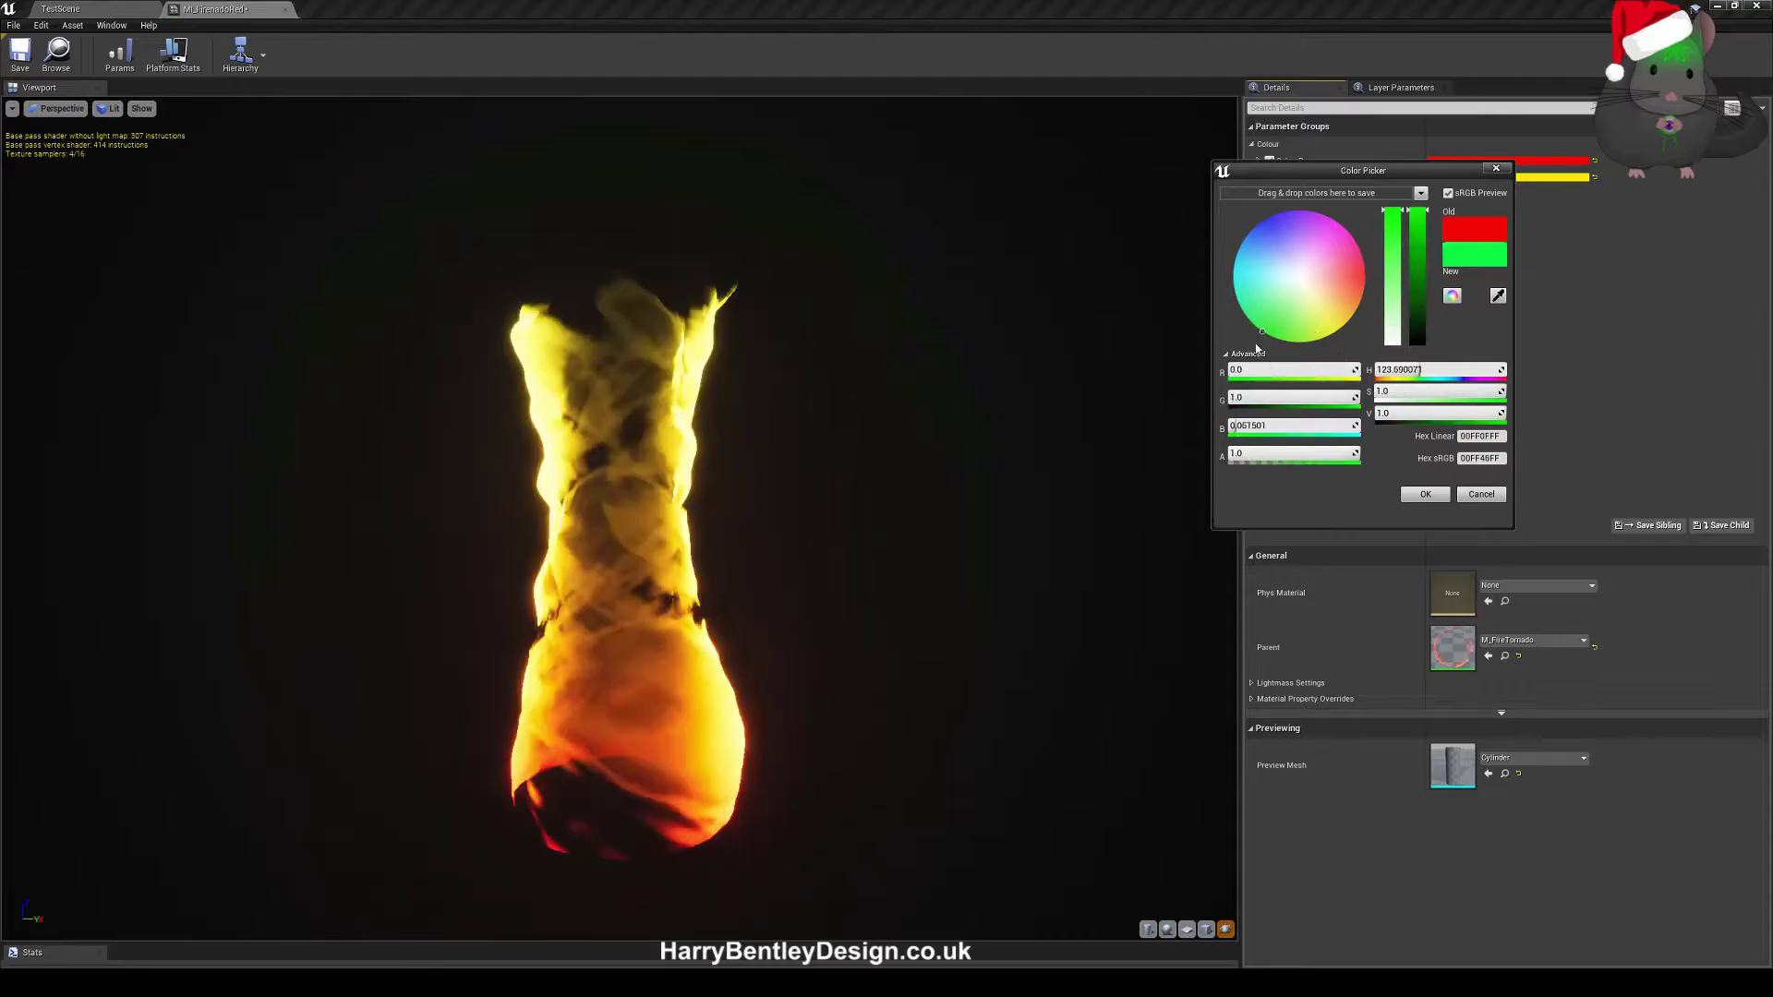
# - Set the material instance's ColourBase to green and its ColourTop to cyan
pyautogui.click(1425, 495)
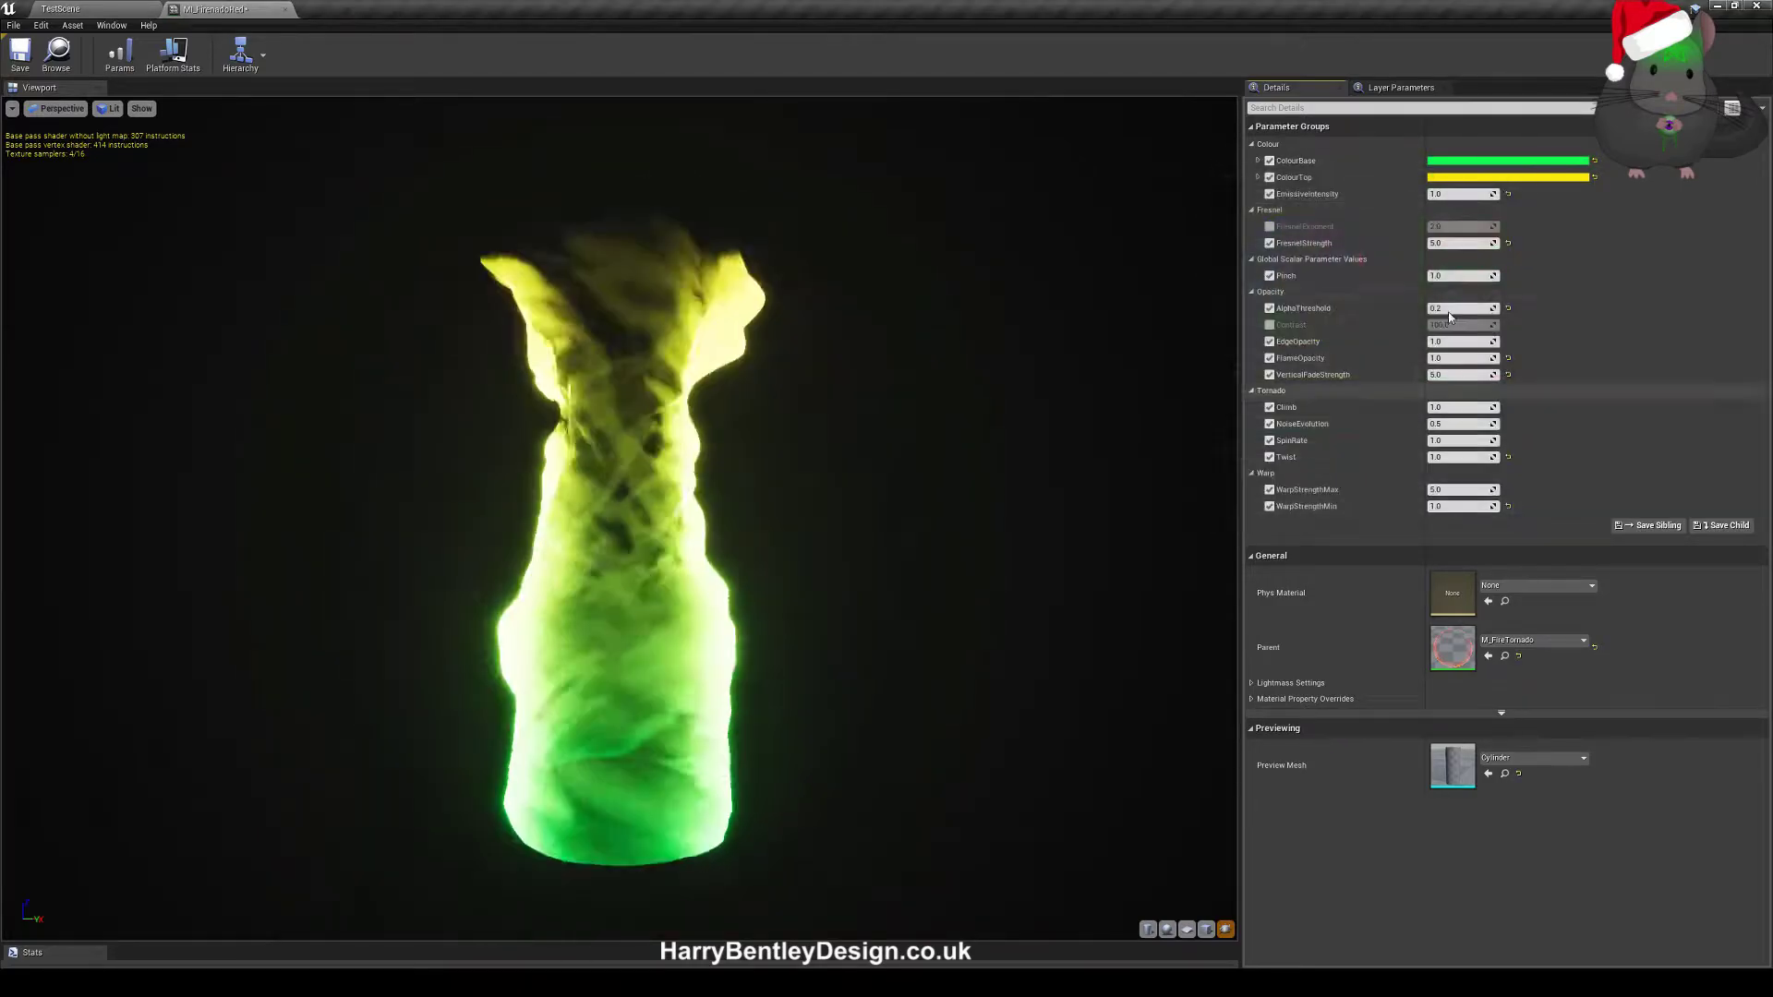
pyautogui.click(1488, 178)
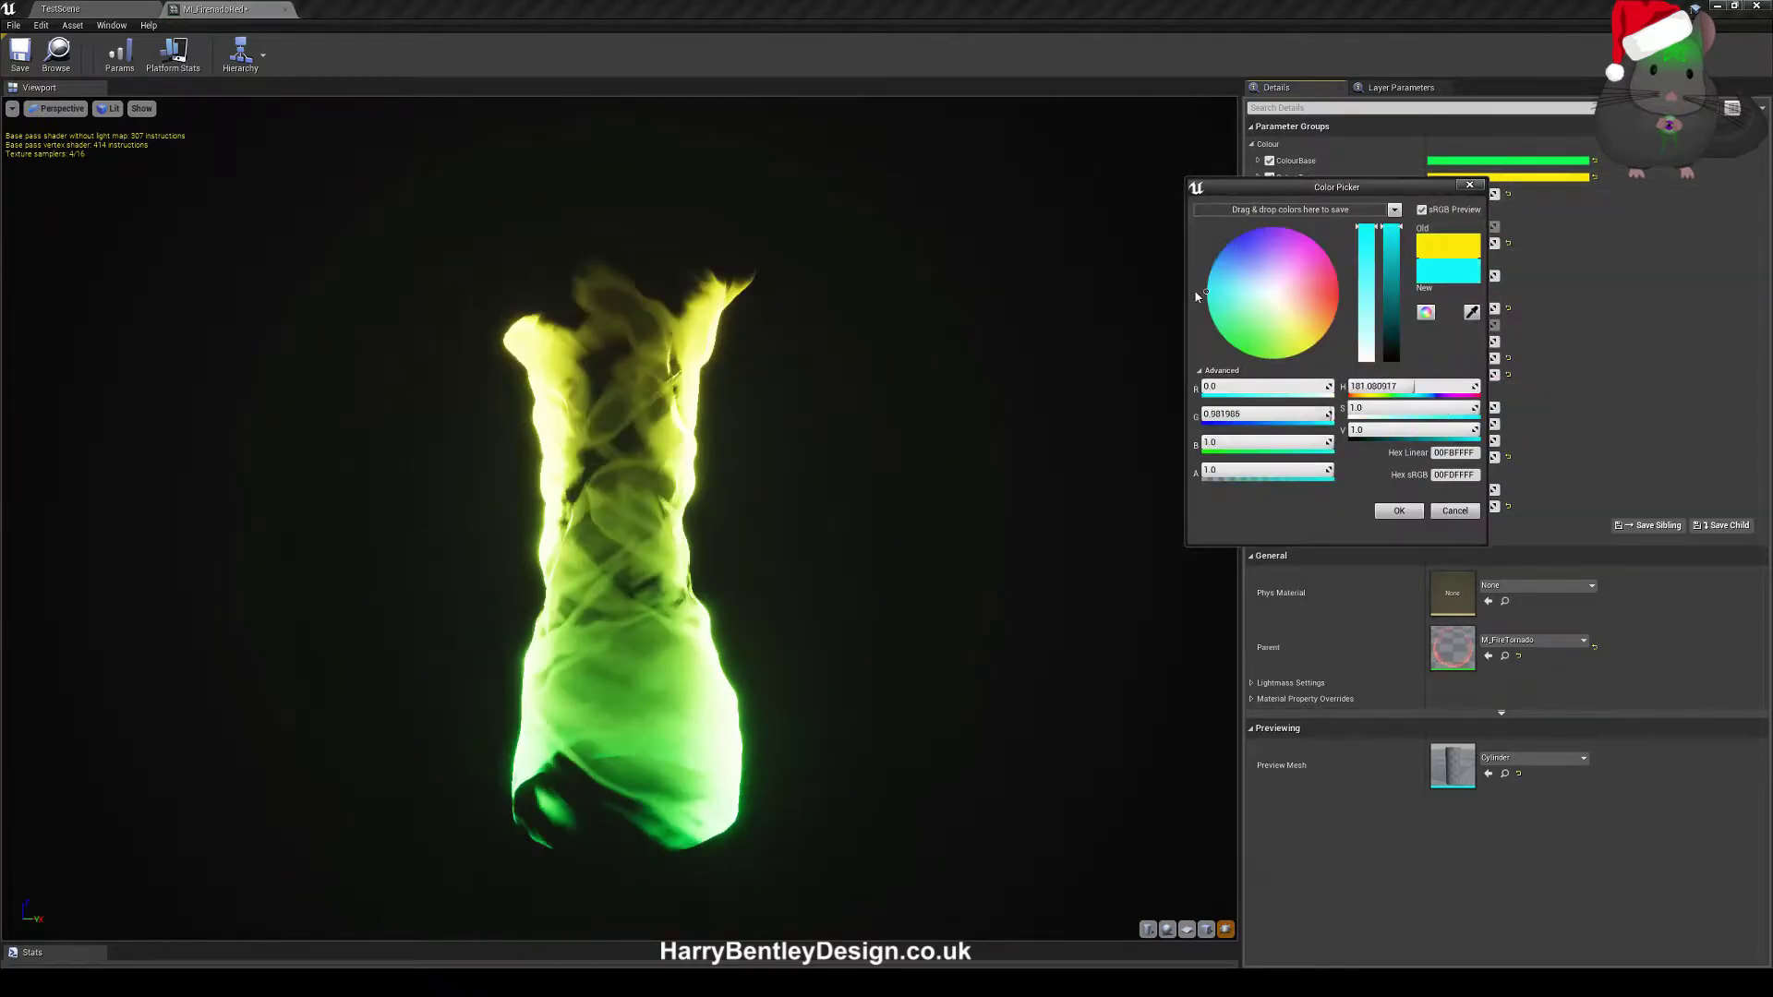
pyautogui.click(1397, 512)
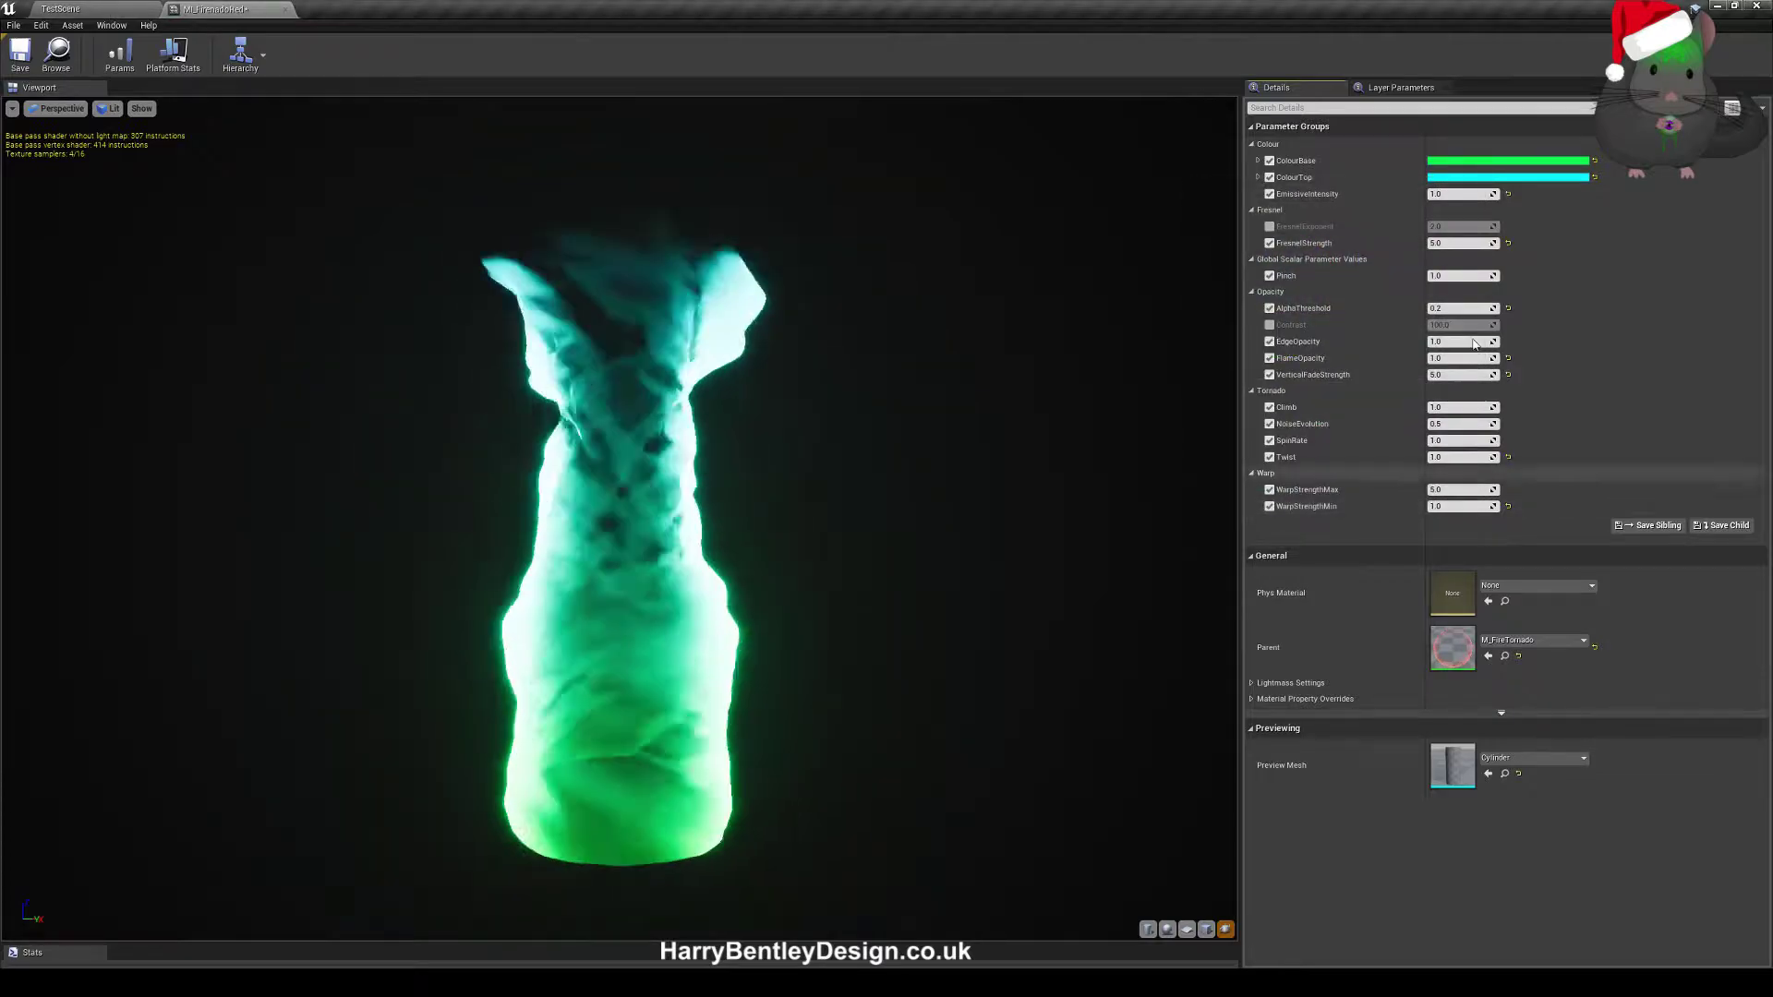
# - Change the ColourBase parameter to a bright yellow with a hue of about 56
pyautogui.click(1494, 166)
pyautogui.click(1301, 324)
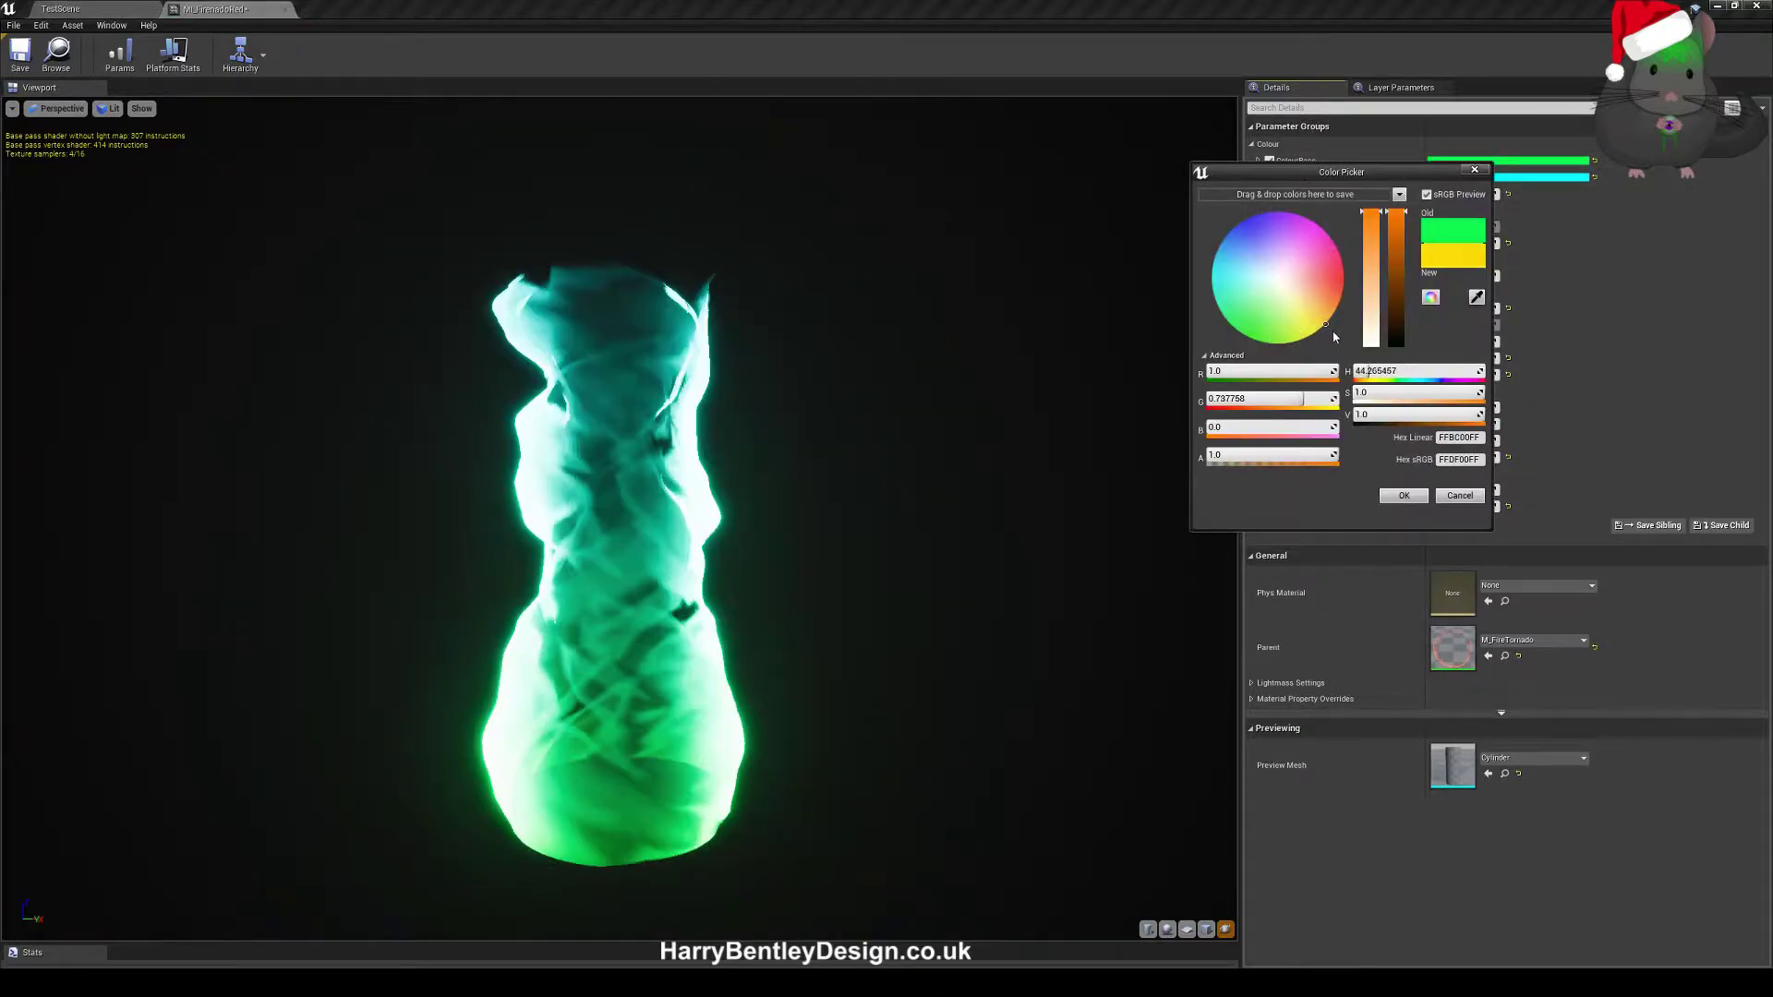
pyautogui.moveTo(1333, 334); pyautogui.dragTo(1316, 334)
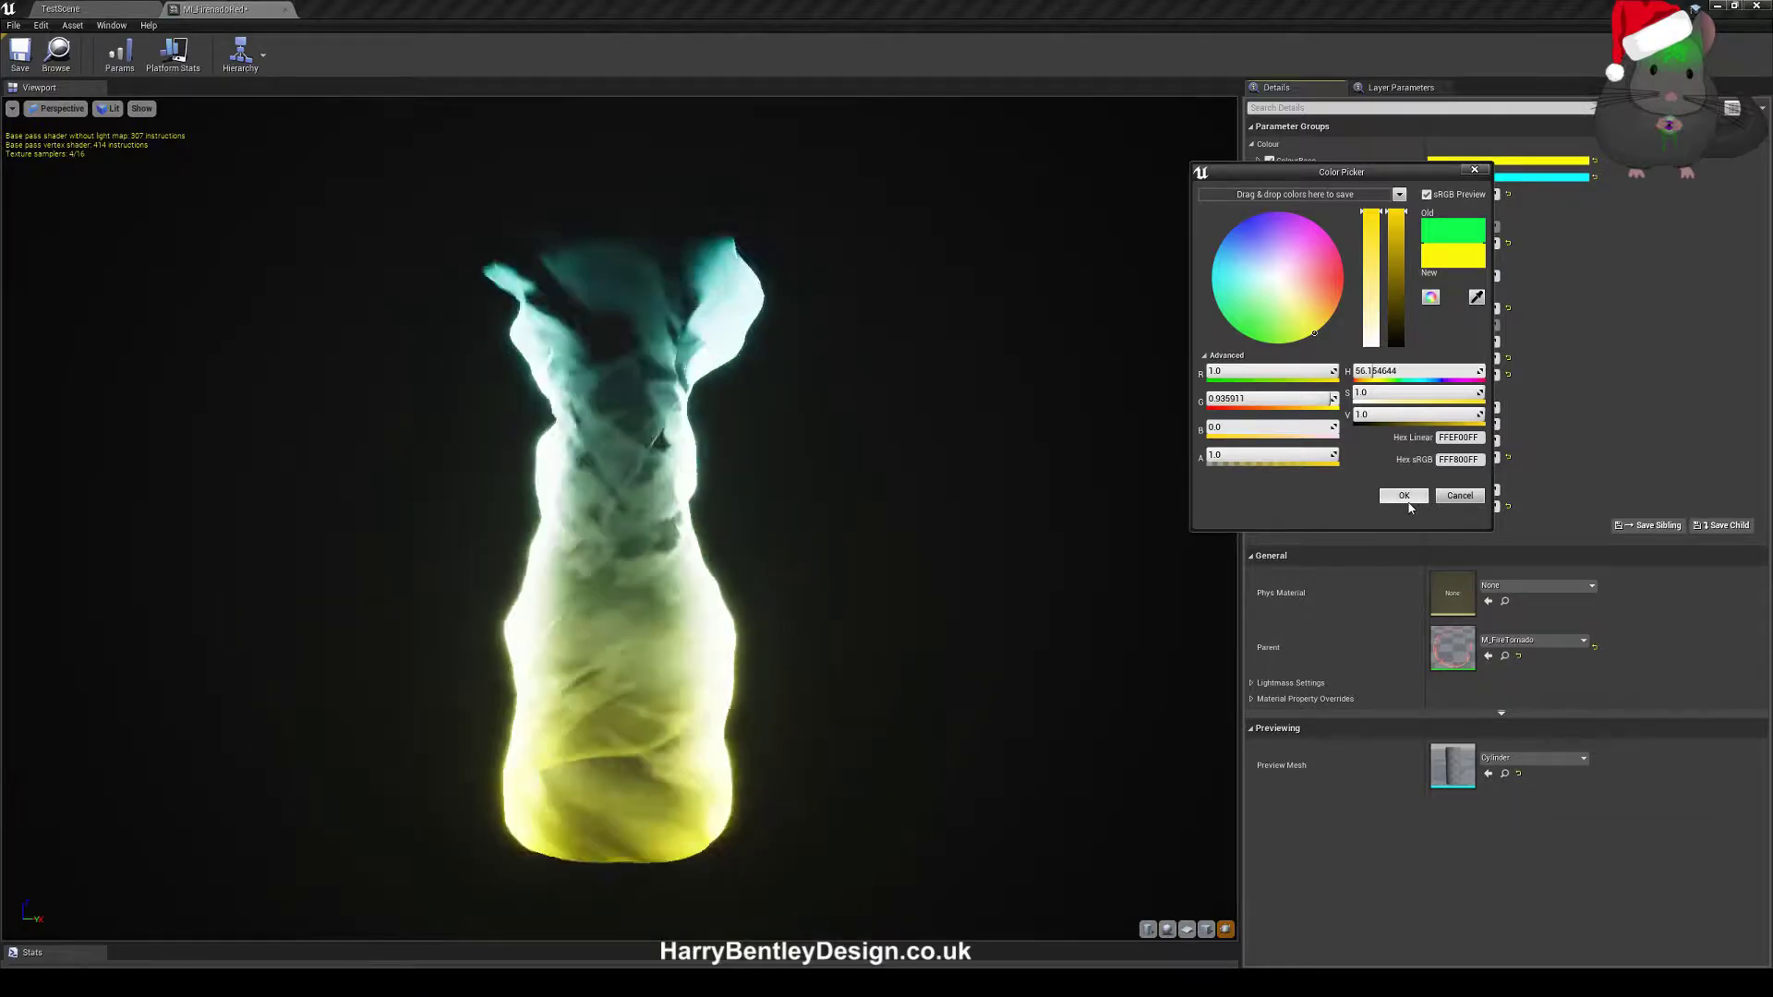
pyautogui.click(1405, 500)
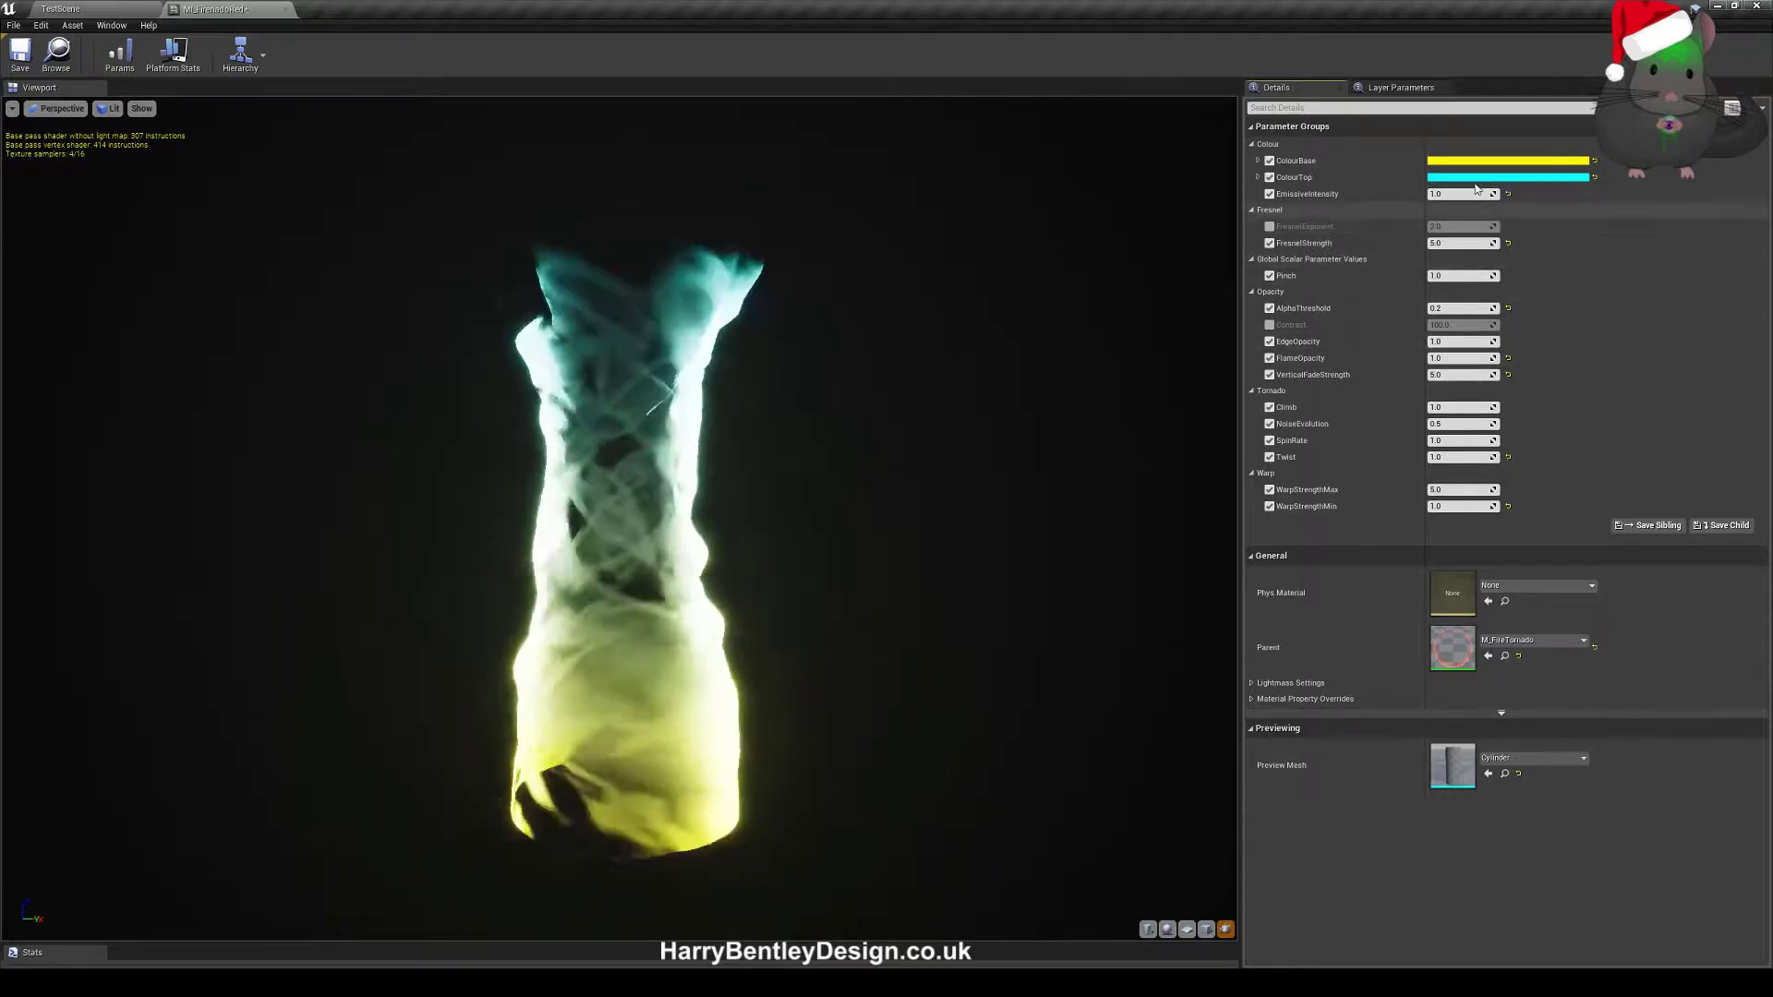
# - Pick a purple hue from the edge of the colour wheel for the ColourBase parameter
pyautogui.click(1506, 161)
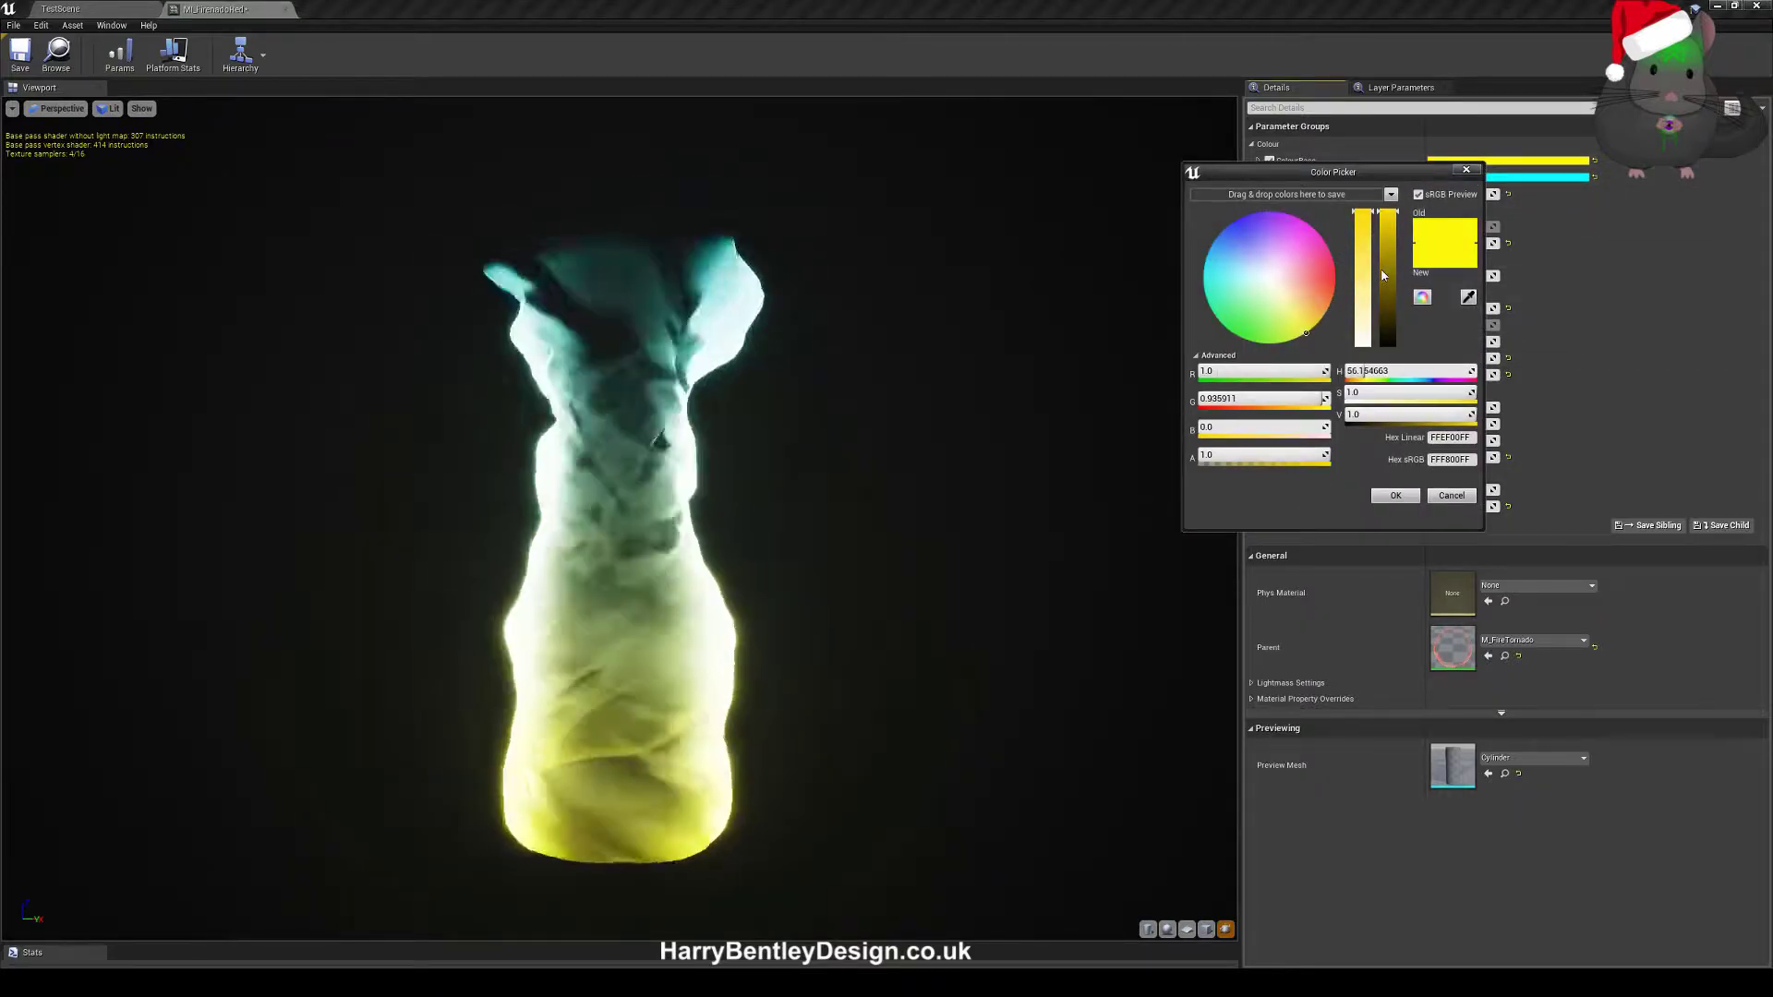
pyautogui.click(1297, 217)
pyautogui.click(1395, 495)
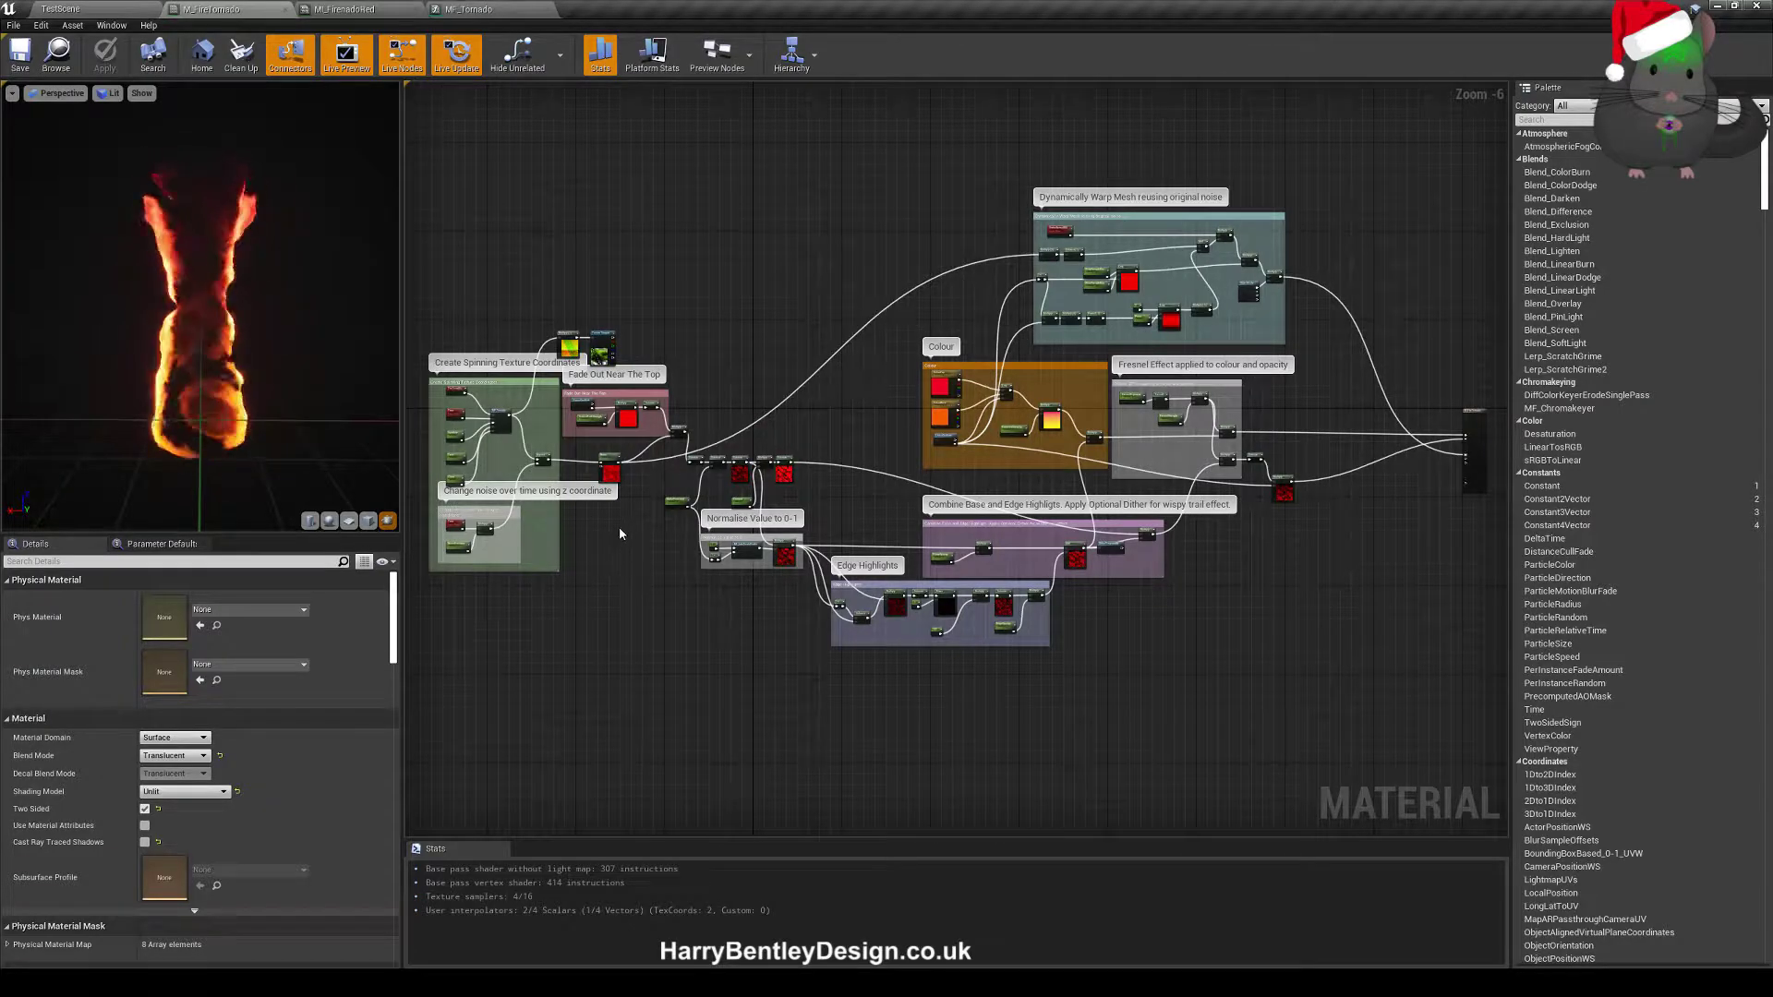
# - Examine the Create Spinning Texture Coordinates group, the UV preview texture, the Fade Out Near The Top group and the Noise node
pyautogui.scroll(1, 637, 528)
pyautogui.moveTo(637, 528); pyautogui.dragTo(992, 680, button='right')
pyautogui.scroll(2, 986, 619)
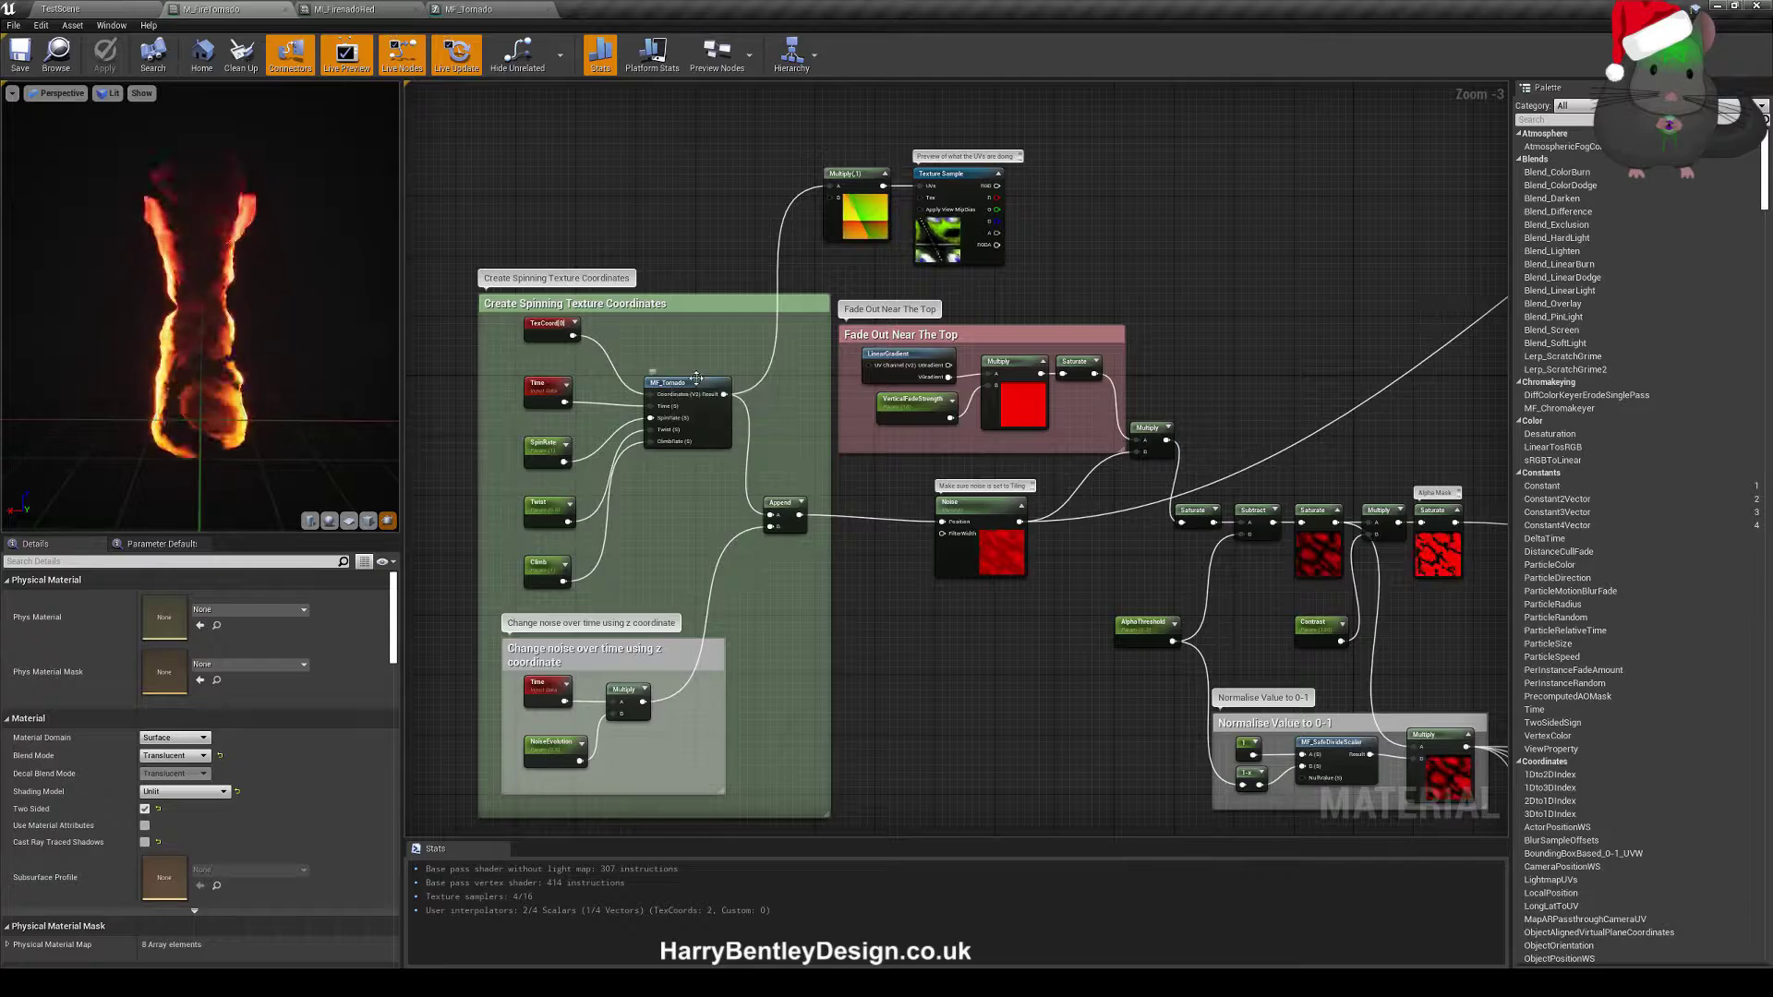
pyautogui.moveTo(719, 378); pyautogui.dragTo(690, 435, button='right')
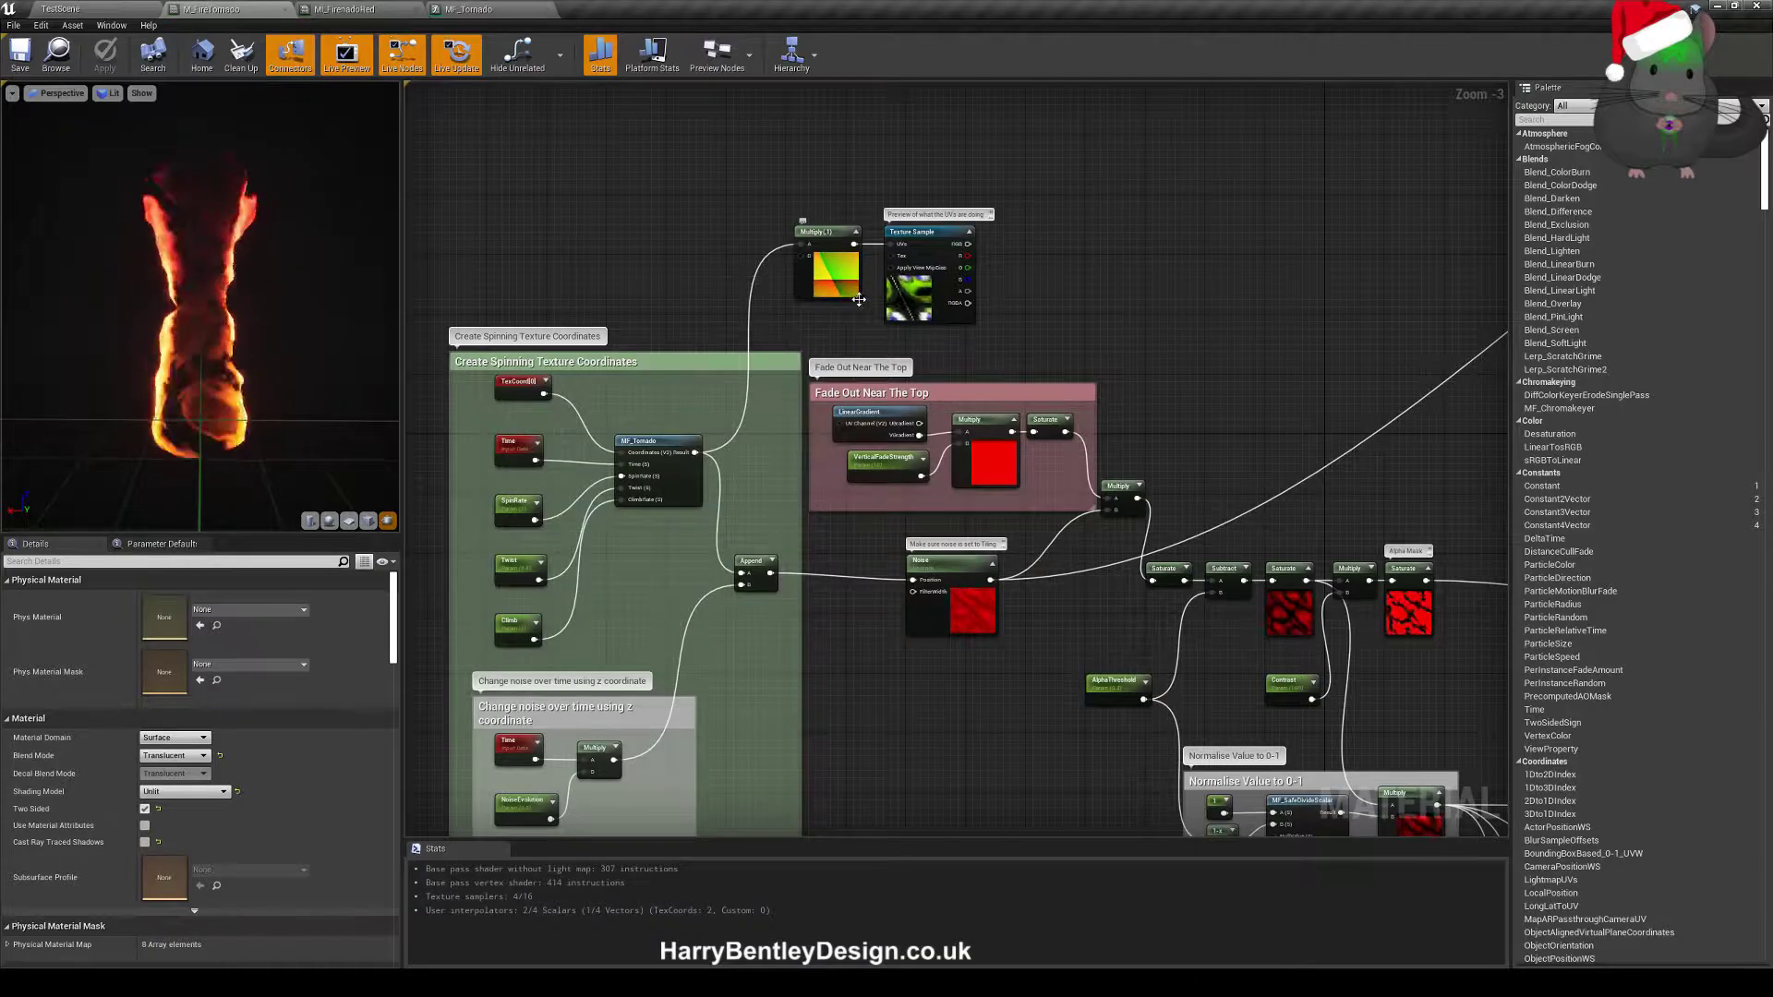
pyautogui.moveTo(829, 265); pyautogui.dragTo(729, 335, button='right')
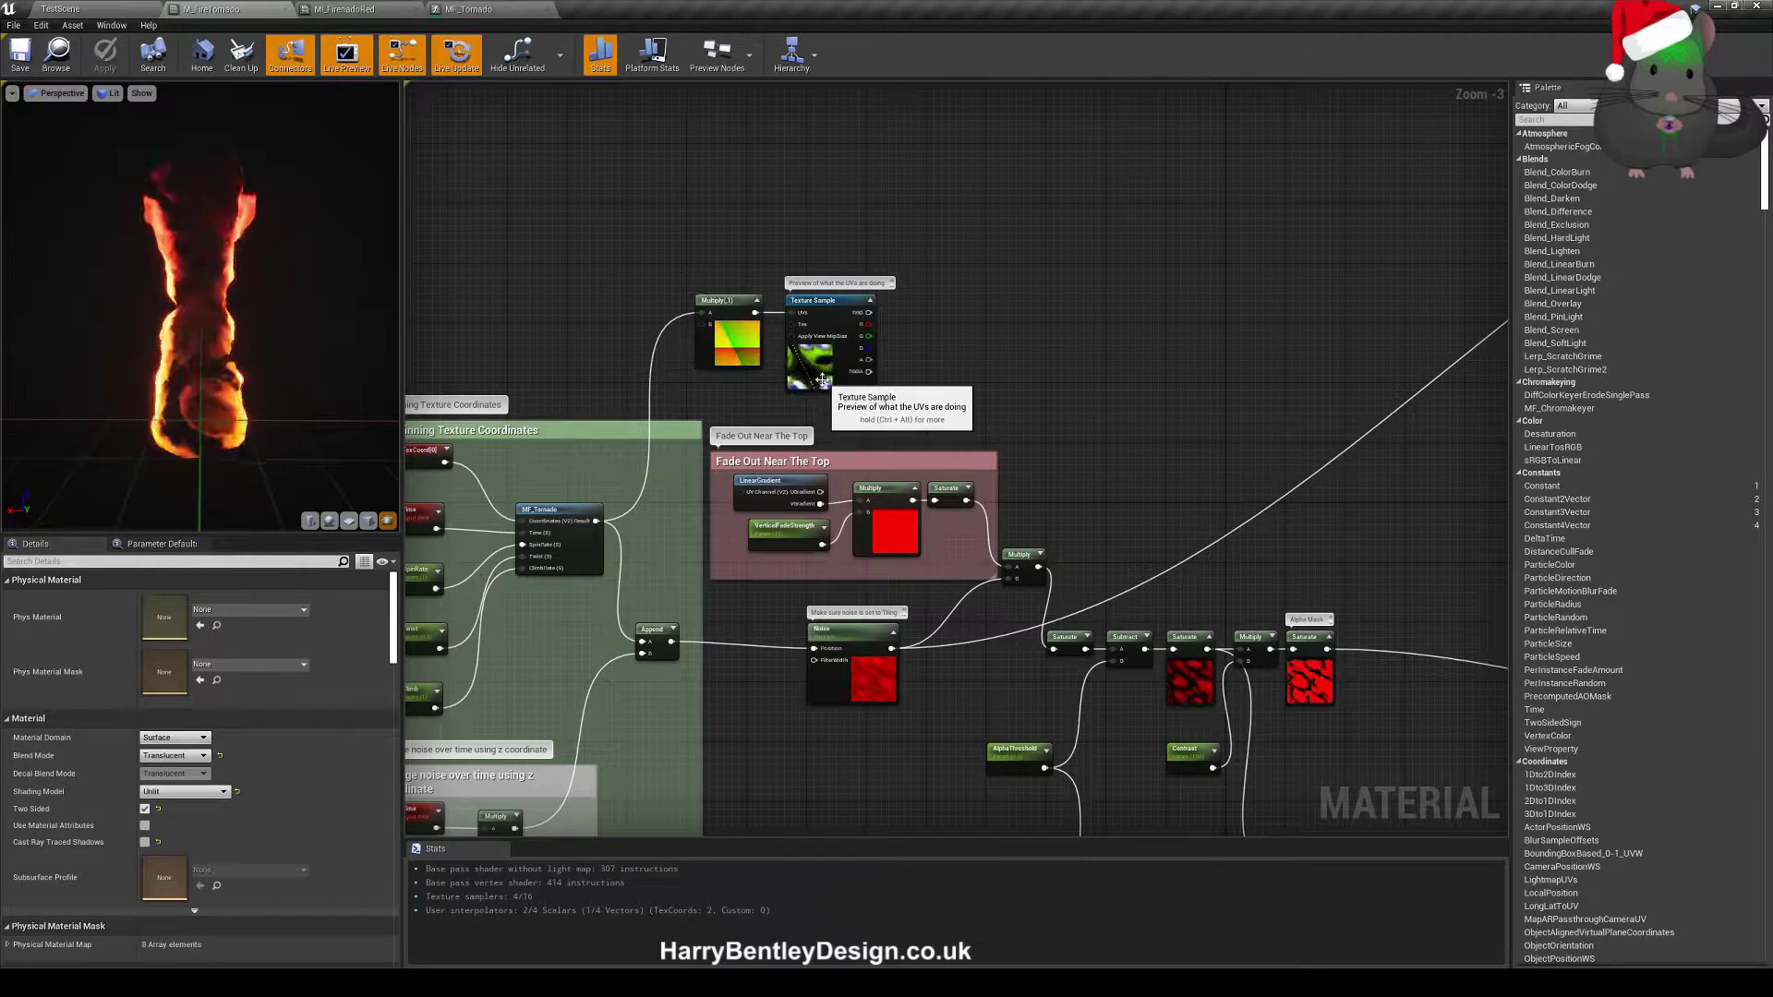
pyautogui.moveTo(821, 380); pyautogui.dragTo(683, 195, button='right')
pyautogui.moveTo(699, 454); pyautogui.dragTo(727, 438, button='right')
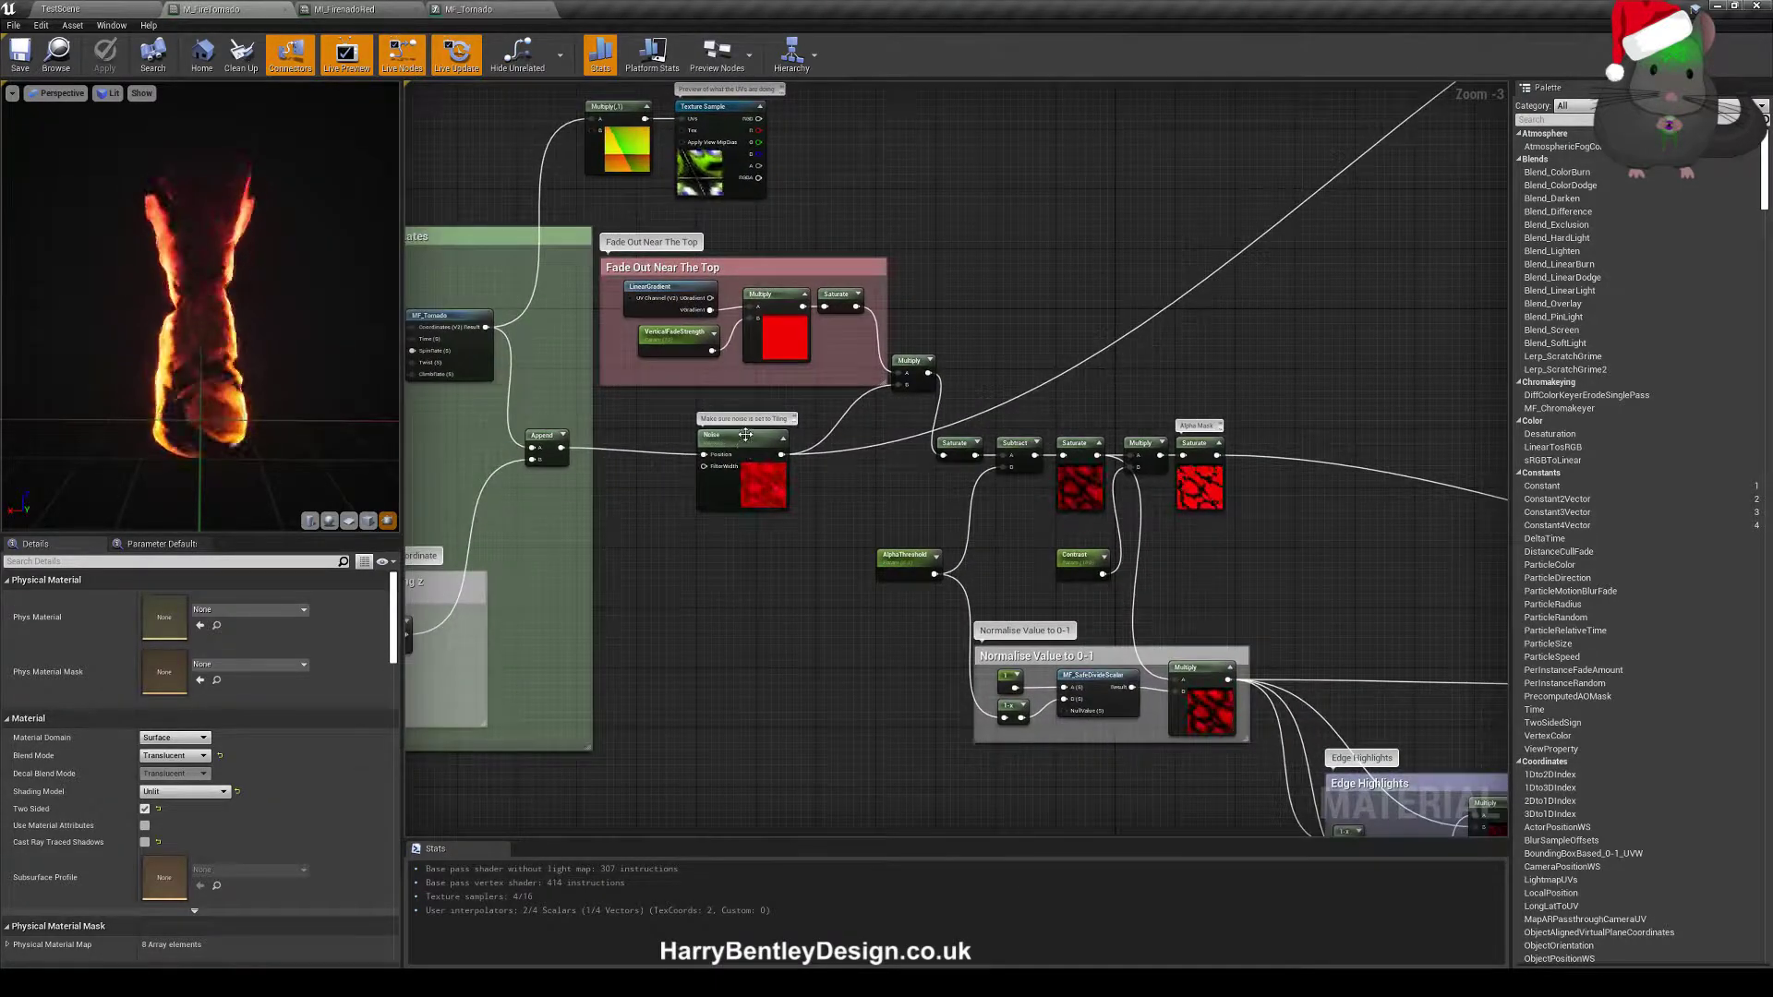
pyautogui.moveTo(792, 488); pyautogui.dragTo(592, 522, button='right')
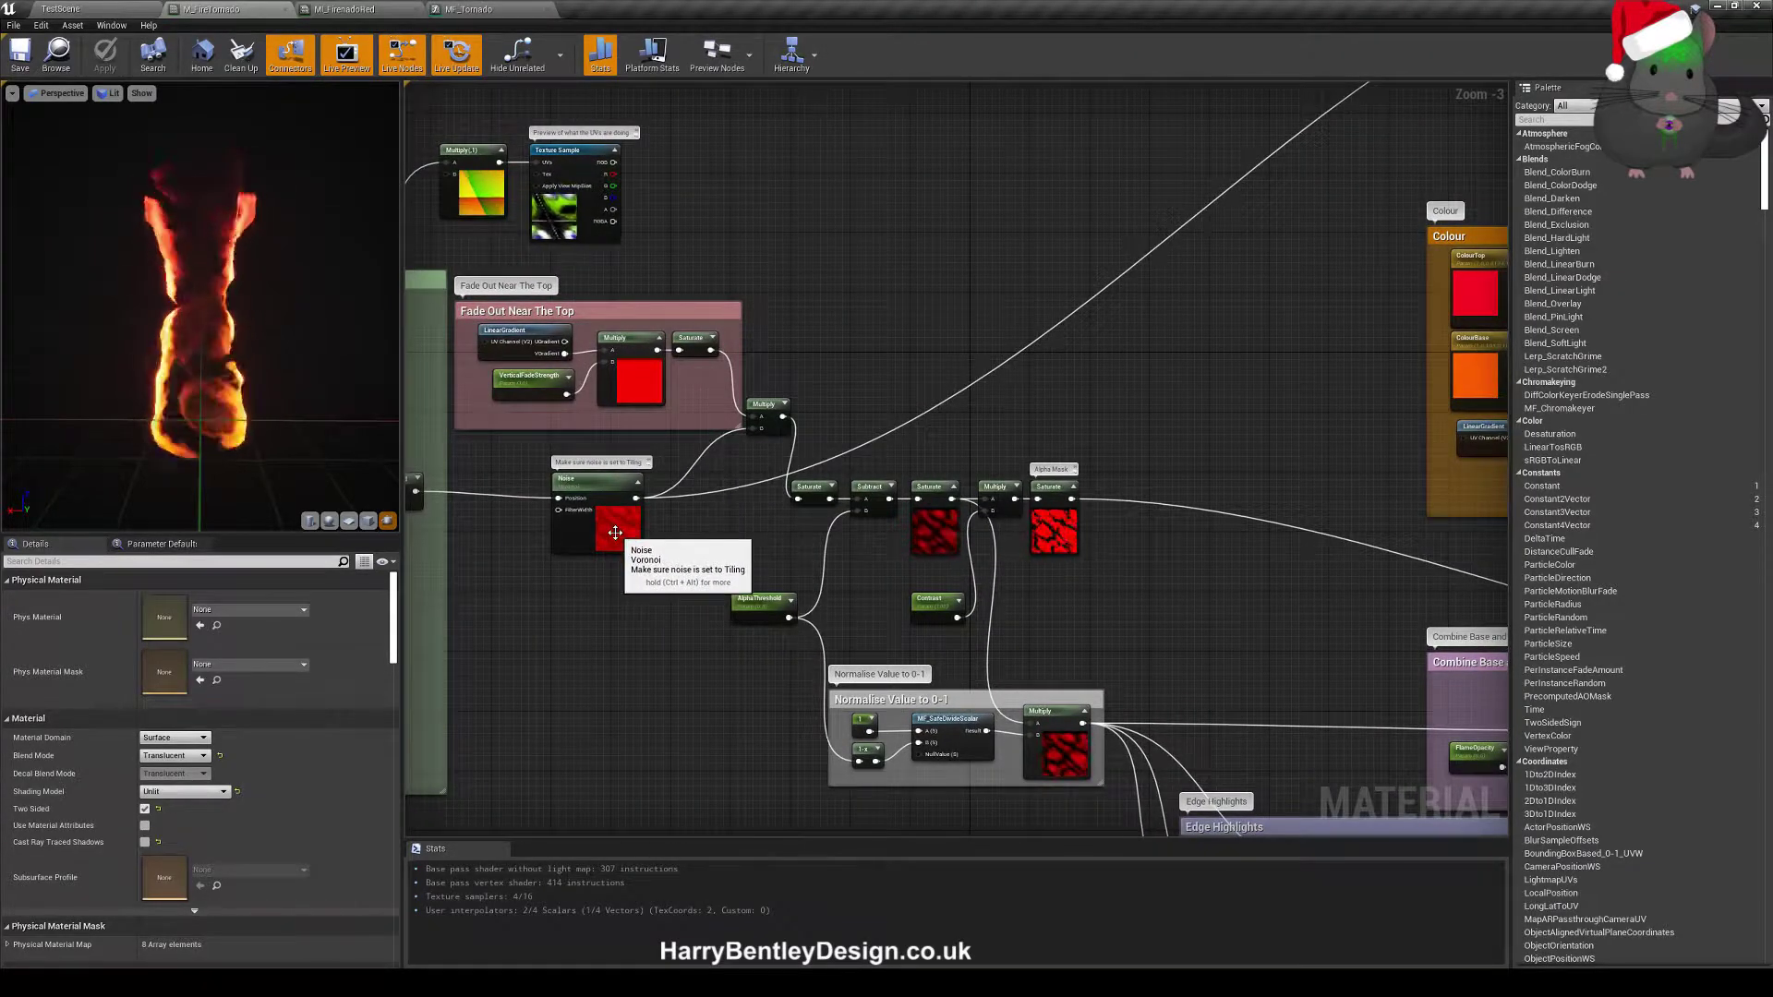
pyautogui.moveTo(615, 533); pyautogui.dragTo(1035, 471, button='right')
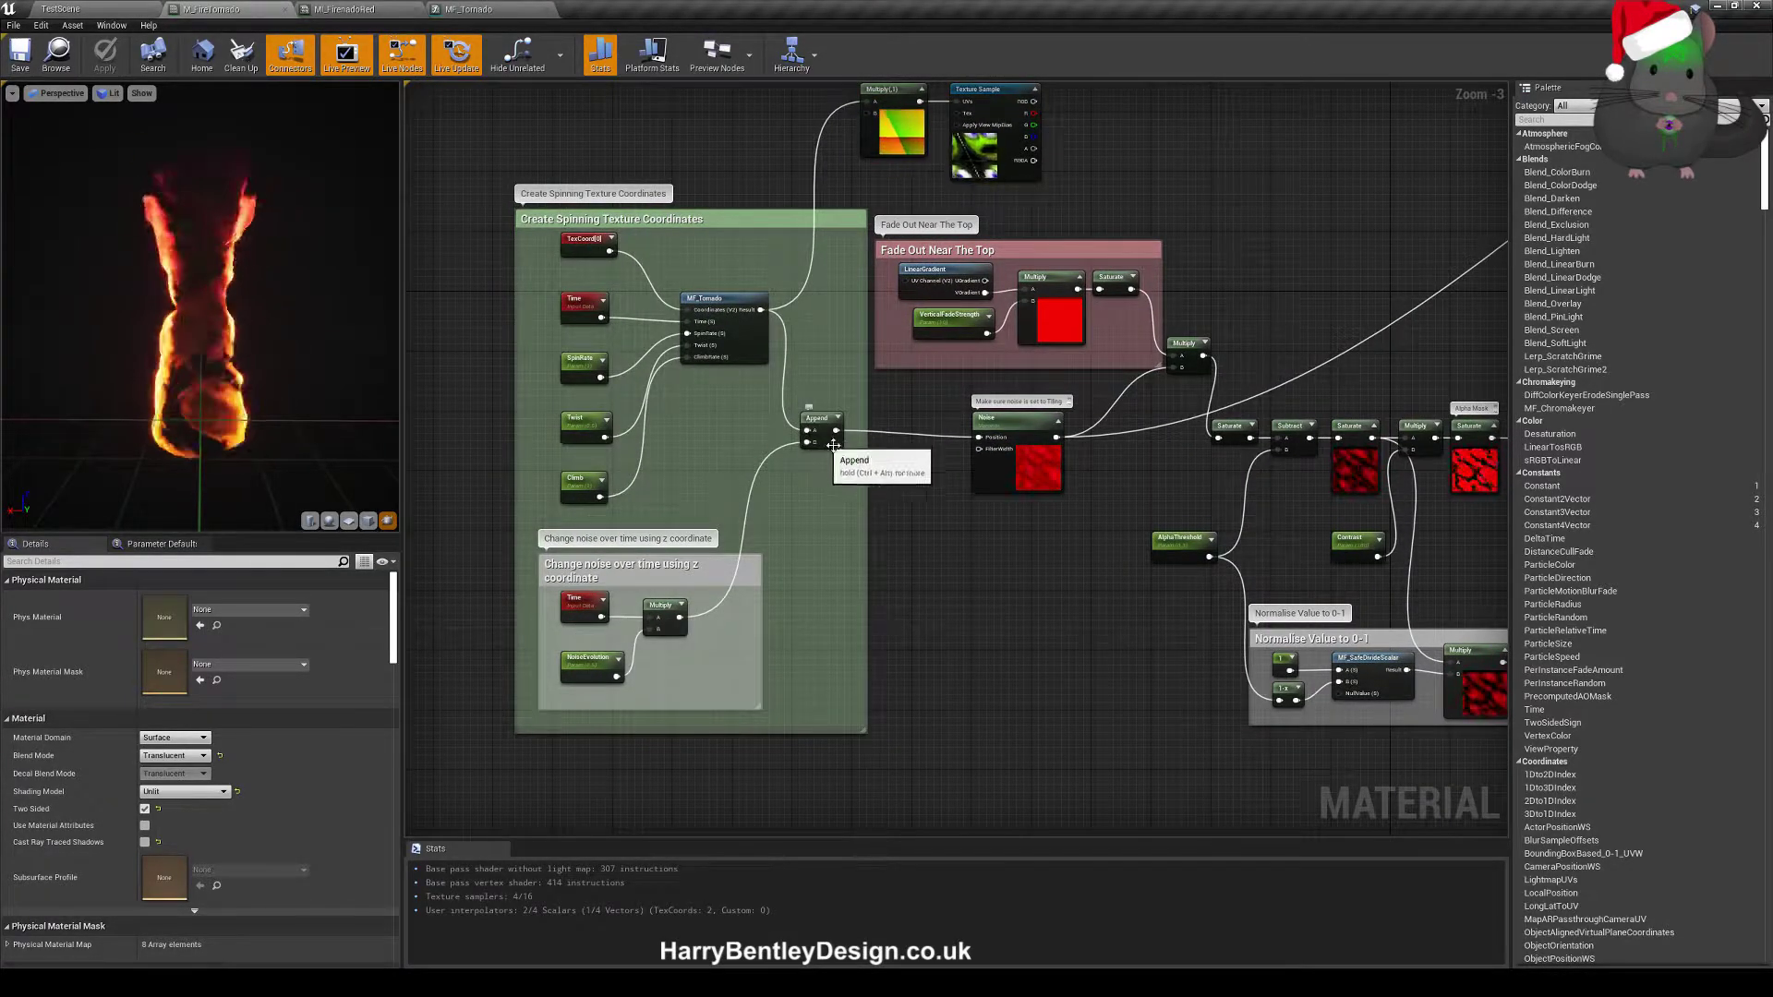
# - Follow the noise through the AlphaThreshold, Normalise Value and Edge Highlights nodes to the Add node that combines base and edges
pyautogui.moveTo(1177, 484); pyautogui.dragTo(686, 491, button='right')
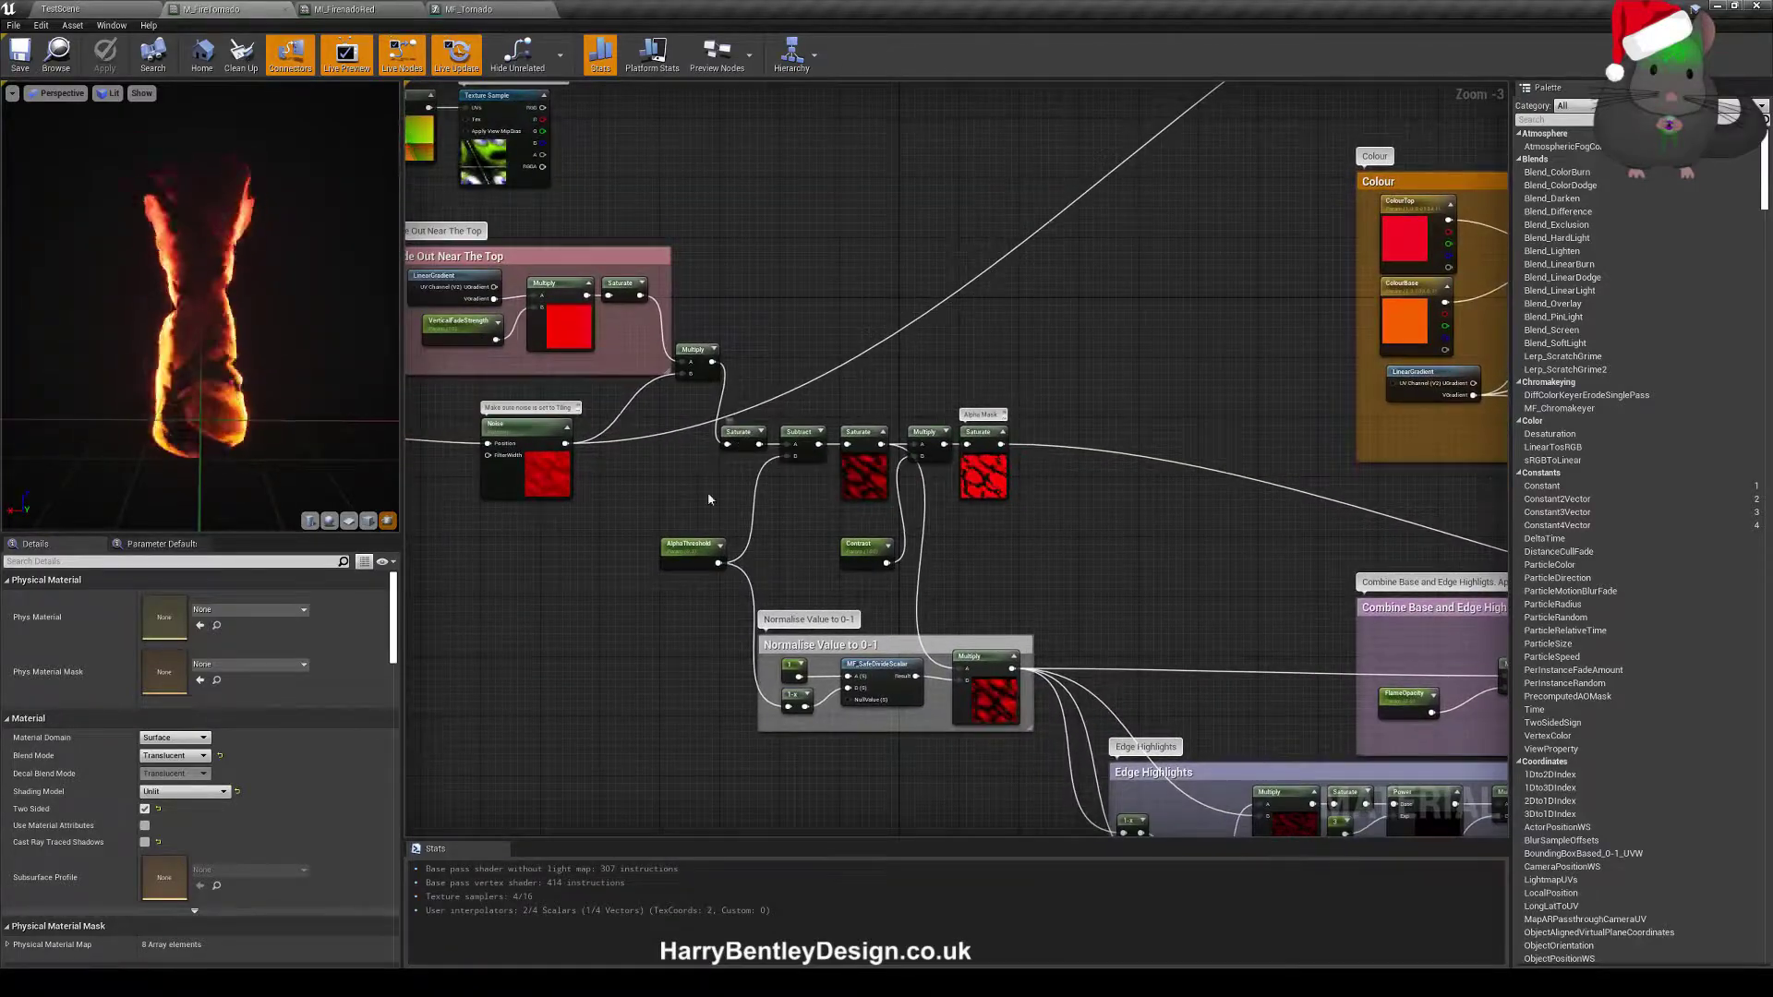
pyautogui.moveTo(898, 485); pyautogui.dragTo(749, 423, button='right')
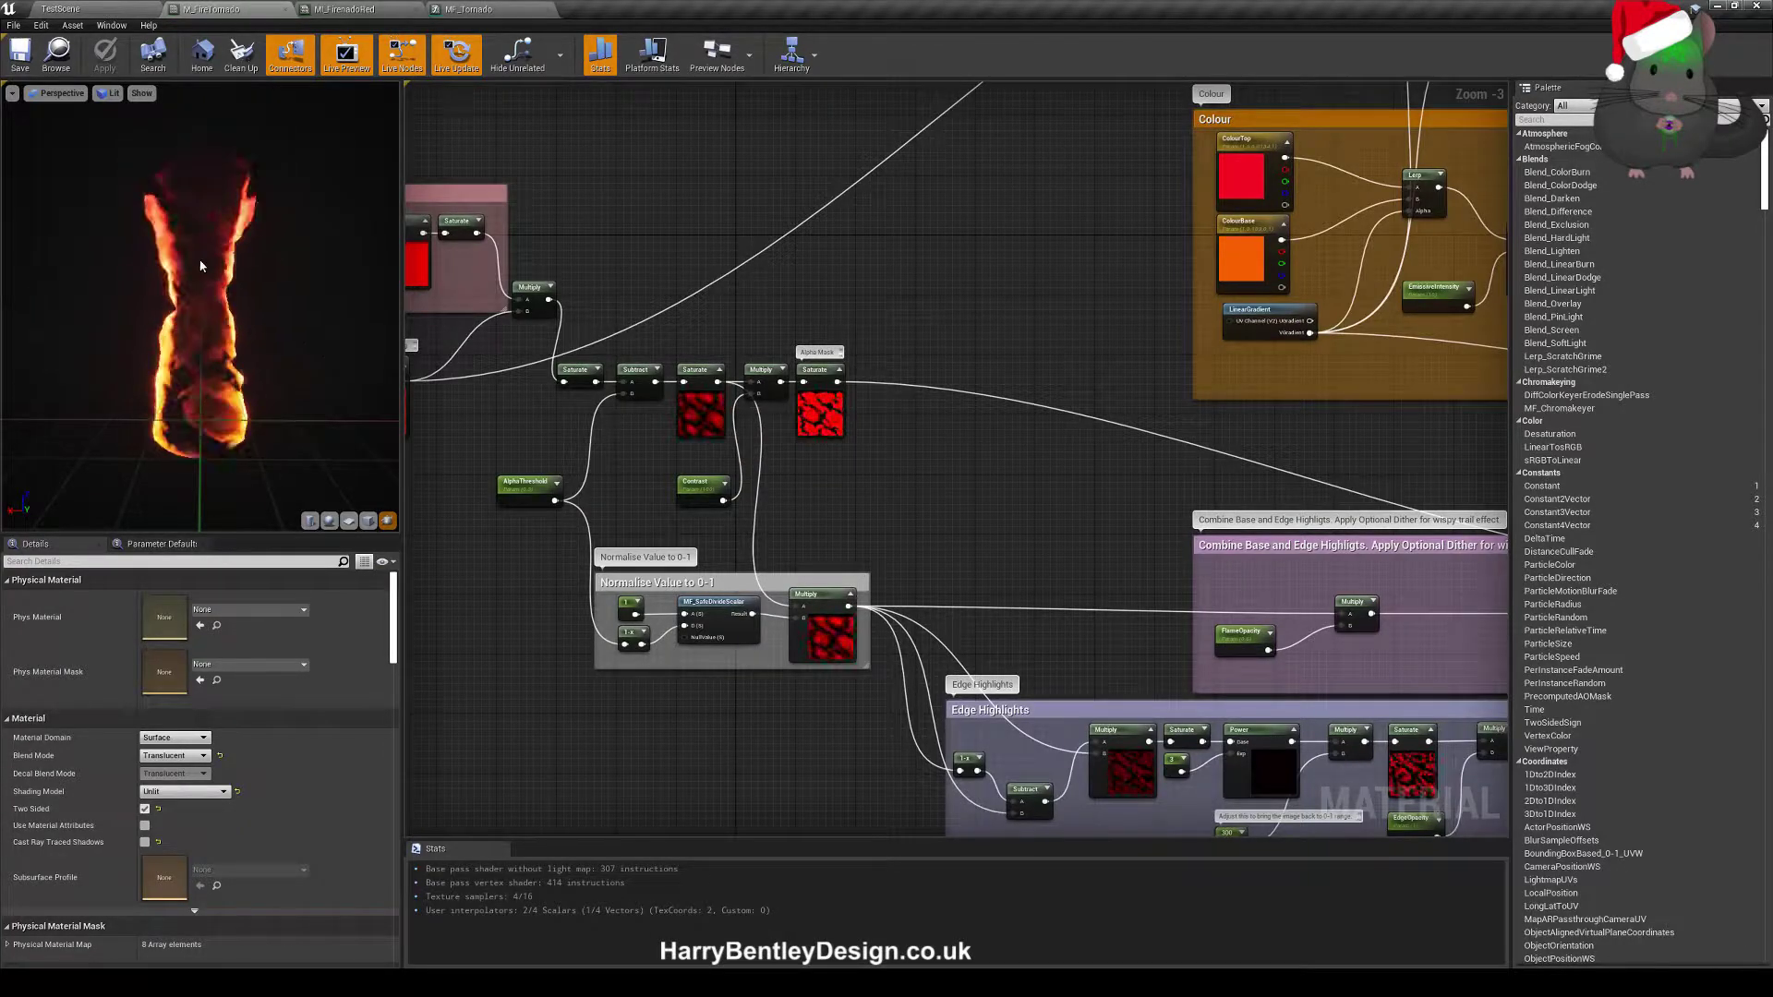
pyautogui.moveTo(793, 489); pyautogui.dragTo(633, 485, button='right')
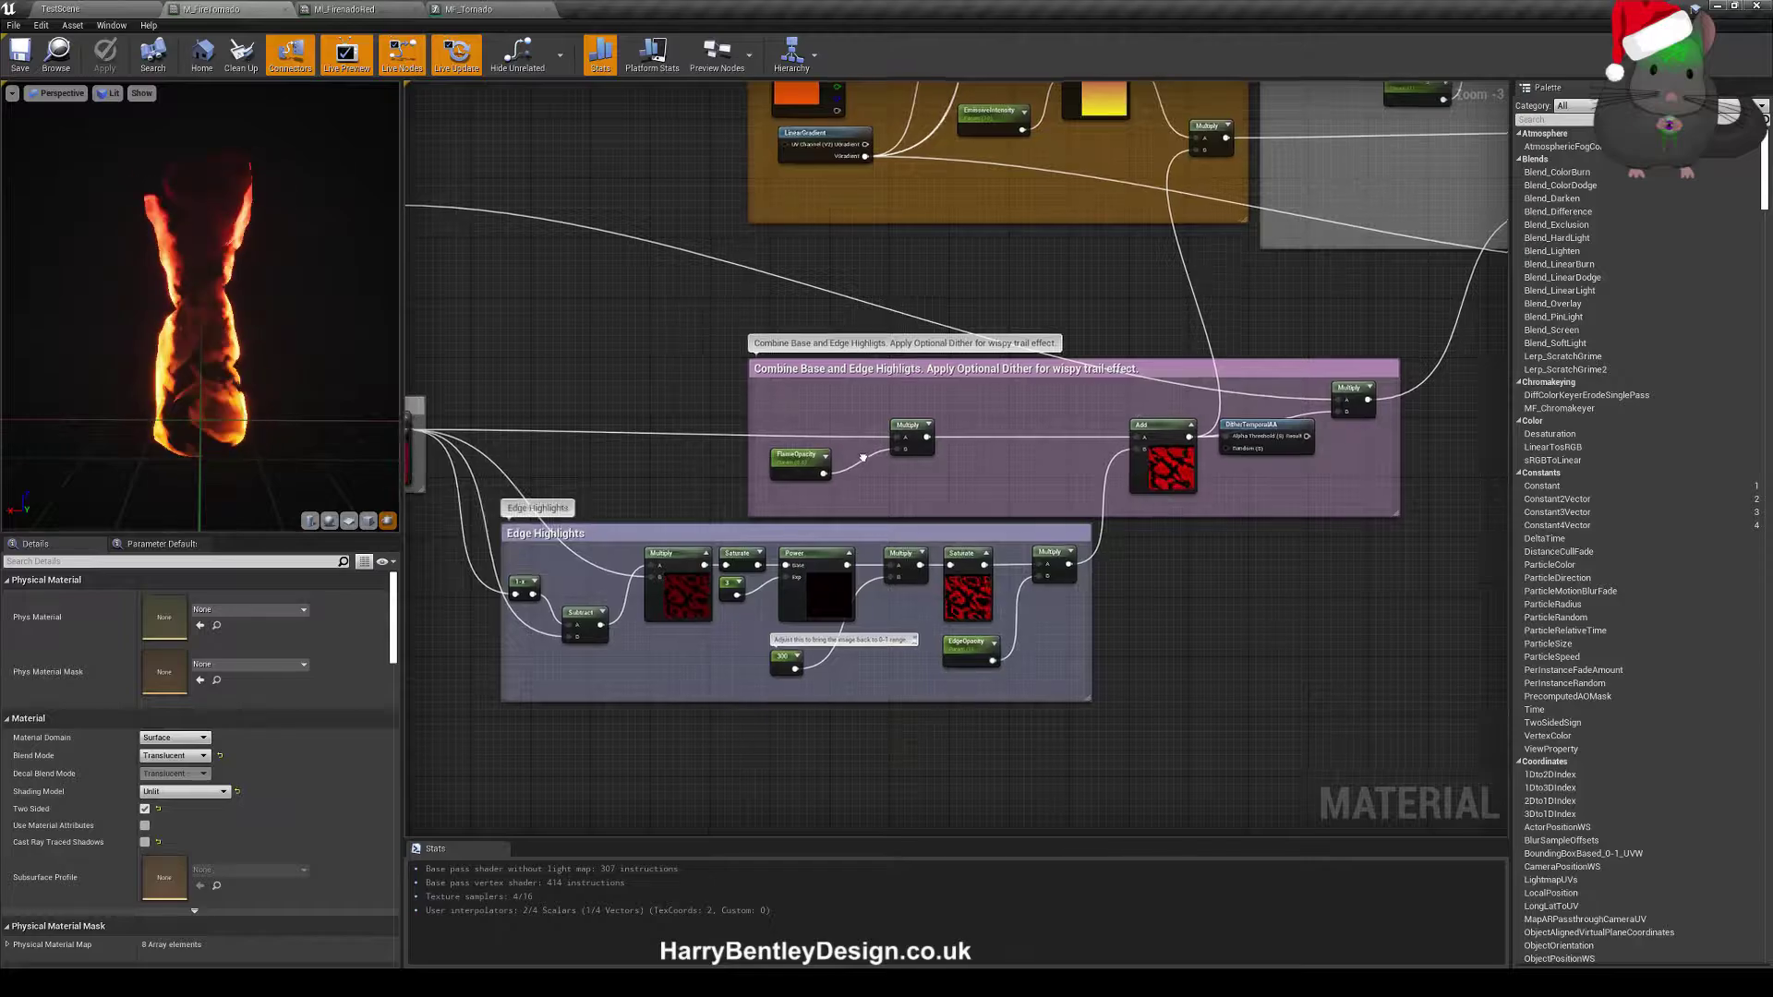
pyautogui.moveTo(737, 487); pyautogui.dragTo(560, 487, button='right')
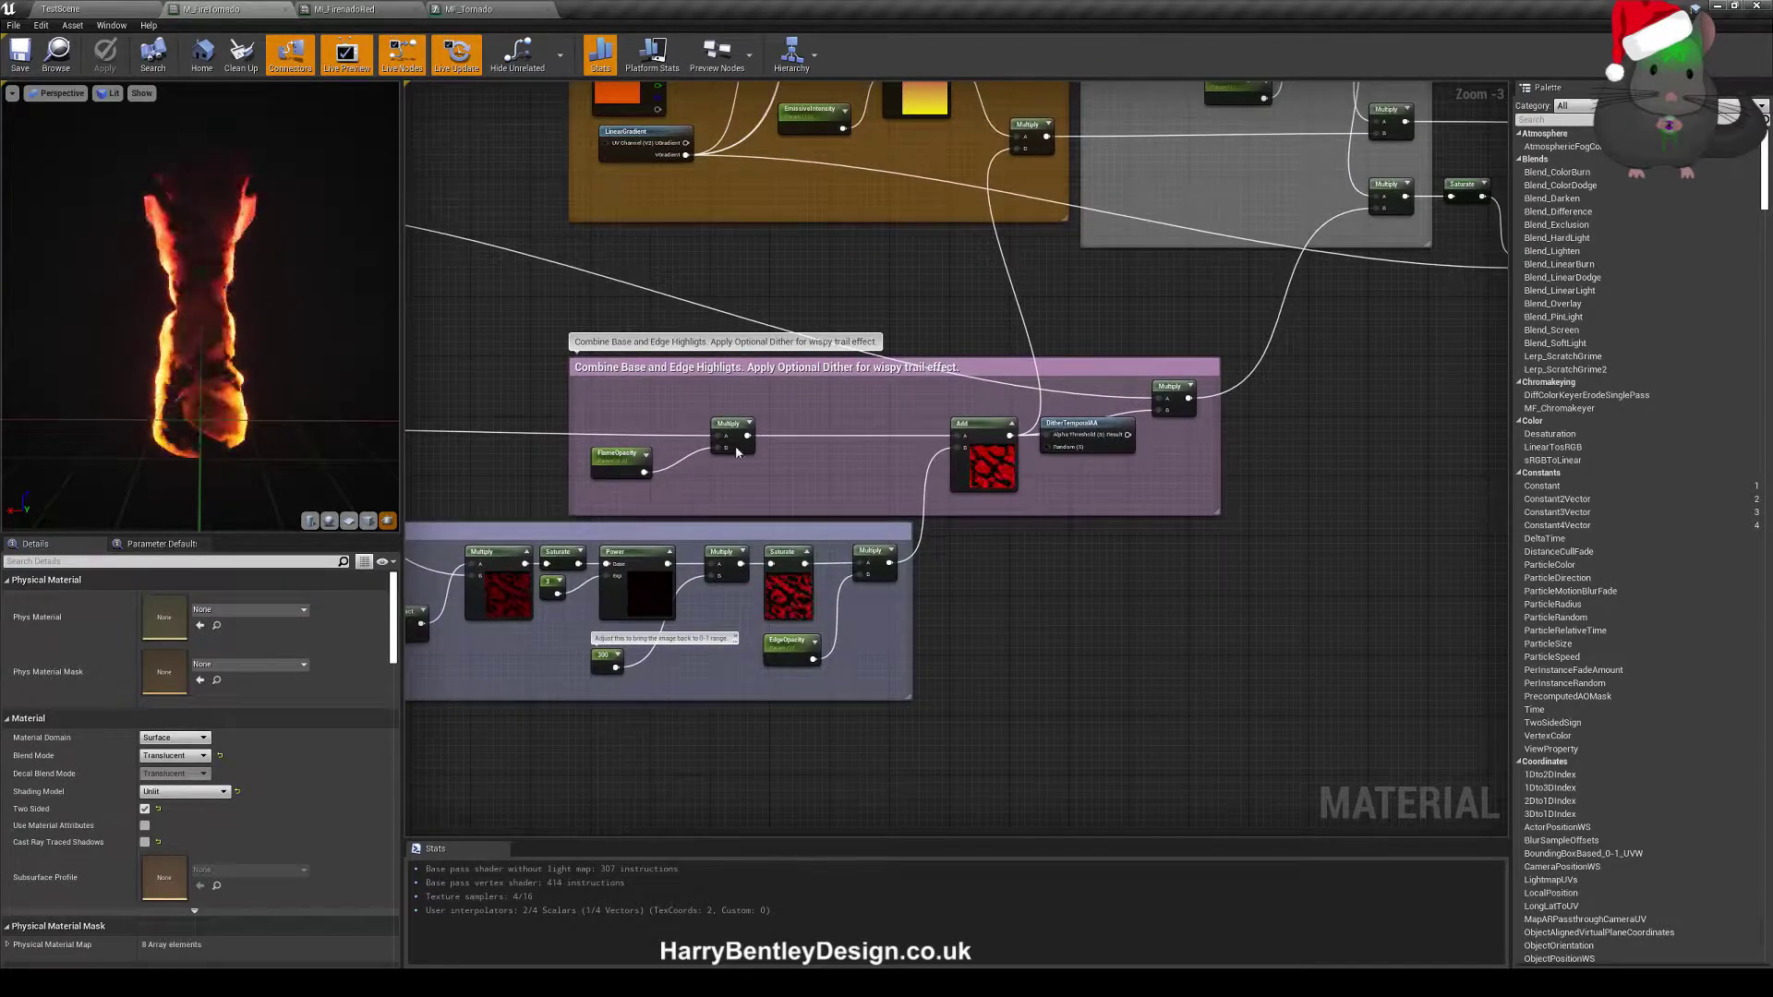
pyautogui.moveTo(737, 451); pyautogui.dragTo(722, 641, button='right')
pyautogui.click(818, 724)
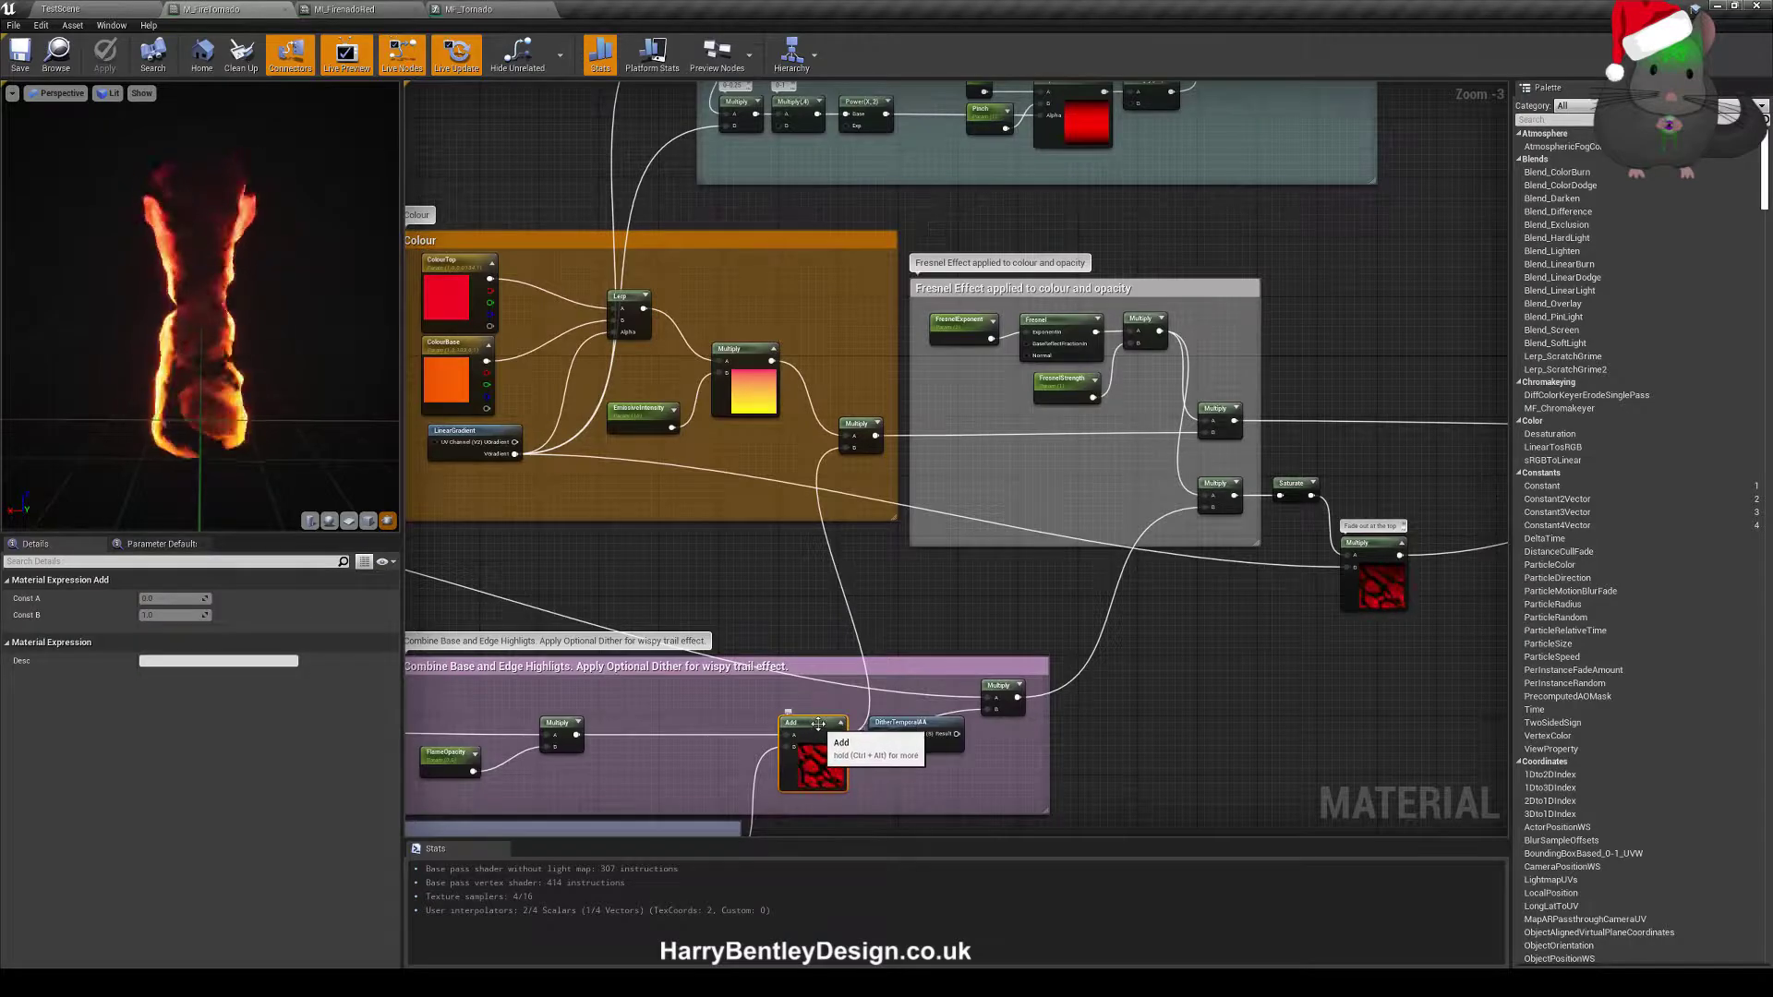
pyautogui.click(977, 612)
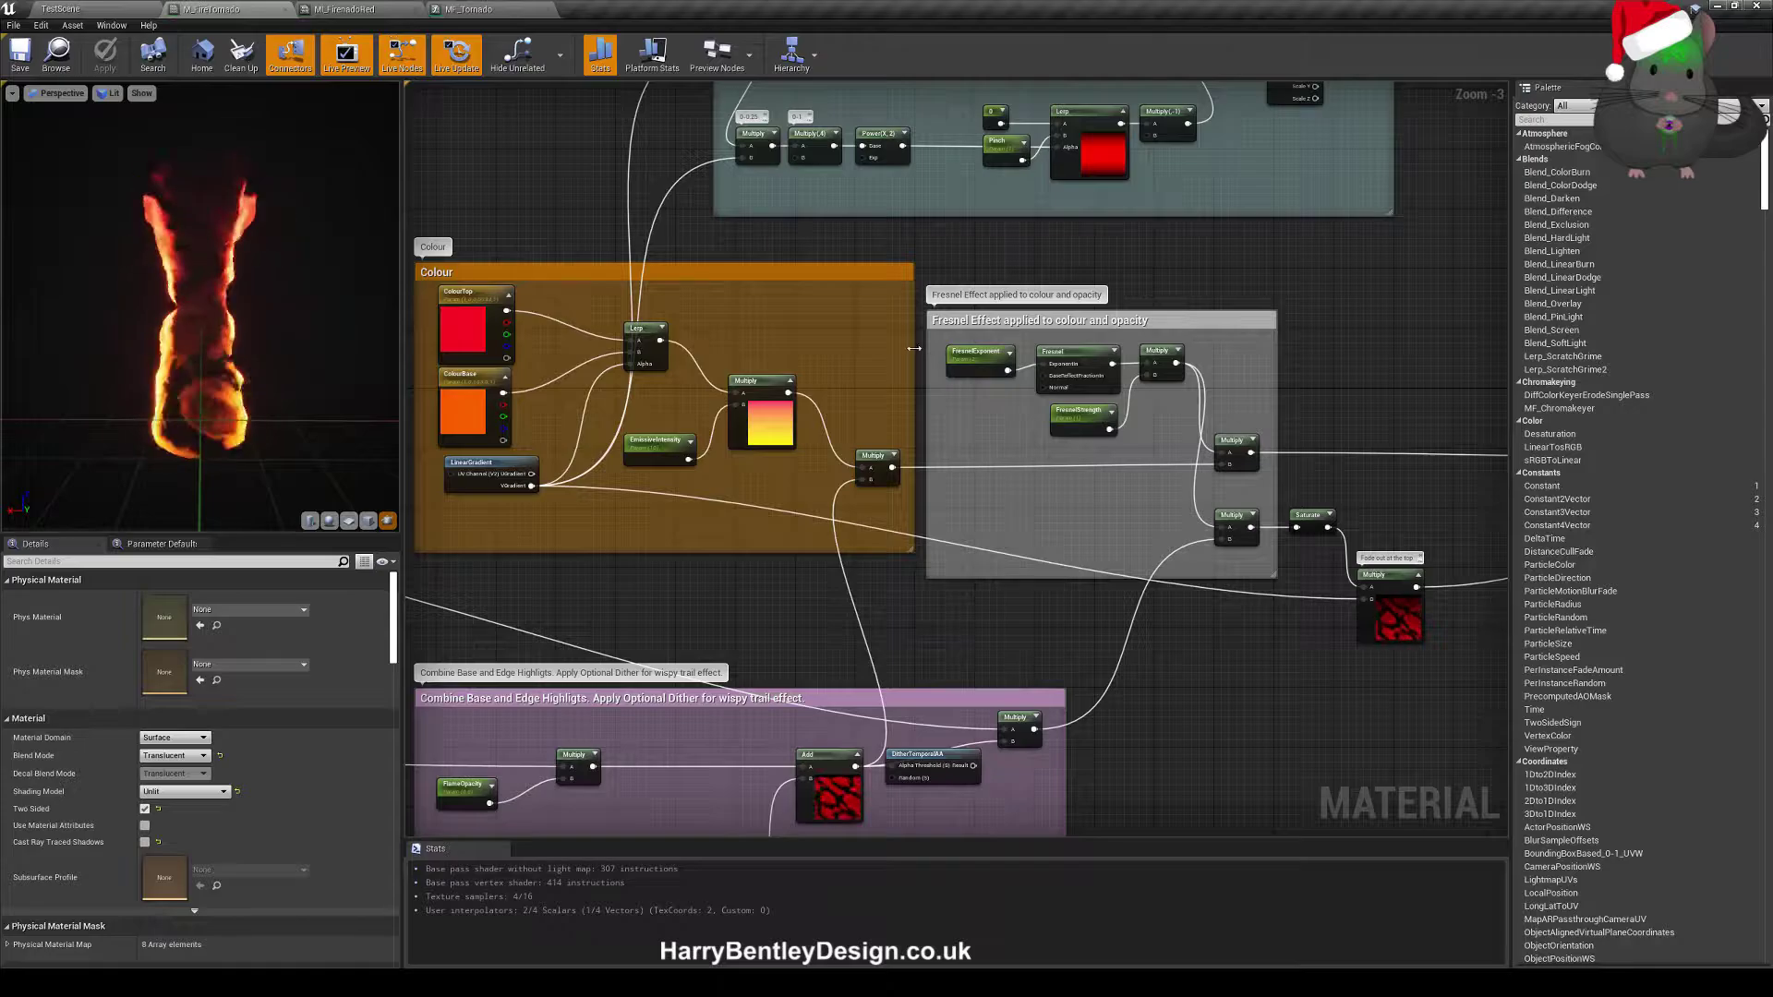
# - Examine the Colour, Fresnel Effect and Dynamically Warp Mesh groups and trace their connections to the material output node
pyautogui.moveTo(913, 349); pyautogui.dragTo(779, 351, button='right')
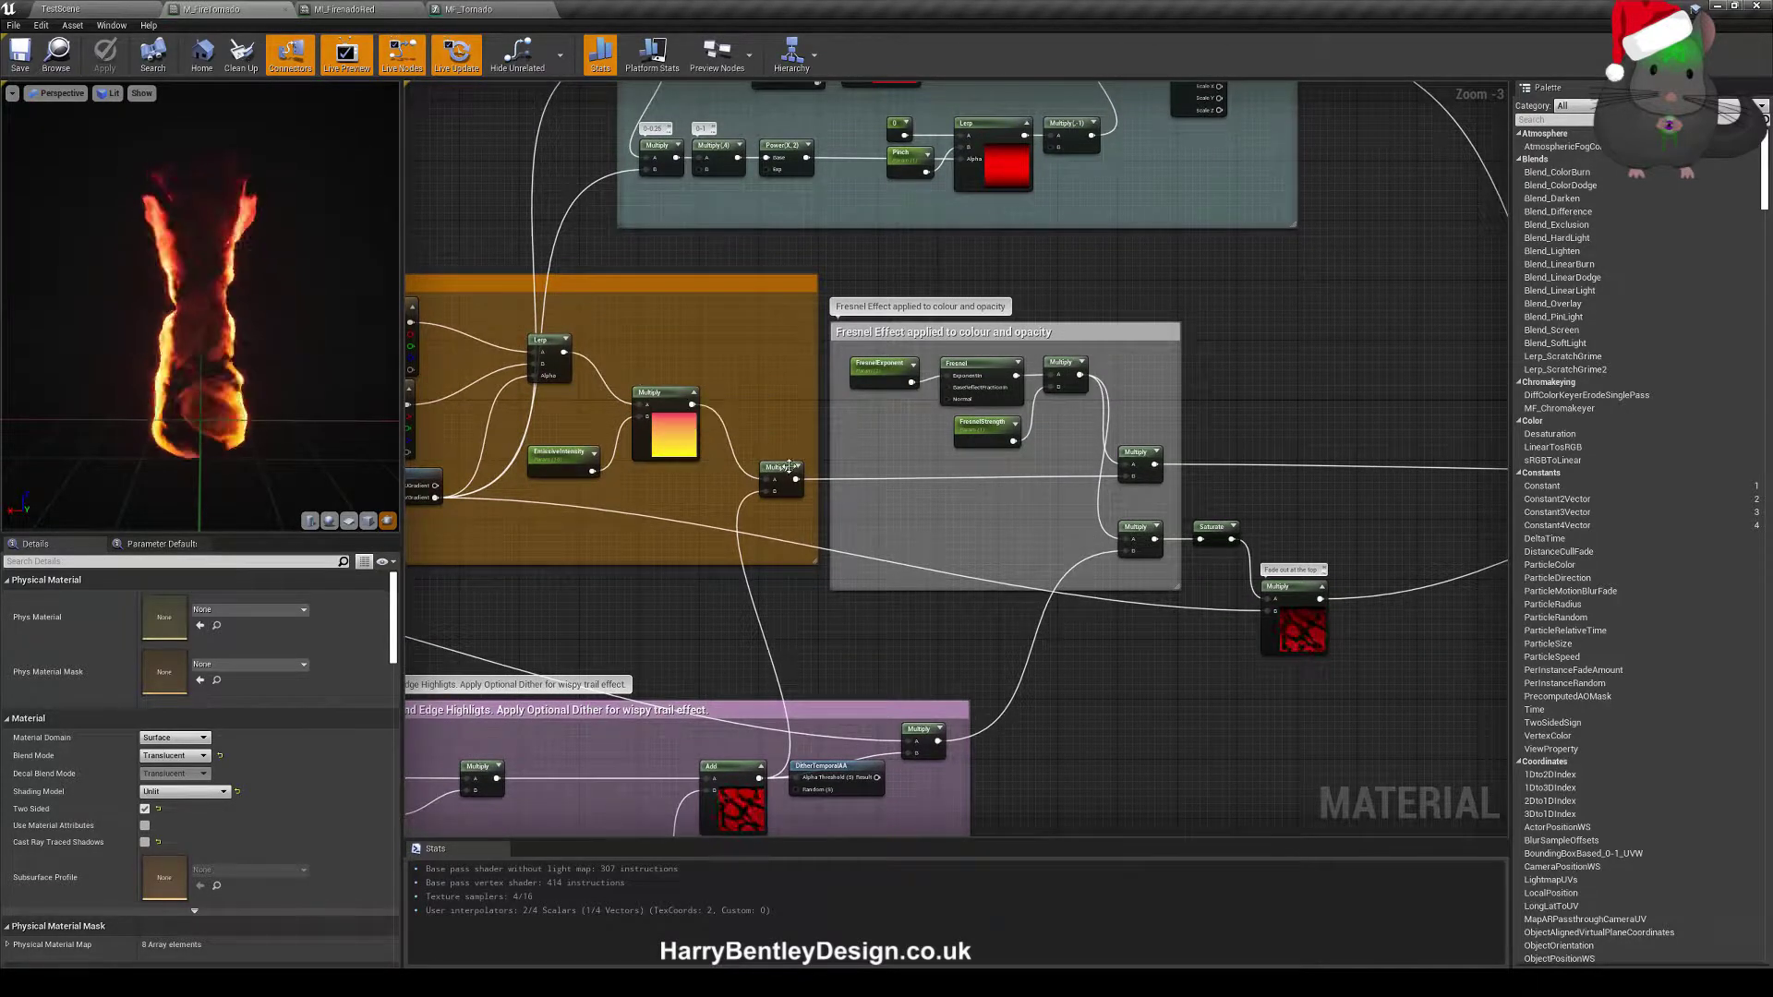
pyautogui.moveTo(909, 468); pyautogui.dragTo(828, 517, button='right')
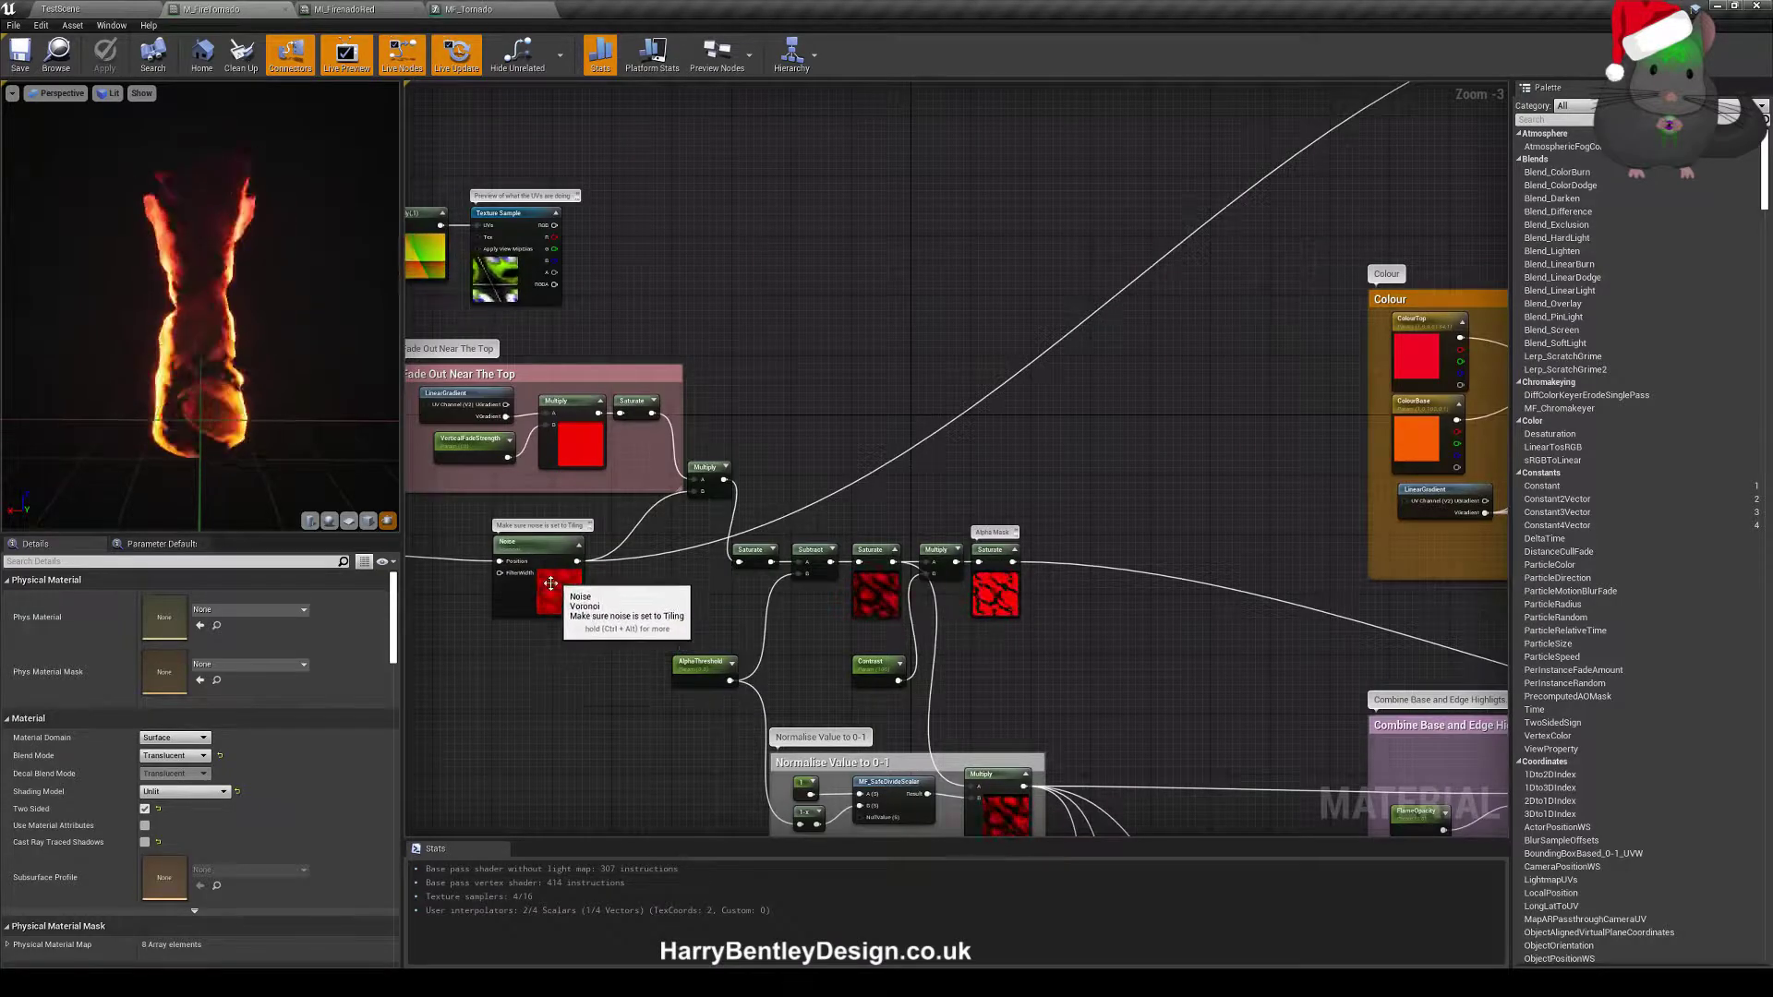
pyautogui.moveTo(1088, 374); pyautogui.dragTo(607, 682, button='right')
pyautogui.moveTo(1082, 475); pyautogui.dragTo(435, 528, button='right')
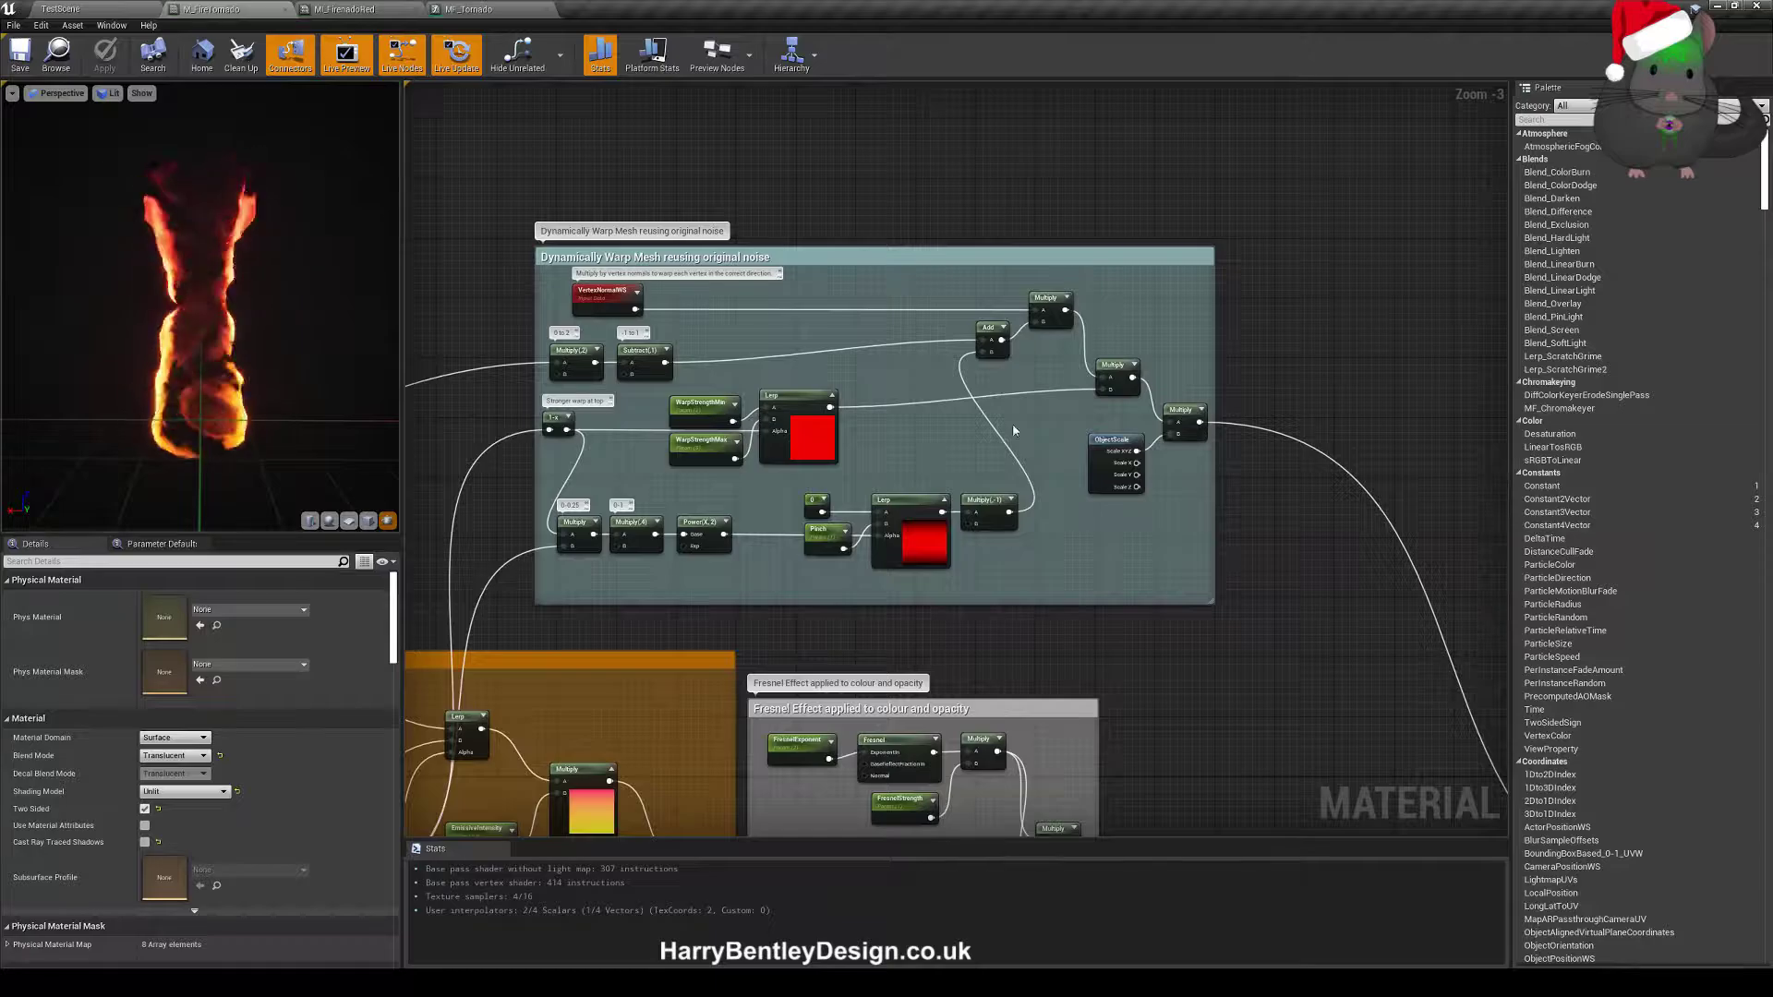
pyautogui.moveTo(1014, 430); pyautogui.dragTo(544, 170, button='right')
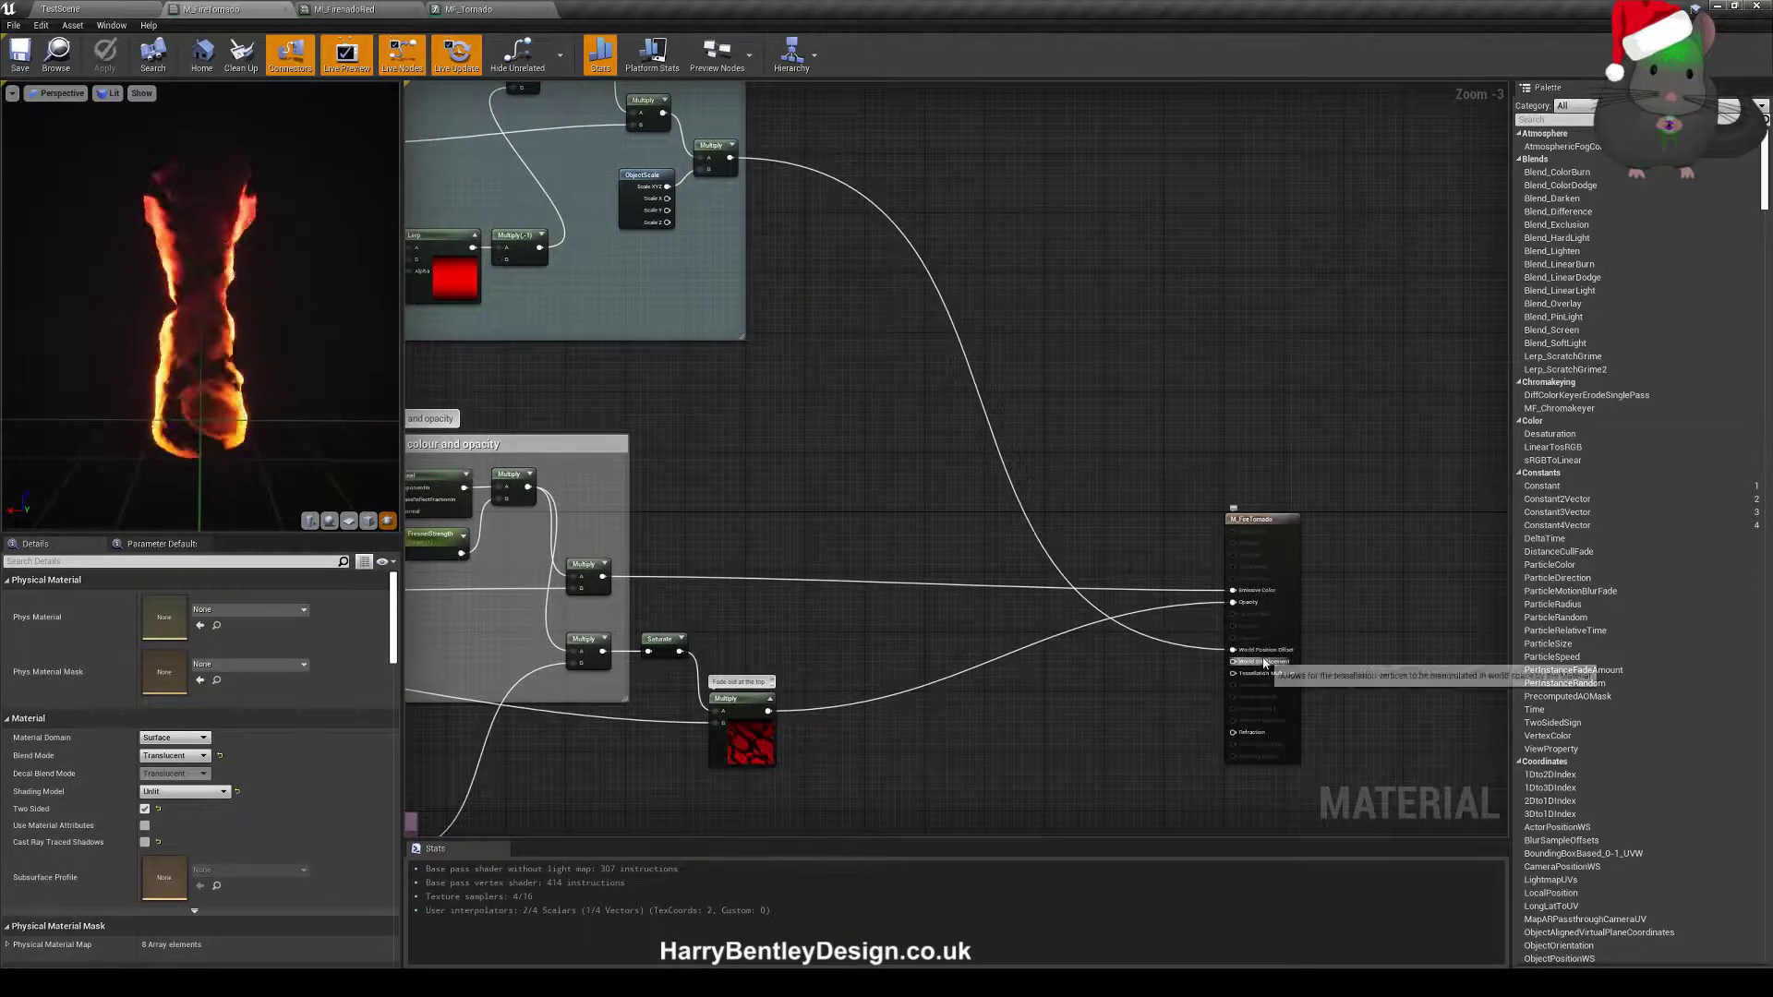
pyautogui.moveTo(1265, 663); pyautogui.dragTo(1343, 650, button='right')
# - Select the material output node and review its blend mode, shading model, two-sided, translucency and tessellation settings
pyautogui.click(1341, 554)
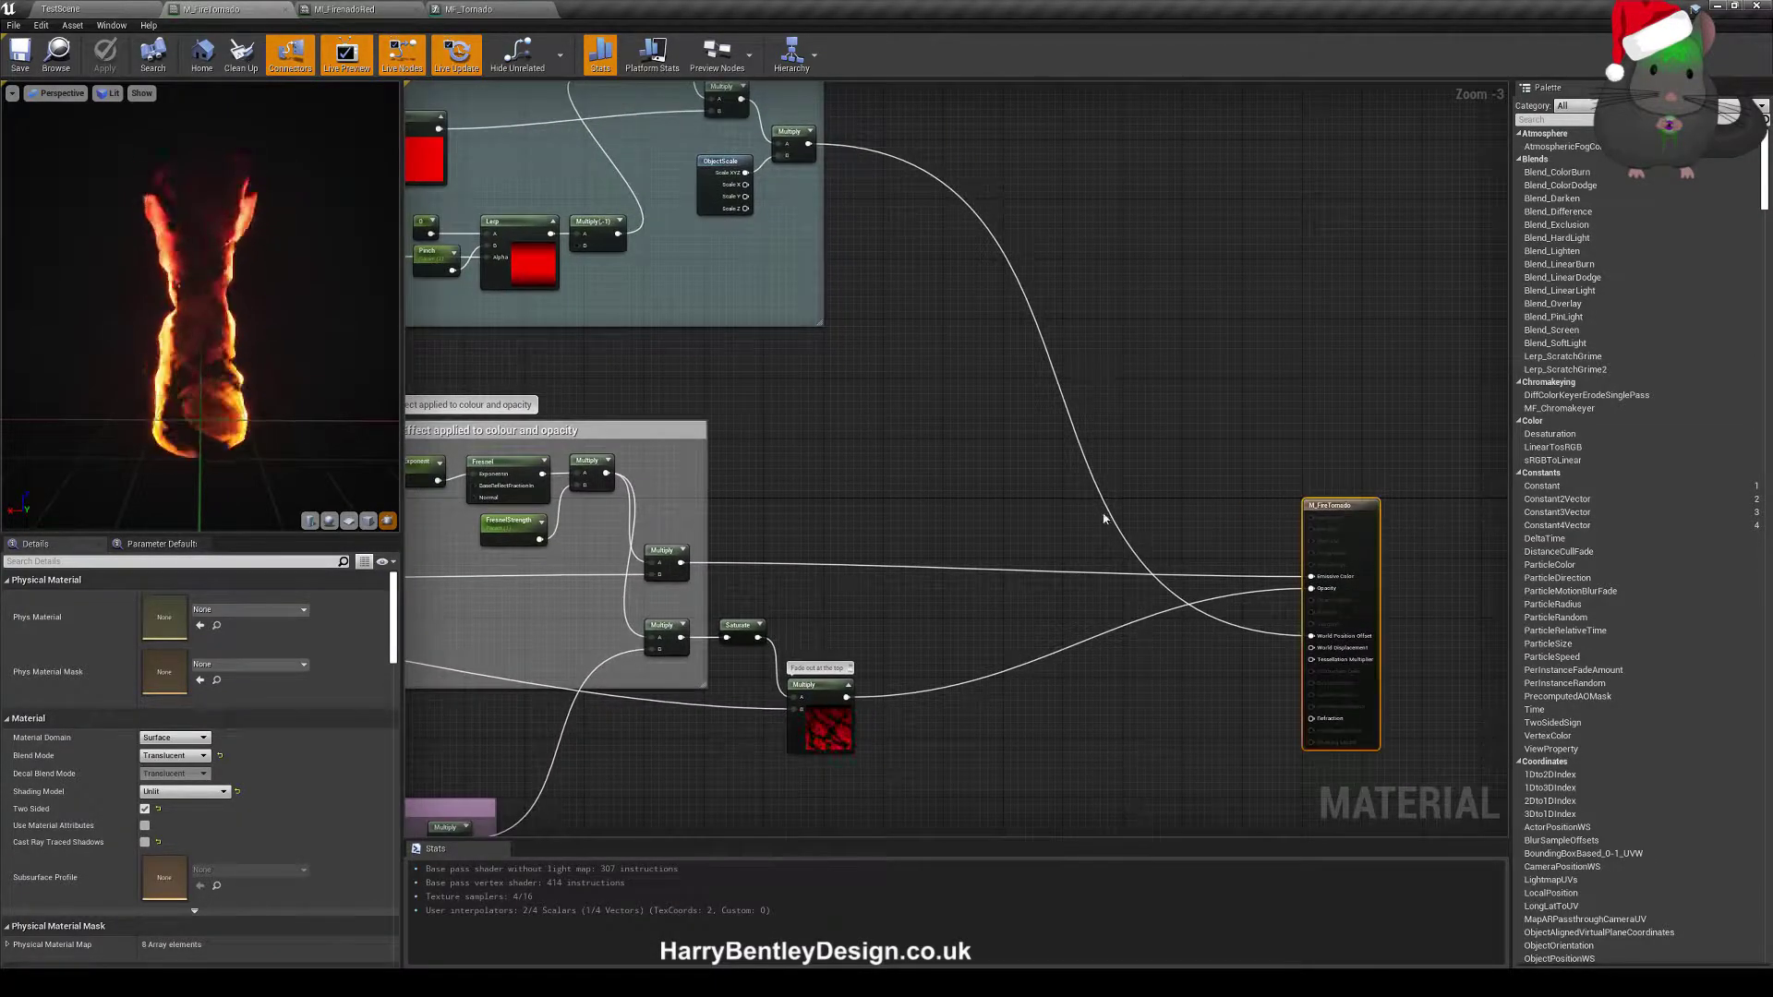
pyautogui.click(145, 810)
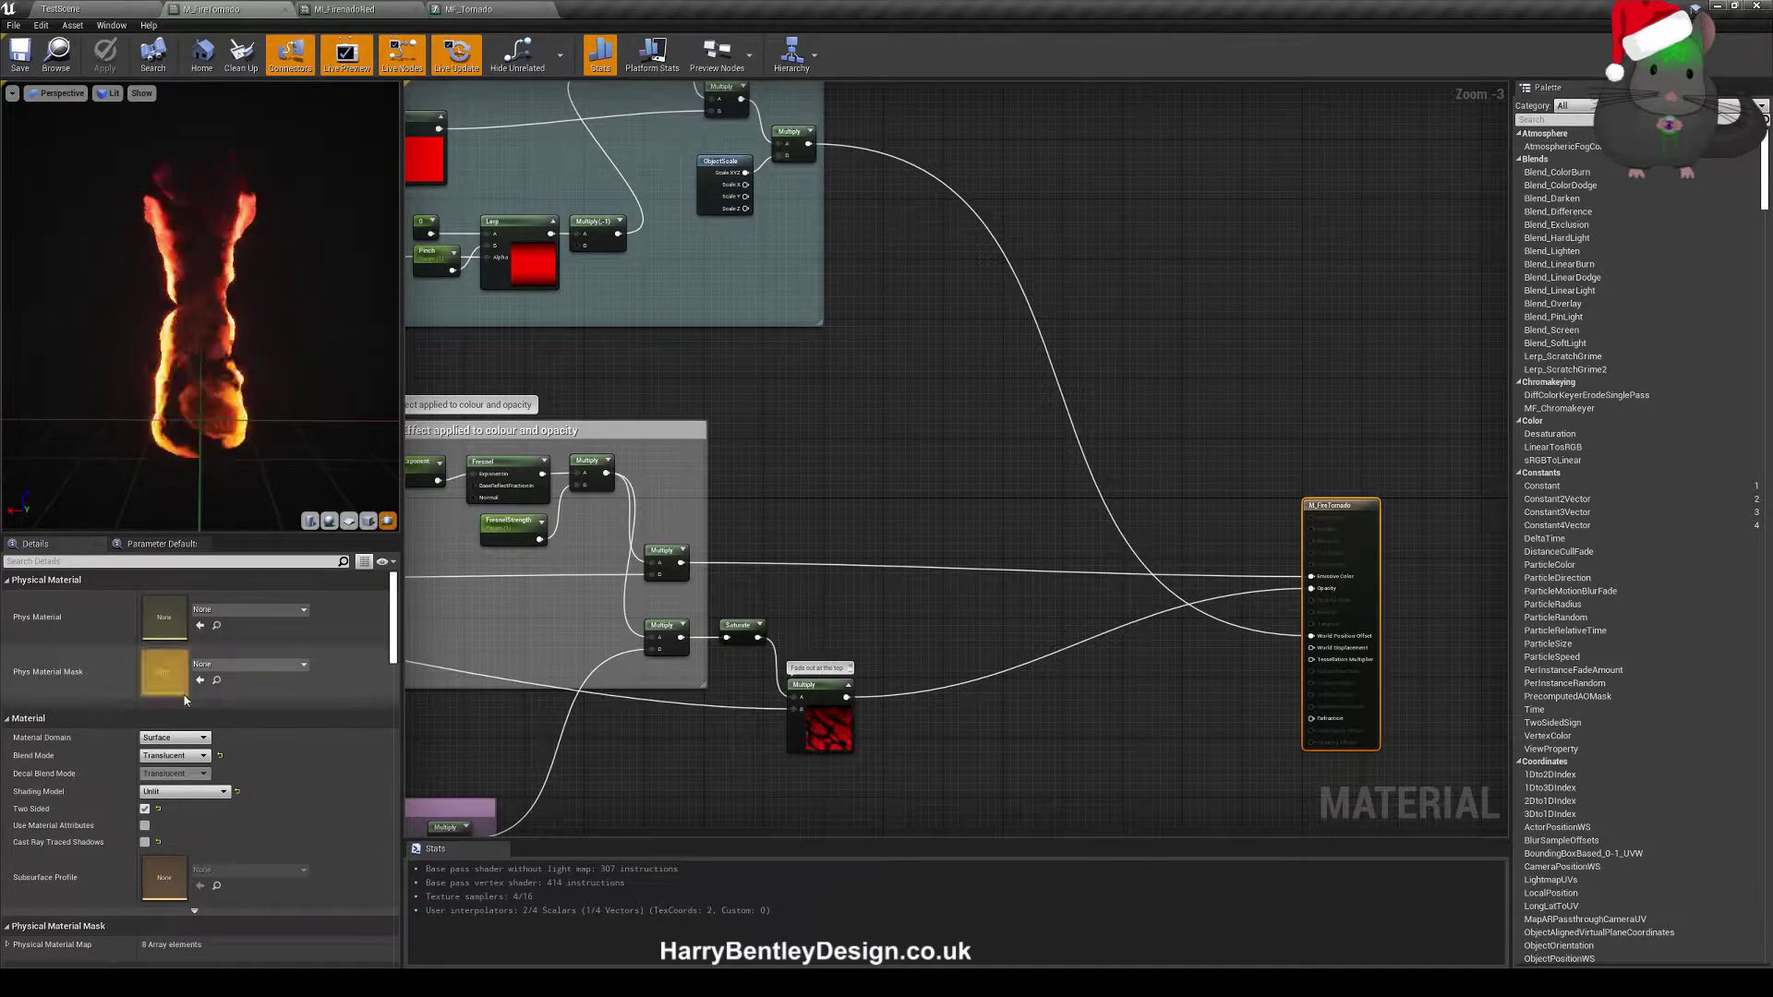
pyautogui.scroll(-10, 286, 789)
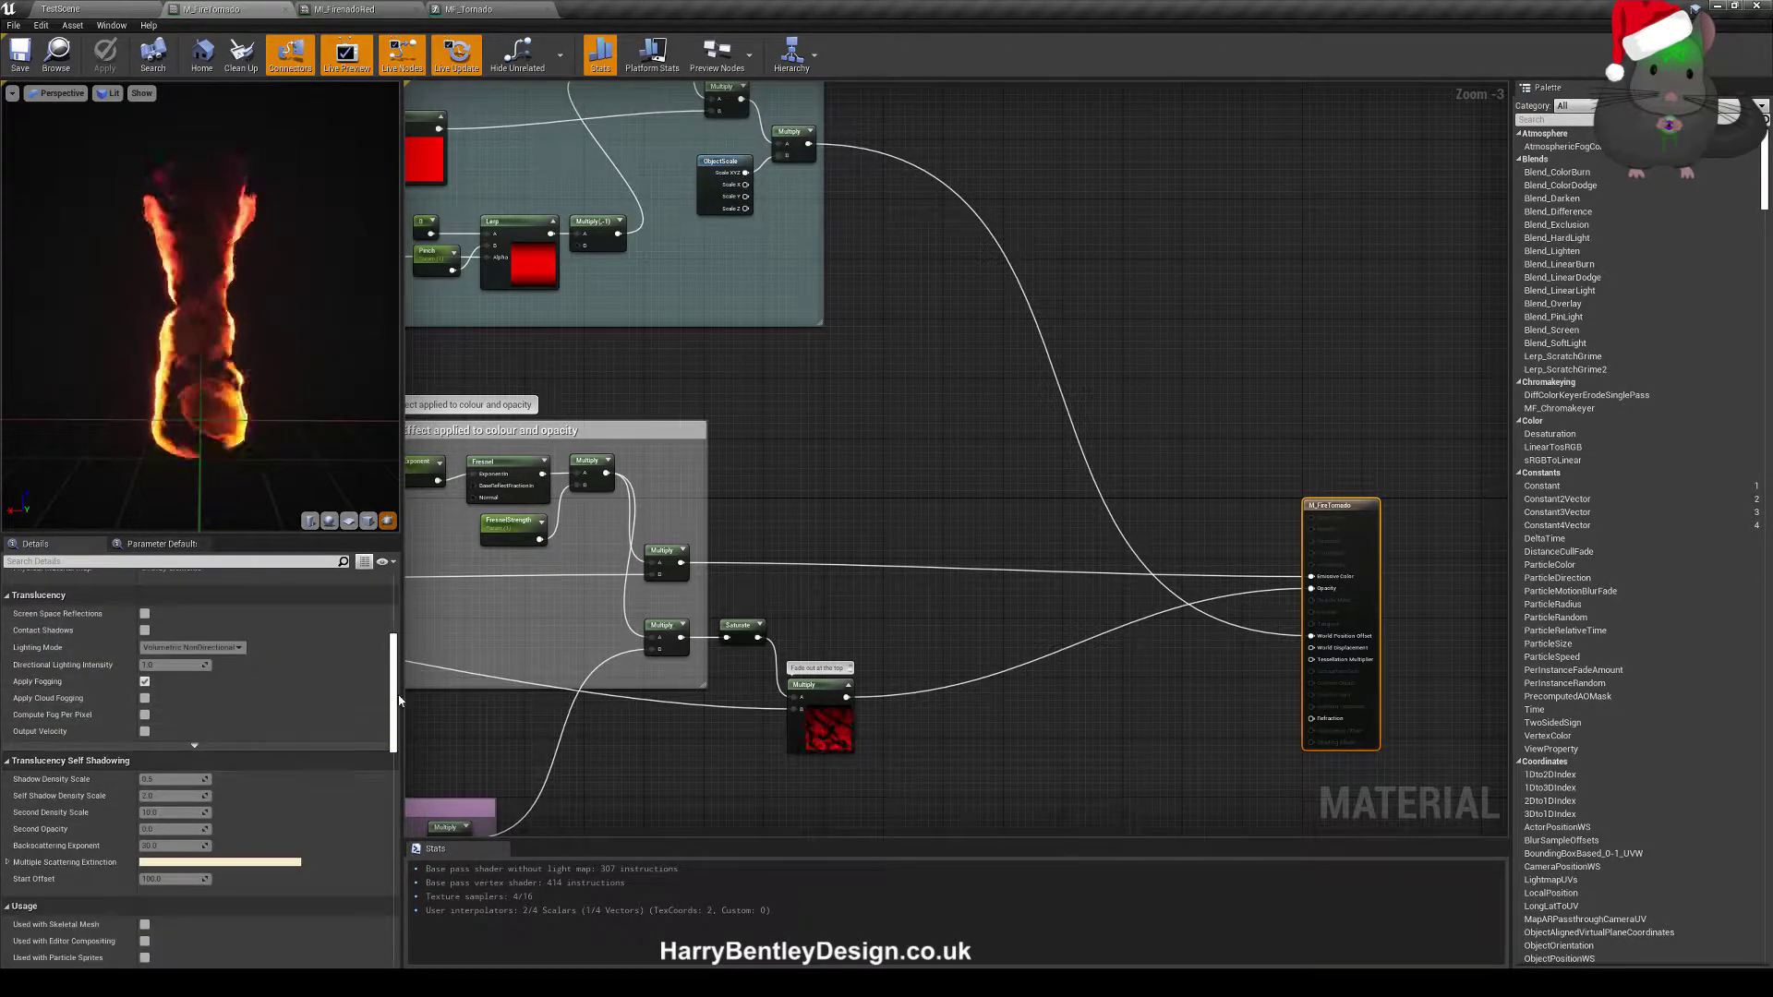
pyautogui.scroll(-15, 340, 786)
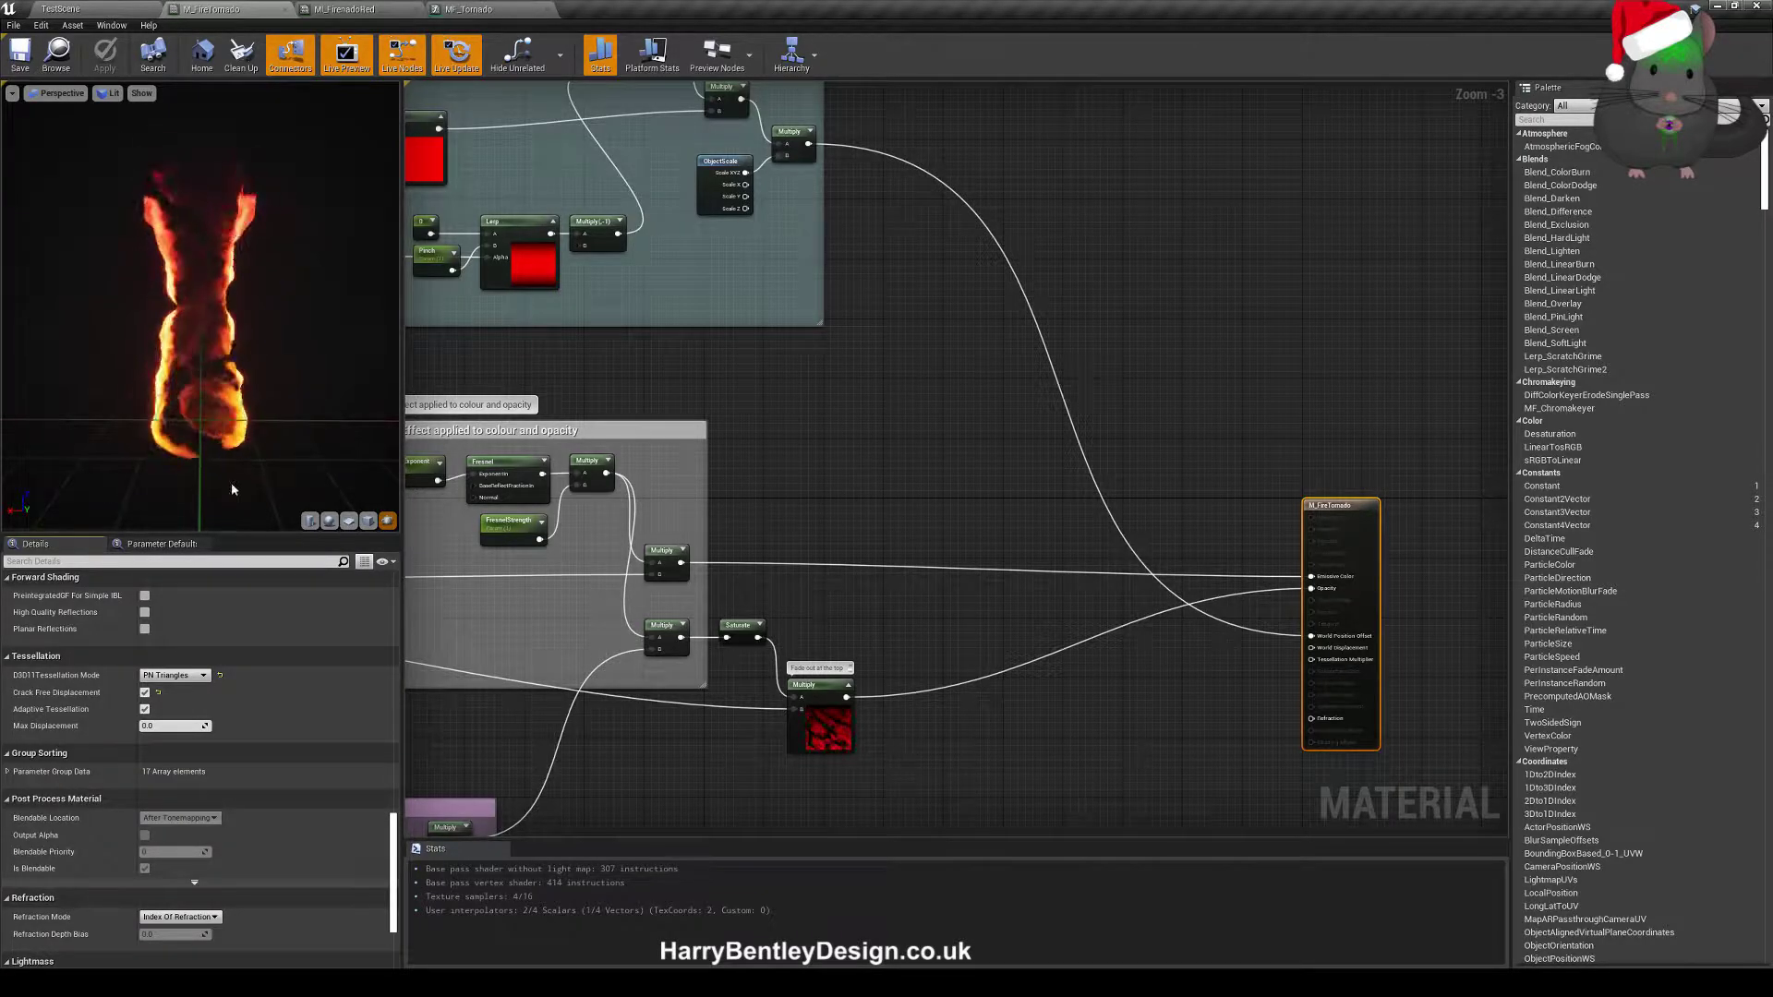
pyautogui.scroll(10, 245, 709)
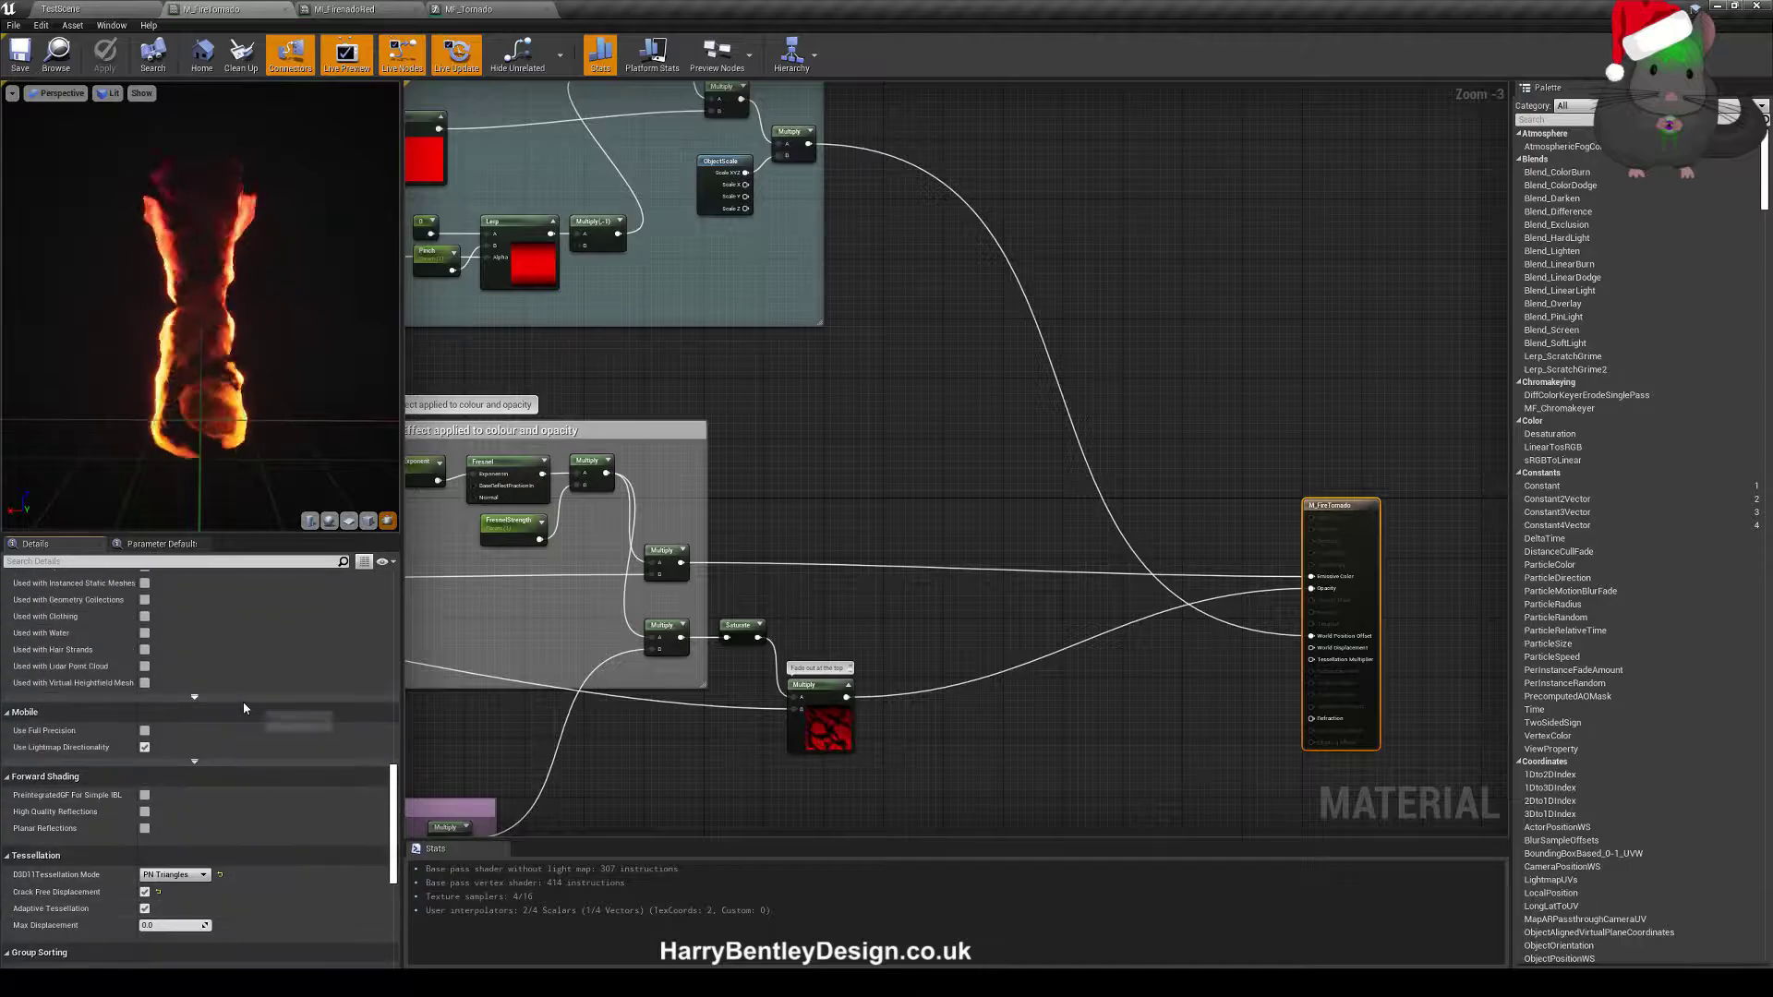
pyautogui.scroll(5, 248, 707)
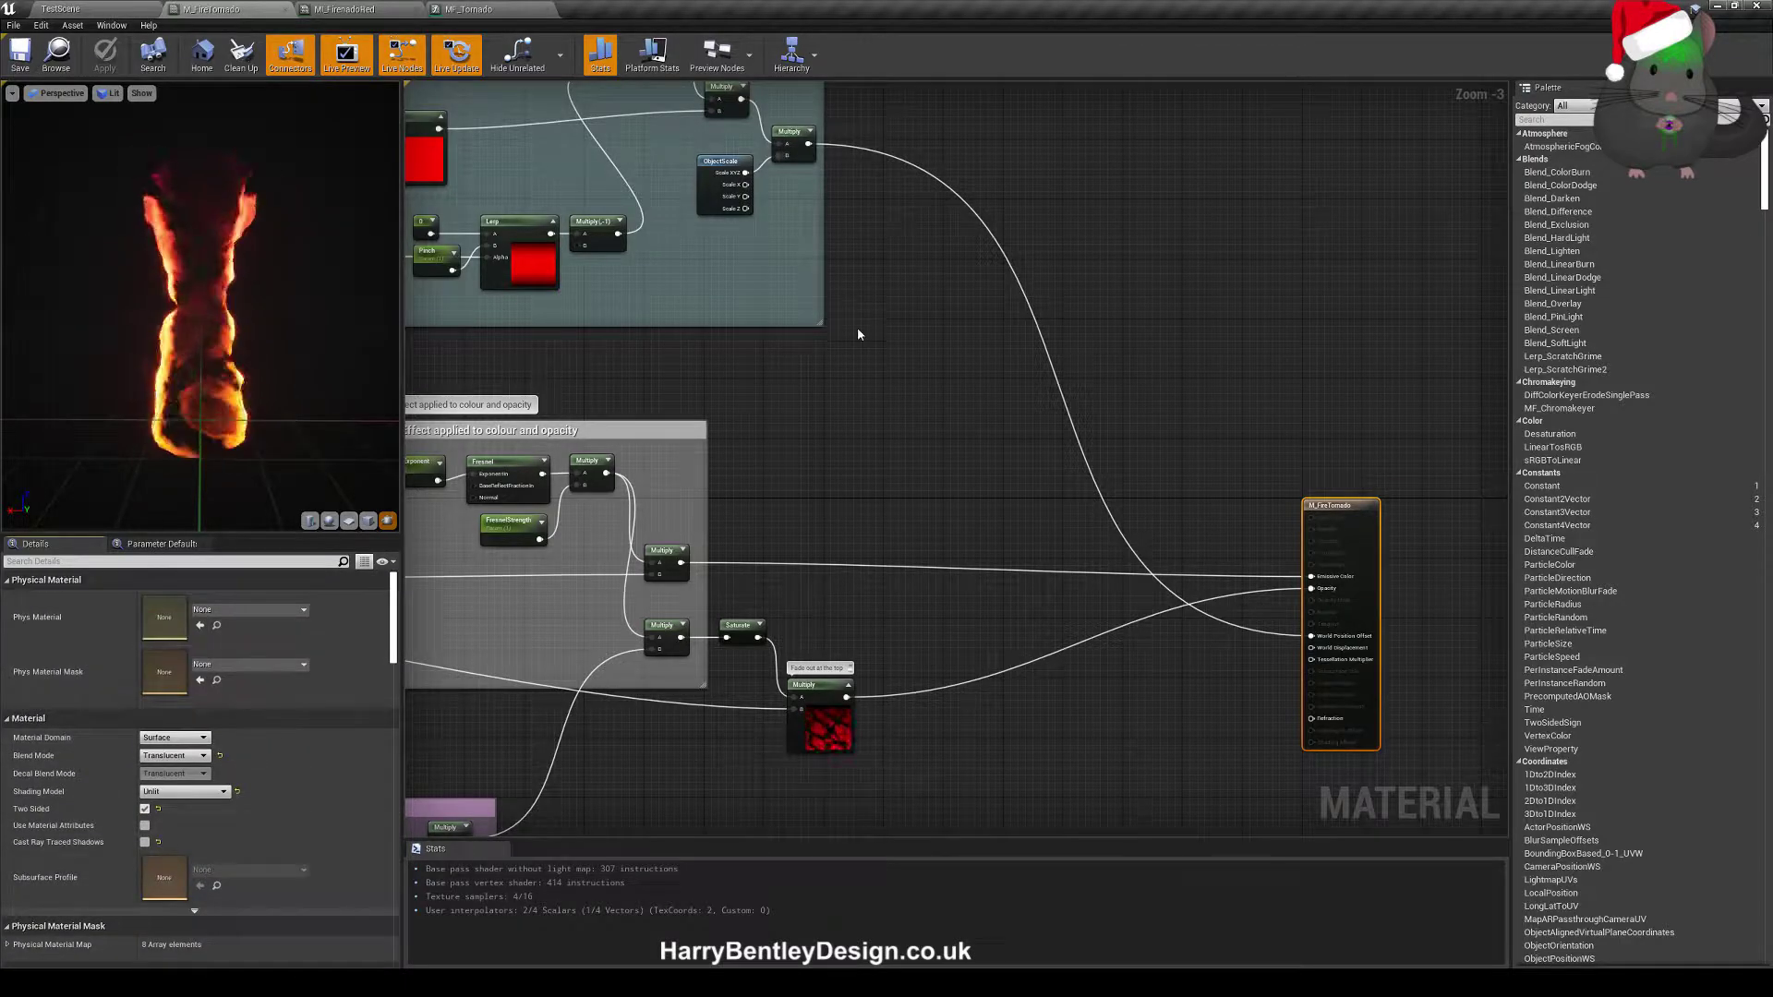
# - Trace the Noise output into the Dynamically Warp Mesh group and inspect its warp strength, Pinch and Lerp nodes
pyautogui.moveTo(857, 327); pyautogui.dragTo(1266, 566, button='right')
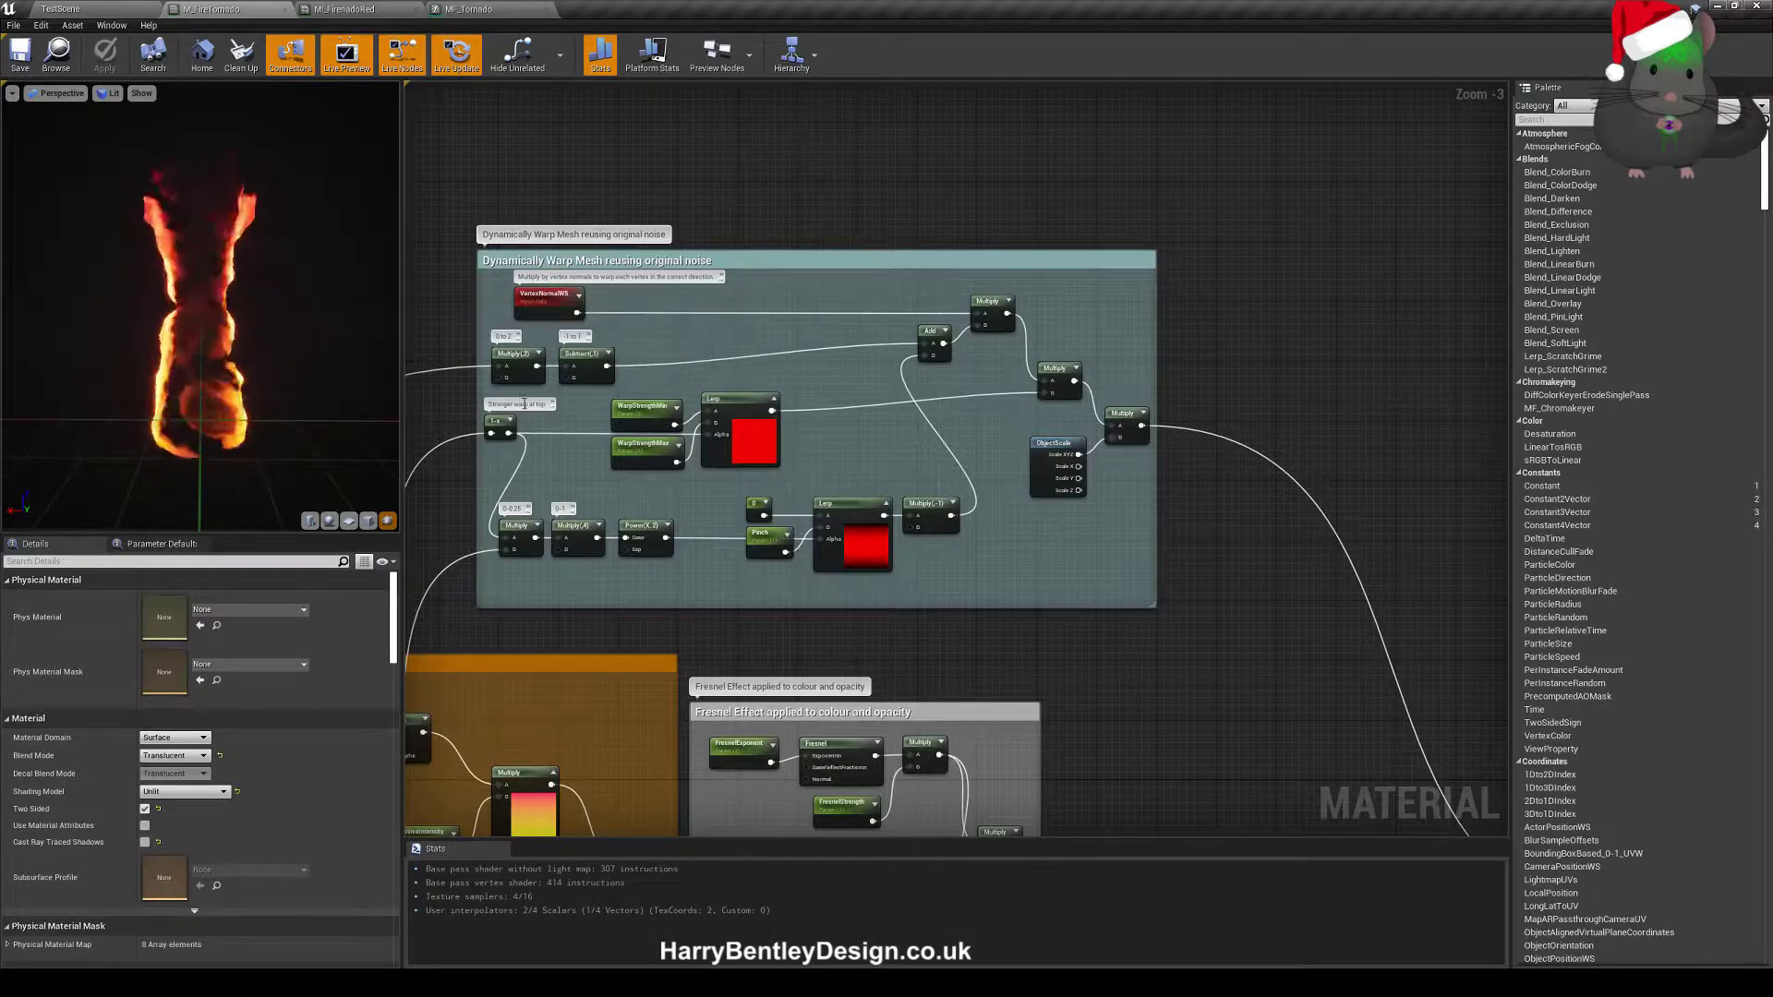
pyautogui.moveTo(451, 425); pyautogui.dragTo(730, 658, button='right')
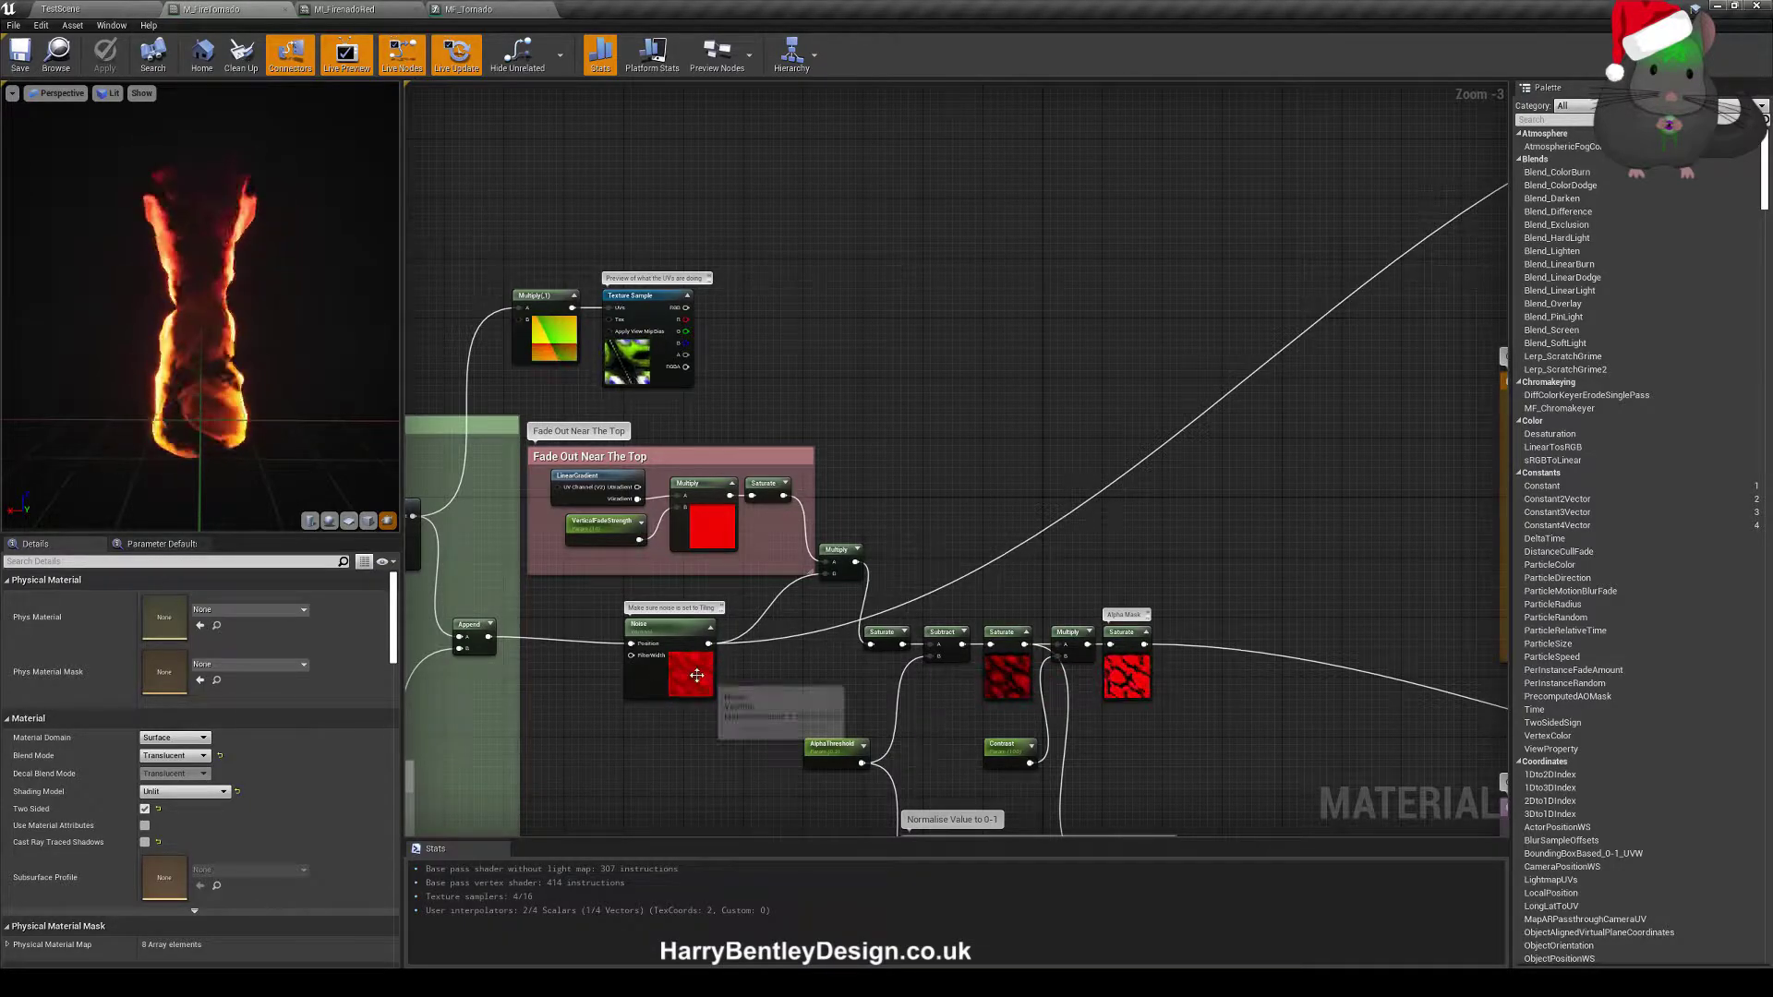
pyautogui.moveTo(1093, 300); pyautogui.dragTo(752, 329, button='right')
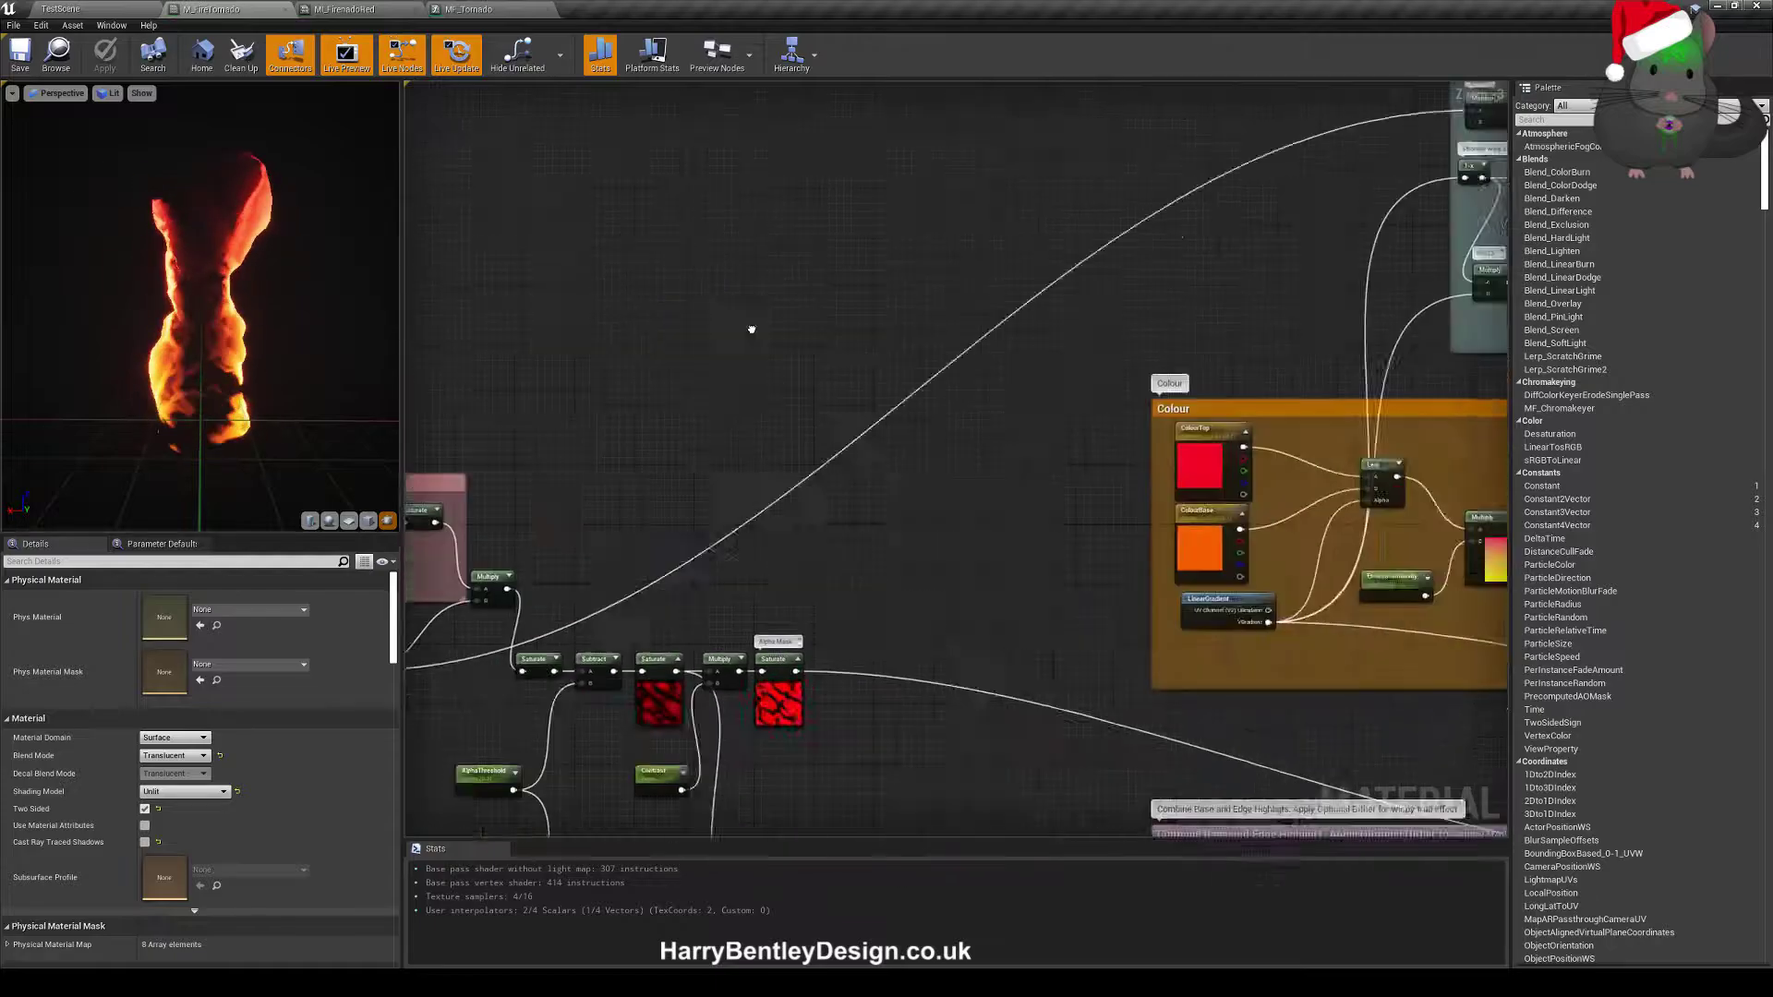
pyautogui.moveTo(1420, 320); pyautogui.dragTo(653, 391, button='right')
pyautogui.scroll(2, 1090, 386)
pyautogui.moveTo(1056, 375); pyautogui.dragTo(891, 535, button='right')
pyautogui.click(890, 537)
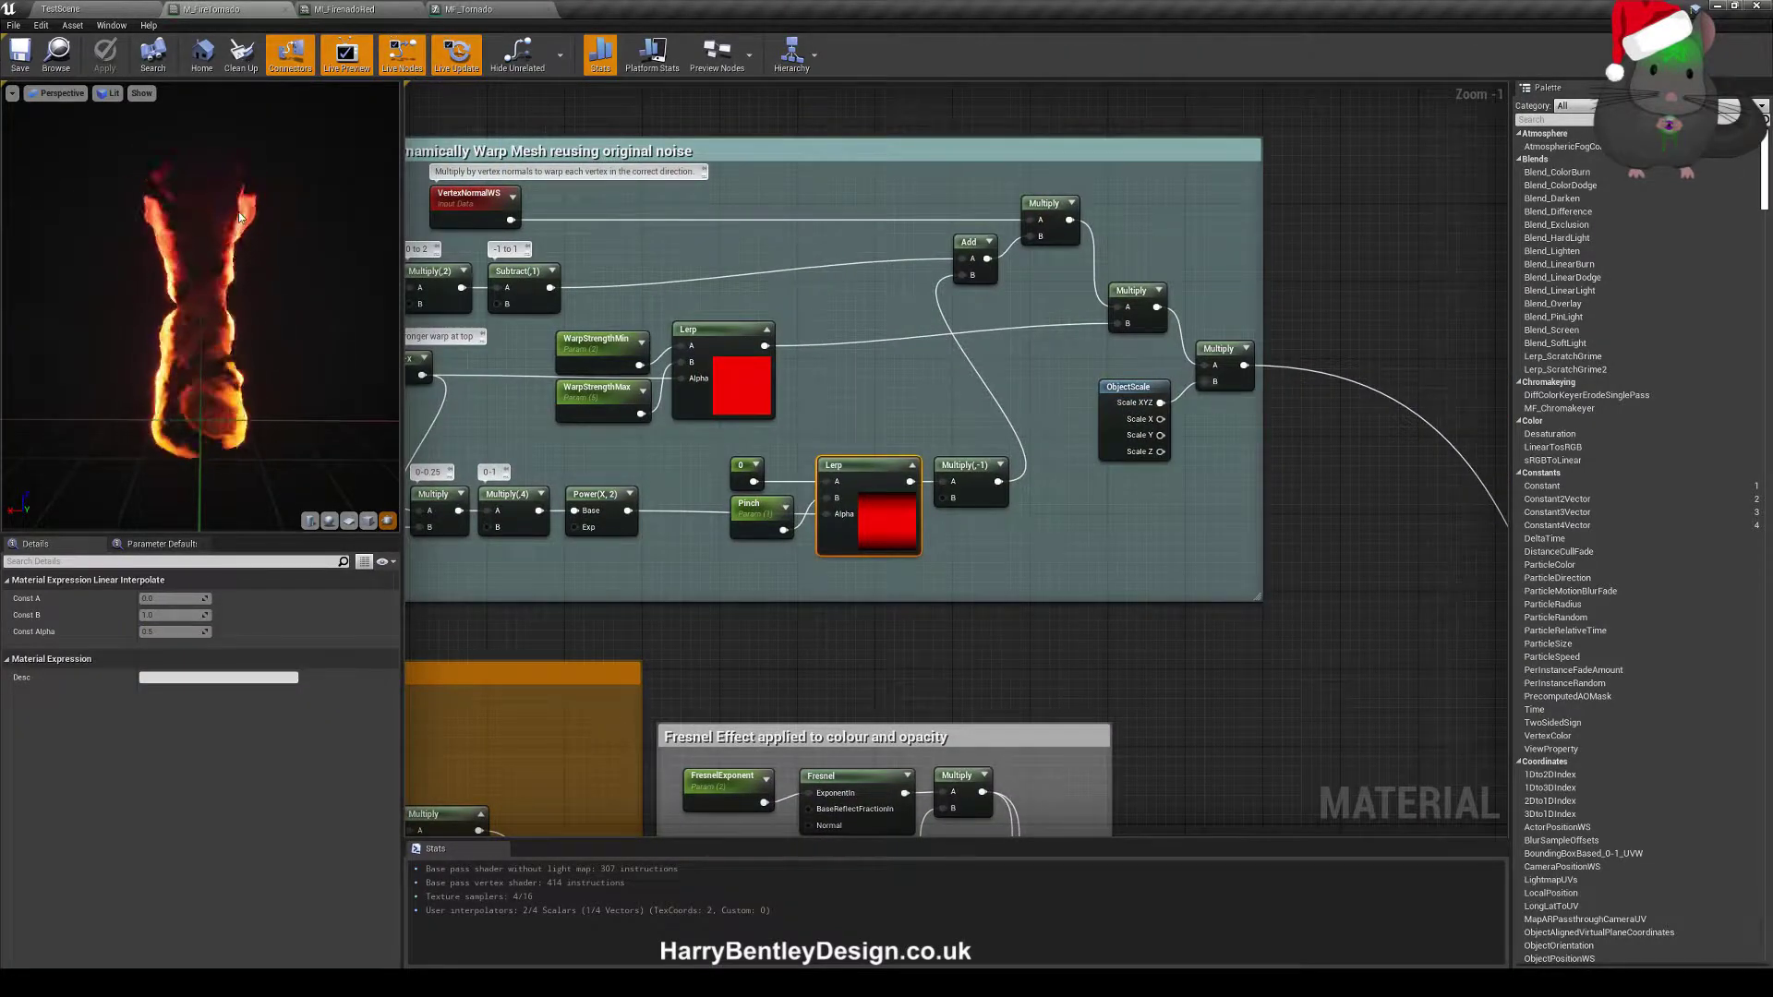
pyautogui.click(1061, 550)
pyautogui.moveTo(1061, 550); pyautogui.dragTo(1091, 564, button='right')
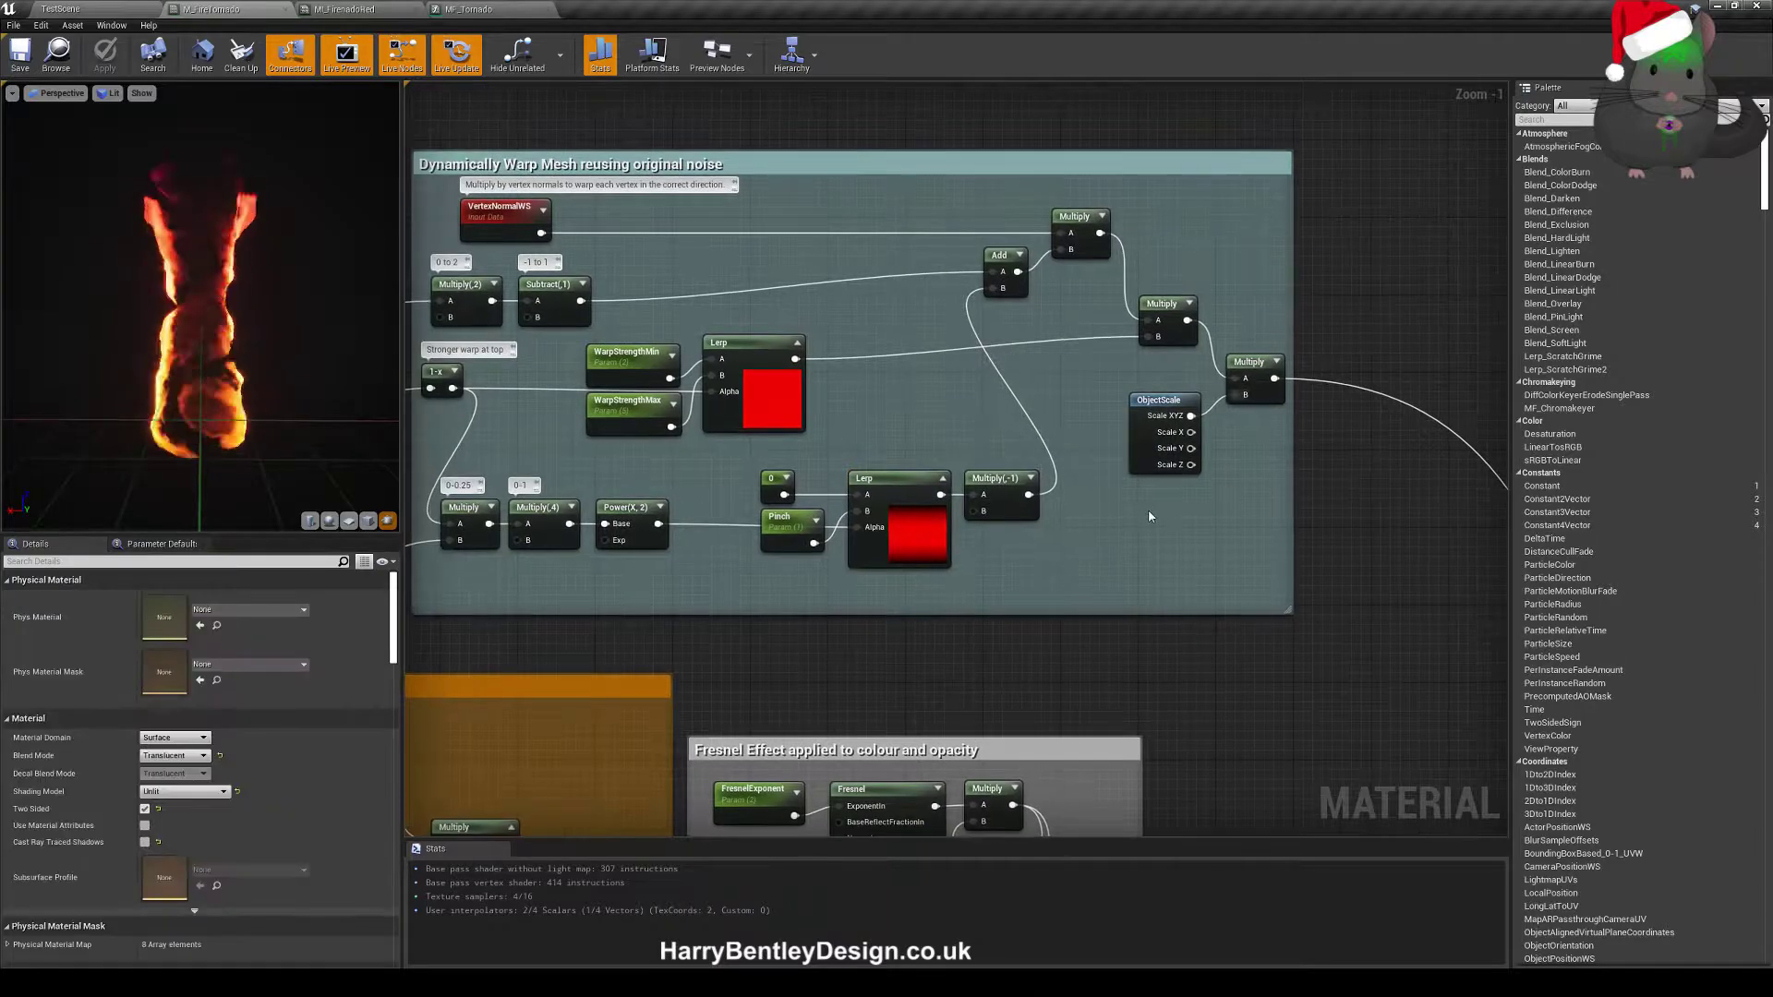
# - Select the ObjectScale node and examine how it feeds the final Multiply in the Dynamically Warp Mesh group
pyautogui.scroll(-1, 1168, 541)
pyautogui.moveTo(900, 543); pyautogui.dragTo(666, 543, button='right')
pyautogui.scroll(3, 1010, 556)
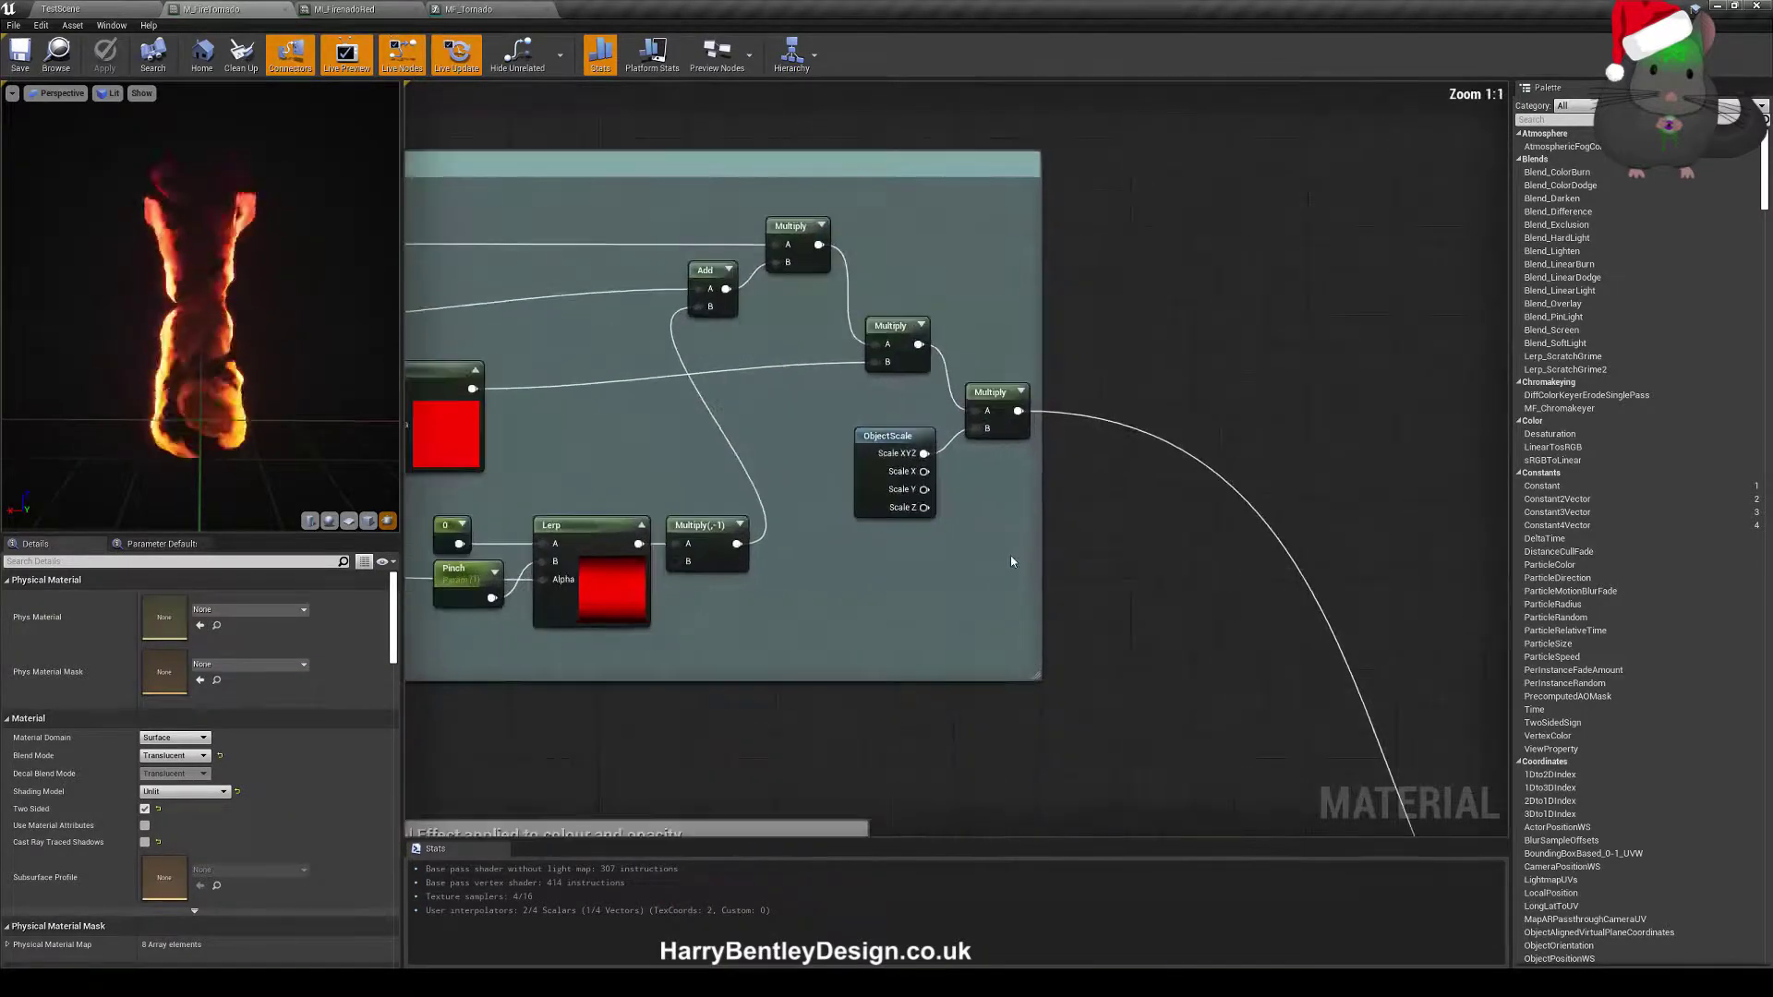
pyautogui.moveTo(1010, 556); pyautogui.dragTo(883, 575, button='right')
pyautogui.click(786, 467)
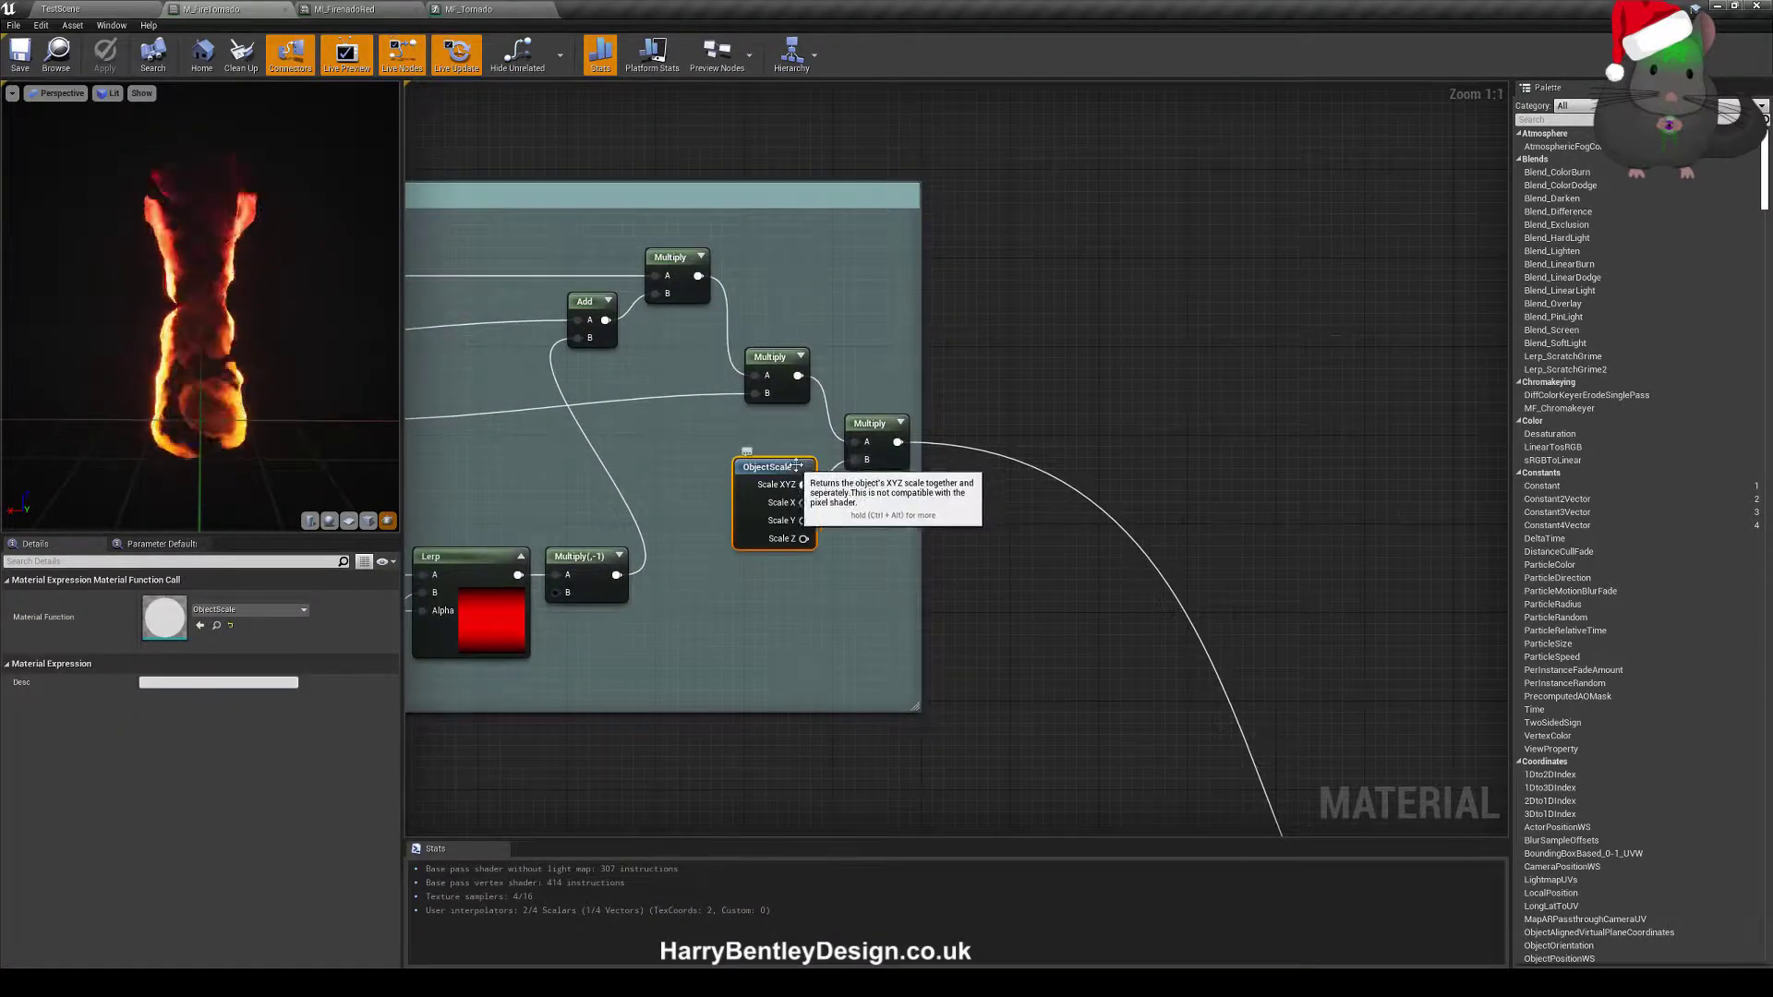
pyautogui.scroll(-1, 791, 464)
pyautogui.scroll(-1, 793, 465)
pyautogui.click(846, 529)
pyautogui.moveTo(846, 528); pyautogui.dragTo(1119, 518, button='right')
# - Inspect the VertexNormalWS node and follow its Multiply chain through the Dynamically Warp Mesh group towards the material output node
pyautogui.click(480, 305)
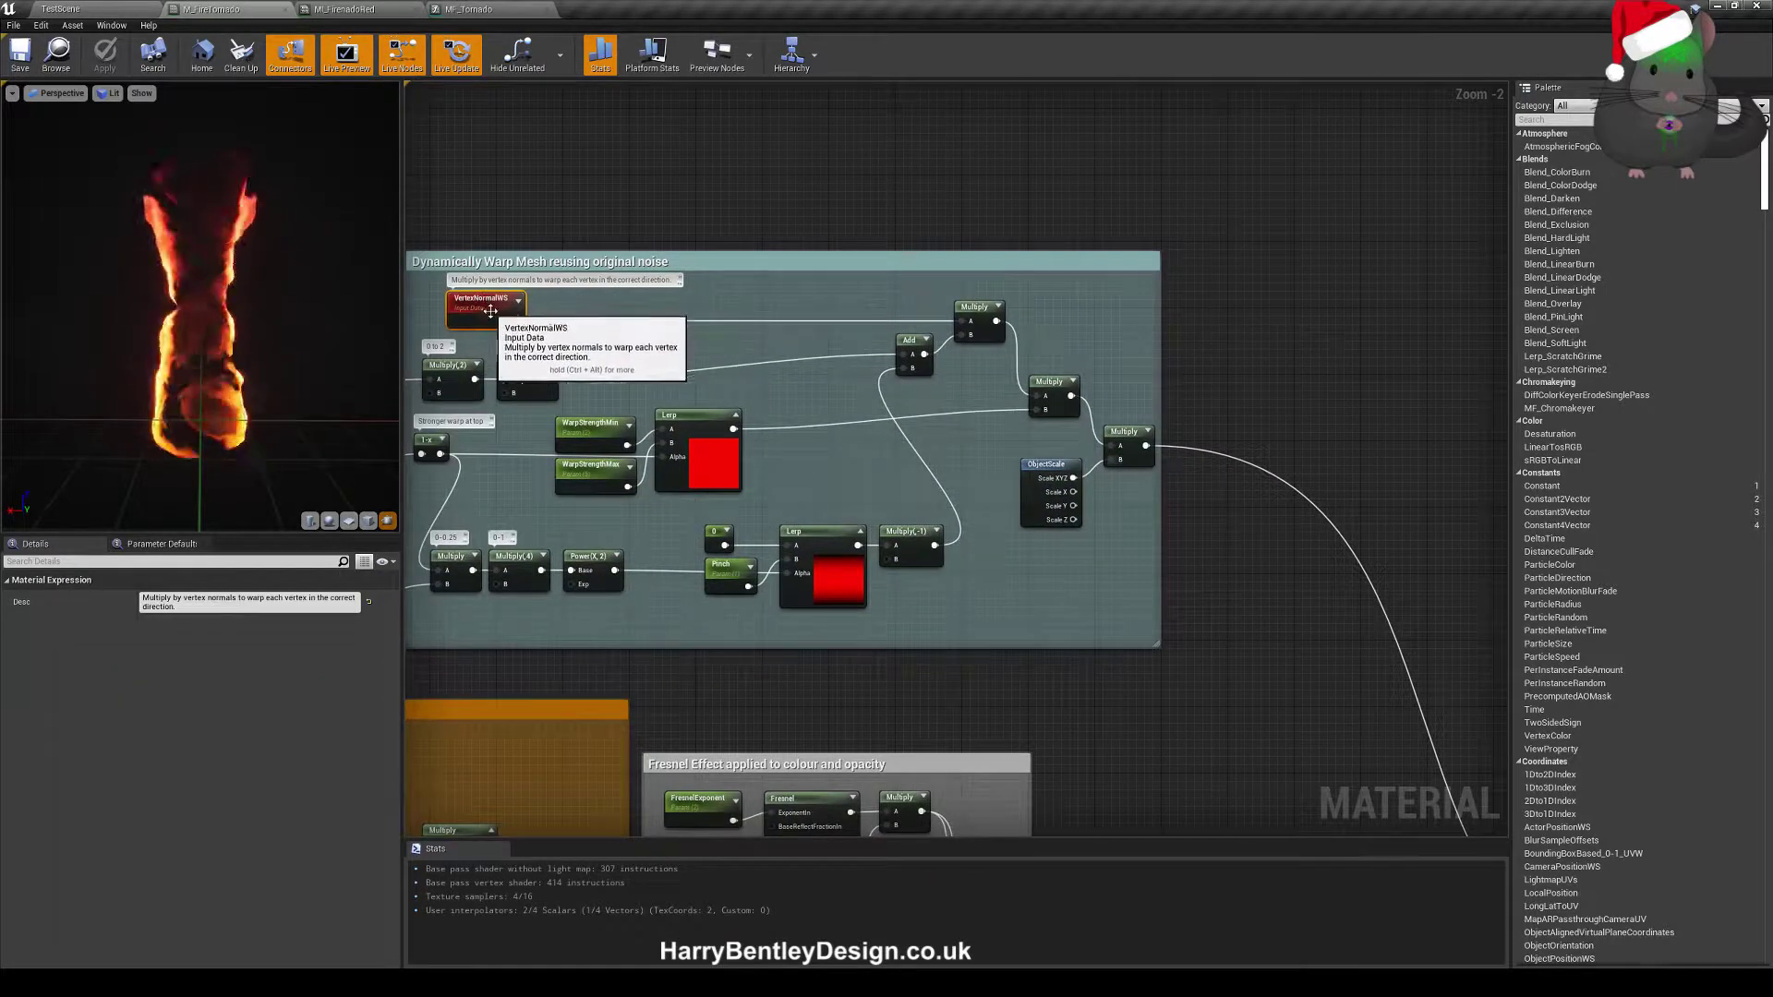
pyautogui.moveTo(977, 324); pyautogui.dragTo(721, 321, button='right')
pyautogui.click(721, 320)
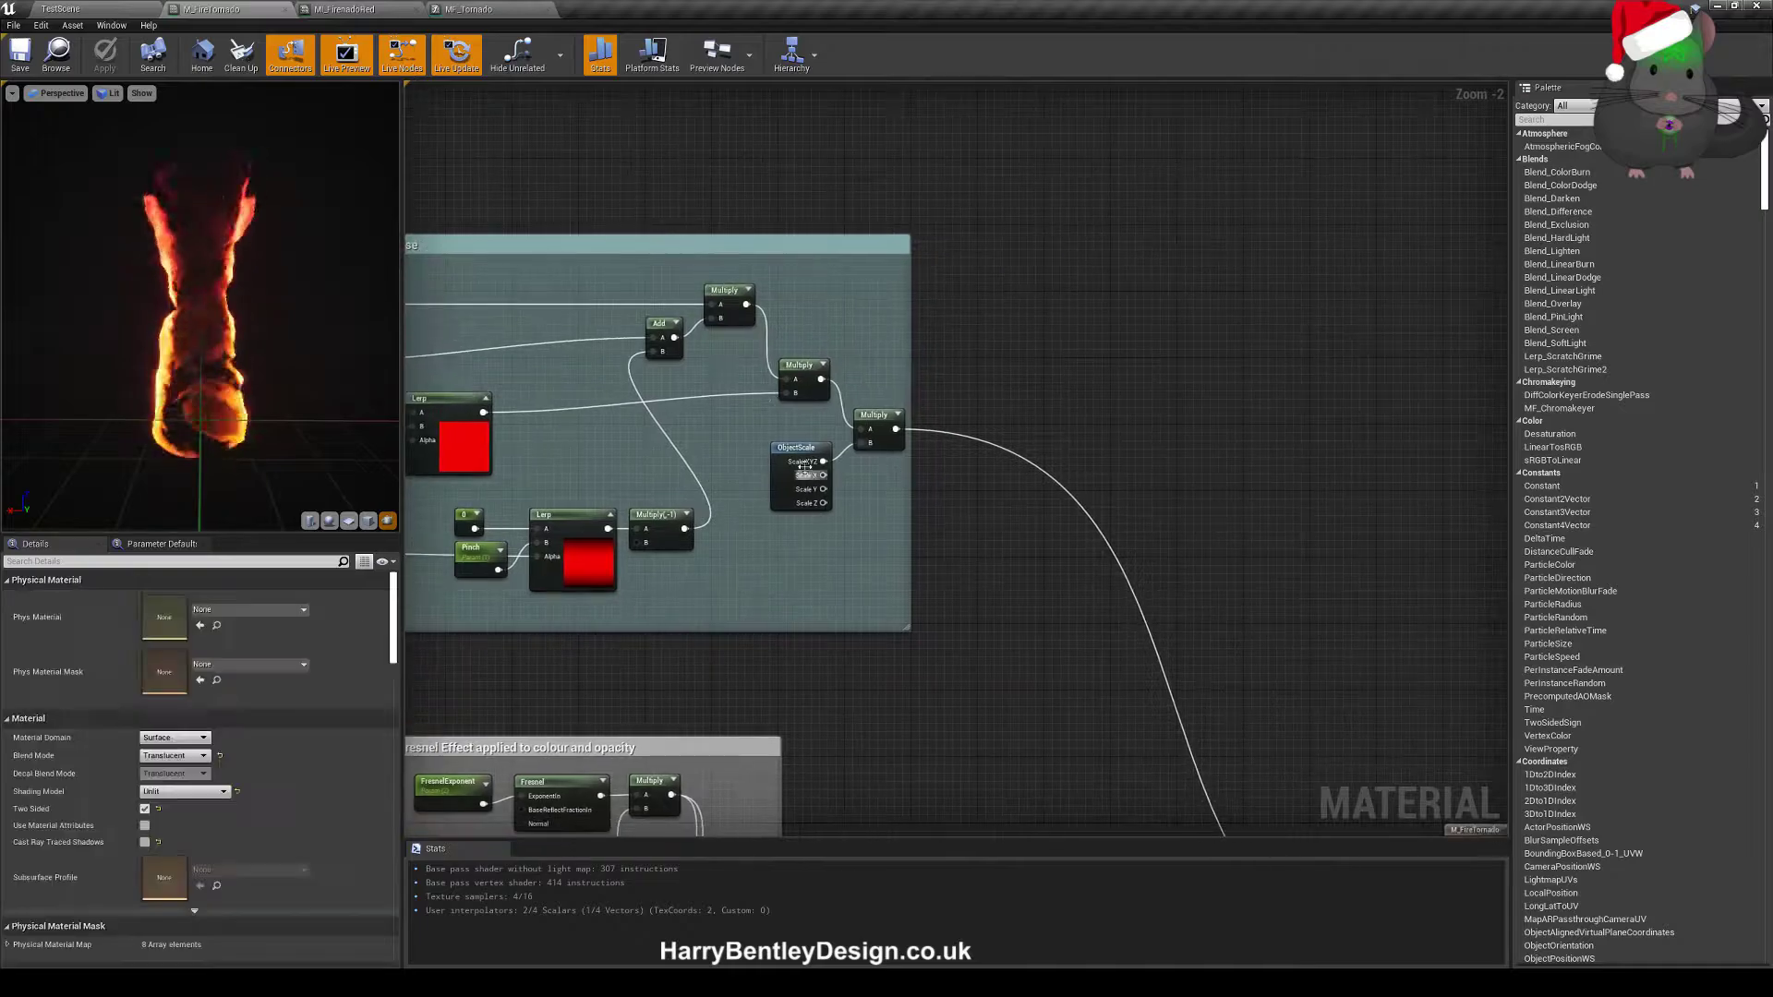
pyautogui.moveTo(973, 631); pyautogui.dragTo(943, 592, button='right')
pyautogui.scroll(-2, 943, 592)
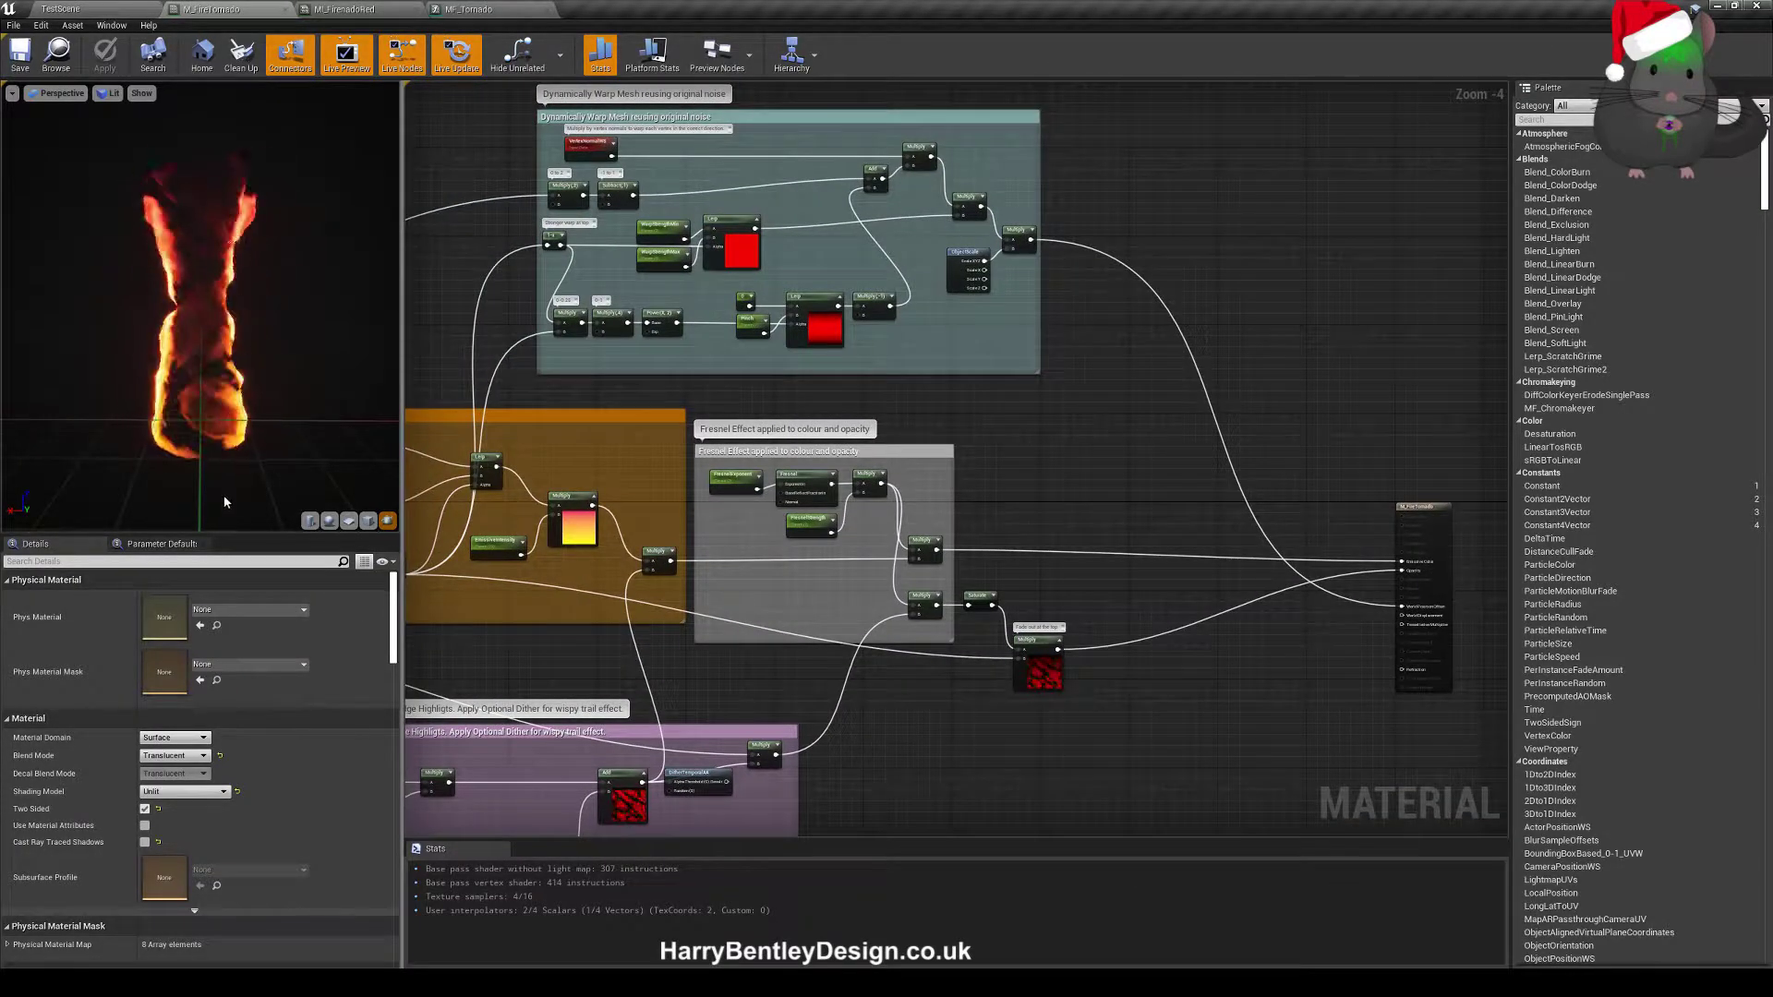
pyautogui.moveTo(963, 268); pyautogui.dragTo(936, 379, button='right')
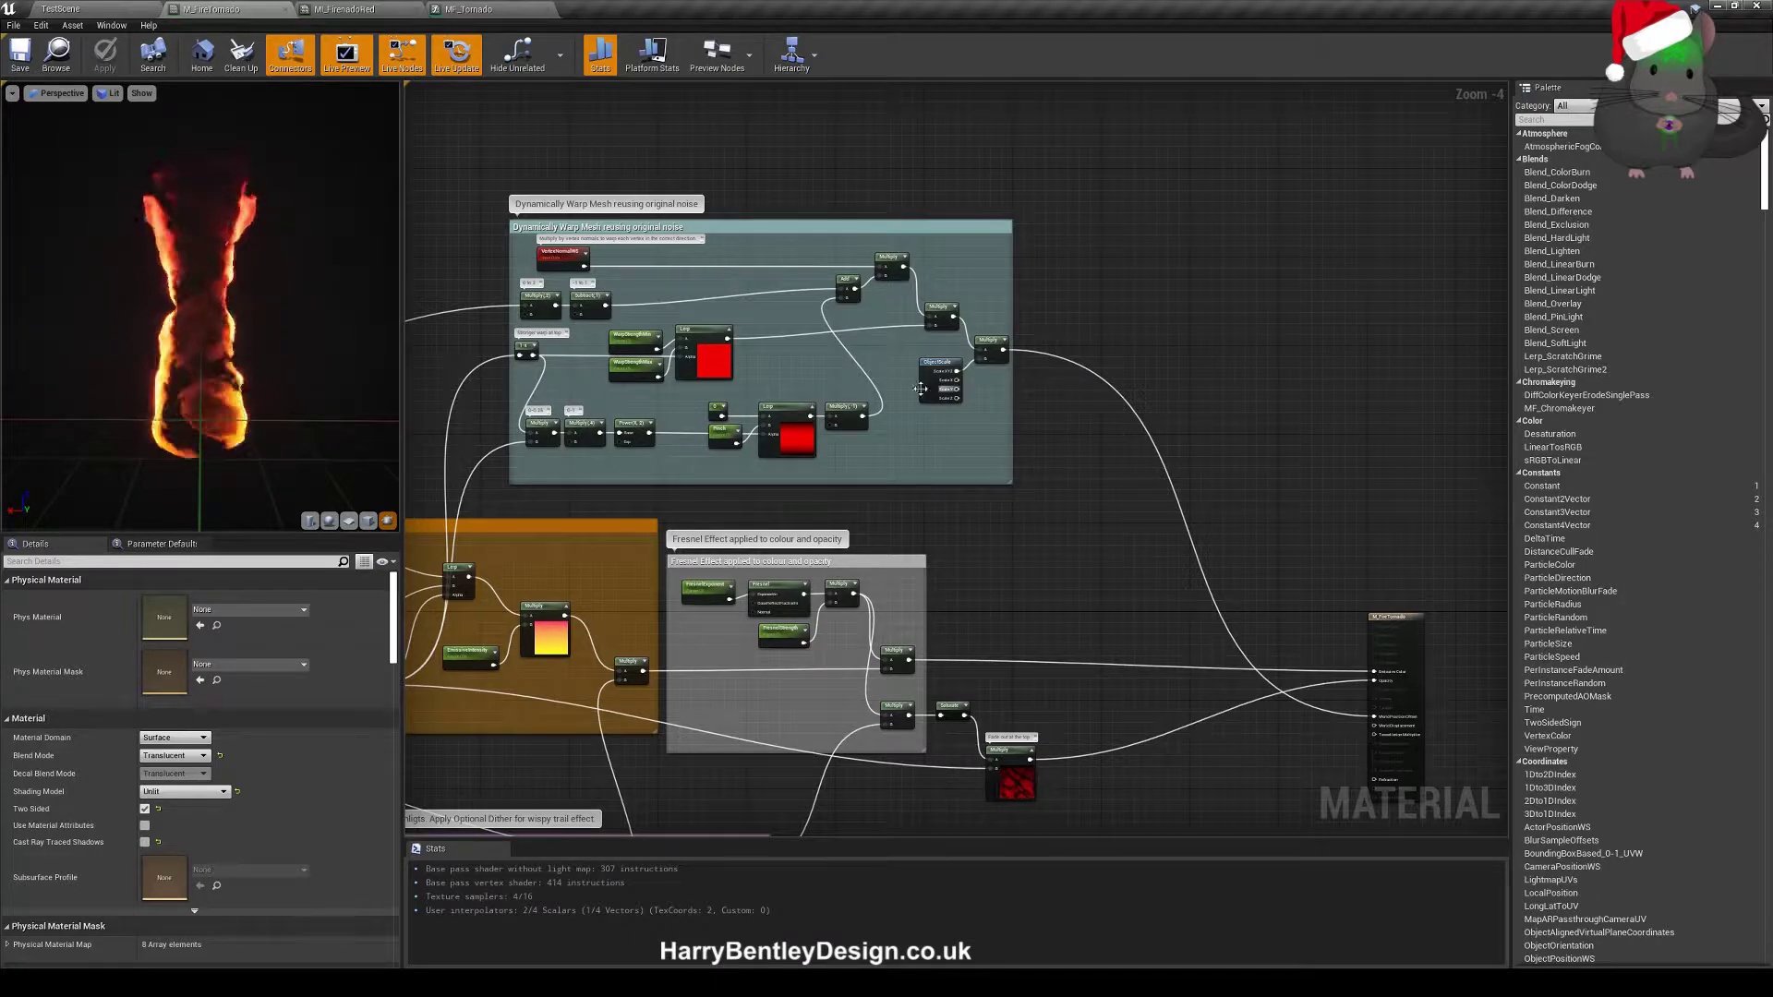
pyautogui.scroll(2, 802, 386)
pyautogui.moveTo(801, 386); pyautogui.dragTo(980, 574, button='right')
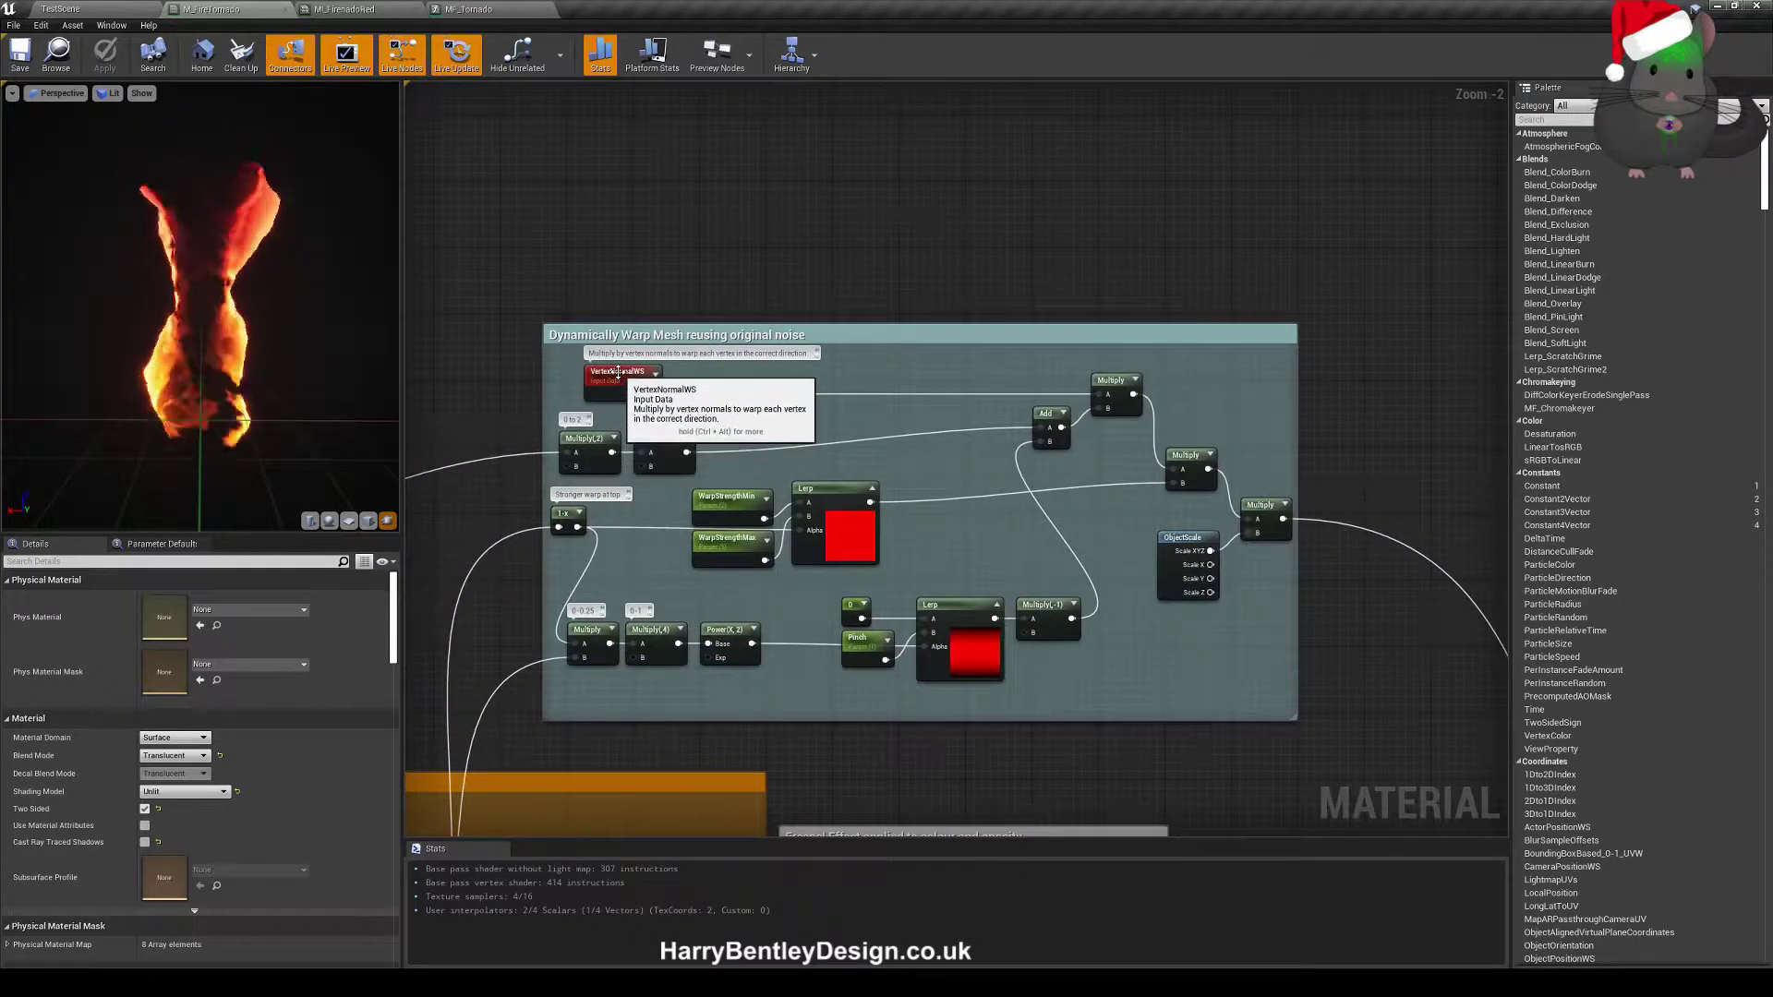
pyautogui.click(618, 386)
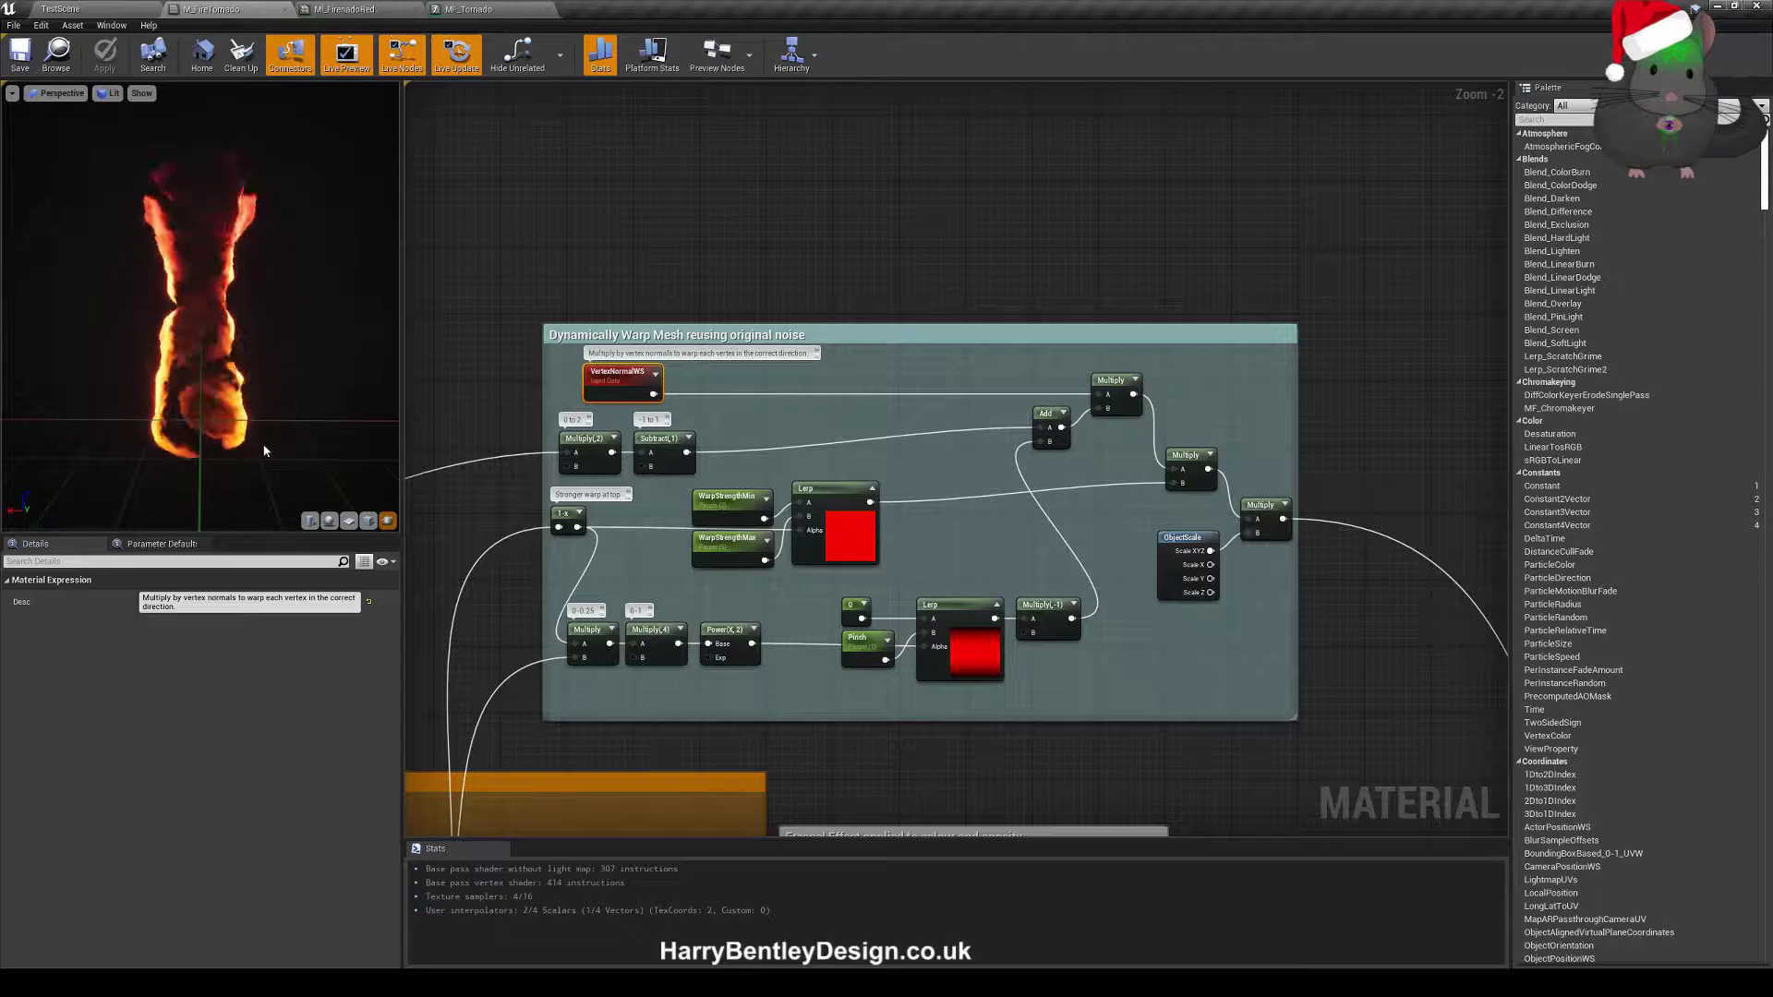
pyautogui.click(1164, 663)
pyautogui.moveTo(1163, 664); pyautogui.dragTo(842, 498, button='right')
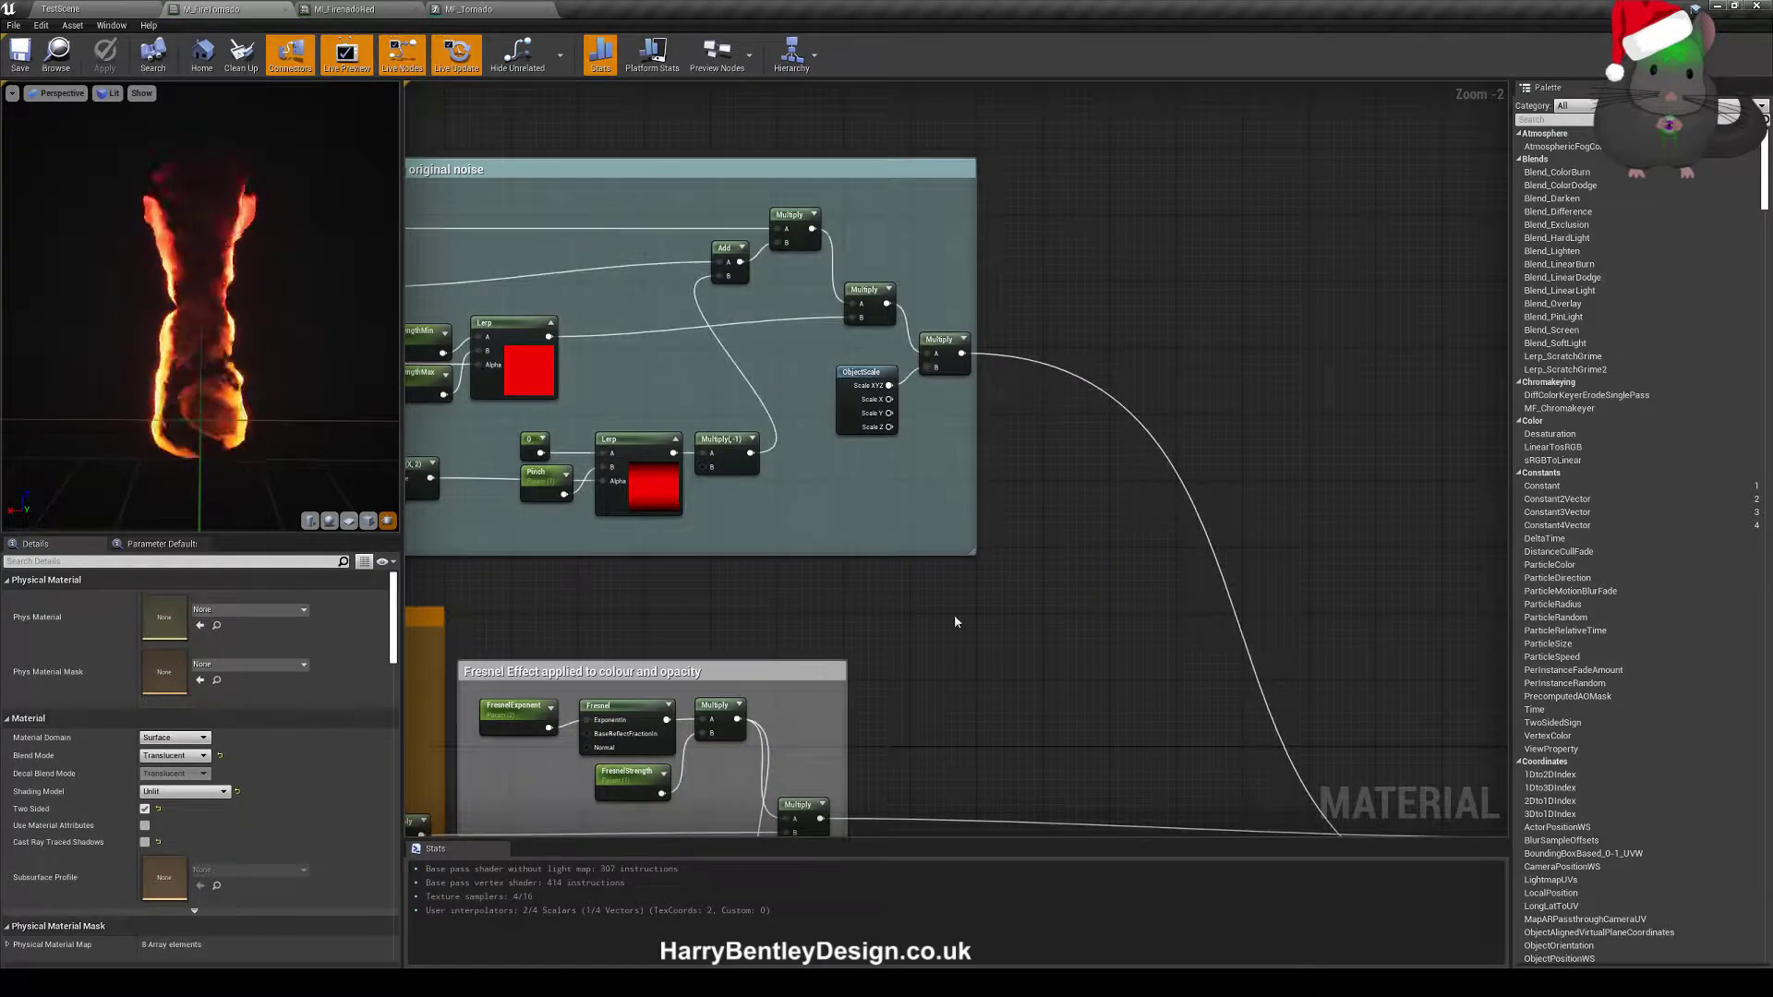
# - Examine the Fresnel Effect group's nodes and check their influence on the tornado's colour and opacity in the preview from several views
pyautogui.moveTo(1067, 613); pyautogui.dragTo(946, 405, button='right')
pyautogui.scroll(-1, 945, 405)
pyautogui.moveTo(981, 472); pyautogui.dragTo(1086, 265, button='right')
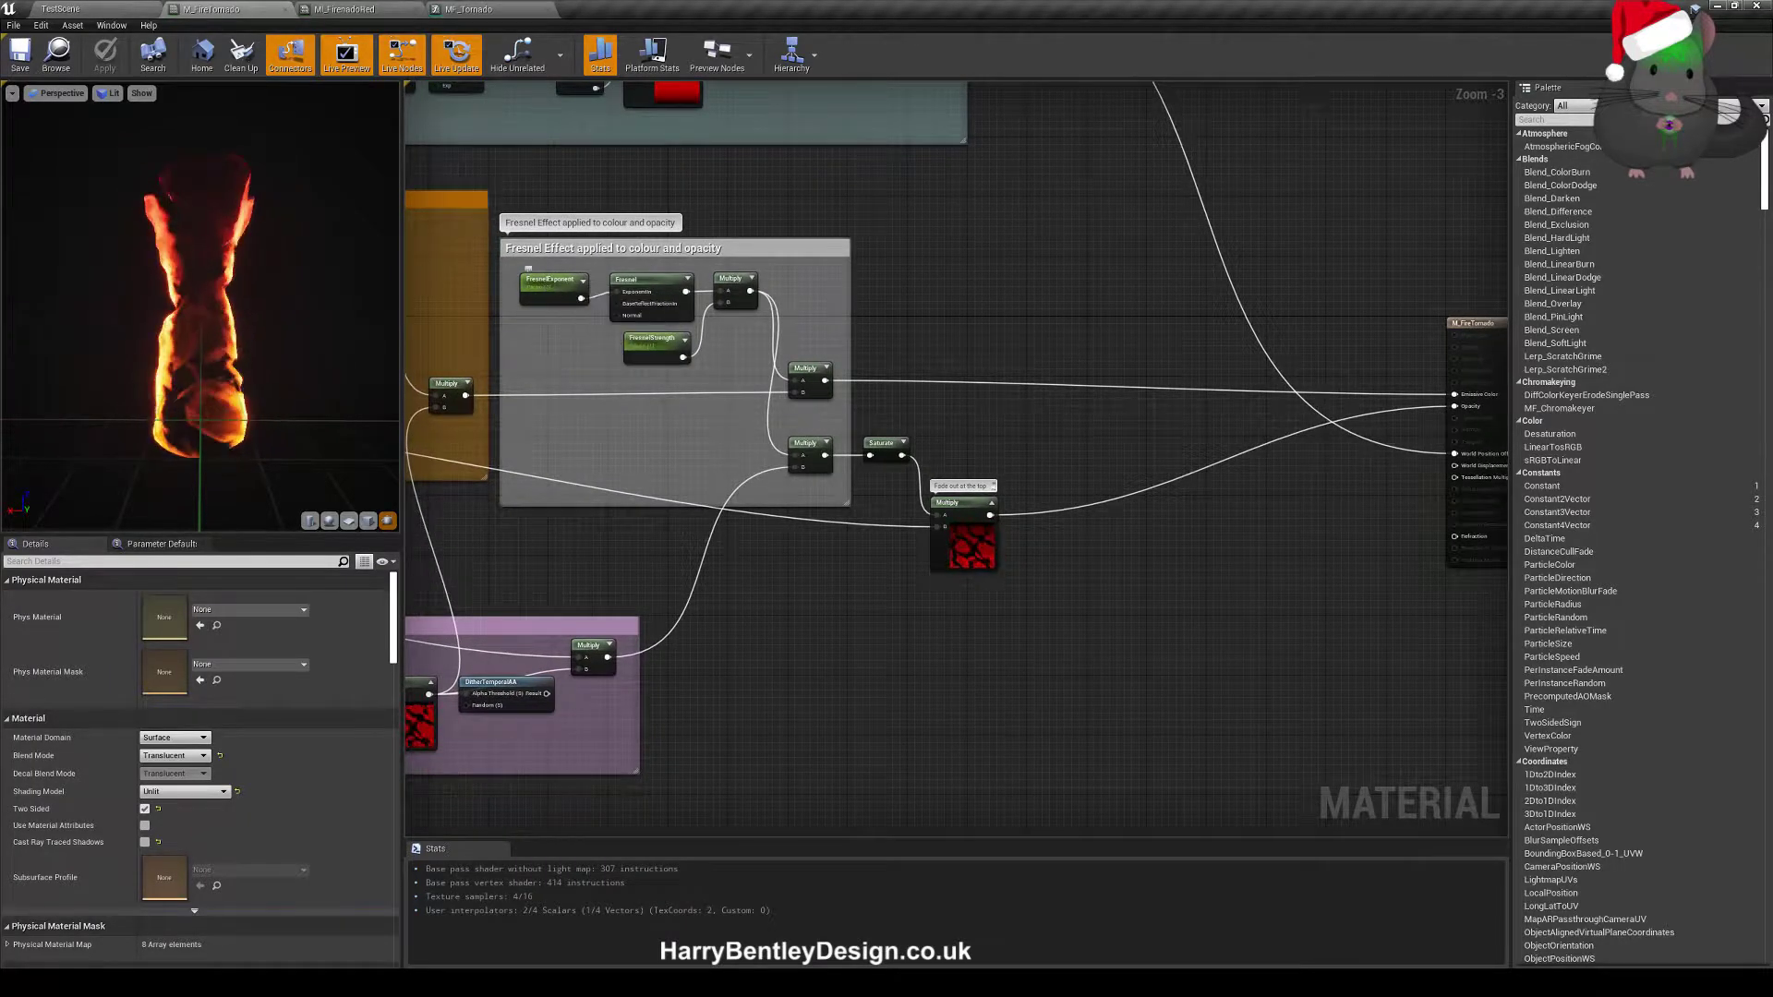
pyautogui.moveTo(591, 337); pyautogui.dragTo(665, 398, button='right')
pyautogui.scroll(-5, 231, 411)
pyautogui.scroll(10, 251, 364)
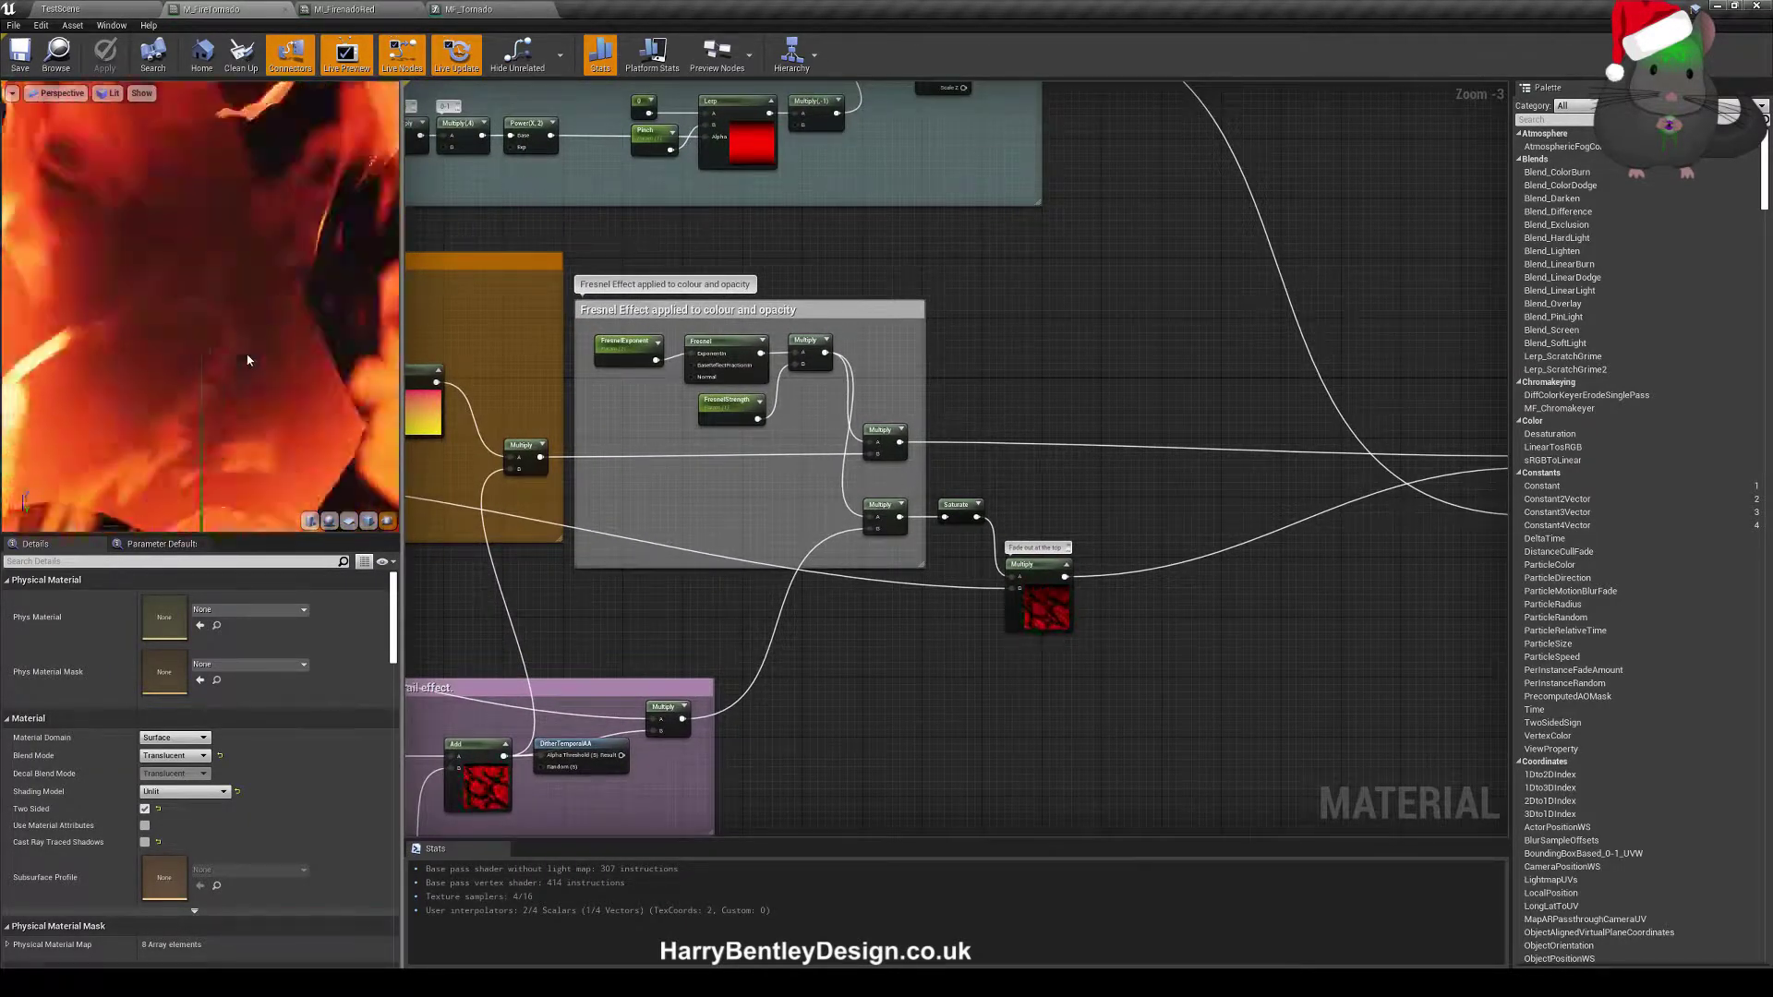
pyautogui.moveTo(246, 362)
pyautogui.mouseDown(button='right')
pyautogui.moveTo(246, 444)
pyautogui.moveTo(246, 384)
pyautogui.mouseUp(button='right')
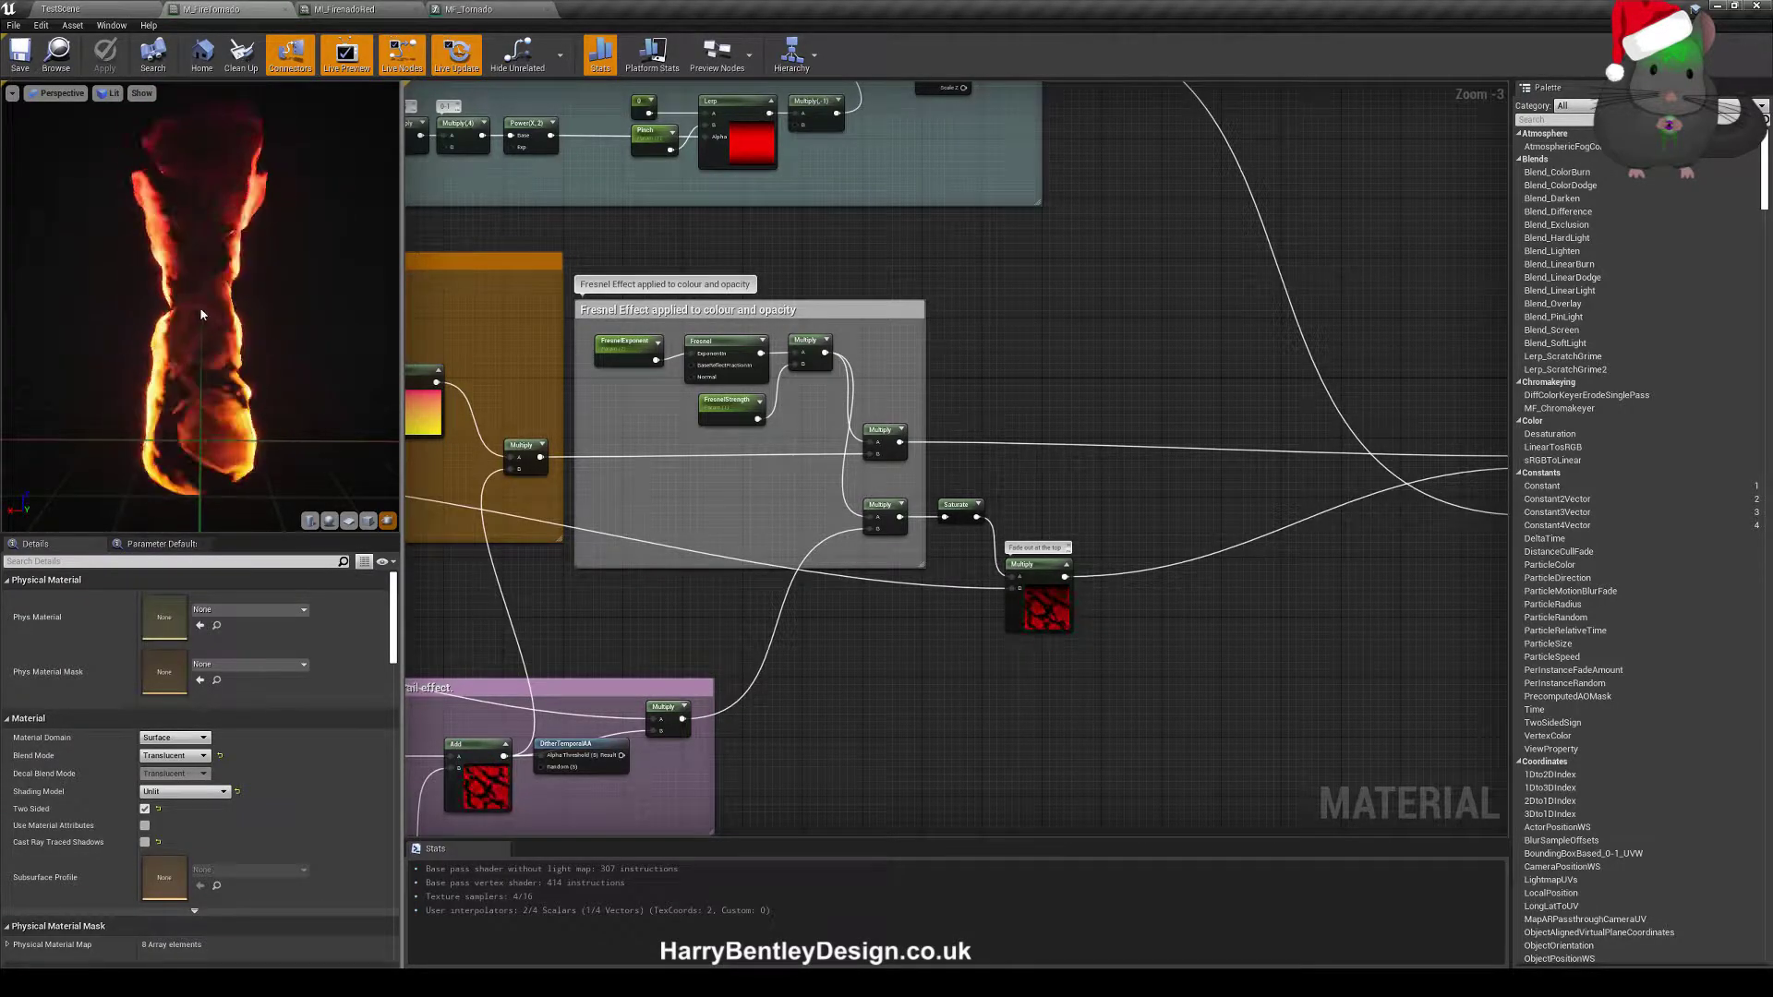
pyautogui.moveTo(279, 364); pyautogui.dragTo(248, 386)
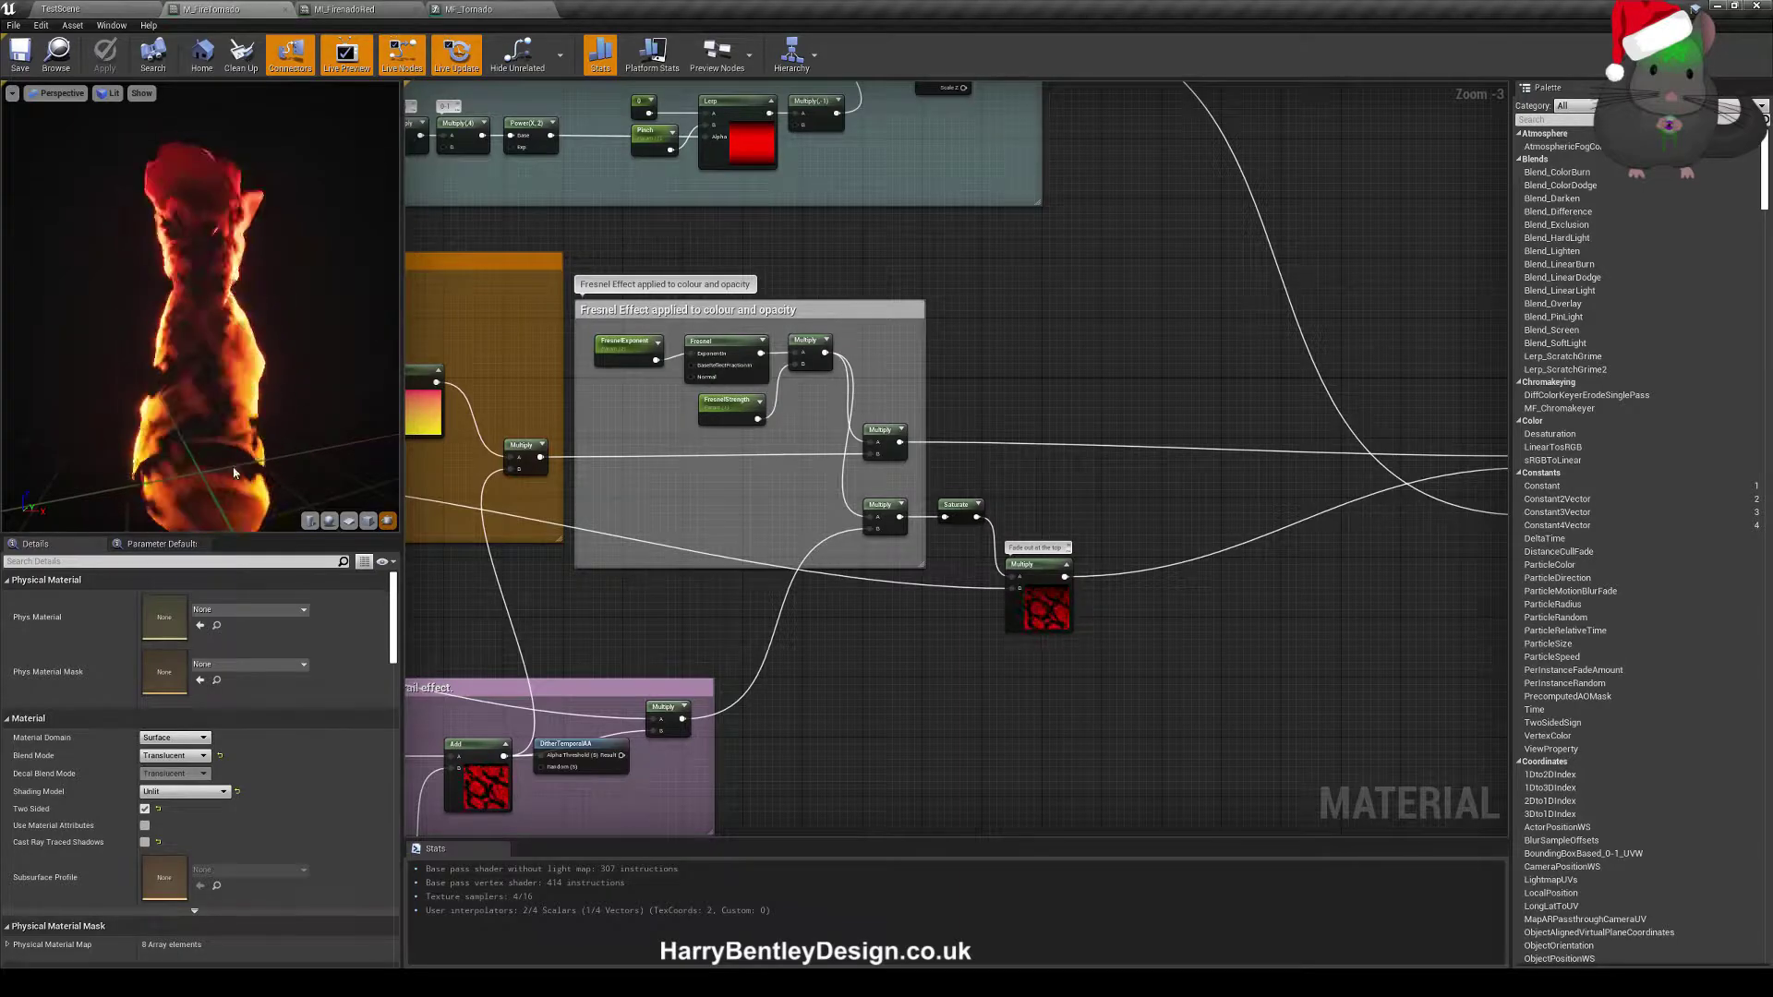
# - Trace the opacity Multiply that fades out the top back to the Colour group's LinearGradient node and check the fade in the preview
pyautogui.moveTo(1292, 438); pyautogui.dragTo(918, 380, button='right')
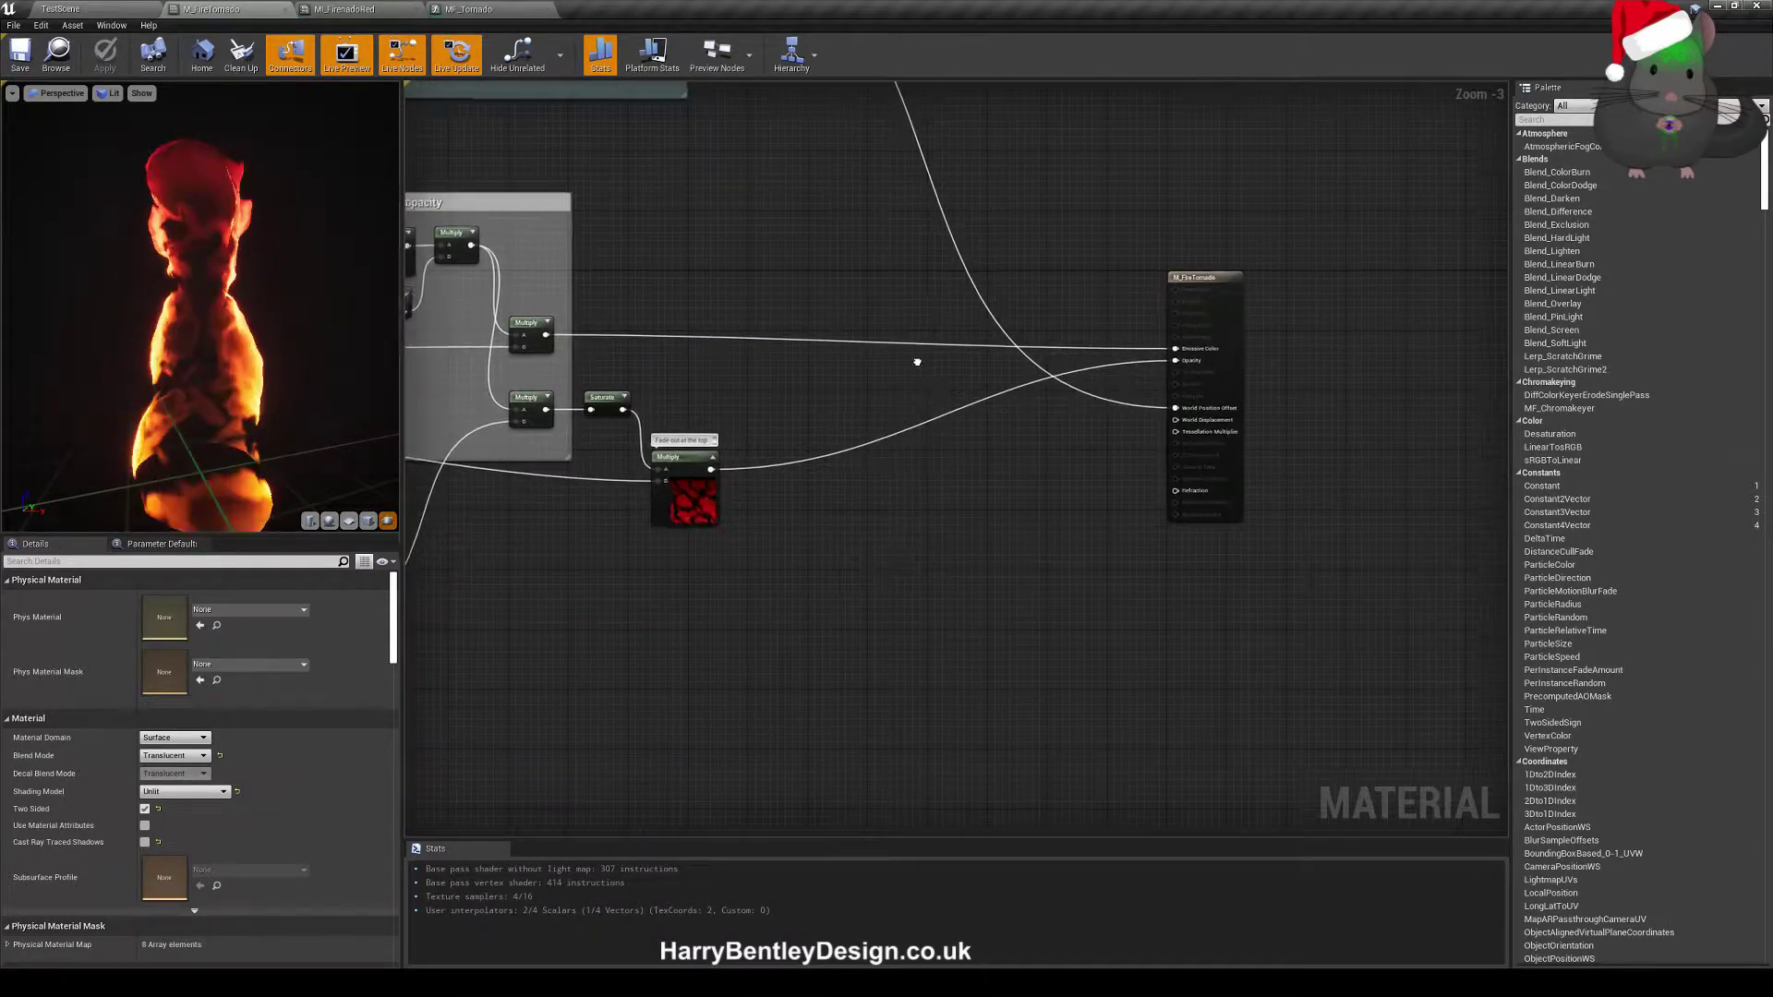
pyautogui.scroll(2, 803, 475)
pyautogui.scroll(-1, 799, 473)
pyautogui.moveTo(799, 474); pyautogui.dragTo(1361, 376, button='right')
pyautogui.moveTo(514, 427); pyautogui.dragTo(884, 502, button='right')
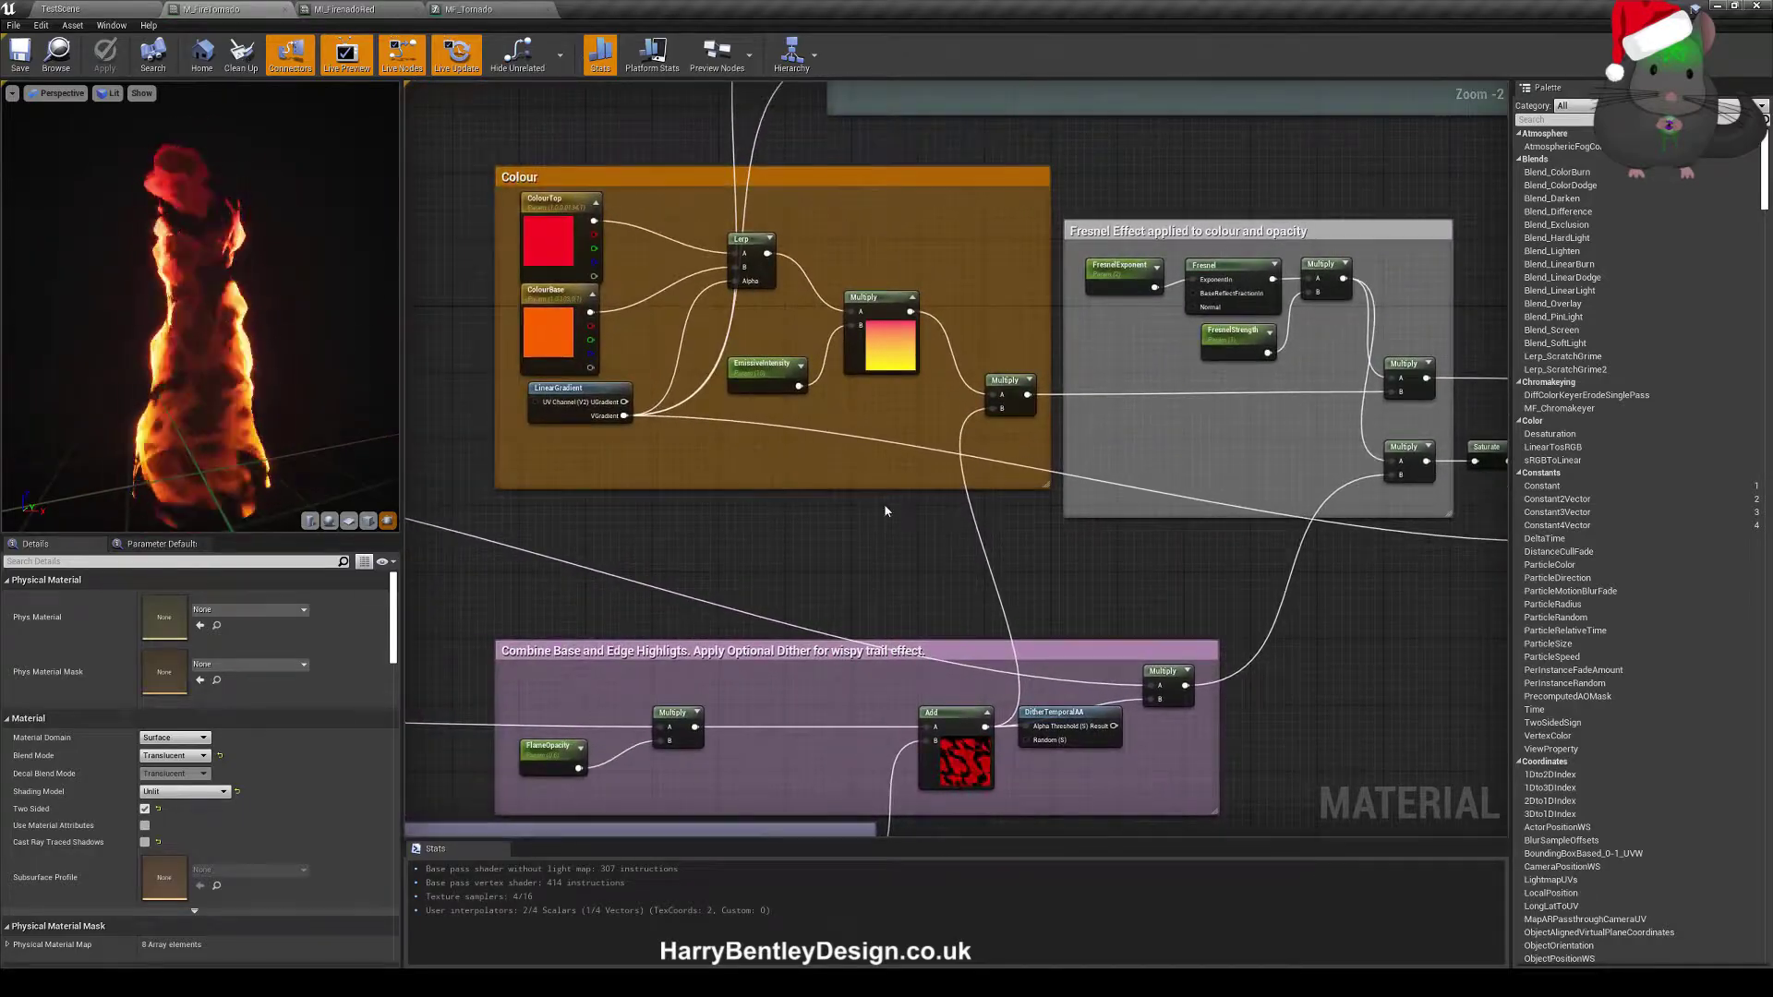
pyautogui.click(574, 390)
pyautogui.moveTo(1363, 548); pyautogui.dragTo(705, 506, button='right')
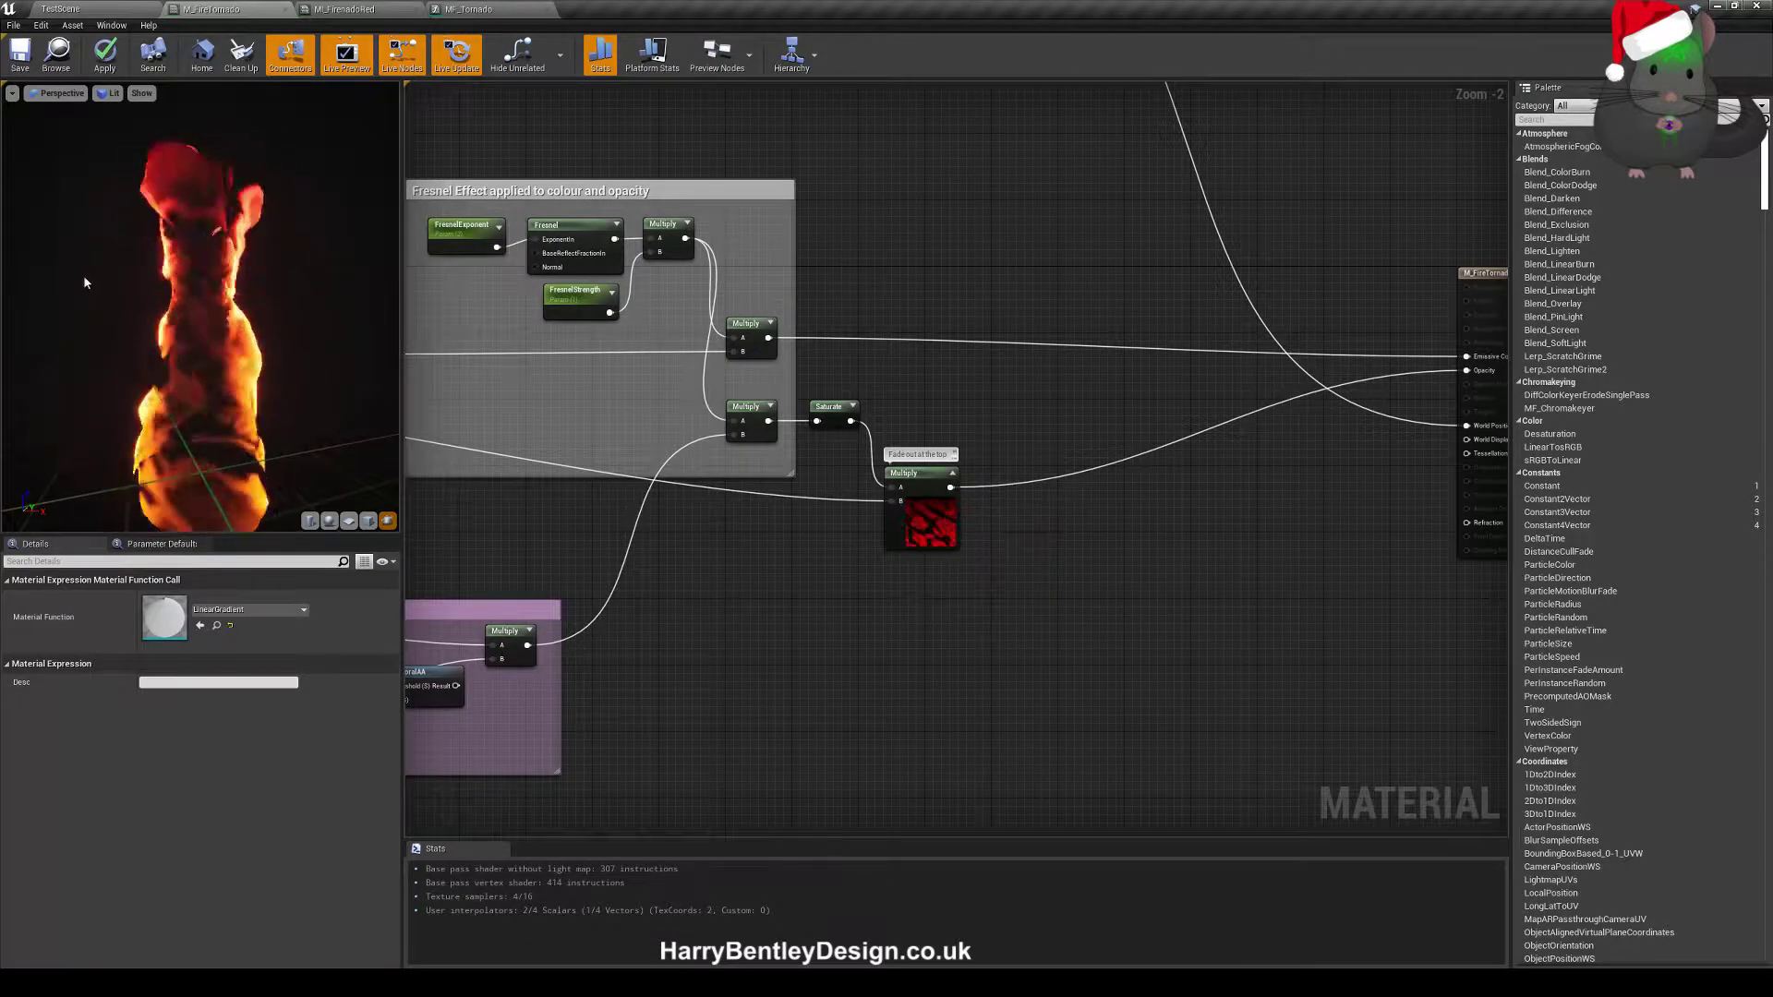
pyautogui.moveTo(201, 452); pyautogui.dragTo(201, 459)
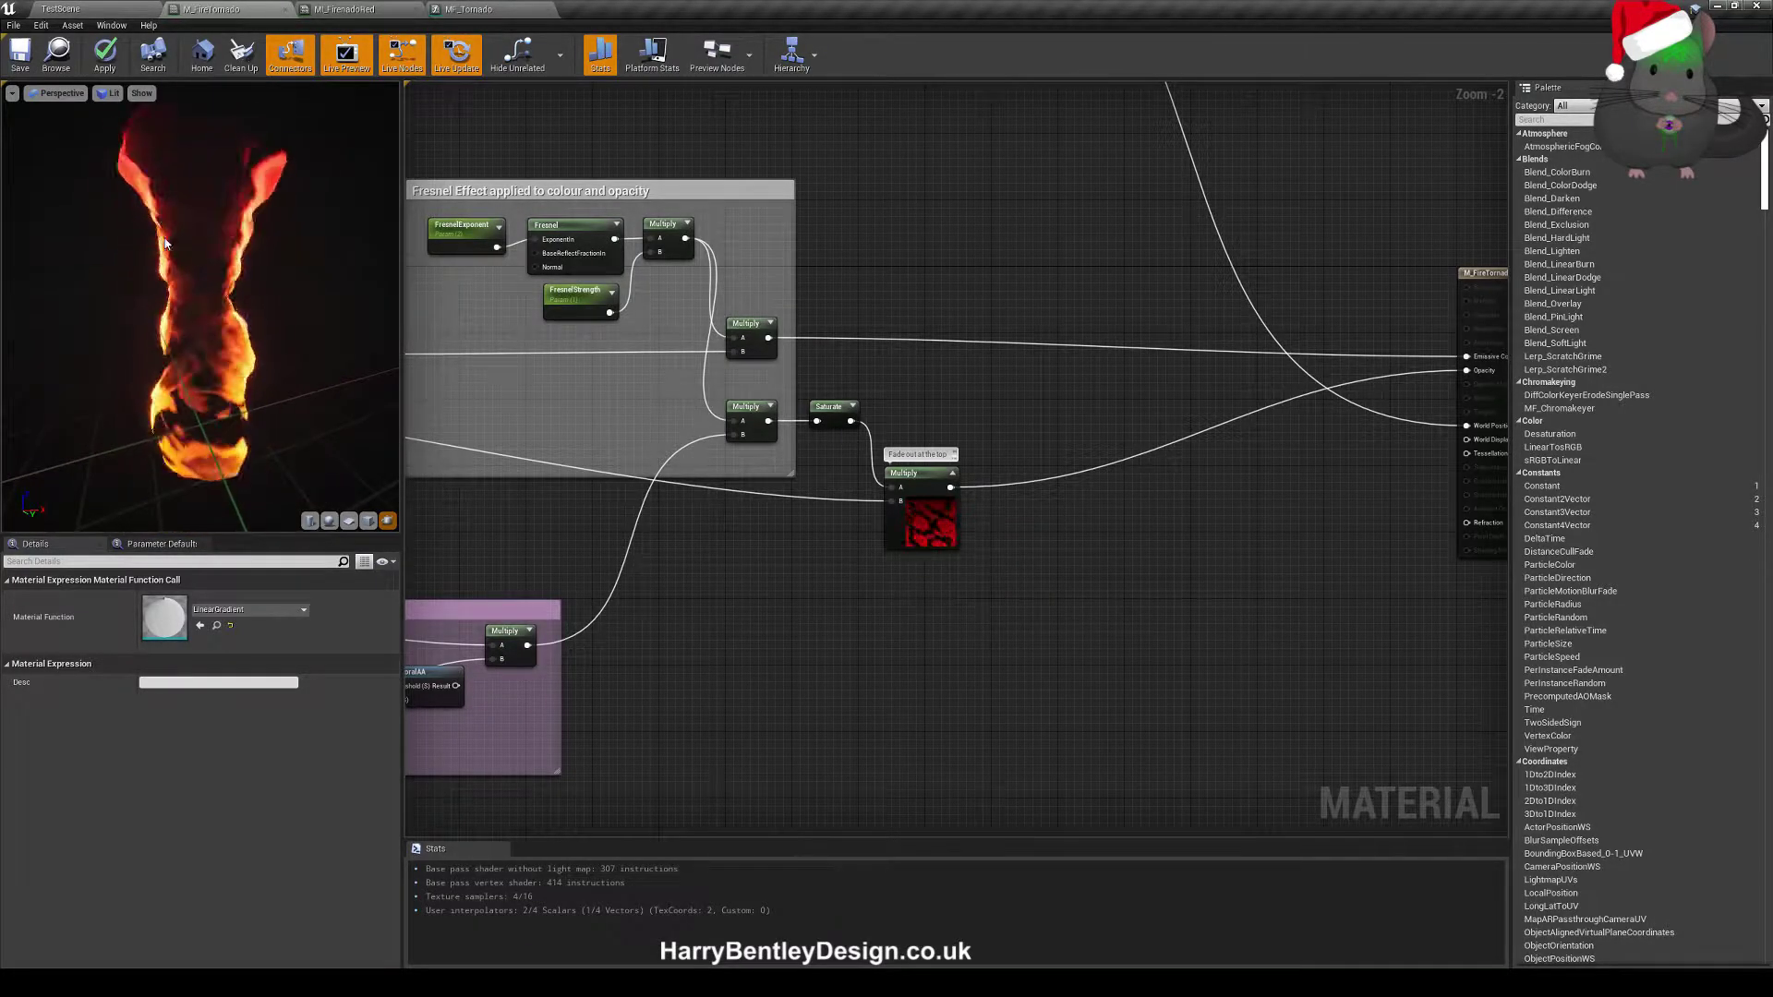
# - Open the MF_Tornado material function from its node in the Create Spinning Texture Coordinates group
pyautogui.click(969, 498)
pyautogui.scroll(-3, 970, 499)
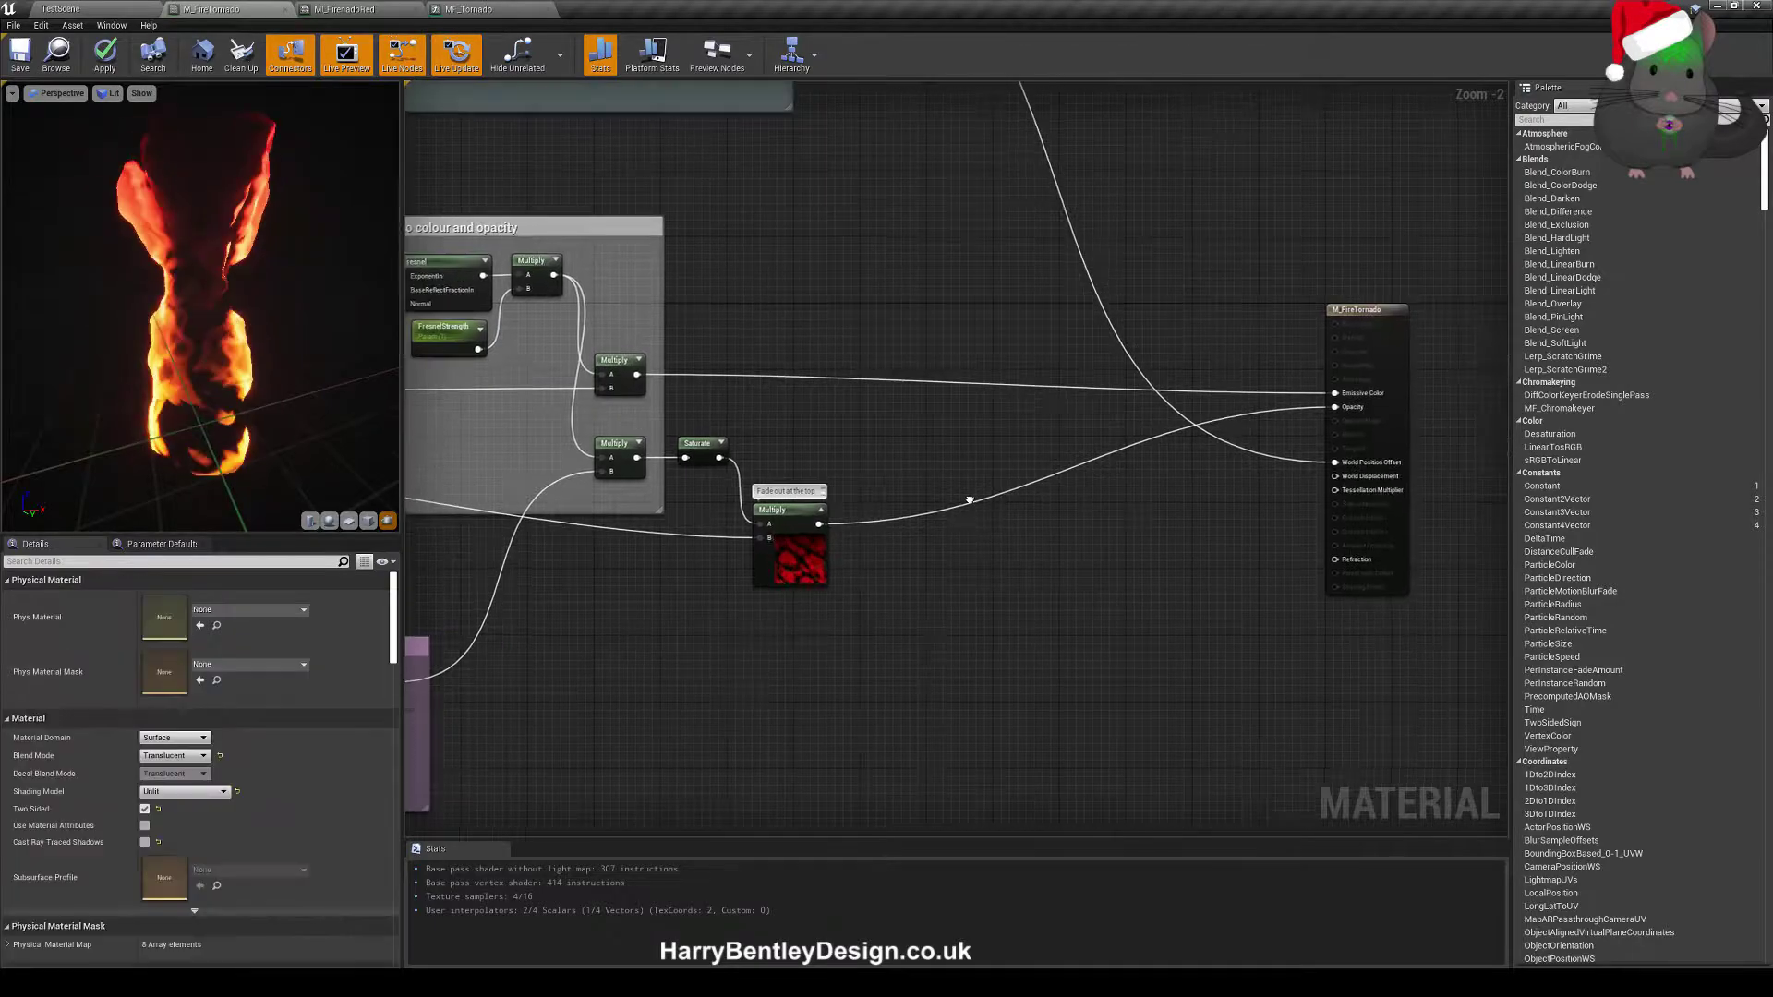
pyautogui.moveTo(800, 401); pyautogui.dragTo(1180, 531, button='right')
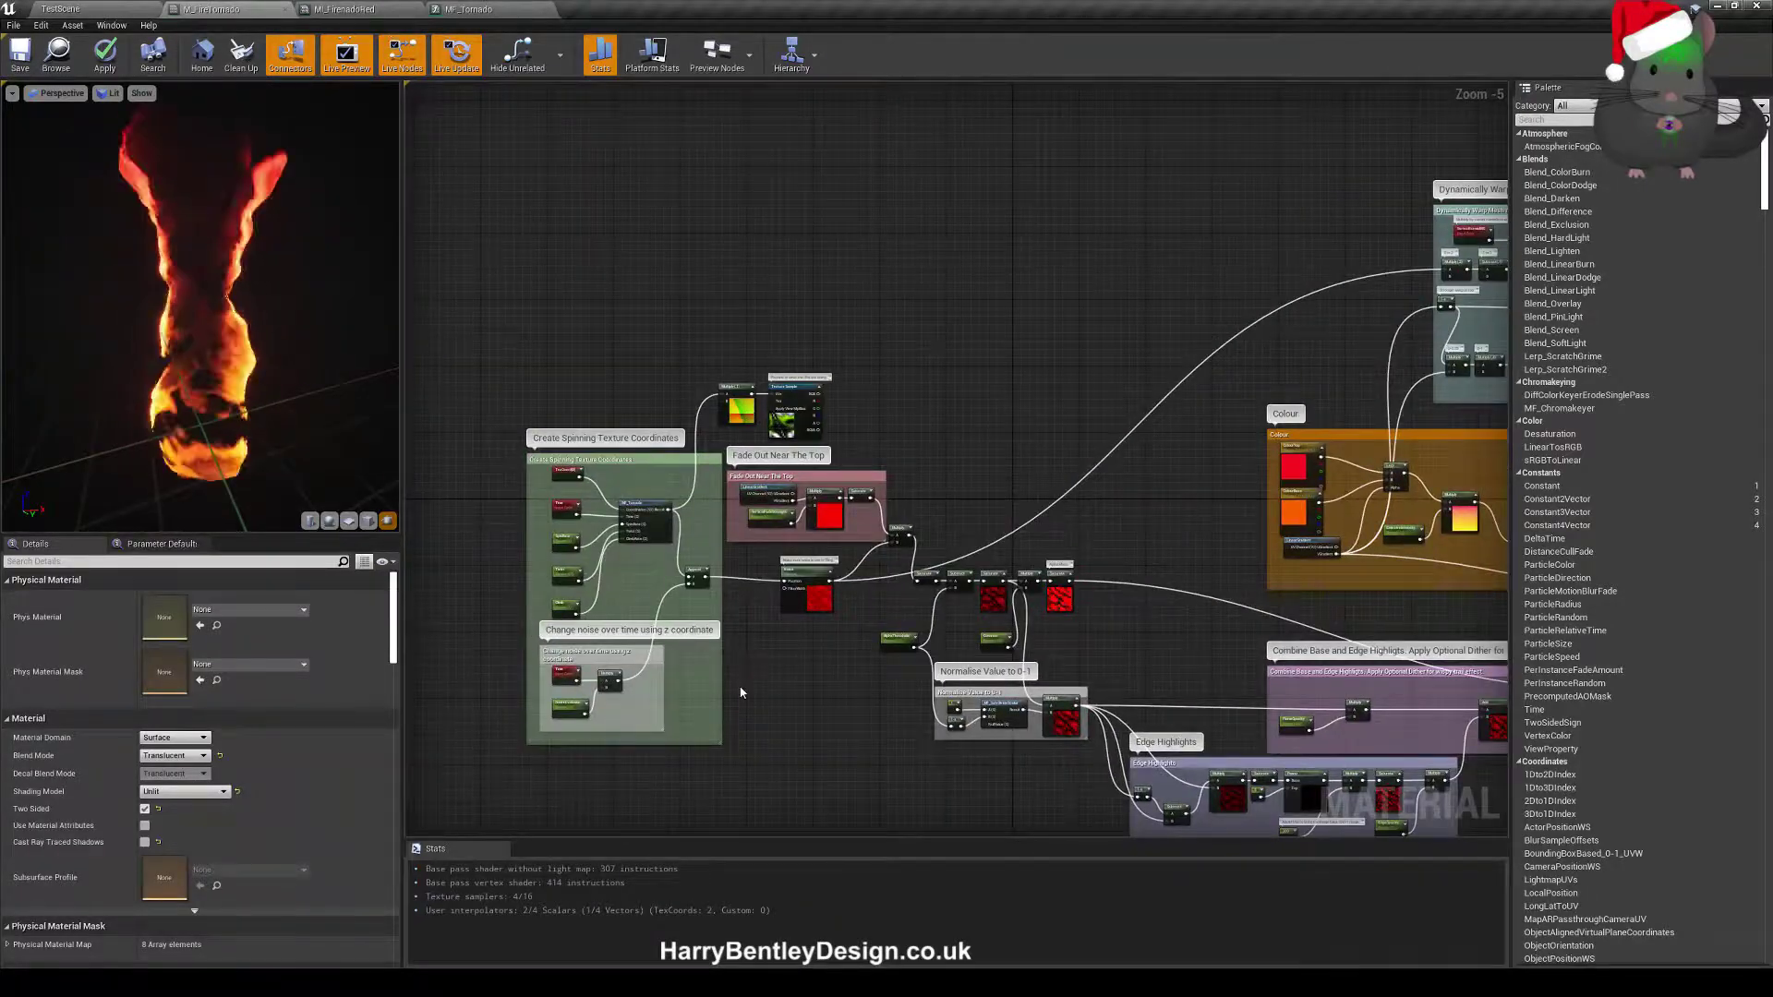
pyautogui.moveTo(791, 634); pyautogui.dragTo(681, 551, button='right')
pyautogui.scroll(3, 650, 507)
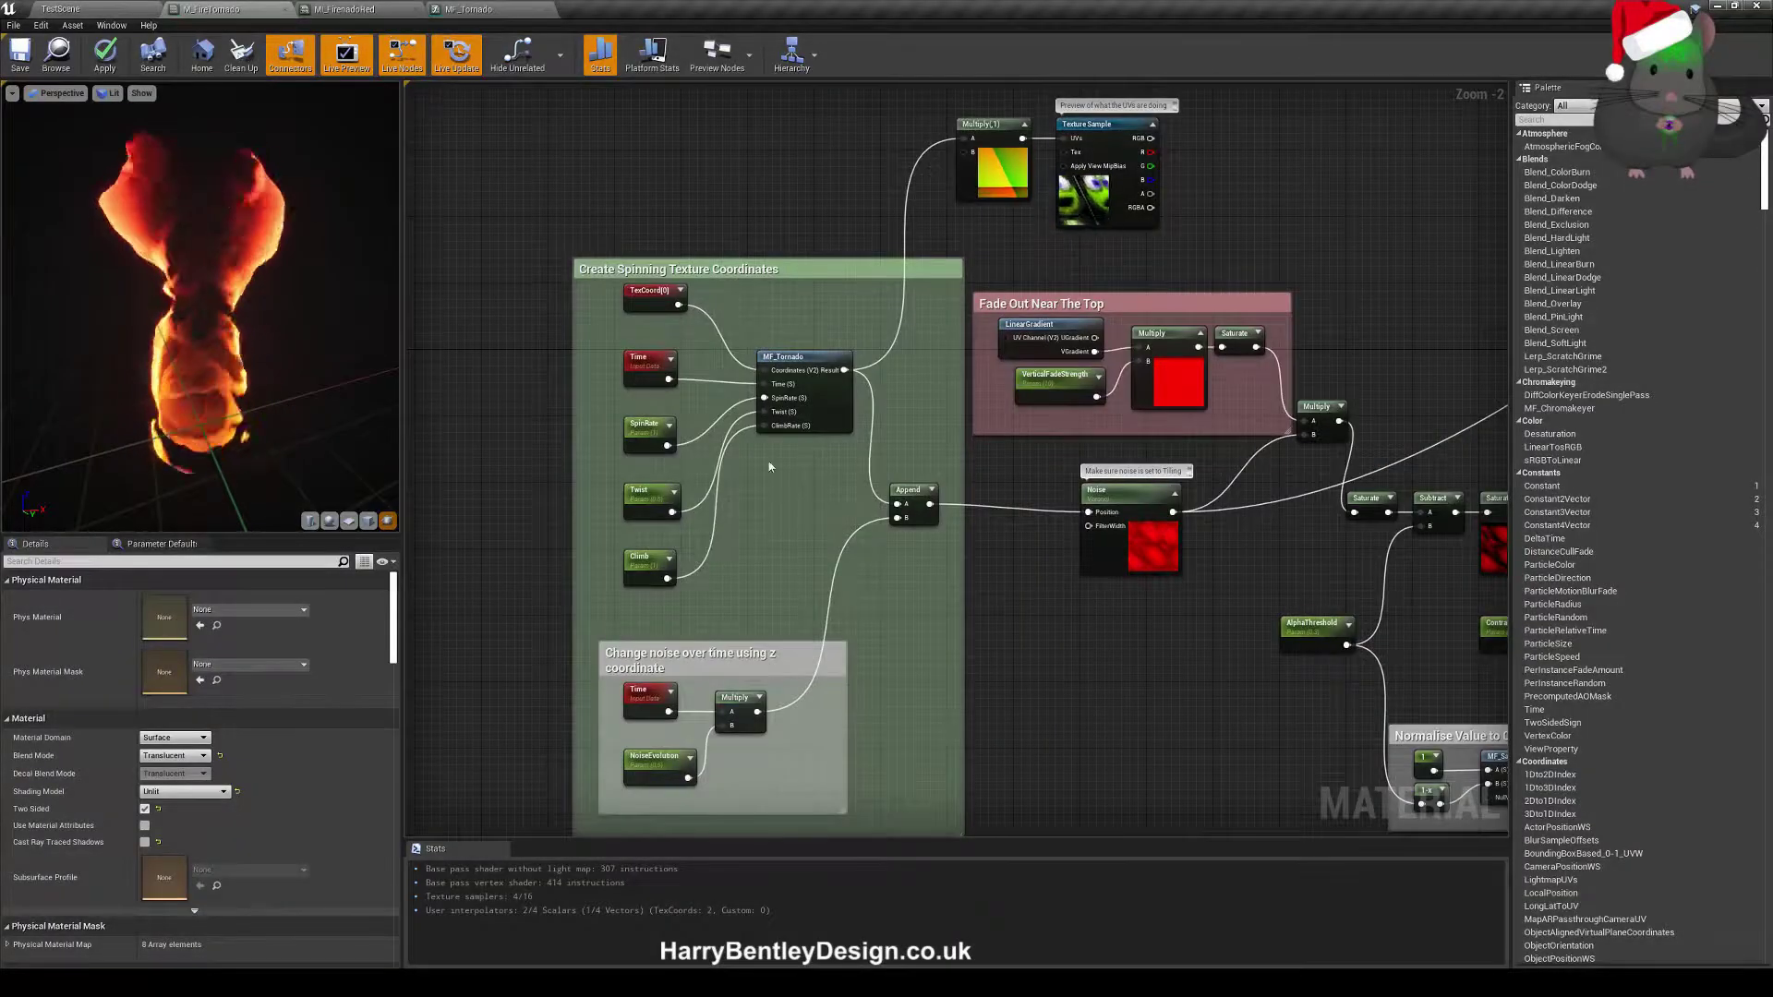
pyautogui.moveTo(769, 461); pyautogui.dragTo(751, 473, button='right')
pyautogui.moveTo(773, 287); pyautogui.dragTo(748, 308, button='right')
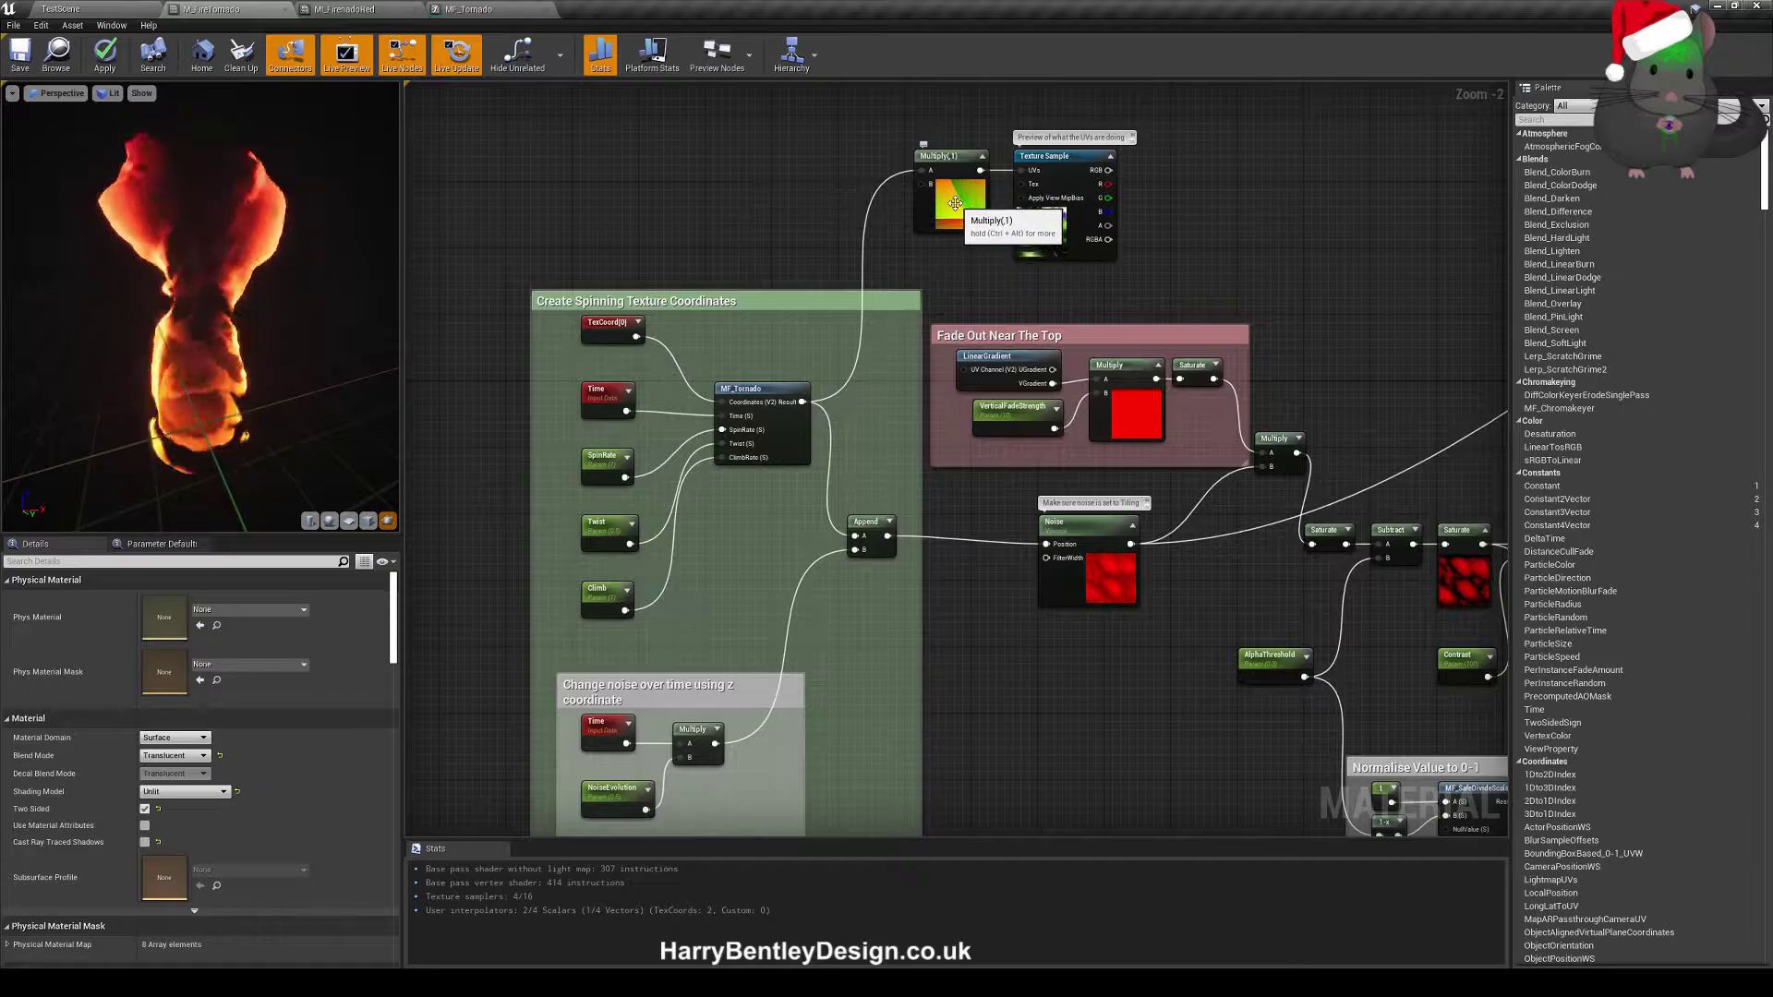
pyautogui.click(769, 389)
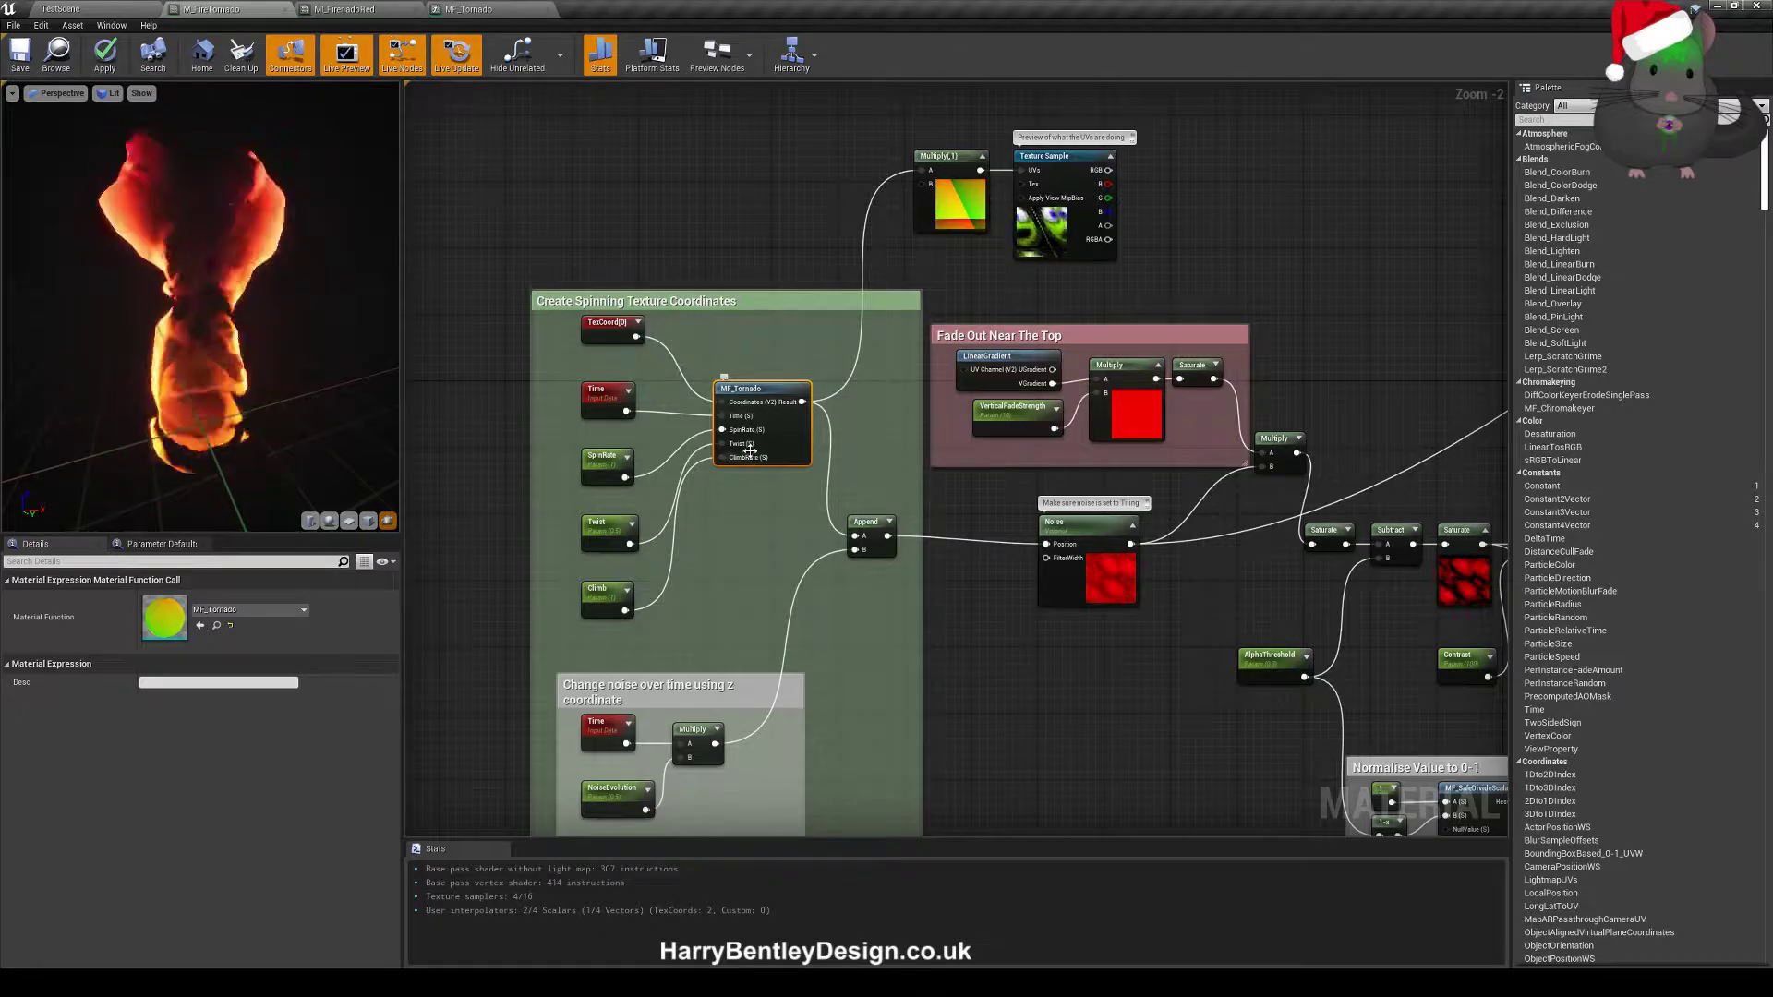
pyautogui.doubleClick(760, 388)
# - Inspect the Time node in the Spin group and switch the function's preview mesh to a plane
pyautogui.scroll(-1, 757, 370)
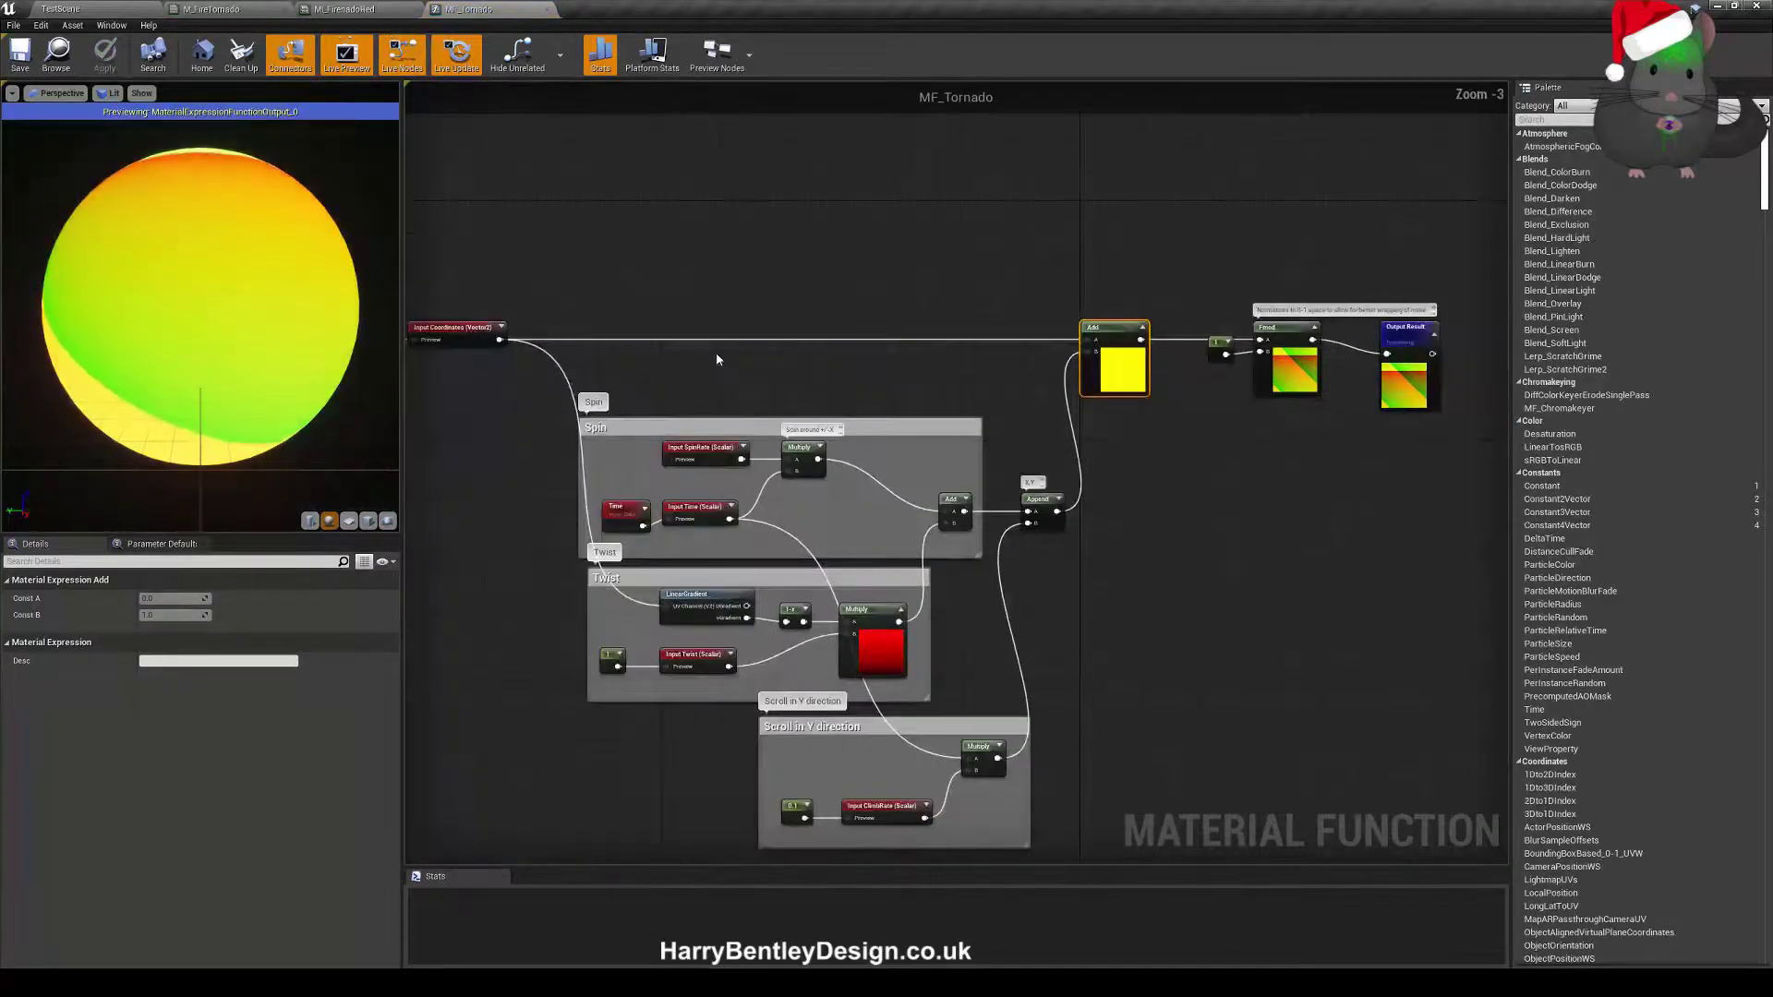
pyautogui.scroll(1, 730, 383)
pyautogui.moveTo(653, 384); pyautogui.dragTo(790, 348, button='right')
pyautogui.click(623, 452)
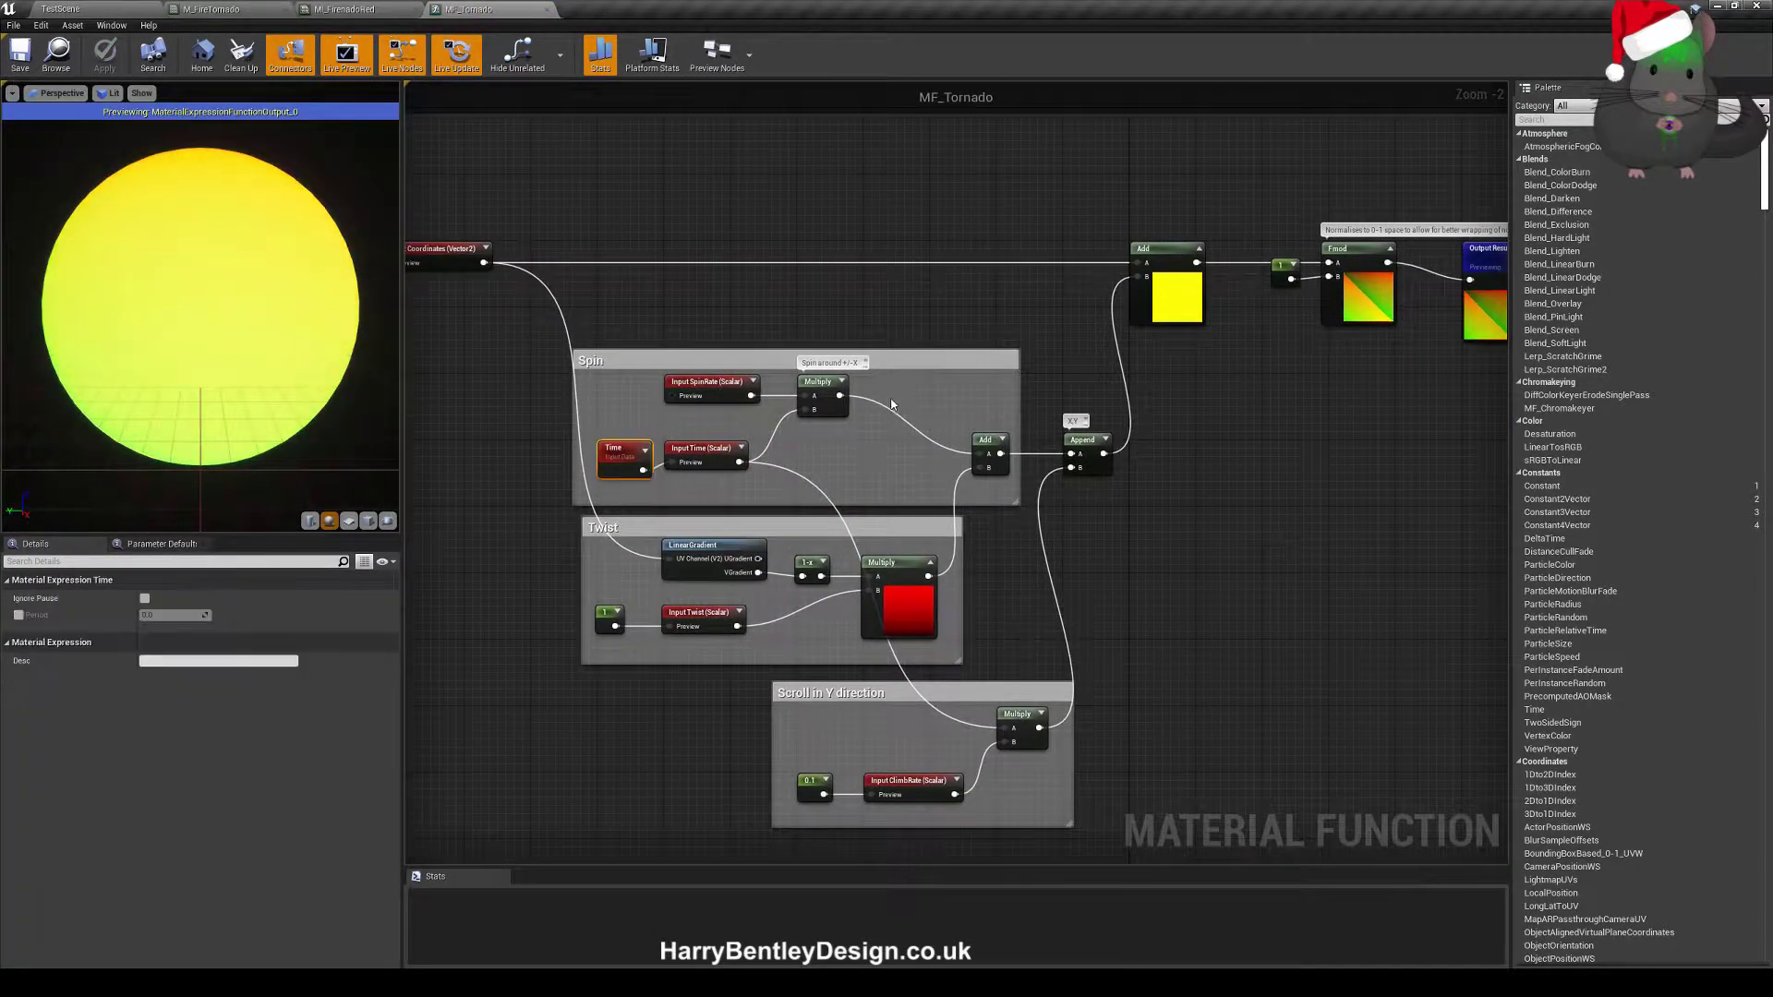
pyautogui.moveTo(894, 404); pyautogui.dragTo(762, 345, button='right')
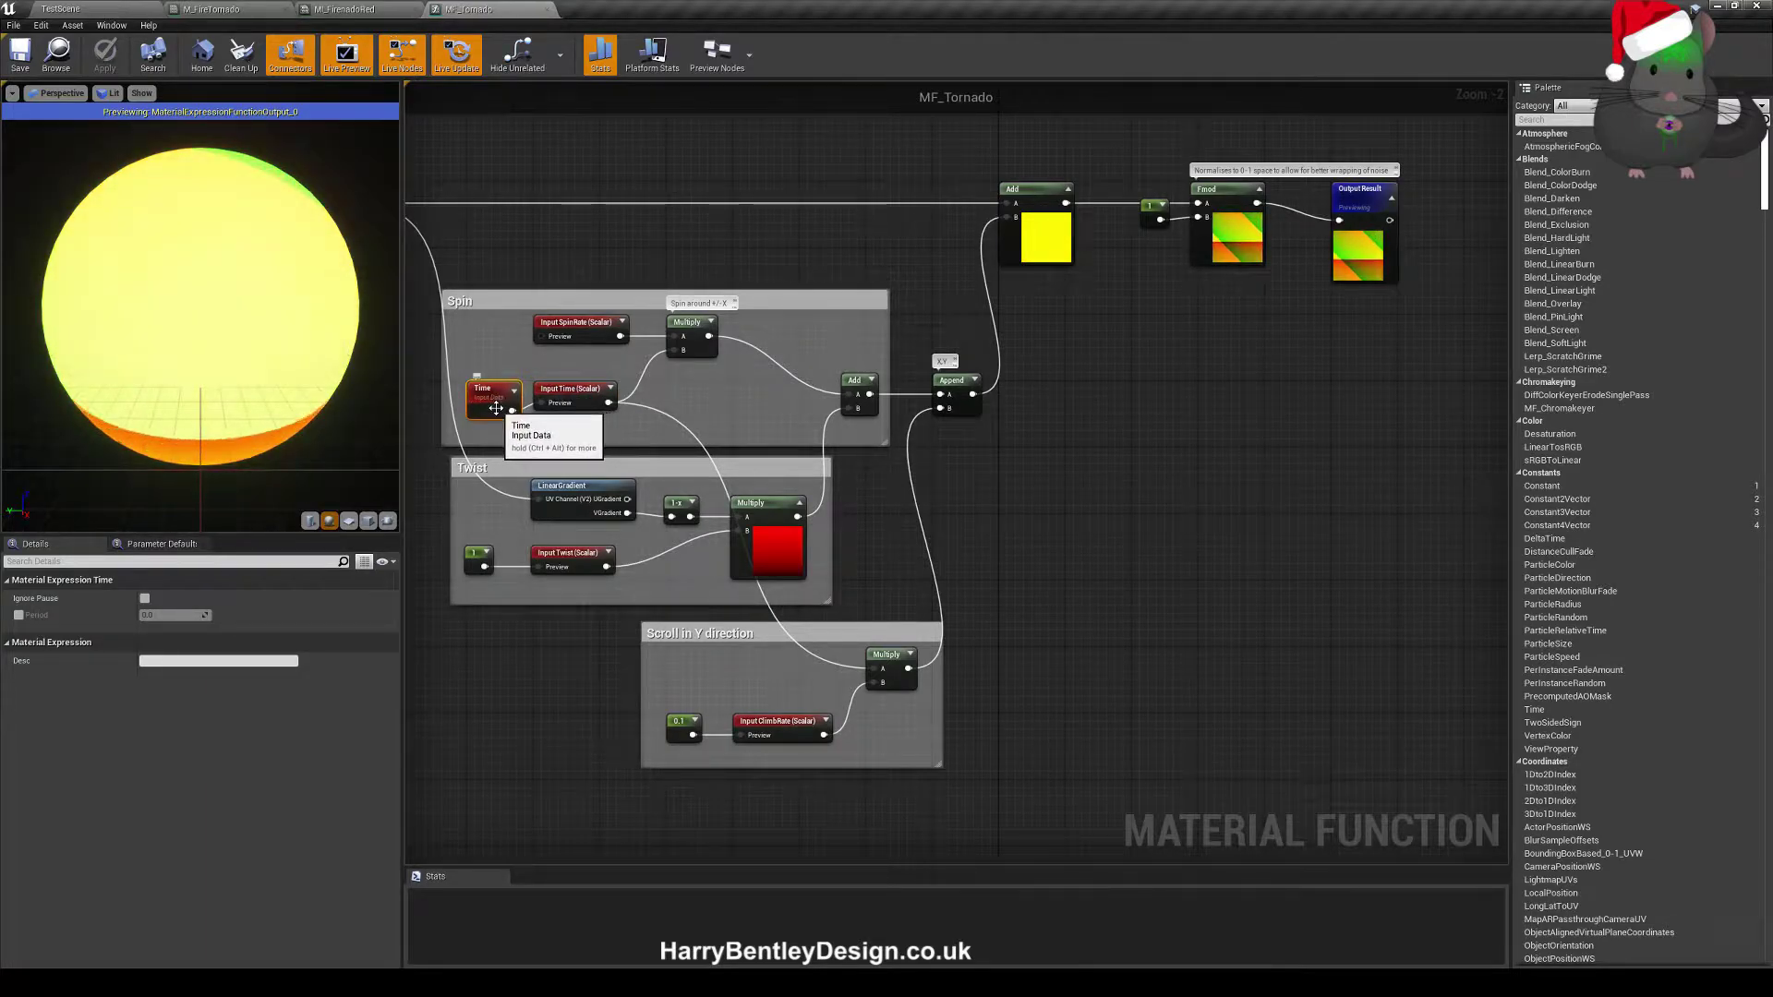
pyautogui.click(348, 521)
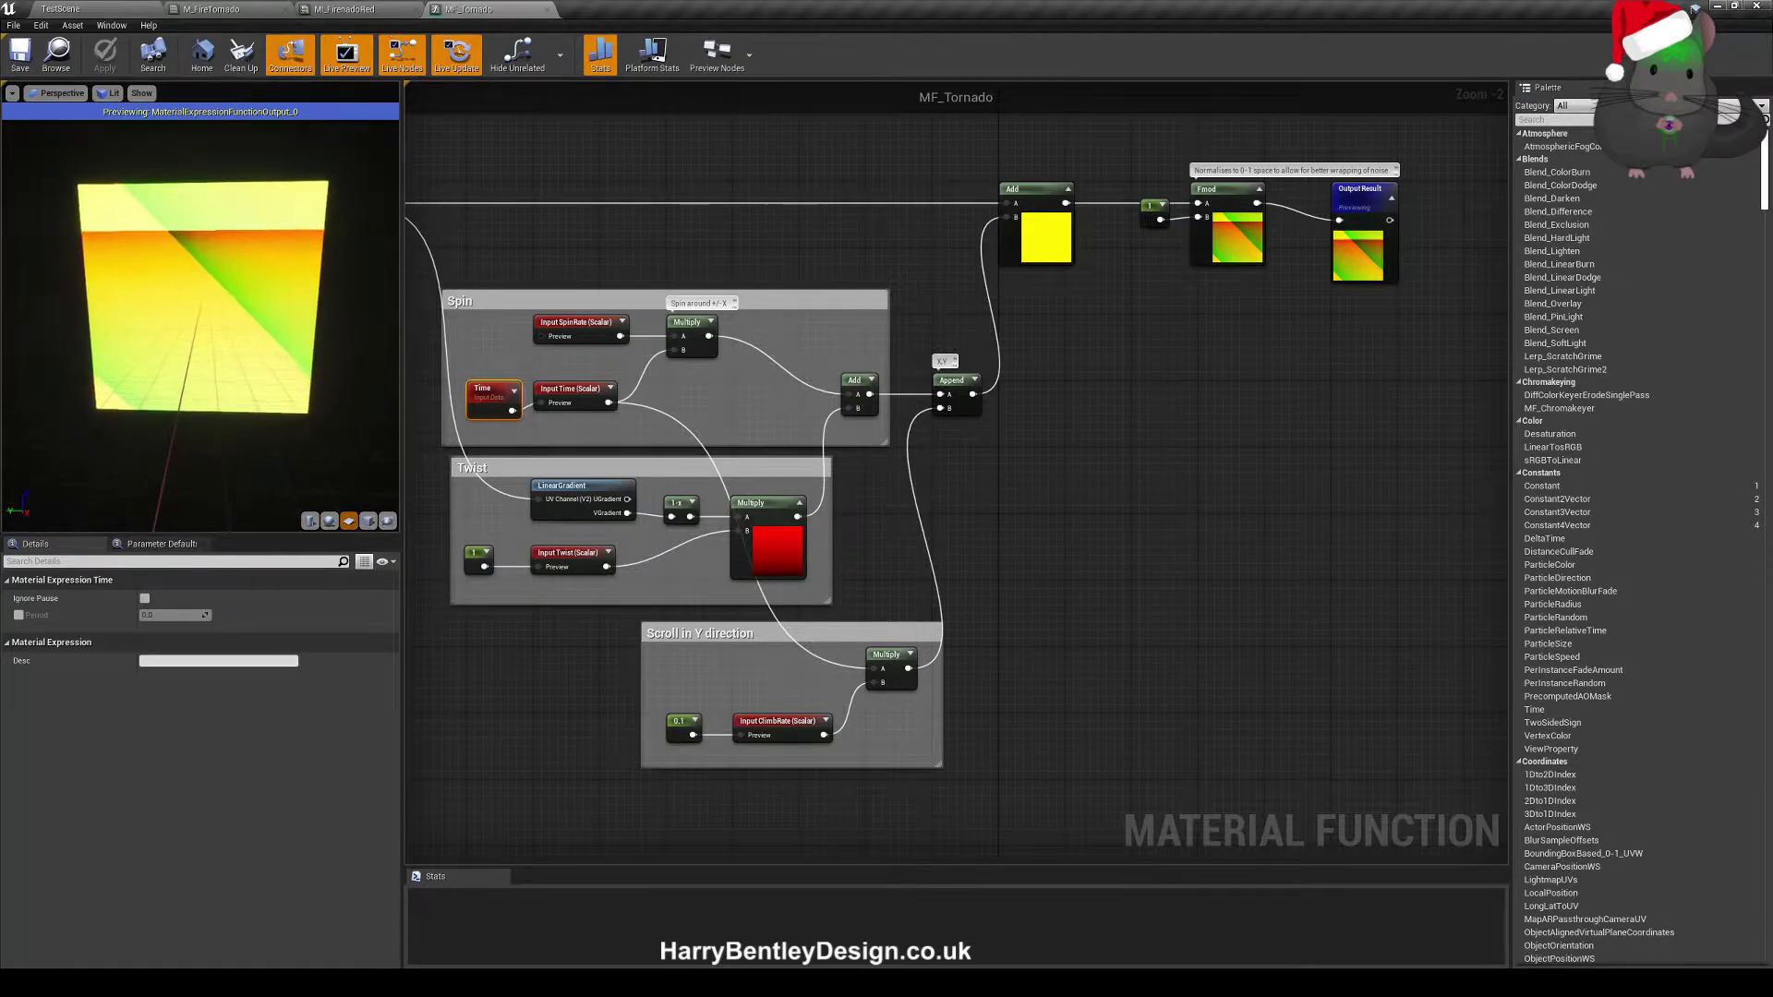
pyautogui.click(924, 443)
# - Examine the Spin, Twist and Scroll in Y direction groups against the plane preview and follow their outputs into the Append node
pyautogui.moveTo(563, 393); pyautogui.dragTo(541, 438, button='right')
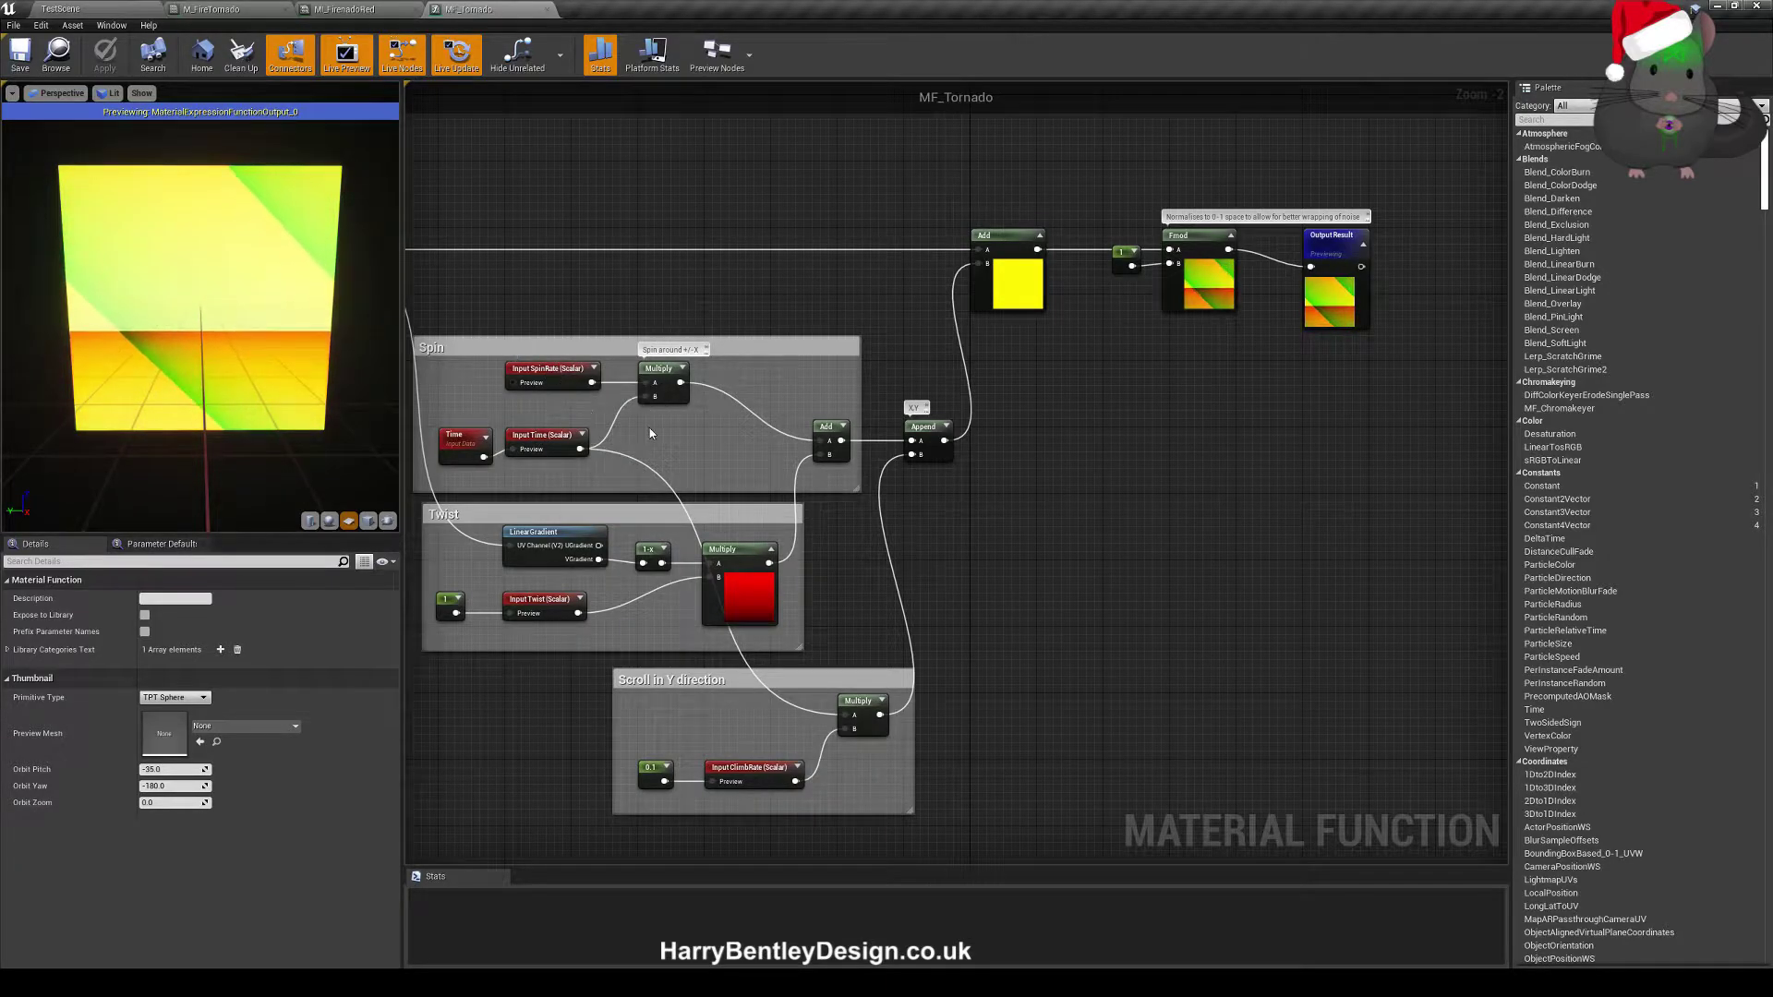
pyautogui.moveTo(650, 433); pyautogui.dragTo(743, 437, button='right')
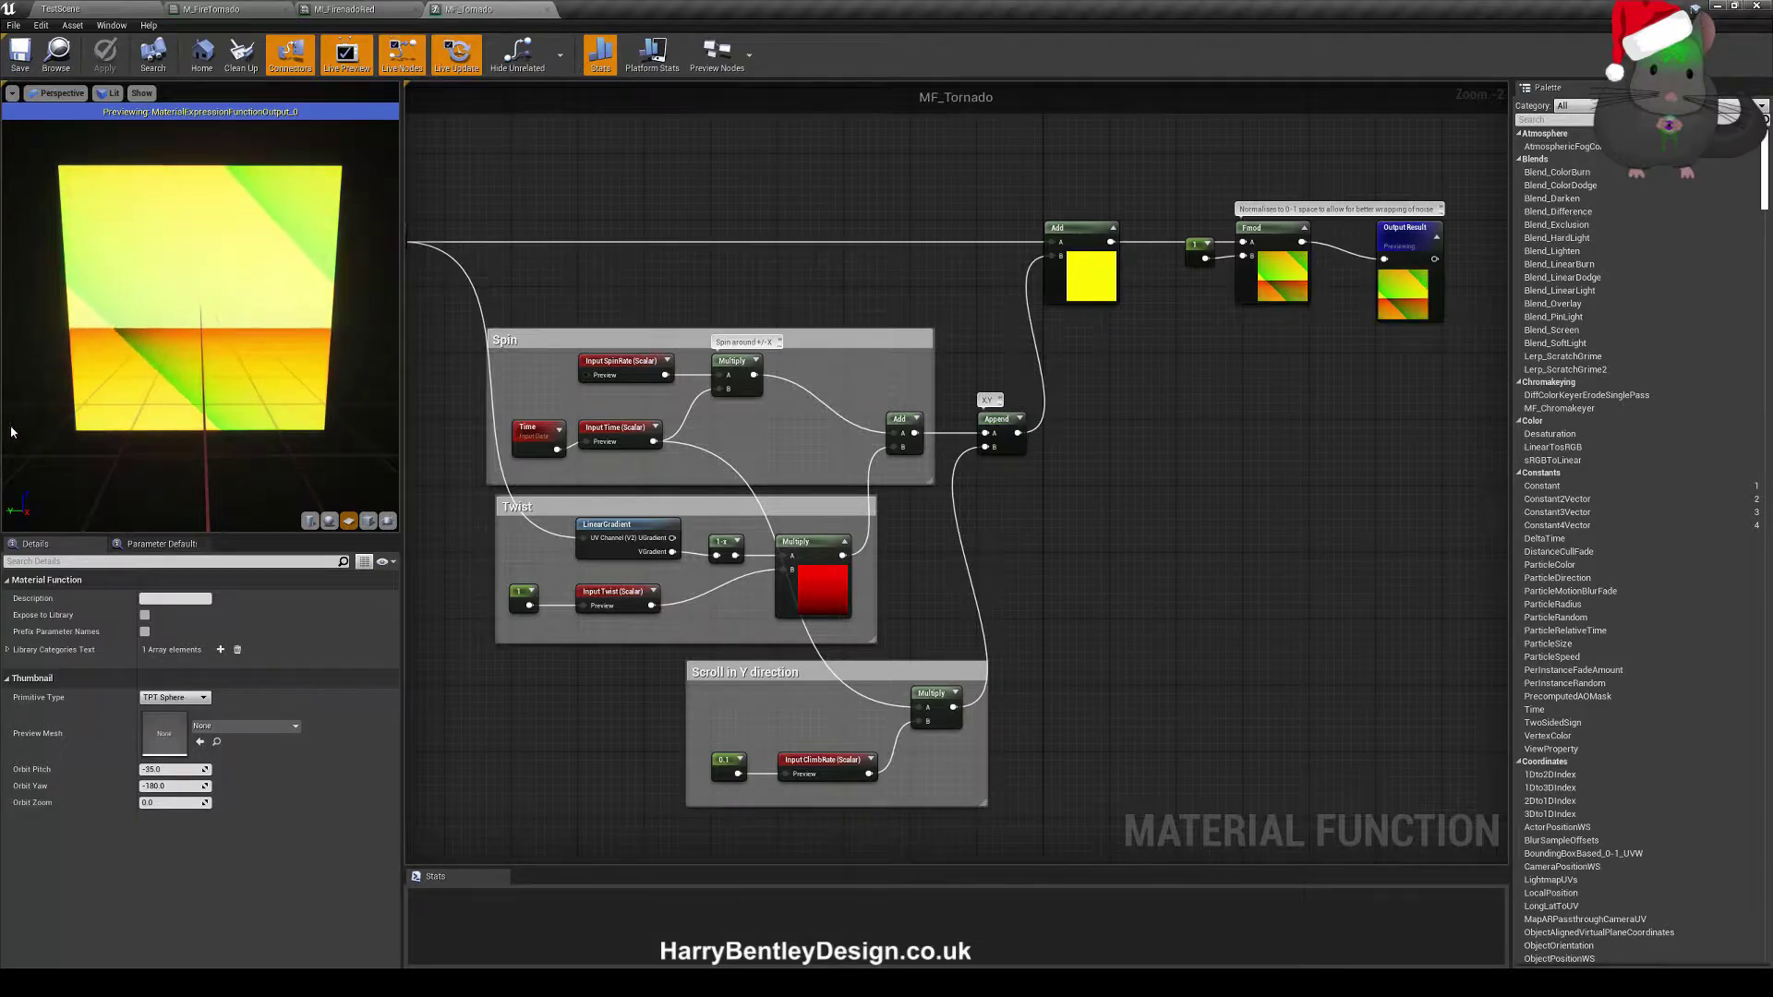
pyautogui.moveTo(903, 565); pyautogui.dragTo(867, 558, button='right')
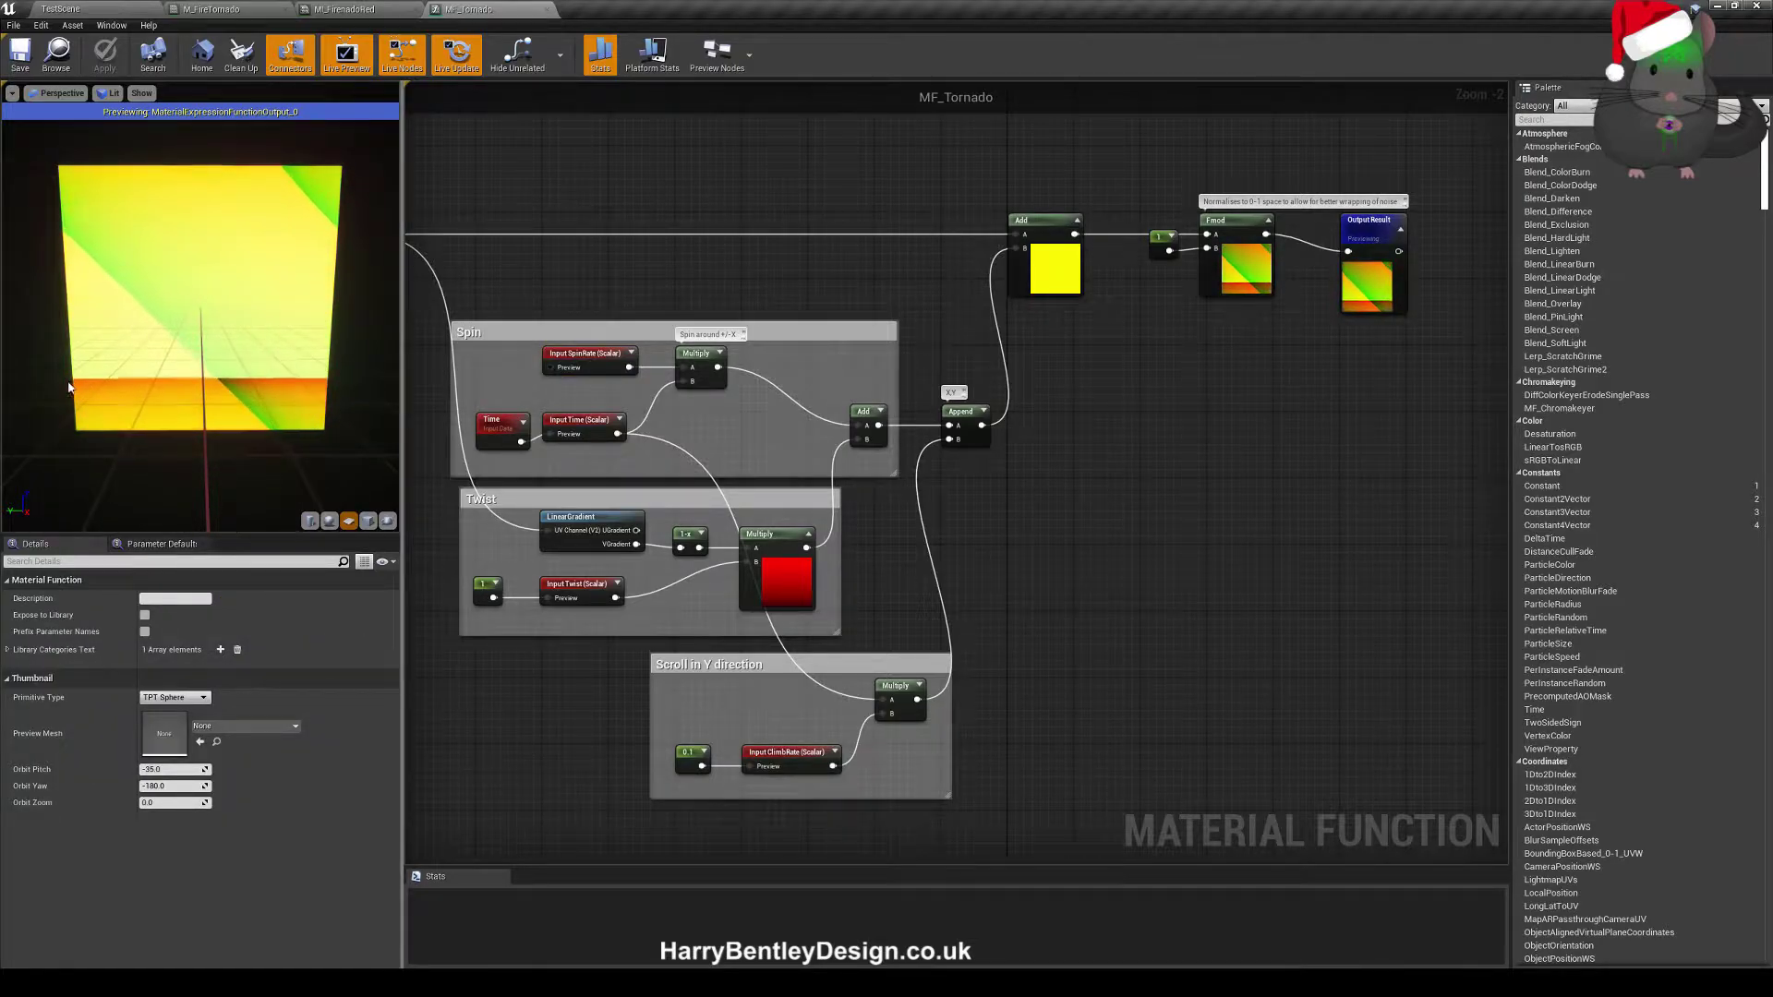
pyautogui.moveTo(1017, 506); pyautogui.dragTo(1012, 520, button='right')
pyautogui.moveTo(633, 595); pyautogui.dragTo(688, 584, button='right')
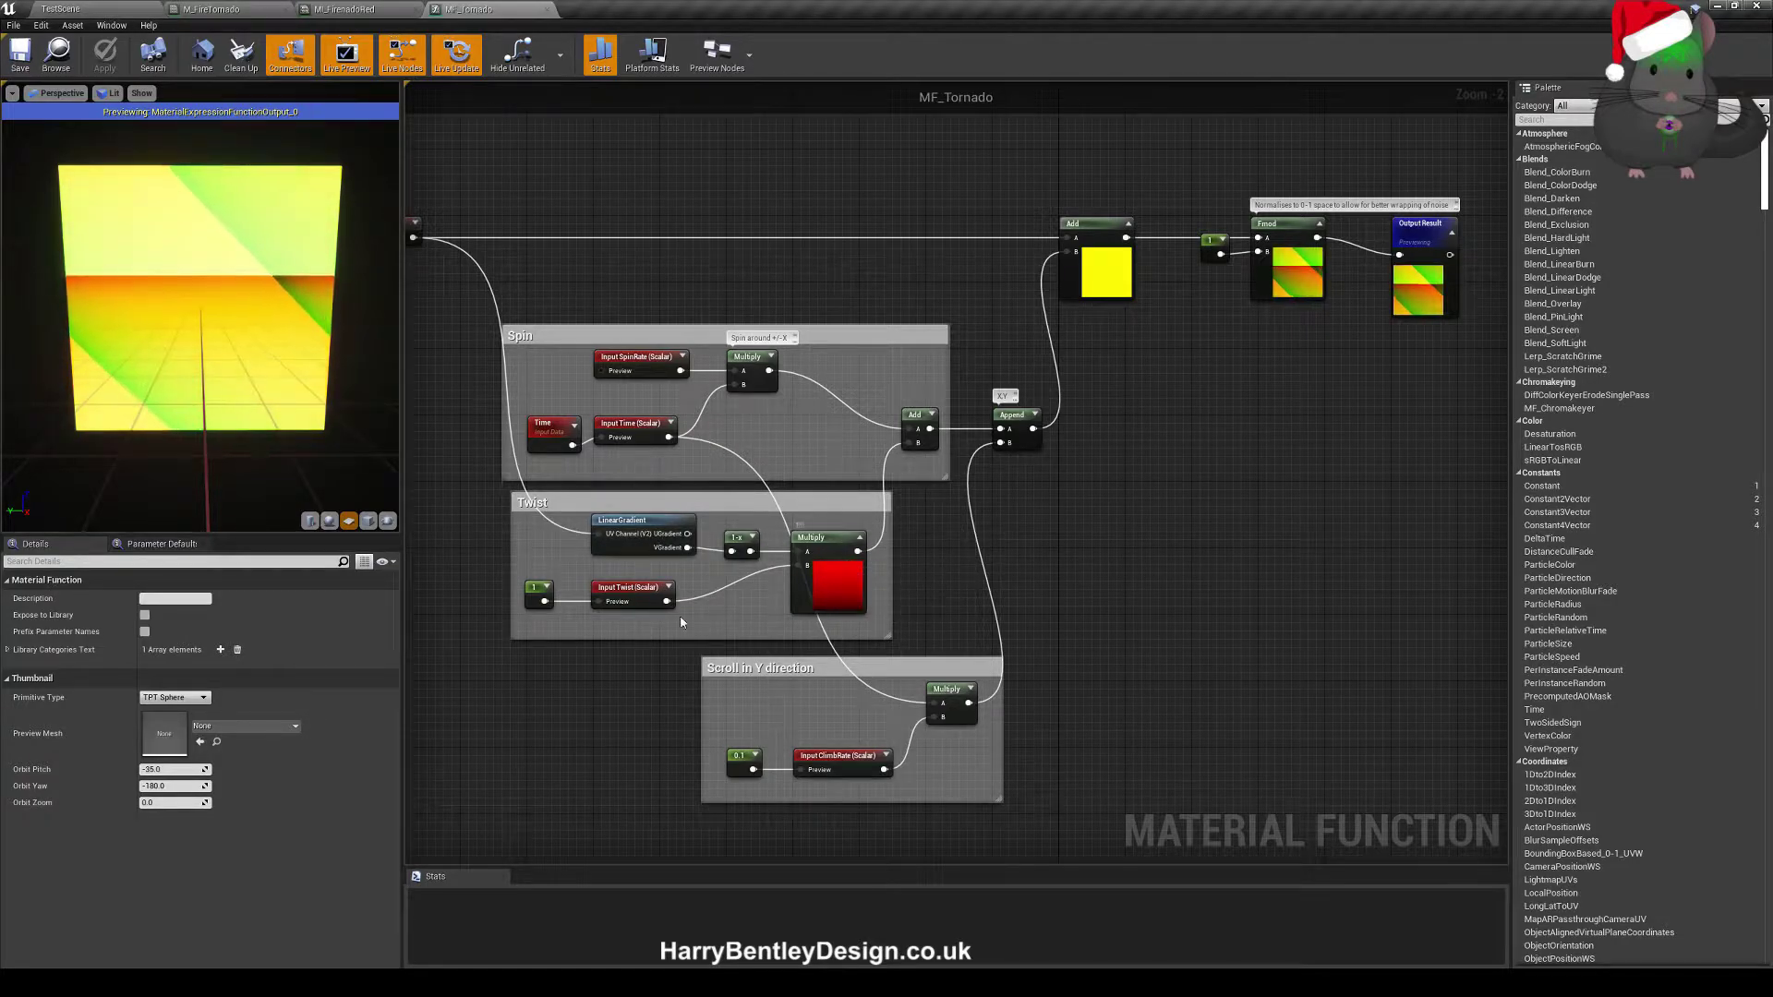
pyautogui.moveTo(947, 435); pyautogui.dragTo(885, 487, button='right')
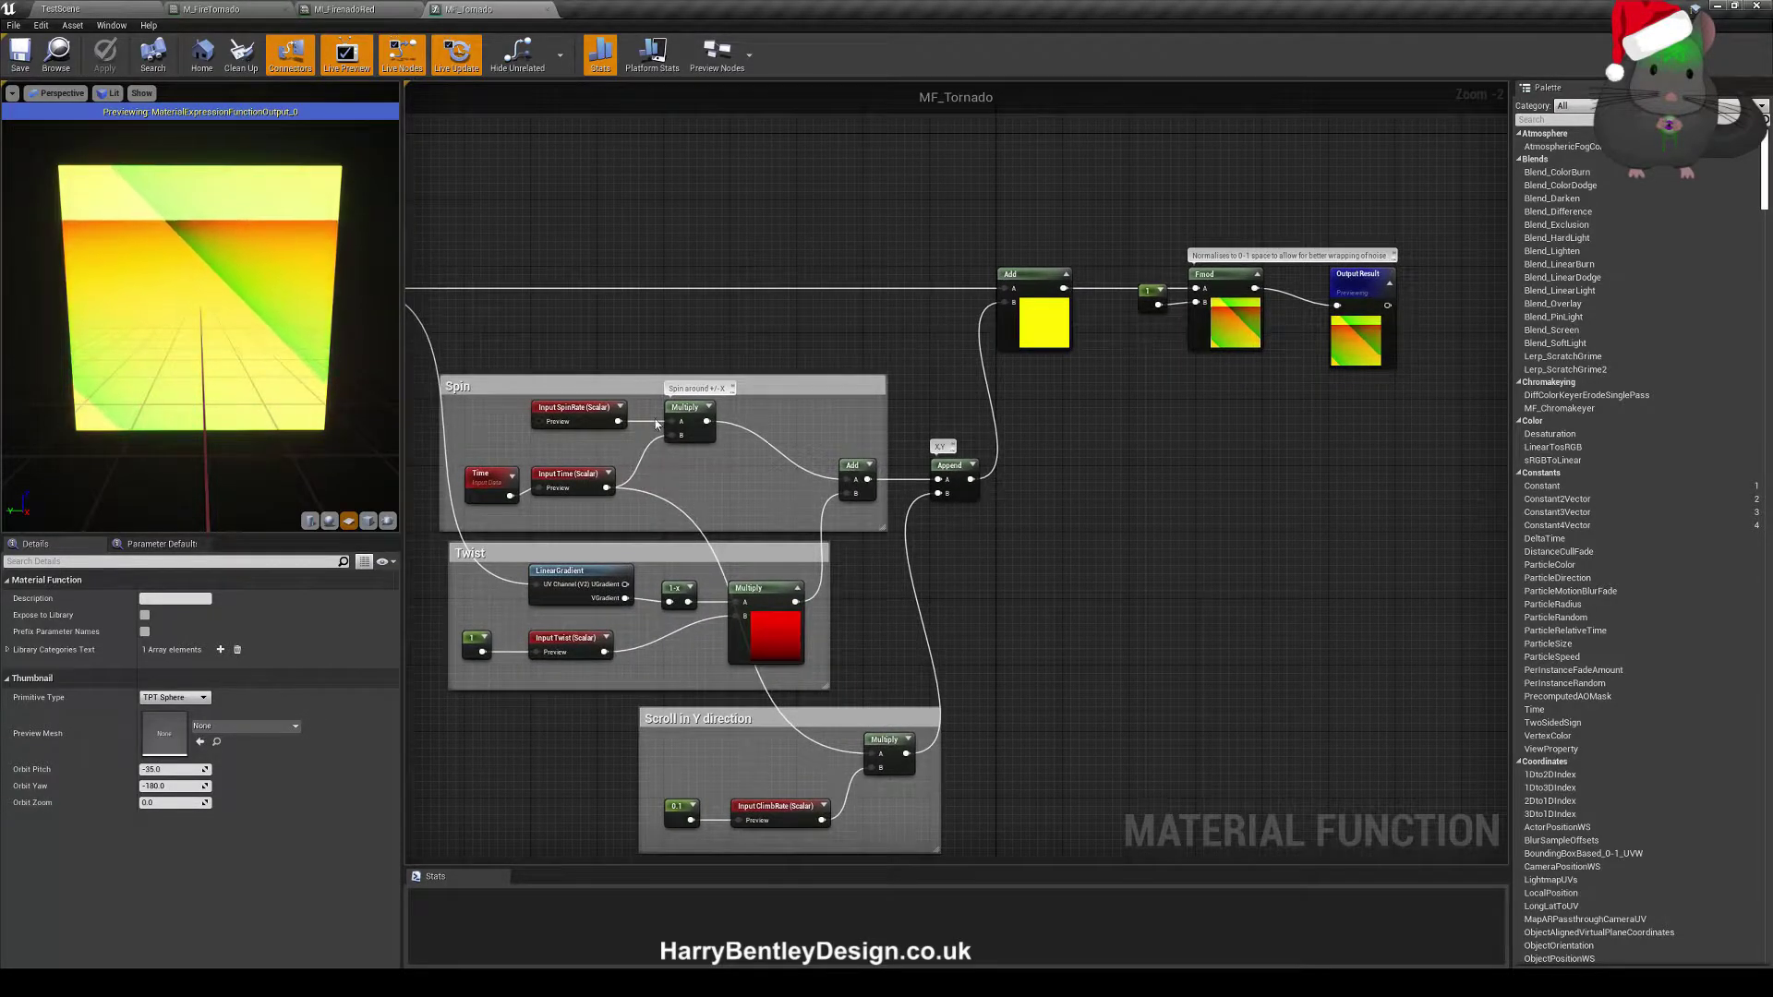
pyautogui.moveTo(744, 416); pyautogui.dragTo(735, 380, button='right')
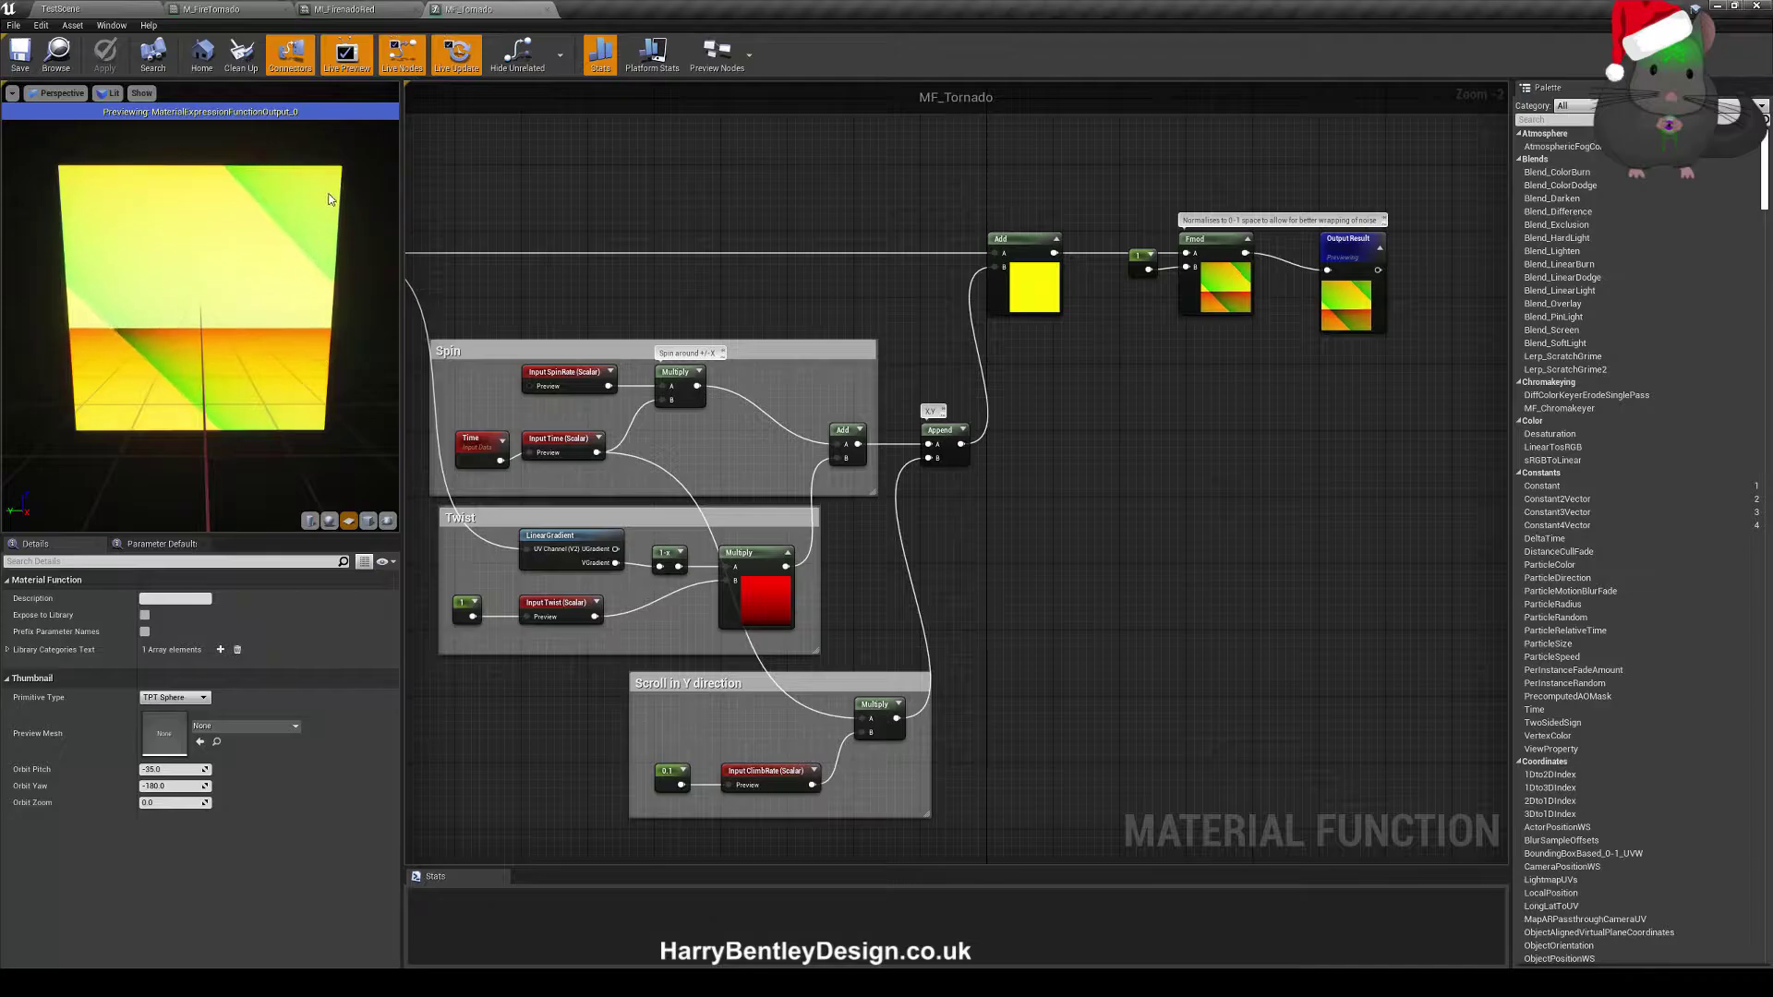
pyautogui.moveTo(1077, 650); pyautogui.dragTo(1112, 554, button='right')
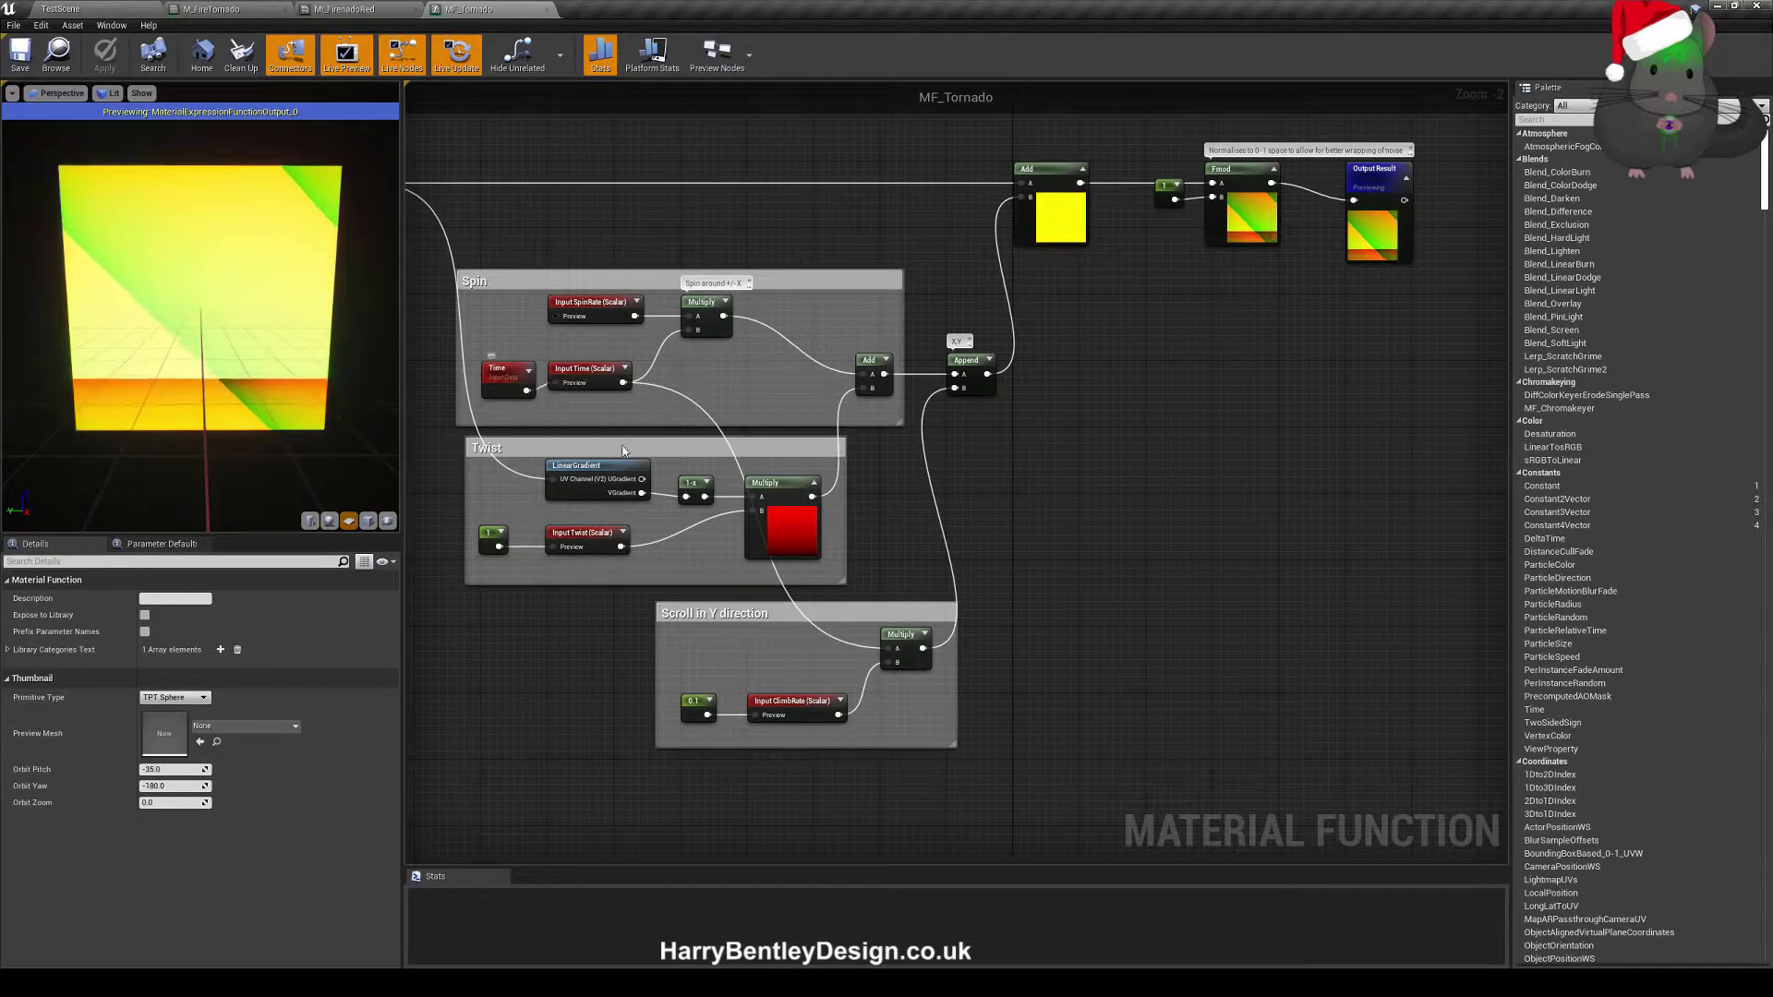
pyautogui.moveTo(1005, 616); pyautogui.dragTo(992, 648, button='right')
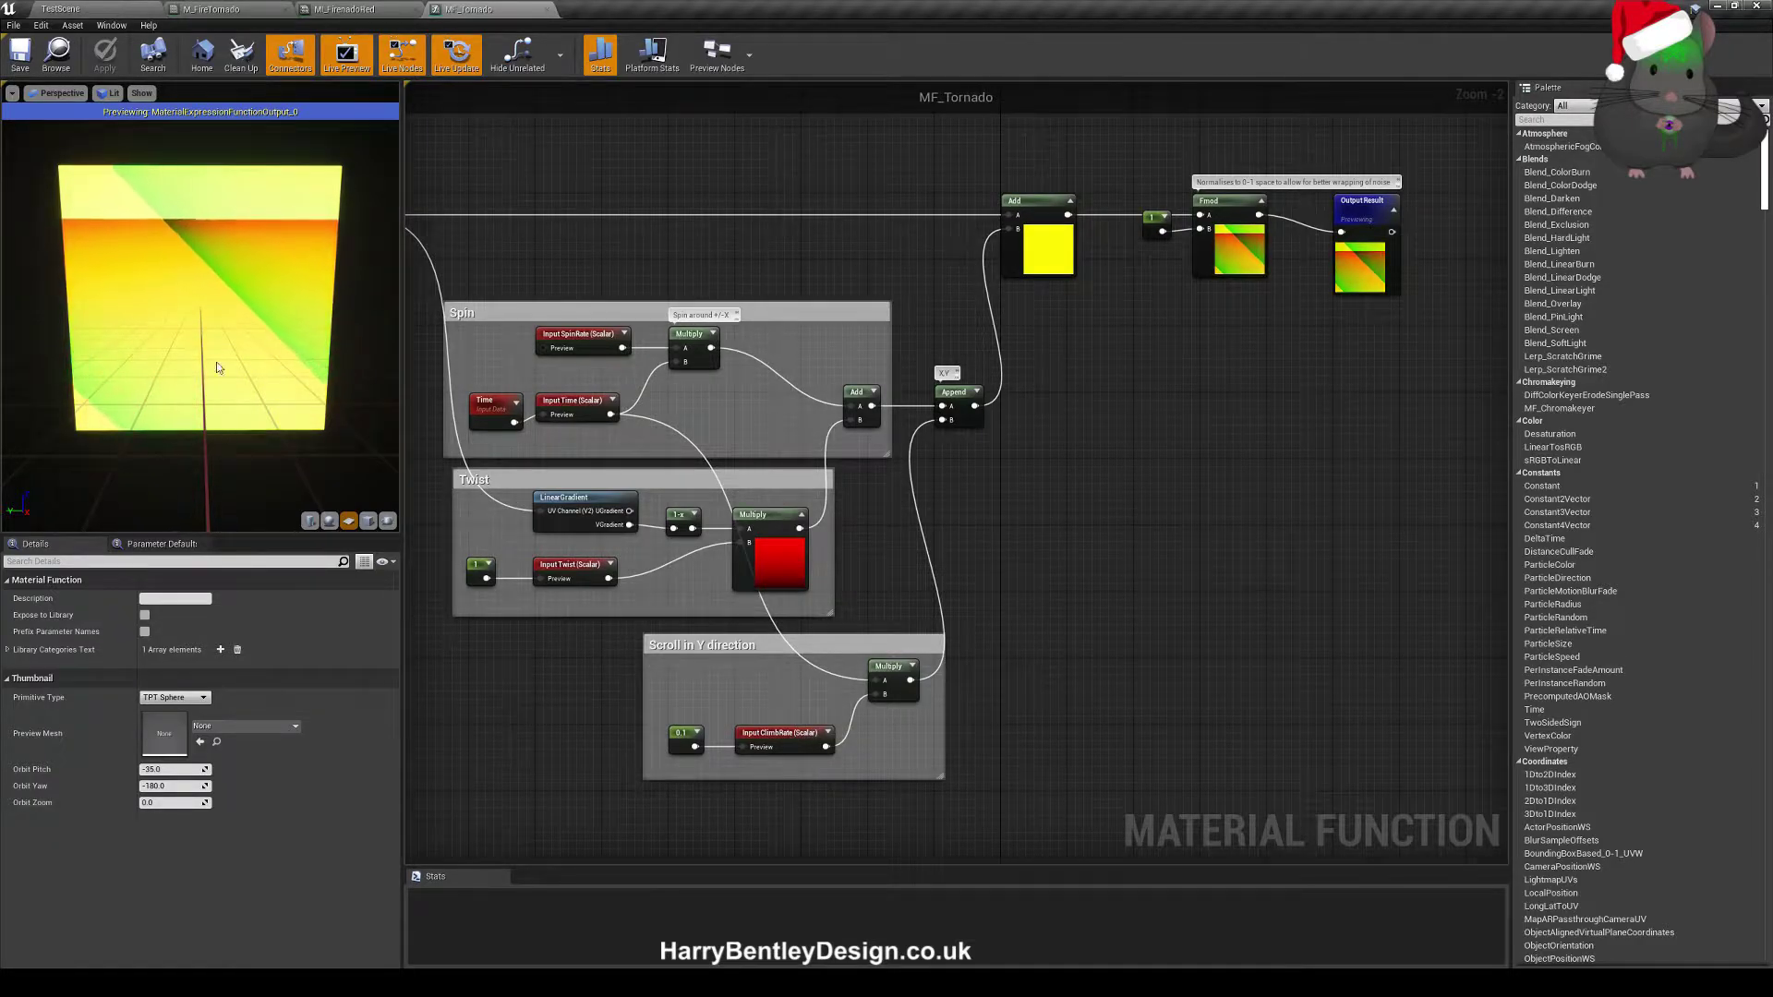
pyautogui.moveTo(1190, 433); pyautogui.dragTo(1198, 517, button='right')
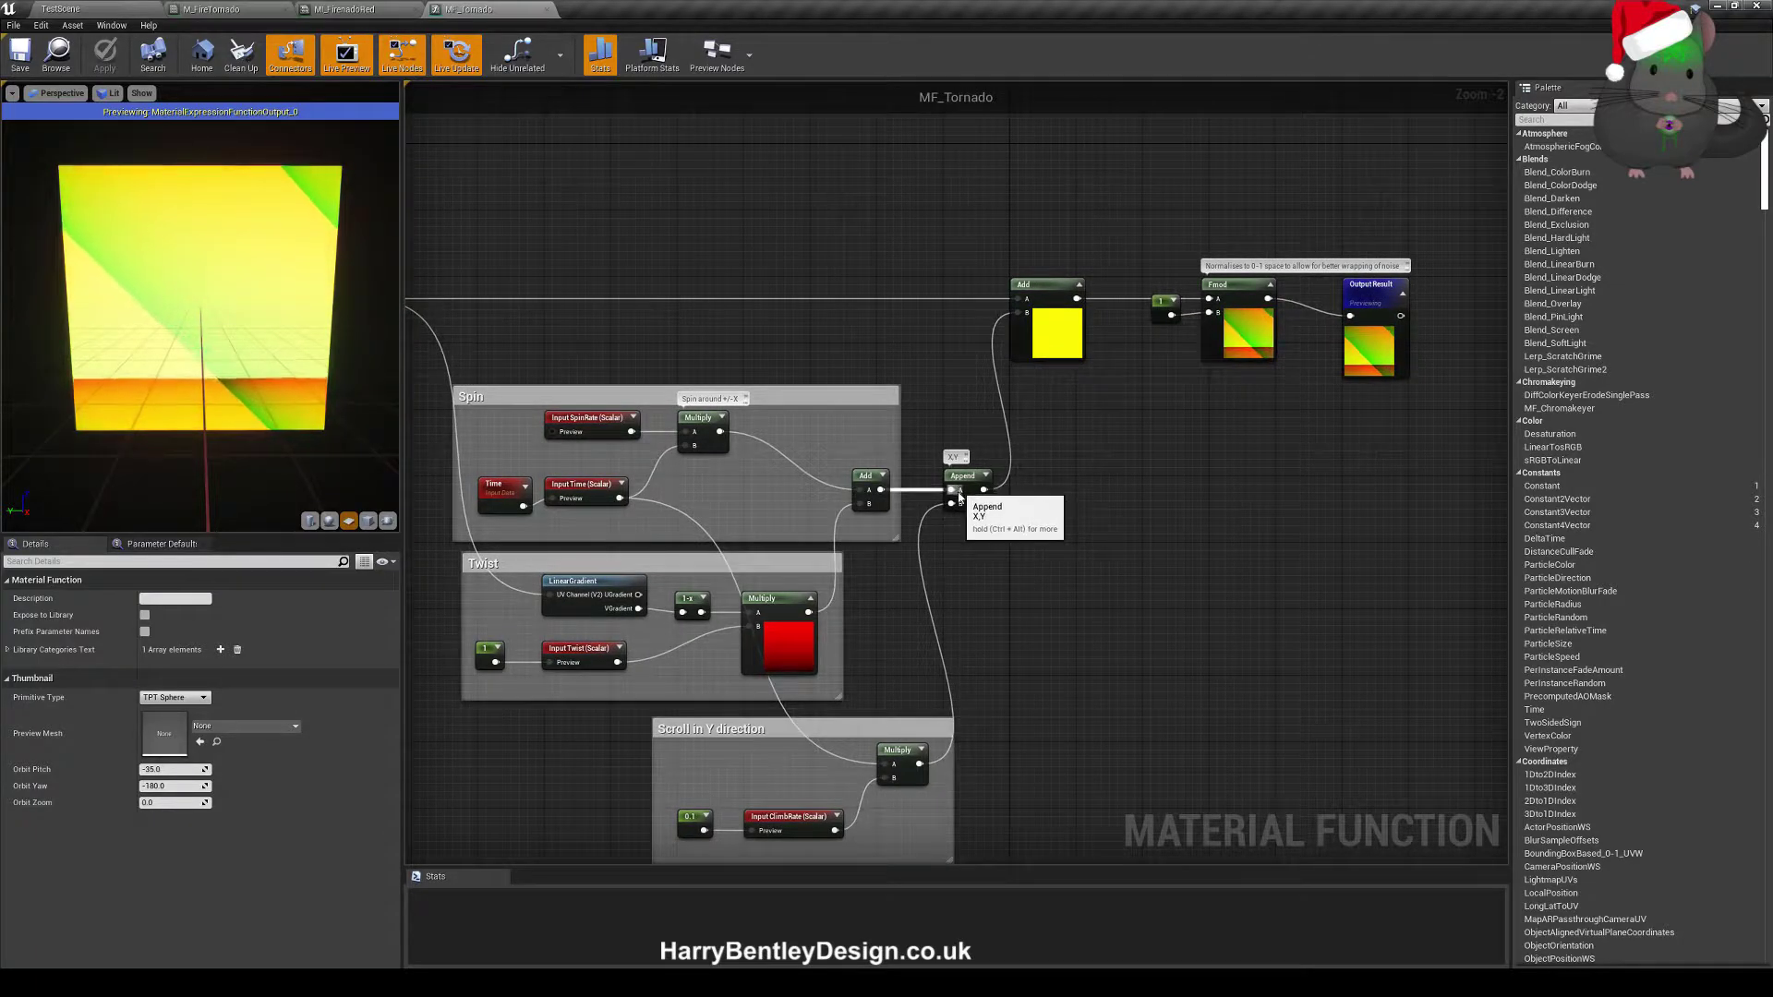
# - Follow the Append and Add outputs through the Fmod node to the Output Result and inspect the Fmod node's description
pyautogui.moveTo(1183, 458); pyautogui.dragTo(838, 605, button='right')
pyautogui.scroll(2, 838, 606)
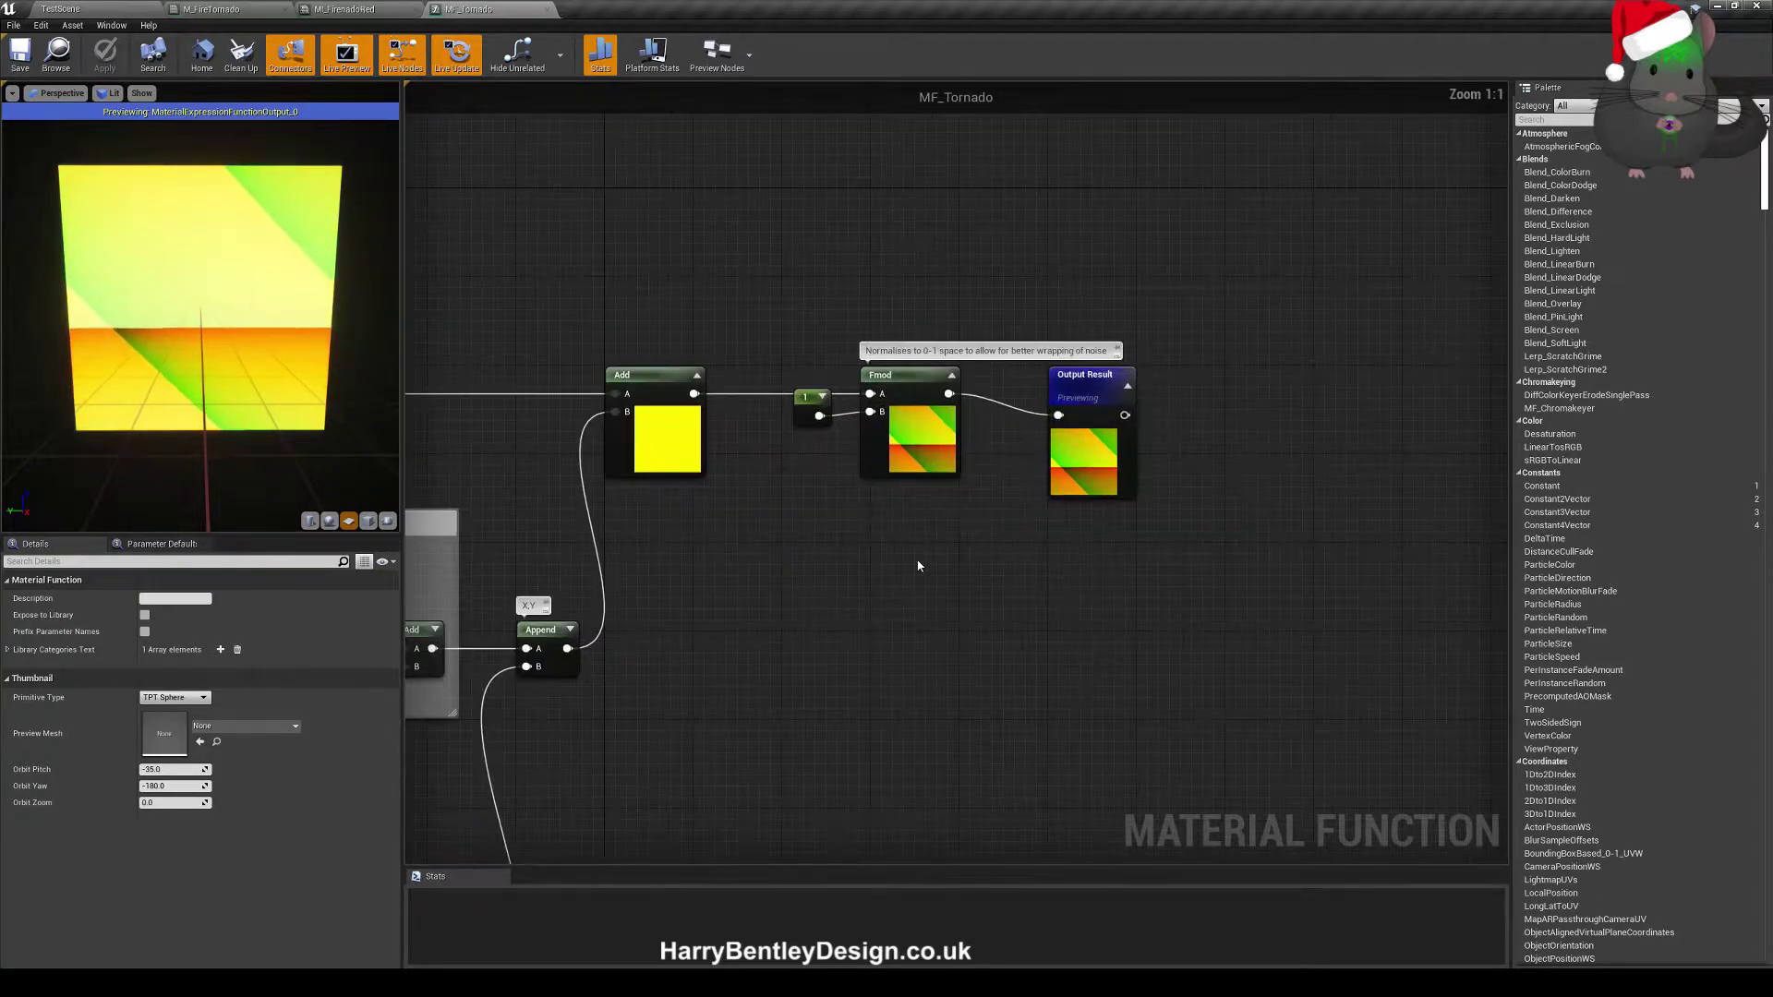
pyautogui.moveTo(919, 566); pyautogui.dragTo(857, 602, button='right')
pyautogui.click(831, 434)
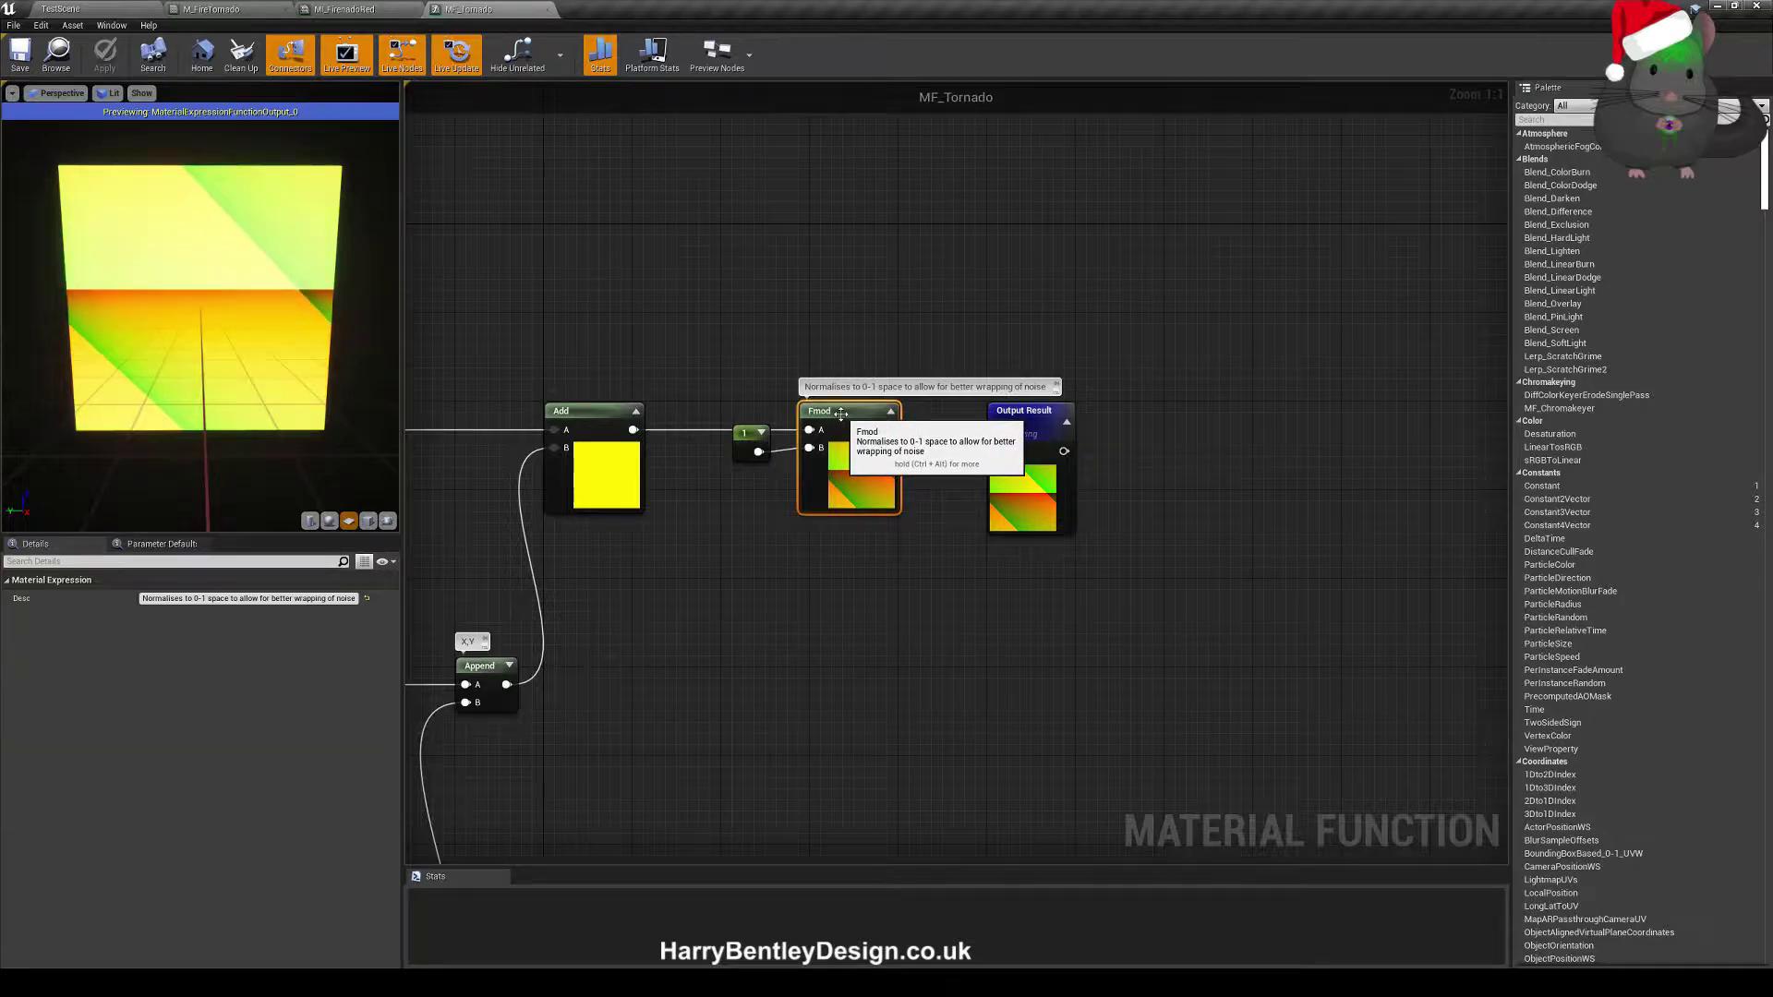
pyautogui.click(835, 594)
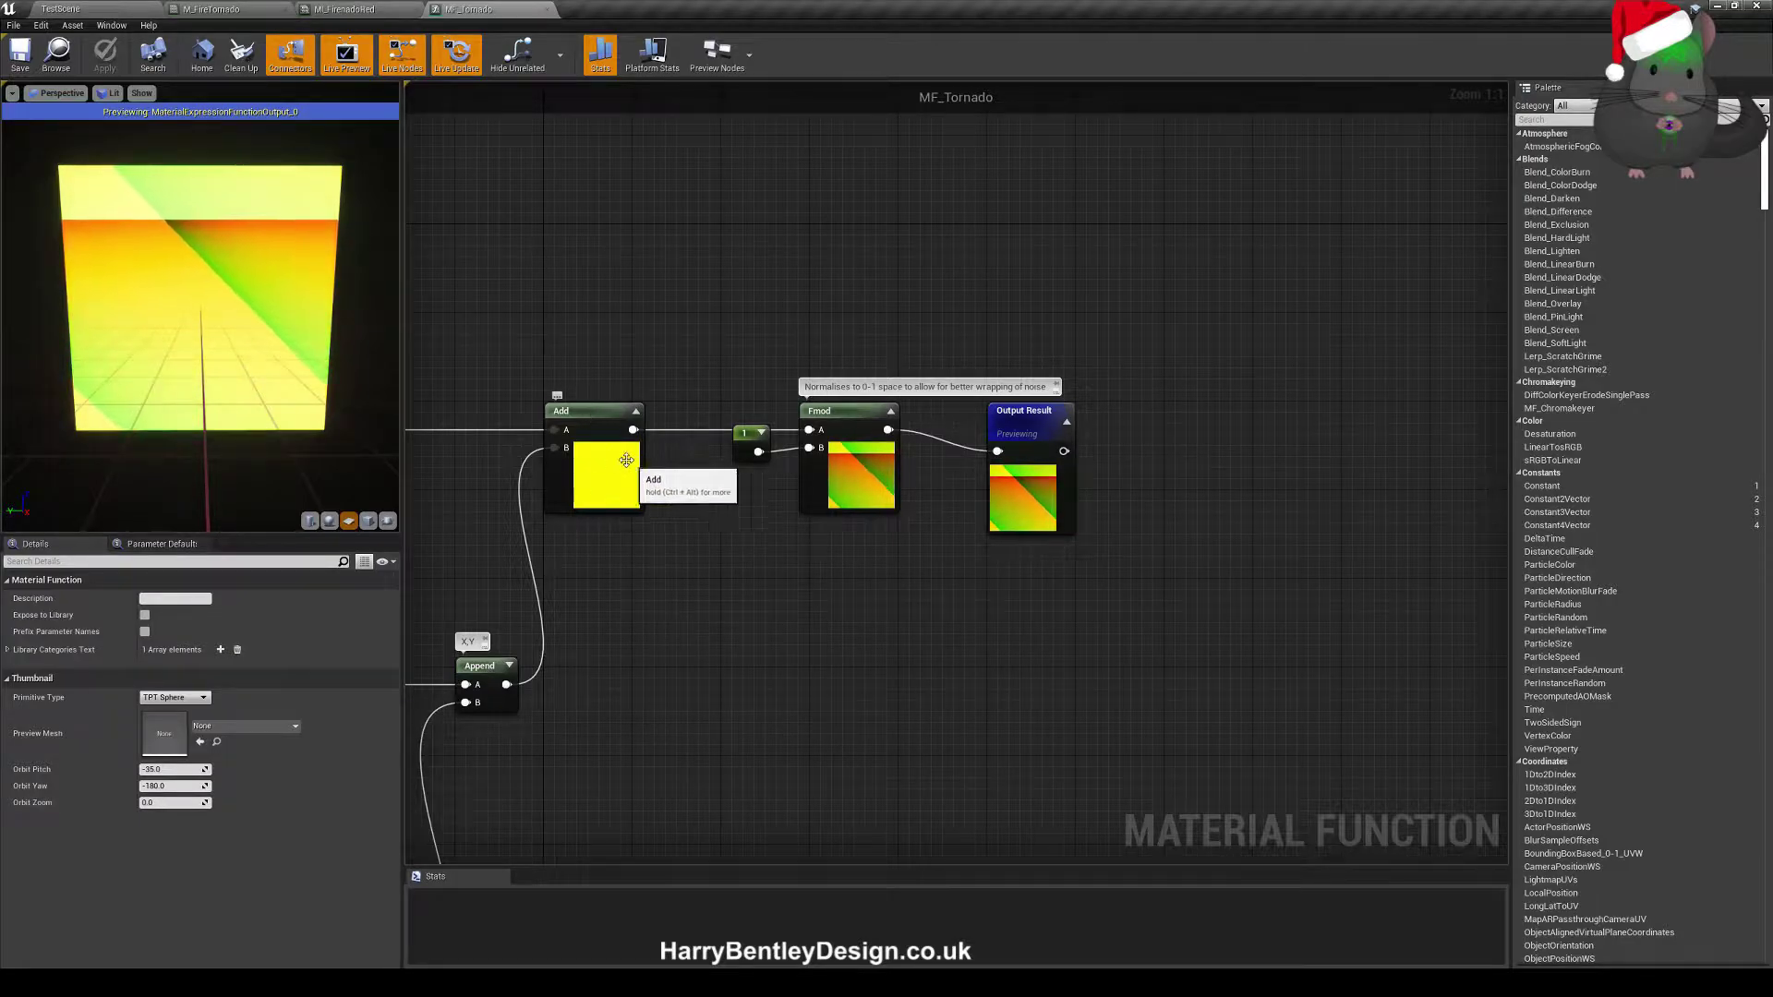
# - Return to the M_FireTornado graph, follow the MF_Tornado result into the Append node and inspect the Noise node's settings
pyautogui.click(229, 12)
pyautogui.moveTo(866, 444); pyautogui.dragTo(669, 483, button='right')
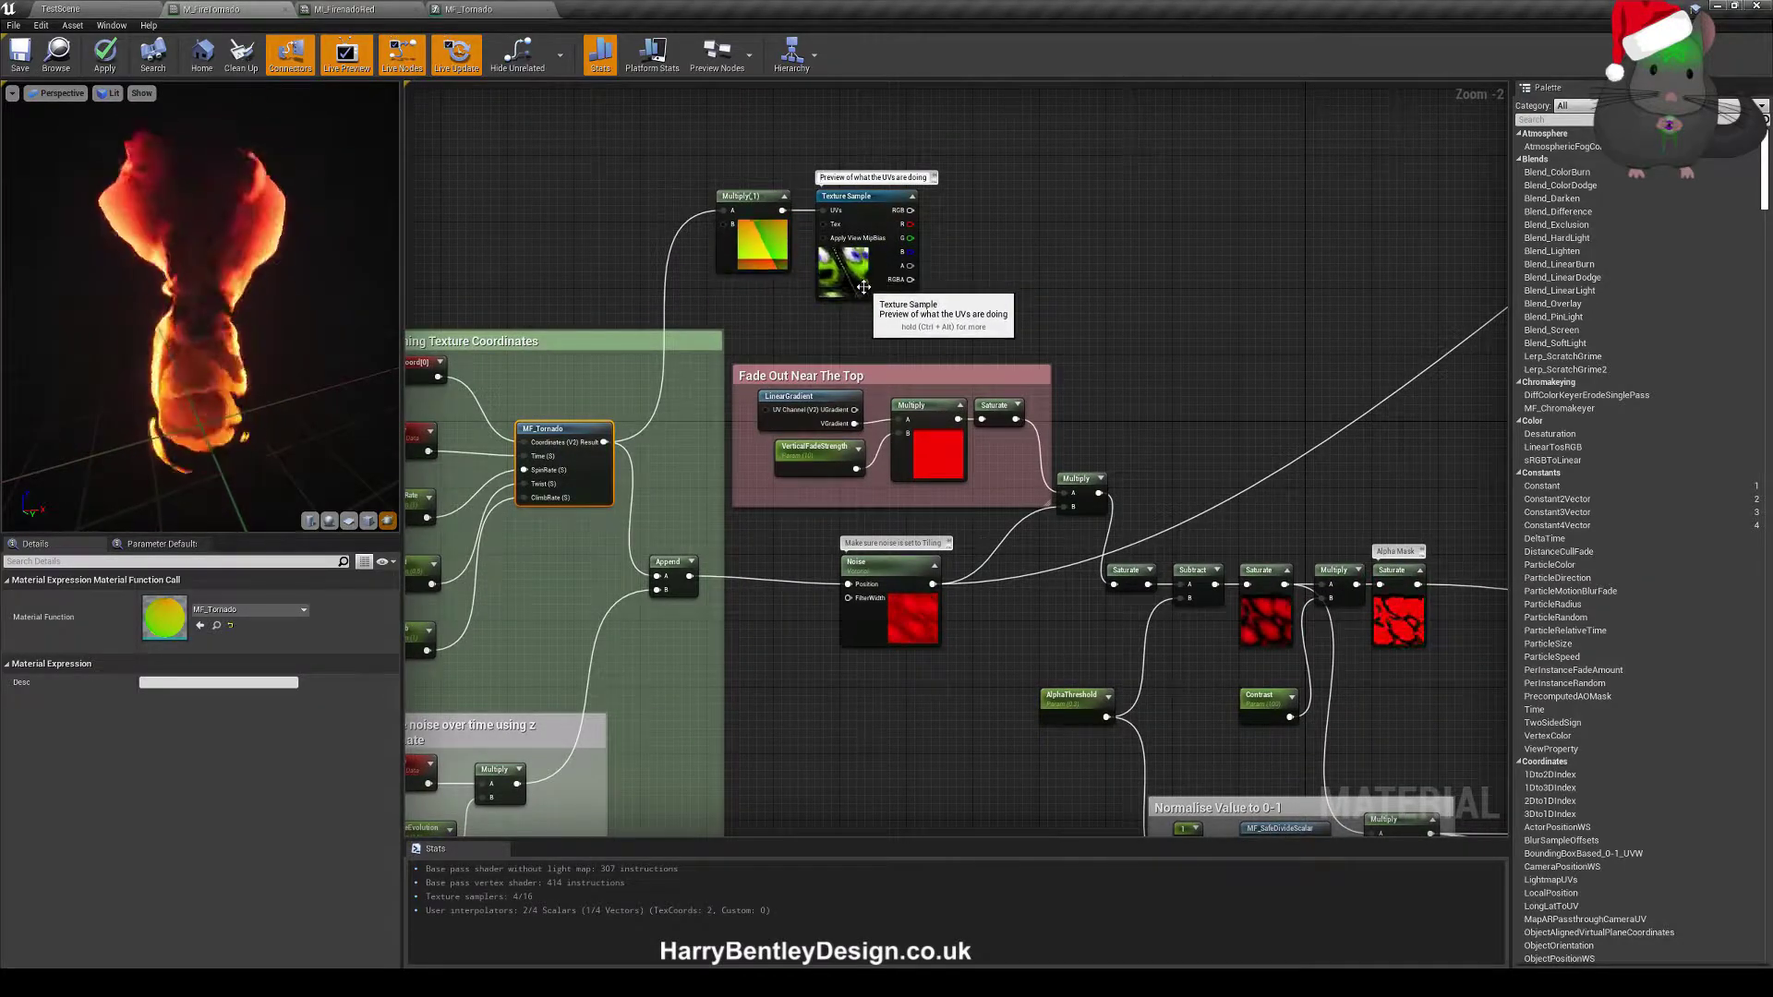
pyautogui.moveTo(850, 663); pyautogui.dragTo(973, 523, button='right')
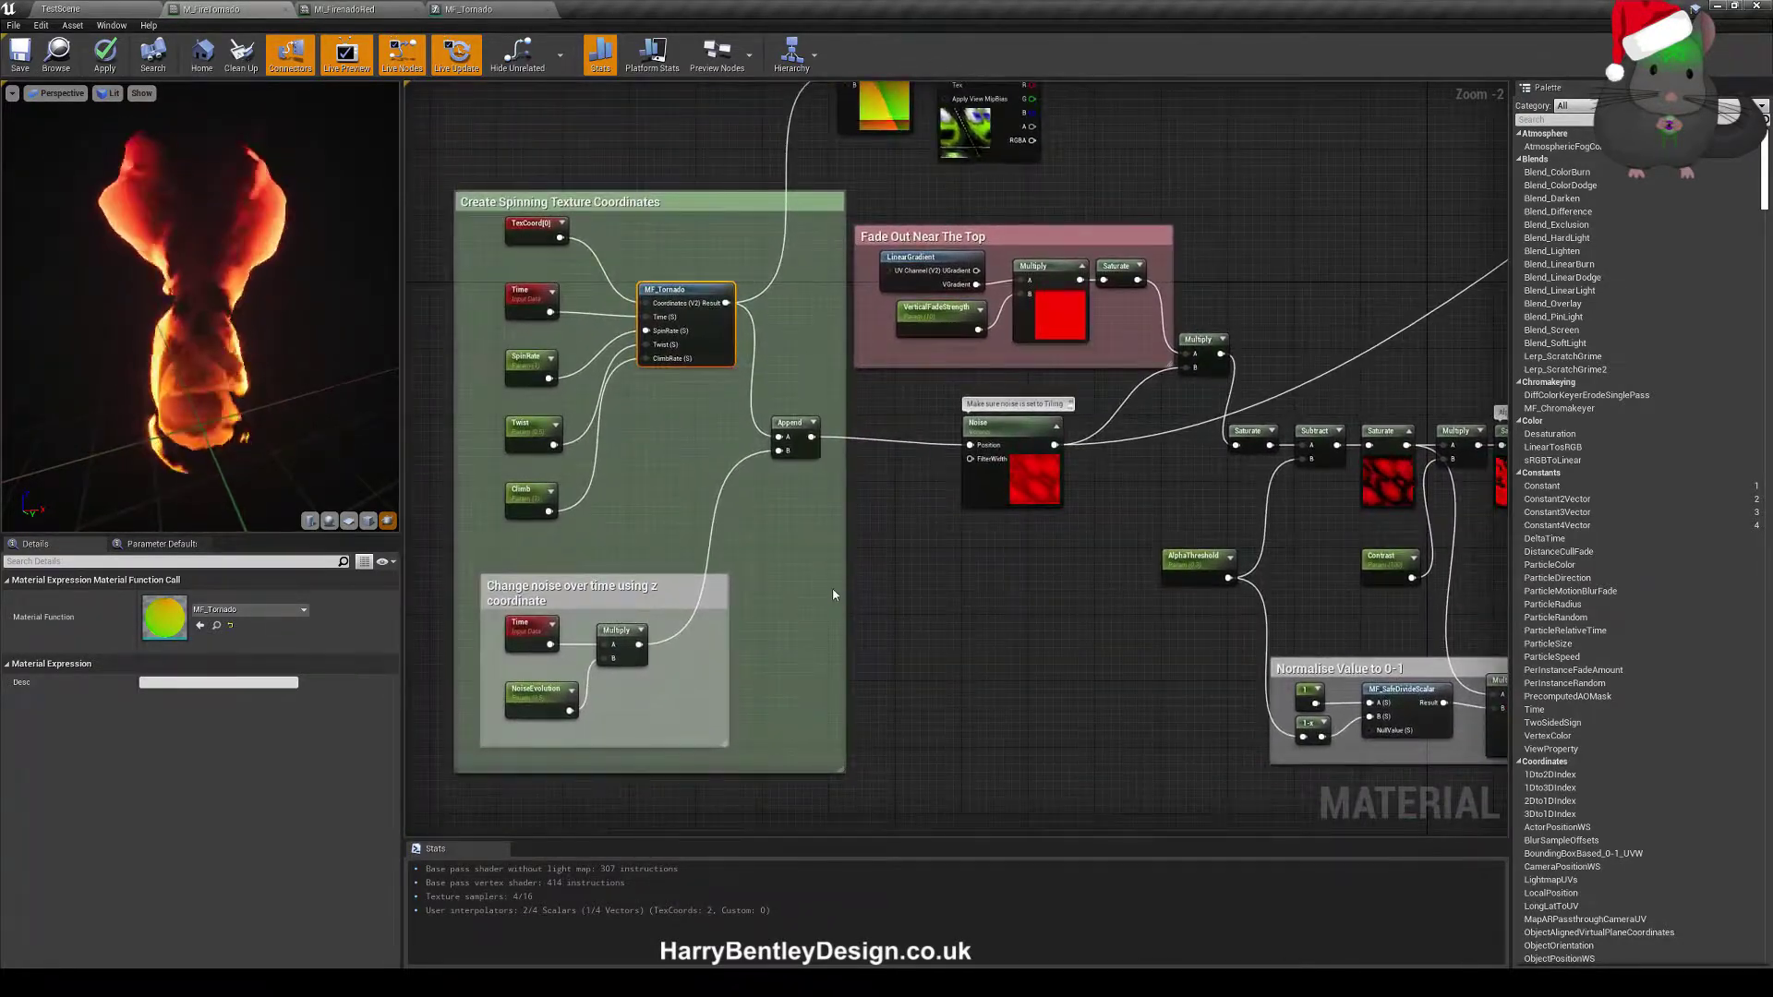
pyautogui.moveTo(927, 459); pyautogui.dragTo(909, 400, button='right')
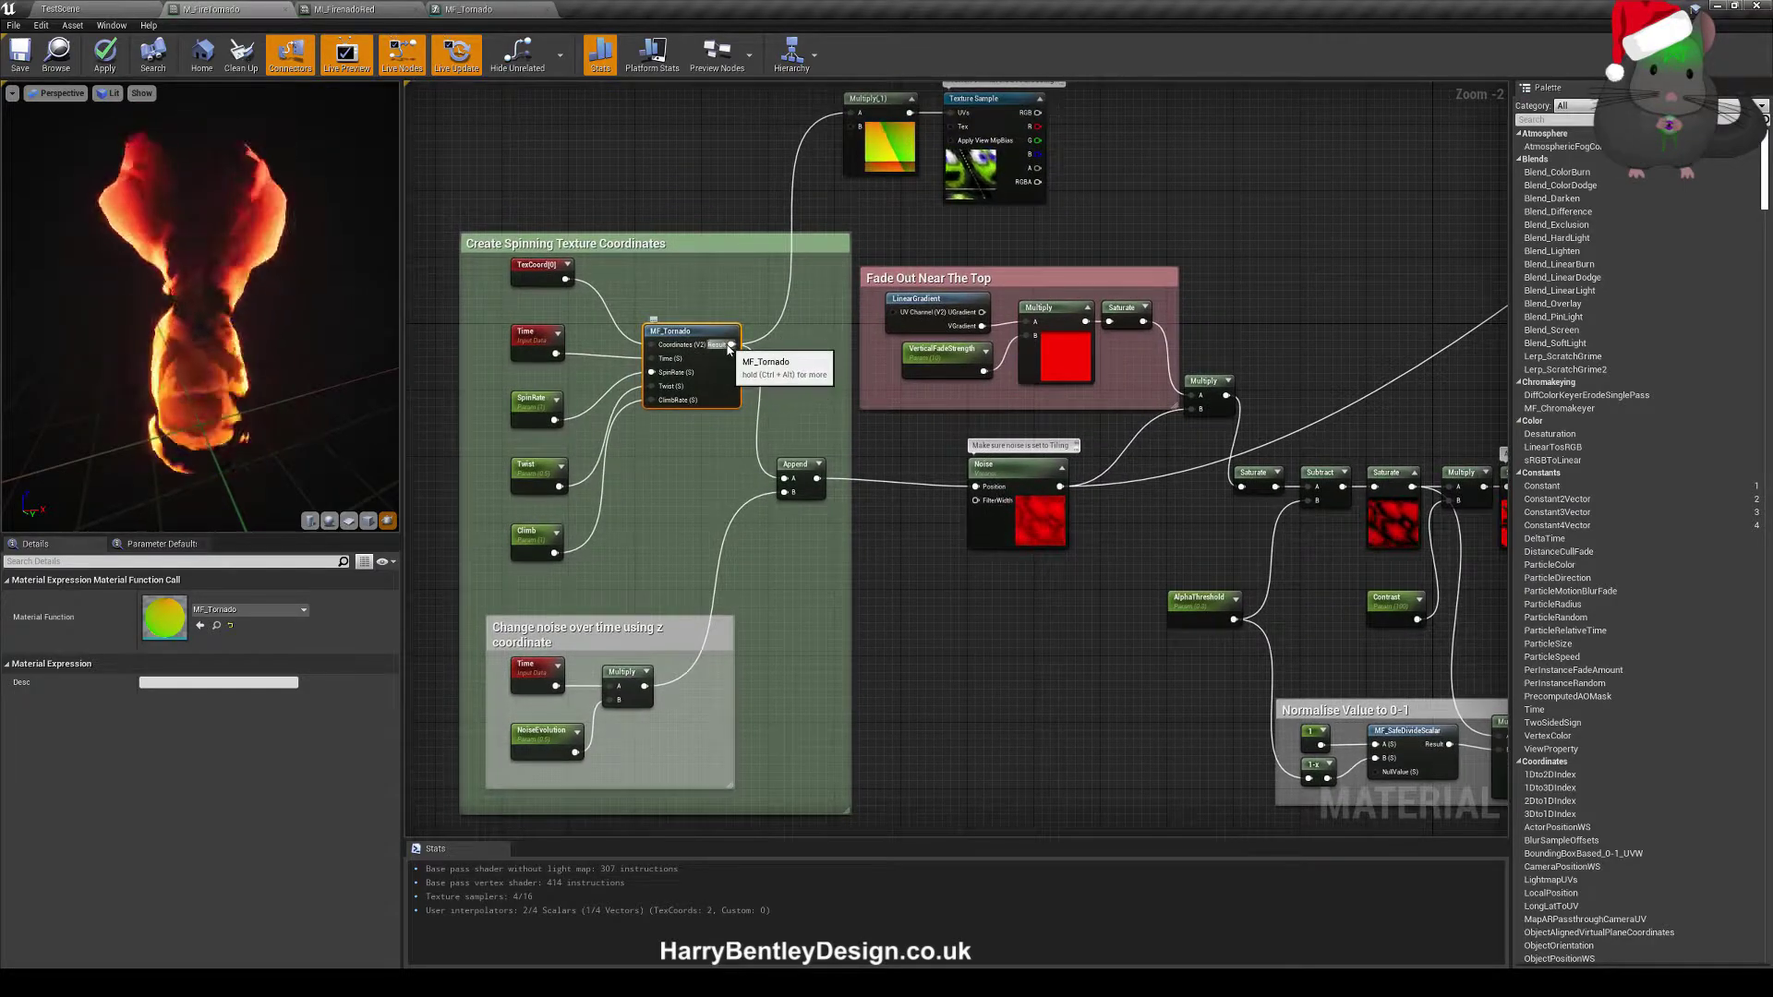
pyautogui.click(1016, 475)
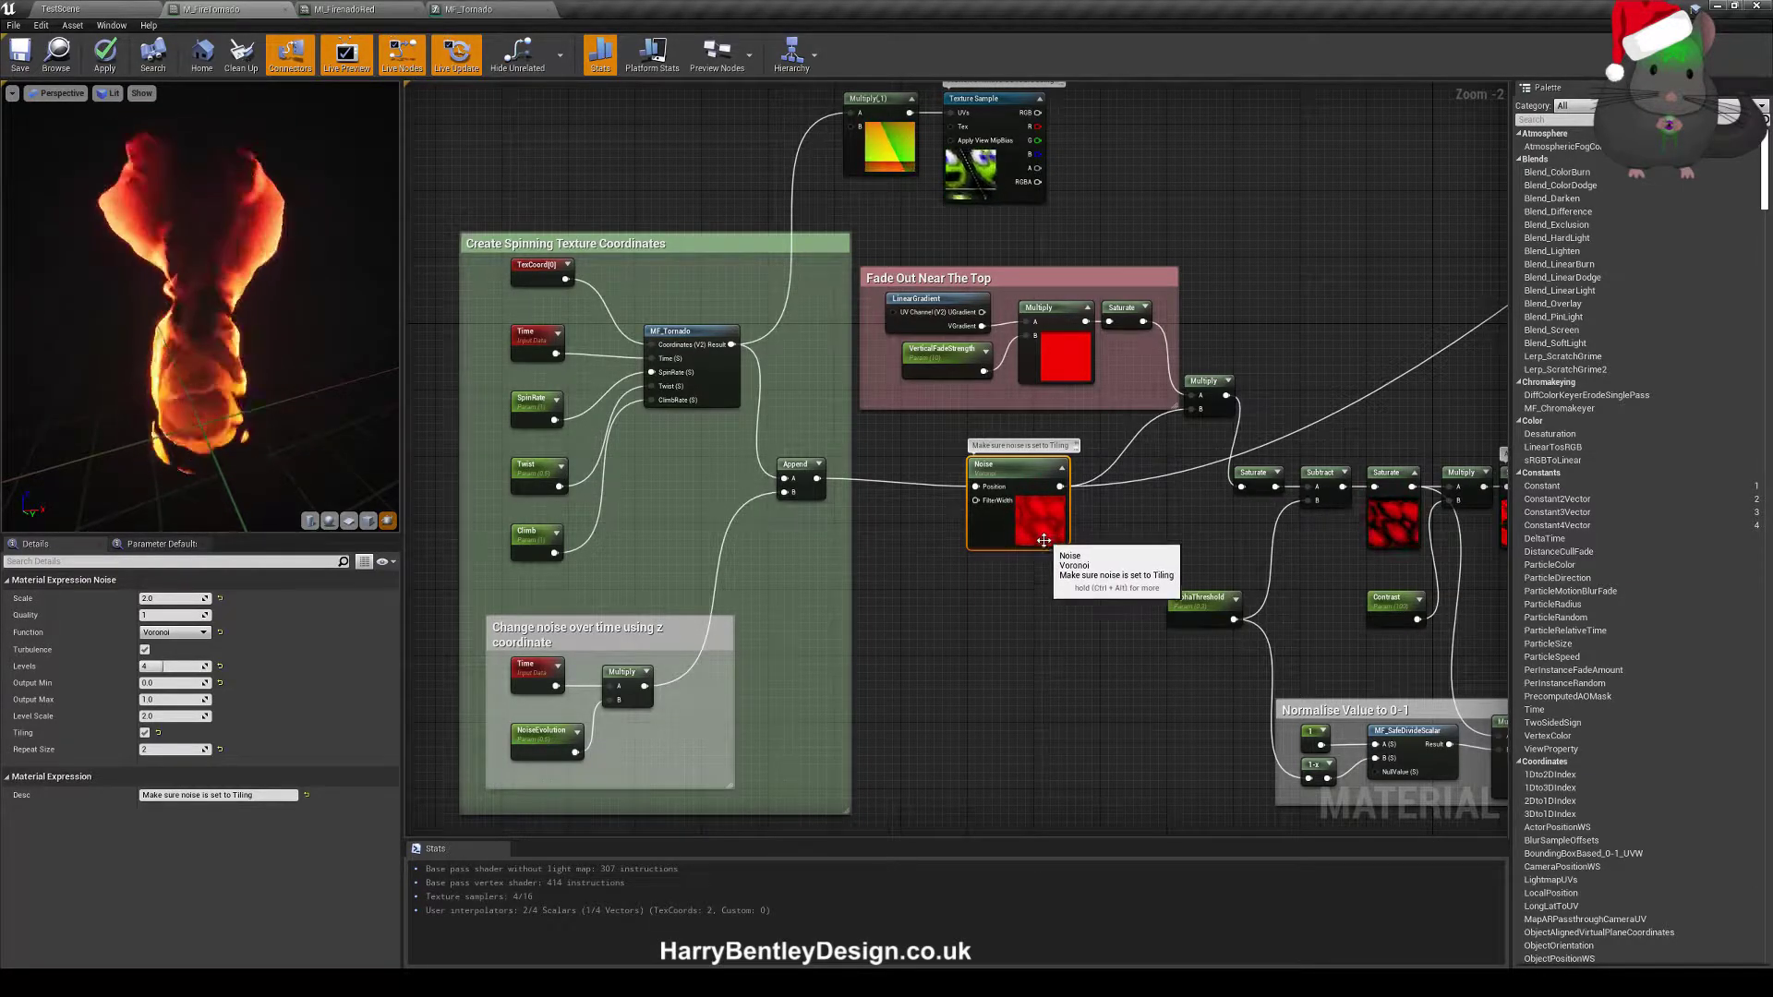
pyautogui.click(823, 609)
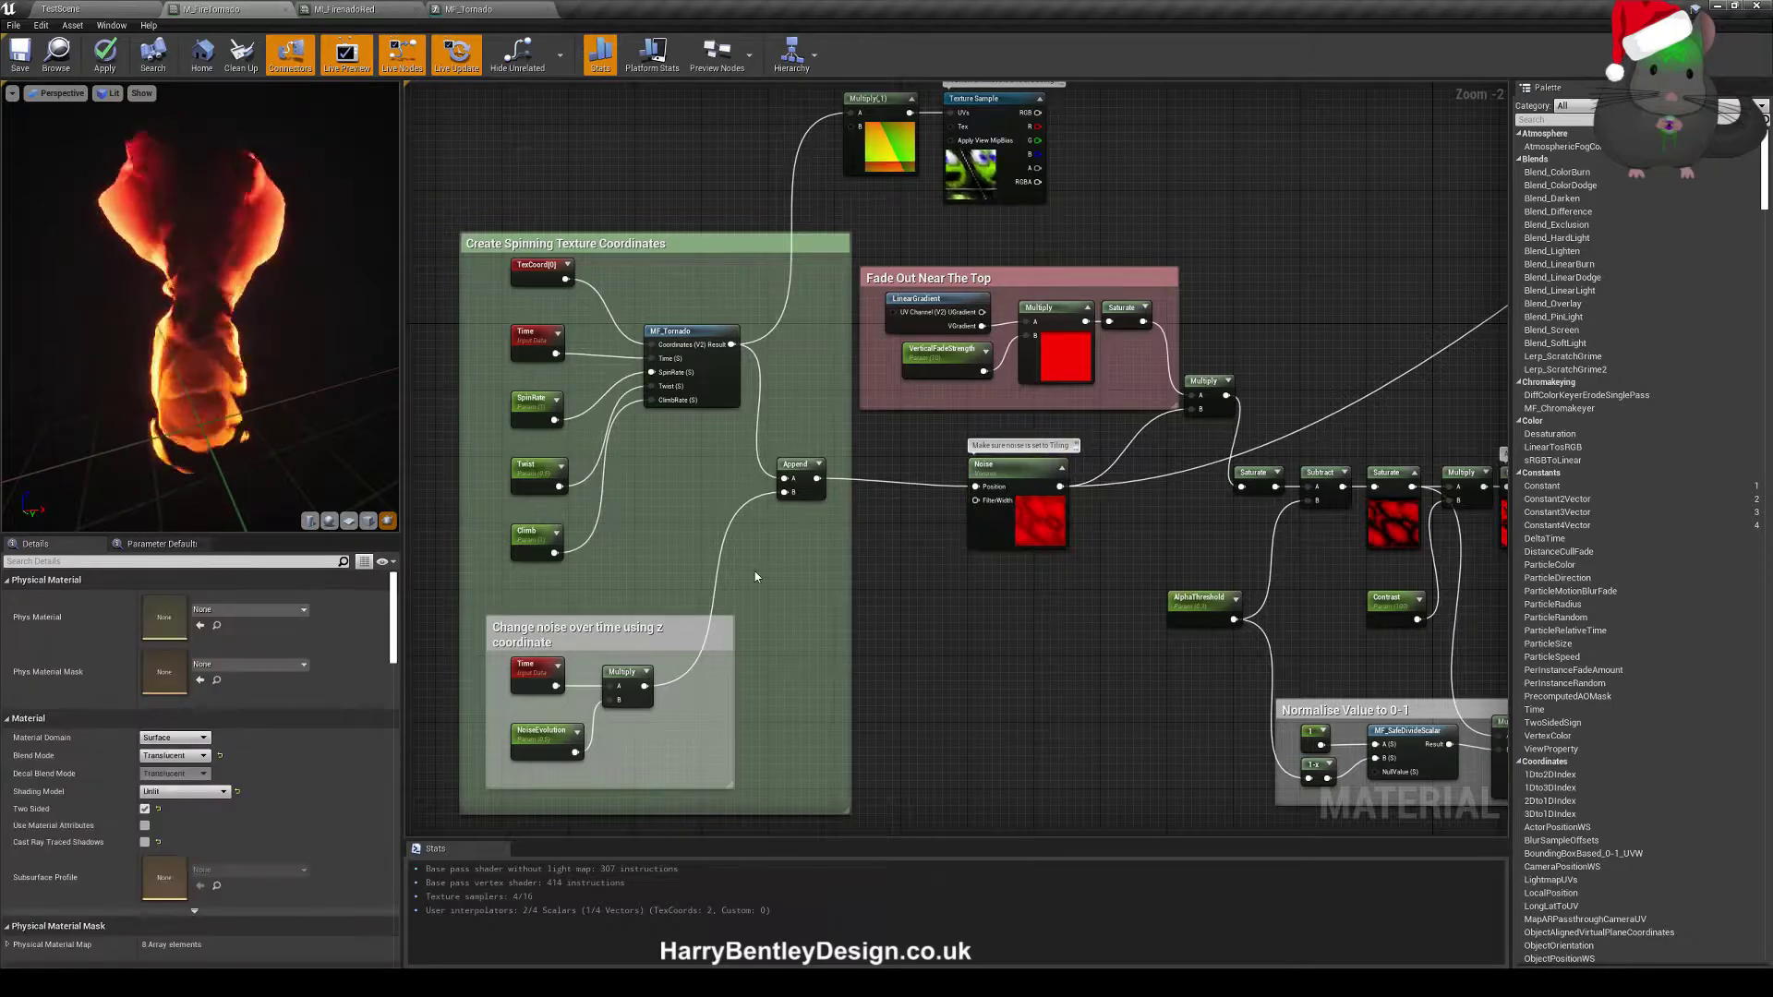
# - Feed a new Constant of 0 into the Append node's B input instead of the noise evolution Multiply and check the flame preview
pyautogui.click(783, 559)
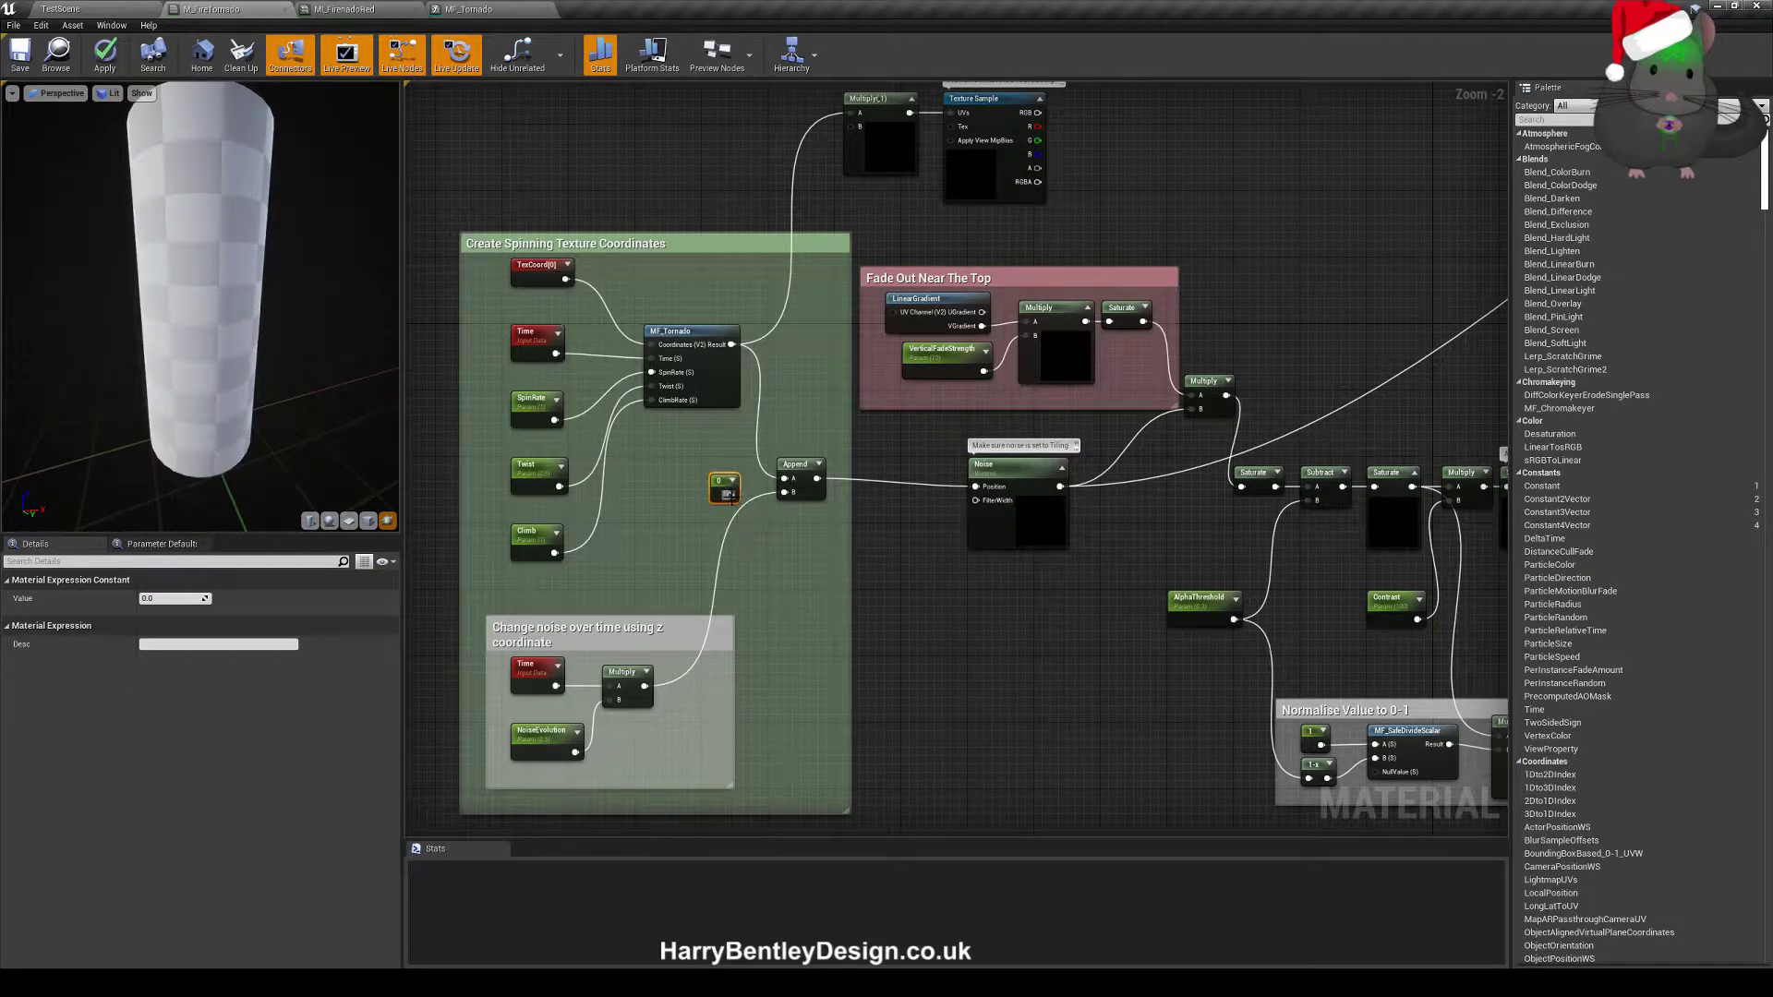
pyautogui.moveTo(730, 494); pyautogui.dragTo(784, 493)
pyautogui.click(933, 561)
pyautogui.moveTo(934, 561); pyautogui.dragTo(879, 563, button='right')
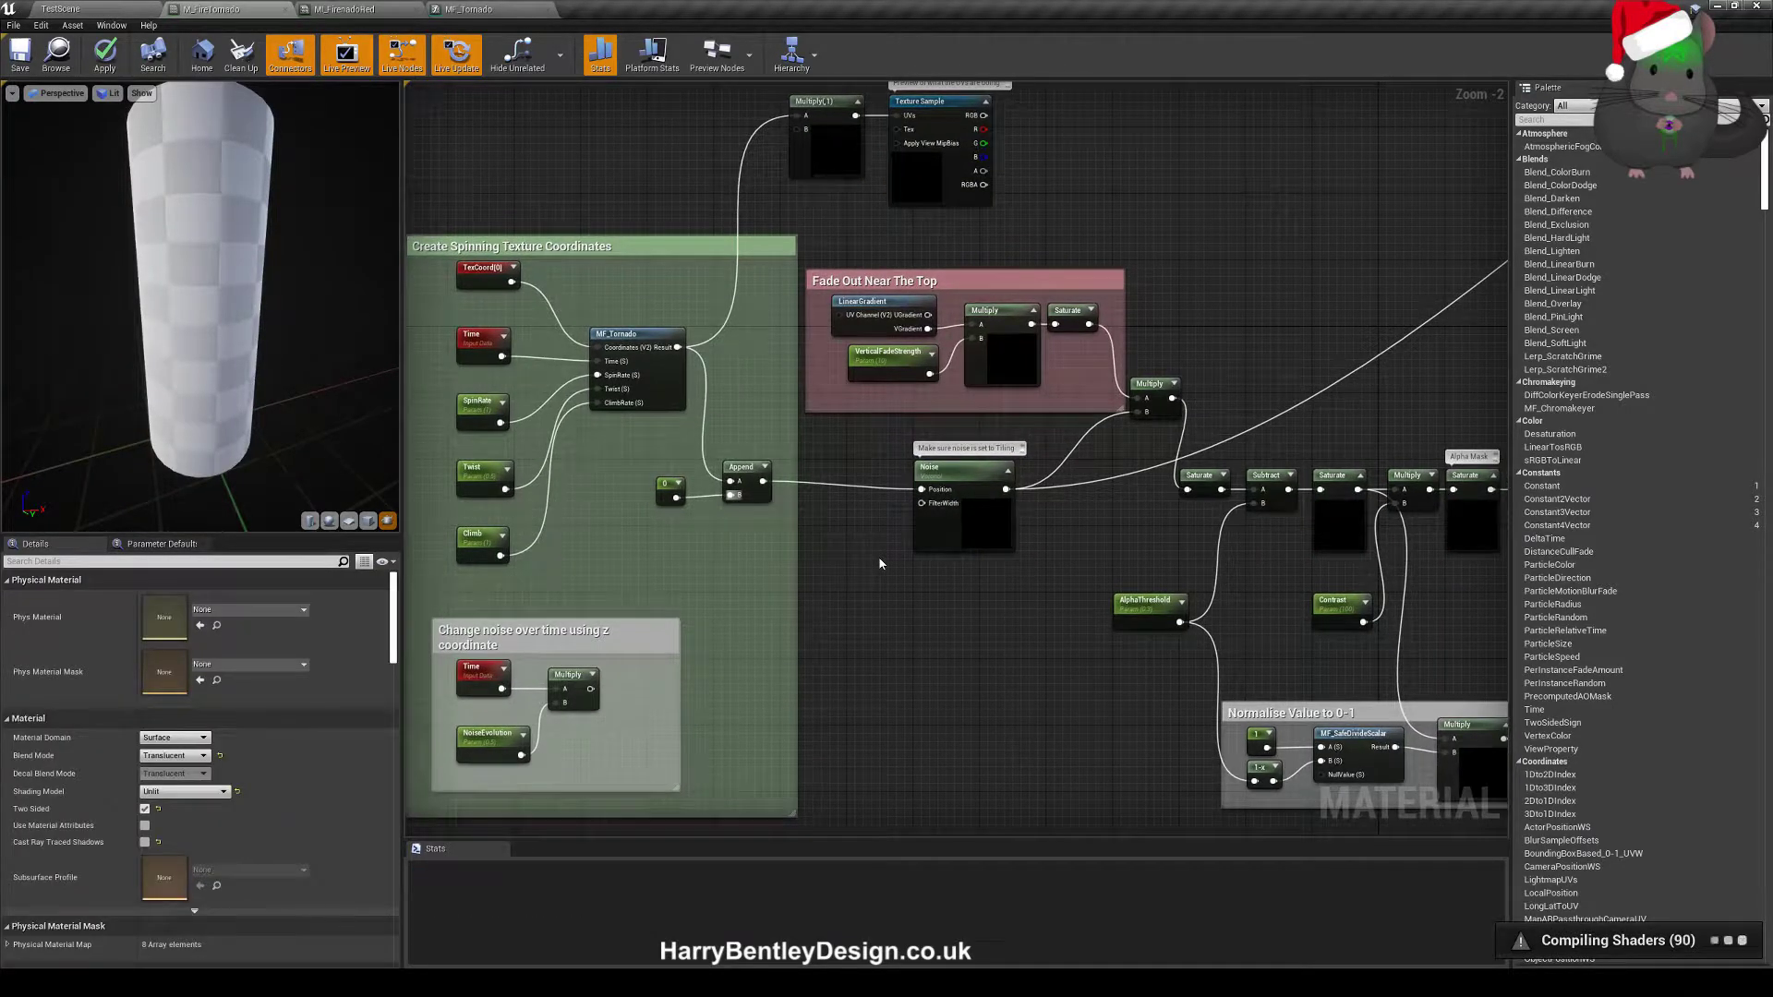
pyautogui.scroll(-1, 840, 530)
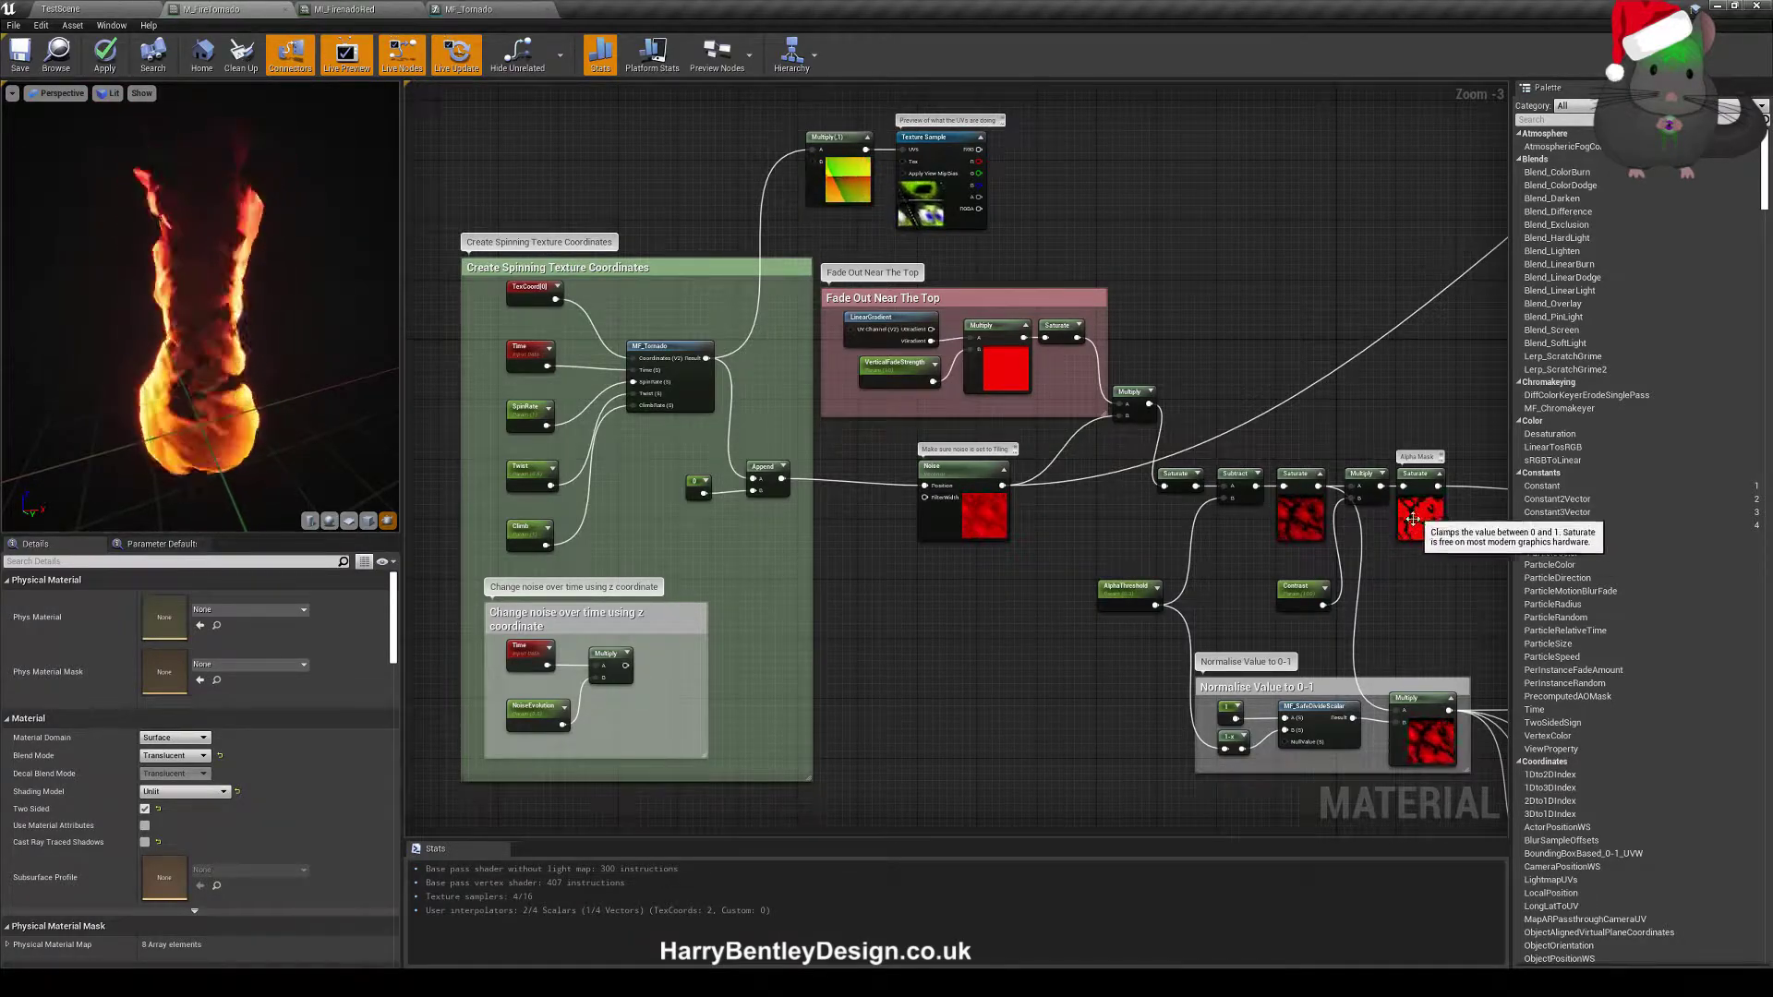
pyautogui.moveTo(309, 369); pyautogui.dragTo(207, 331)
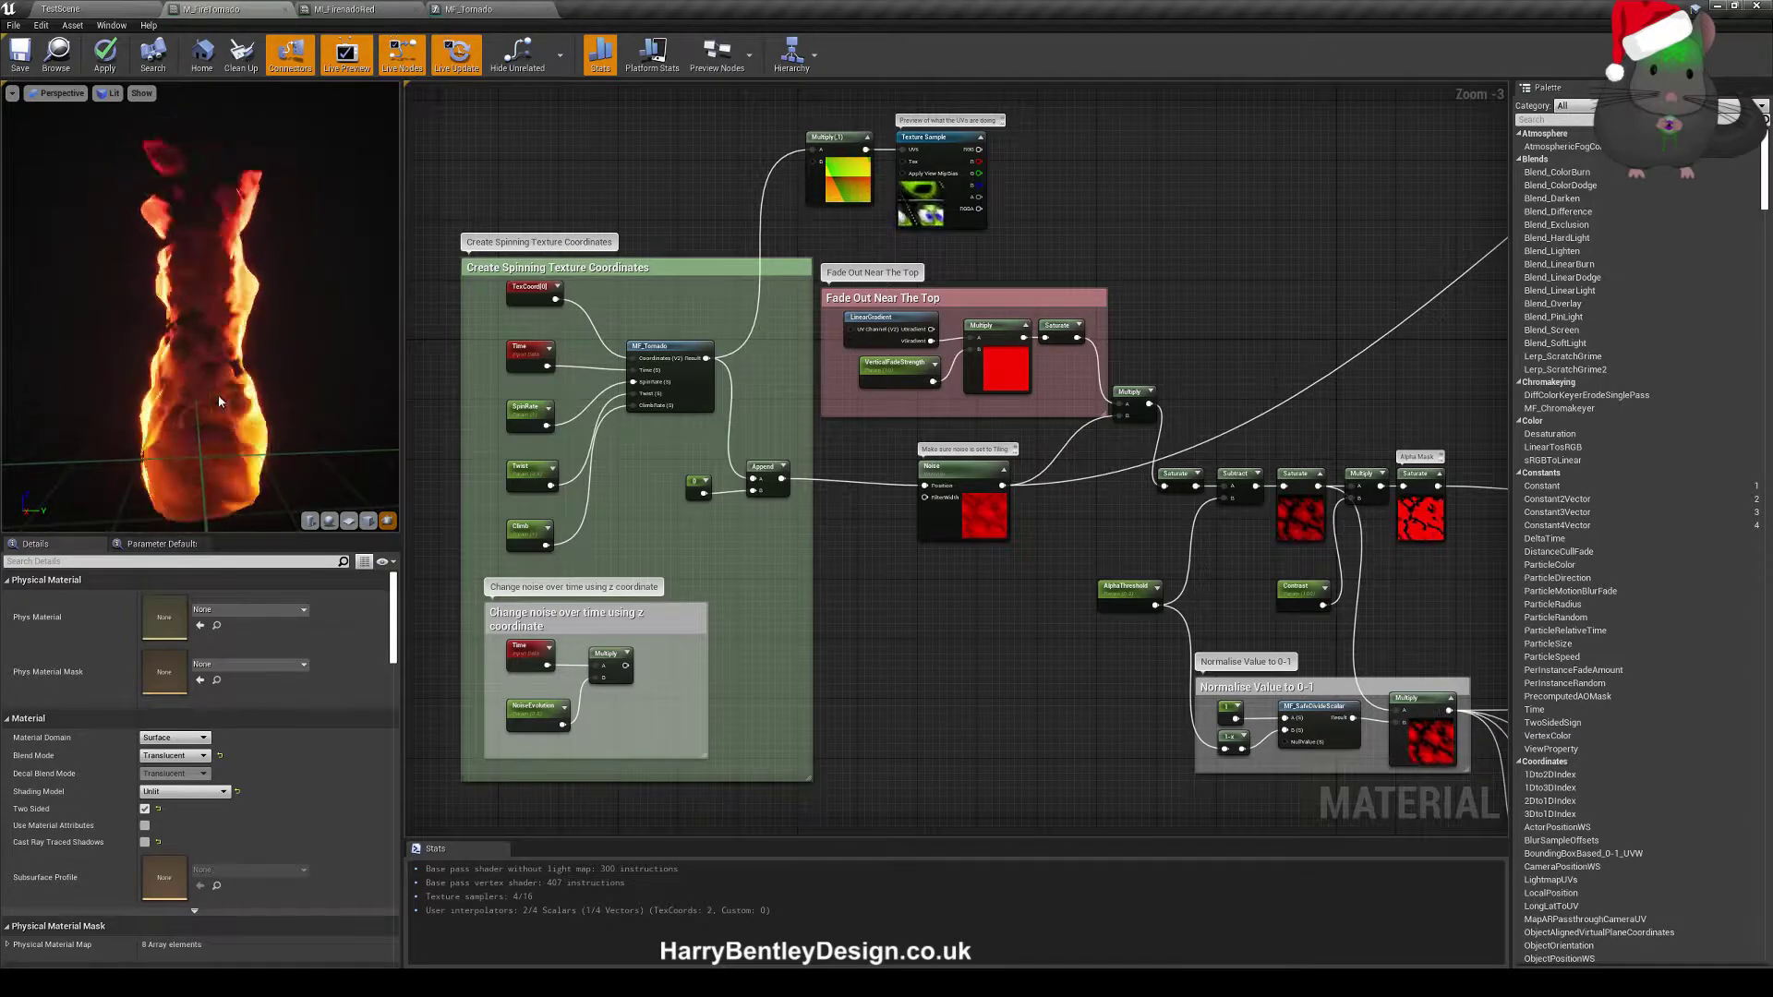
pyautogui.moveTo(173, 391); pyautogui.dragTo(207, 202)
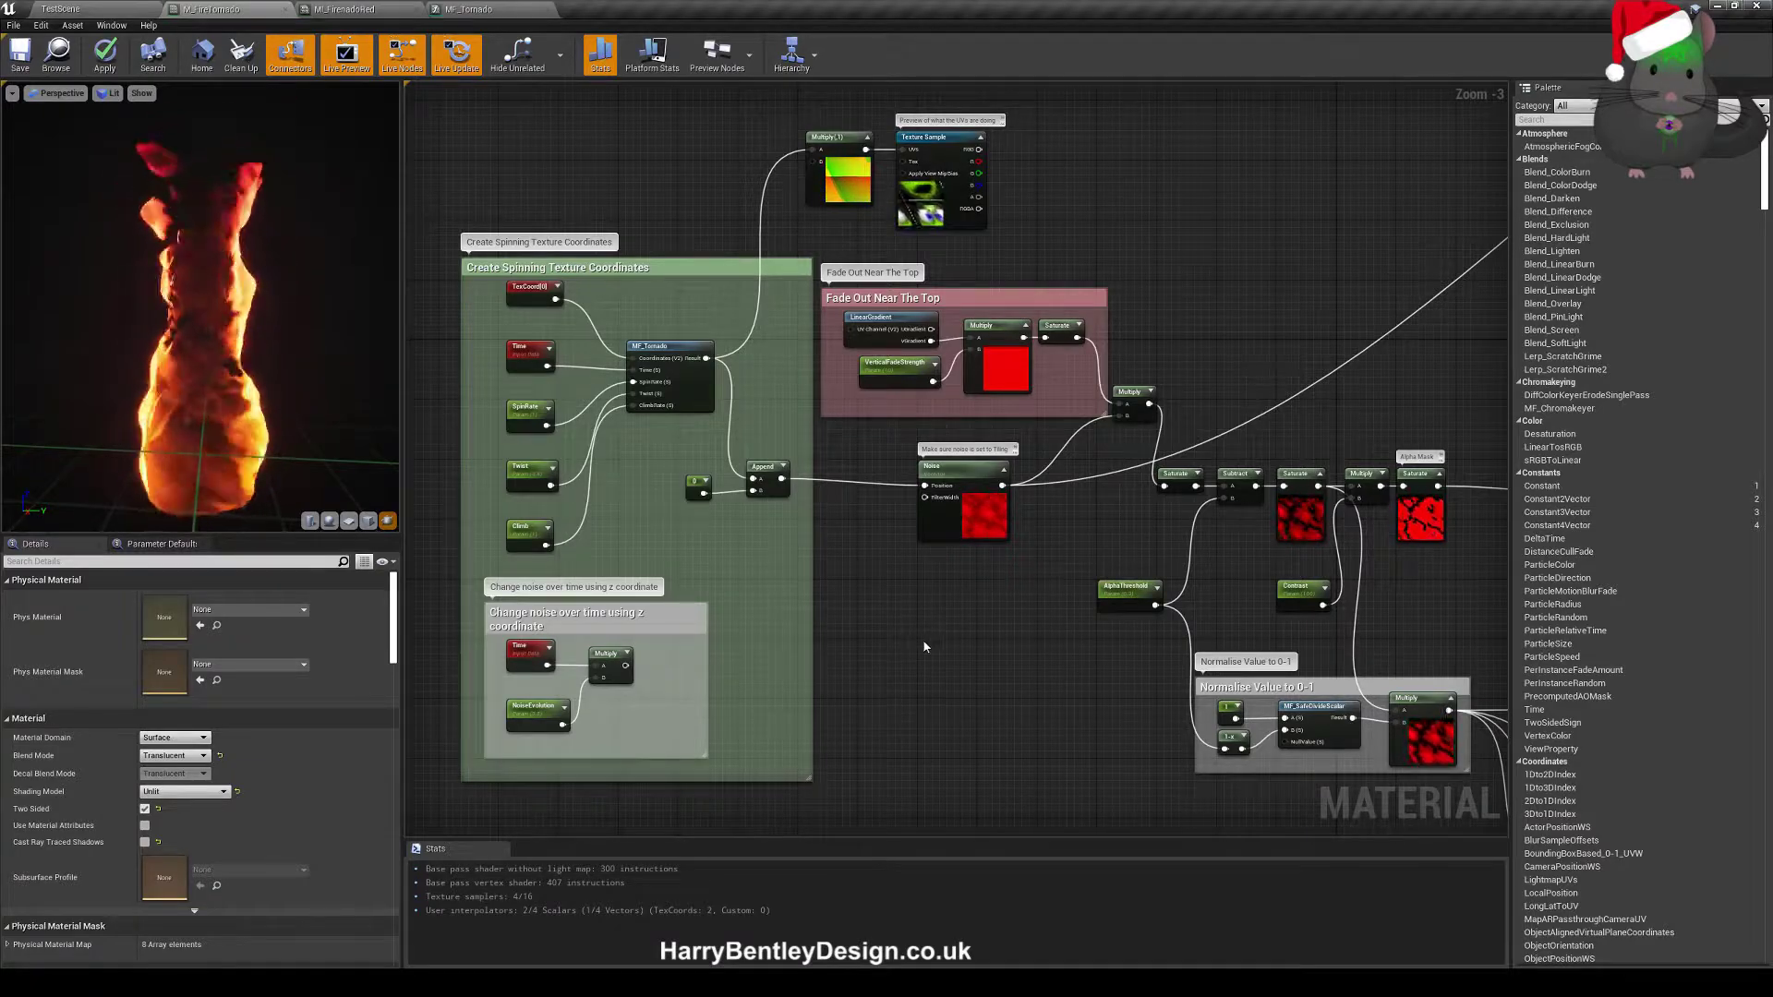
# - Switch the material preview mesh to a cube and examine how the noise pattern moves across its faces
pyautogui.click(368, 521)
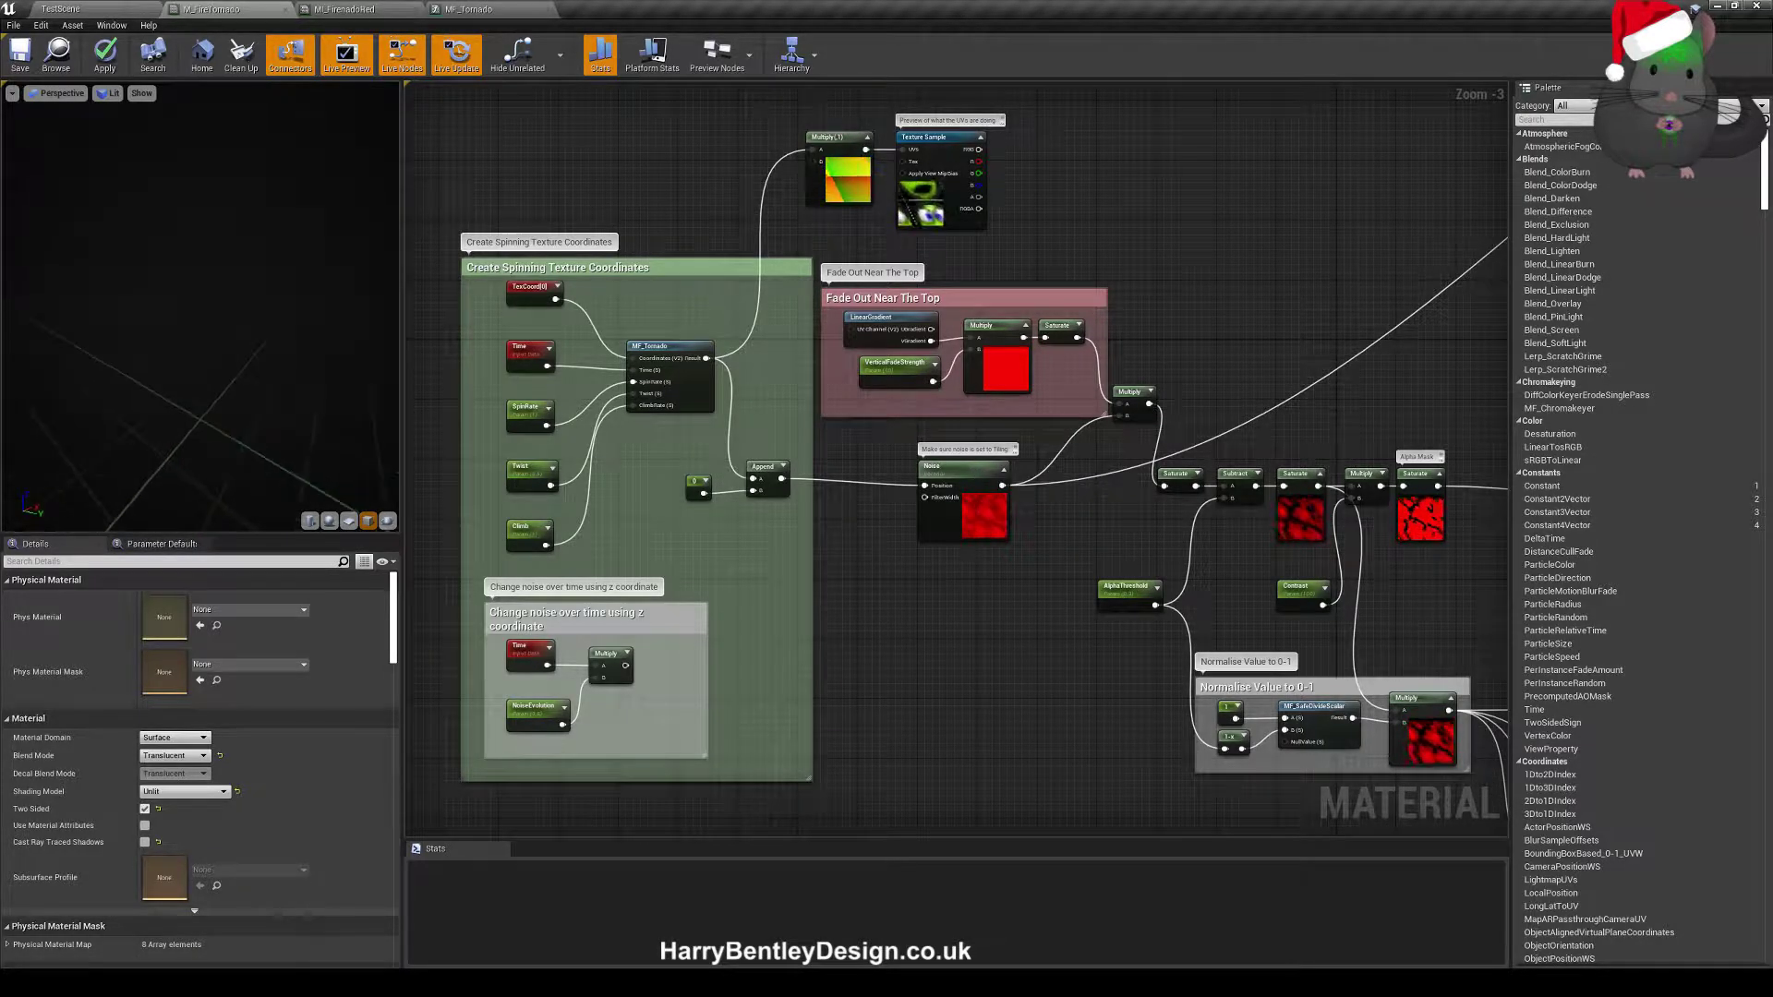
pyautogui.scroll(-5, 335, 355)
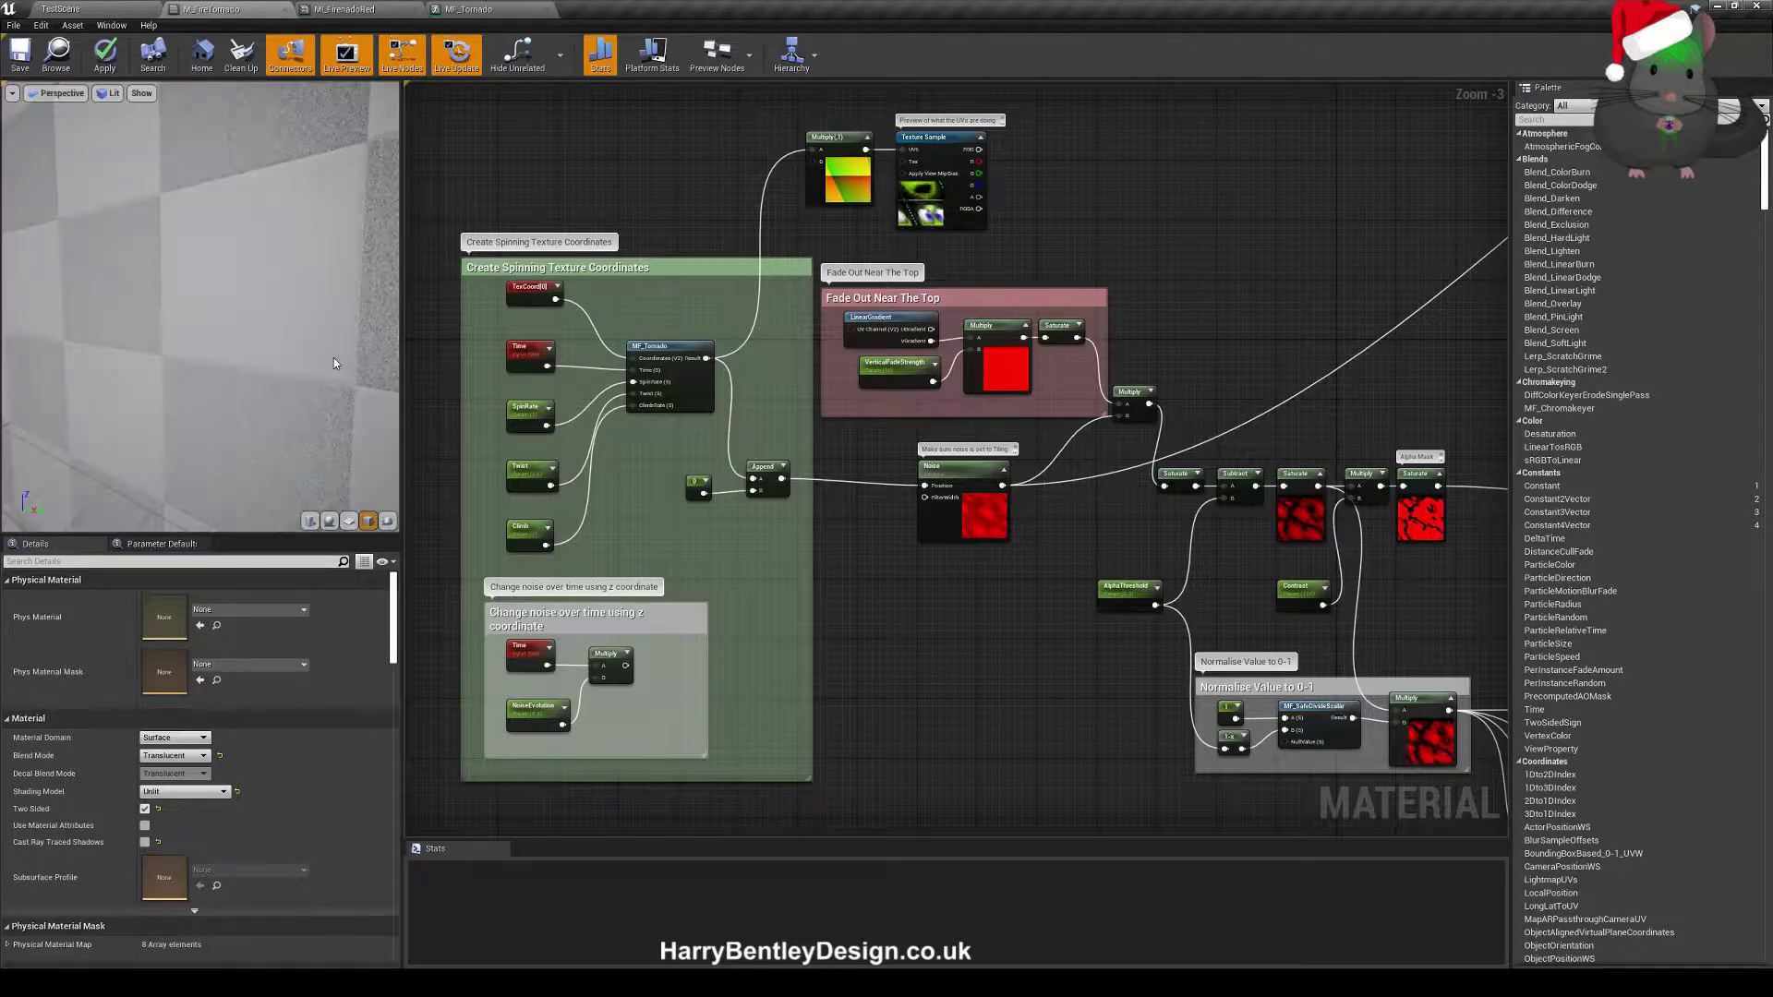
pyautogui.moveTo(336, 355); pyautogui.dragTo(277, 354)
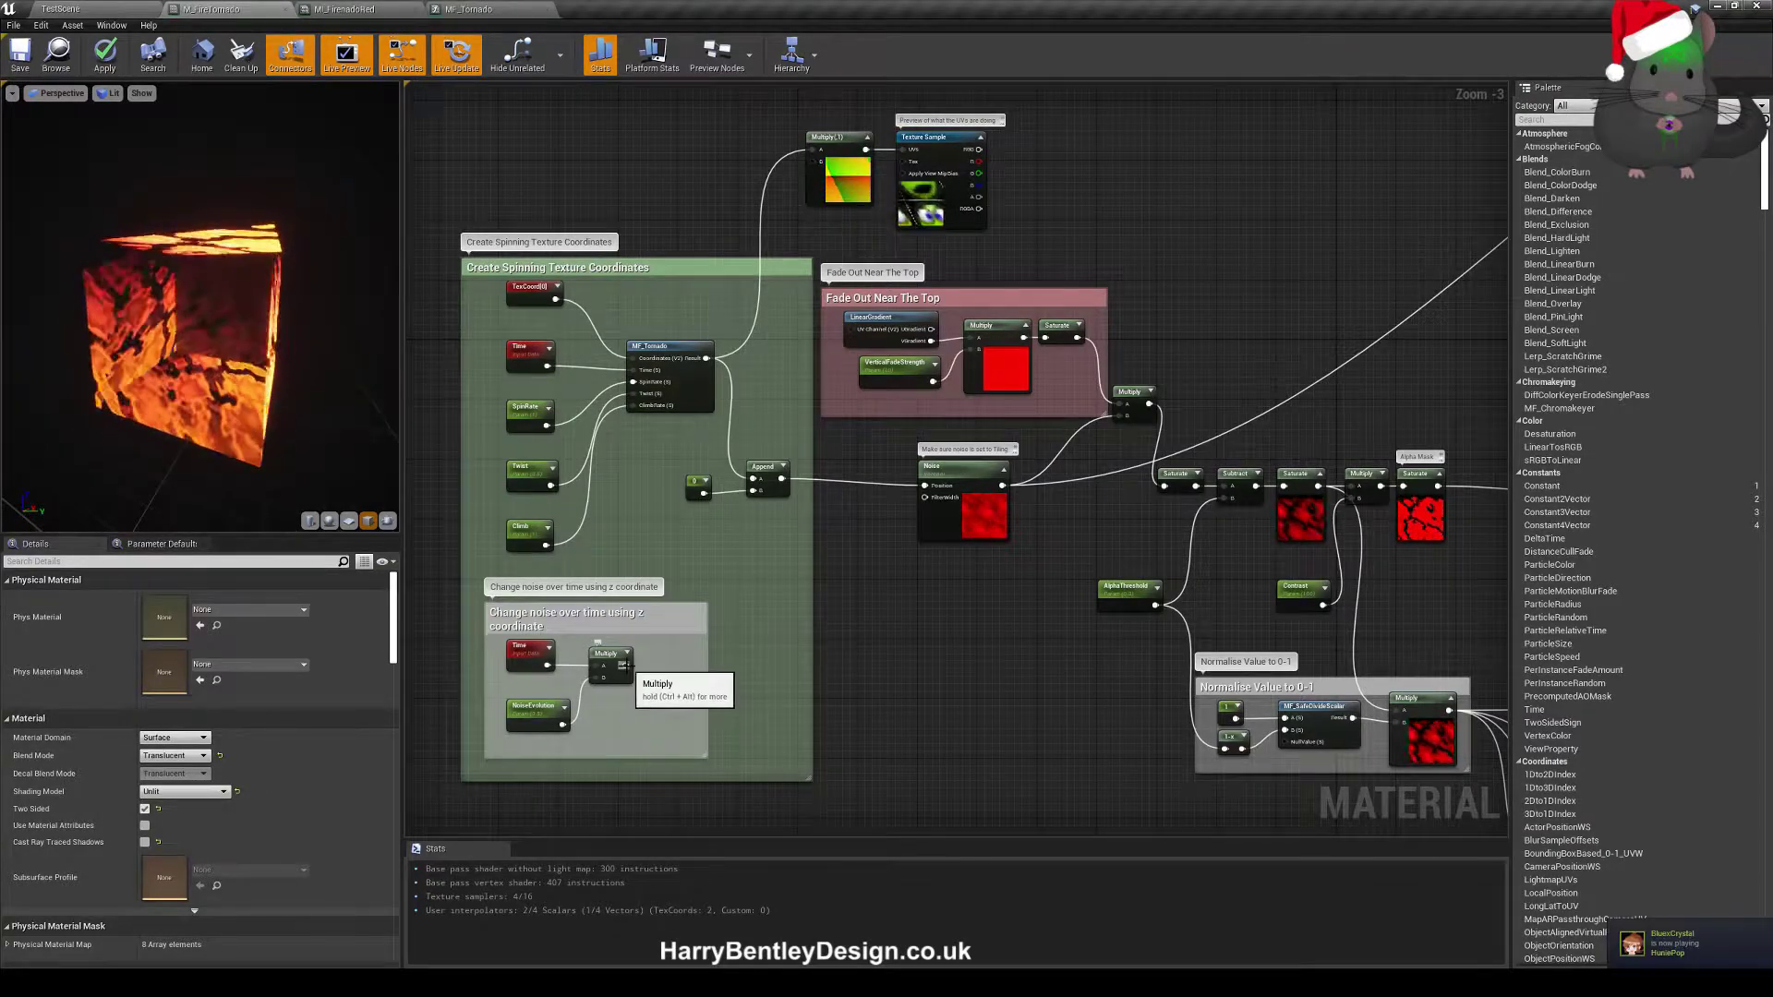
# - Reconnect the Multiply of the Change noise over time group to the Append node's B input and select the Noise node
pyautogui.moveTo(625, 665); pyautogui.dragTo(755, 491)
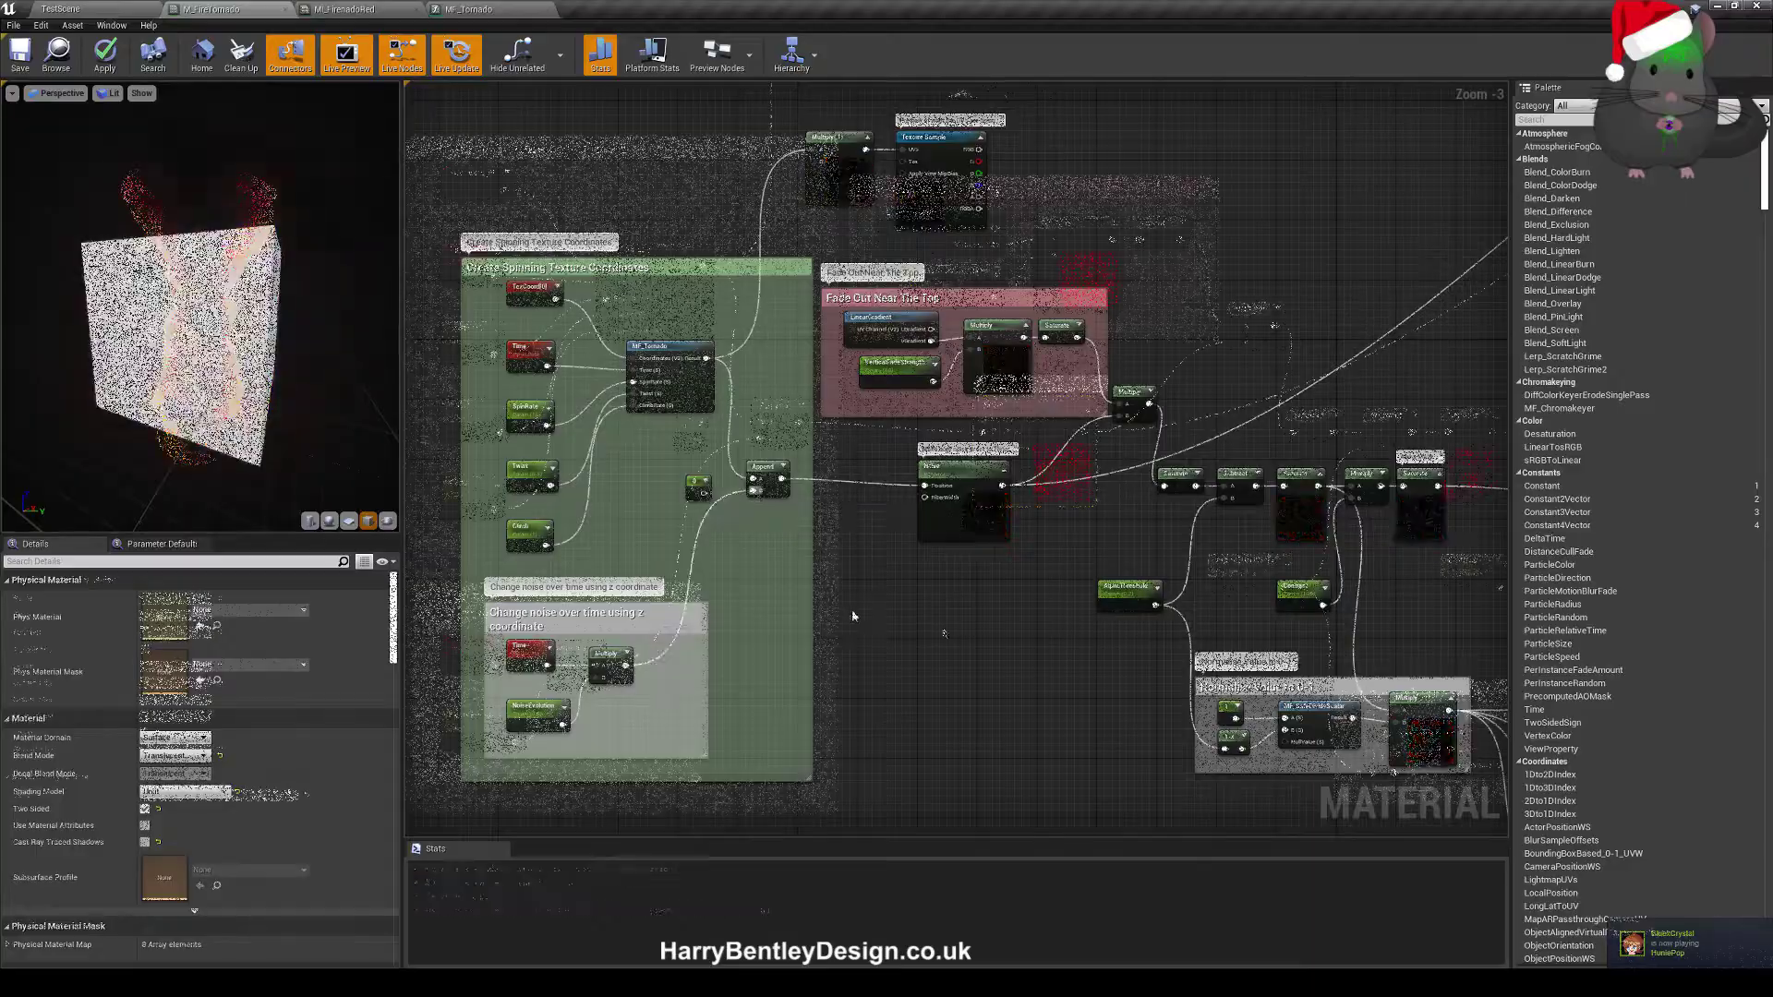
pyautogui.click(960, 467)
pyautogui.scroll(2, 945, 625)
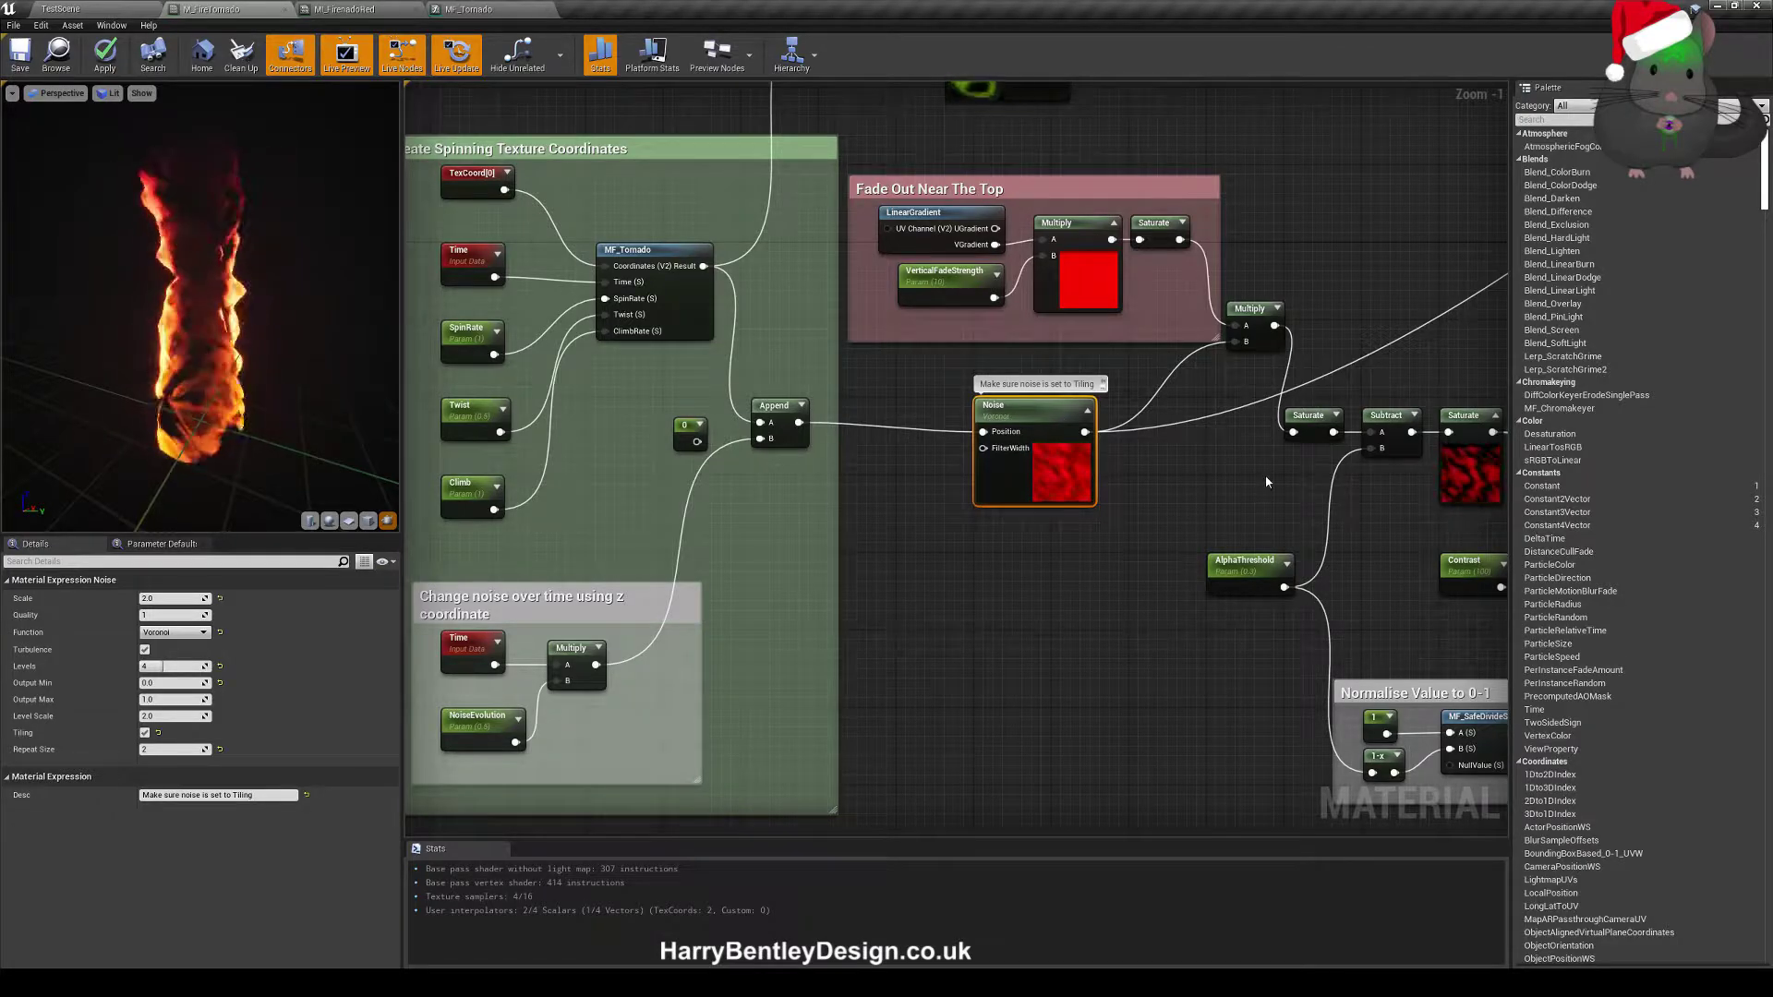
# - Trace the Fade Out Near The Top group and the Noise output into their shared Multiply and check the fade in the preview
pyautogui.moveTo(1266, 482); pyautogui.dragTo(833, 661, button='right')
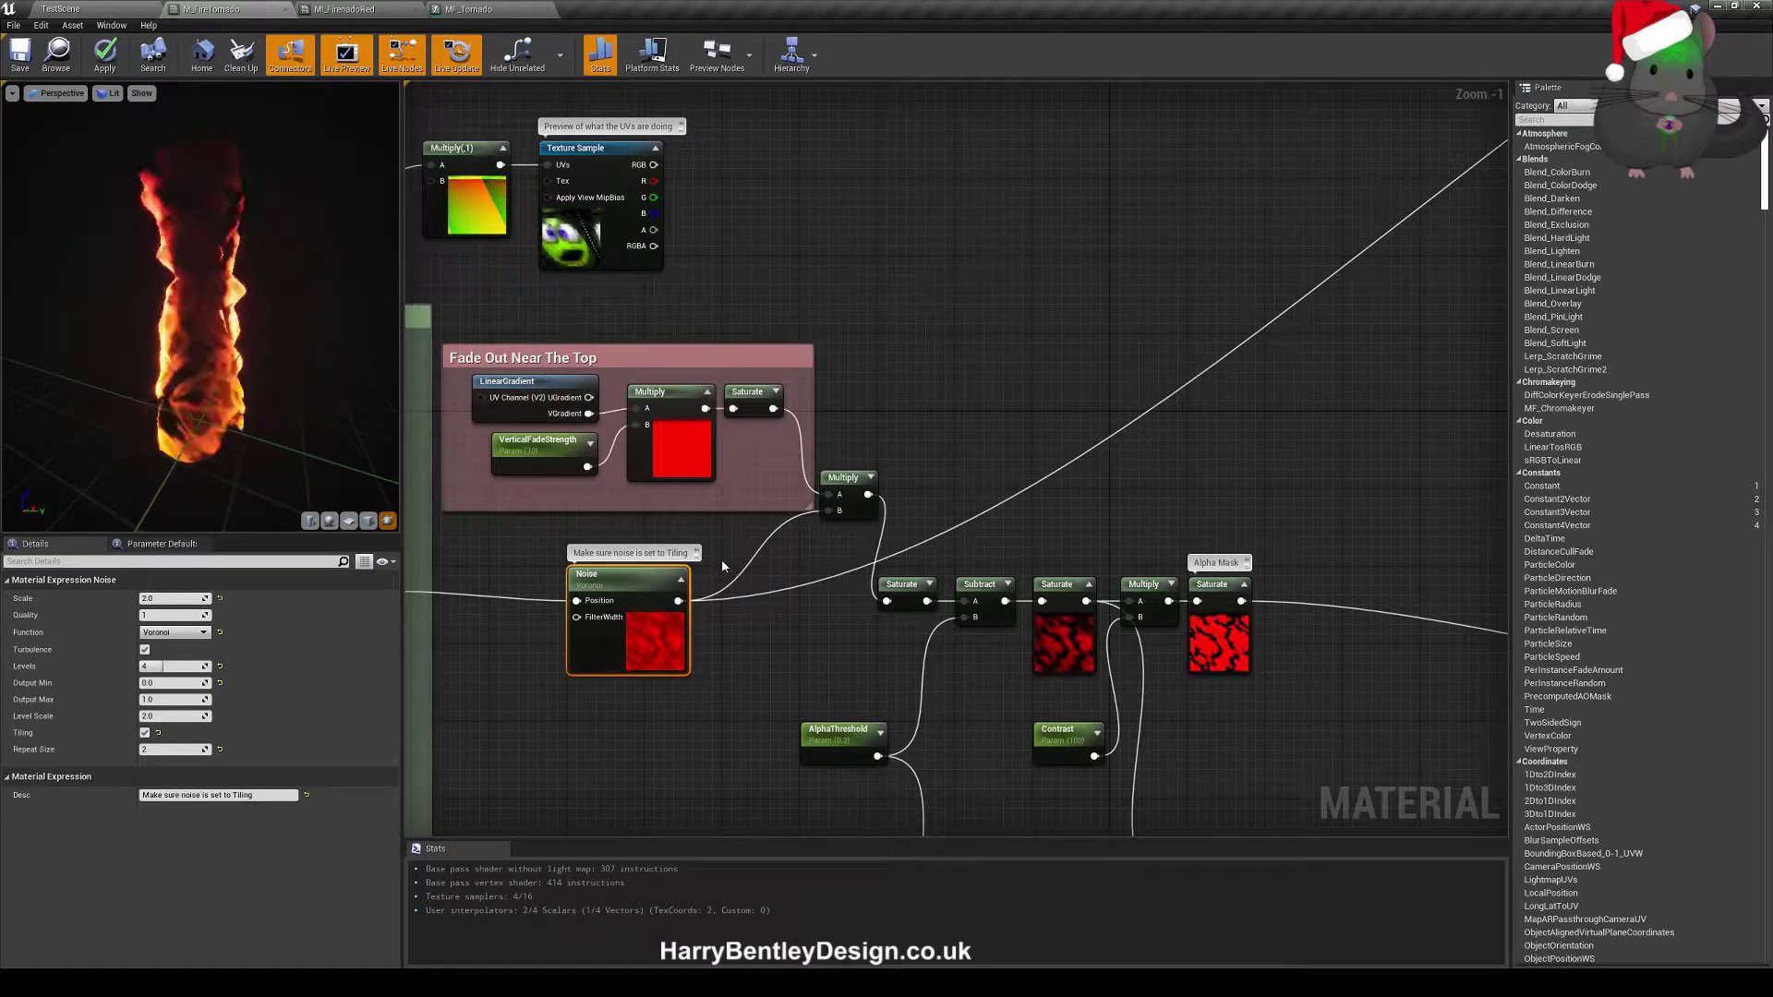
pyautogui.moveTo(762, 485); pyautogui.dragTo(723, 487, button='right')
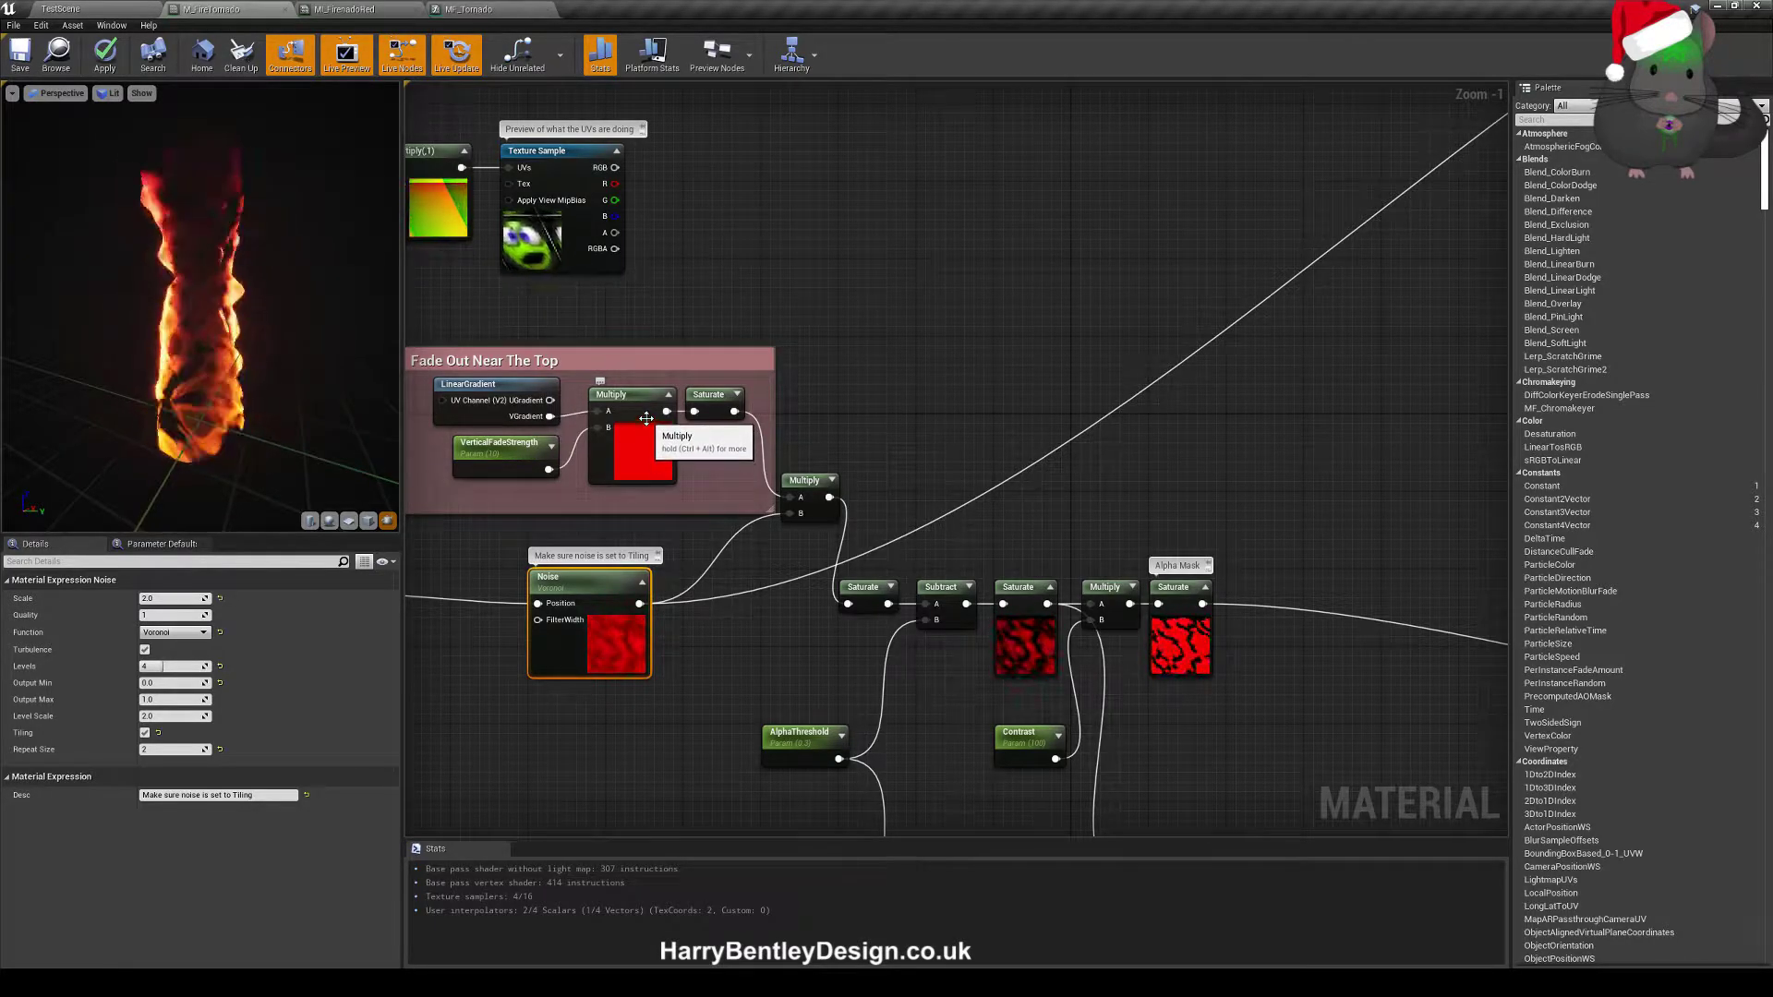
pyautogui.moveTo(797, 638); pyautogui.dragTo(678, 536, button='right')
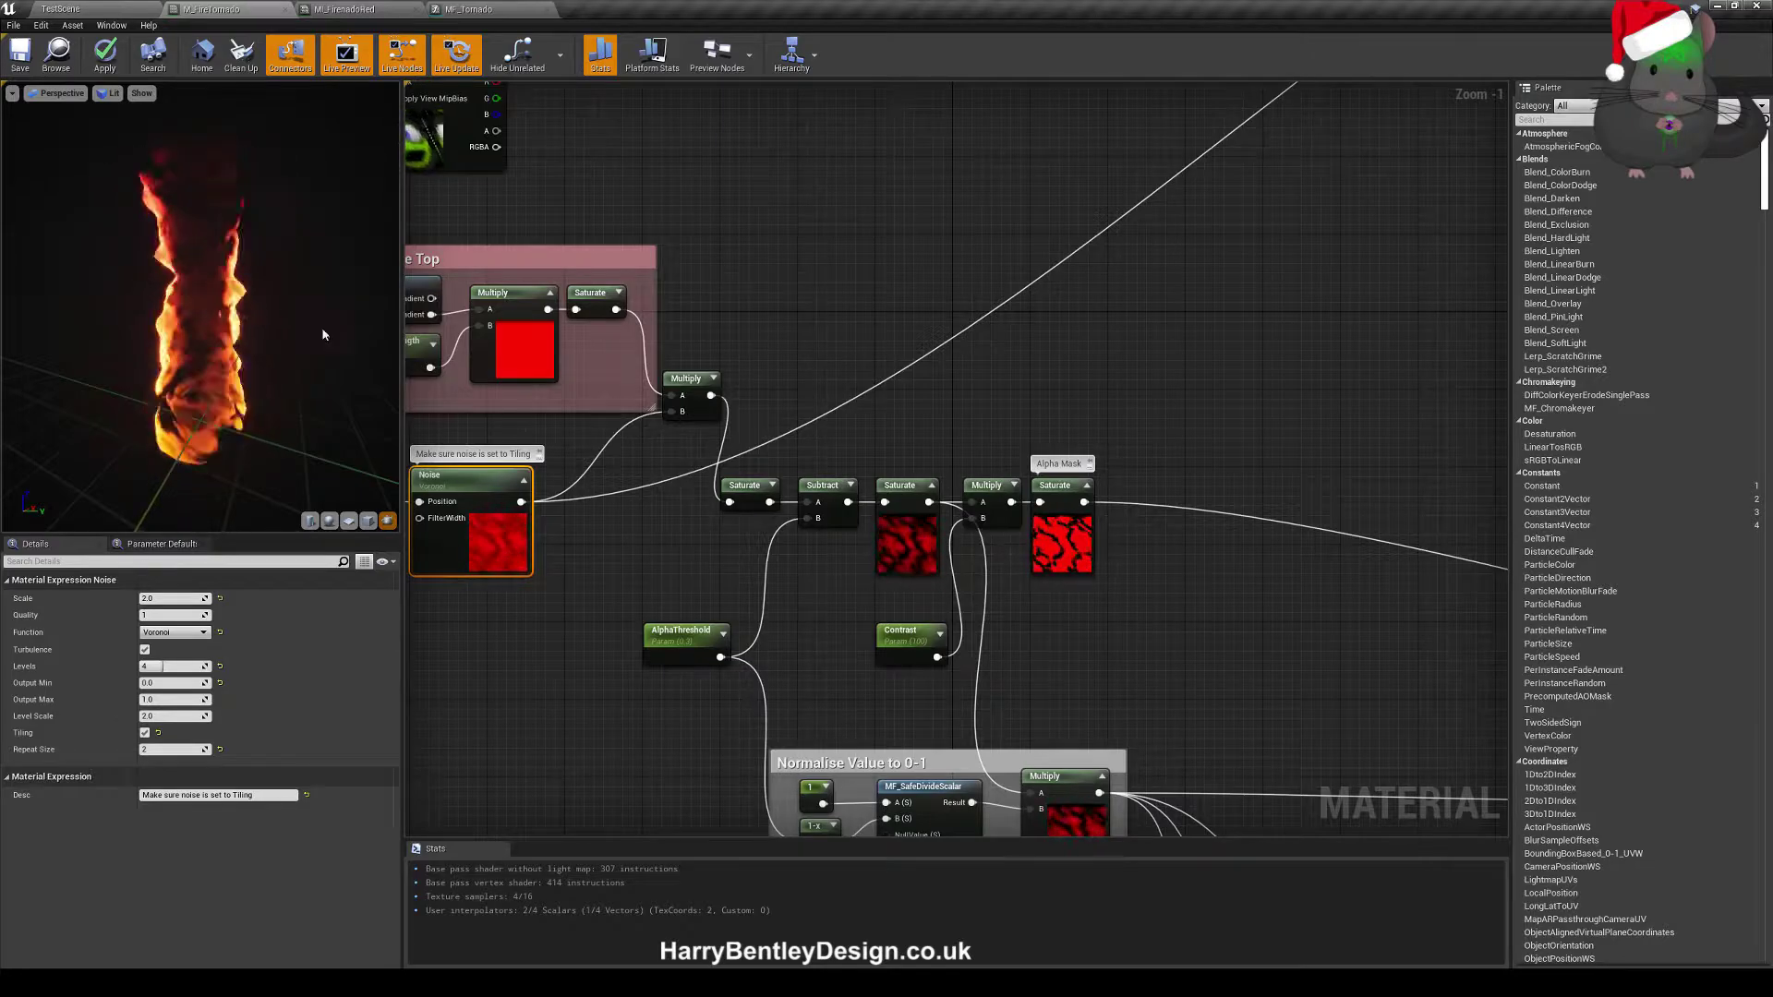
pyautogui.moveTo(203, 458)
pyautogui.mouseDown()
pyautogui.moveTo(203, 401)
pyautogui.moveTo(164, 410)
pyautogui.moveTo(180, 456)
pyautogui.moveTo(202, 430)
pyautogui.mouseUp()
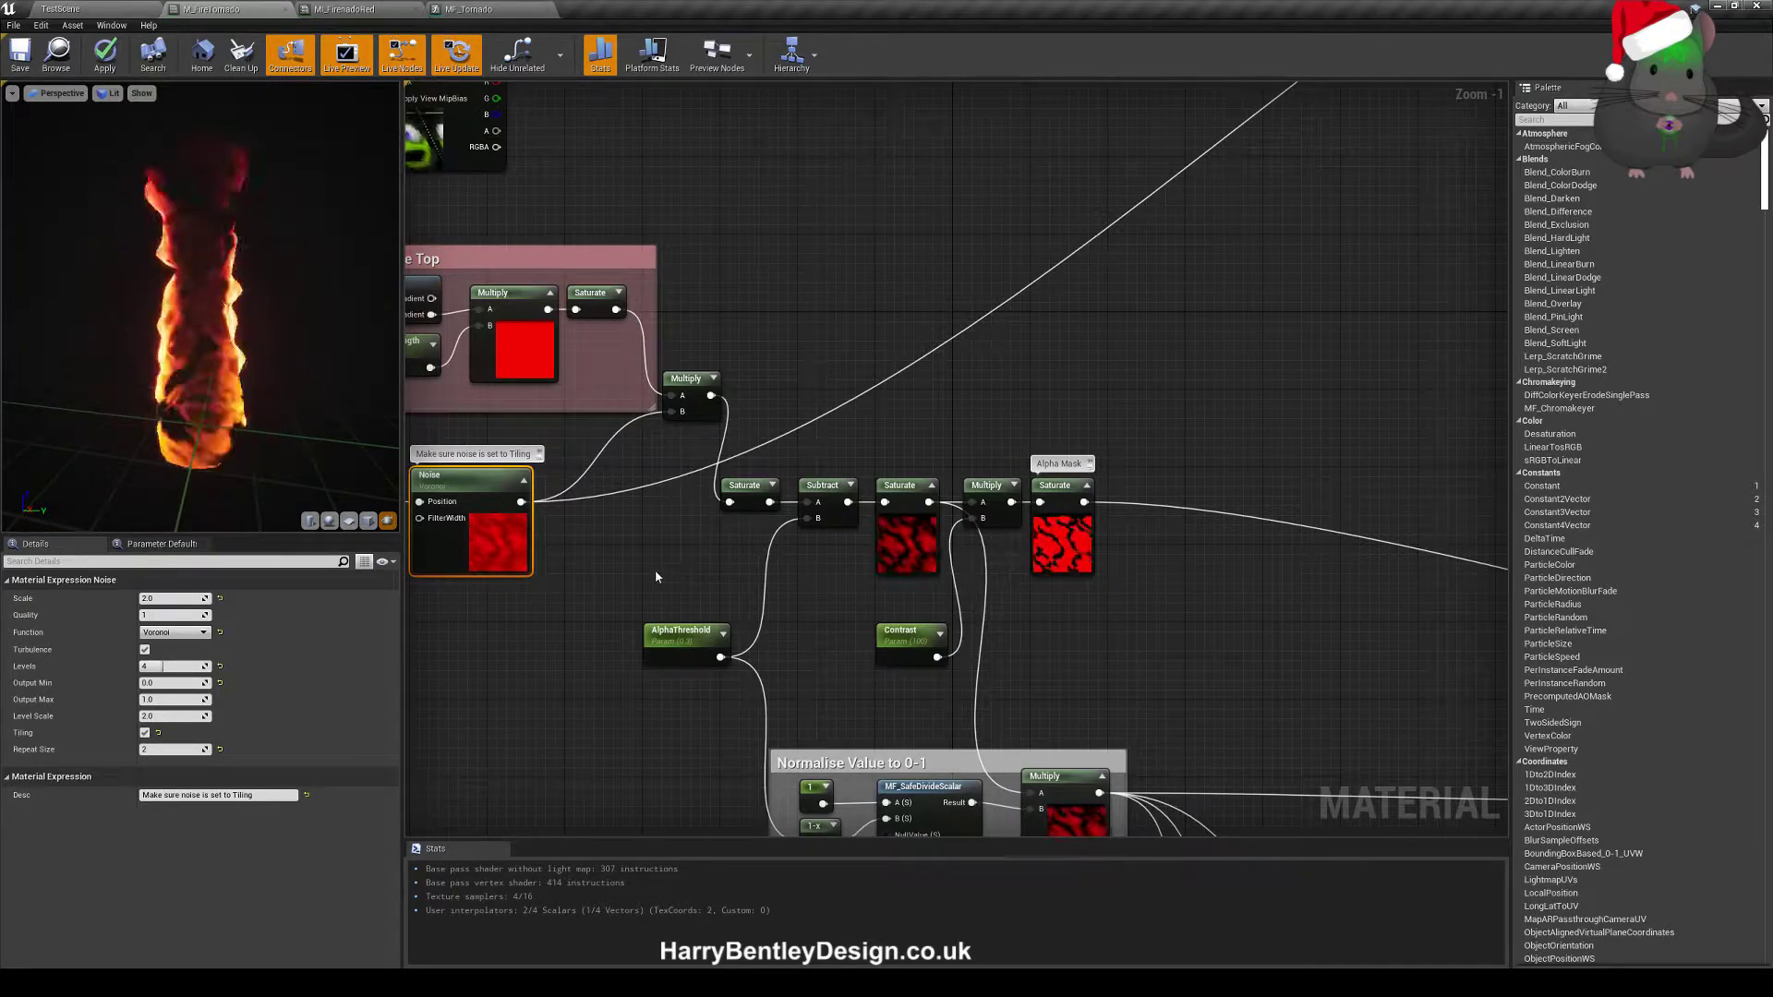
pyautogui.moveTo(547, 451); pyautogui.dragTo(590, 455, button='right')
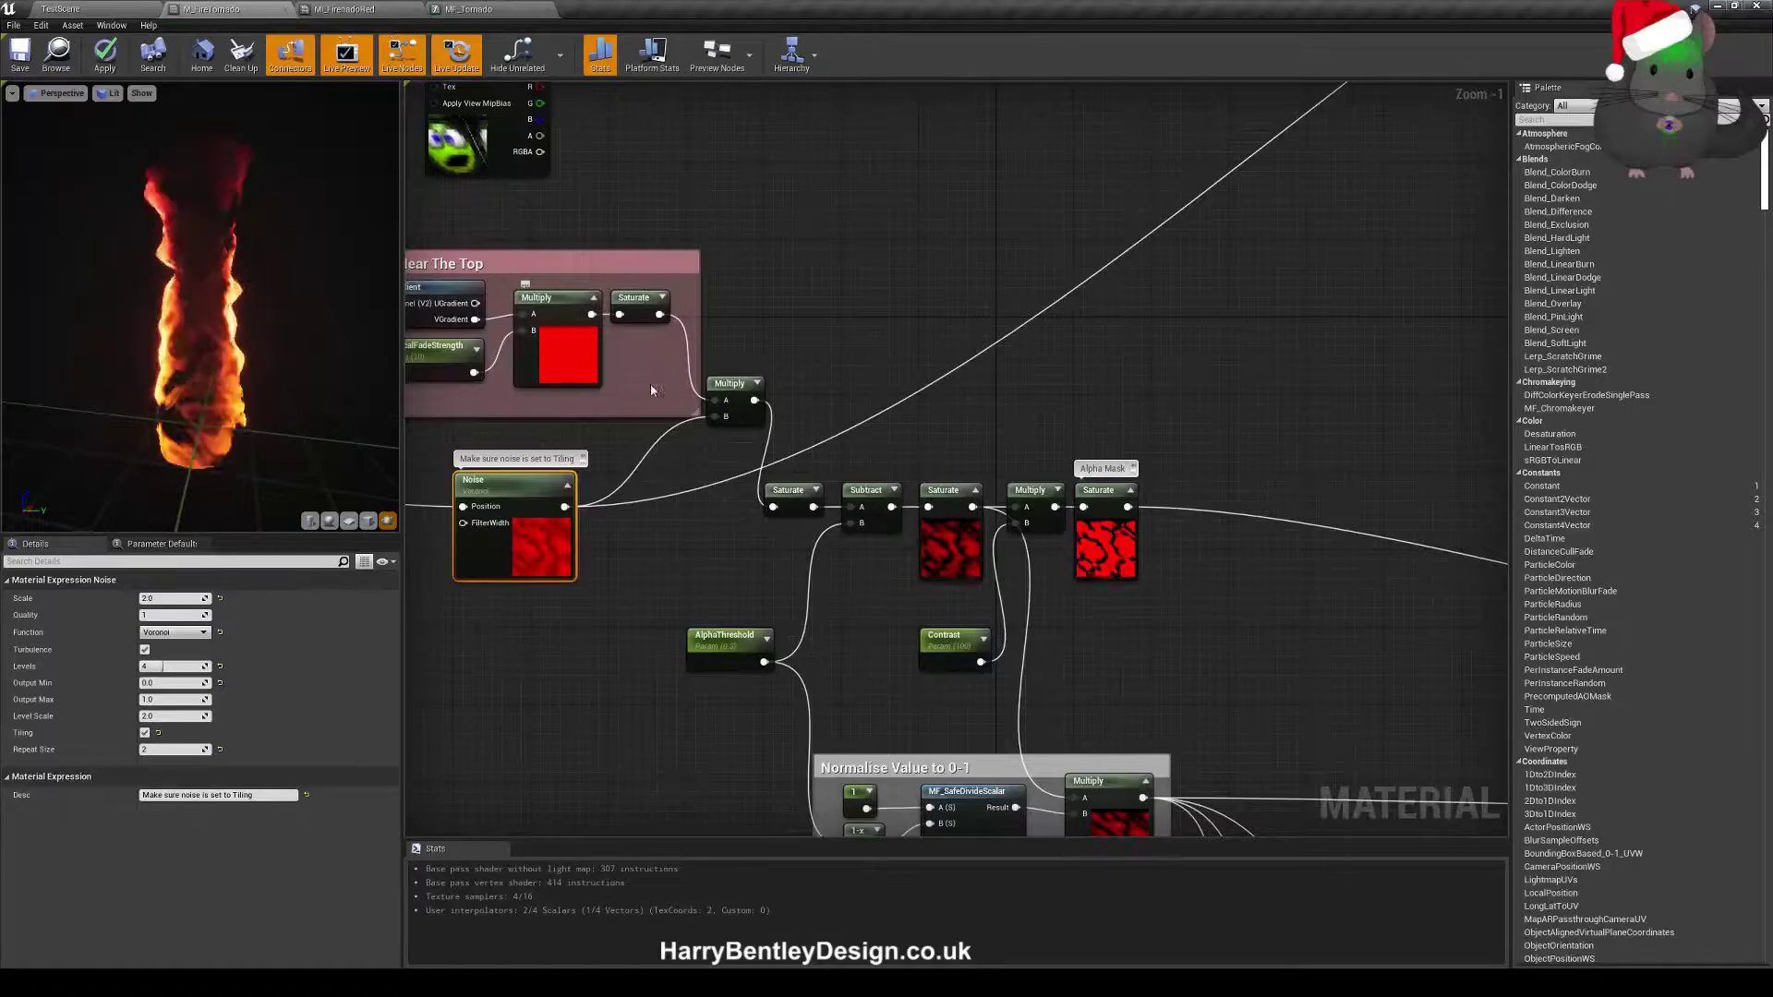
pyautogui.moveTo(920, 524); pyautogui.dragTo(992, 469, button='right')
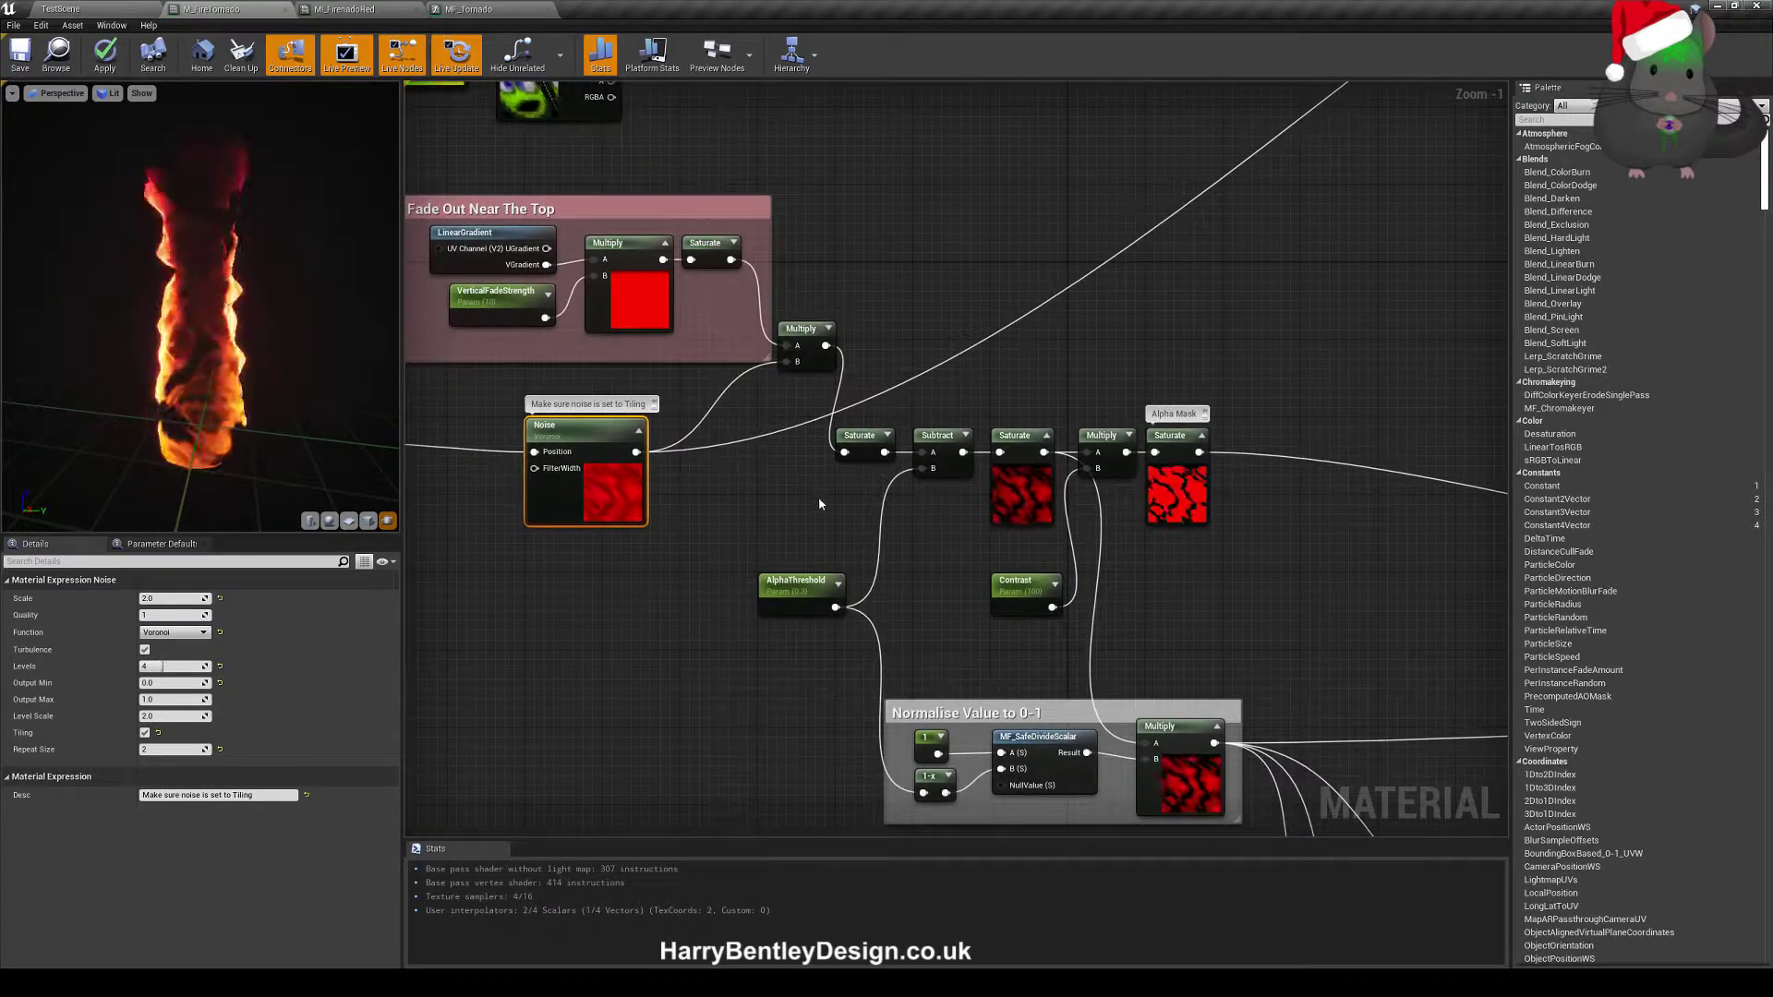
# - Follow the shared Multiply into the first Saturate node of the alpha mask chain and inspect that node
pyautogui.moveTo(526, 455); pyautogui.dragTo(419, 424, button='right')
pyautogui.click(629, 474)
pyautogui.moveTo(630, 474); pyautogui.dragTo(571, 475, button='right')
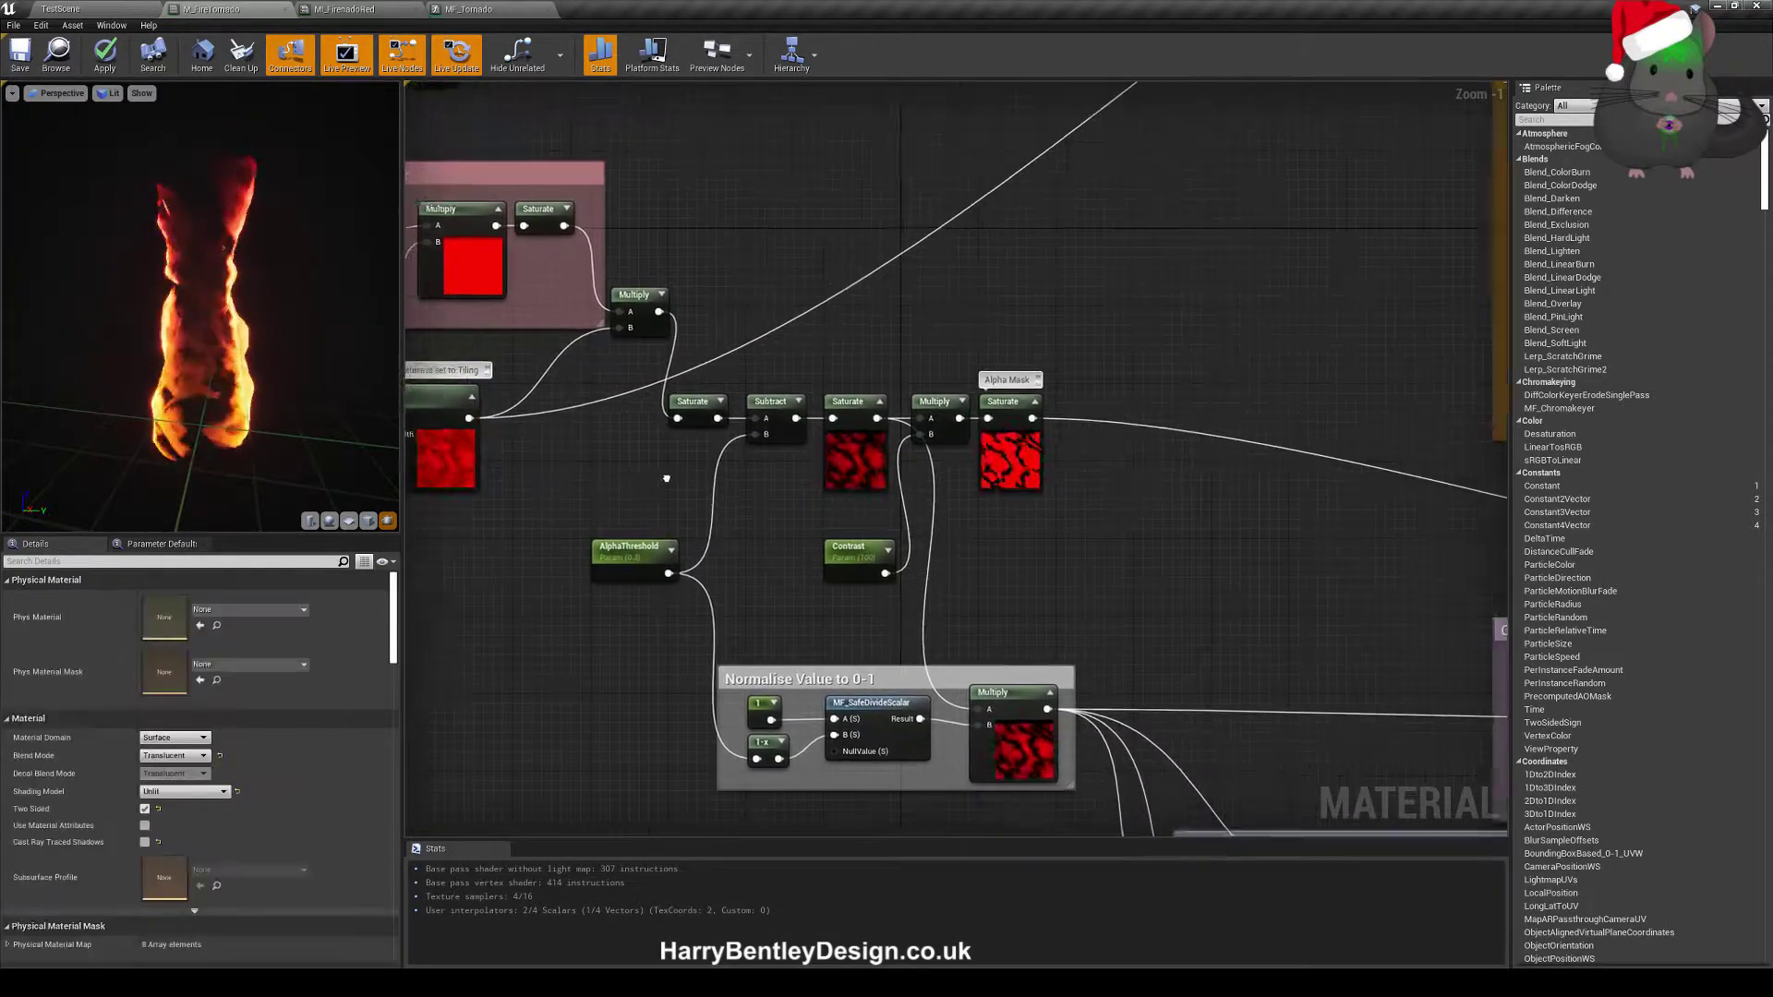
pyautogui.click(687, 407)
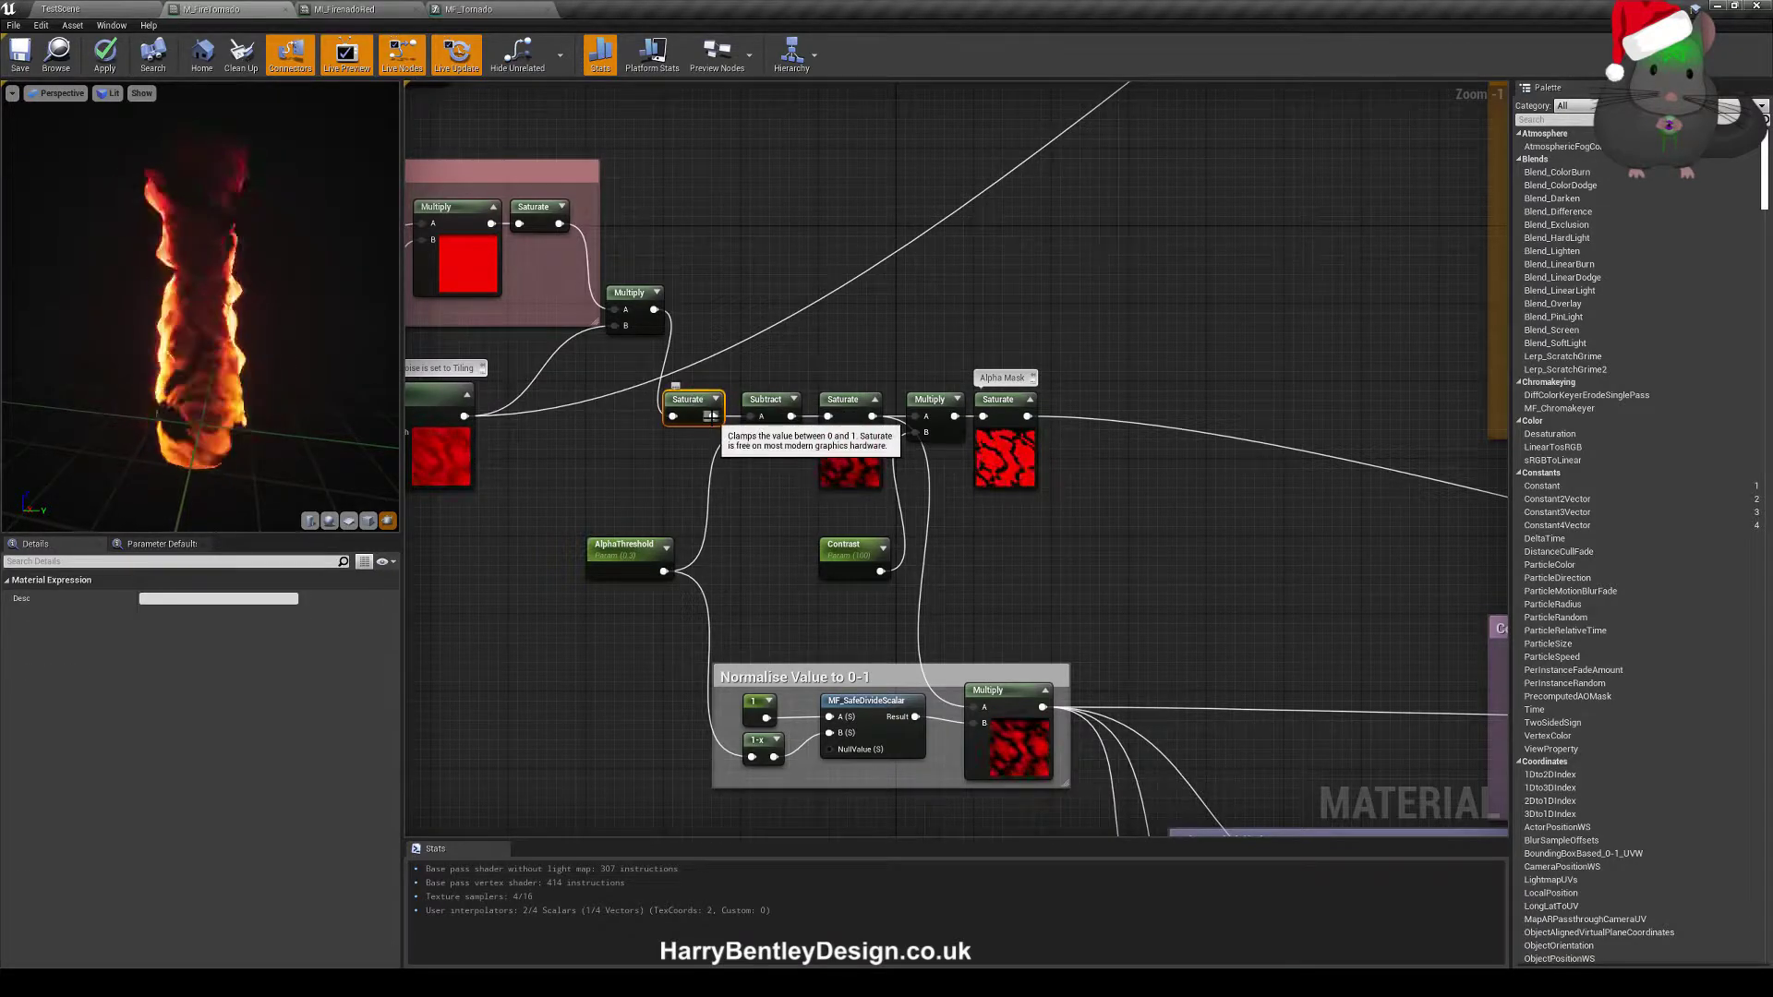
pyautogui.click(938, 573)
# - Inspect the AlphaThreshold parameter and compare the Noise output with the Subtract and Saturate nodes it feeds
pyautogui.moveTo(988, 570); pyautogui.dragTo(905, 548, button='right')
pyautogui.click(543, 549)
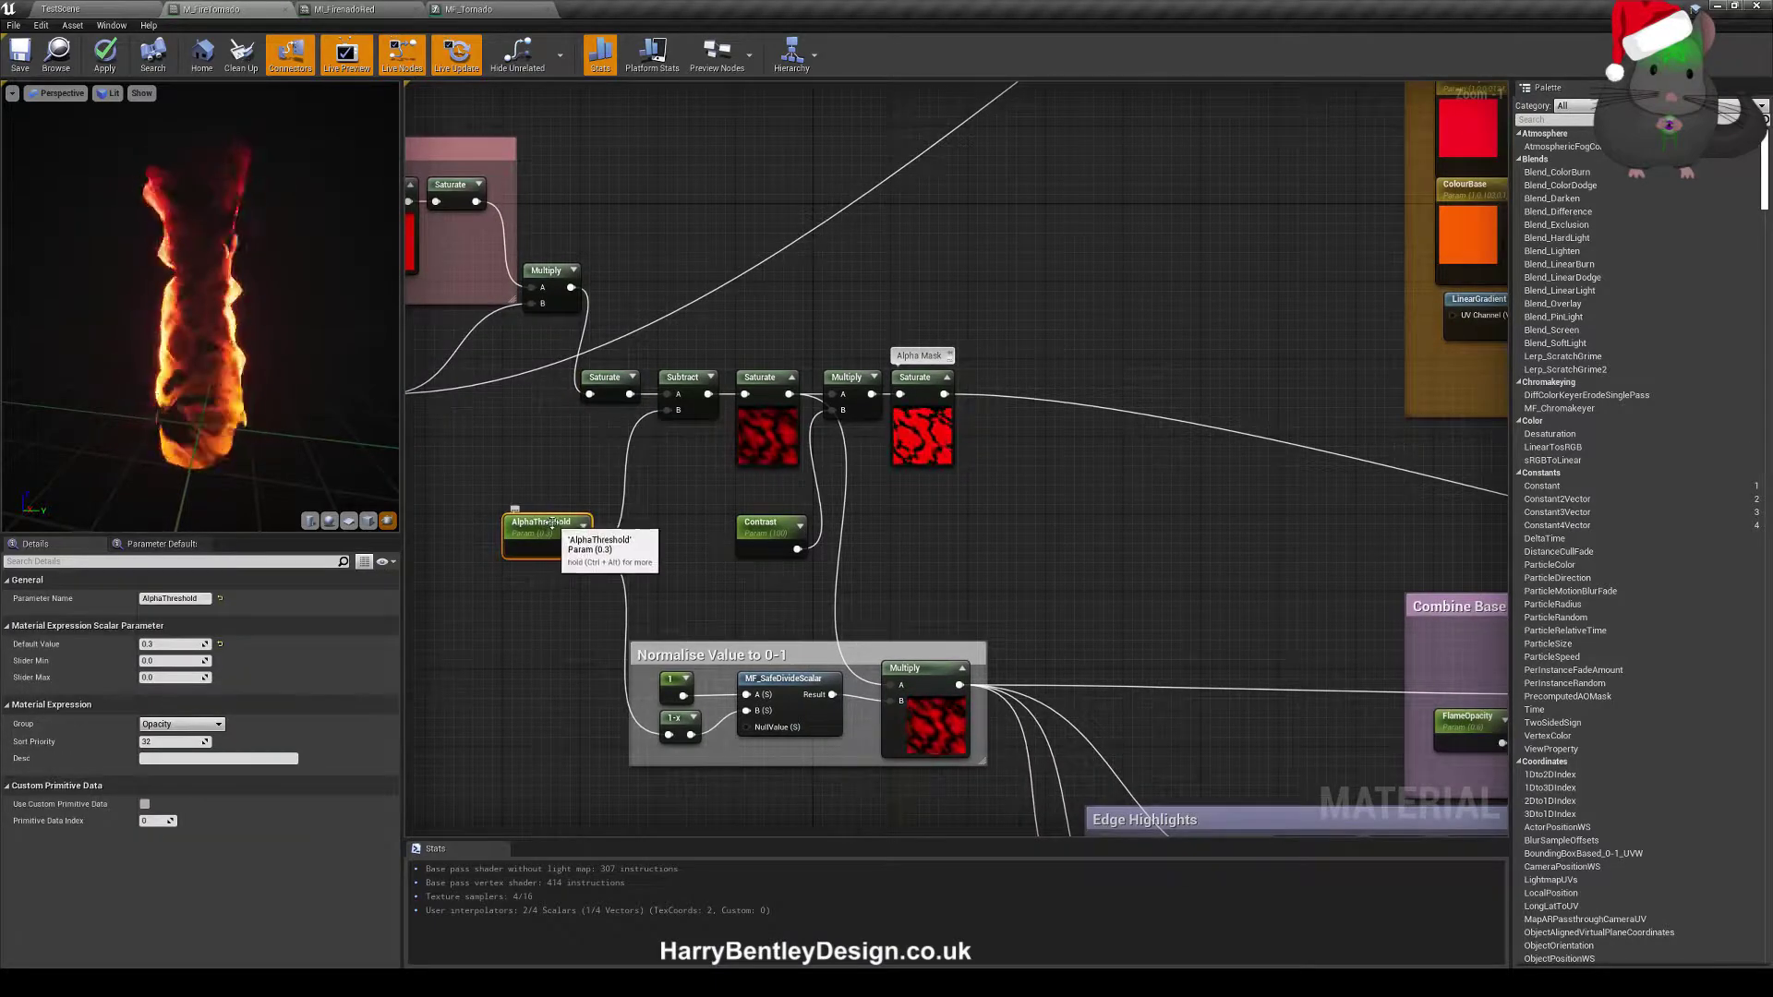
pyautogui.click(676, 488)
pyautogui.moveTo(676, 488); pyautogui.dragTo(801, 485, button='right')
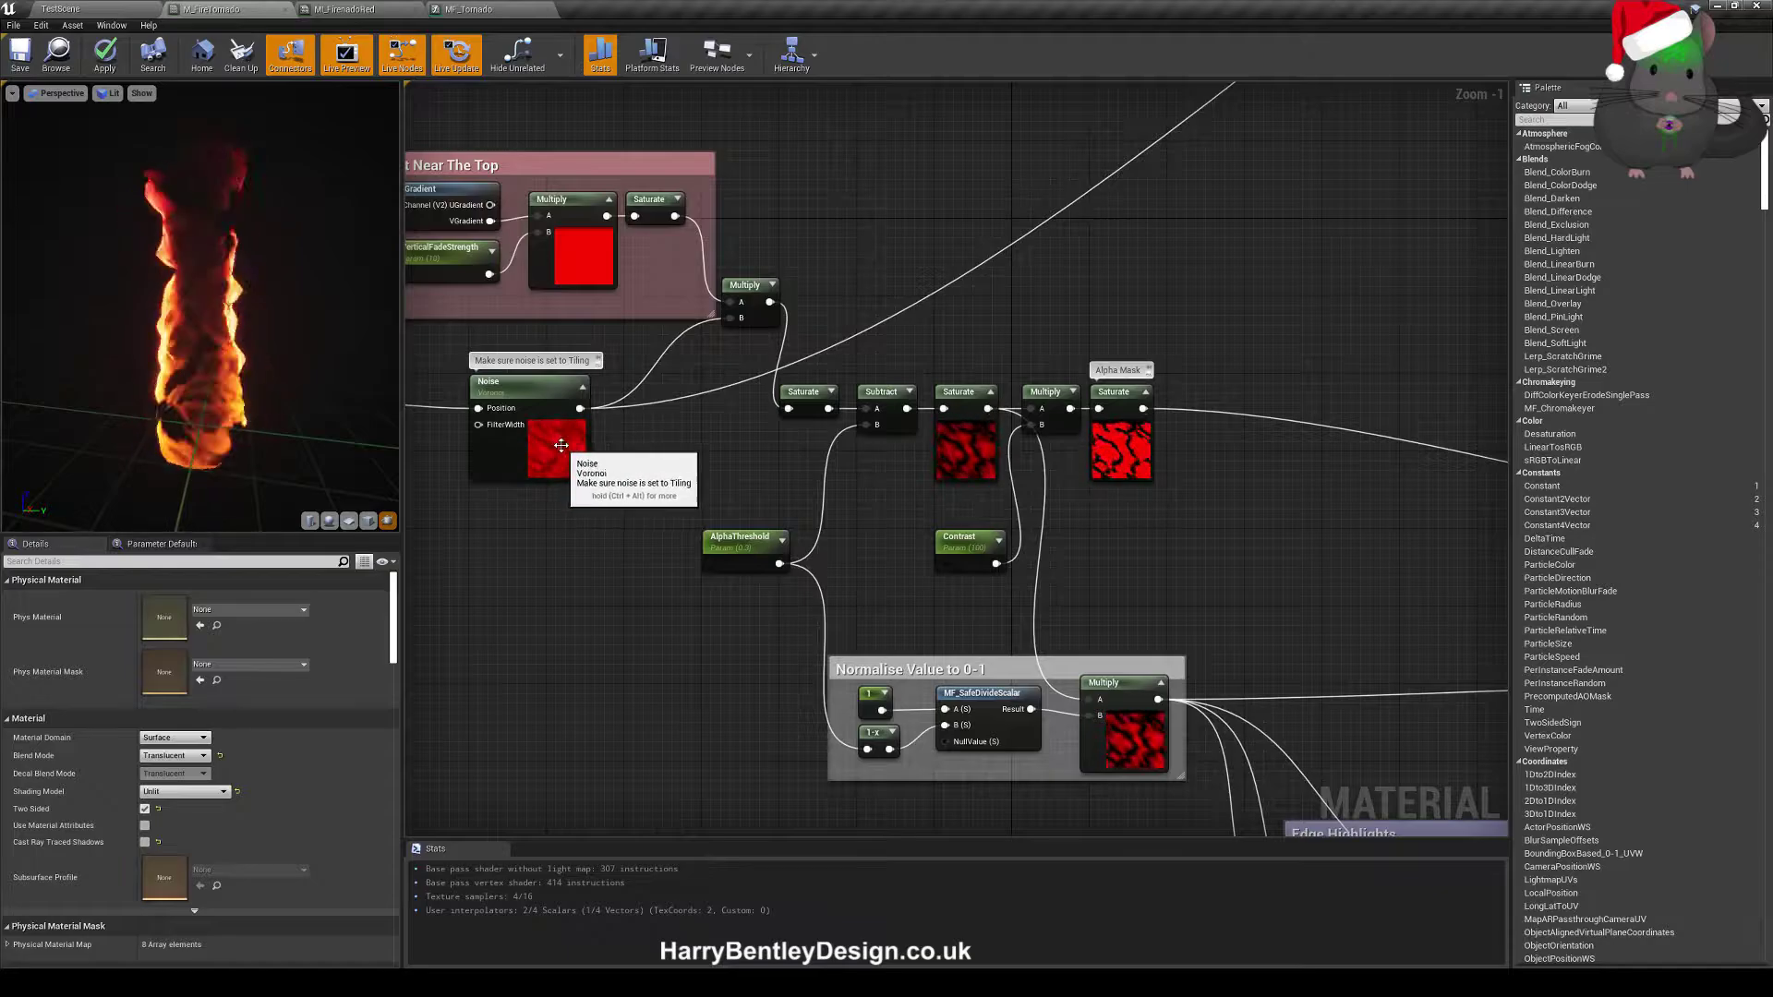
pyautogui.moveTo(923, 457); pyautogui.dragTo(860, 455, button='right')
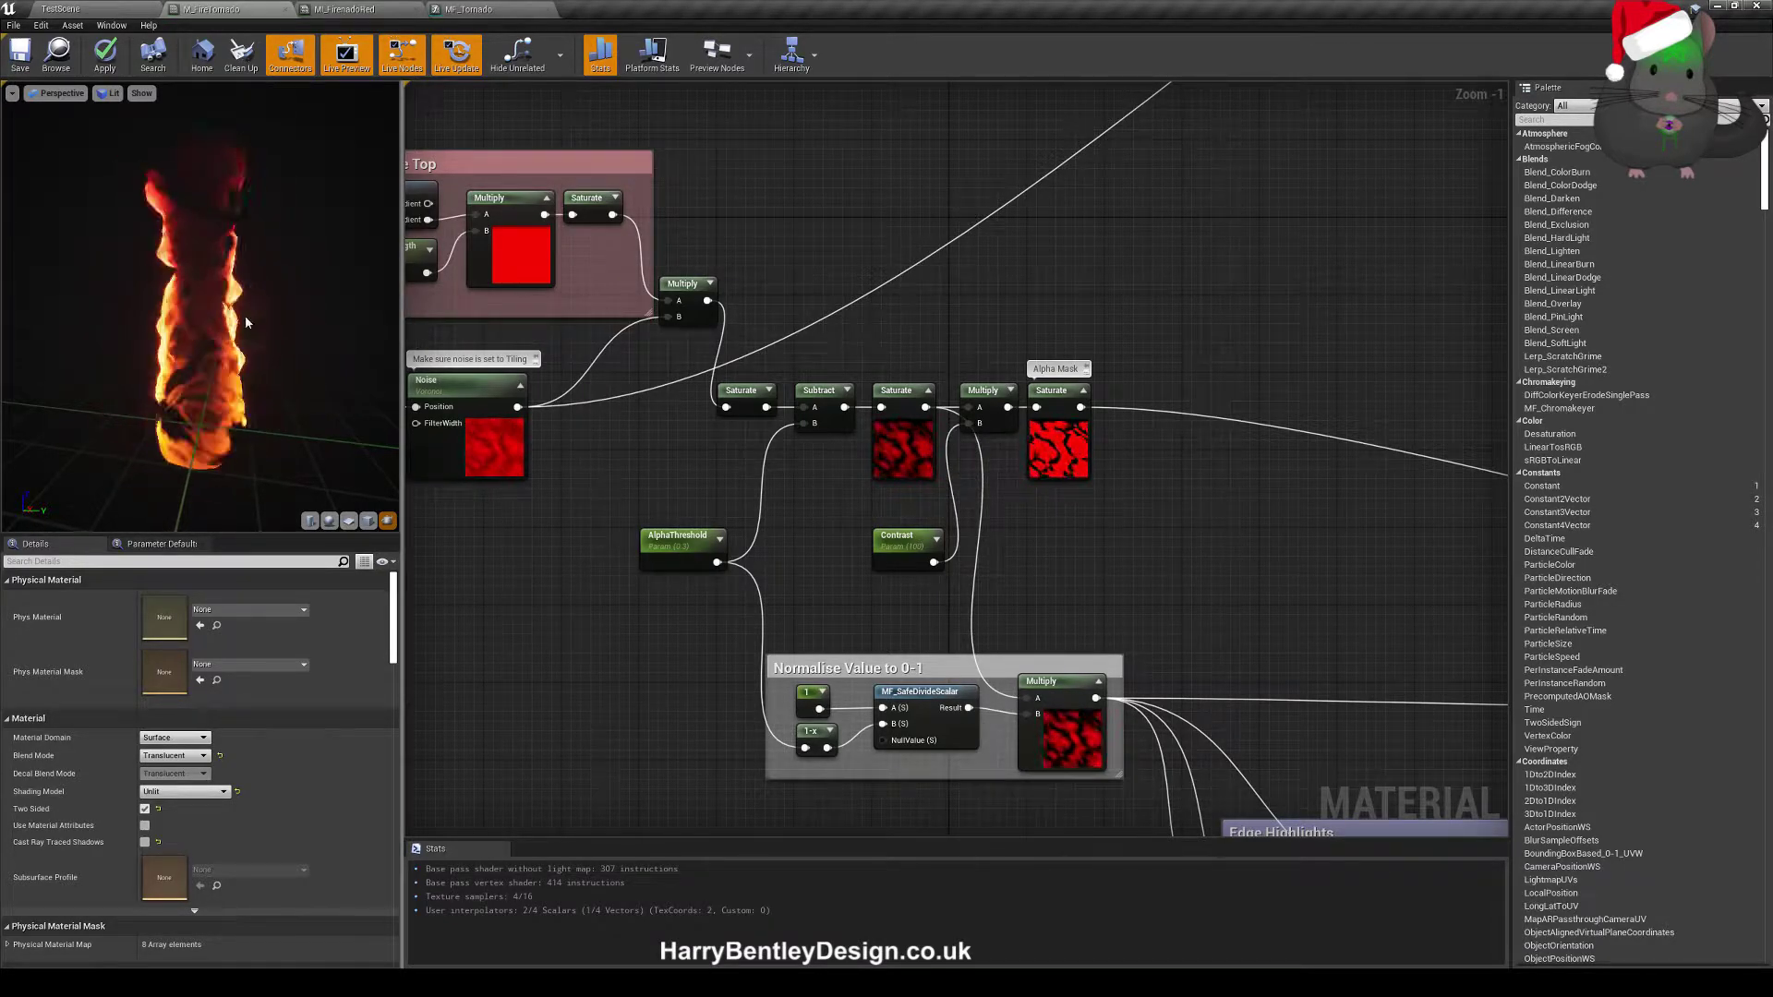
# - Examine the Contrast parameter and the Normalise Value to 0-1 group, then trace the chain back to the first Saturate node
pyautogui.moveTo(765, 494); pyautogui.dragTo(596, 451, button='right')
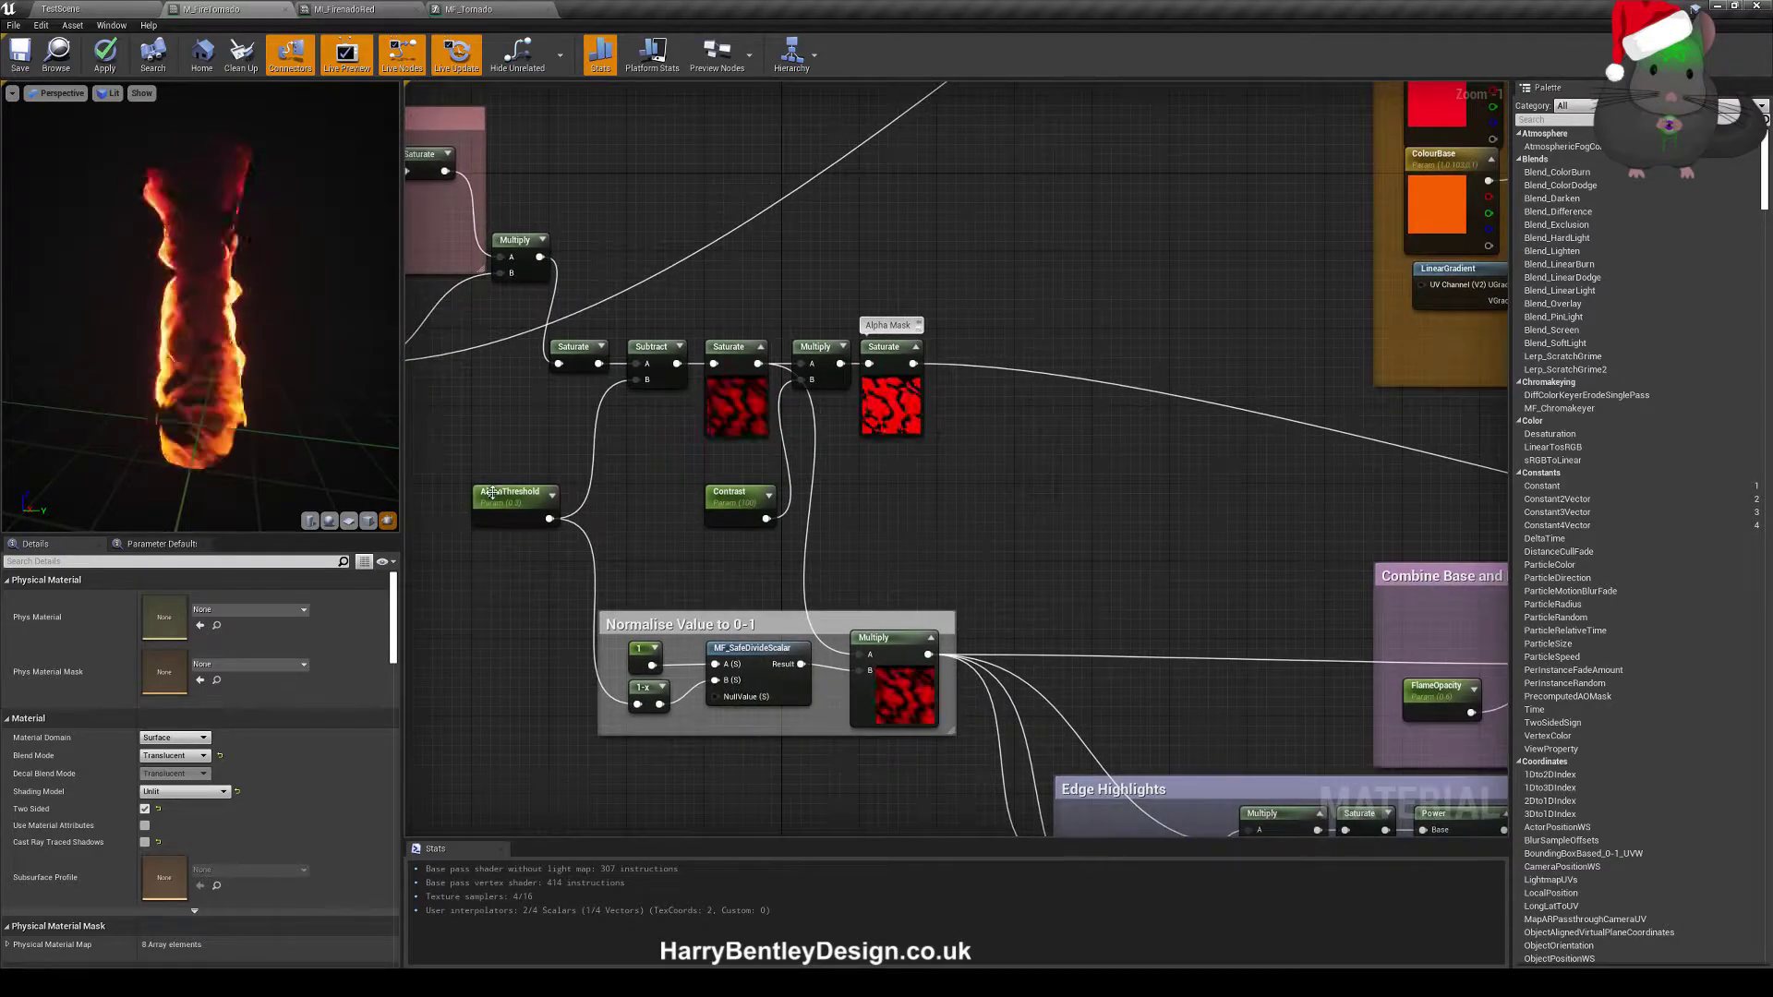
pyautogui.moveTo(655, 523); pyautogui.dragTo(630, 500, button='right')
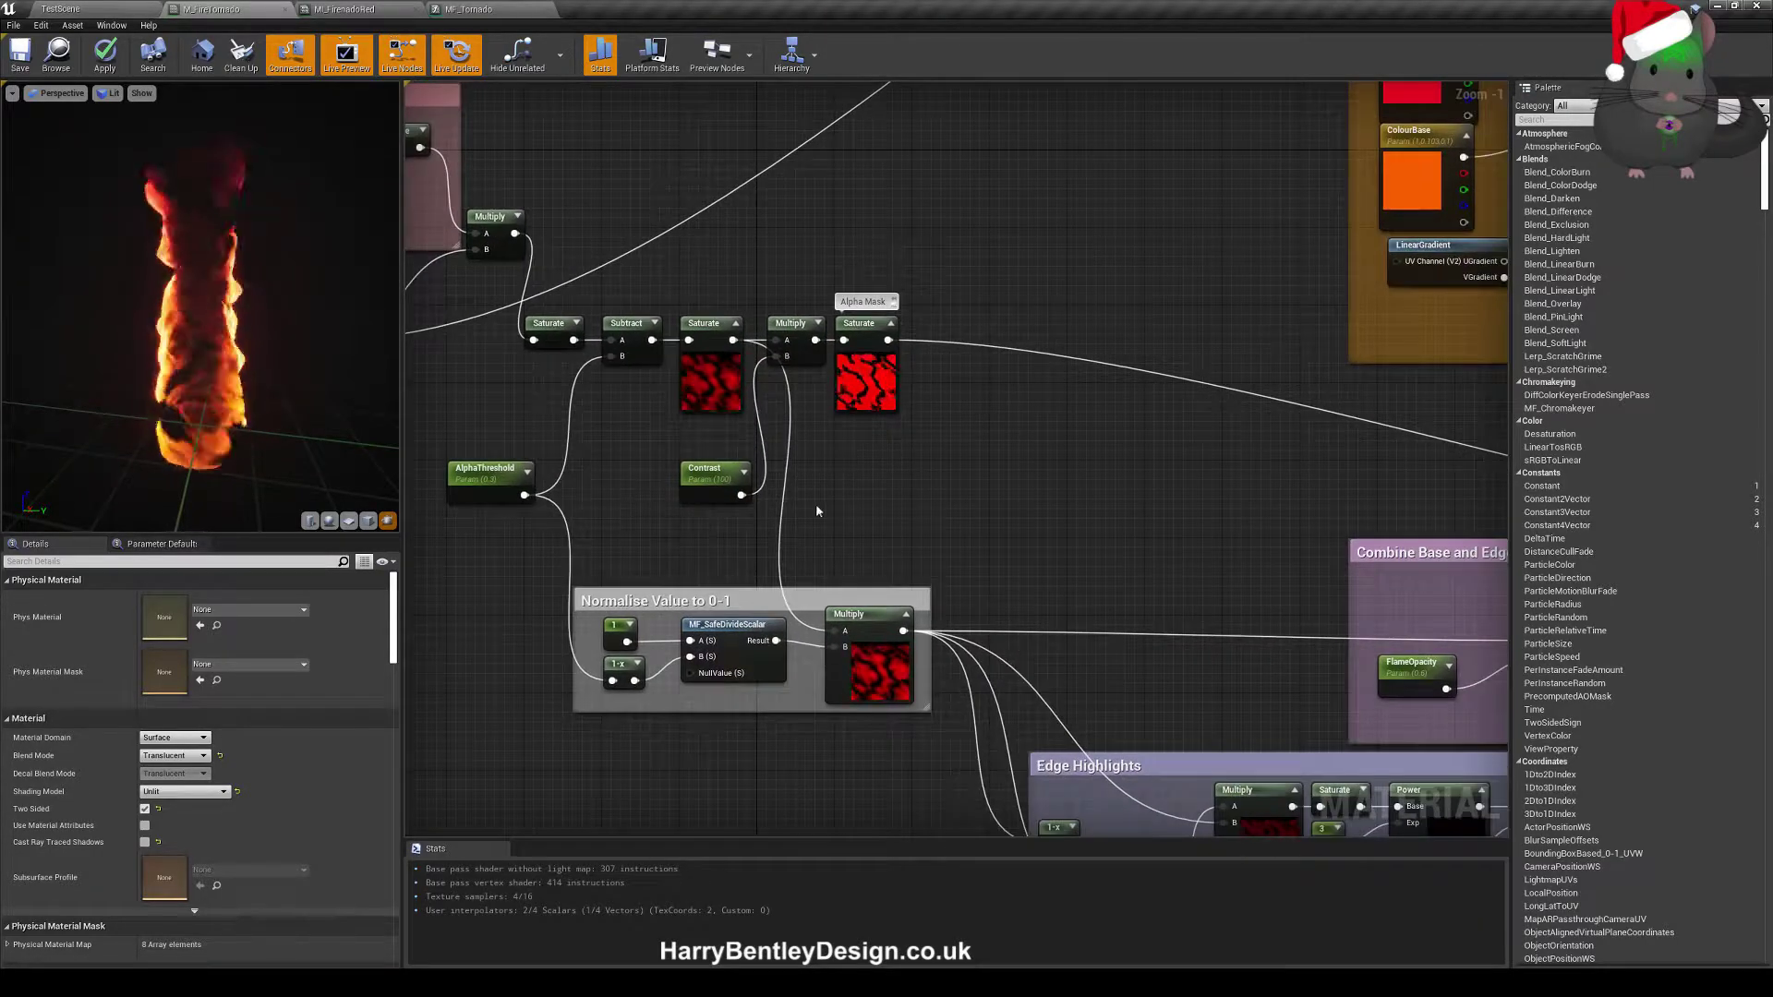
pyautogui.moveTo(831, 515); pyautogui.dragTo(834, 476, button='right')
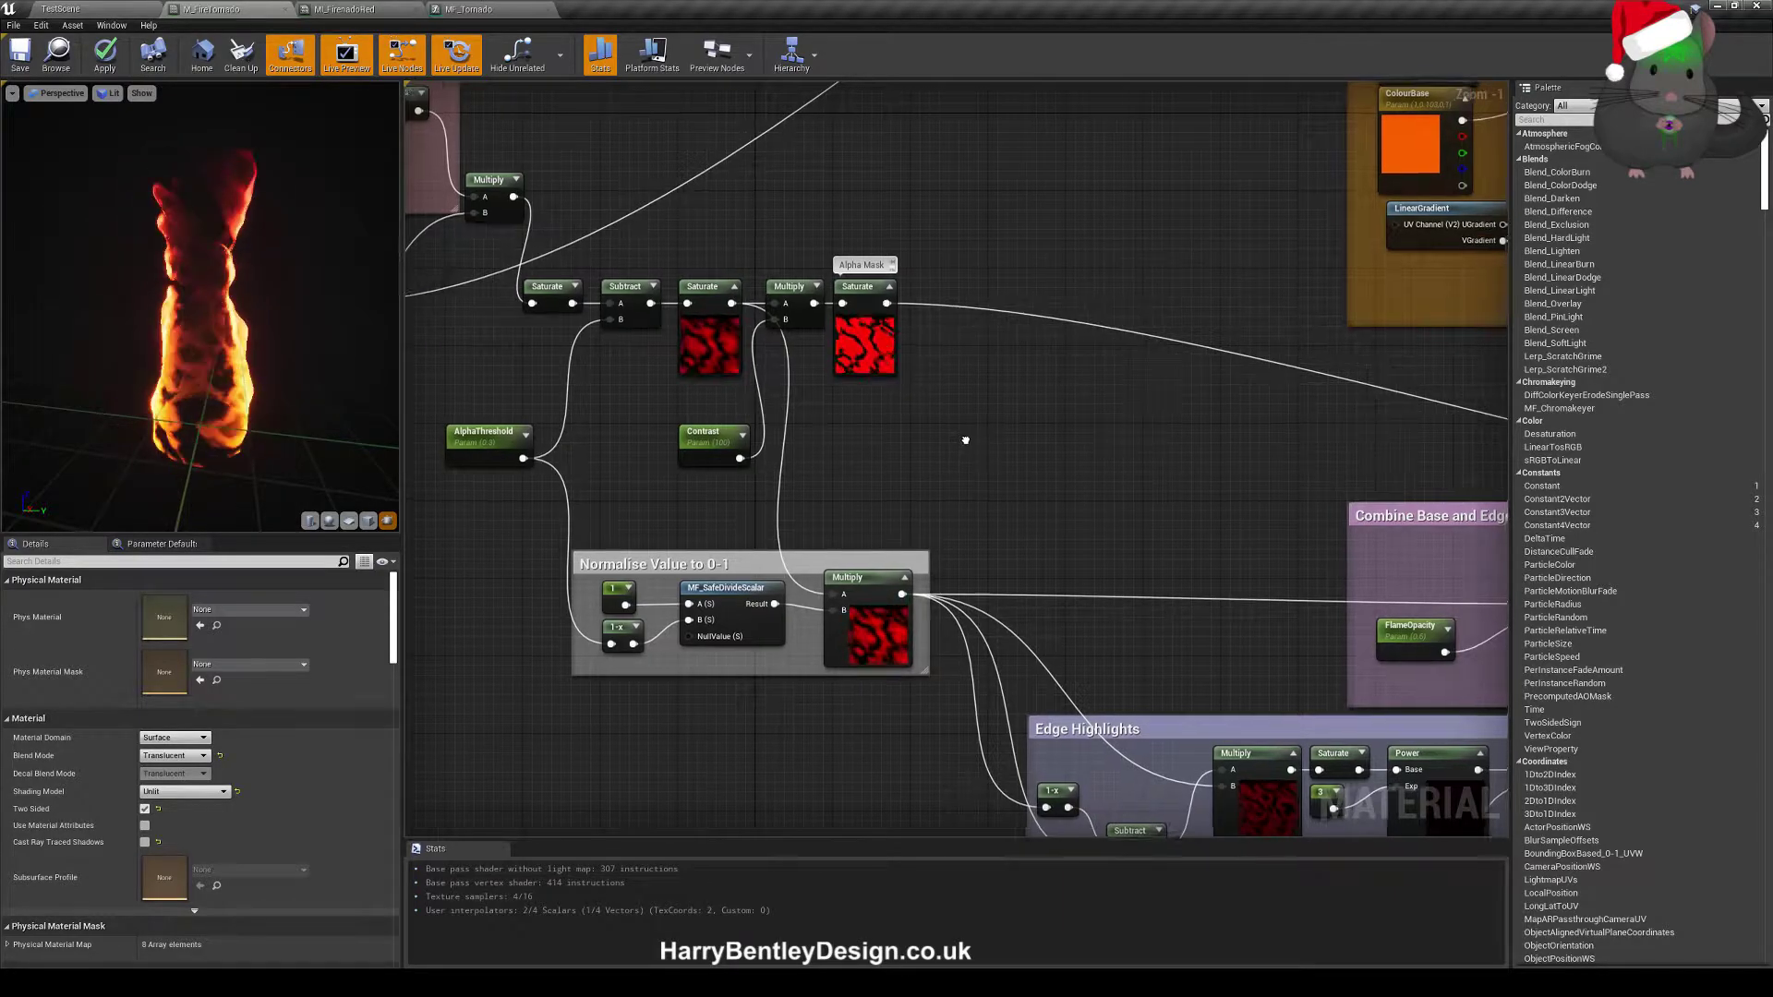
pyautogui.moveTo(949, 439); pyautogui.dragTo(976, 341, button='right')
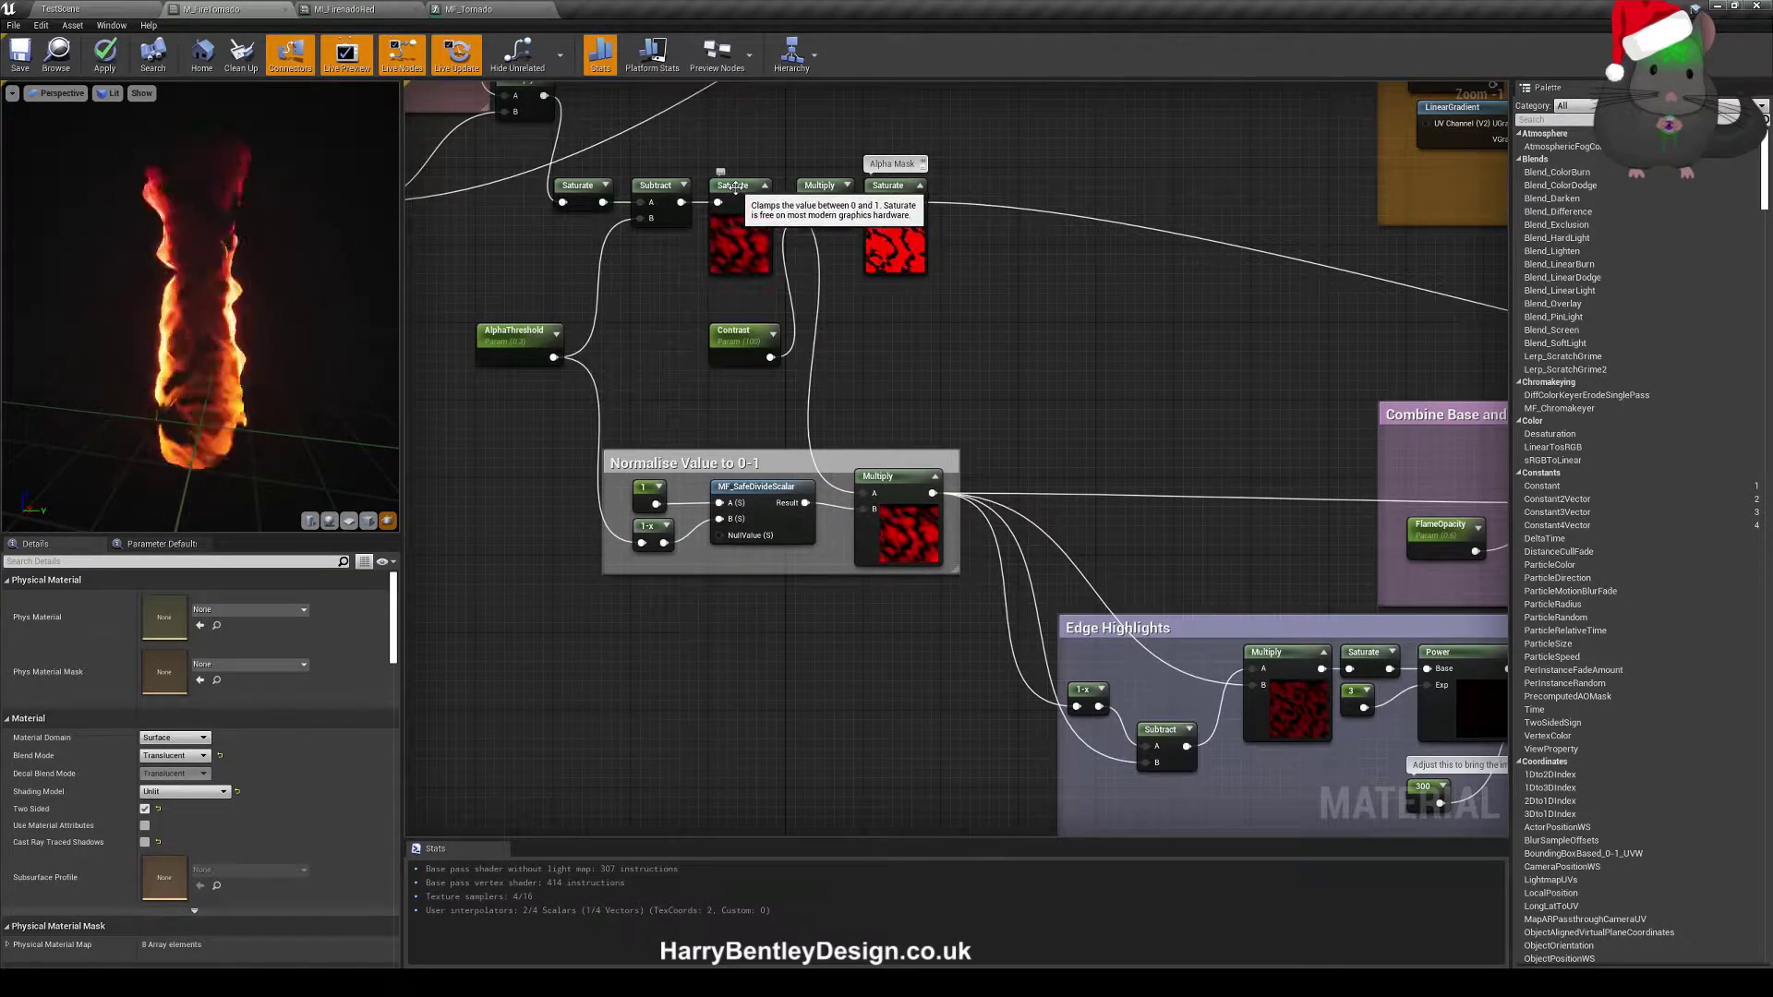
pyautogui.moveTo(713, 149); pyautogui.dragTo(843, 277, button='right')
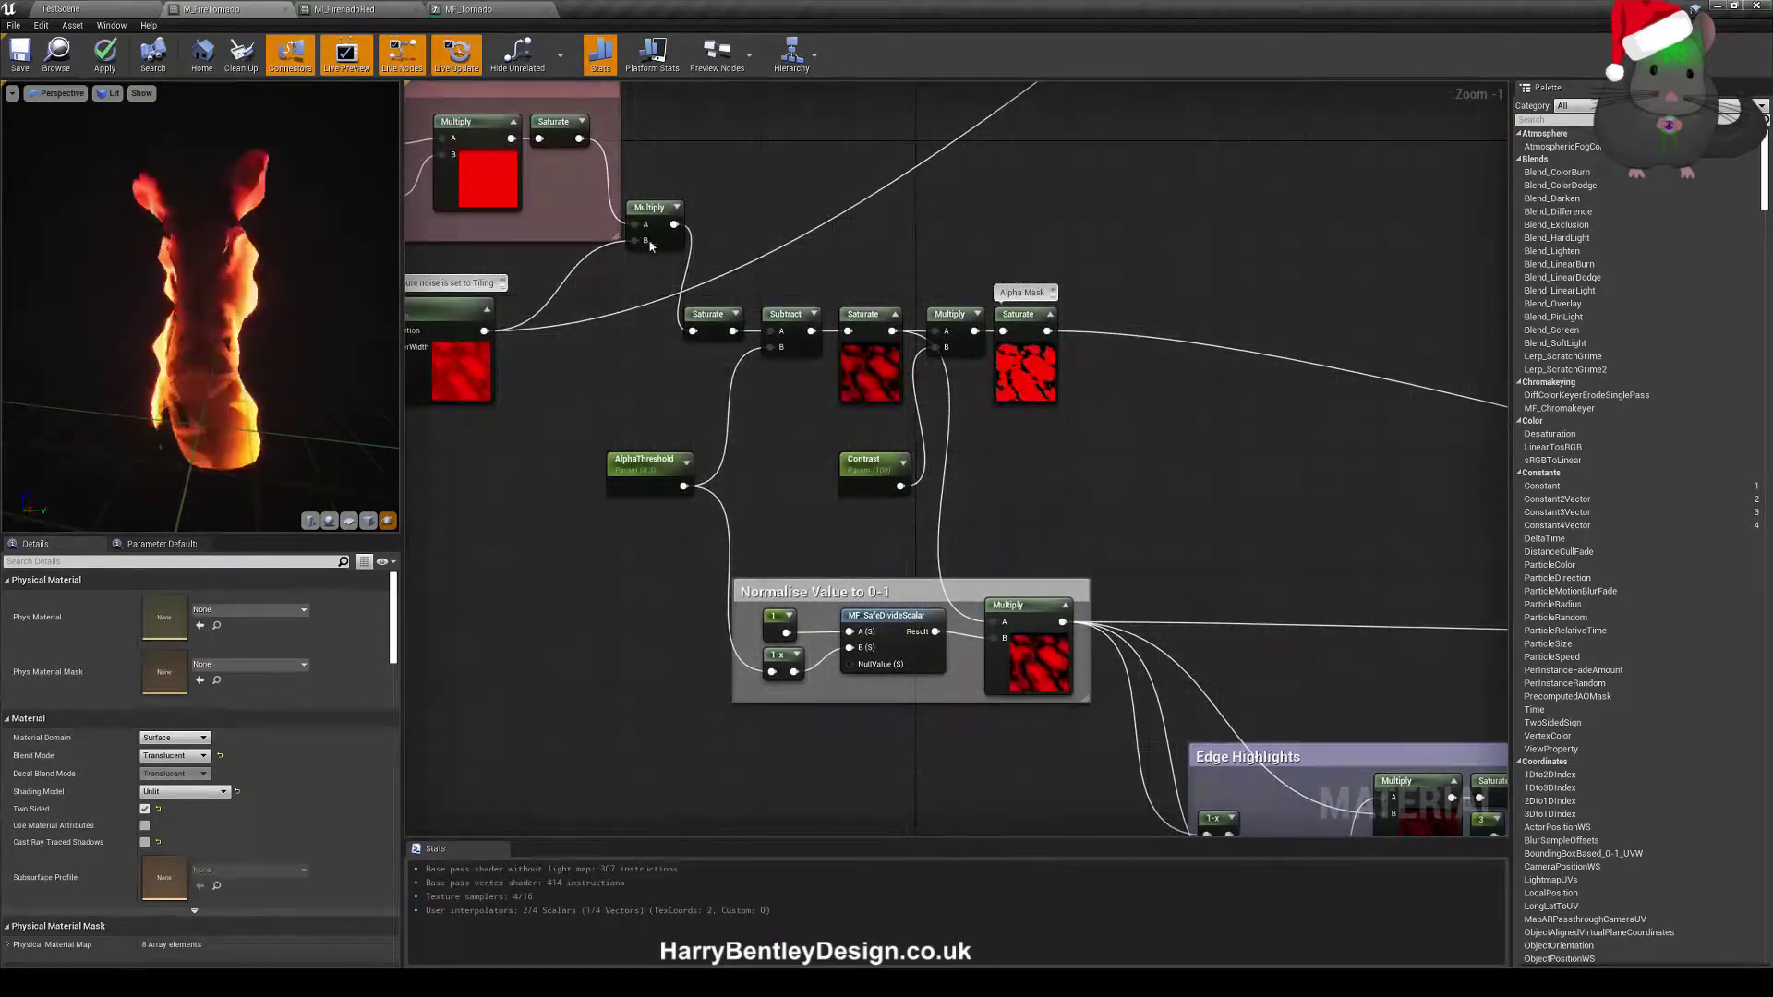
pyautogui.click(713, 321)
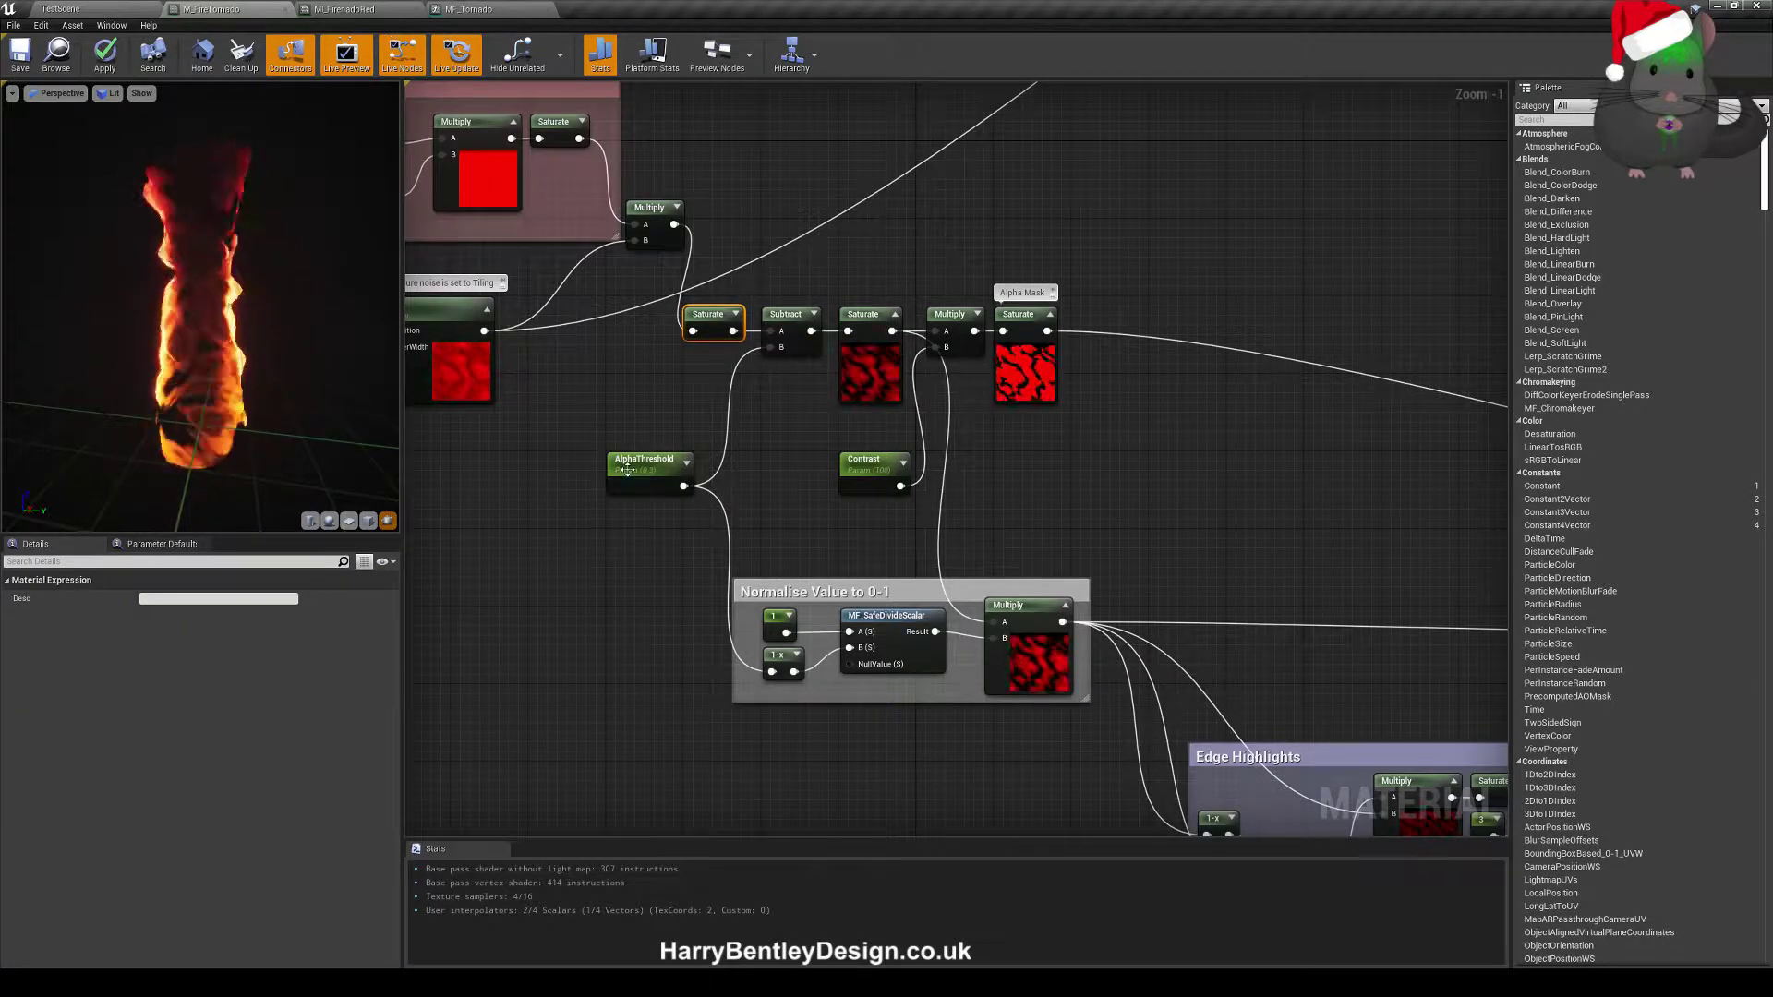
# - Inspect the alpha mask's Subtract node, the AlphaThreshold parameter and the Multiply node that ends the Normalise Value to 0-1 group
pyautogui.click(792, 321)
pyautogui.moveTo(804, 424); pyautogui.dragTo(762, 405, button='right')
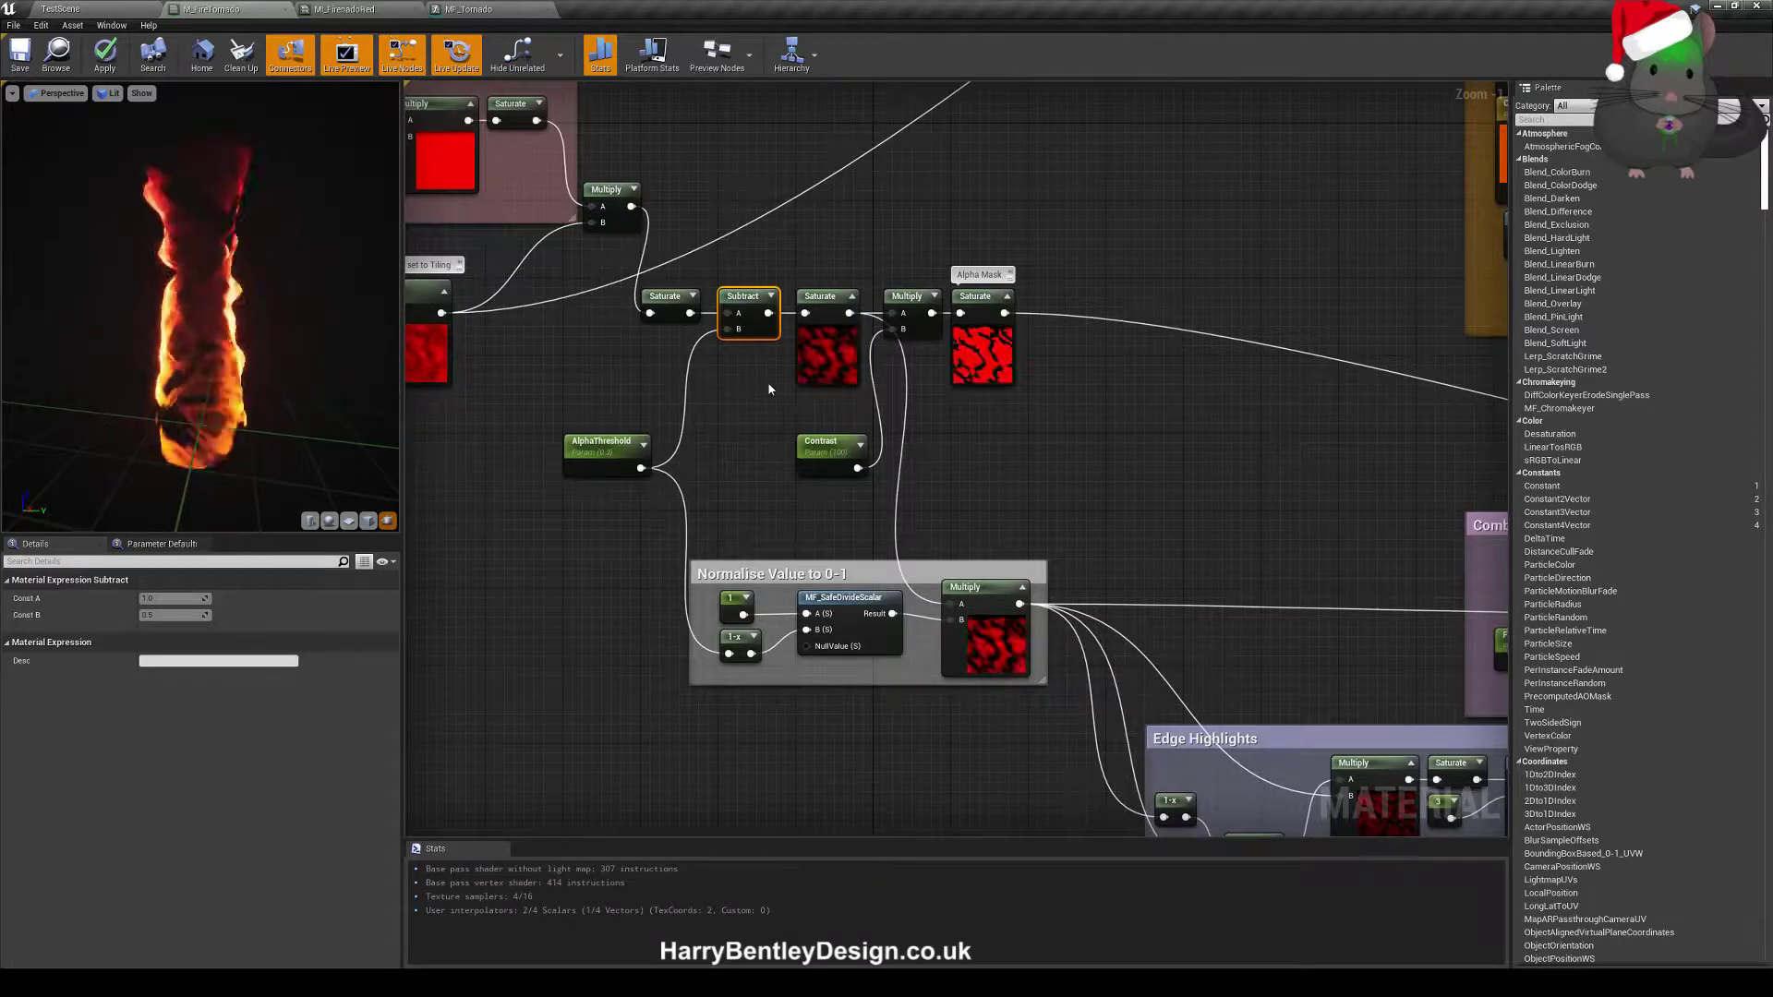
pyautogui.moveTo(775, 427); pyautogui.dragTo(703, 410, button='right')
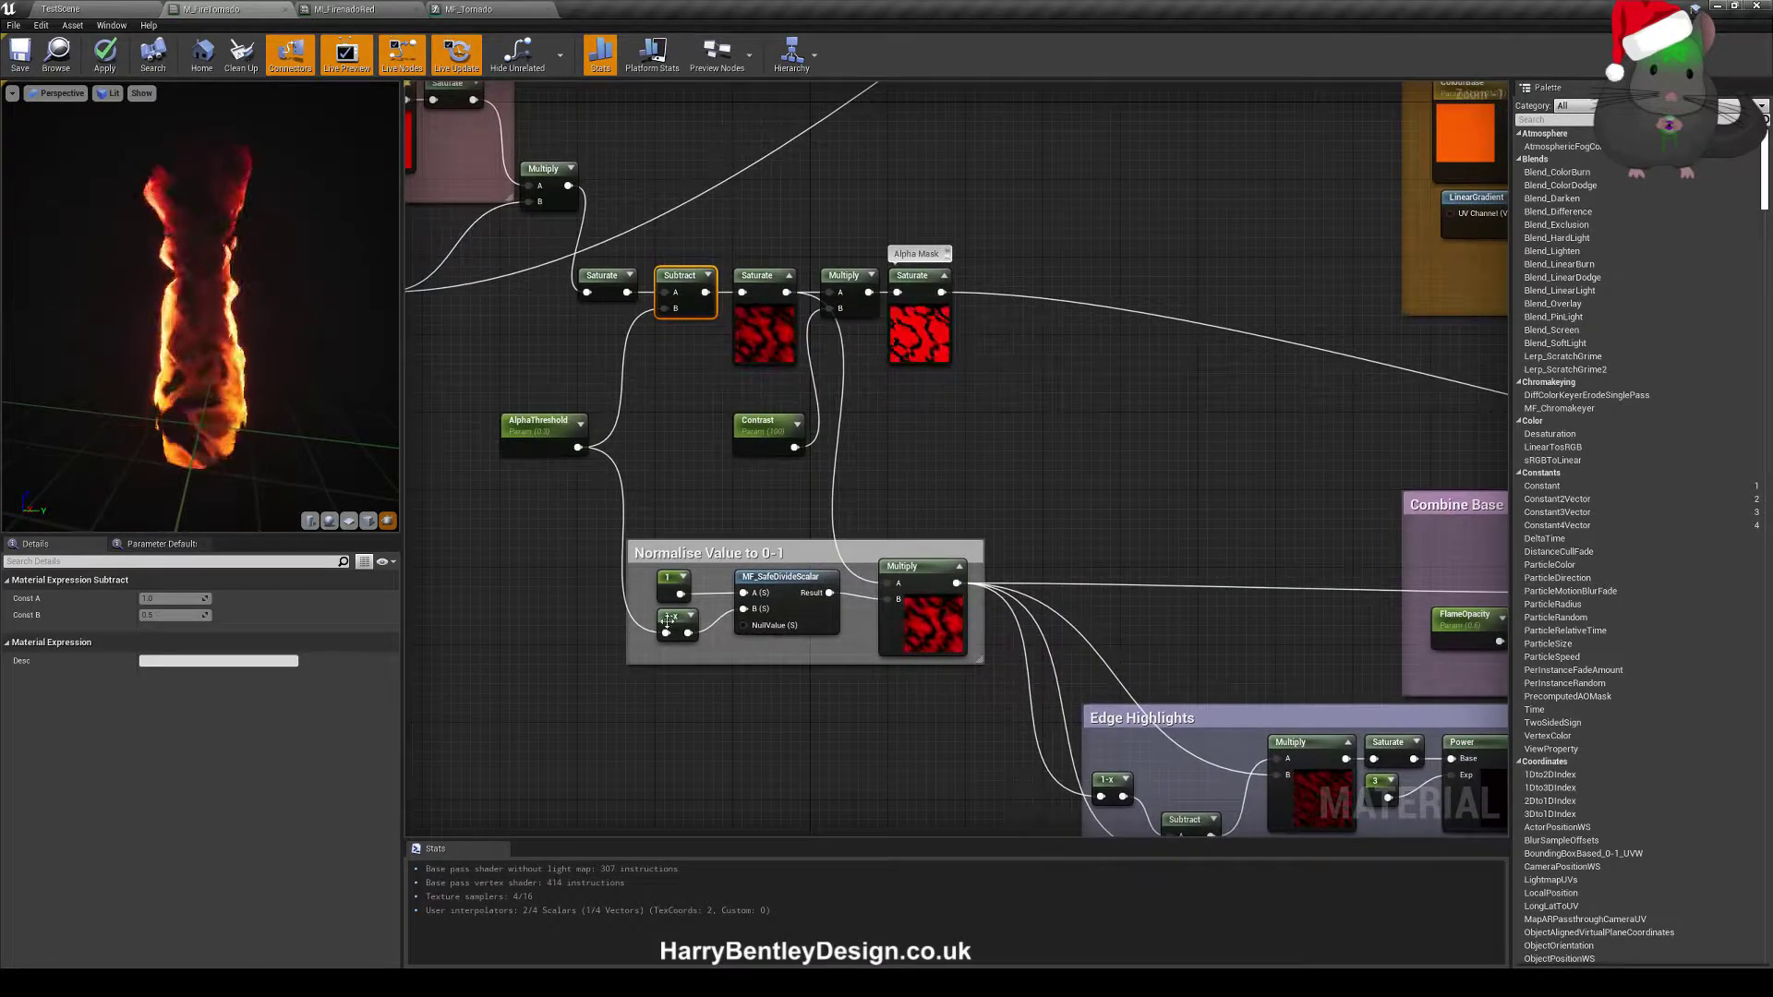
pyautogui.click(516, 420)
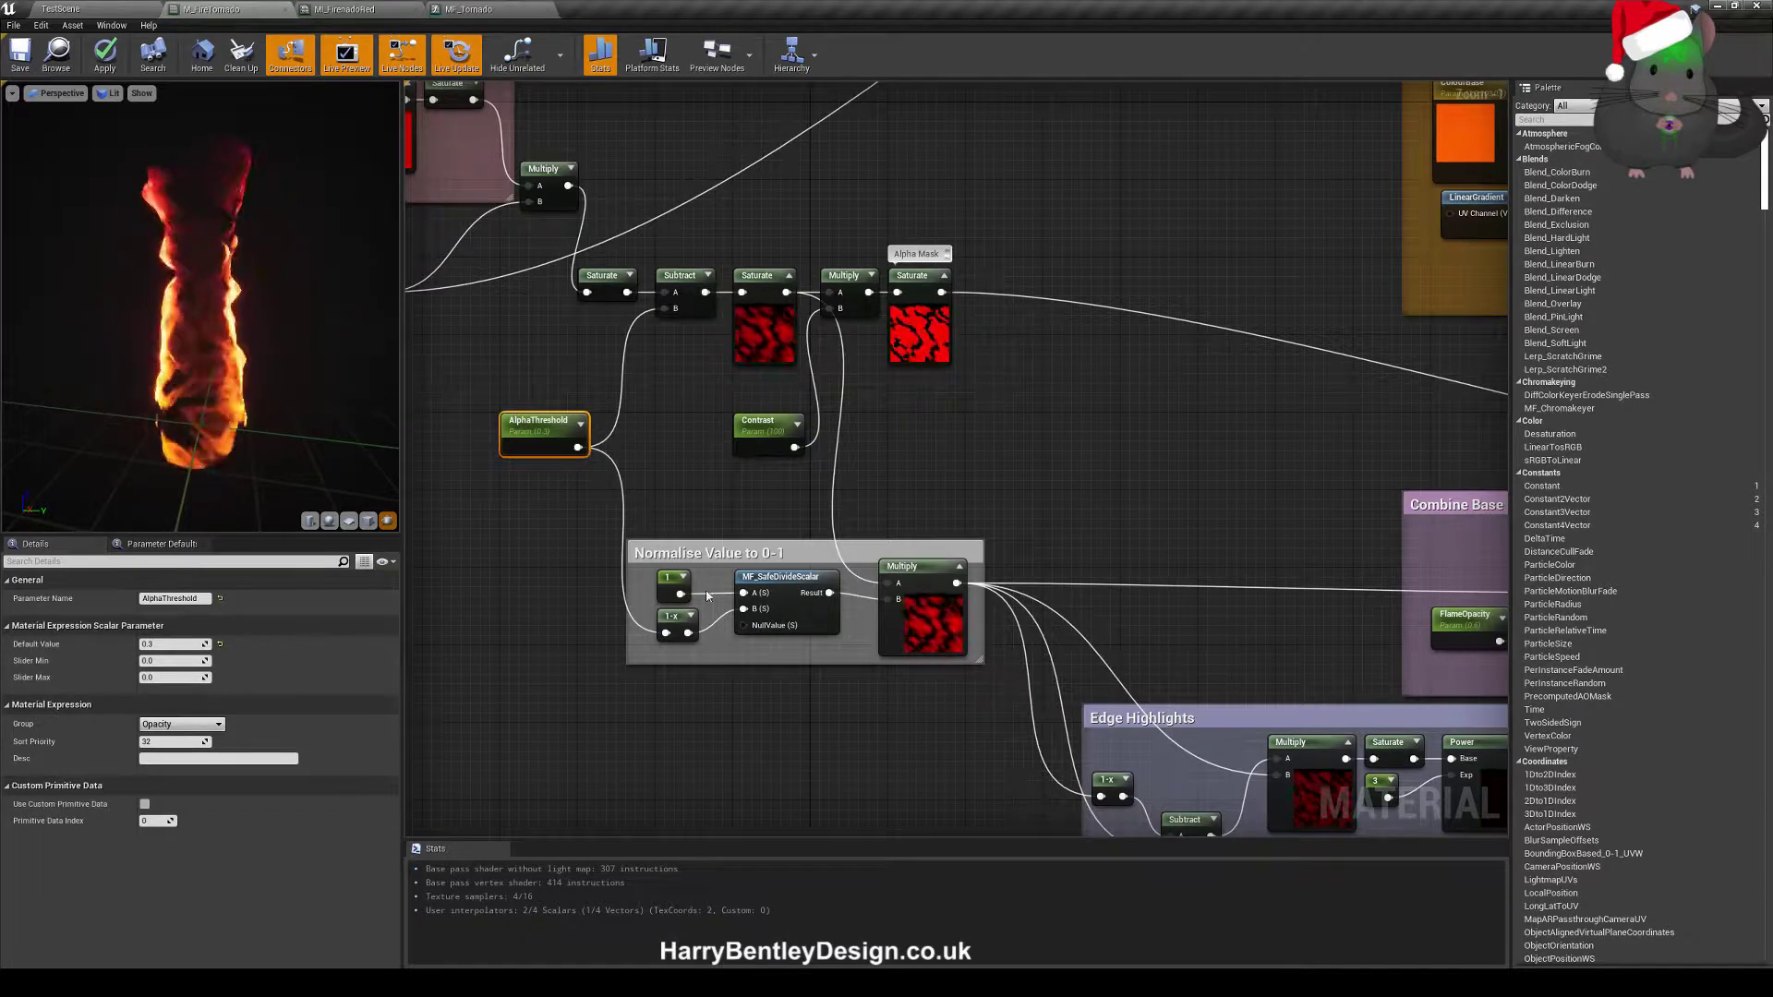
pyautogui.moveTo(706, 595); pyautogui.dragTo(636, 597, button='right')
pyautogui.click(846, 565)
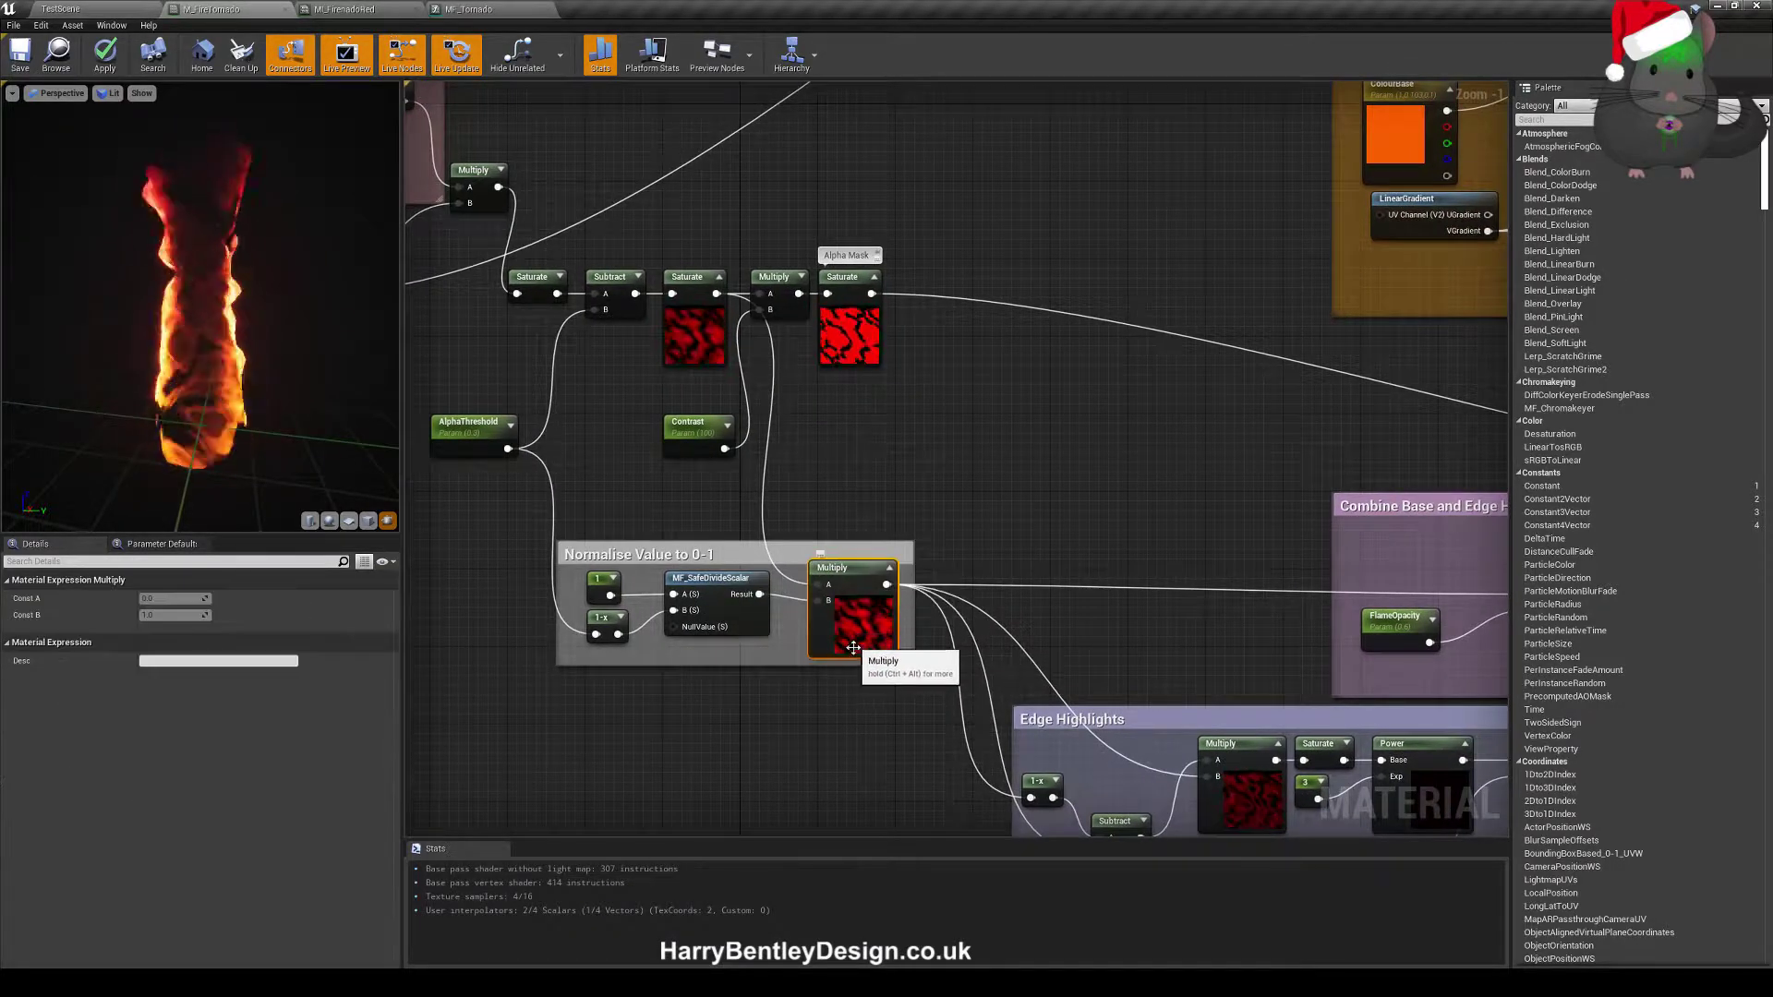
# - Compare the Alpha Mask Saturate output with the normalised Multiply output and follow their connections towards the Combine and Edge Highlights groups
pyautogui.click(1008, 449)
pyautogui.moveTo(1007, 450); pyautogui.dragTo(875, 452, button='right')
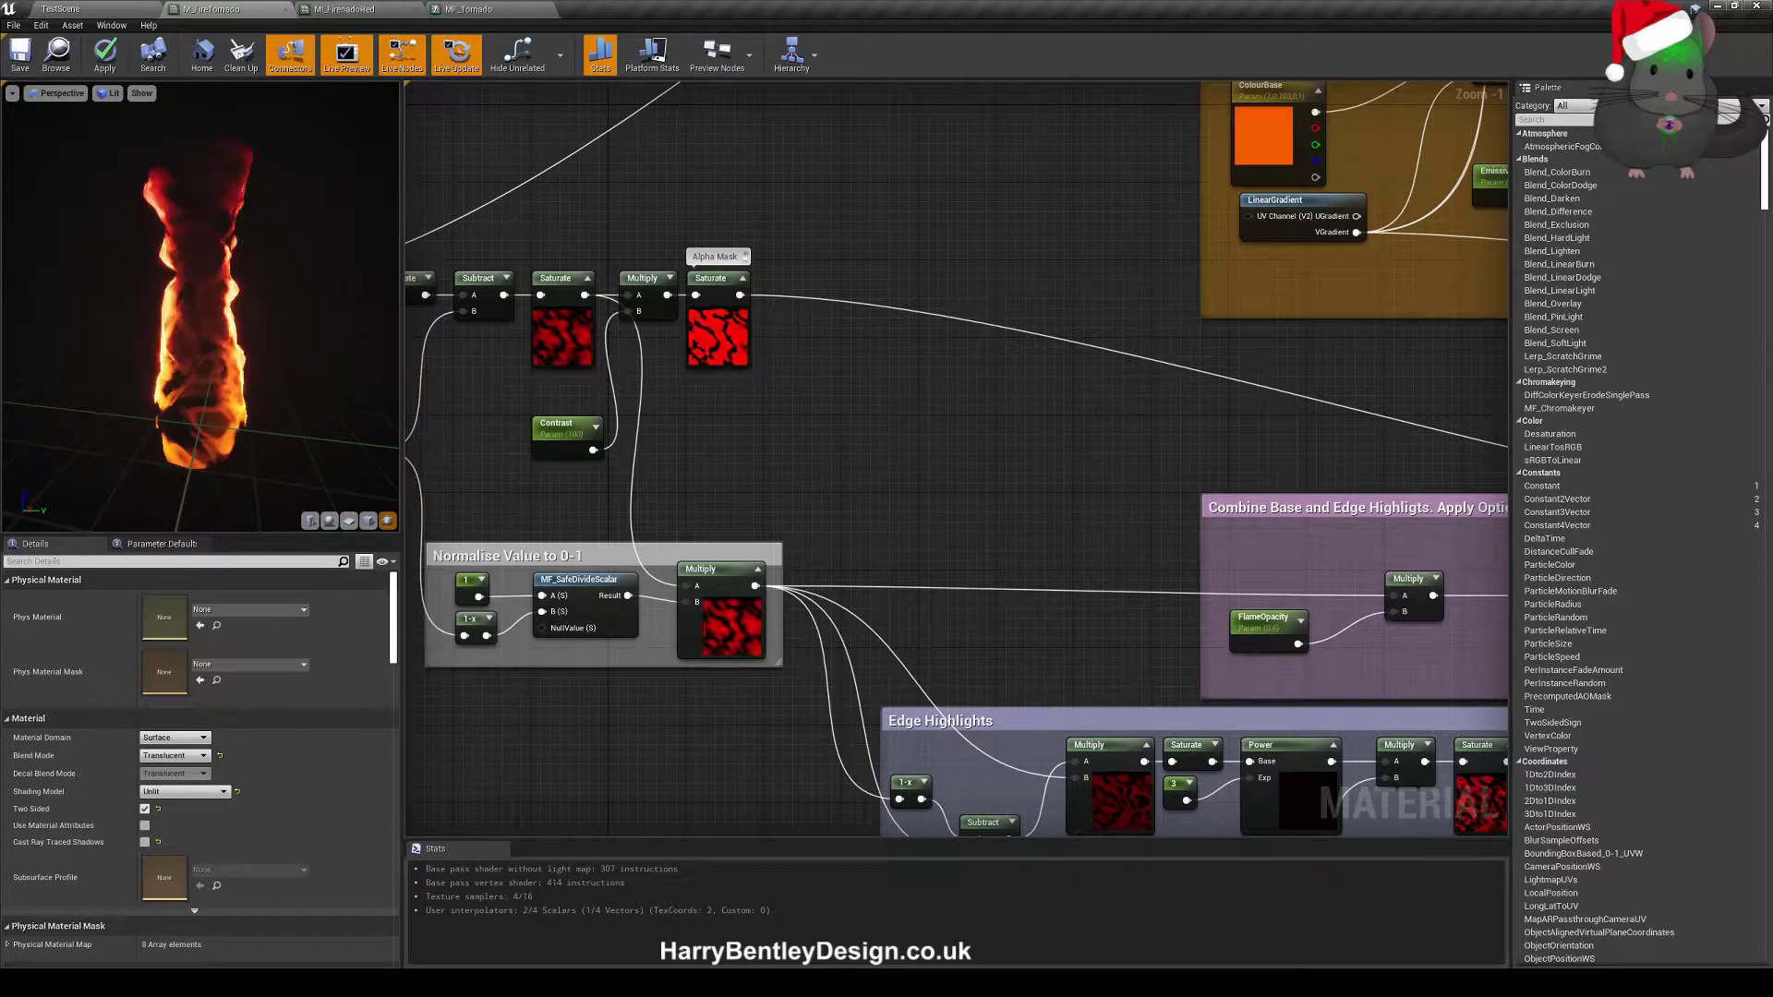
pyautogui.moveTo(814, 484); pyautogui.dragTo(864, 459, button='right')
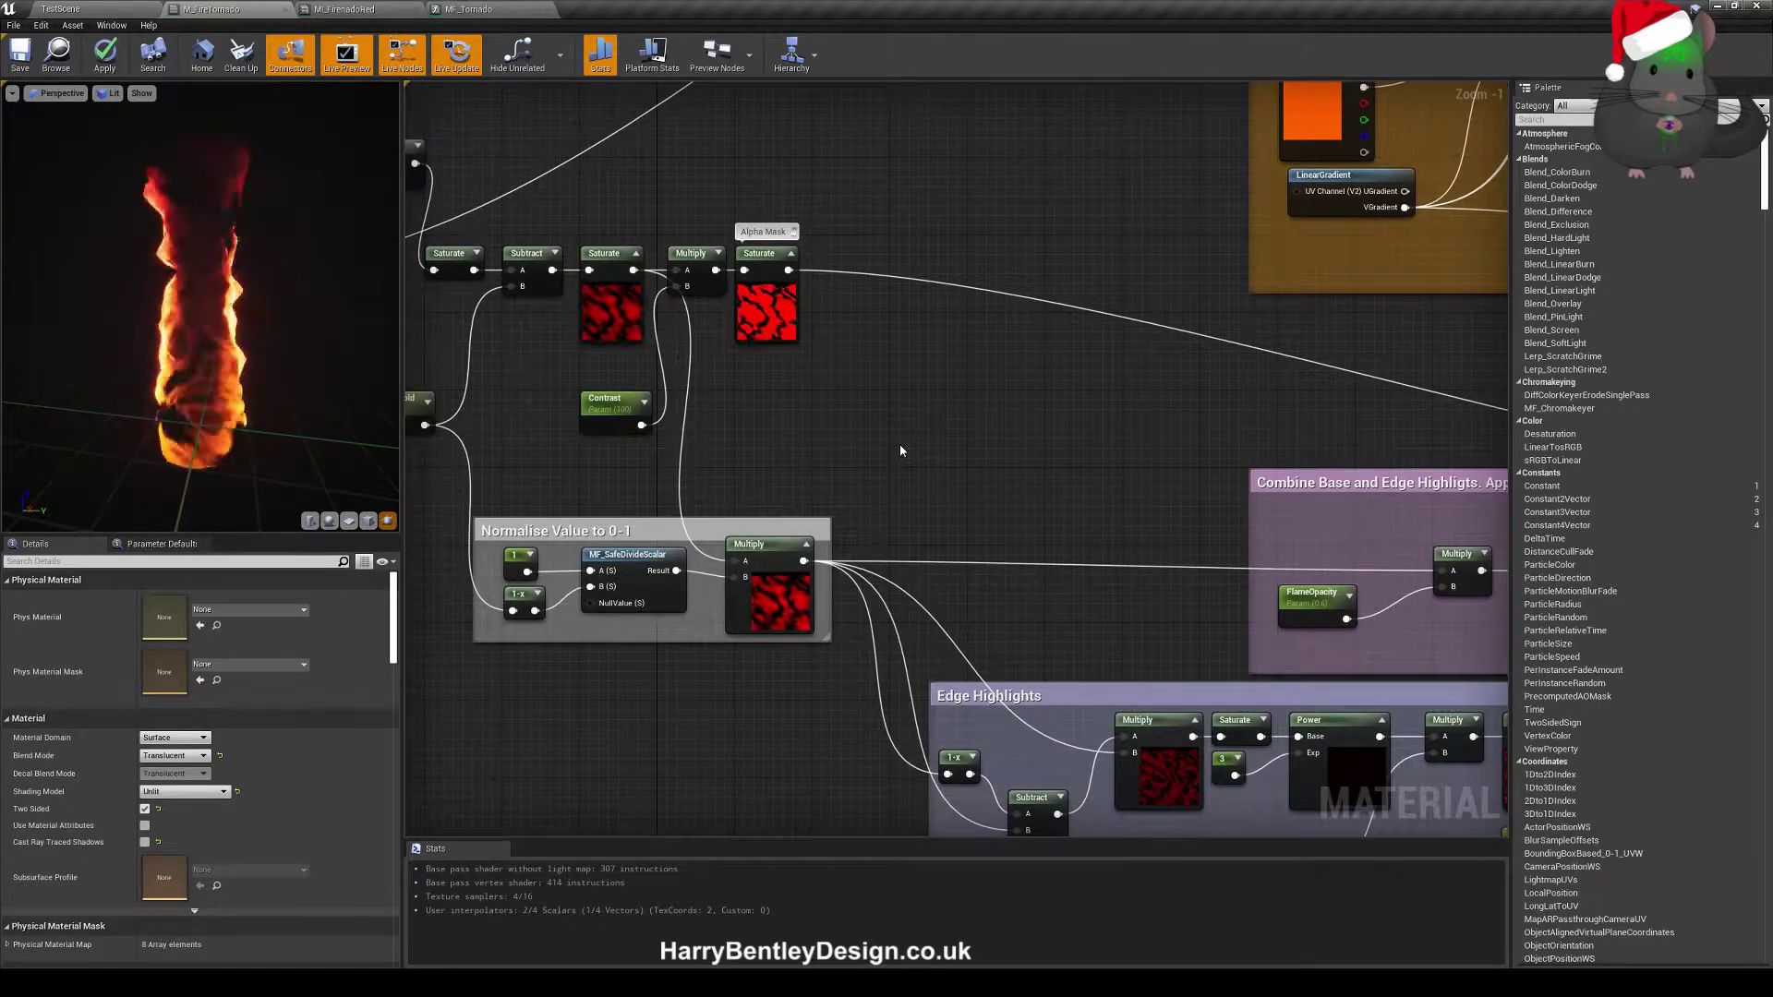
pyautogui.moveTo(923, 483); pyautogui.dragTo(873, 436, button='right')
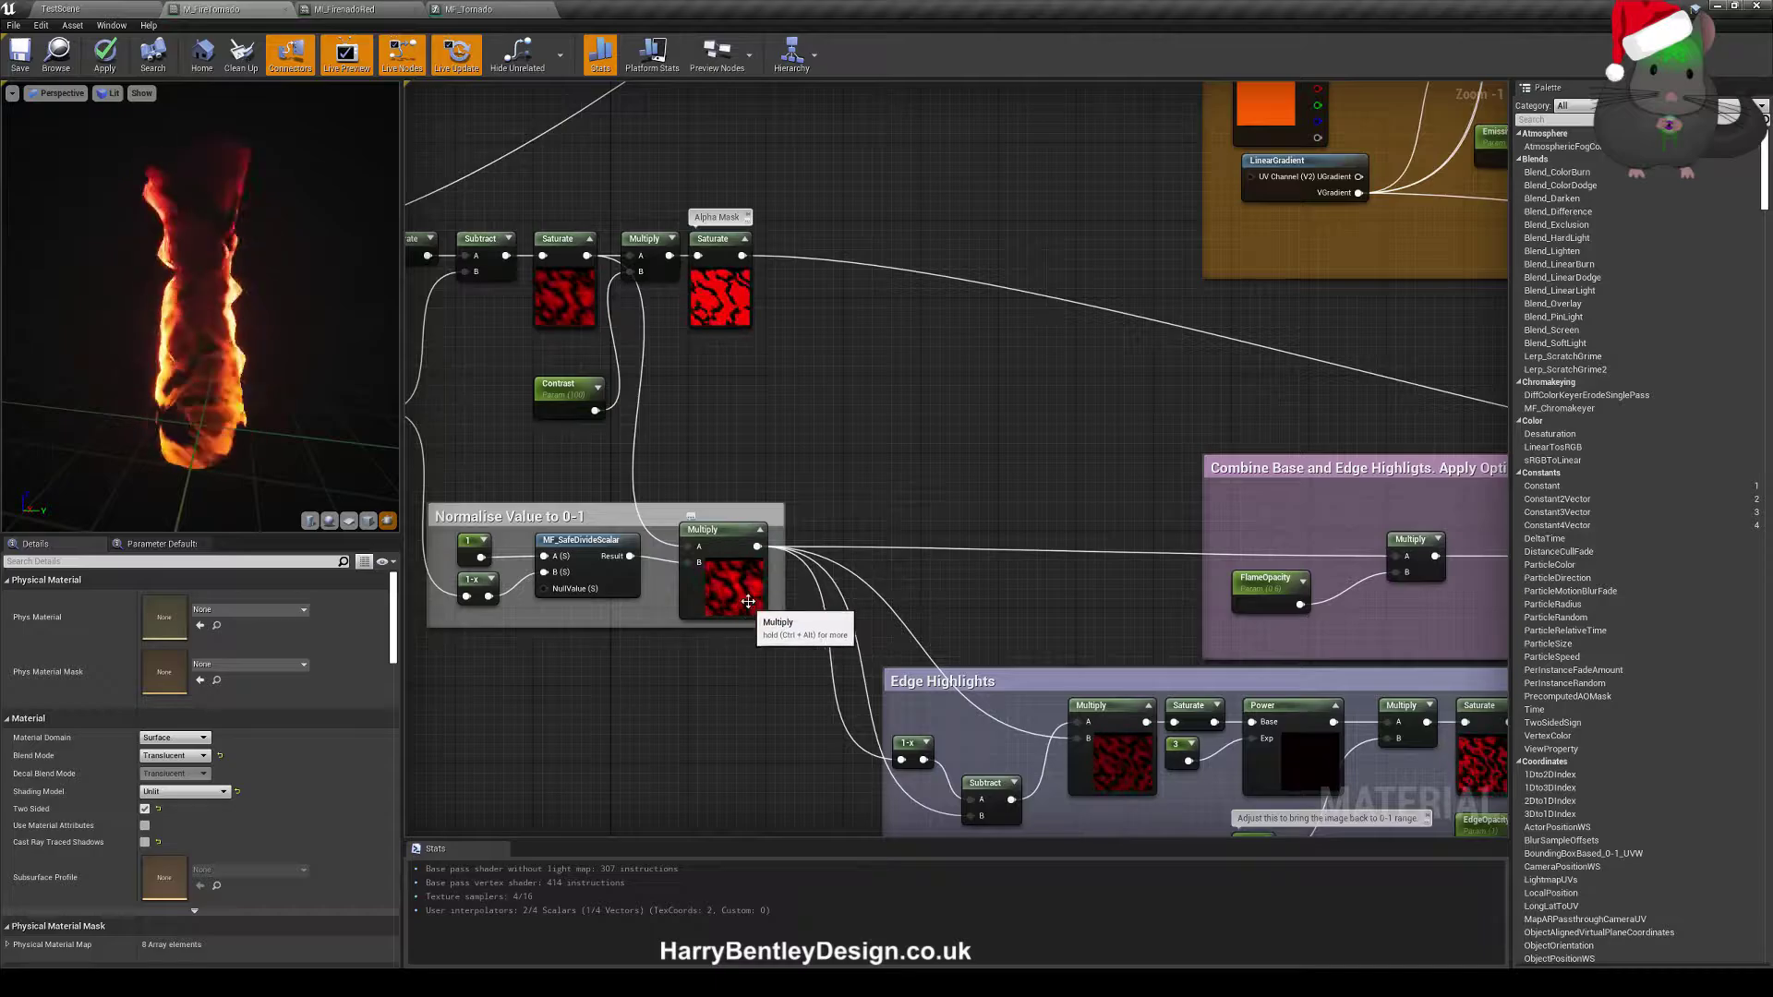
pyautogui.moveTo(997, 490); pyautogui.dragTo(996, 487, button='right')
pyautogui.scroll(-3, 784, 368)
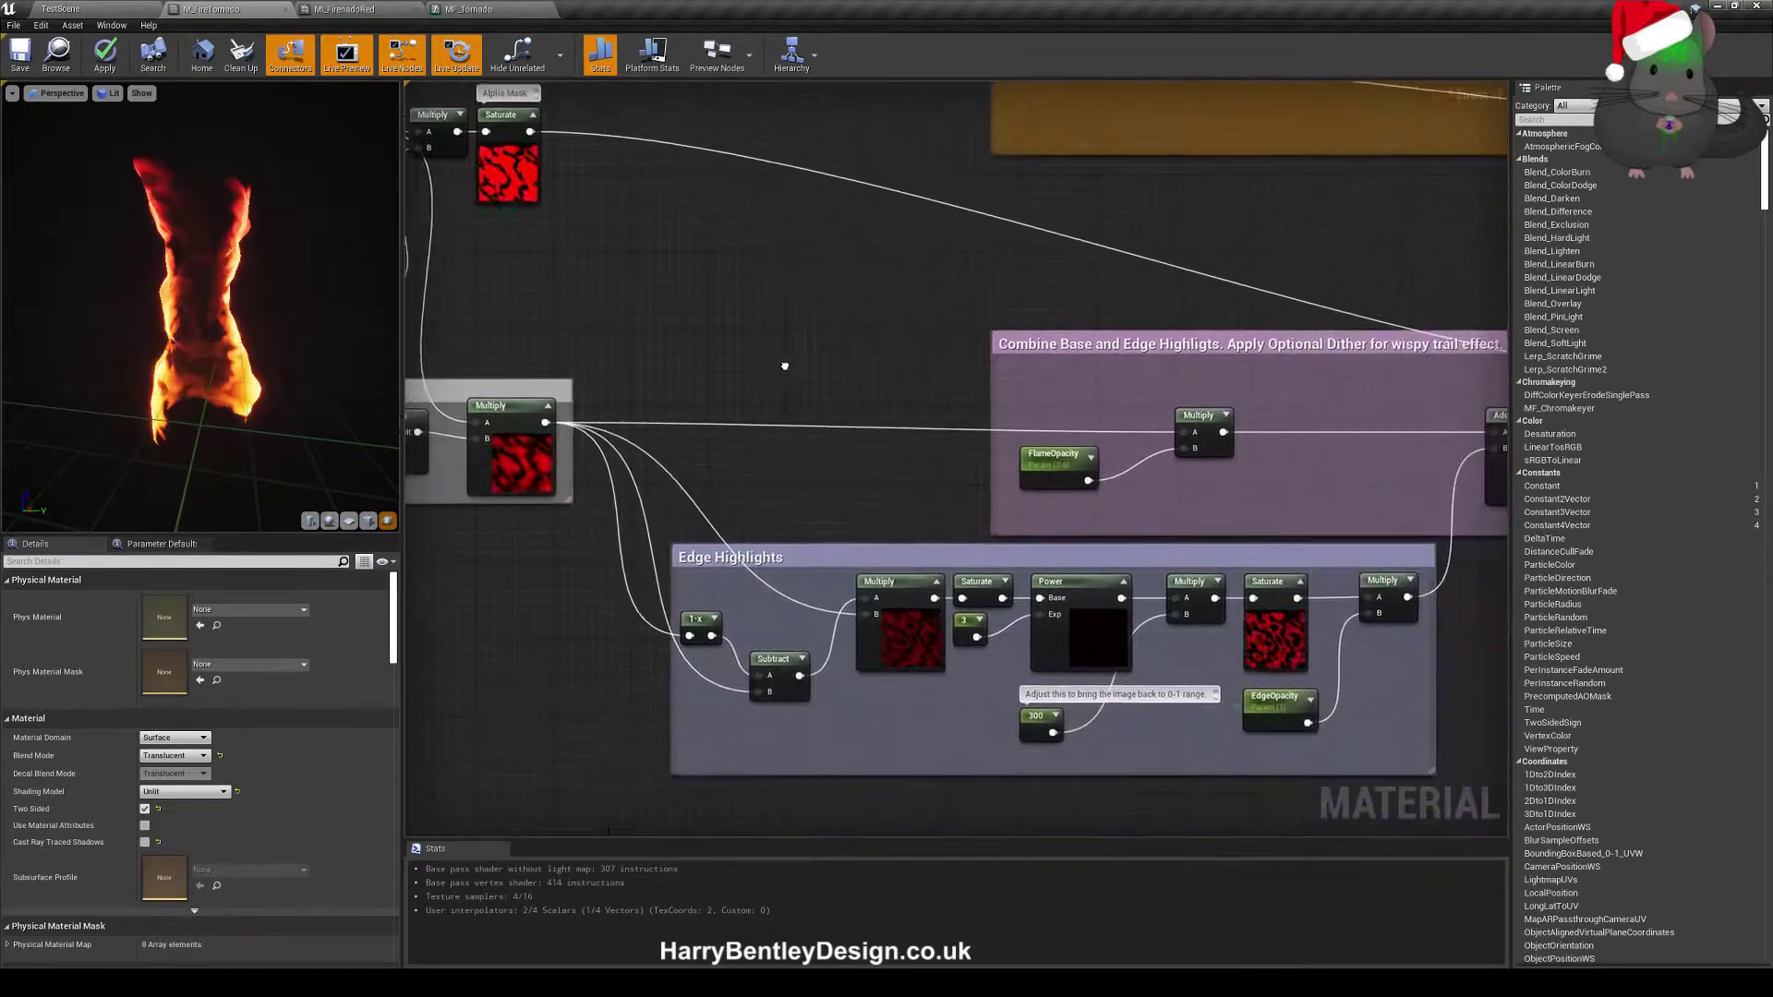
pyautogui.scroll(3, 769, 362)
pyautogui.click(675, 238)
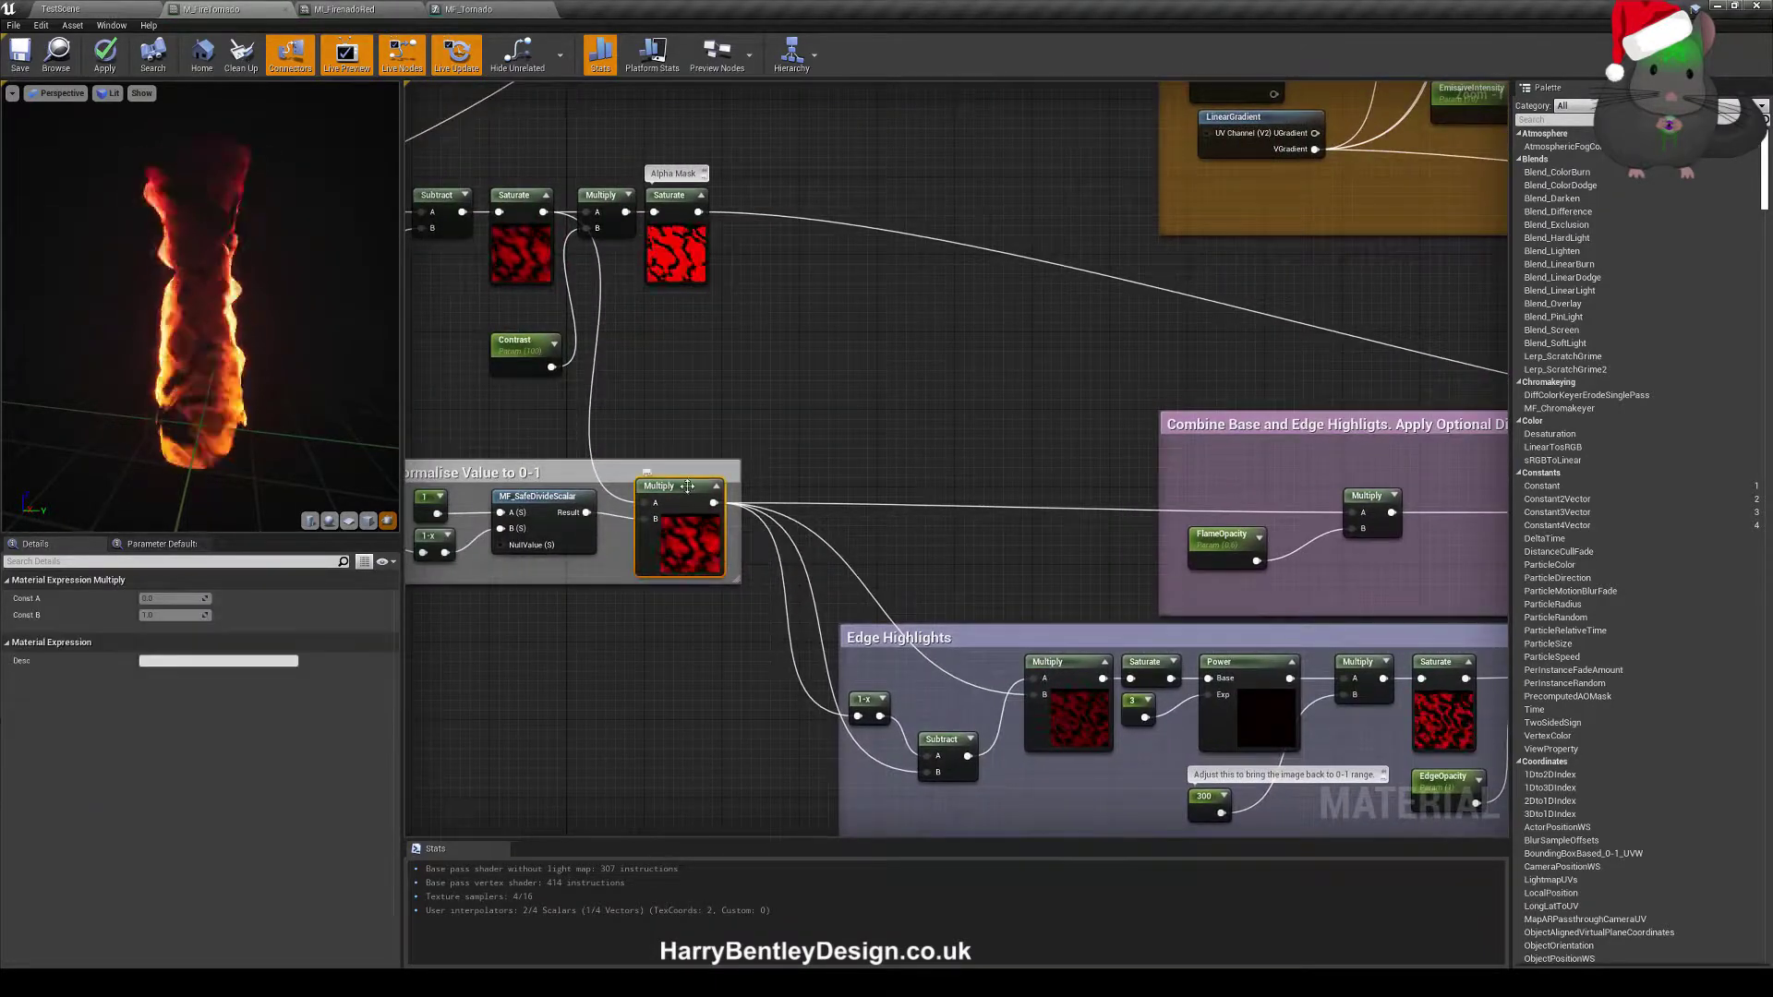
pyautogui.click(937, 483)
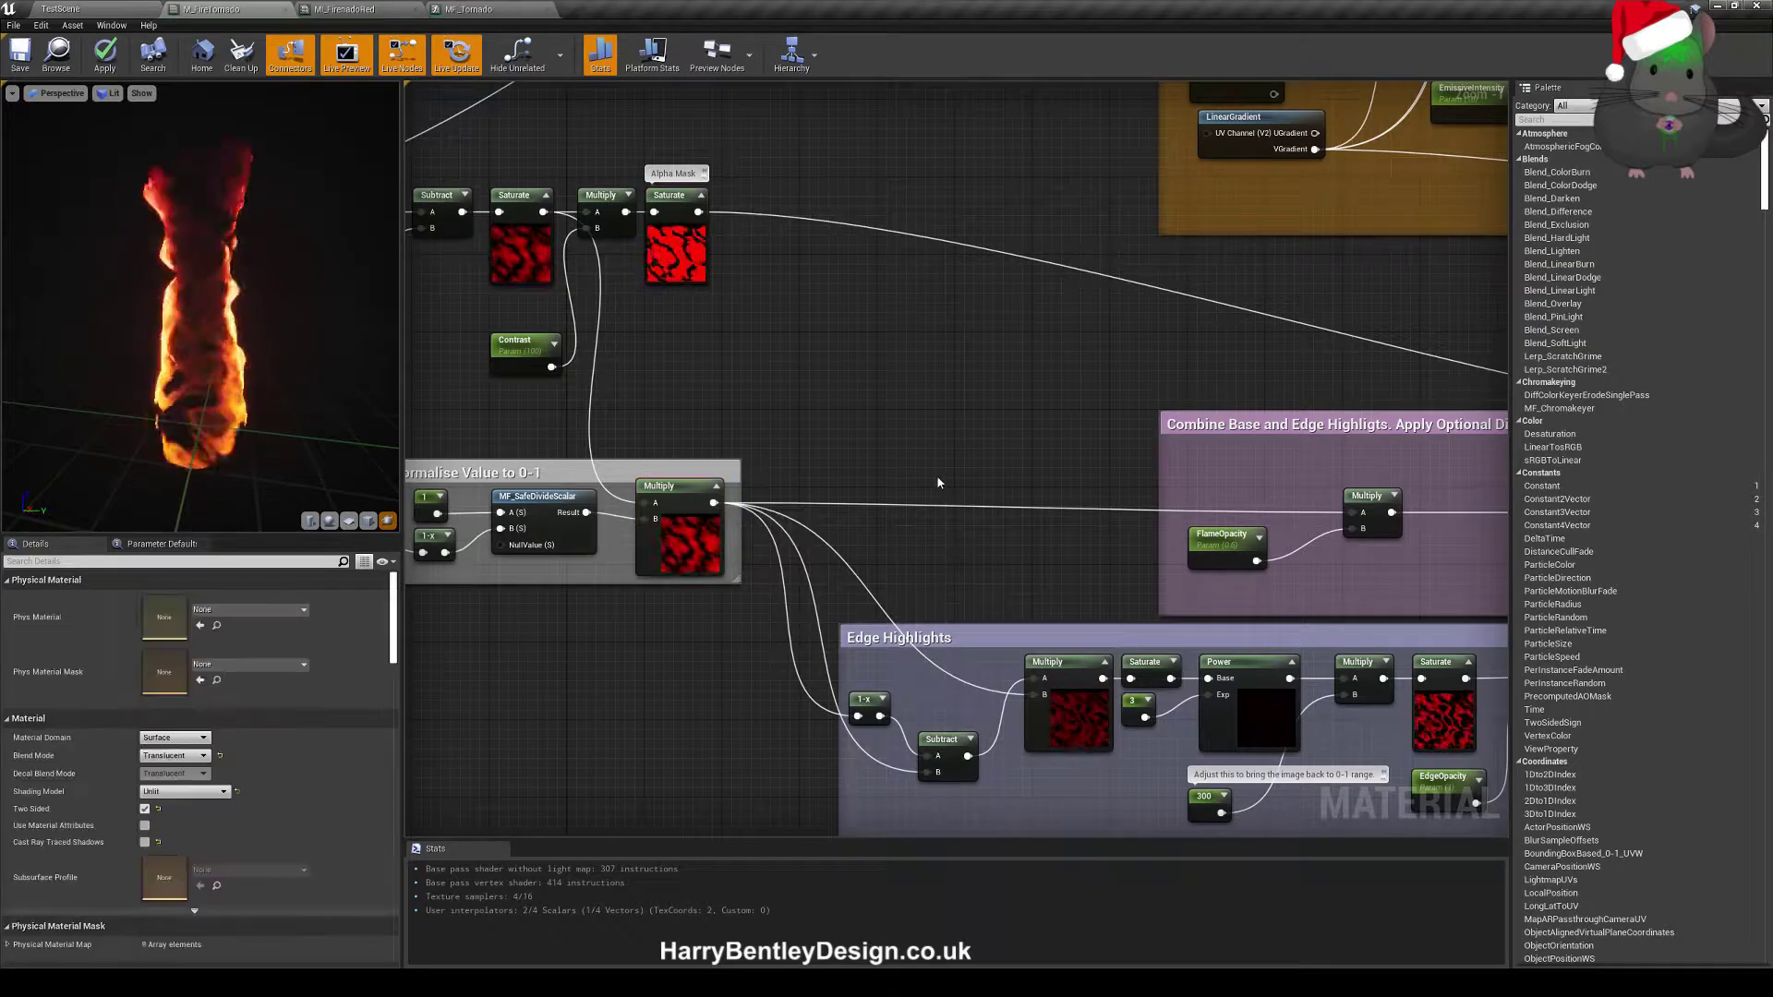
# - Temporarily show the 1-x and Subtract node previews in the Edge Highlights group, compare them with both Multiply nodes, and collapse them again
pyautogui.moveTo(938, 483); pyautogui.dragTo(788, 418, button='right')
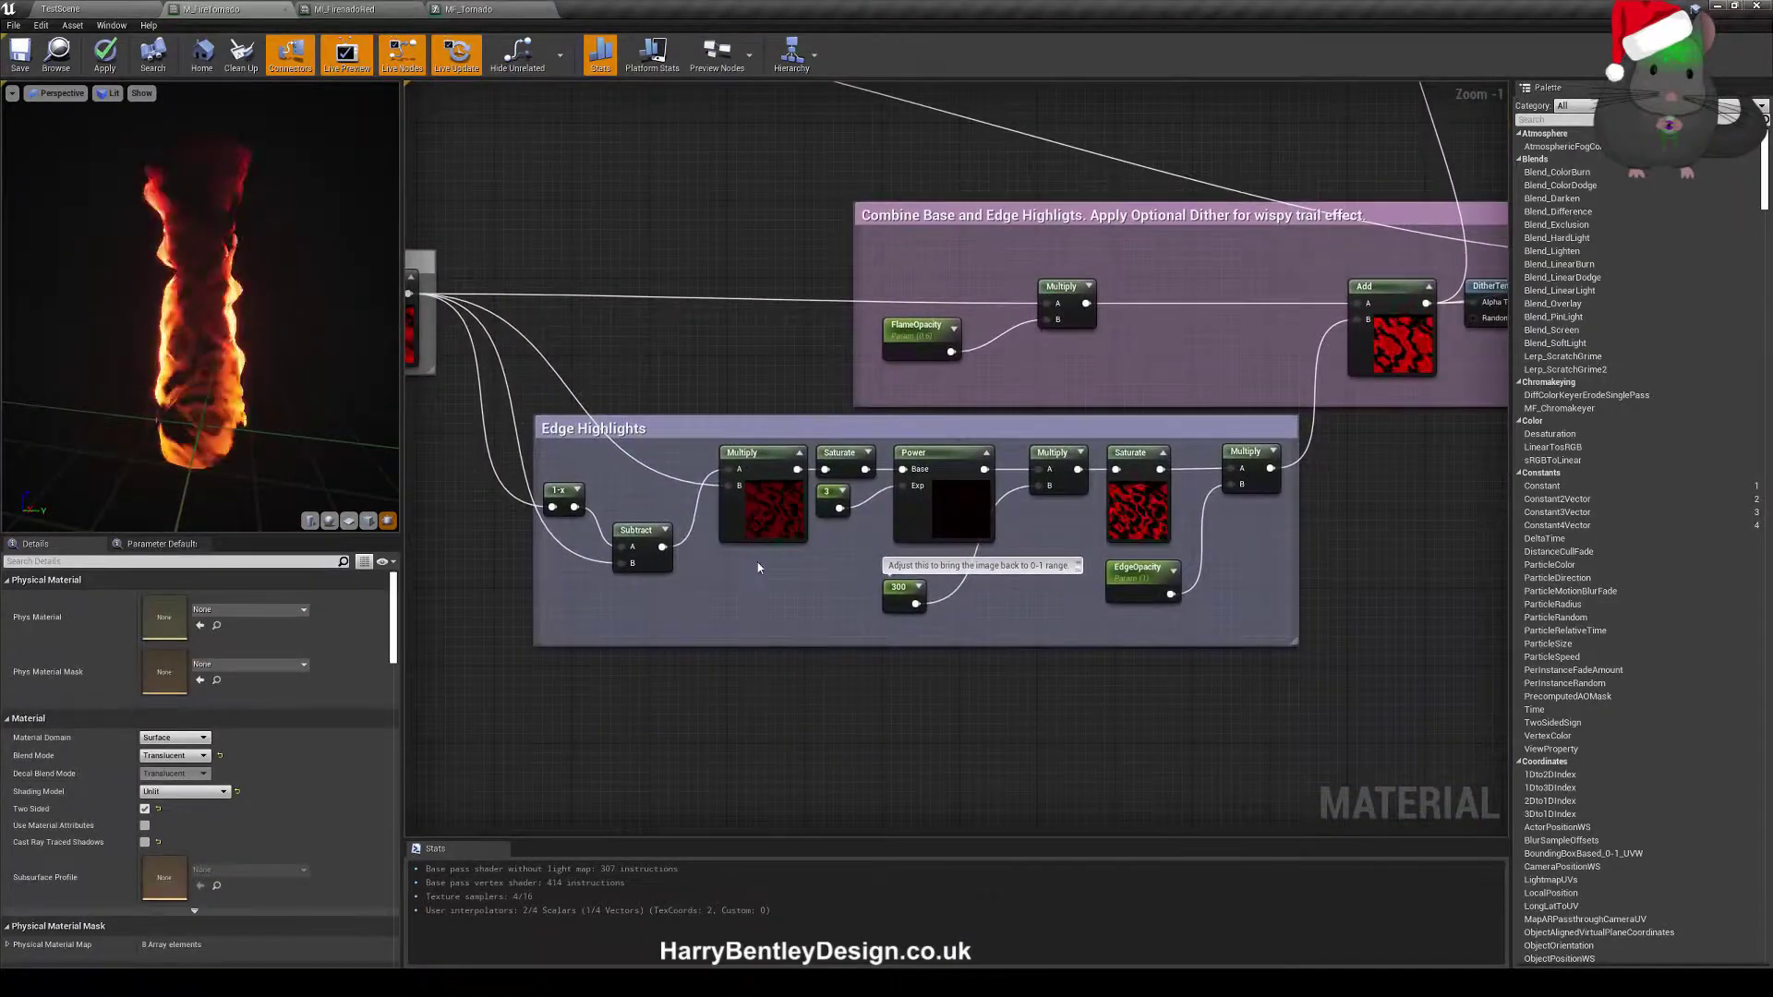
pyautogui.moveTo(775, 504); pyautogui.dragTo(601, 352, button='right')
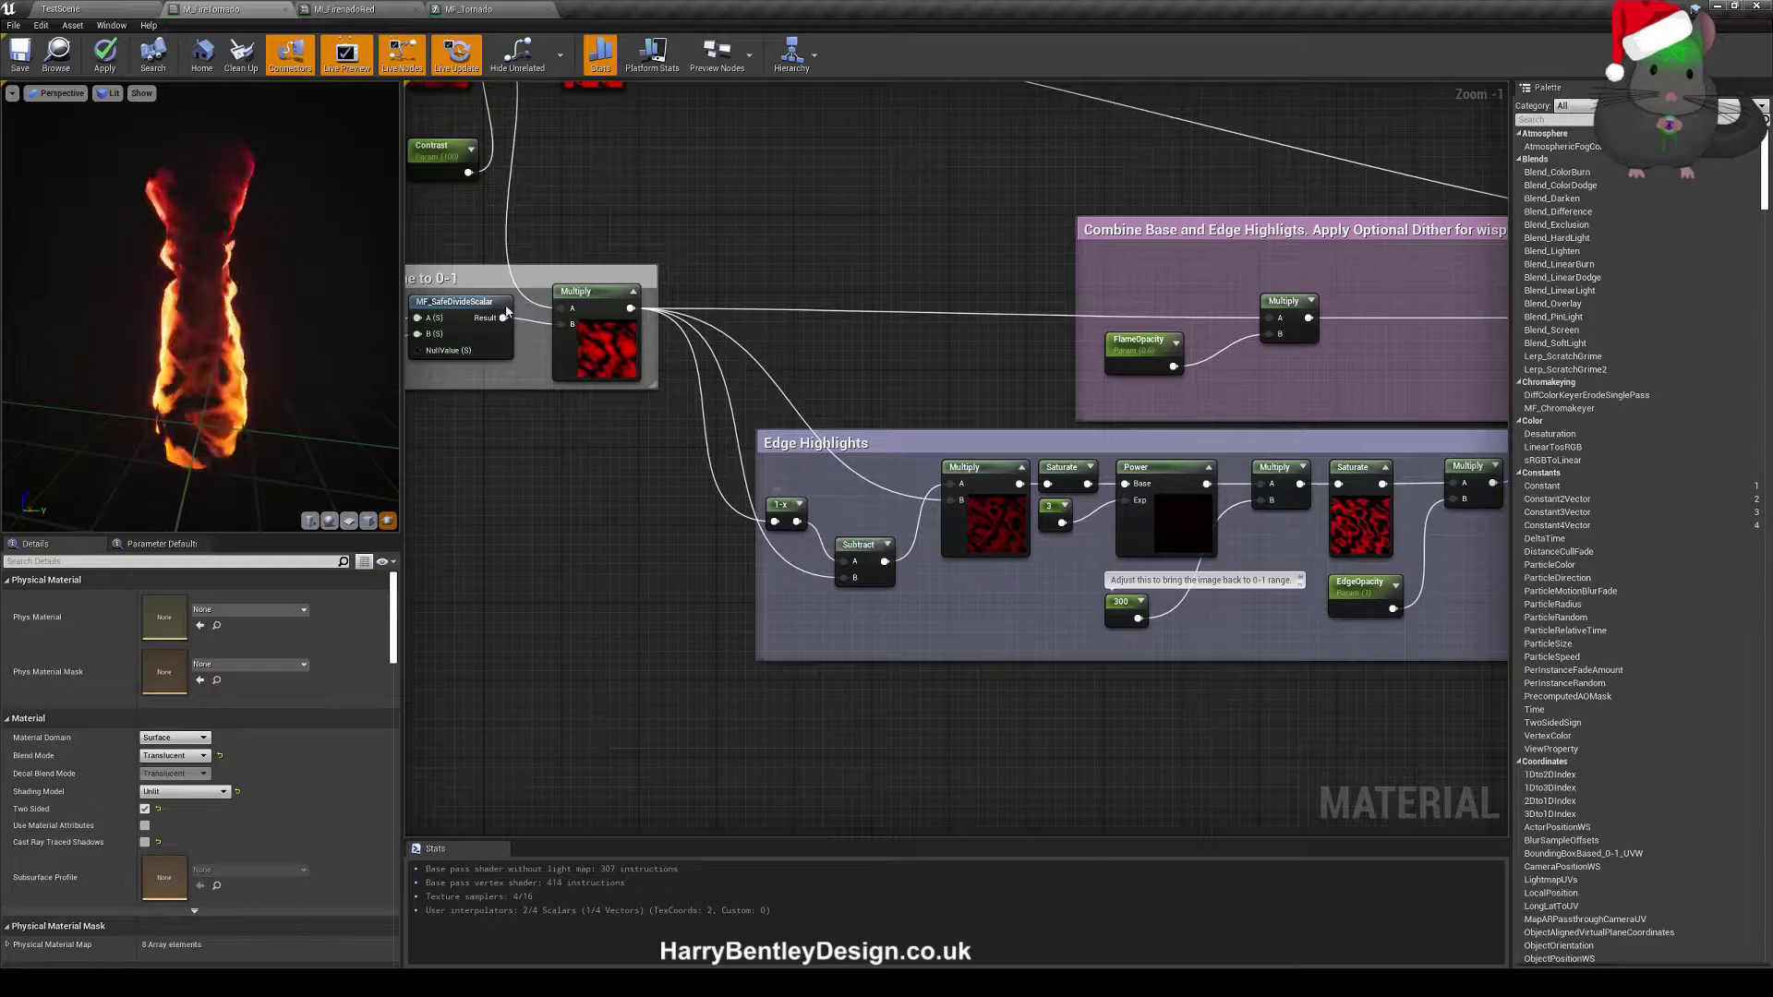
pyautogui.click(799, 504)
pyautogui.moveTo(895, 464); pyautogui.dragTo(793, 487, button='right')
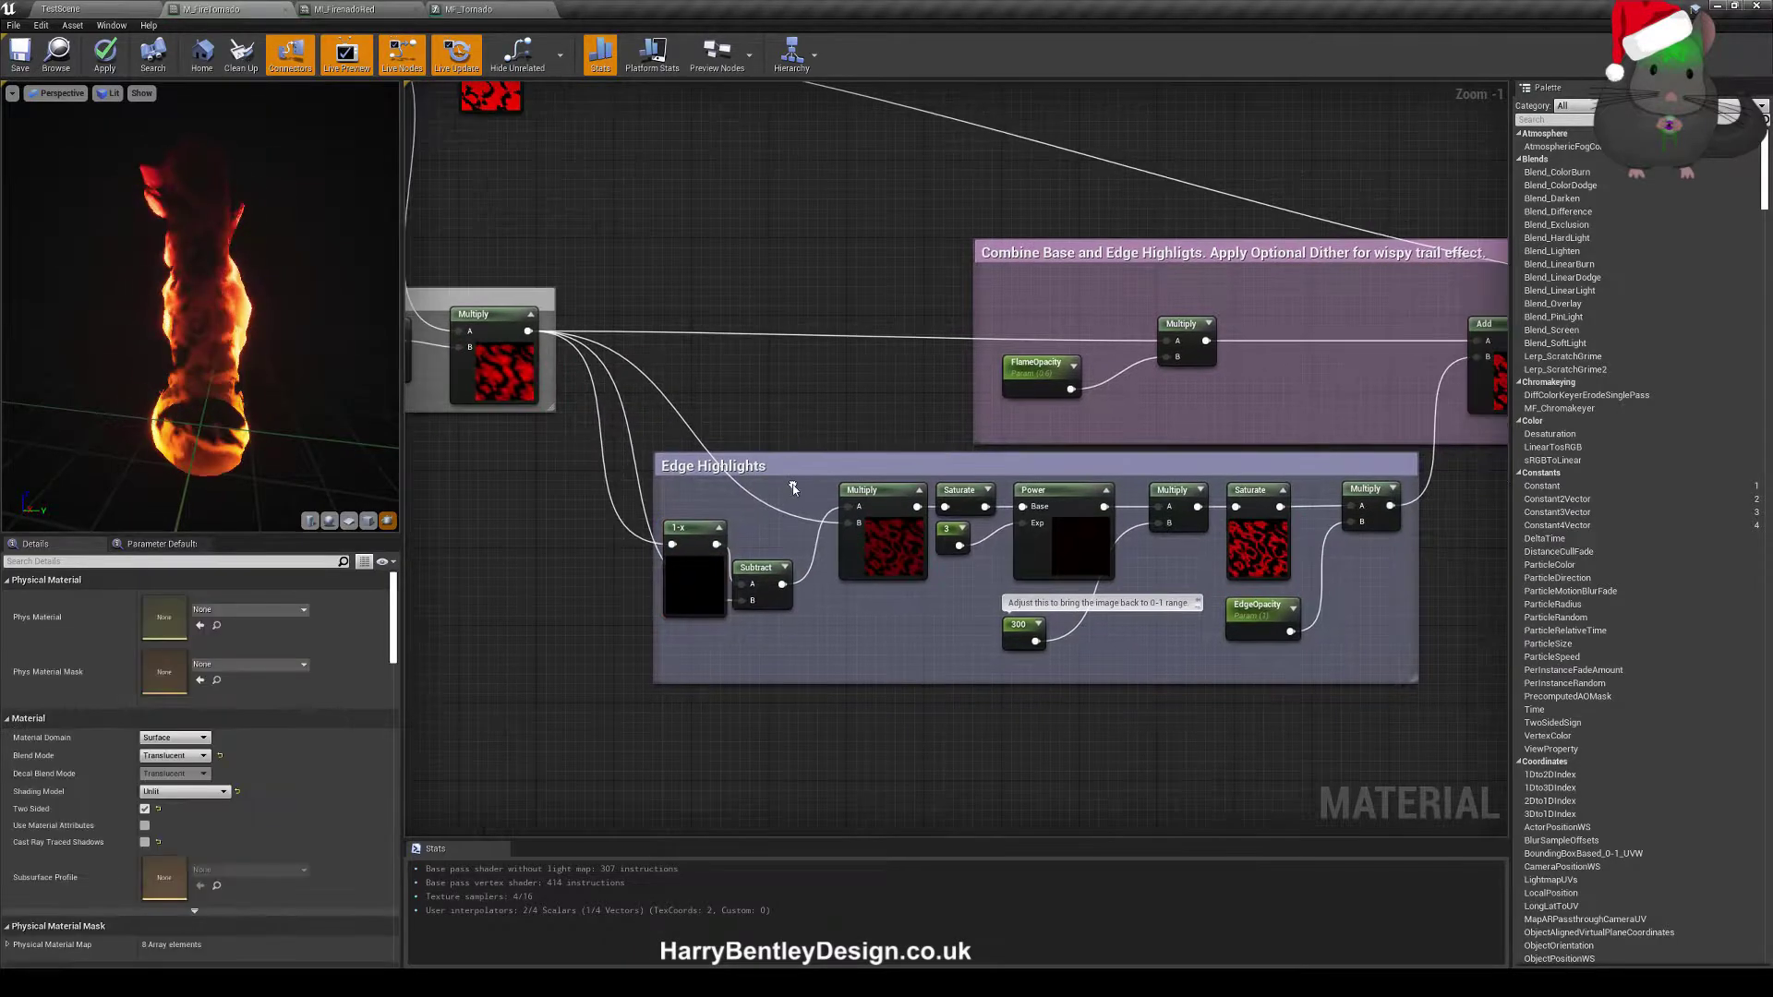
pyautogui.click(786, 567)
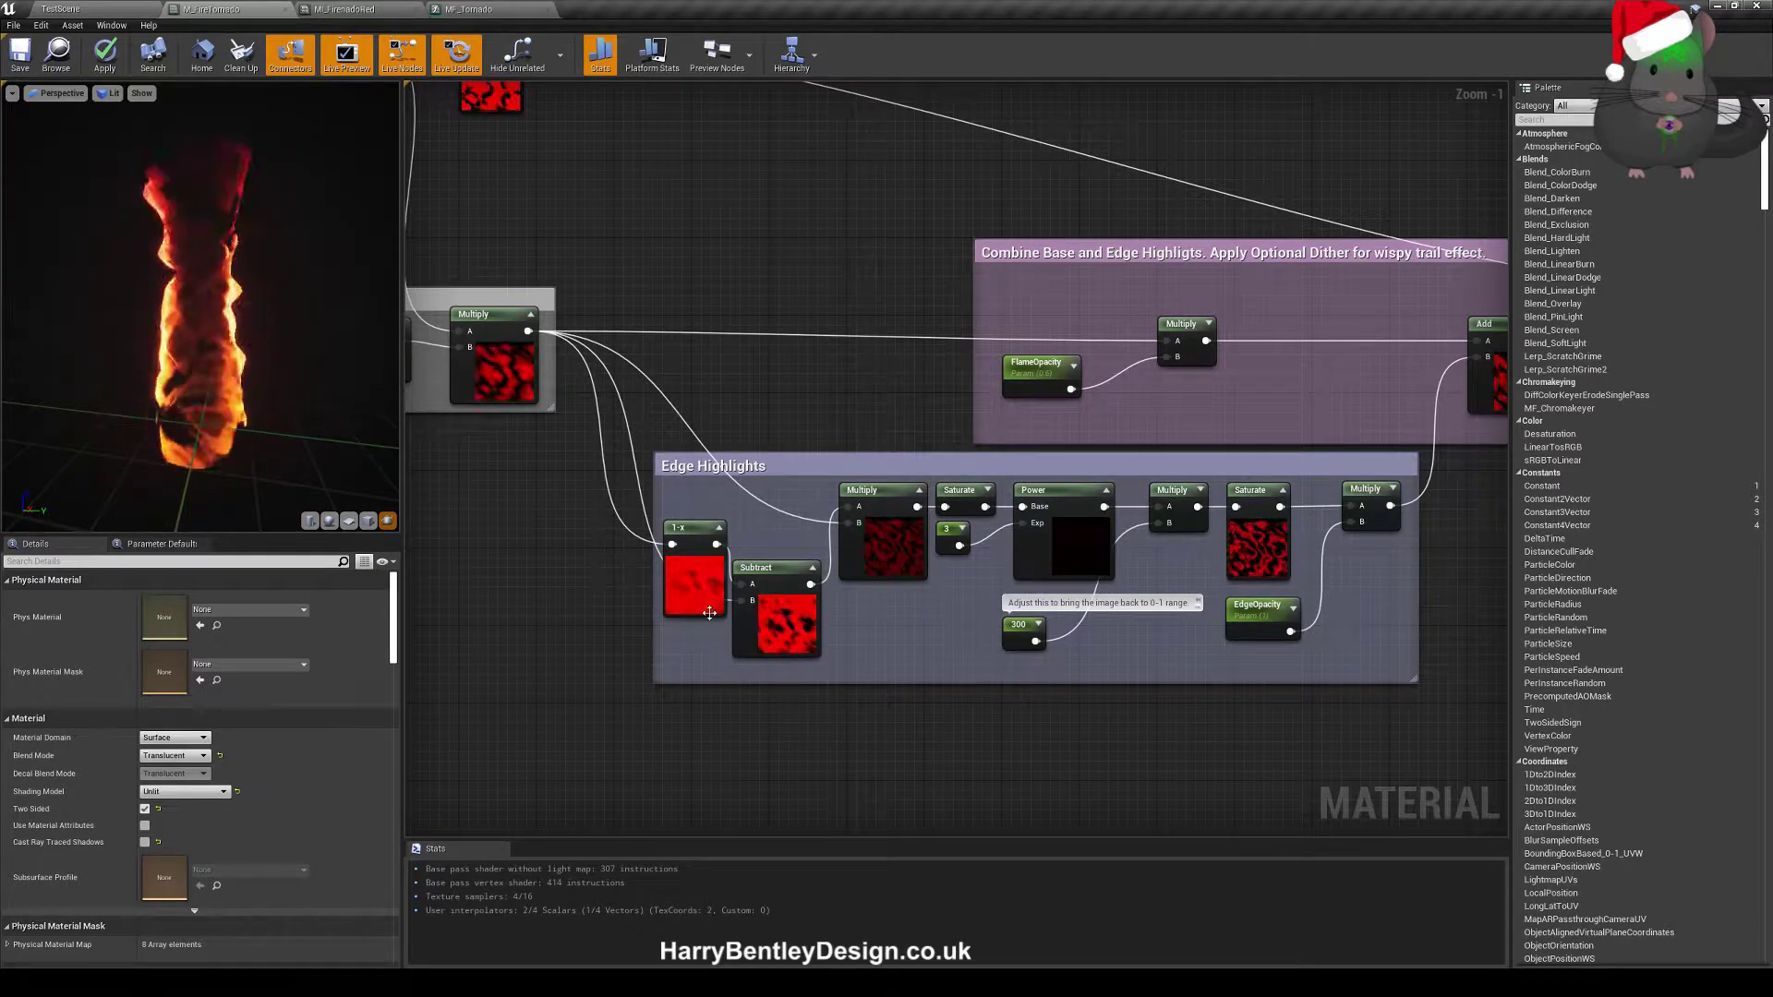
pyautogui.moveTo(832, 628); pyautogui.dragTo(816, 534, button='right')
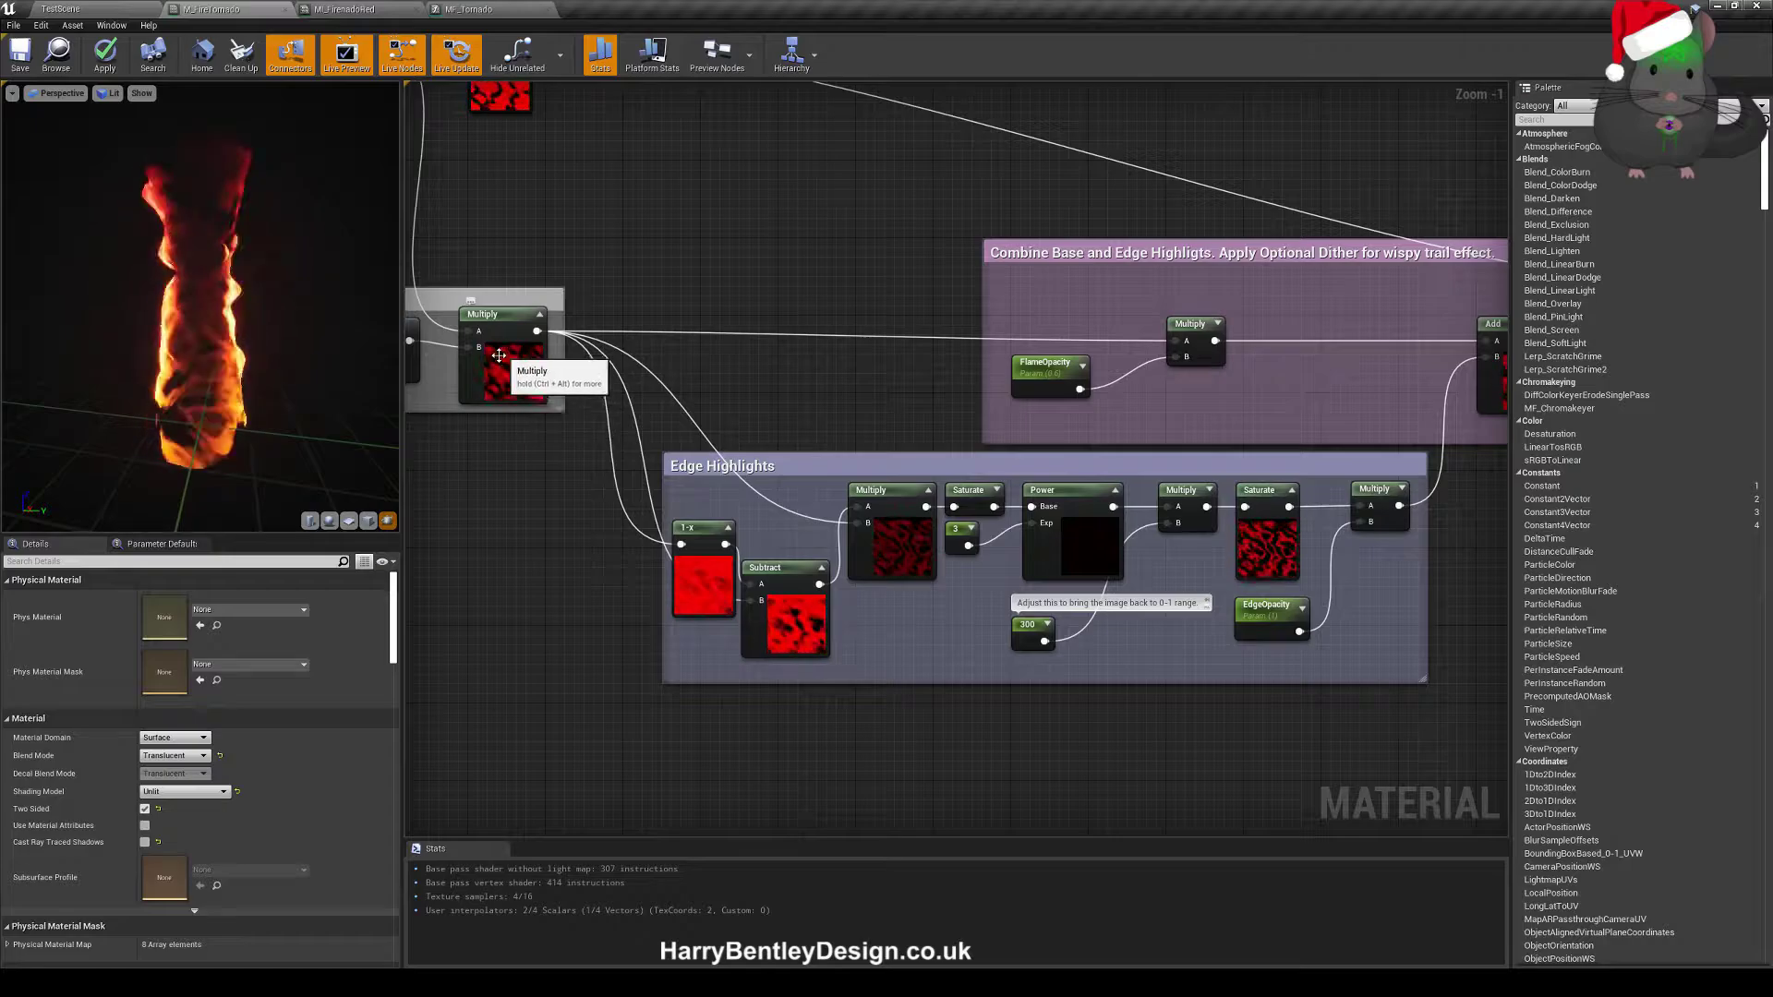
pyautogui.moveTo(934, 535); pyautogui.dragTo(785, 520, button='right')
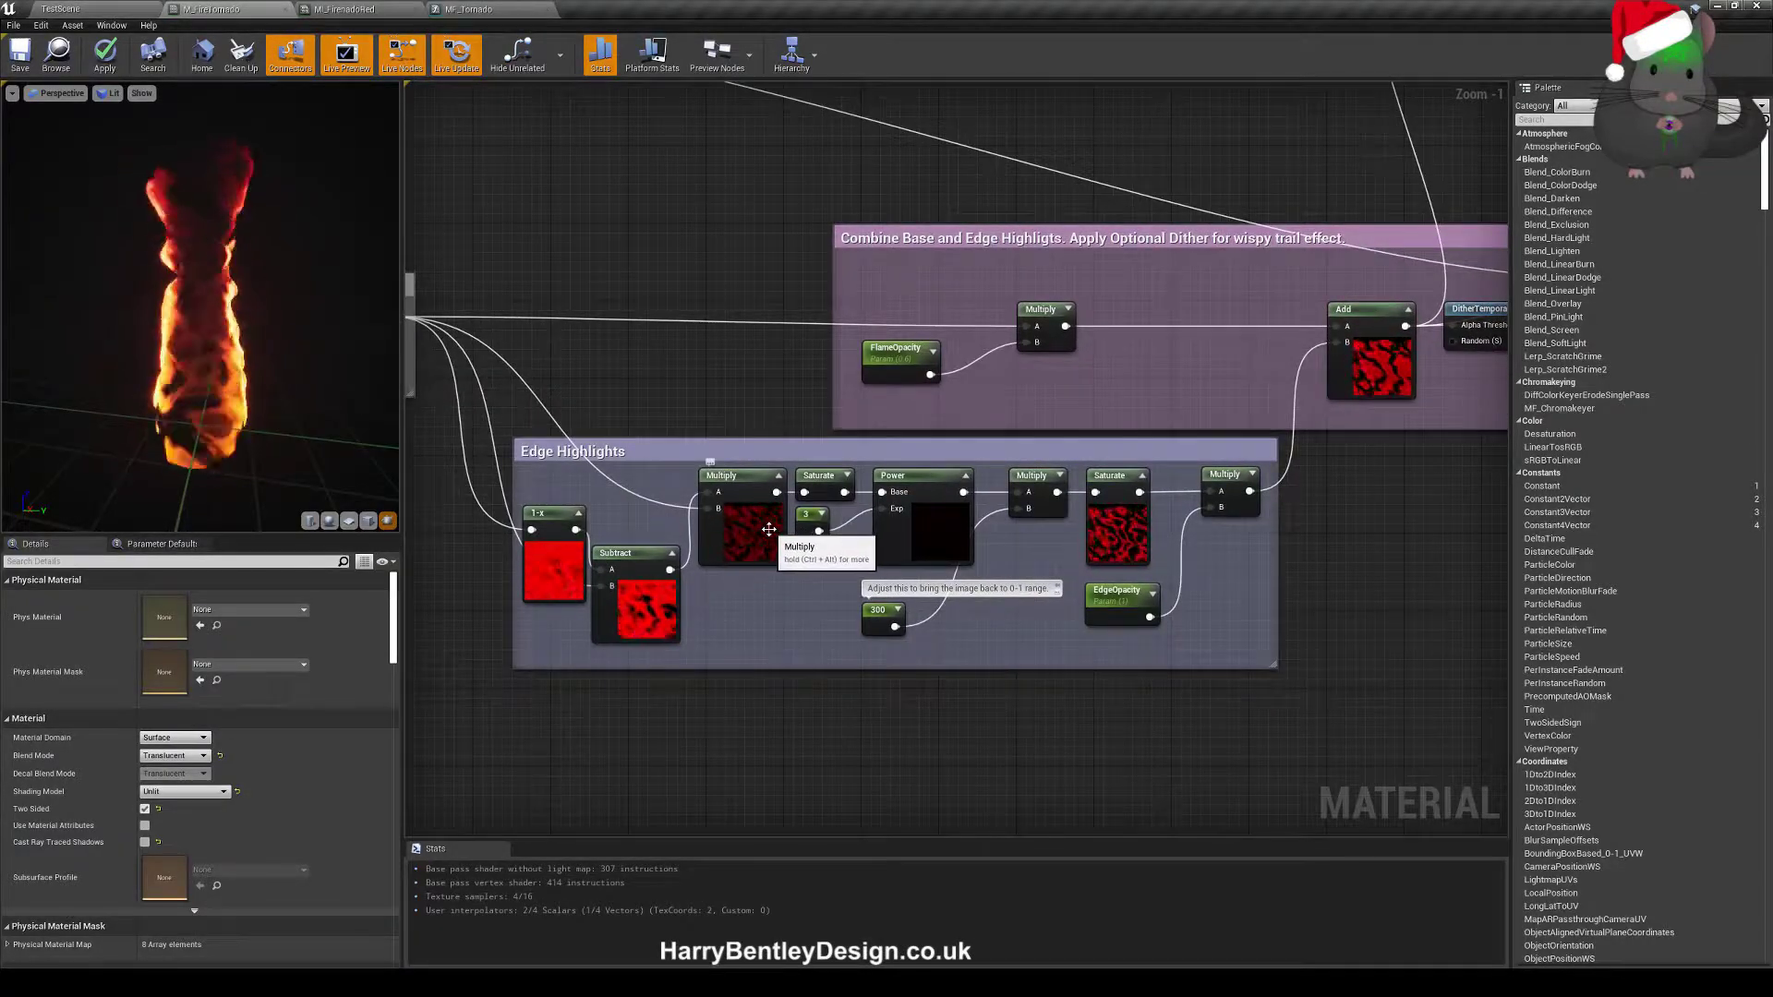
pyautogui.click(671, 552)
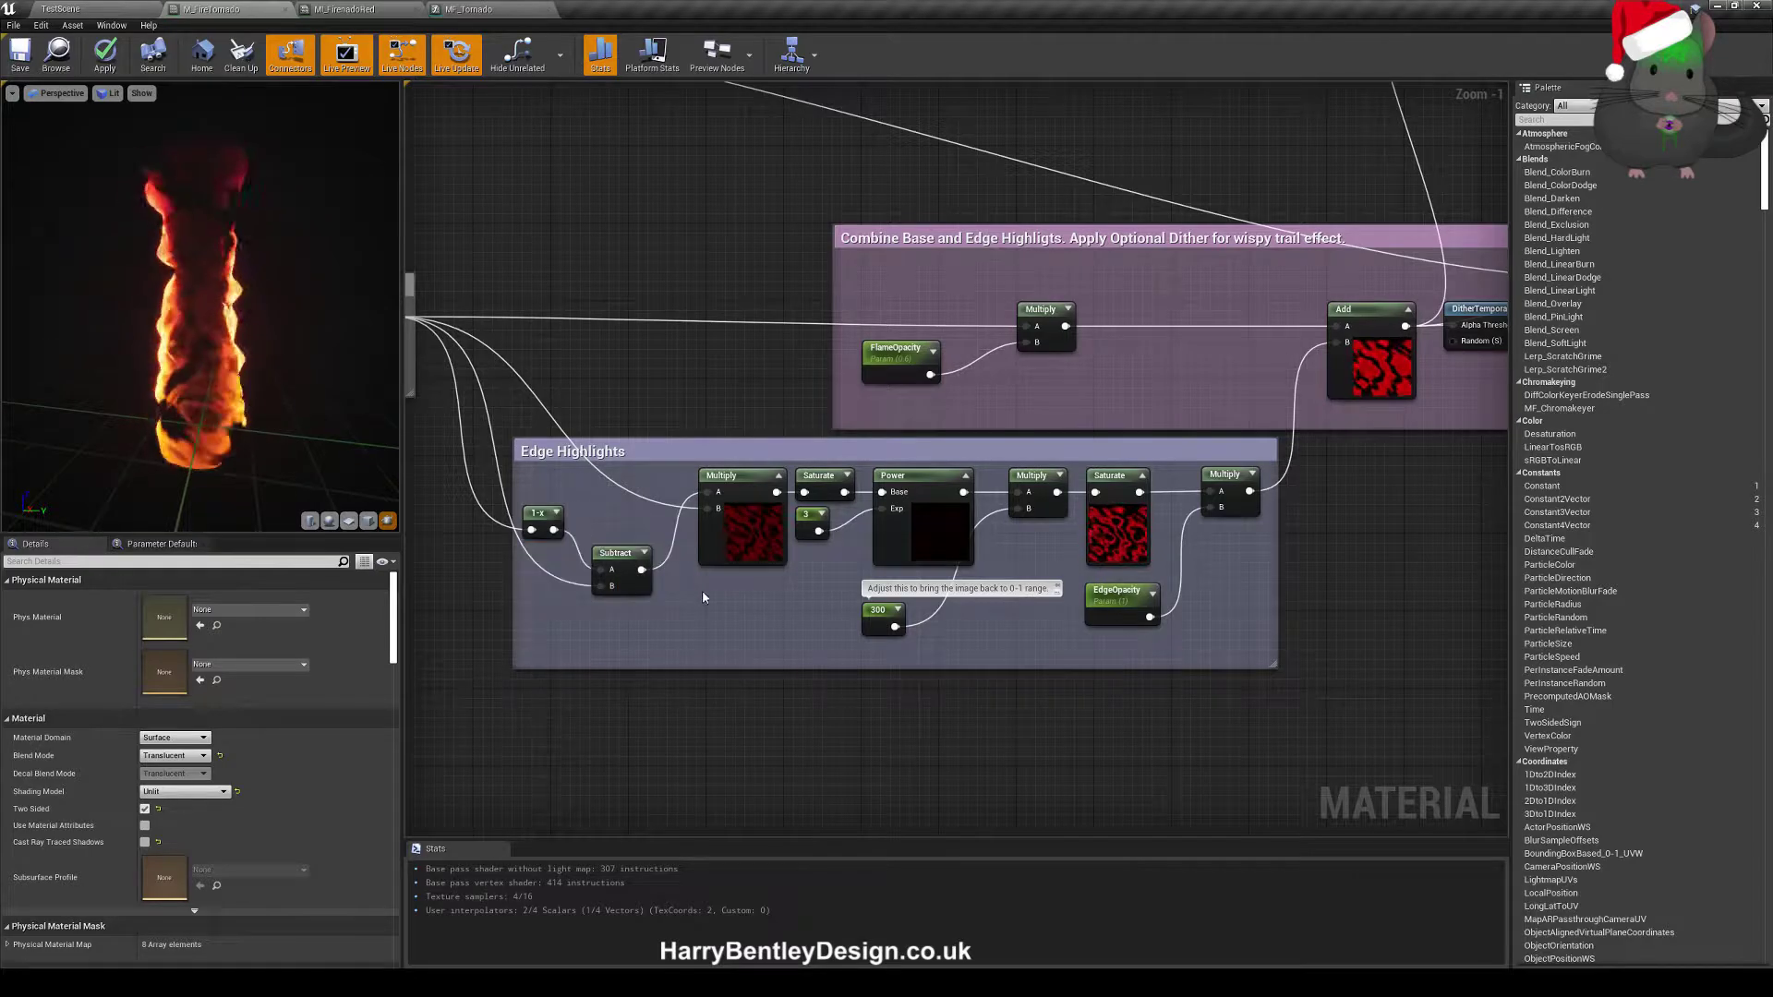
# - Trace the Edge Highlights chain through the Power node, the 300 multiplier and EdgeOpacity to the Combine Base group
pyautogui.moveTo(702, 591); pyautogui.dragTo(655, 534, button='right')
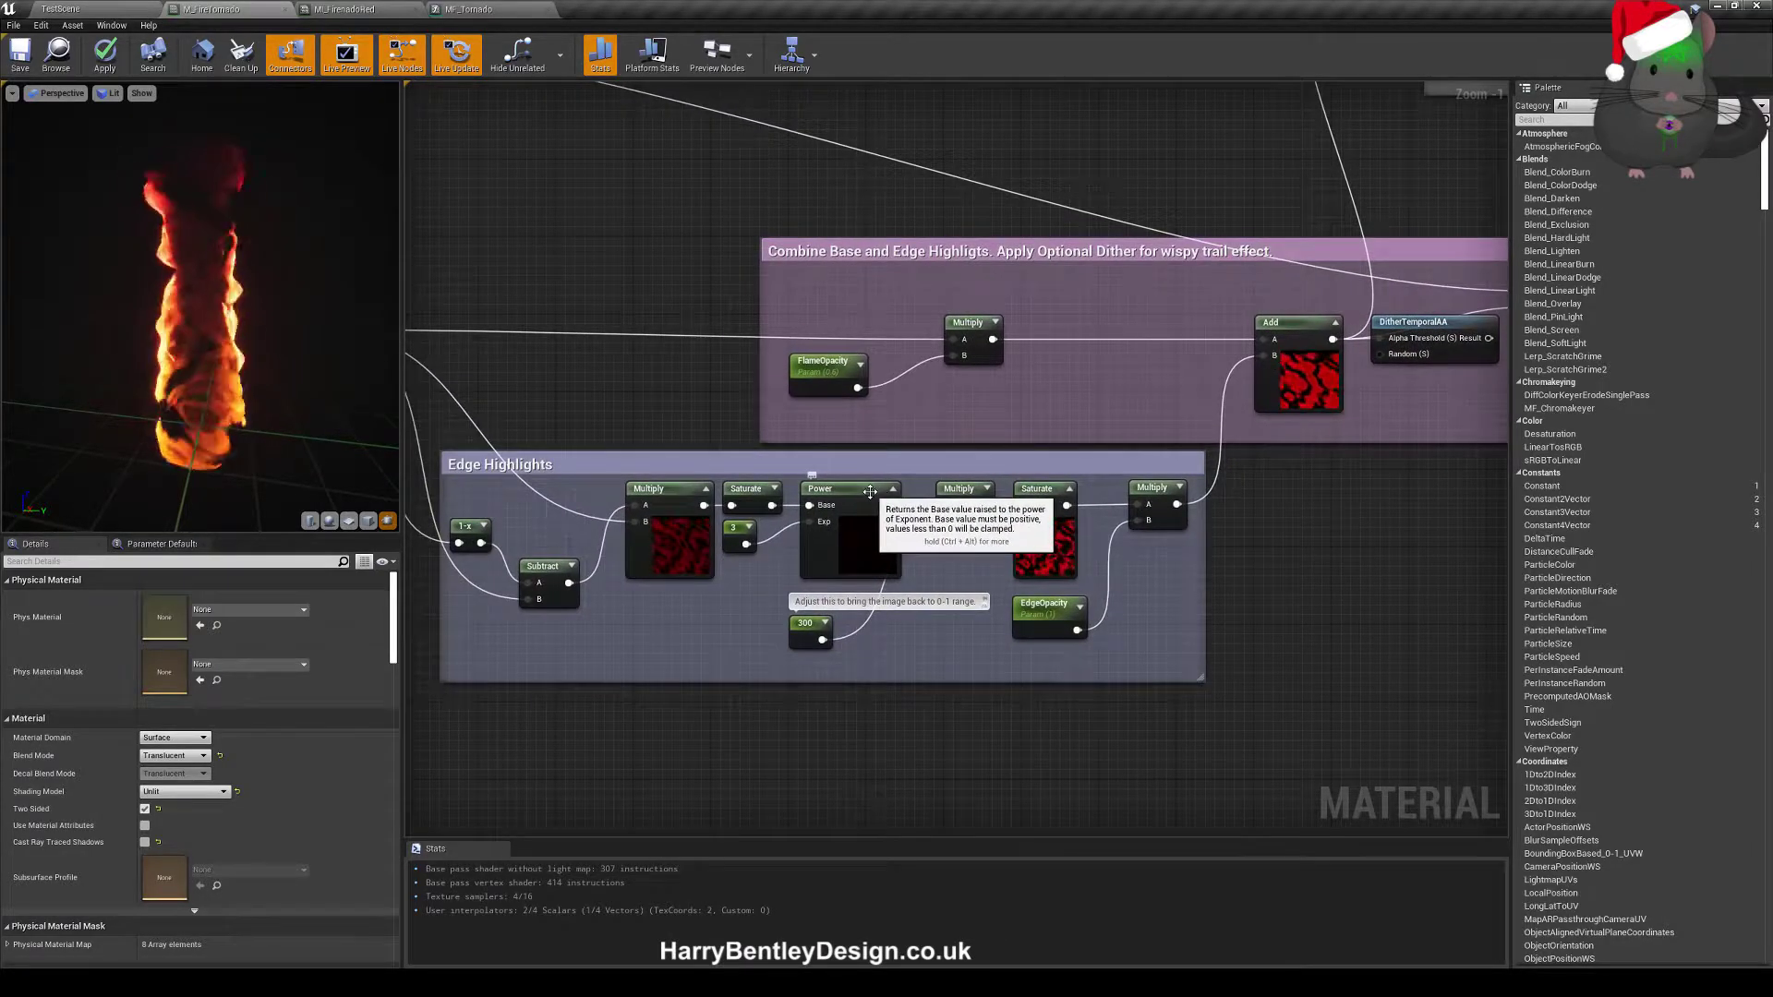
pyautogui.moveTo(870, 491); pyautogui.dragTo(797, 516, button='right')
pyautogui.moveTo(601, 553); pyautogui.dragTo(661, 528, button='right')
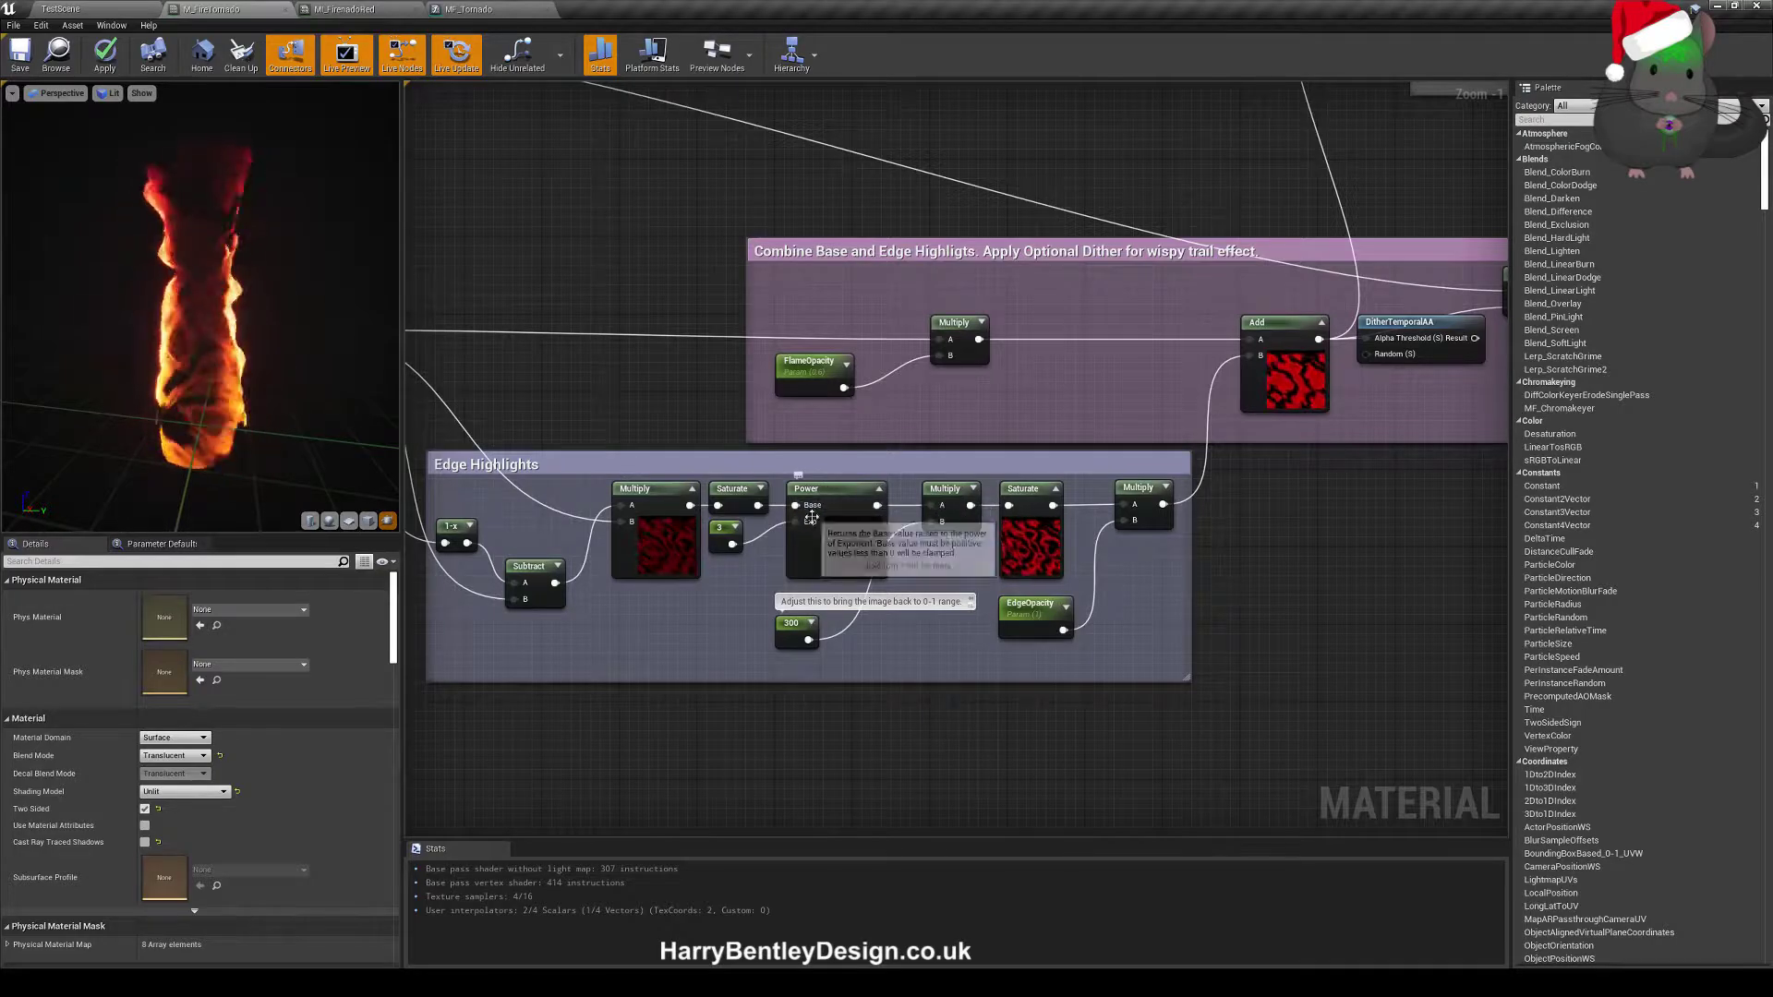
pyautogui.moveTo(807, 532); pyautogui.dragTo(769, 553, button='right')
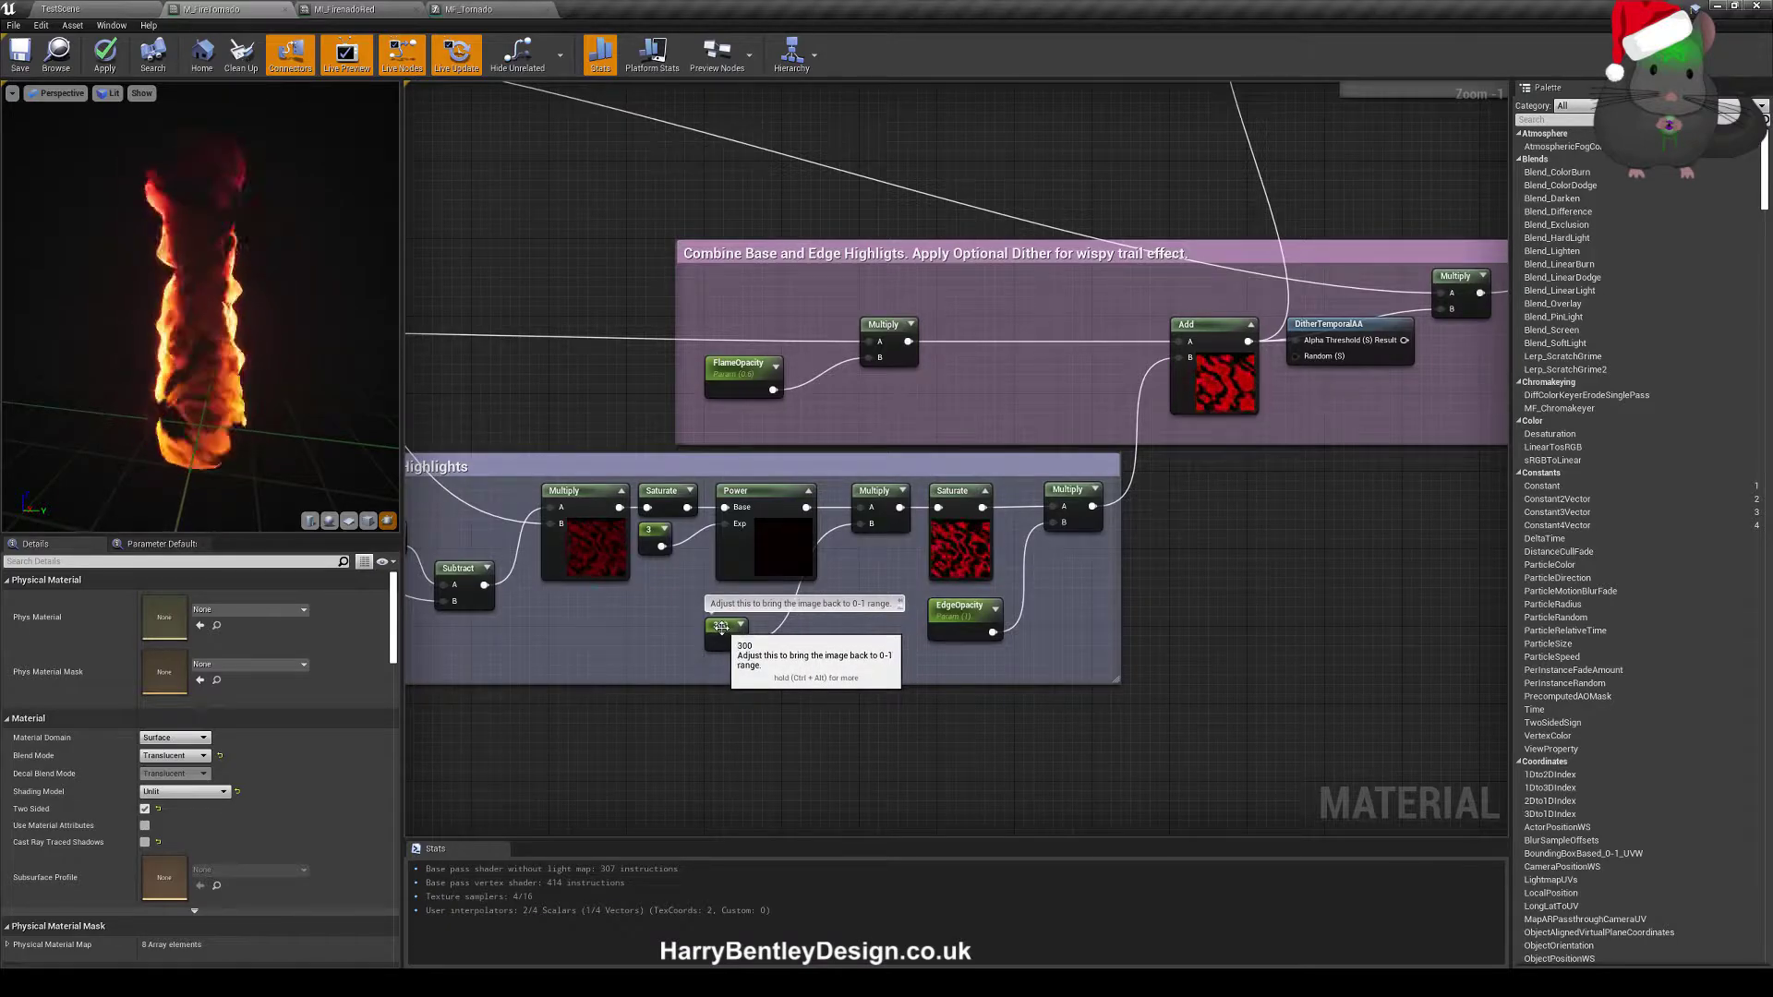
pyautogui.moveTo(973, 532); pyautogui.dragTo(898, 536, button='right')
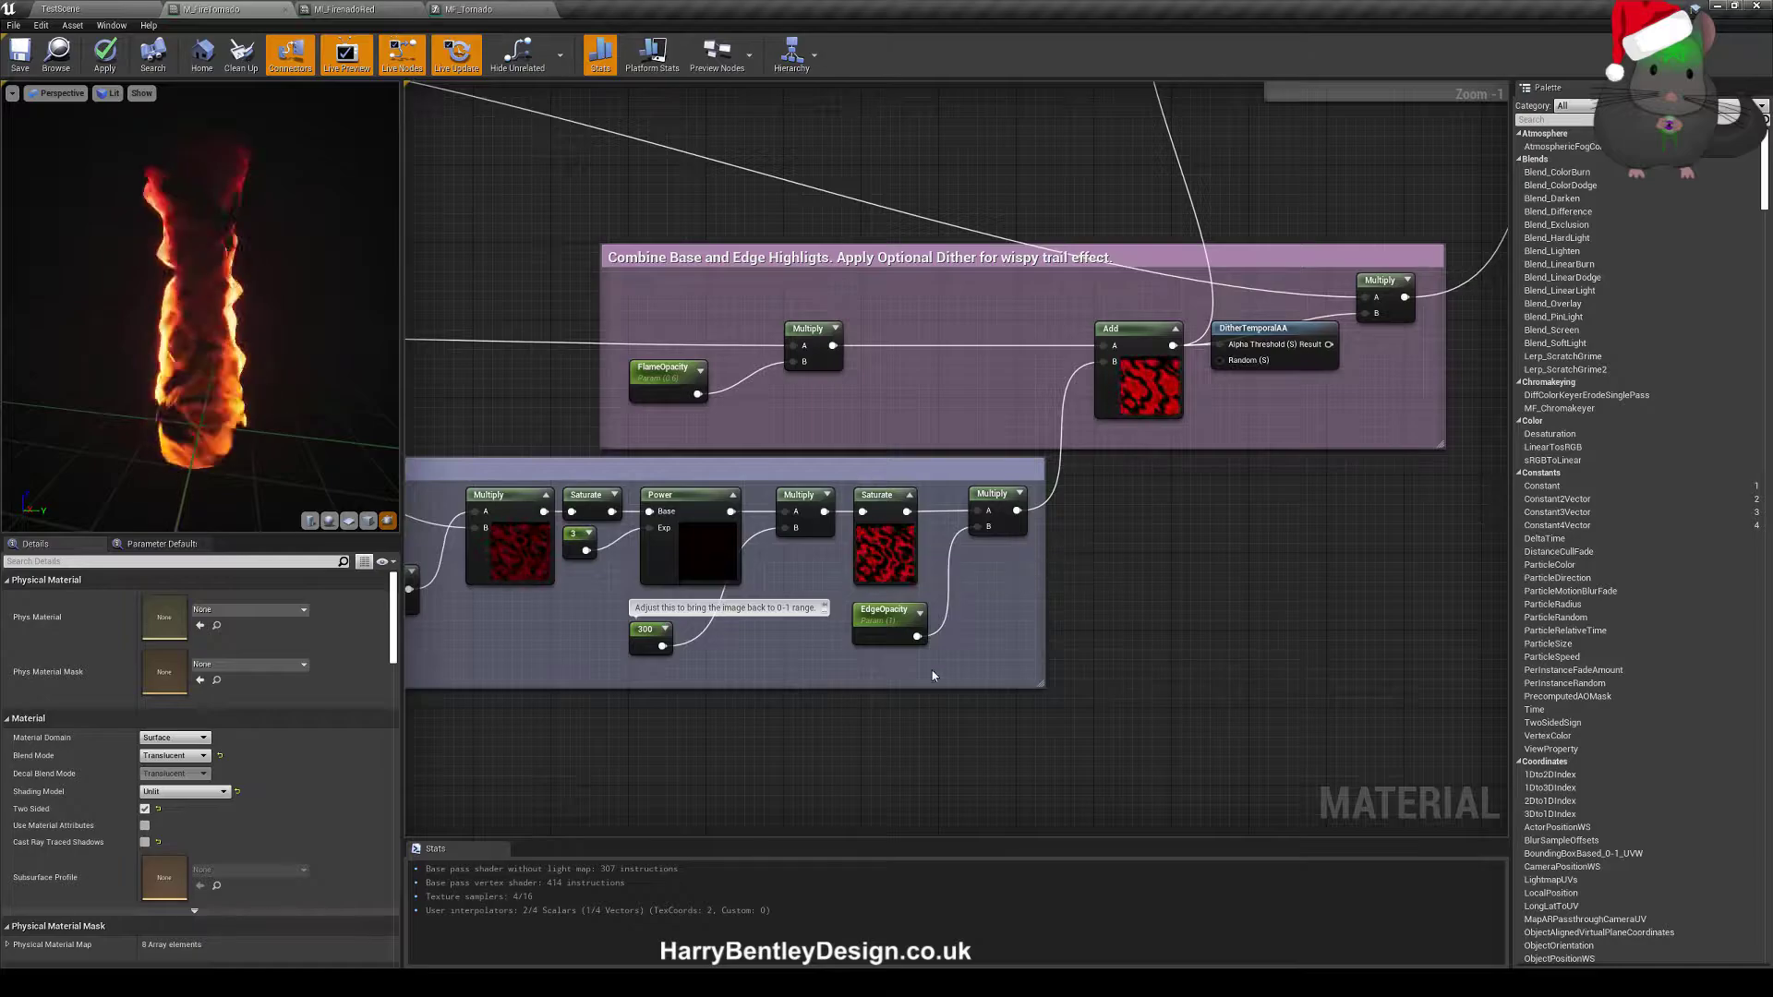
pyautogui.moveTo(999, 567); pyautogui.dragTo(1042, 487, button='right')
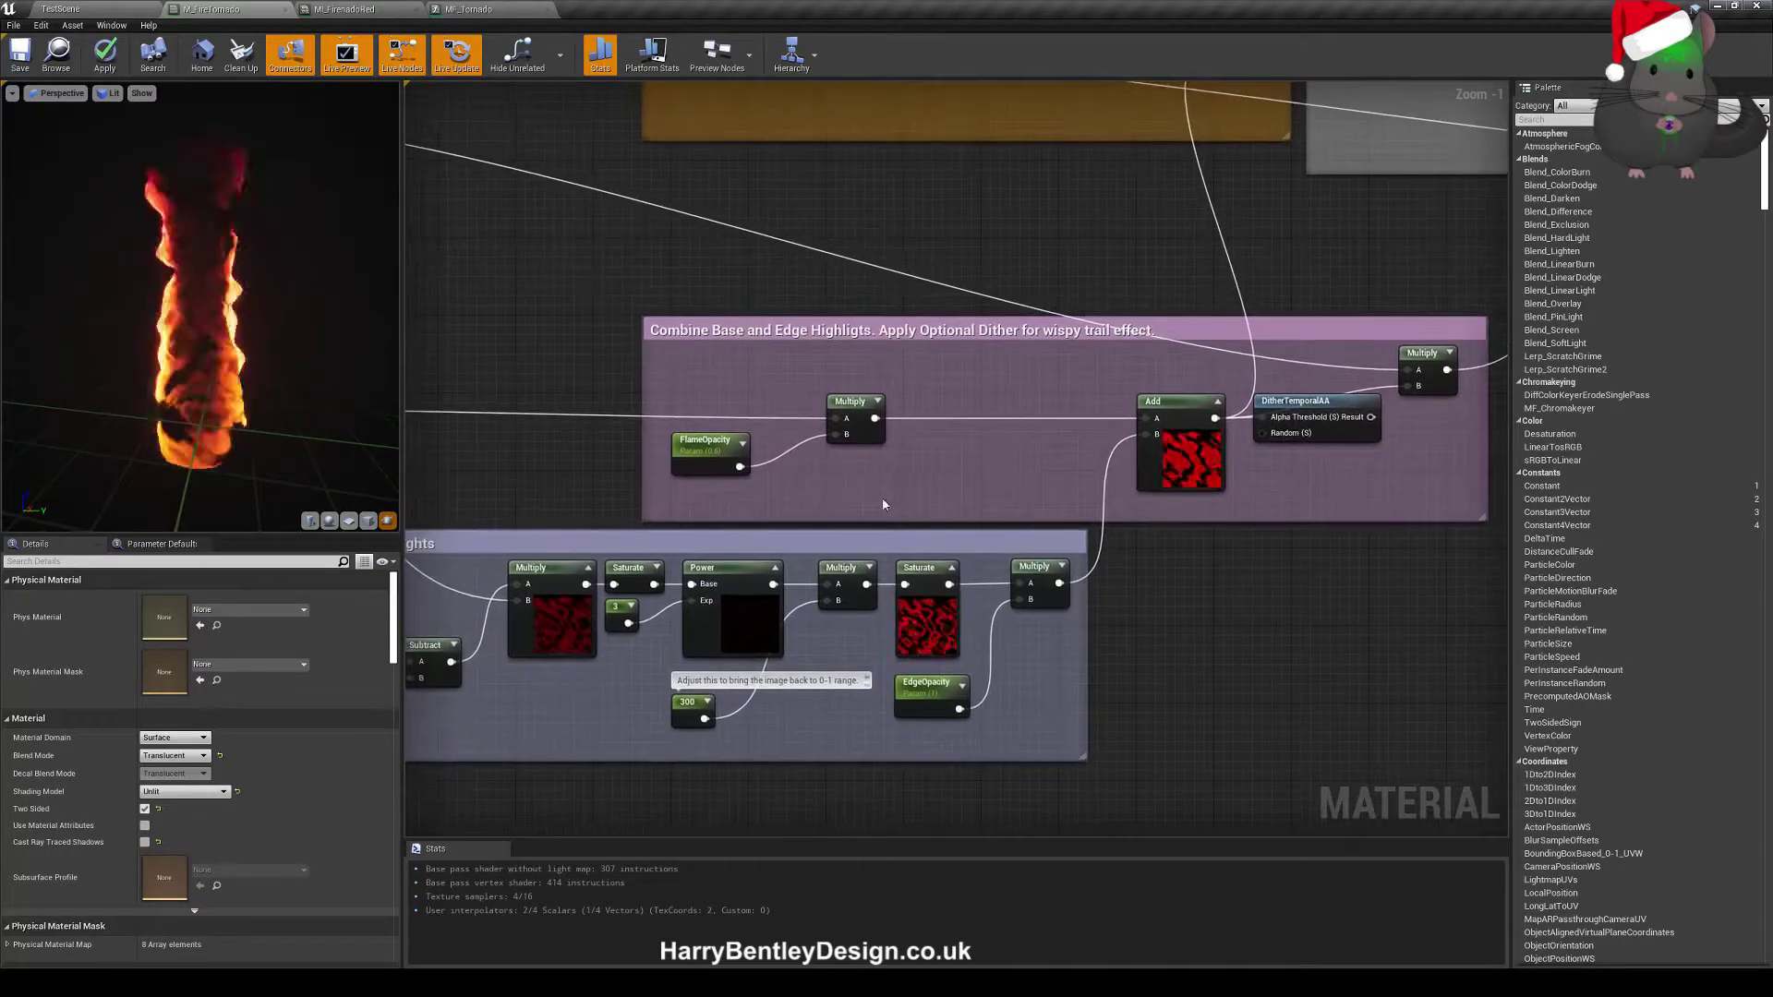
# - Inspect how the FlameOpacity-scaled base and the Edge Highlights Saturate output are combined in the Add node
pyautogui.moveTo(883, 497); pyautogui.dragTo(778, 460, button='right')
pyautogui.click(598, 442)
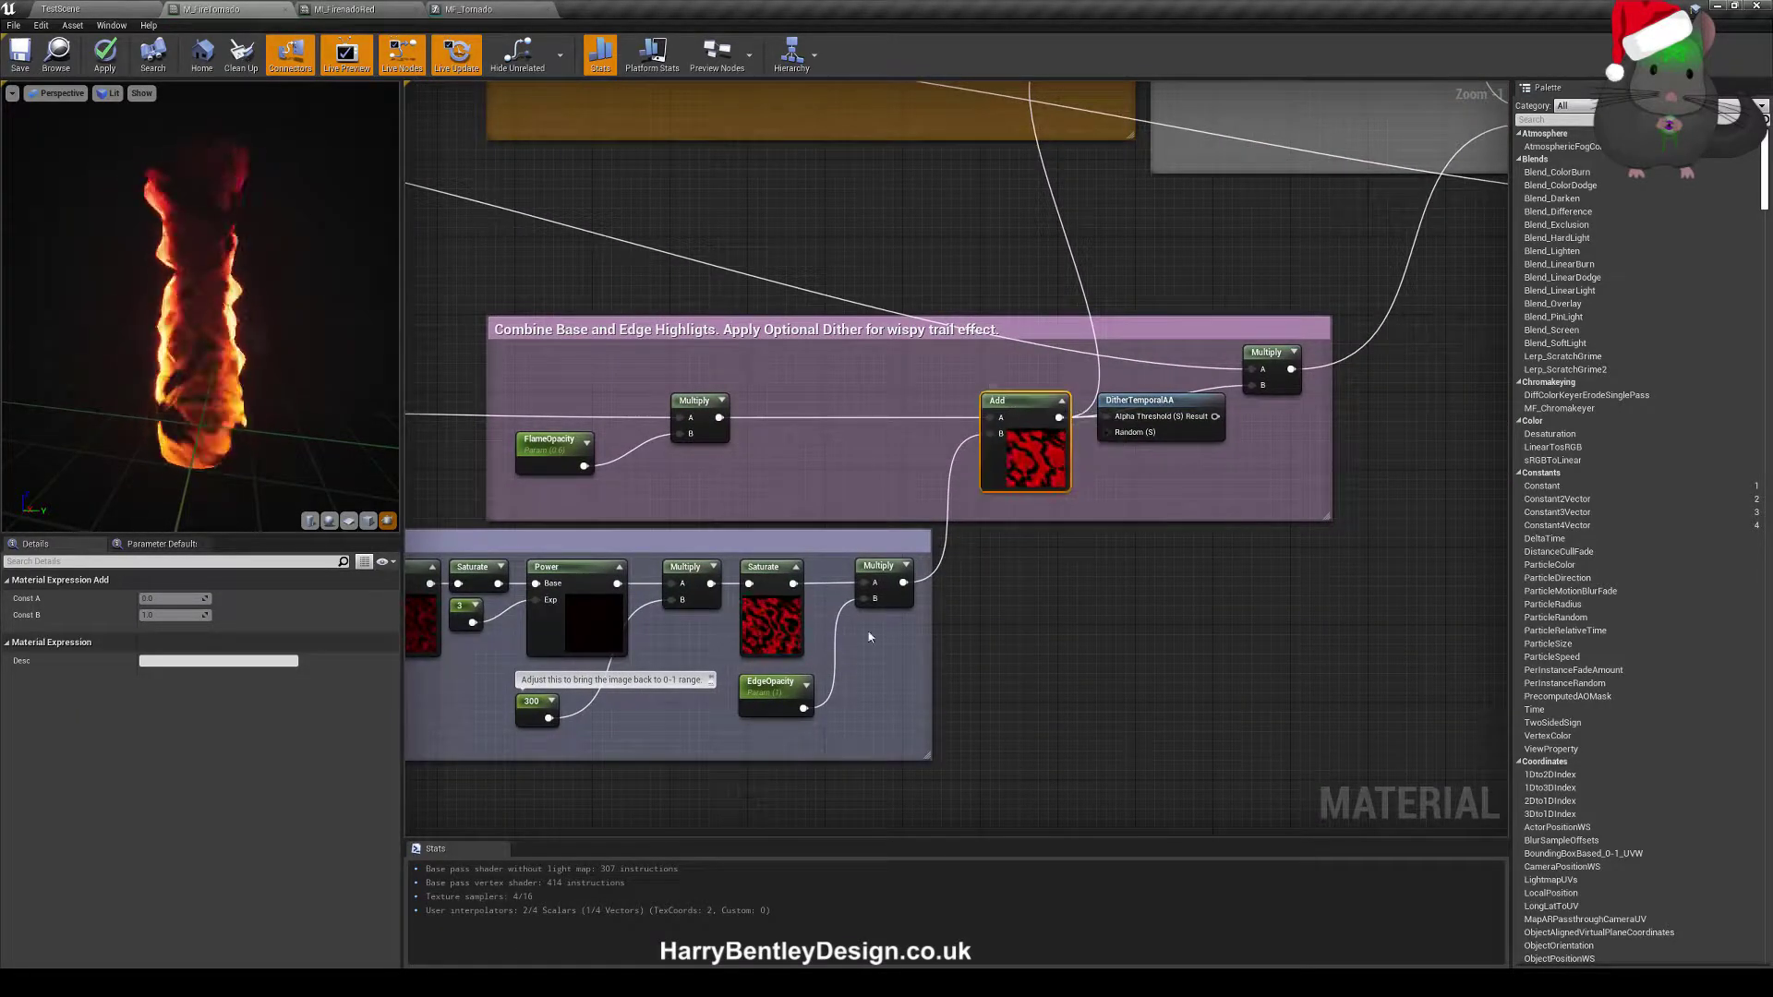
pyautogui.click(772, 586)
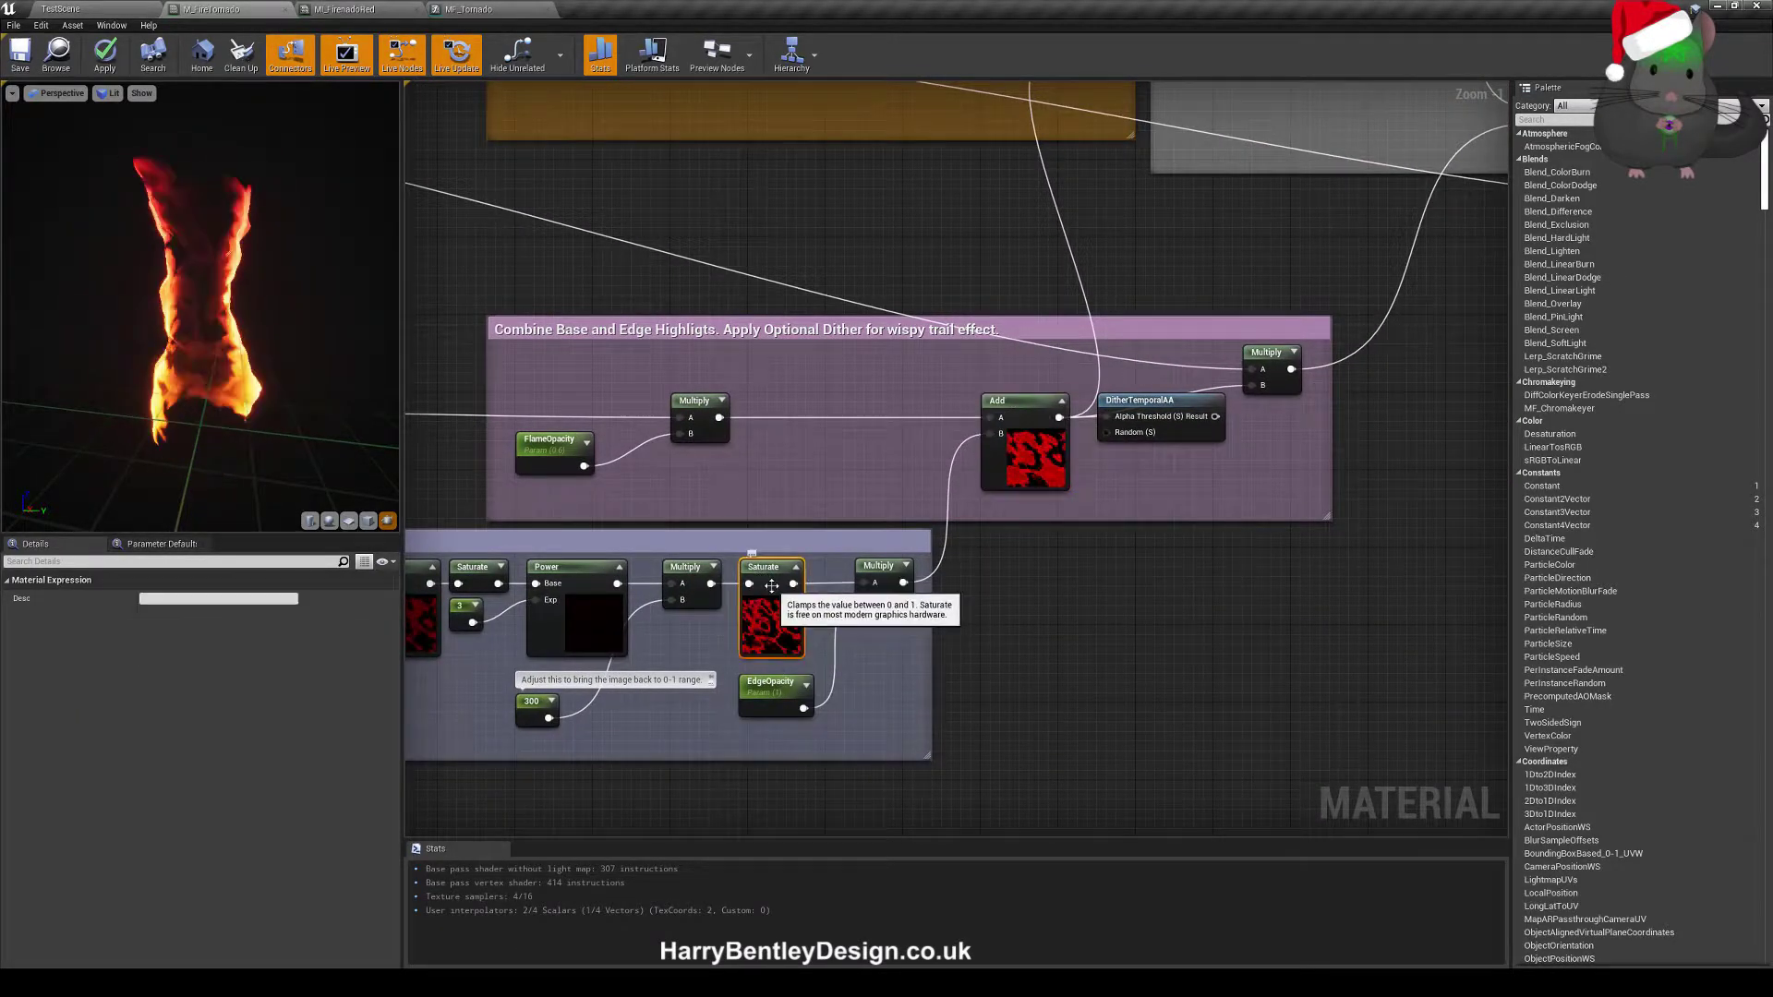
pyautogui.click(899, 446)
pyautogui.moveTo(547, 451); pyautogui.dragTo(624, 468, button='right')
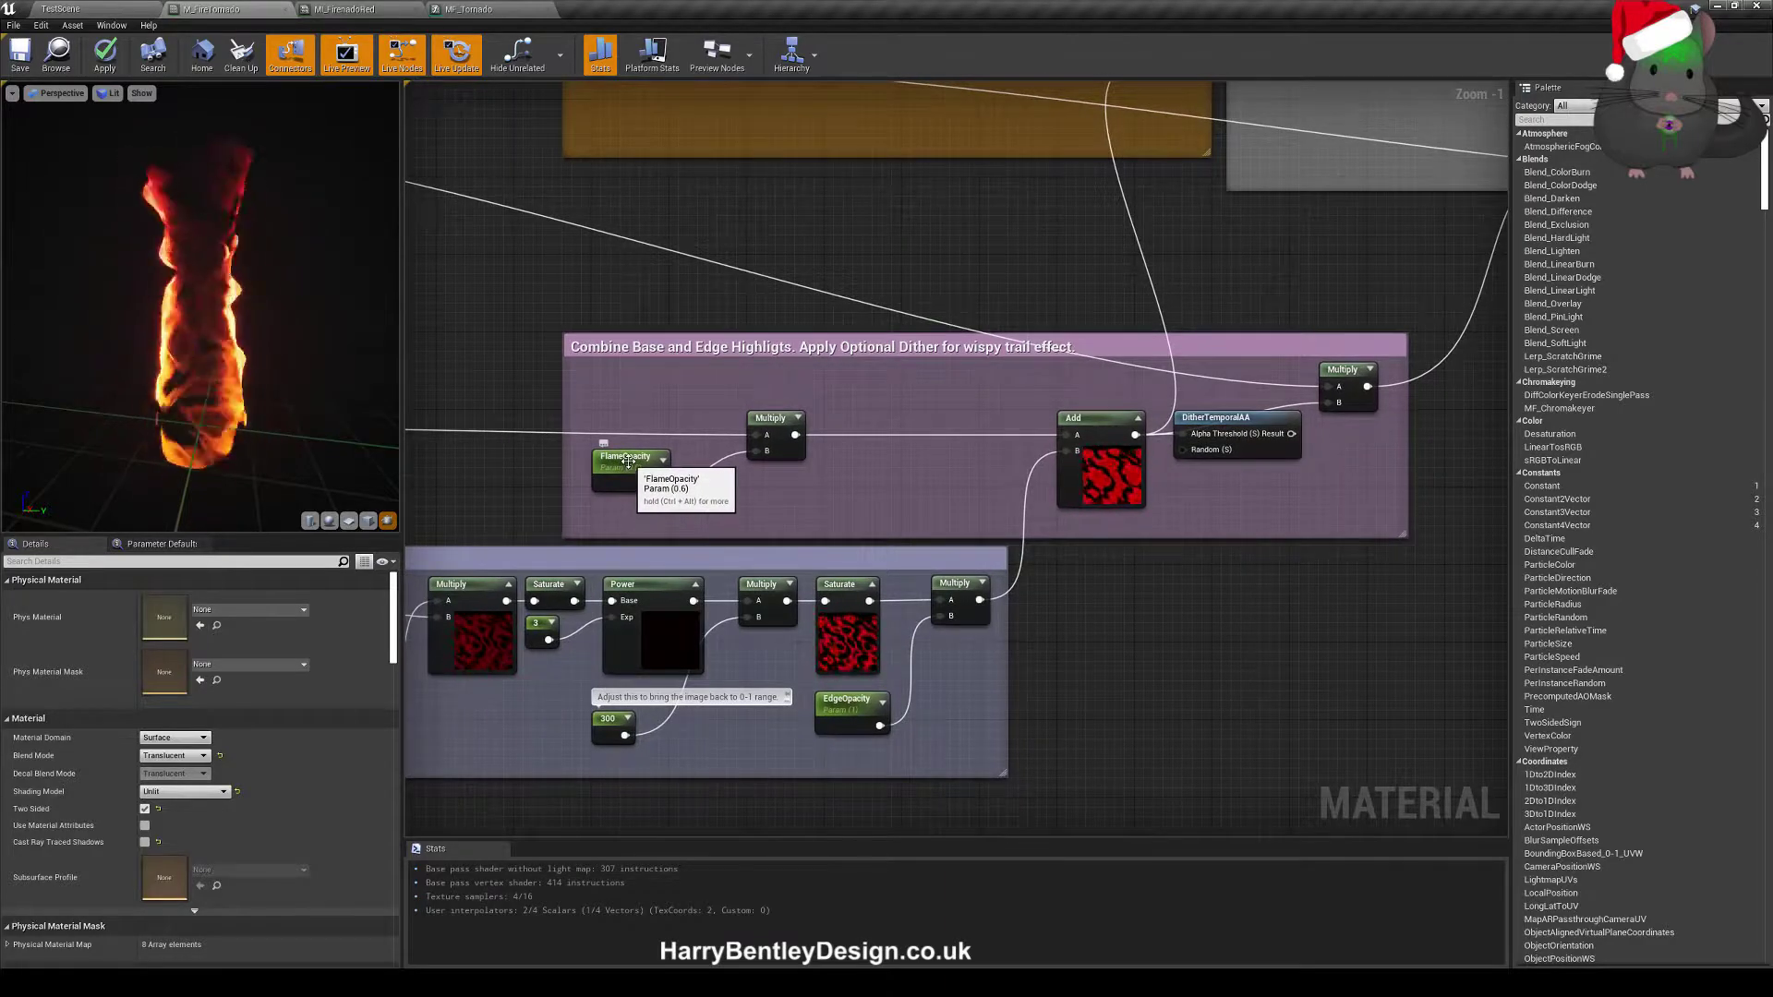
pyautogui.click(624, 467)
pyautogui.click(742, 468)
# - Examine the optional DitherTemporalAA node in the Combine group and check the wispy flame preview up close, from above and from the side
pyautogui.moveTo(964, 471); pyautogui.dragTo(682, 495, button='right')
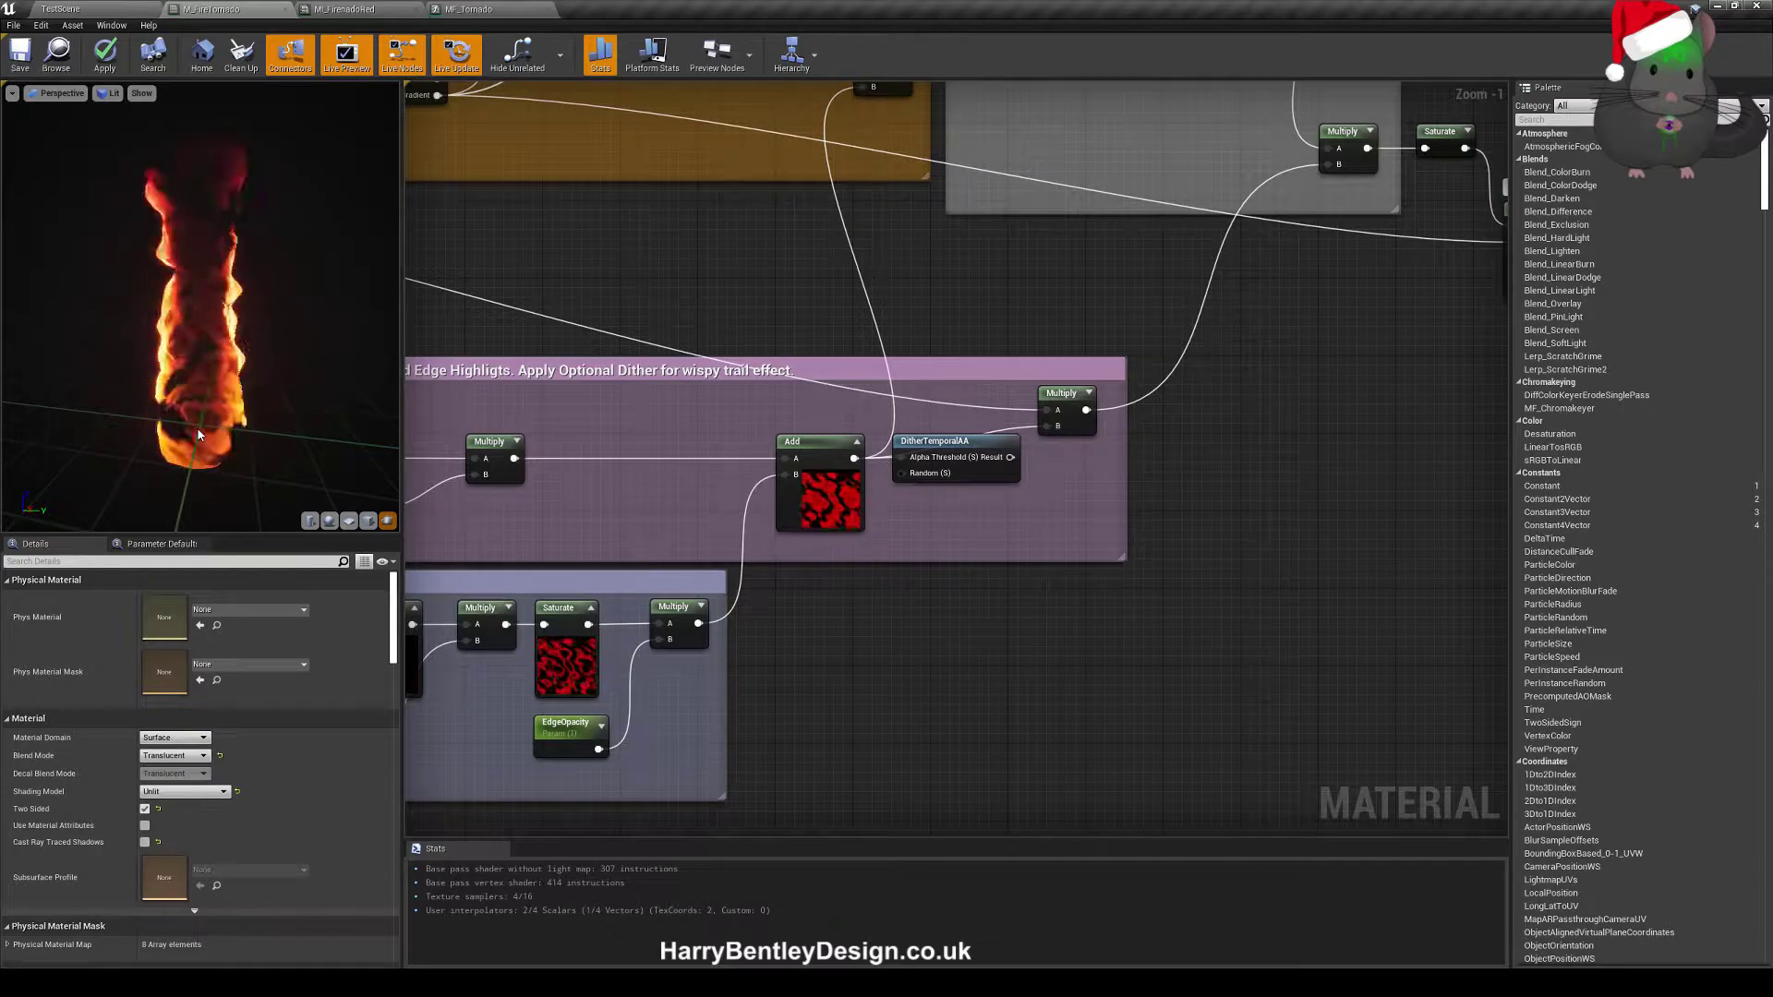
pyautogui.moveTo(612, 471); pyautogui.dragTo(693, 577, button='right')
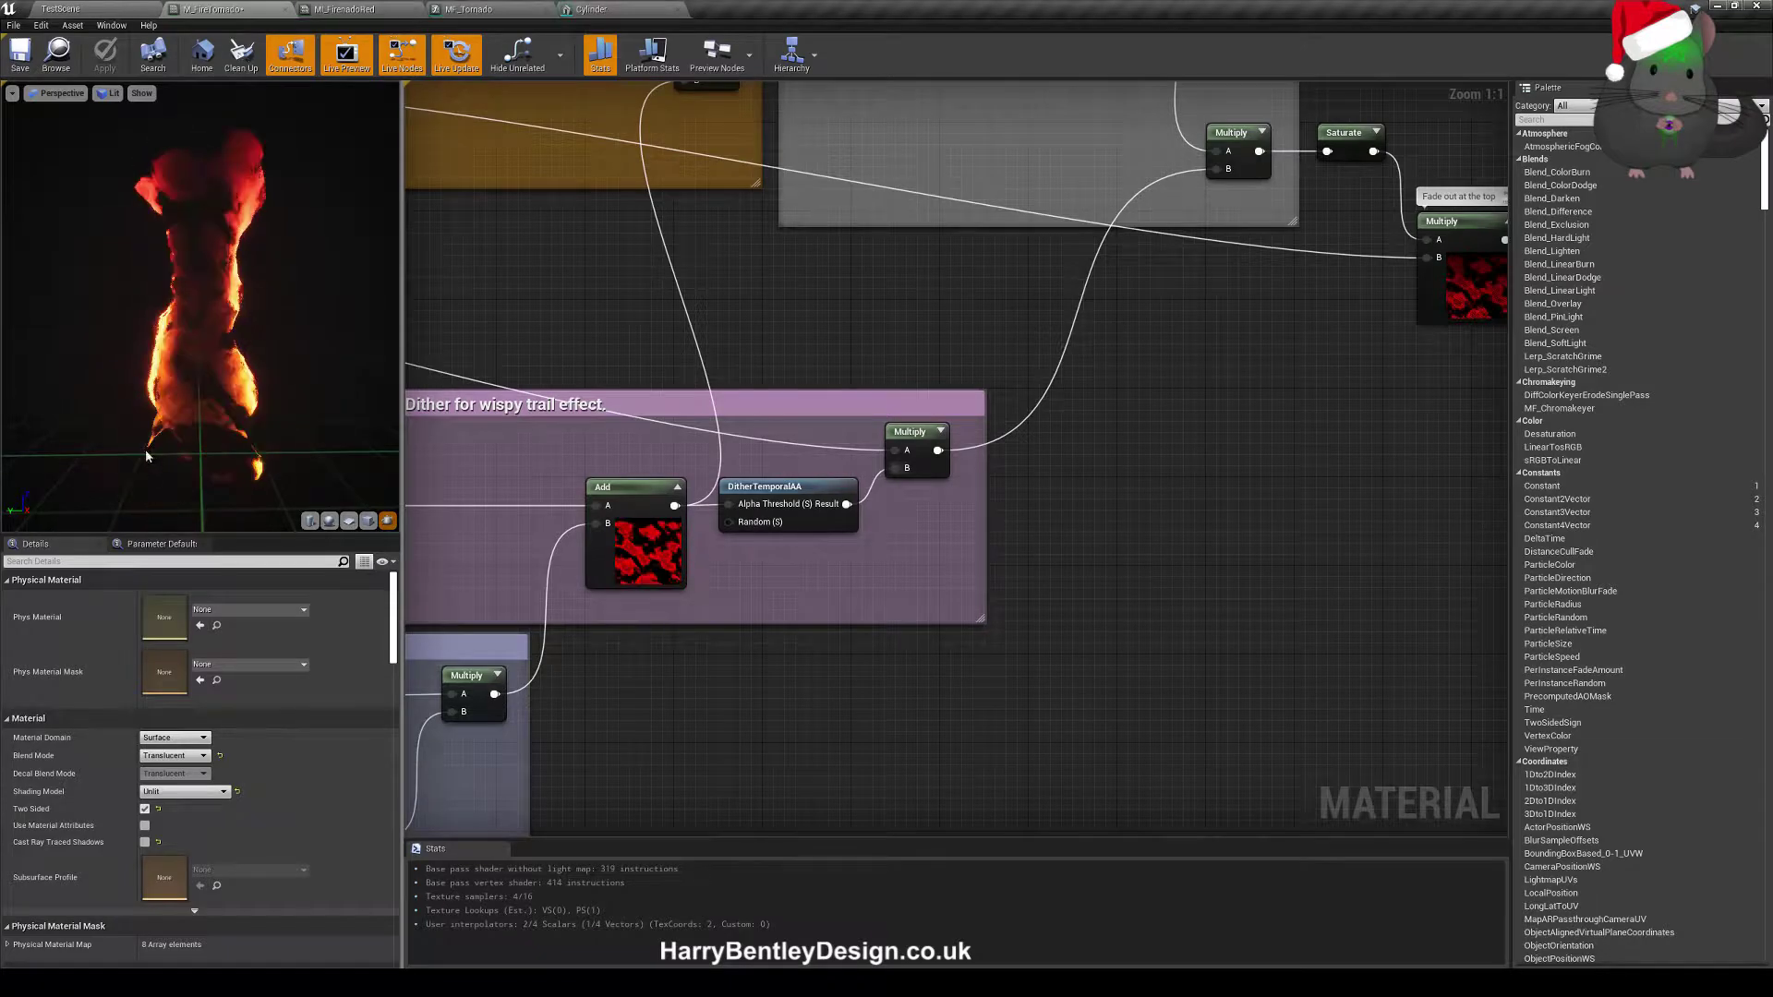
pyautogui.scroll(5, 163, 458)
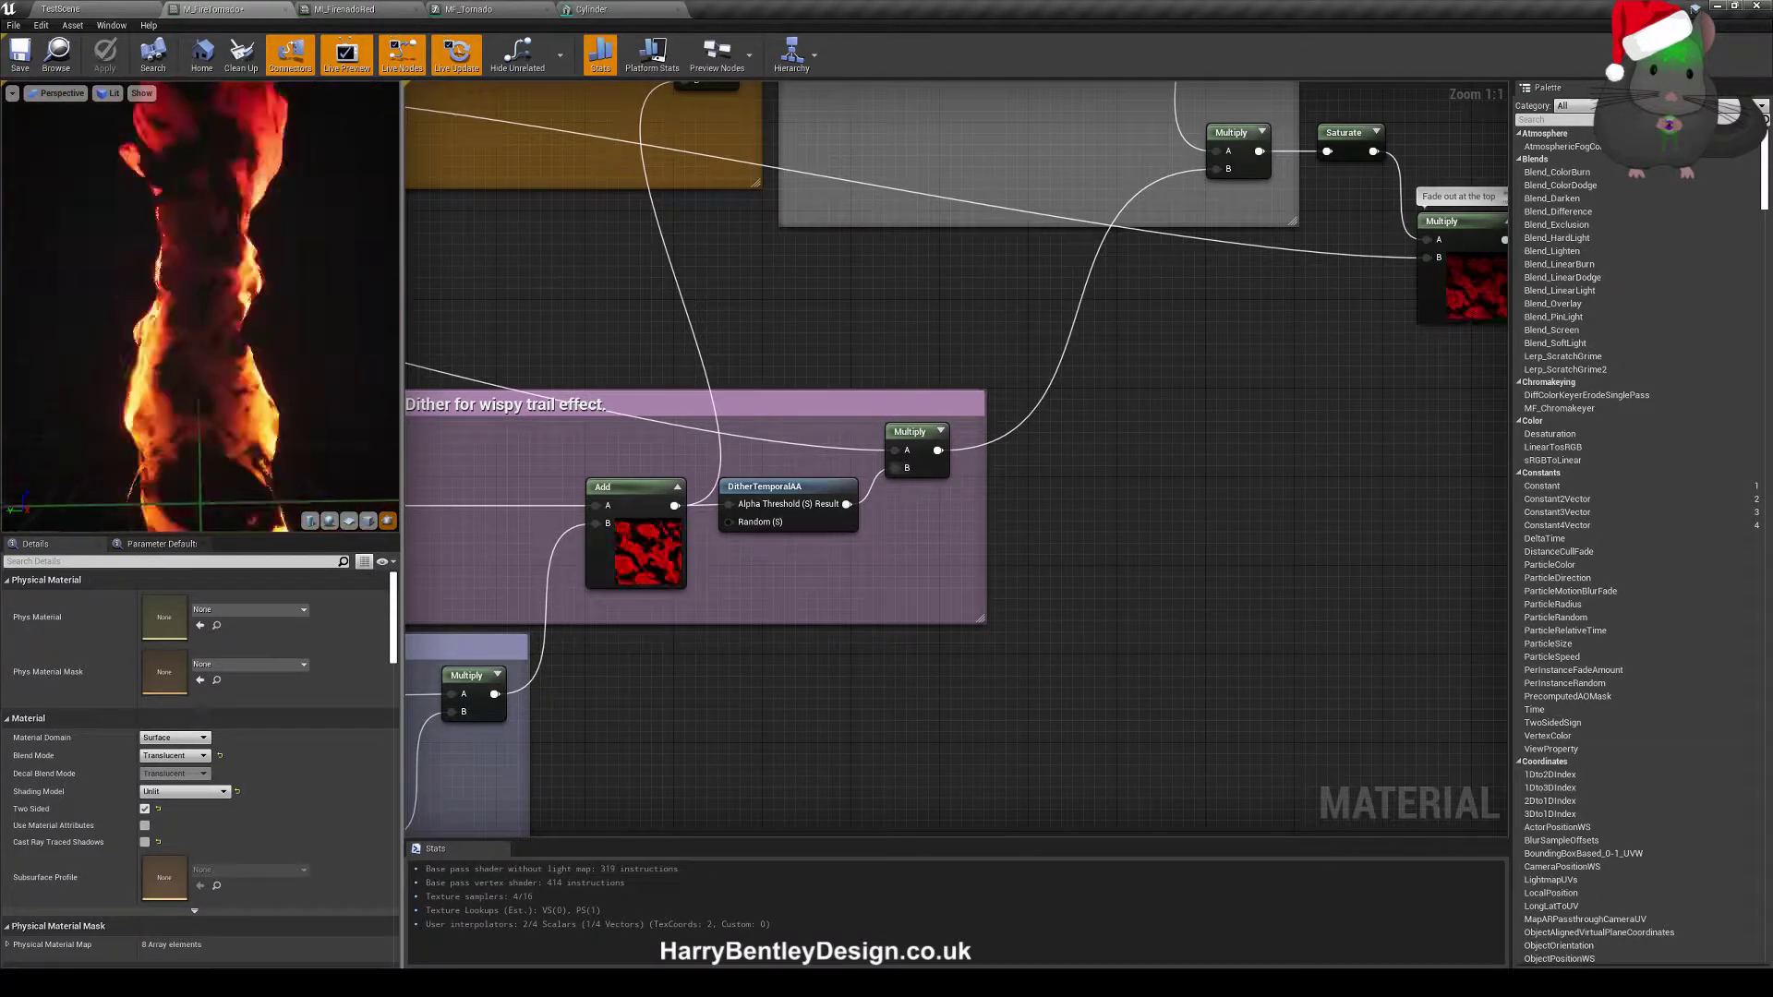
pyautogui.moveTo(163, 458); pyautogui.dragTo(169, 281)
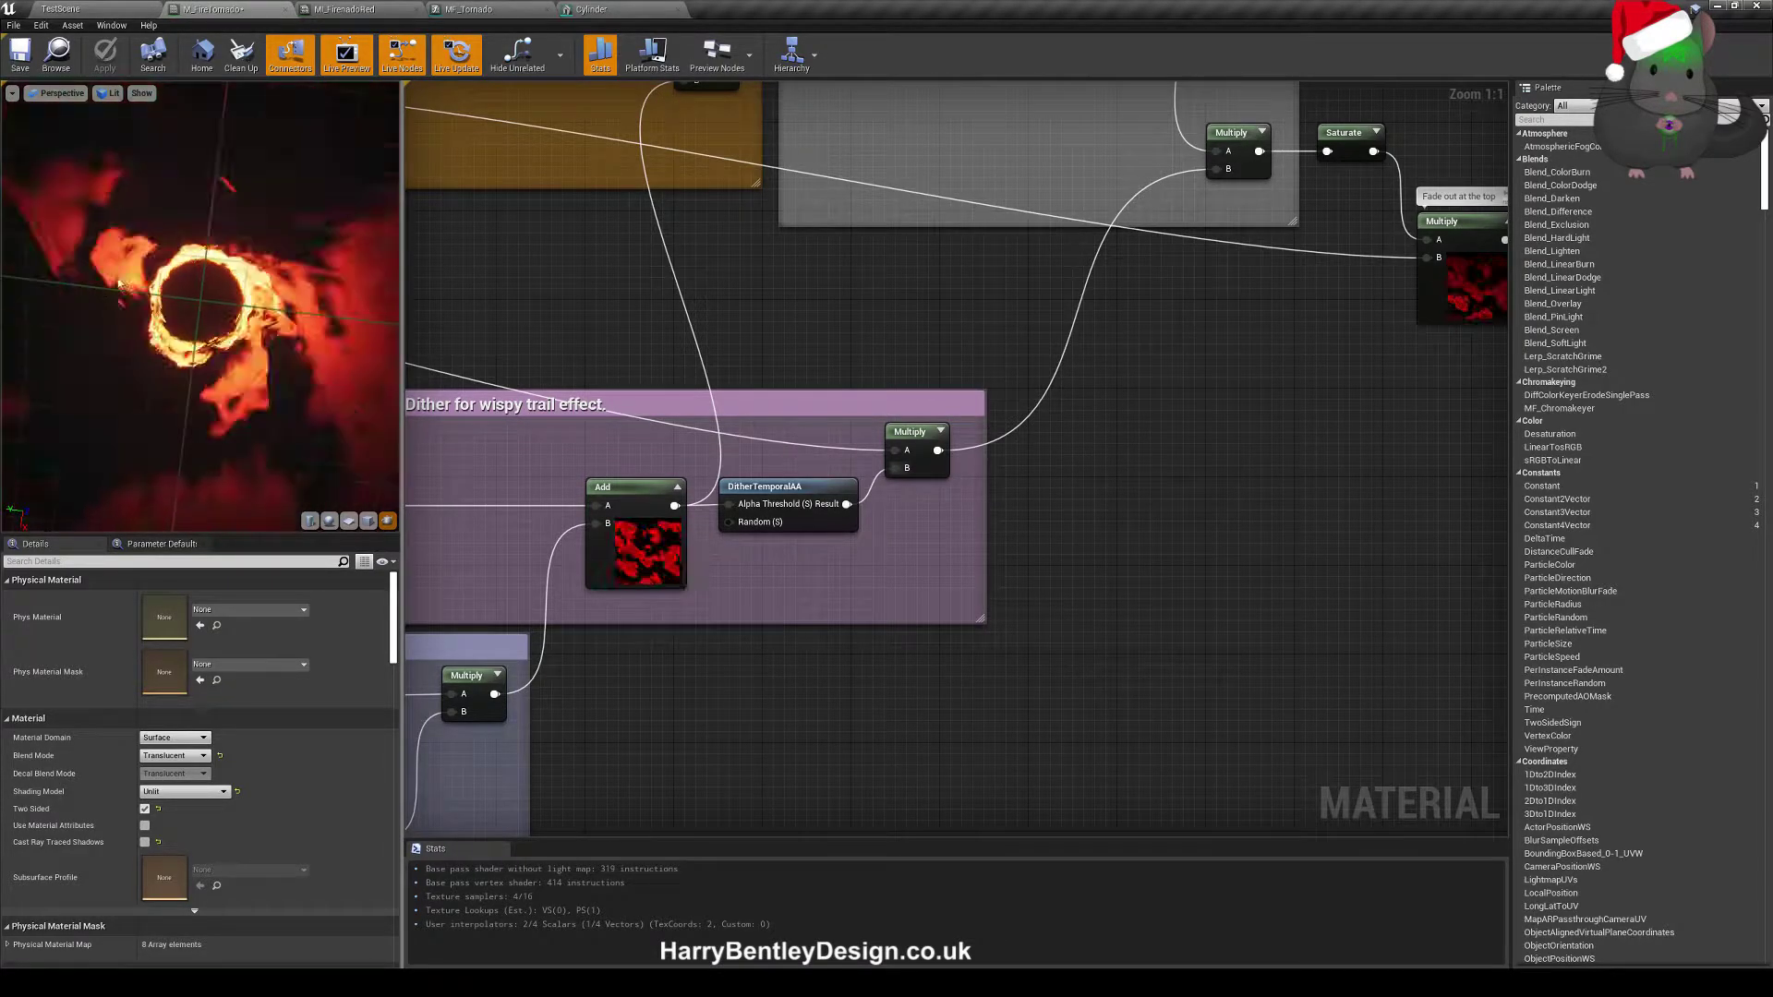
pyautogui.scroll(-6, 220, 303)
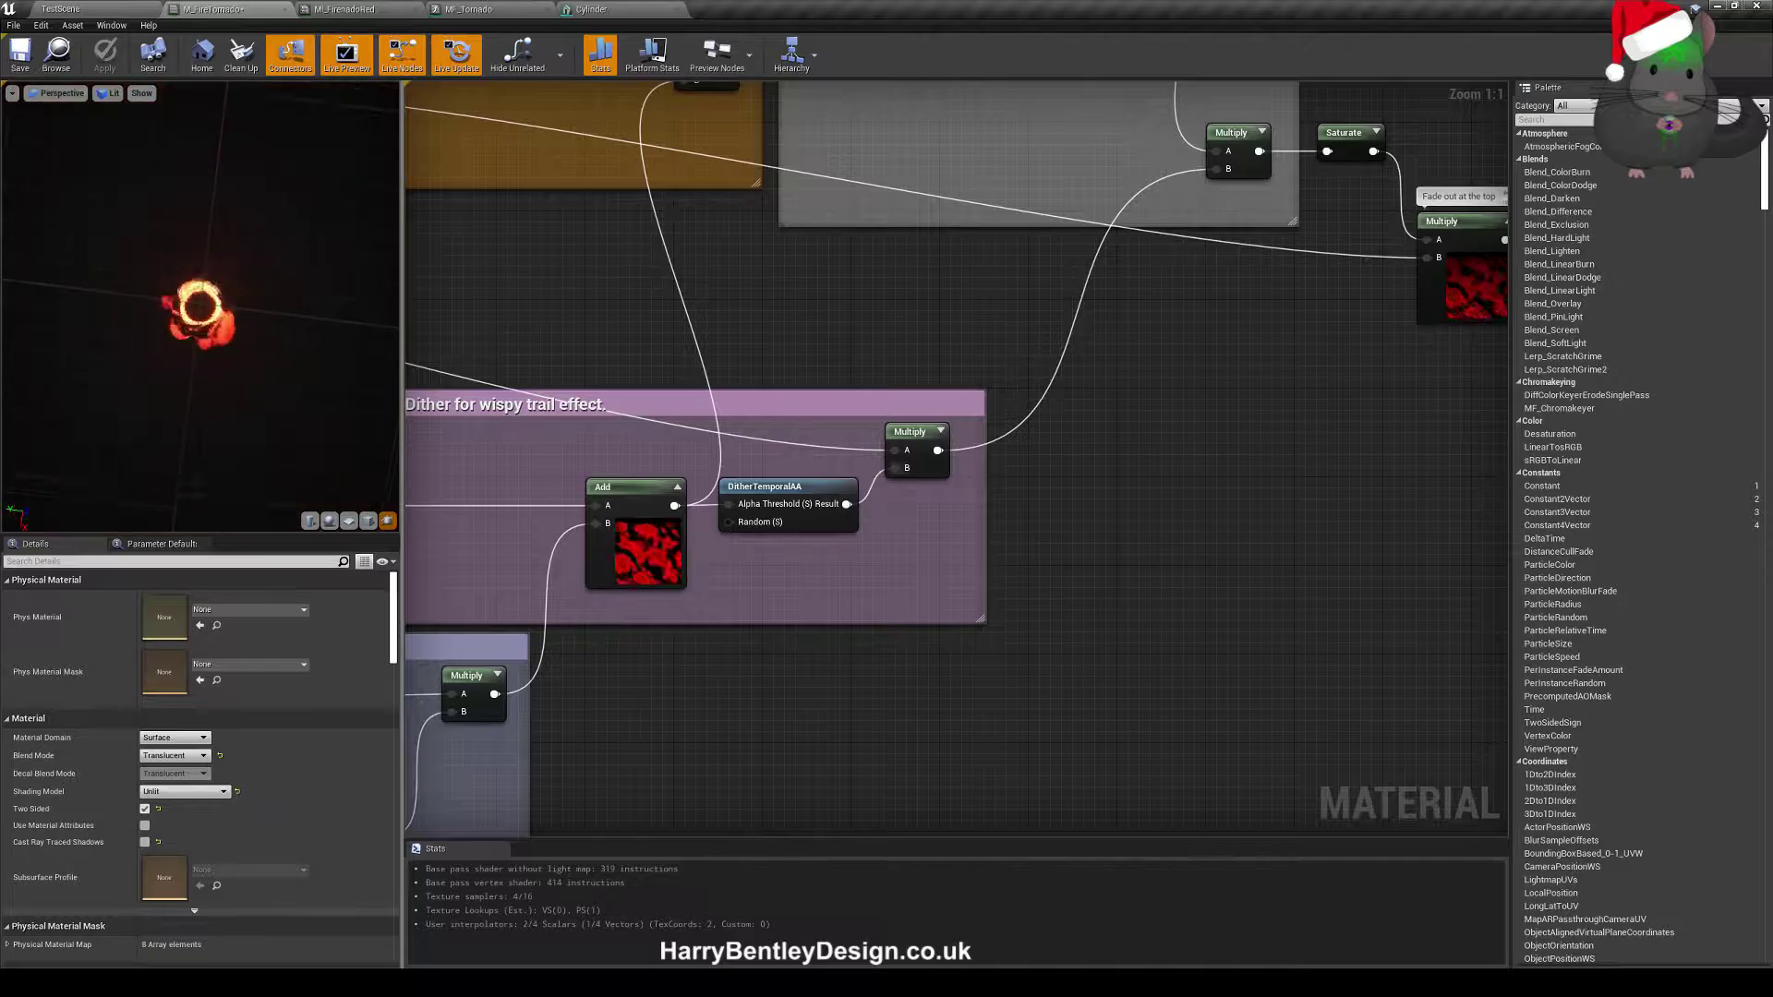
pyautogui.scroll(3, 220, 303)
pyautogui.moveTo(220, 303); pyautogui.dragTo(220, 346)
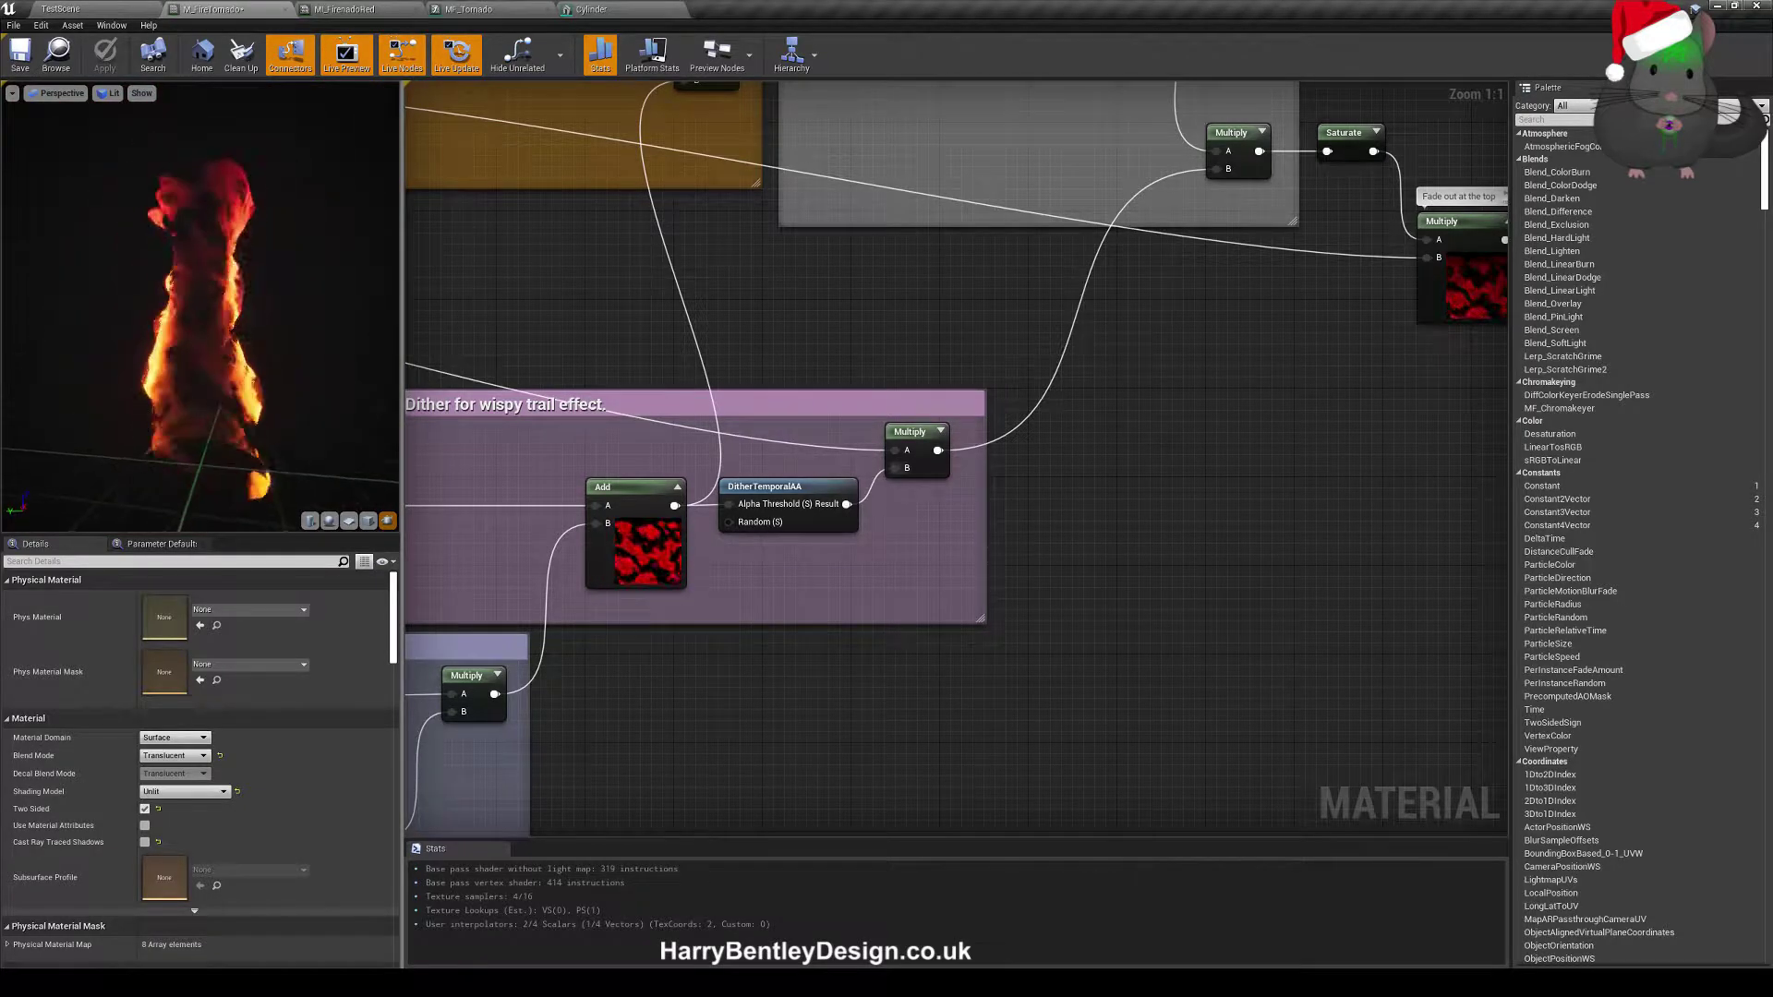
pyautogui.moveTo(218, 217); pyautogui.dragTo(224, 262)
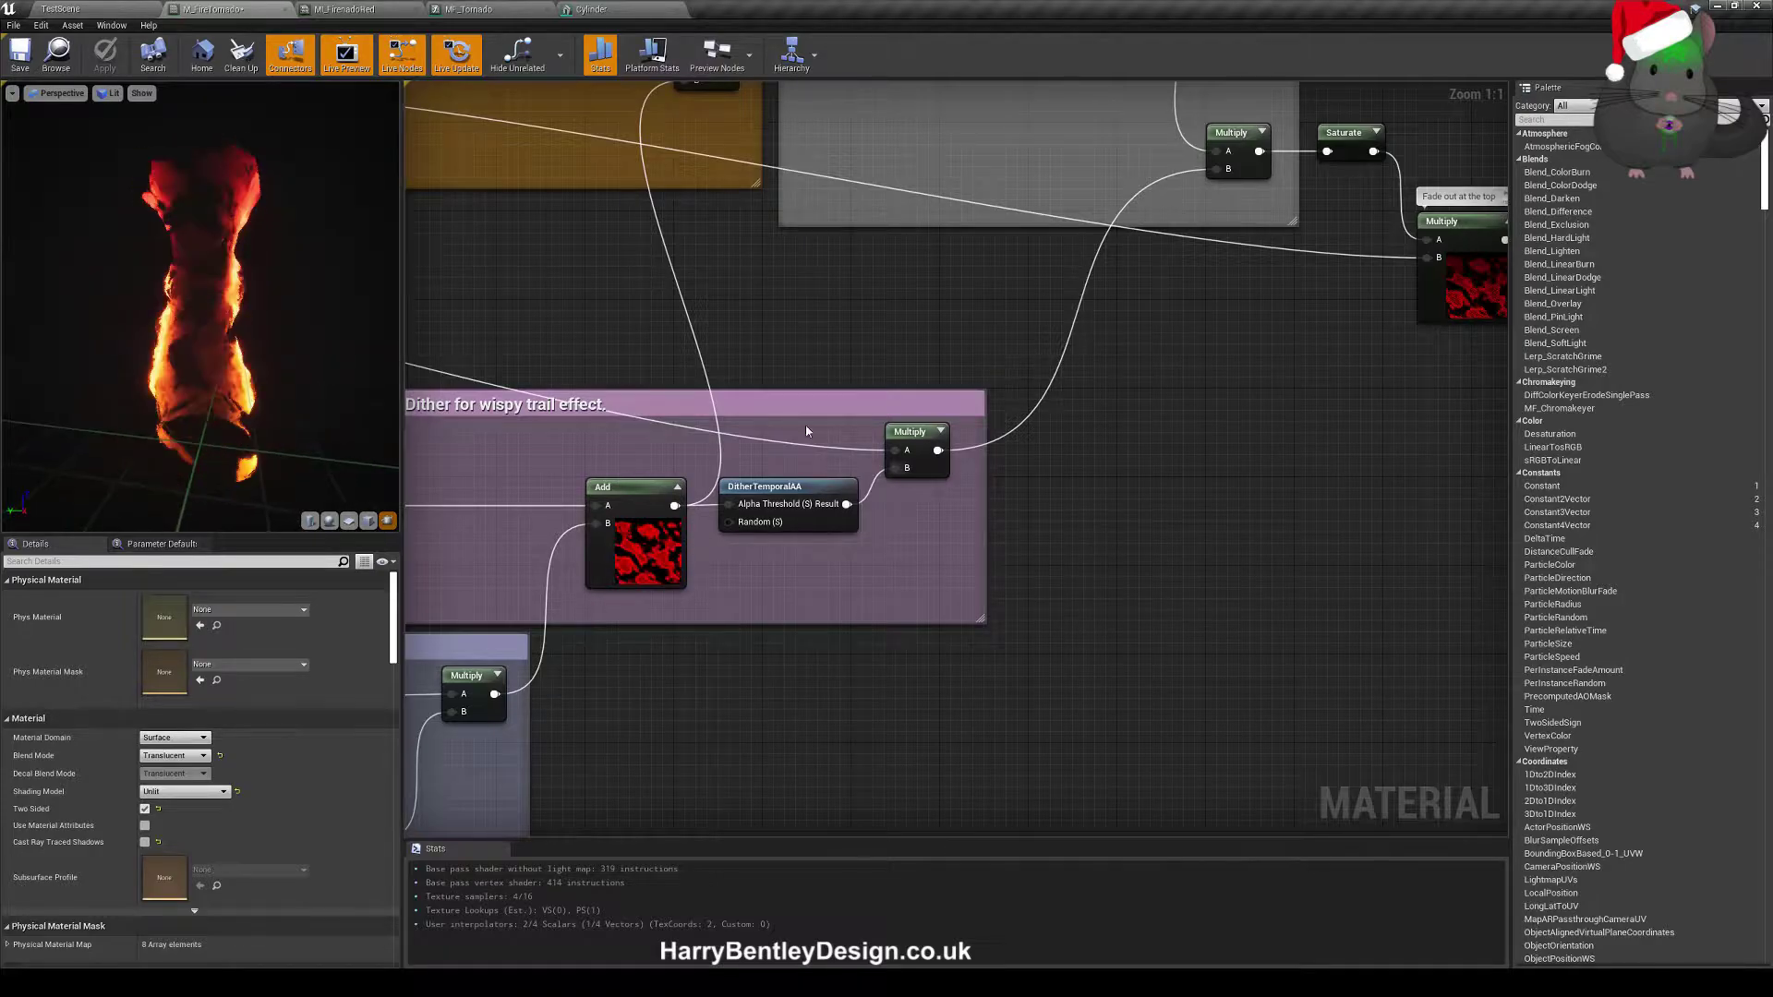
# - Examine the Colour group, tracing ColourTop, ColourBase and LinearGradient through the Lerp into the EmissiveIntensity Multiply
pyautogui.moveTo(916, 530); pyautogui.dragTo(982, 639, button='right')
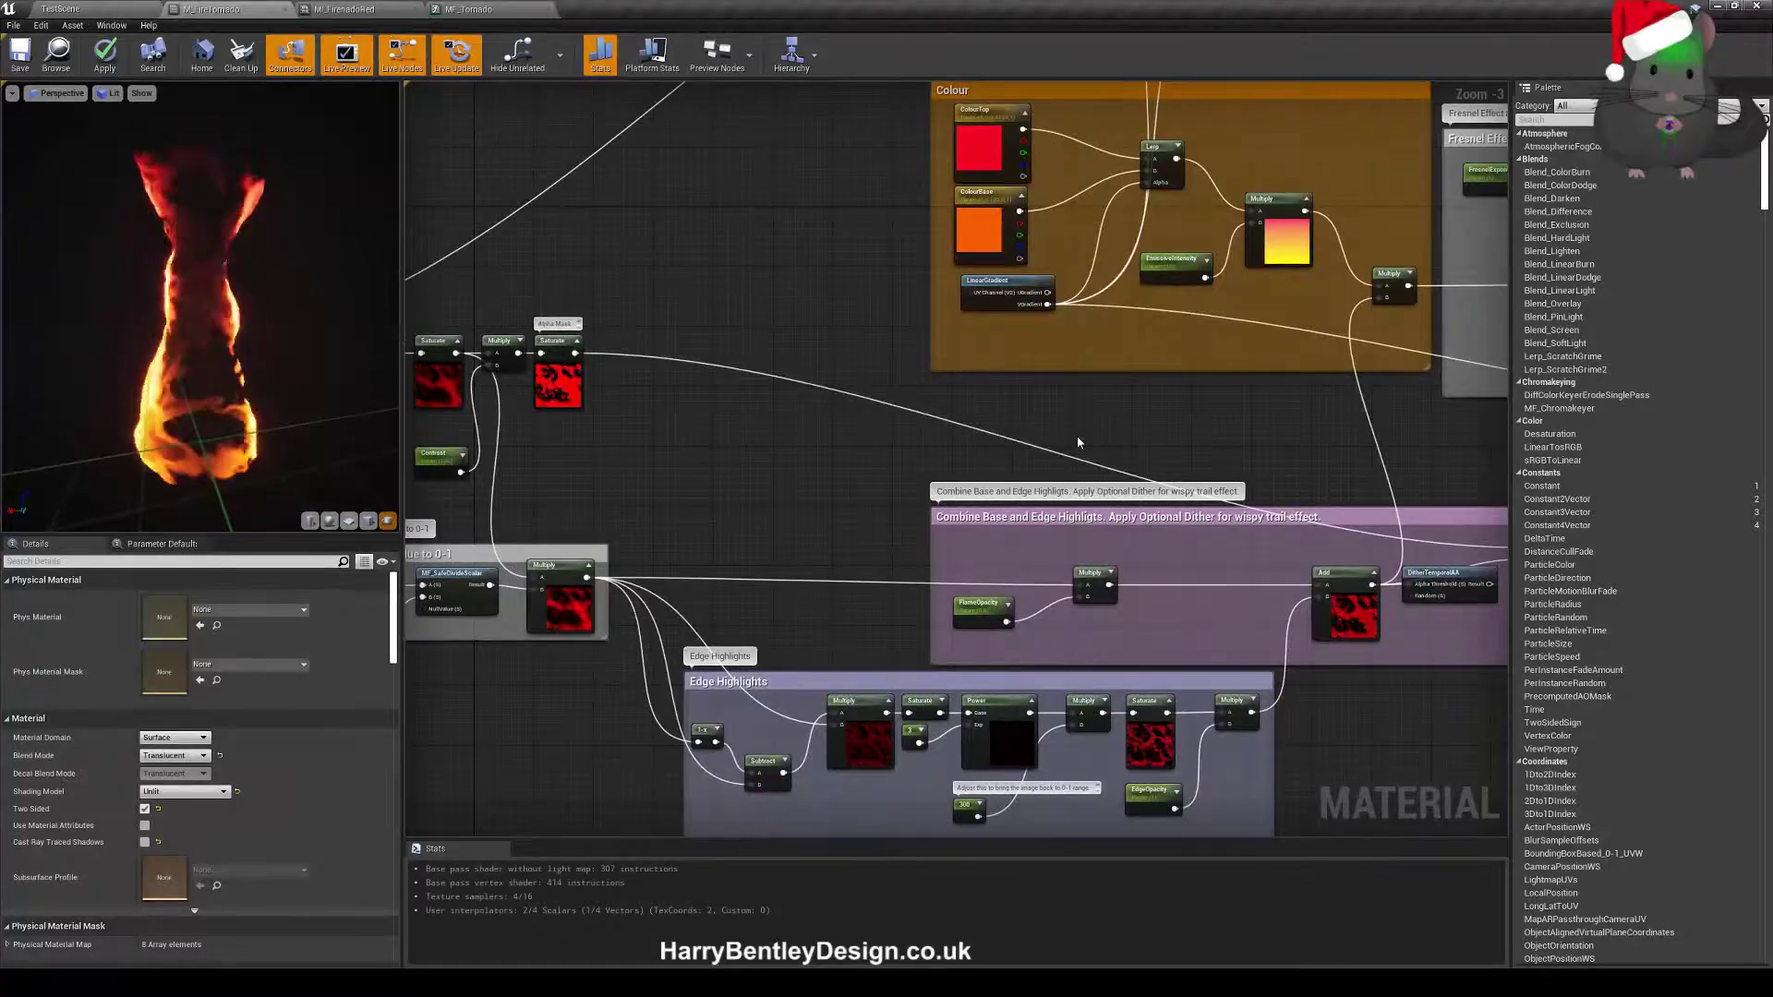
pyautogui.moveTo(1165, 362); pyautogui.dragTo(794, 602, button='right')
pyautogui.scroll(1, 836, 554)
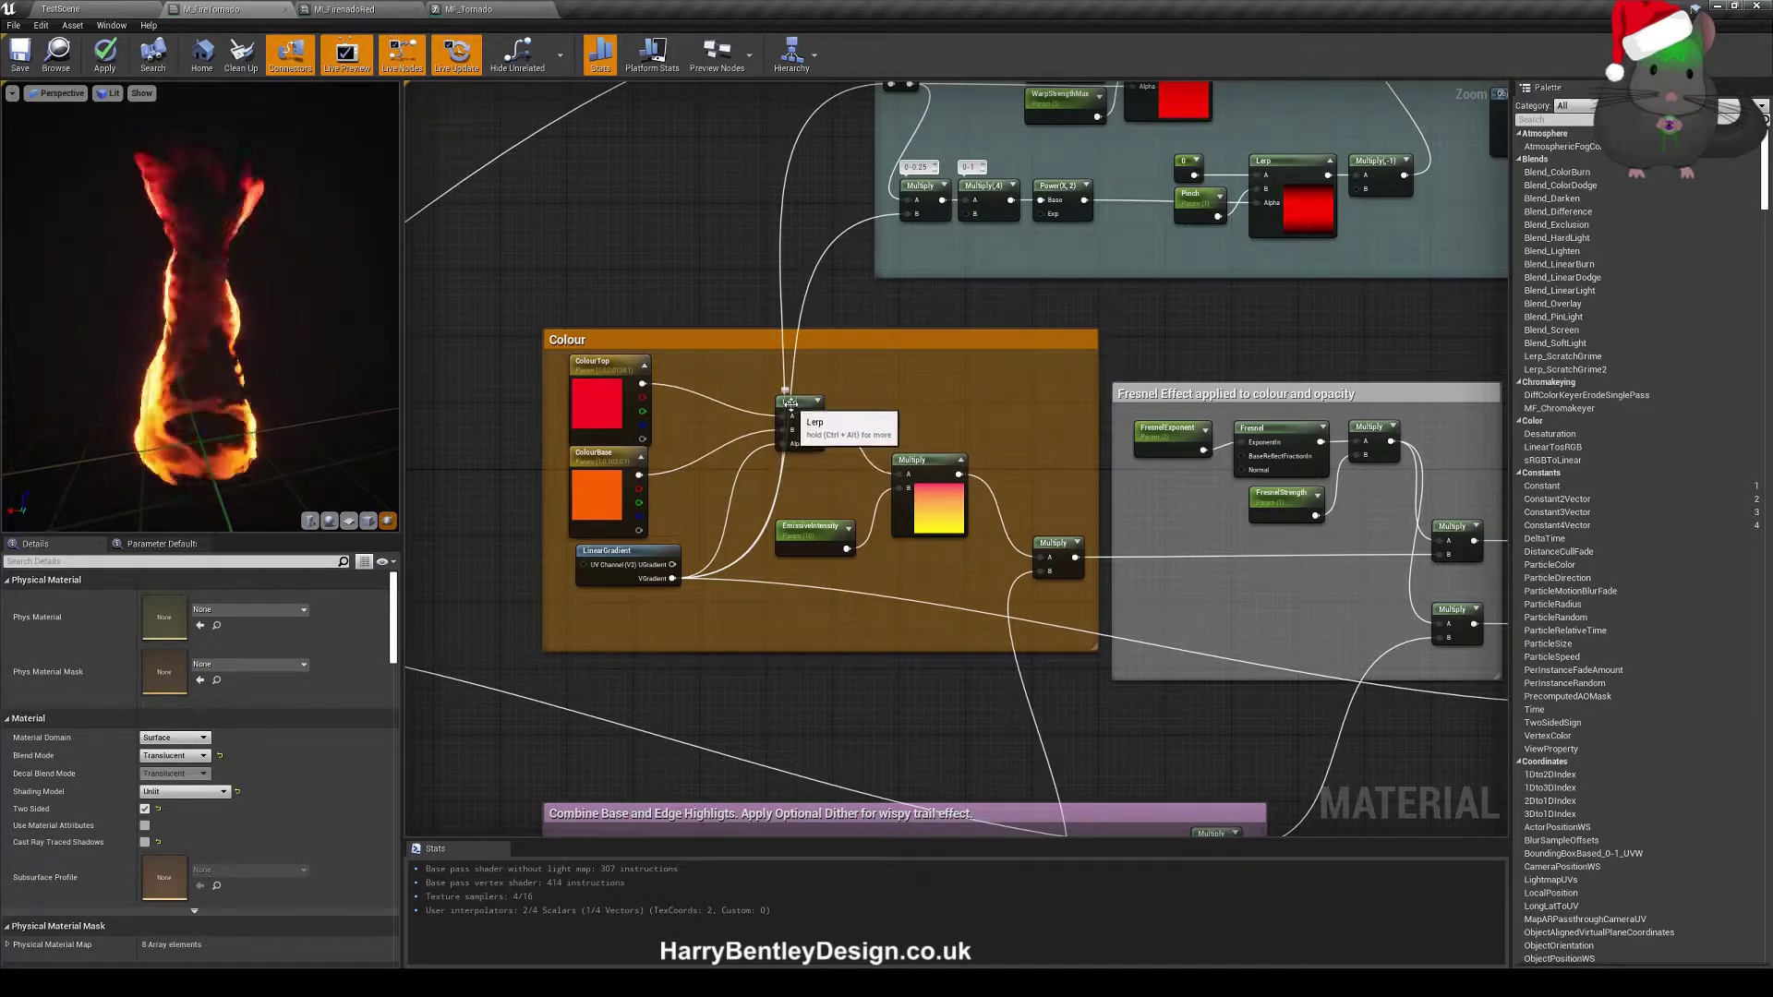
pyautogui.moveTo(815, 416); pyautogui.dragTo(776, 449, button='right')
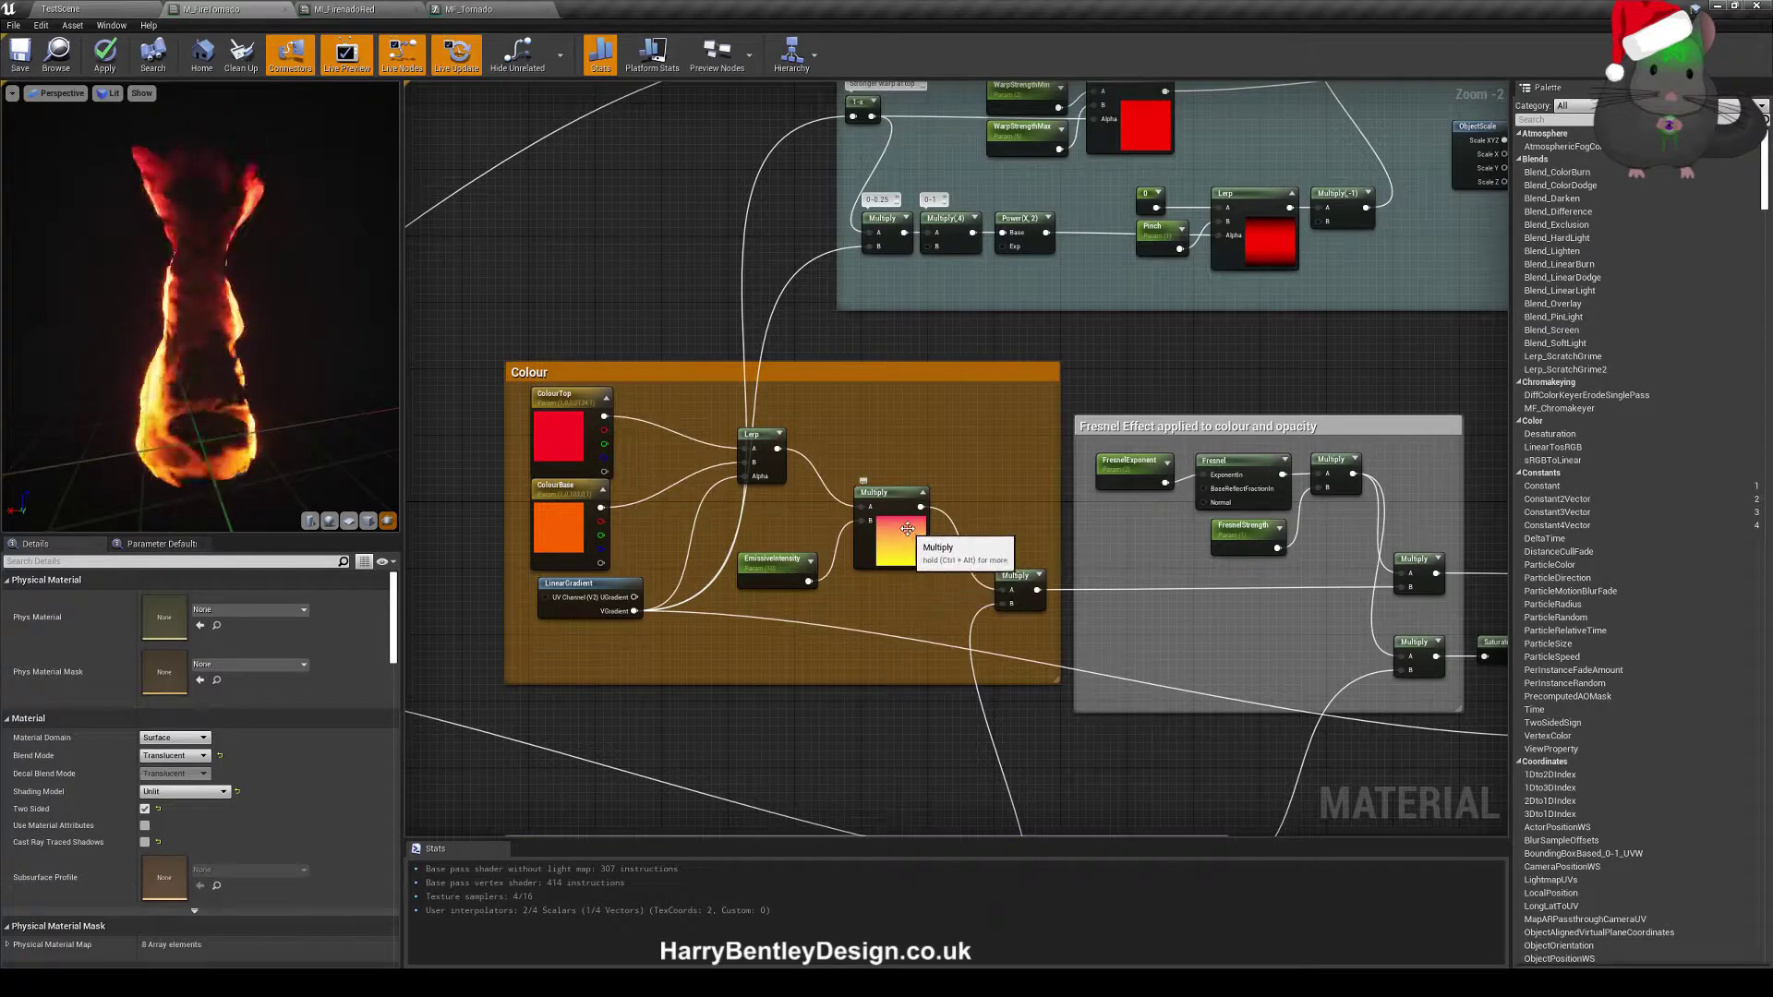
# - Examine how the Colour group's output reaches the Fresnel group with FresnelExponent and FresnelStrength, comparing the flame preview from different angles
pyautogui.moveTo(192, 231); pyautogui.dragTo(360, 233)
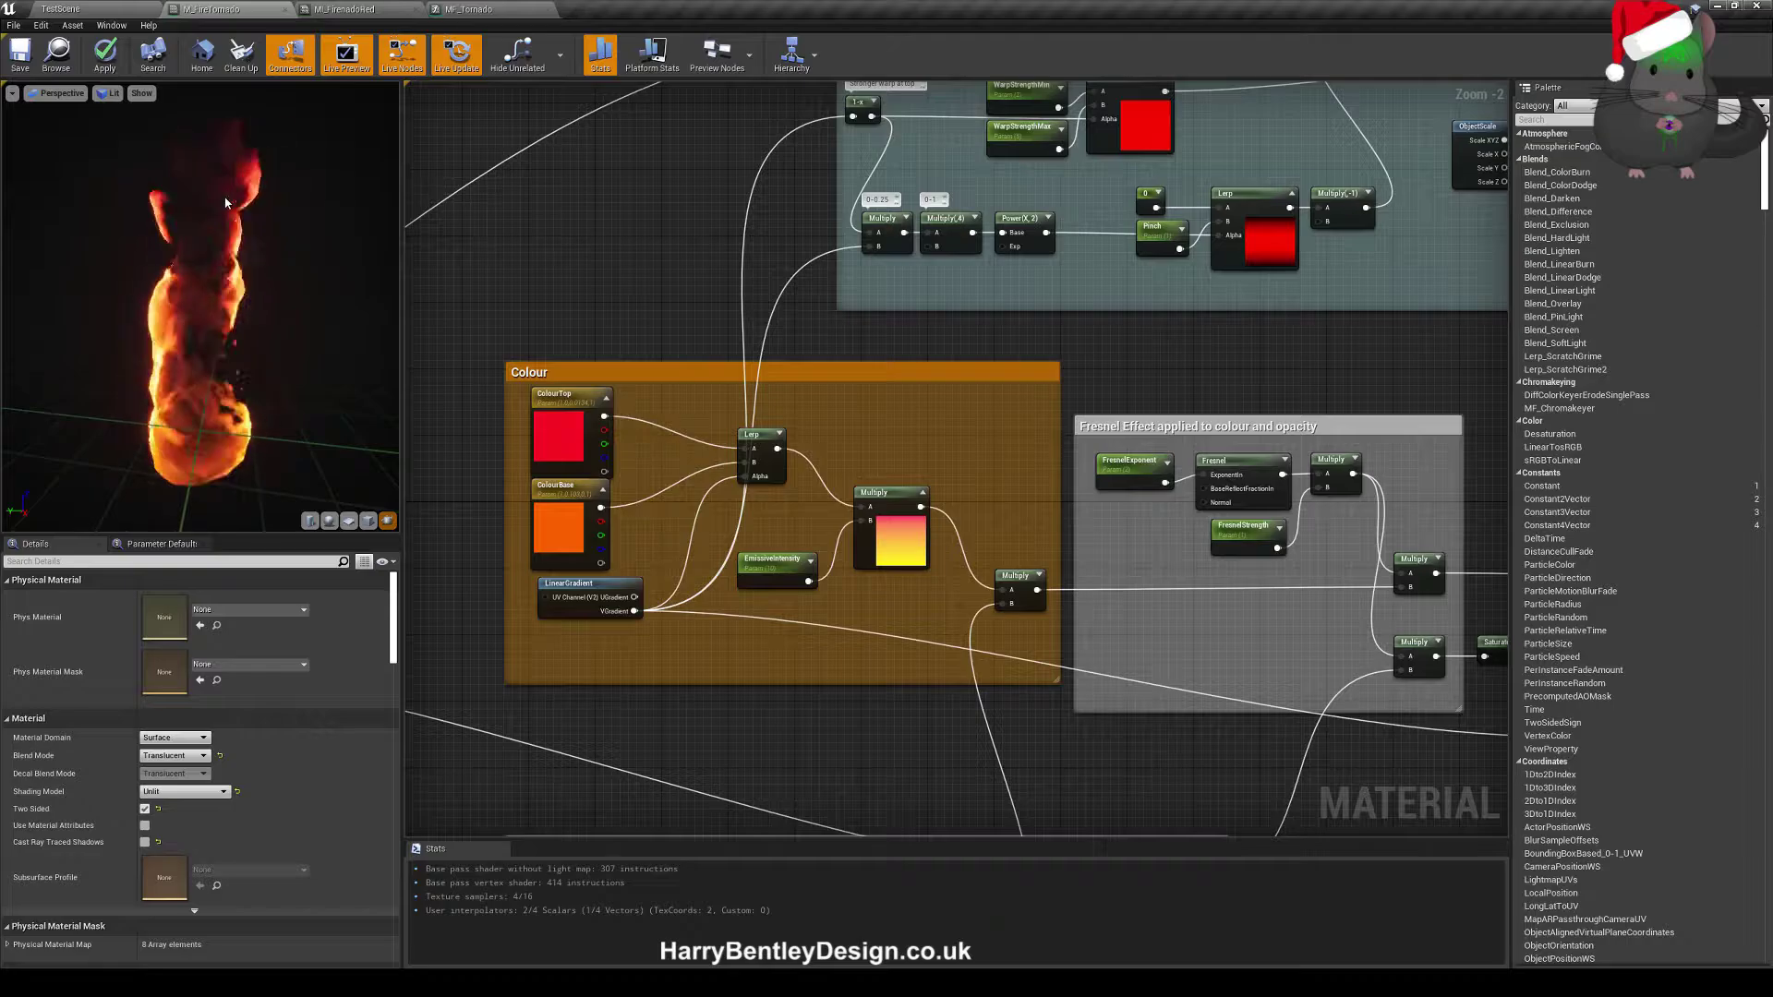
pyautogui.moveTo(782, 555); pyautogui.dragTo(695, 490, button='right')
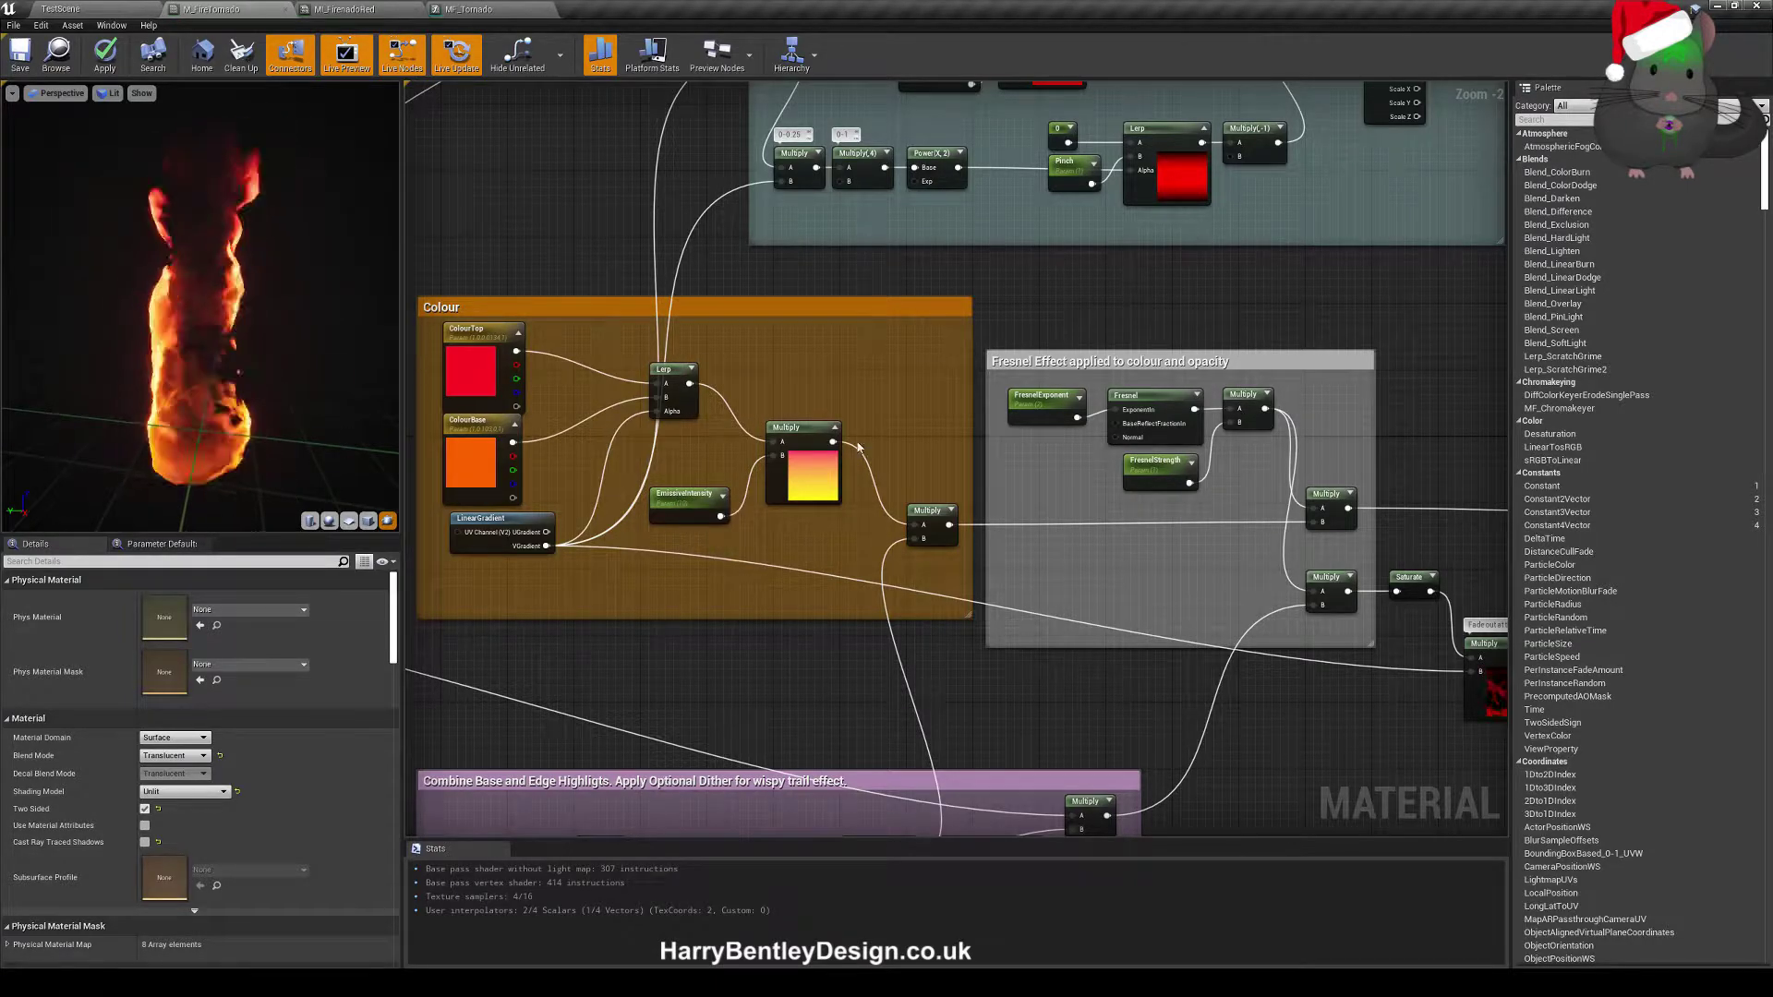
pyautogui.moveTo(858, 447); pyautogui.dragTo(643, 501, button='right')
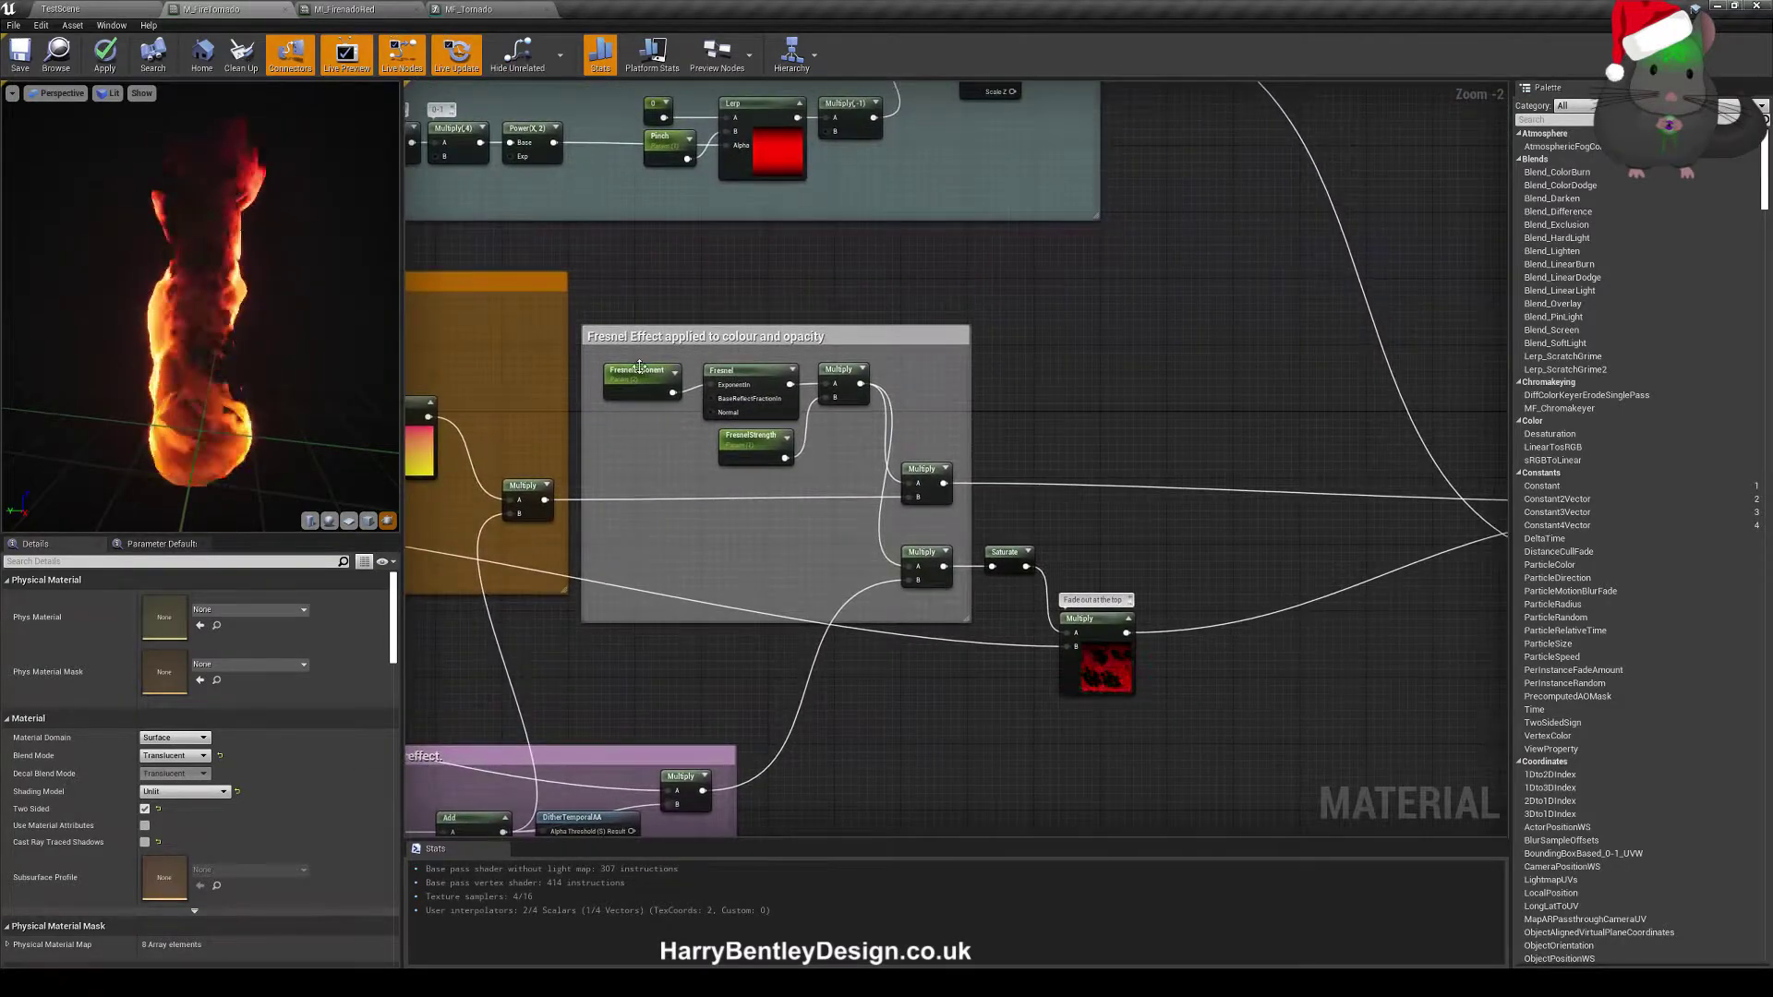
pyautogui.moveTo(663, 442); pyautogui.dragTo(816, 442, button='right')
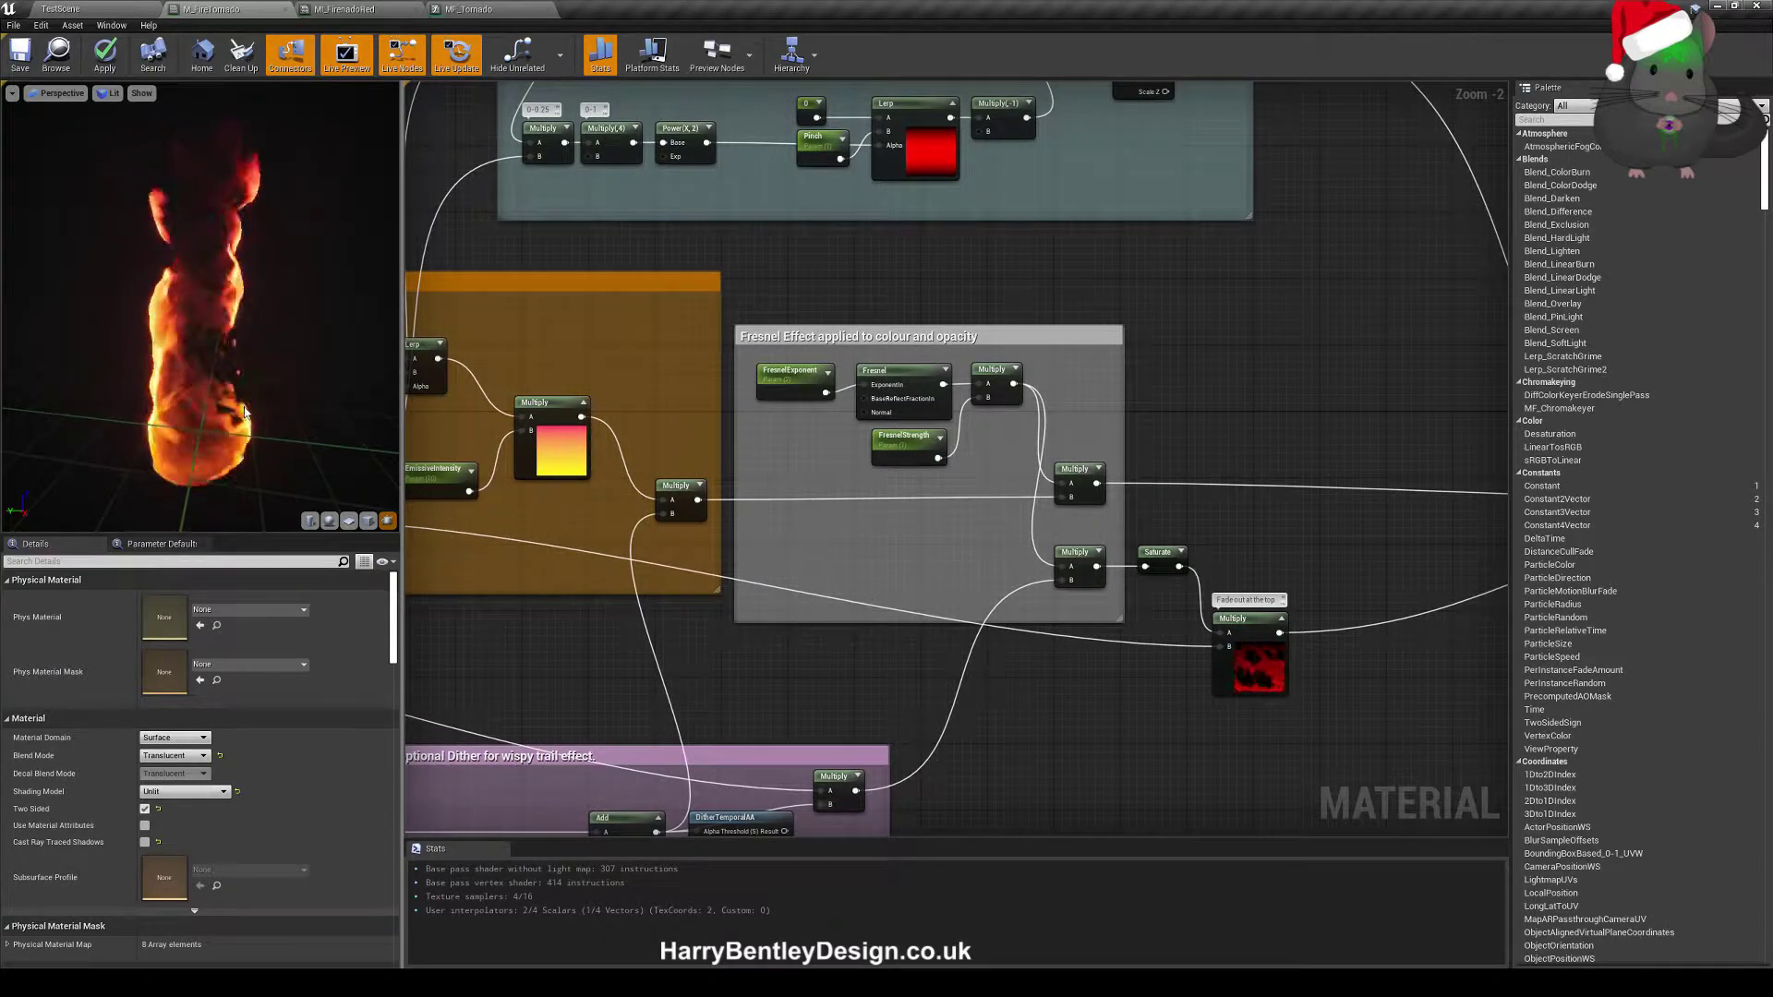
pyautogui.moveTo(245, 413); pyautogui.dragTo(92, 412)
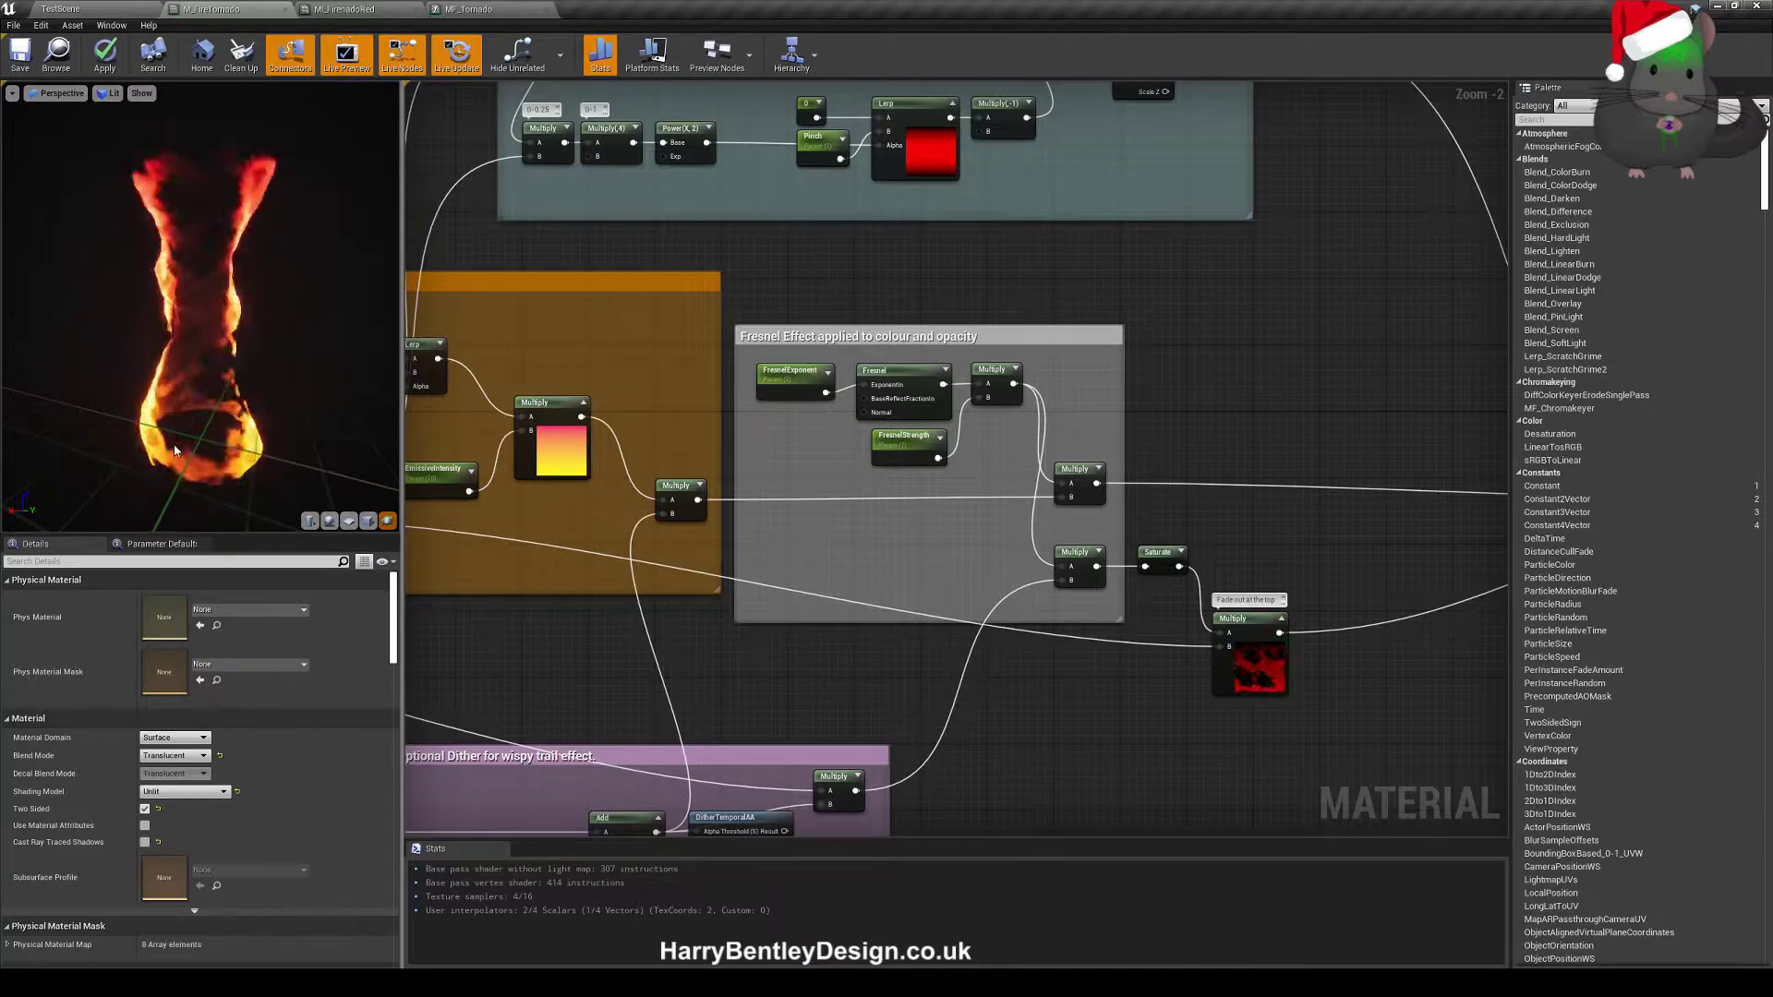
pyautogui.moveTo(745, 379); pyautogui.dragTo(504, 374, button='right')
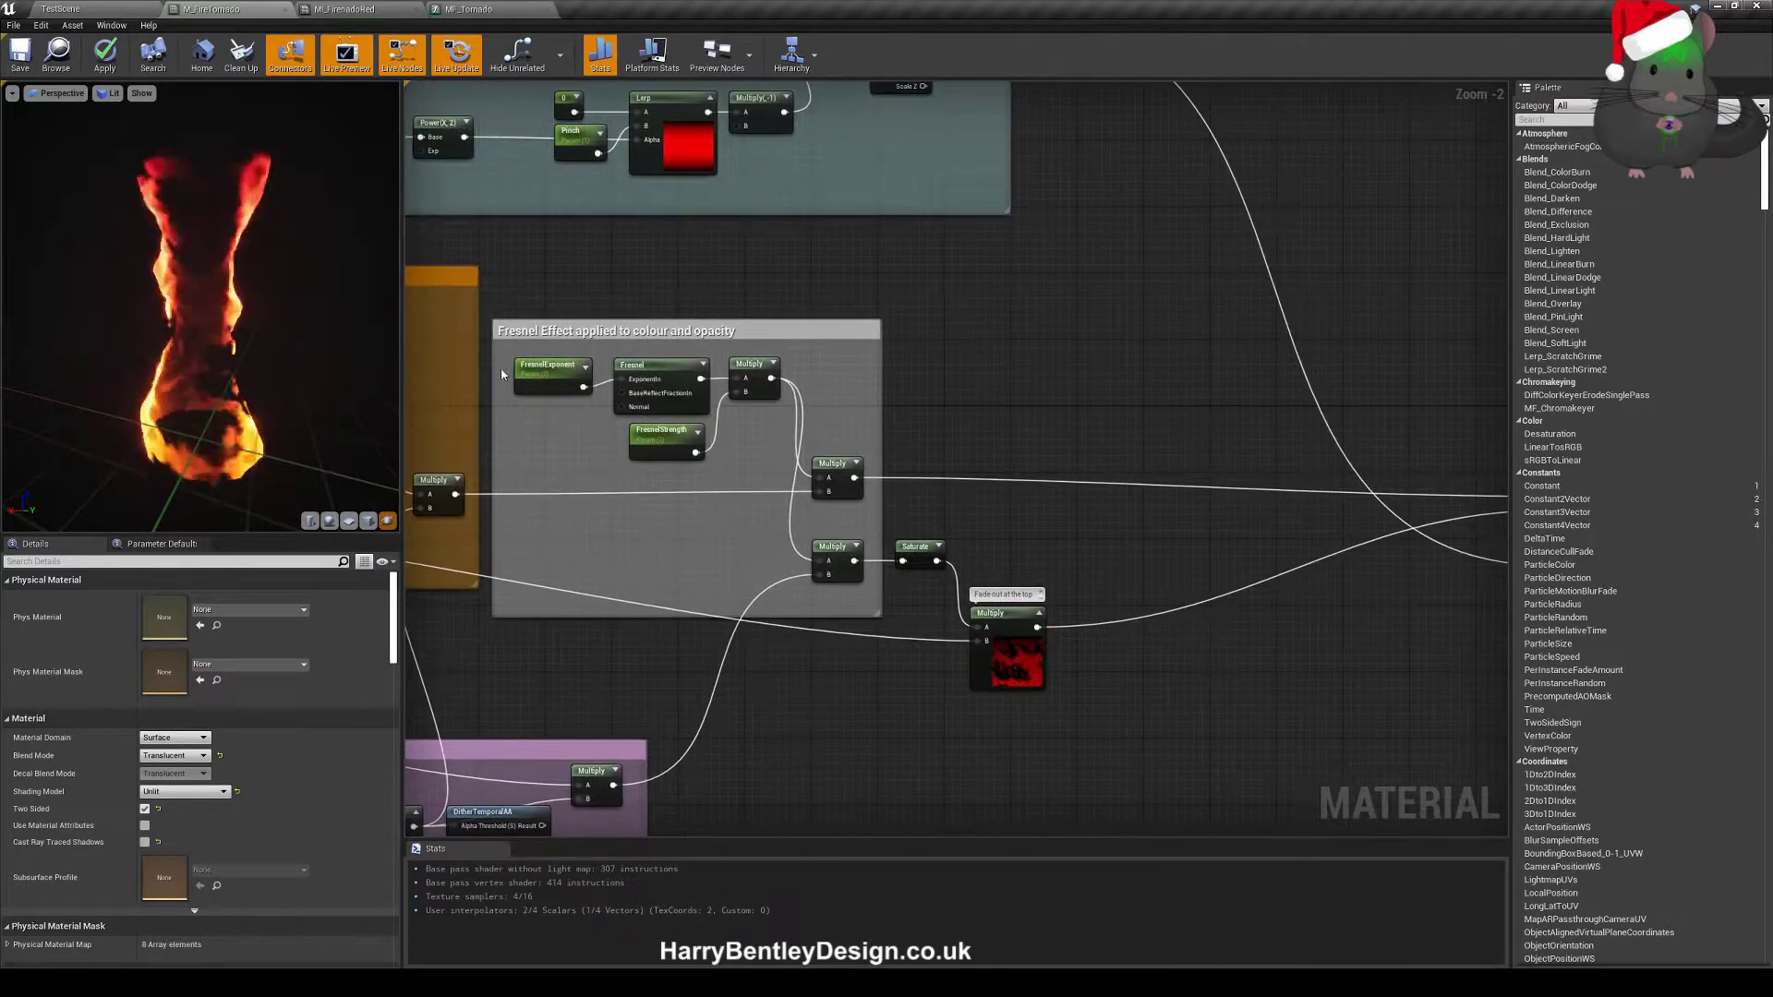
# - Inspect the two Multiply nodes in the Fresnel group that apply the Fresnel result to colour and to opacity
pyautogui.moveTo(420, 442); pyautogui.dragTo(480, 481, button='right')
pyautogui.click(602, 488)
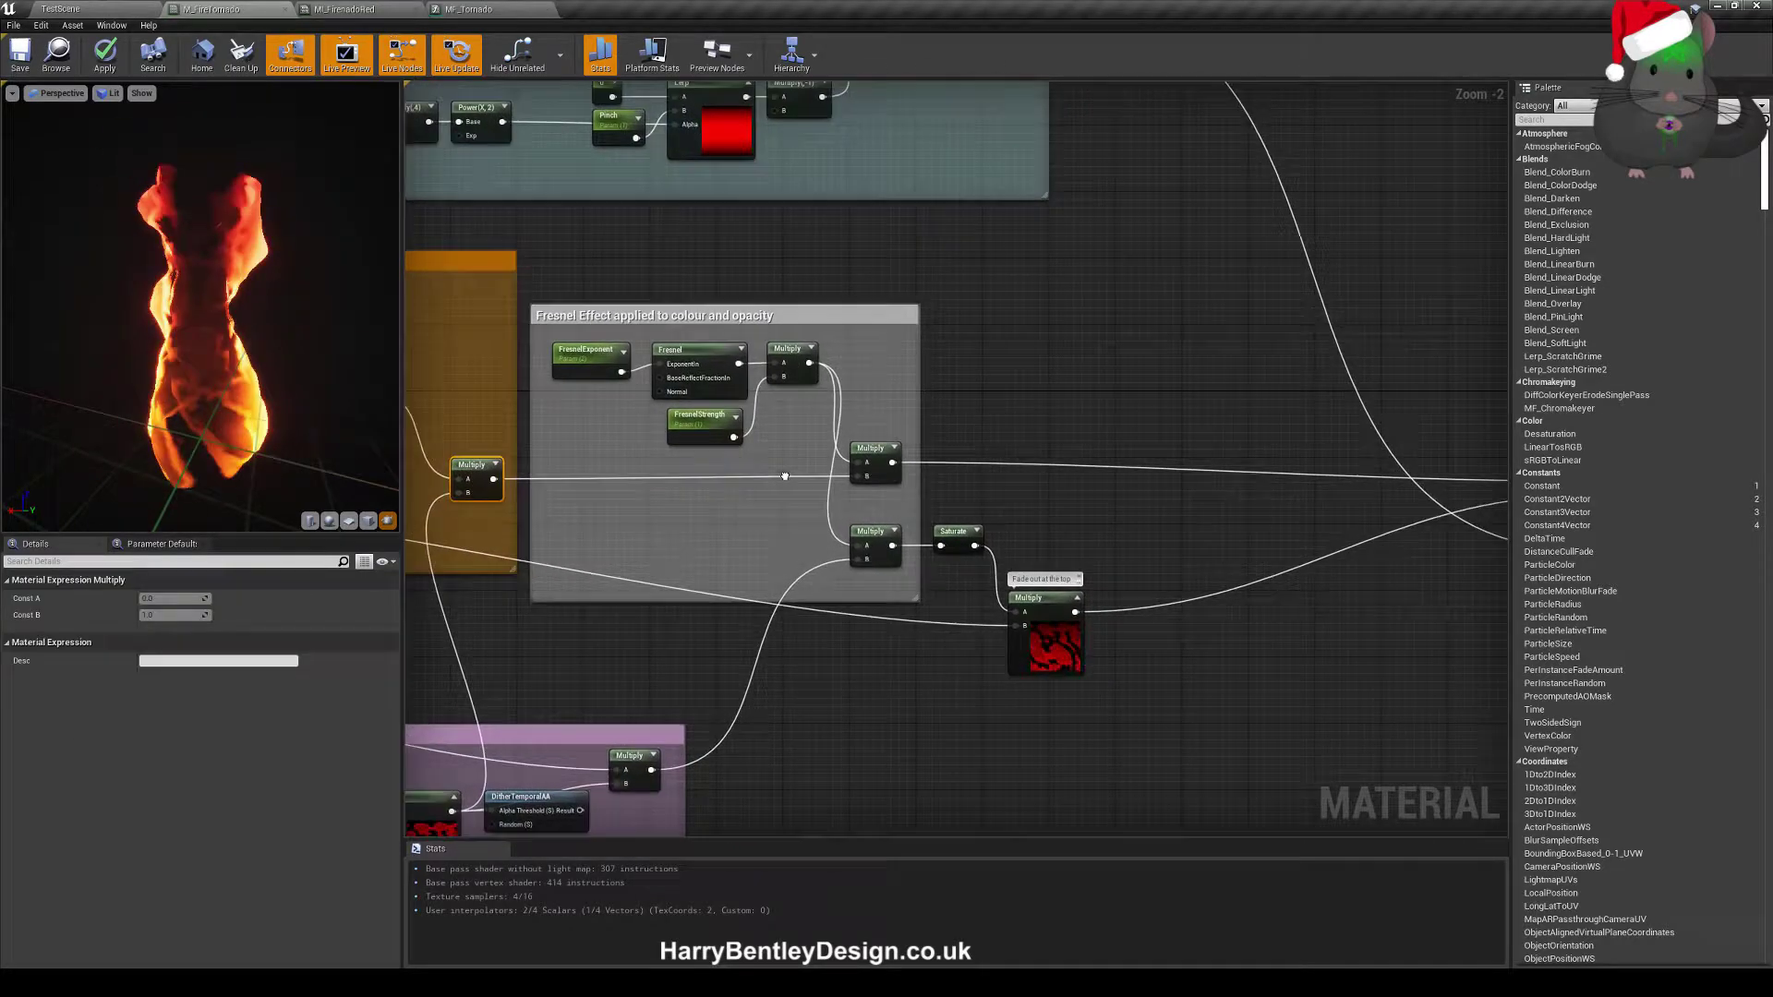
pyautogui.click(878, 454)
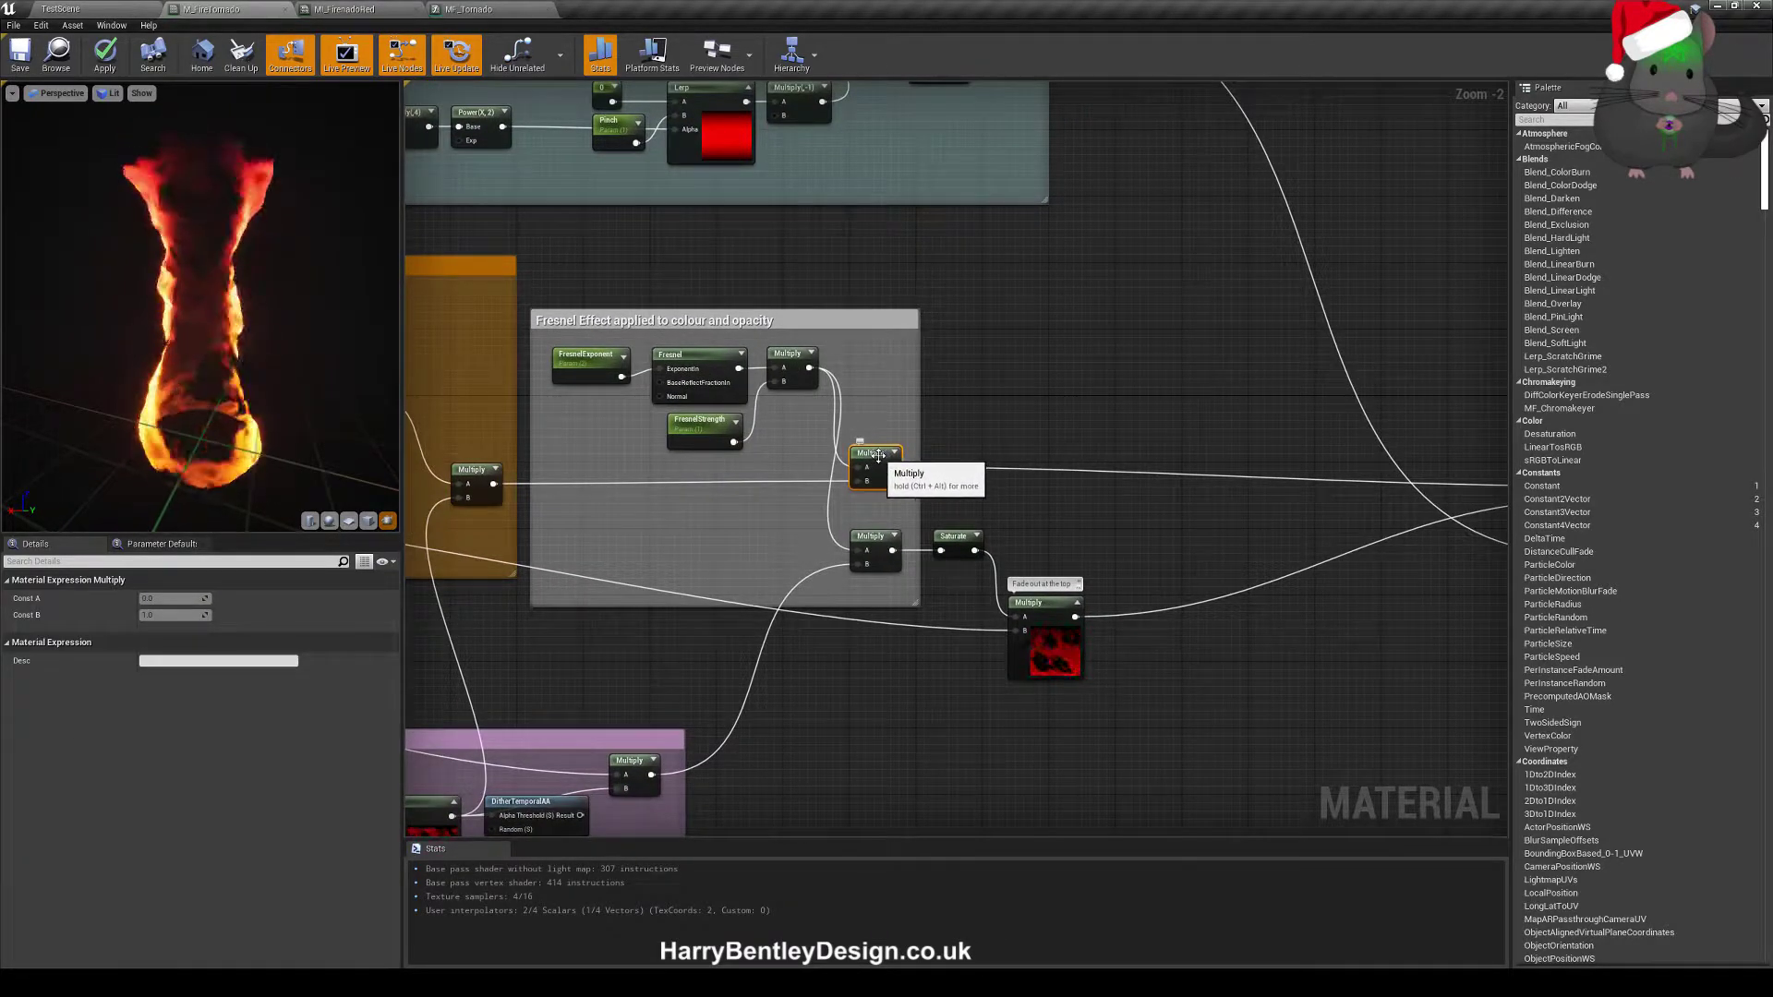
pyautogui.click(692, 534)
pyautogui.moveTo(451, 826); pyautogui.dragTo(386, 795, button='right')
pyautogui.click(808, 517)
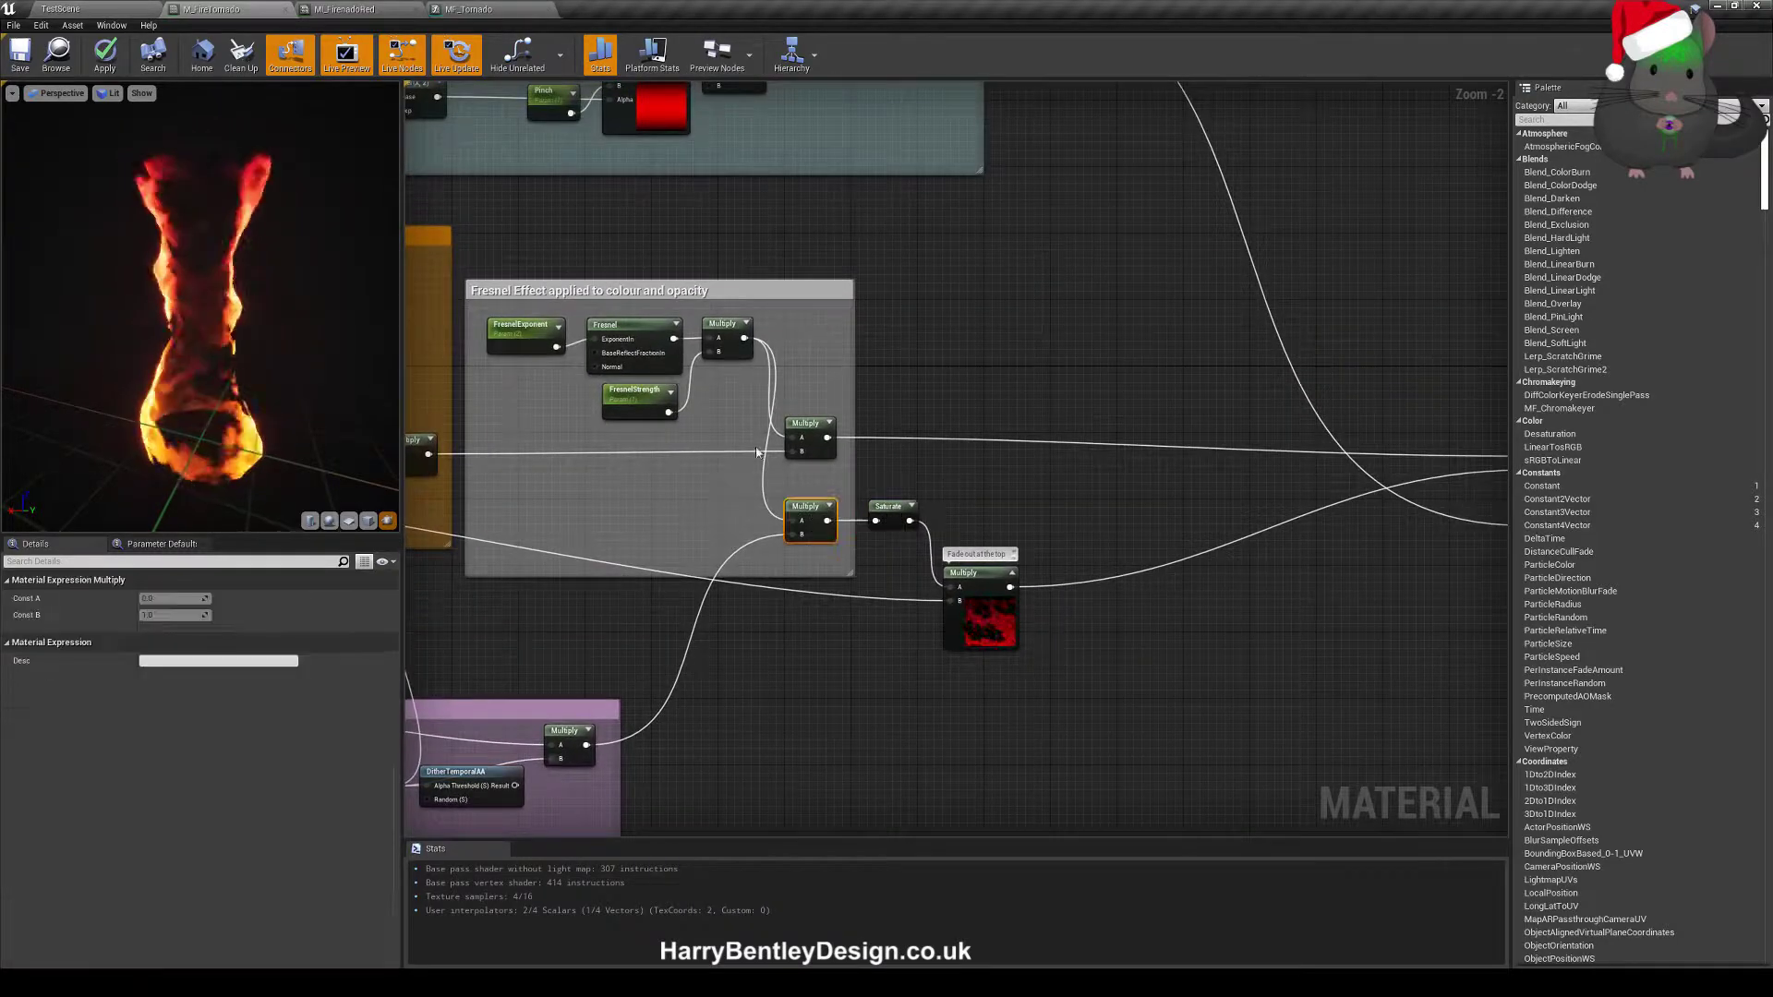
# - Trace the opacity chain through Saturate and the "Fade out at the top" Multiply to the M_FireTornado output node
pyautogui.click(997, 482)
pyautogui.moveTo(997, 483); pyautogui.dragTo(842, 491, button='right')
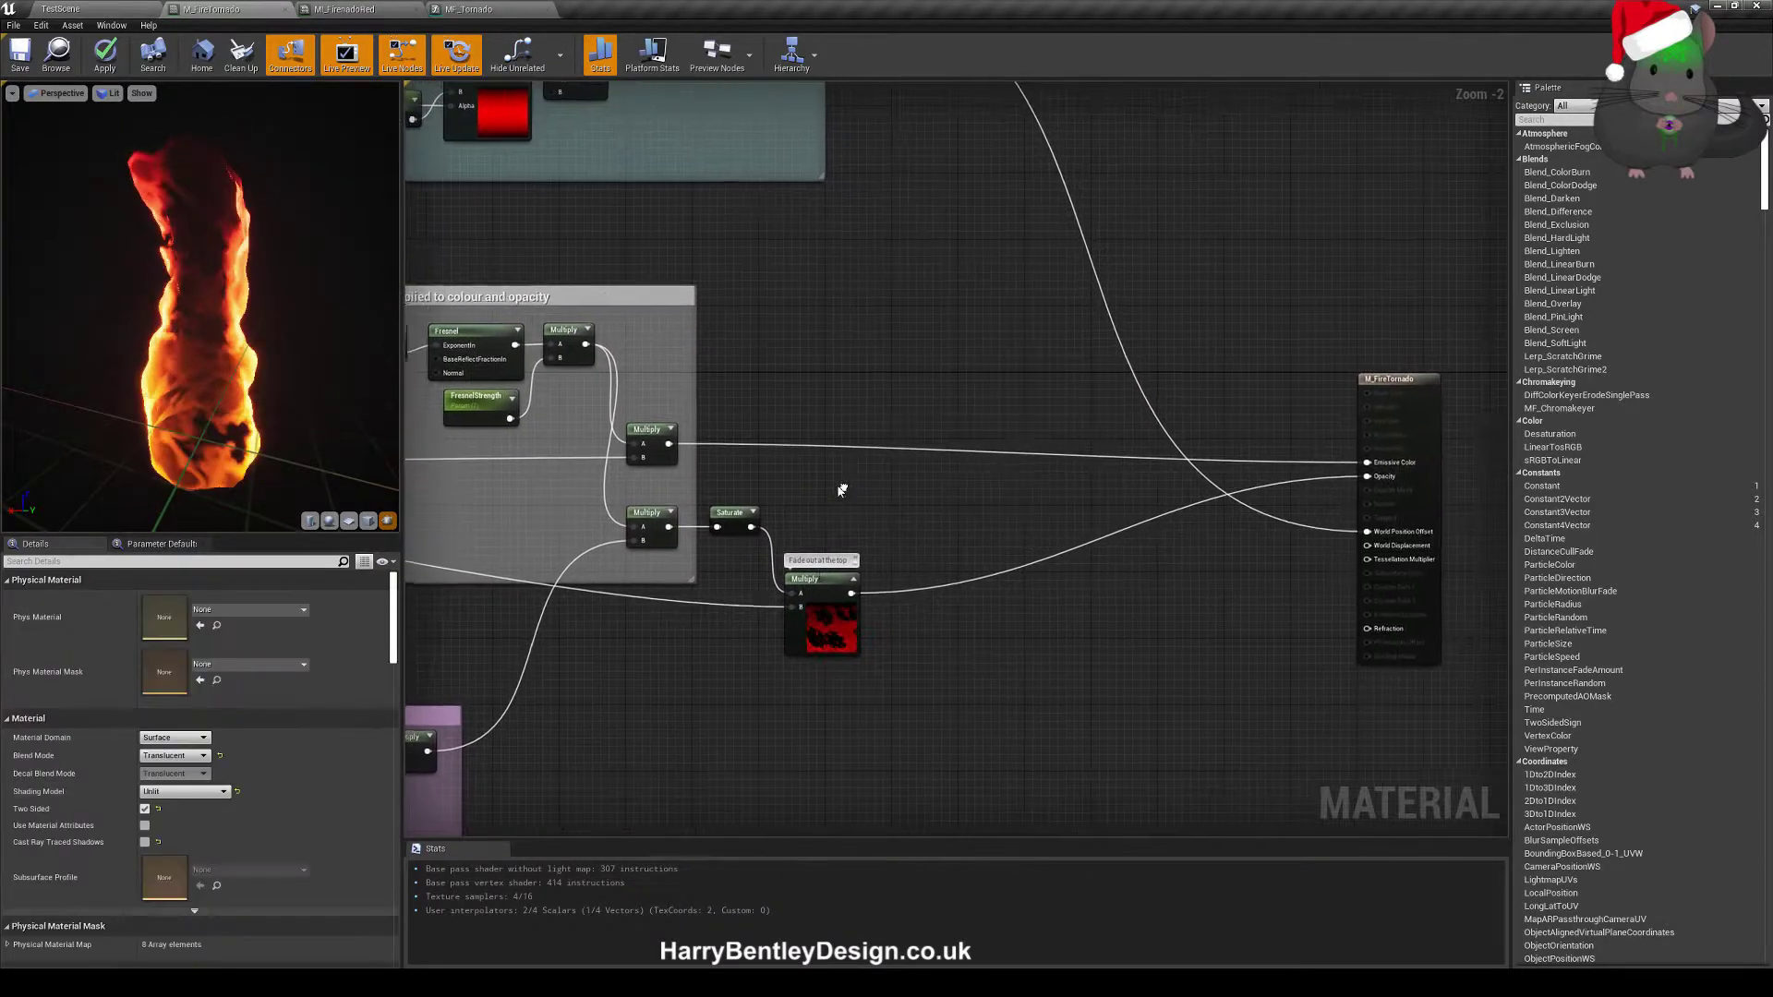
pyautogui.moveTo(761, 619); pyautogui.dragTo(84, 527, button='right')
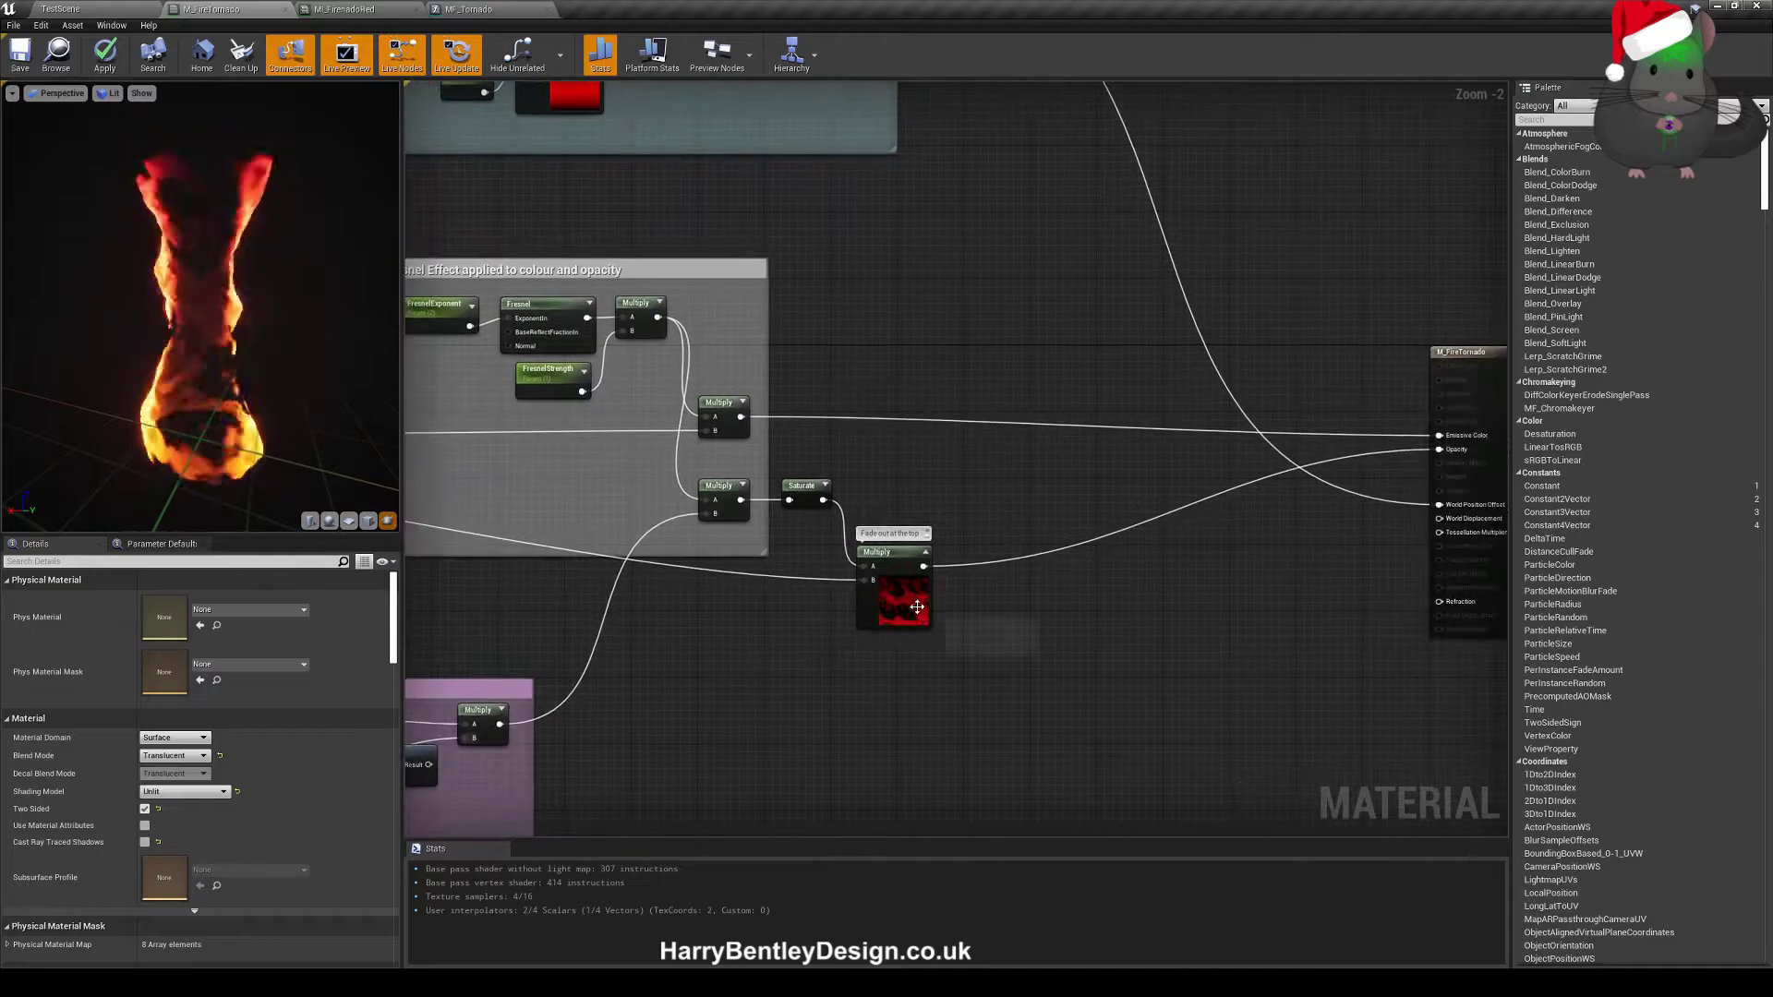
pyautogui.moveTo(1055, 578); pyautogui.dragTo(993, 589, button='right')
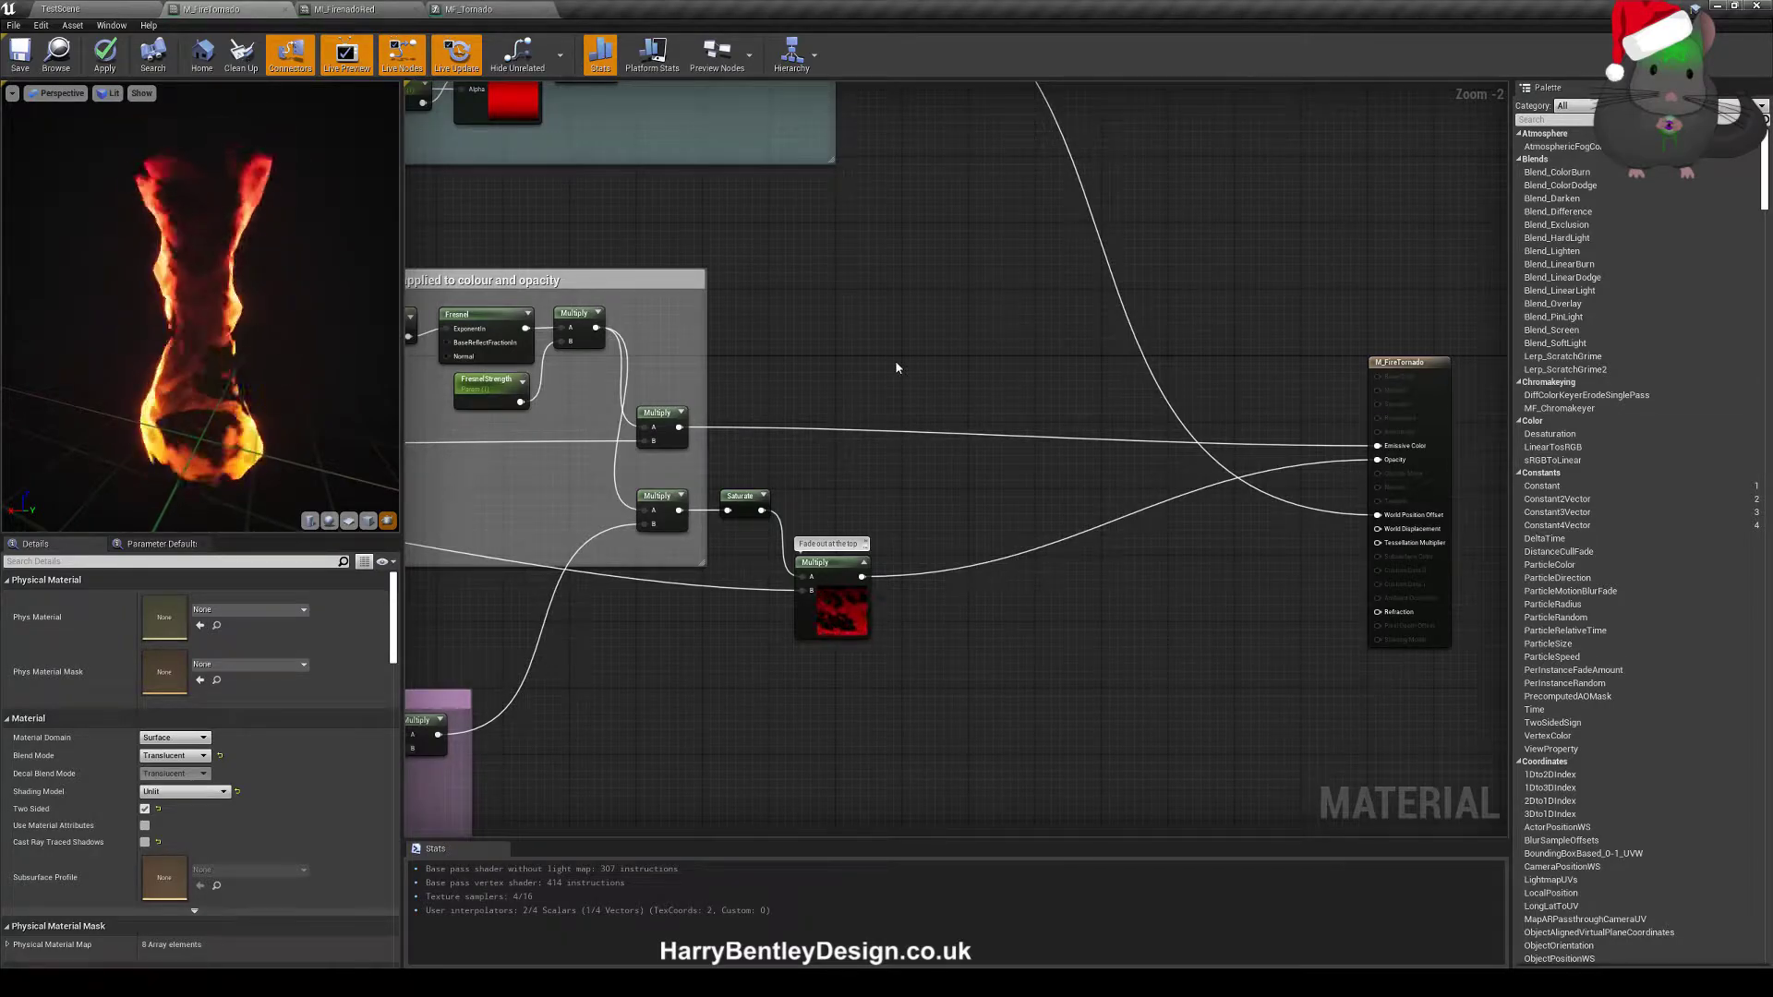
pyautogui.moveTo(859, 338); pyautogui.dragTo(885, 379, button='right')
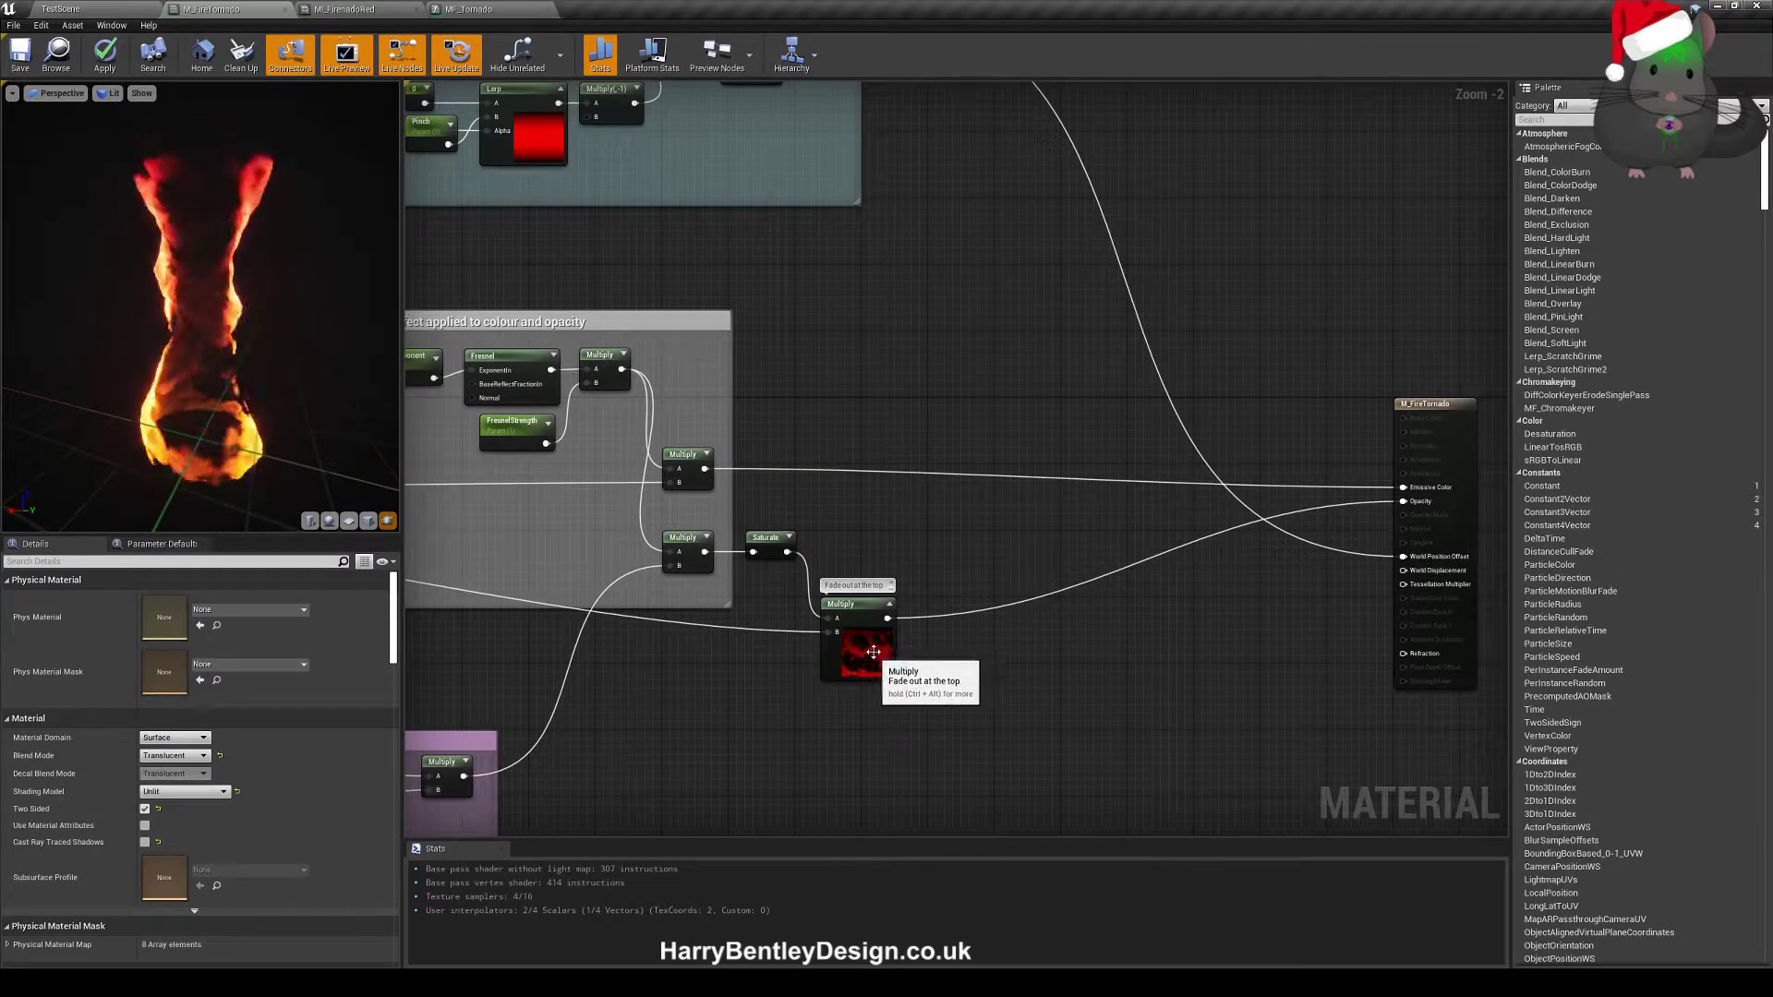
# - Select the M_FireTornado output node and review the material's Tessellation settings
pyautogui.moveTo(878, 358); pyautogui.dragTo(1195, 585, button='right')
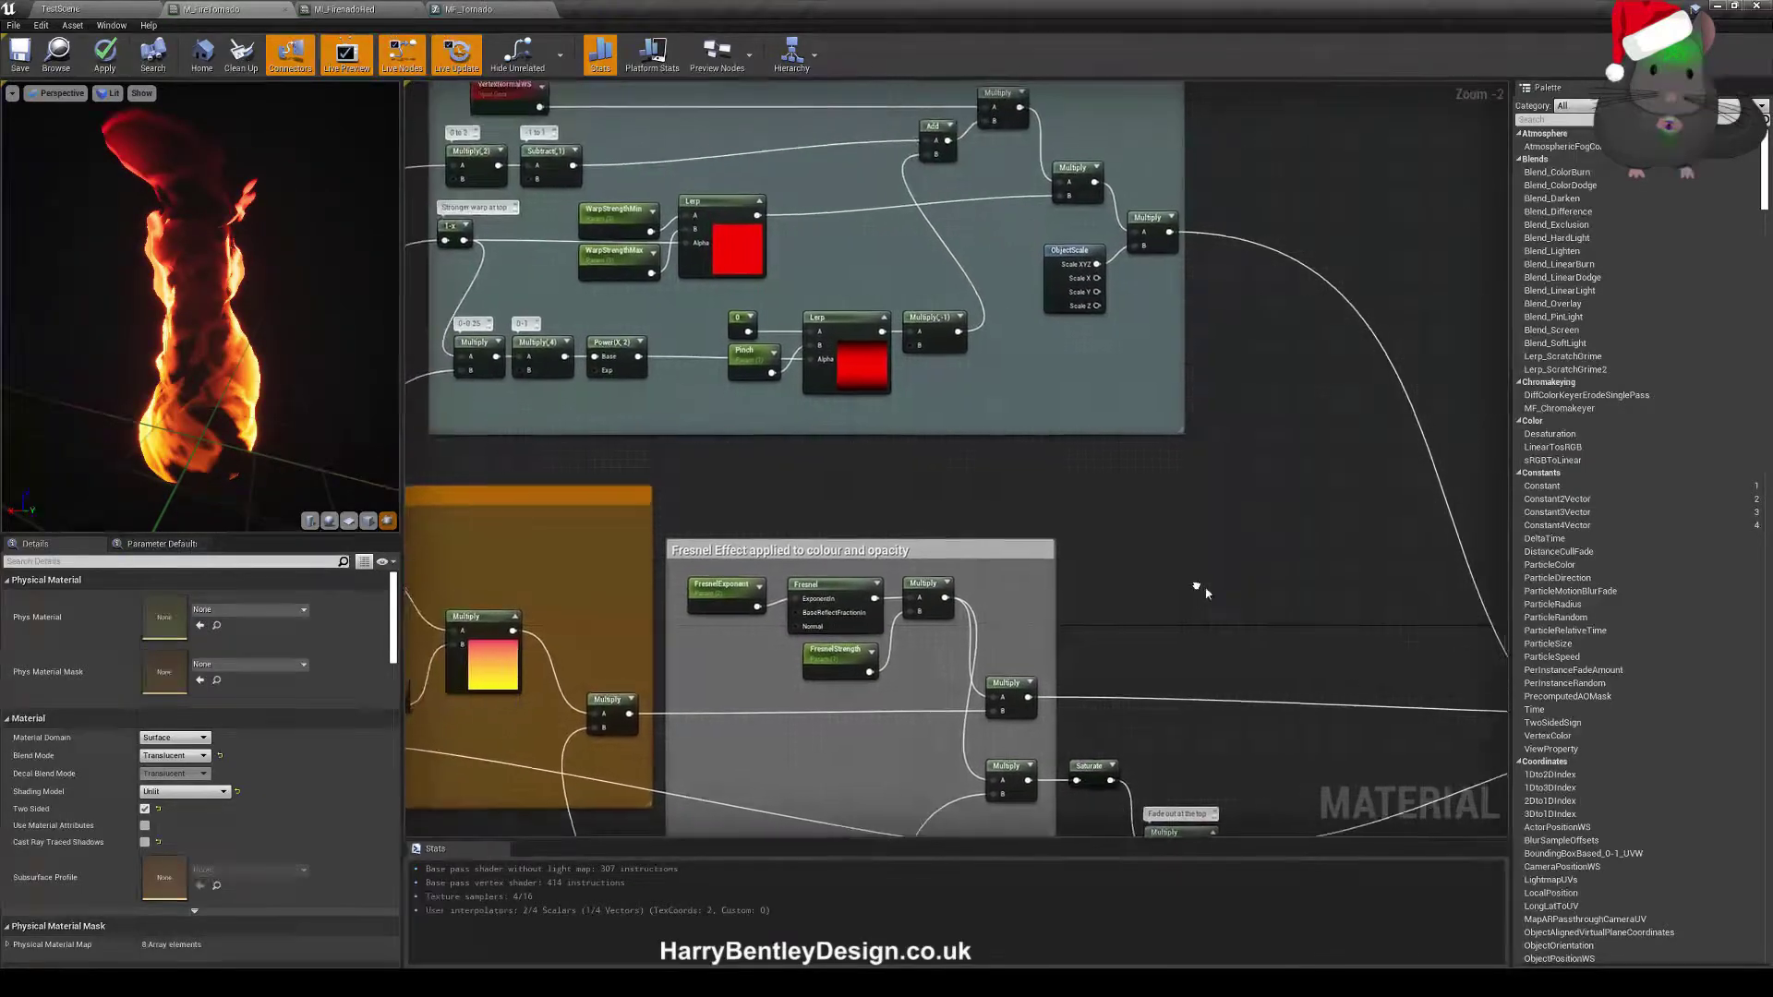
pyautogui.moveTo(881, 491); pyautogui.dragTo(263, 278, button='right')
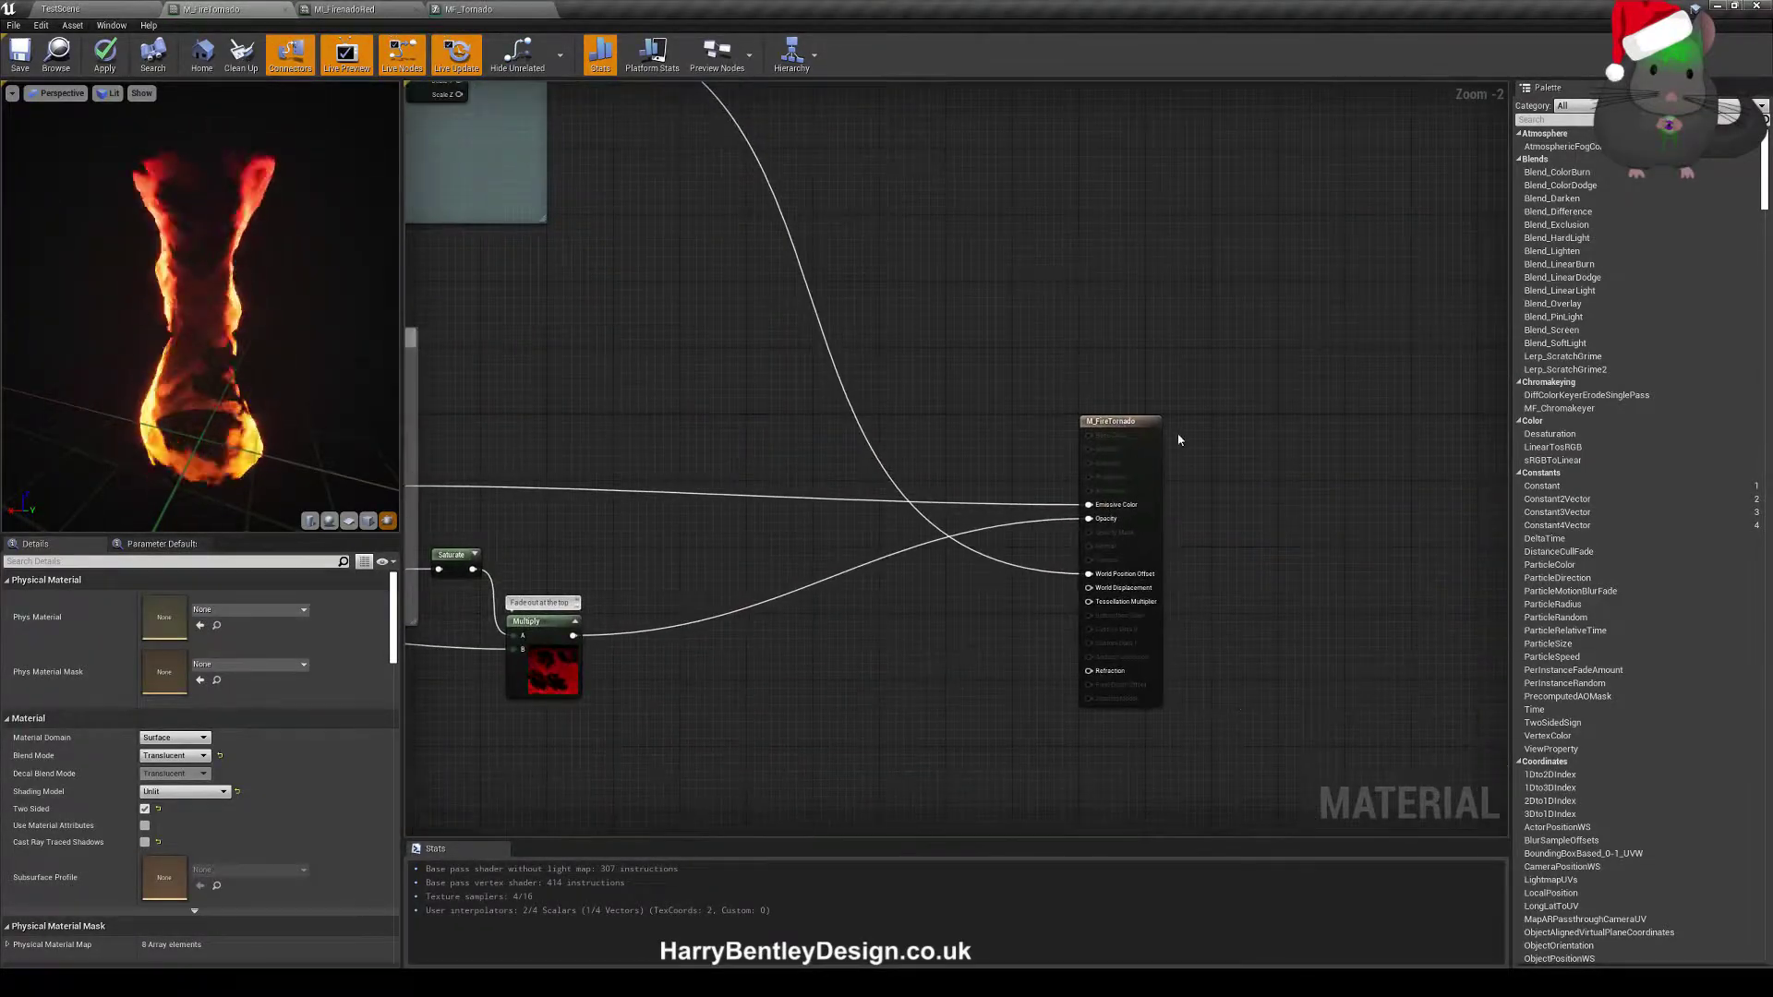
pyautogui.moveTo(391, 630); pyautogui.dragTo(388, 882)
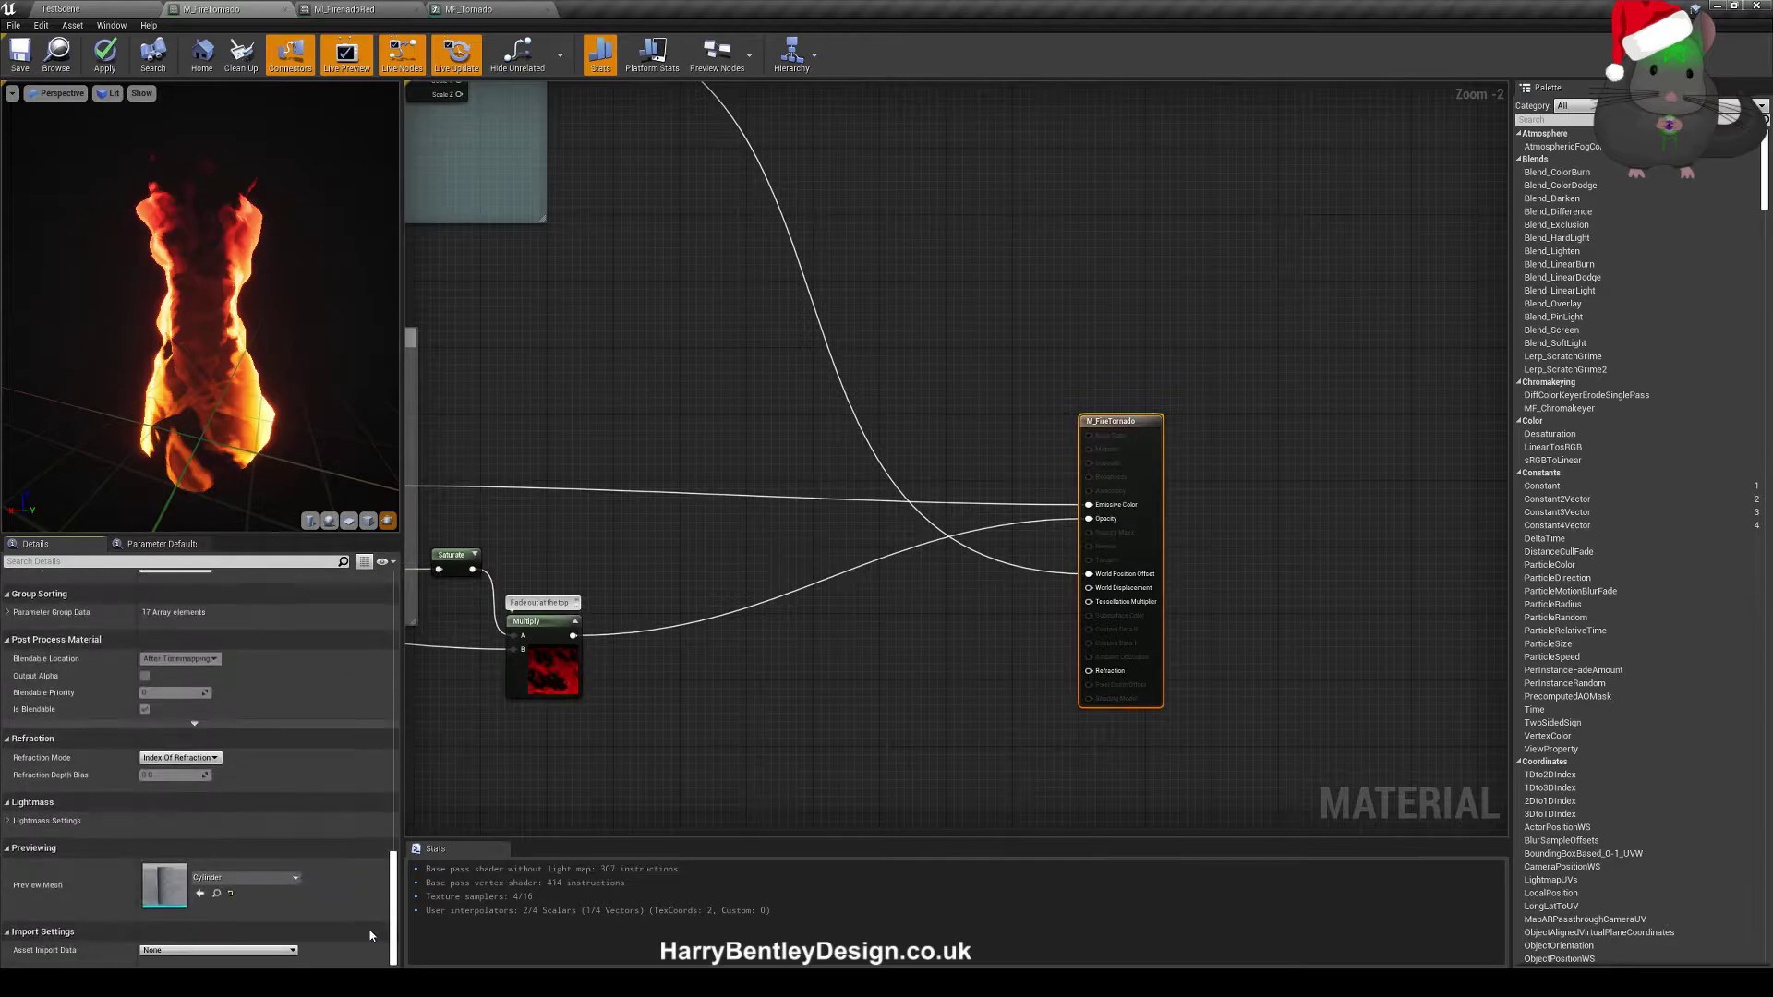
pyautogui.scroll(1, 184, 658)
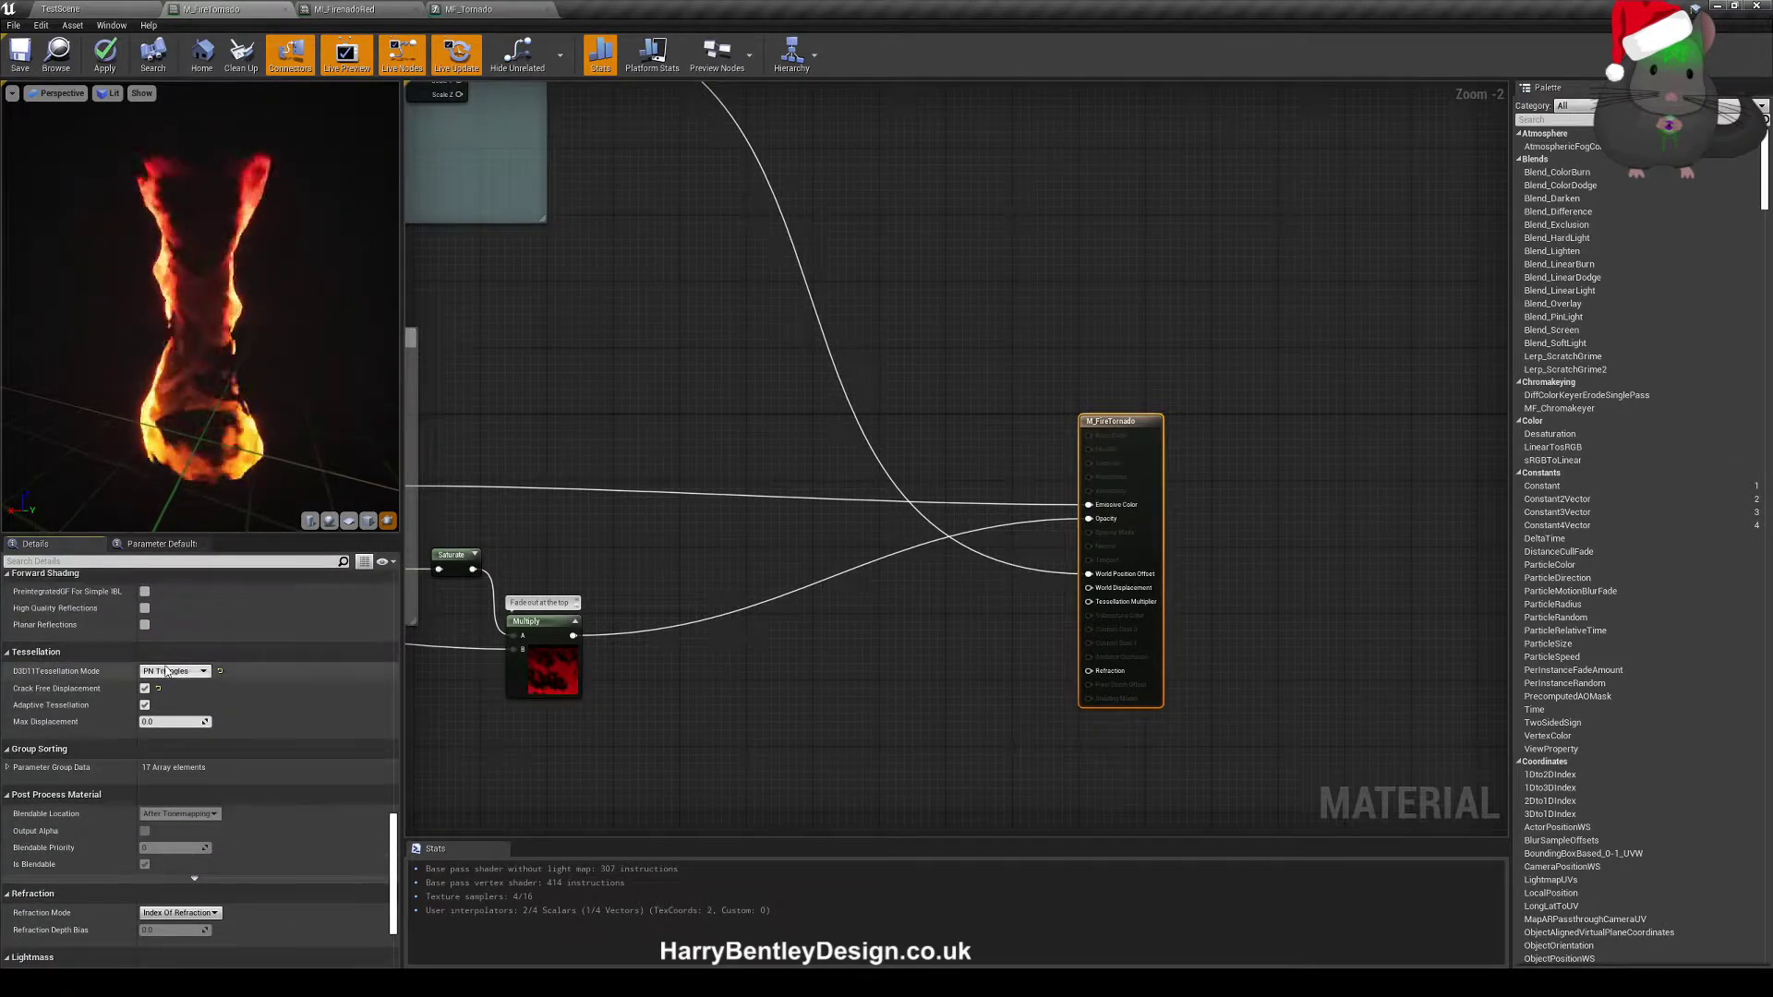
# - Trace the wire between the Noise node's output and the Dynamically Warp Mesh group
pyautogui.moveTo(645, 429); pyautogui.dragTo(897, 617, button='right')
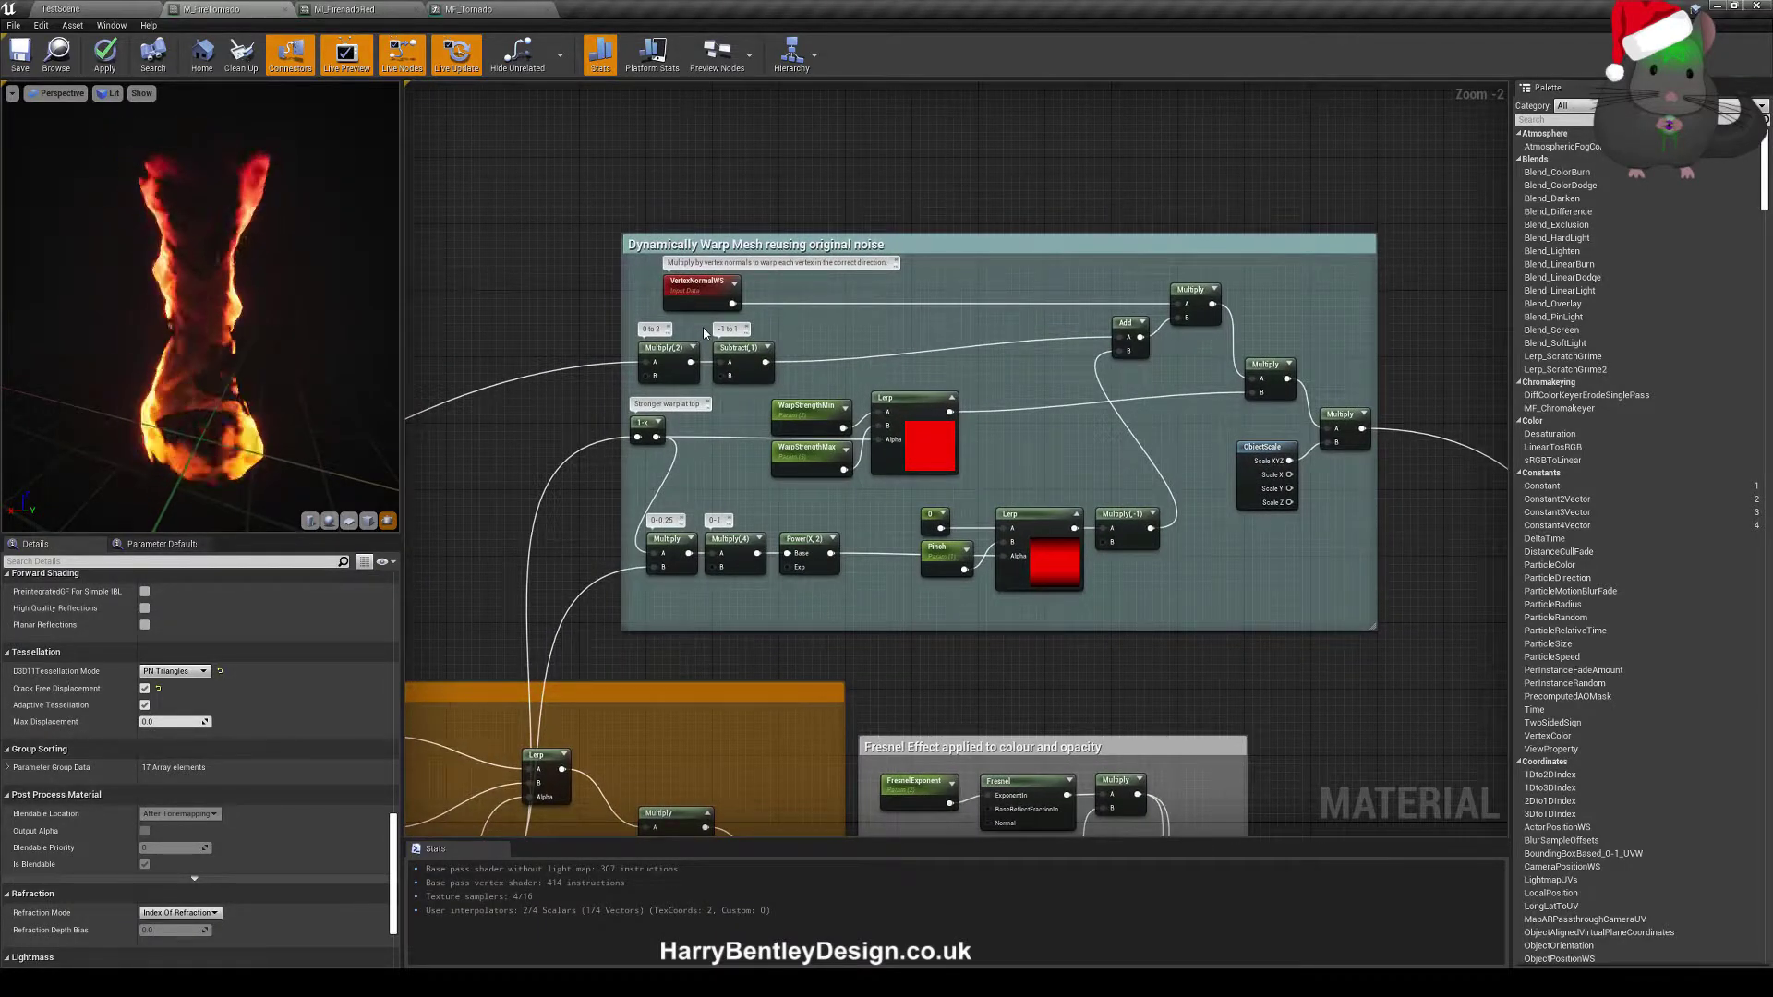
pyautogui.moveTo(705, 333); pyautogui.dragTo(908, 314, button='right')
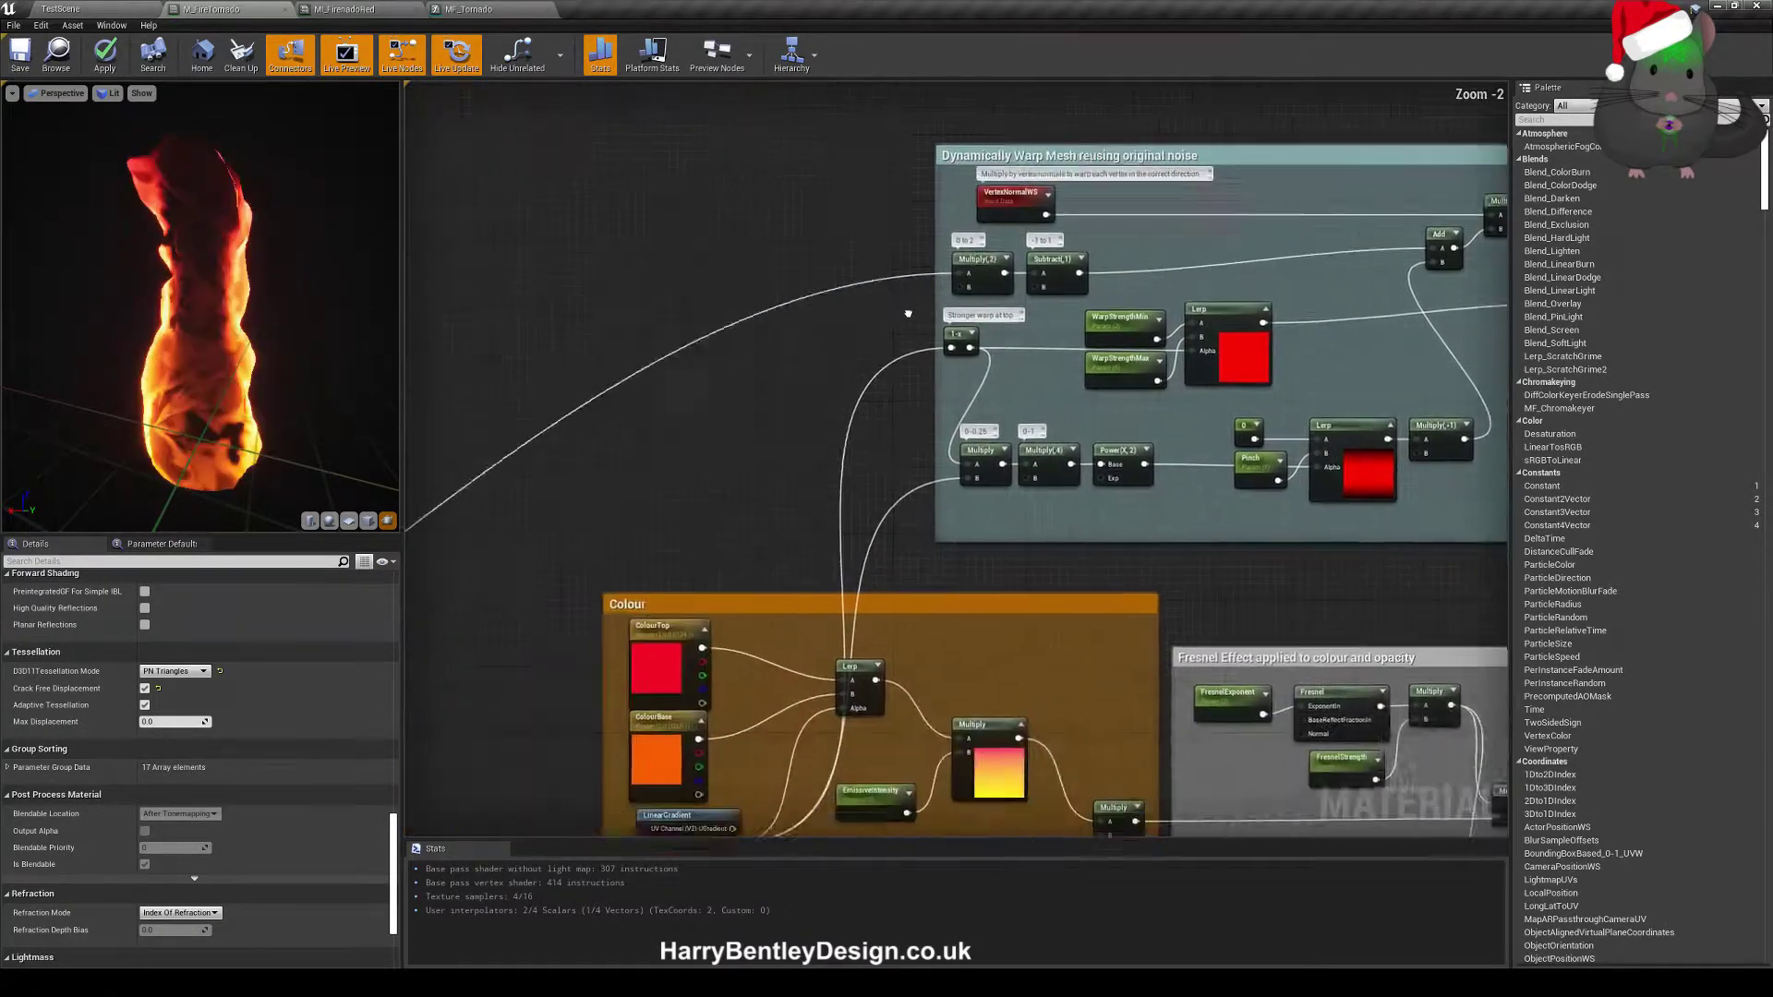
pyautogui.scroll(-3, 907, 314)
pyautogui.scroll(6, 736, 428)
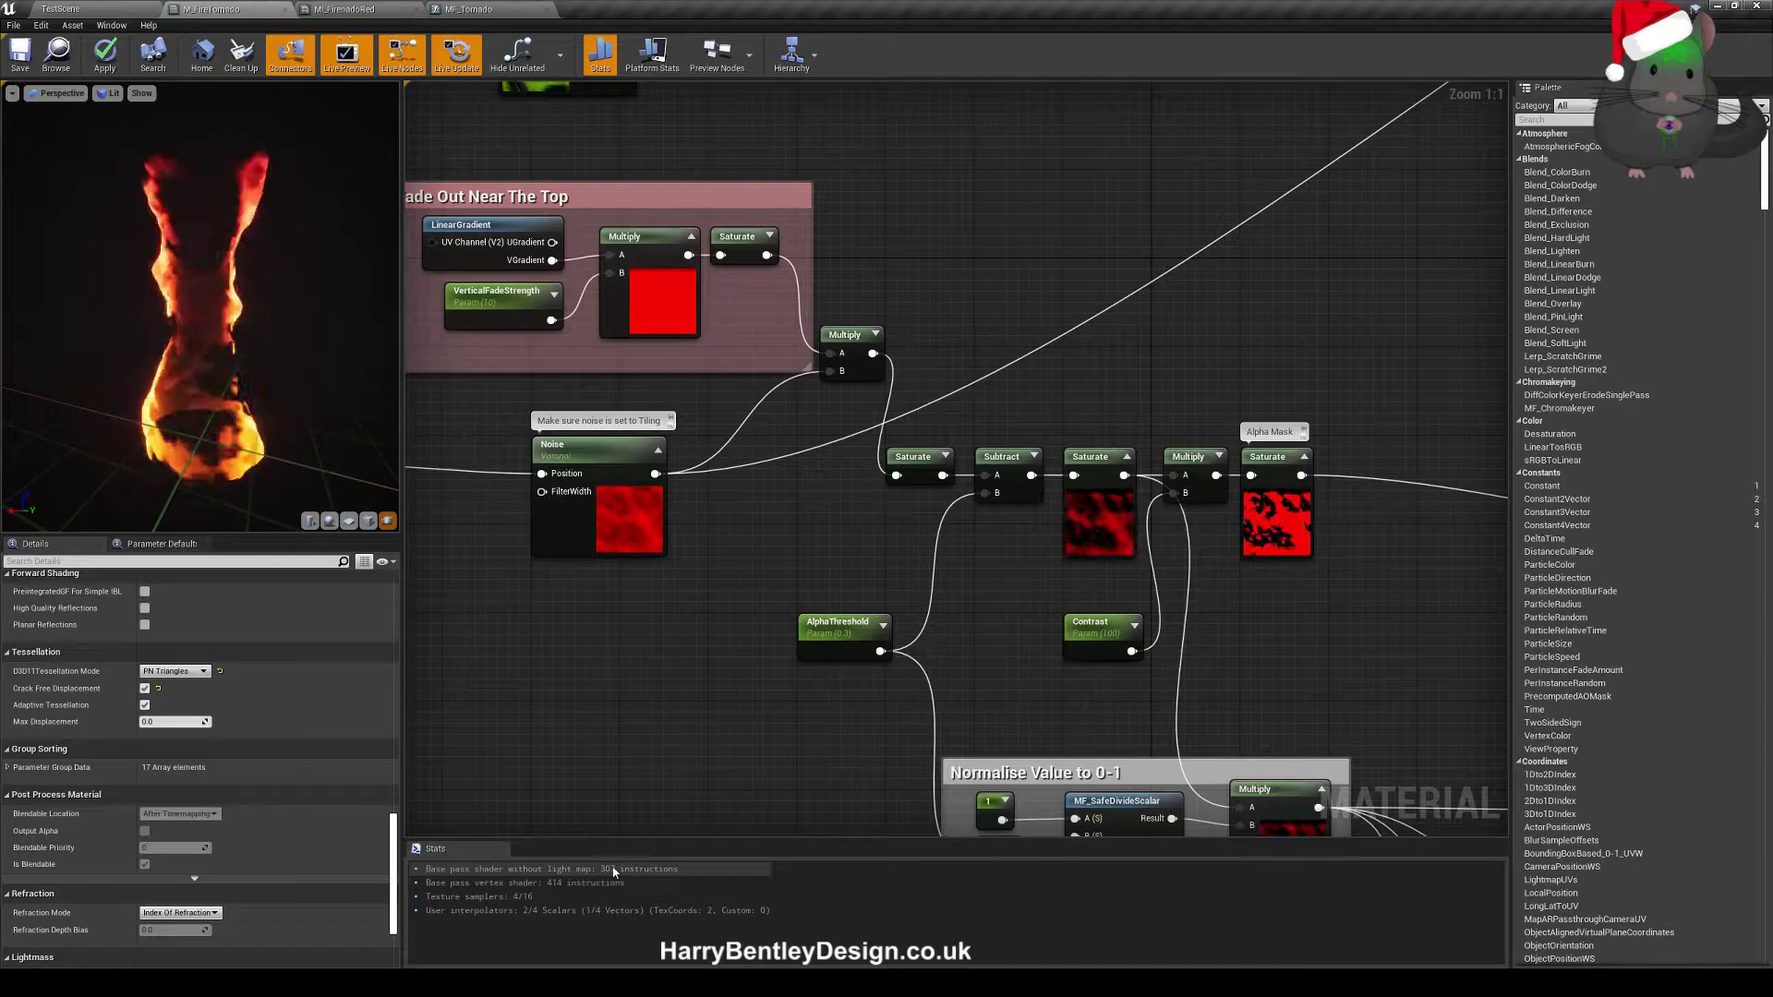
pyautogui.scroll(-2, 647, 785)
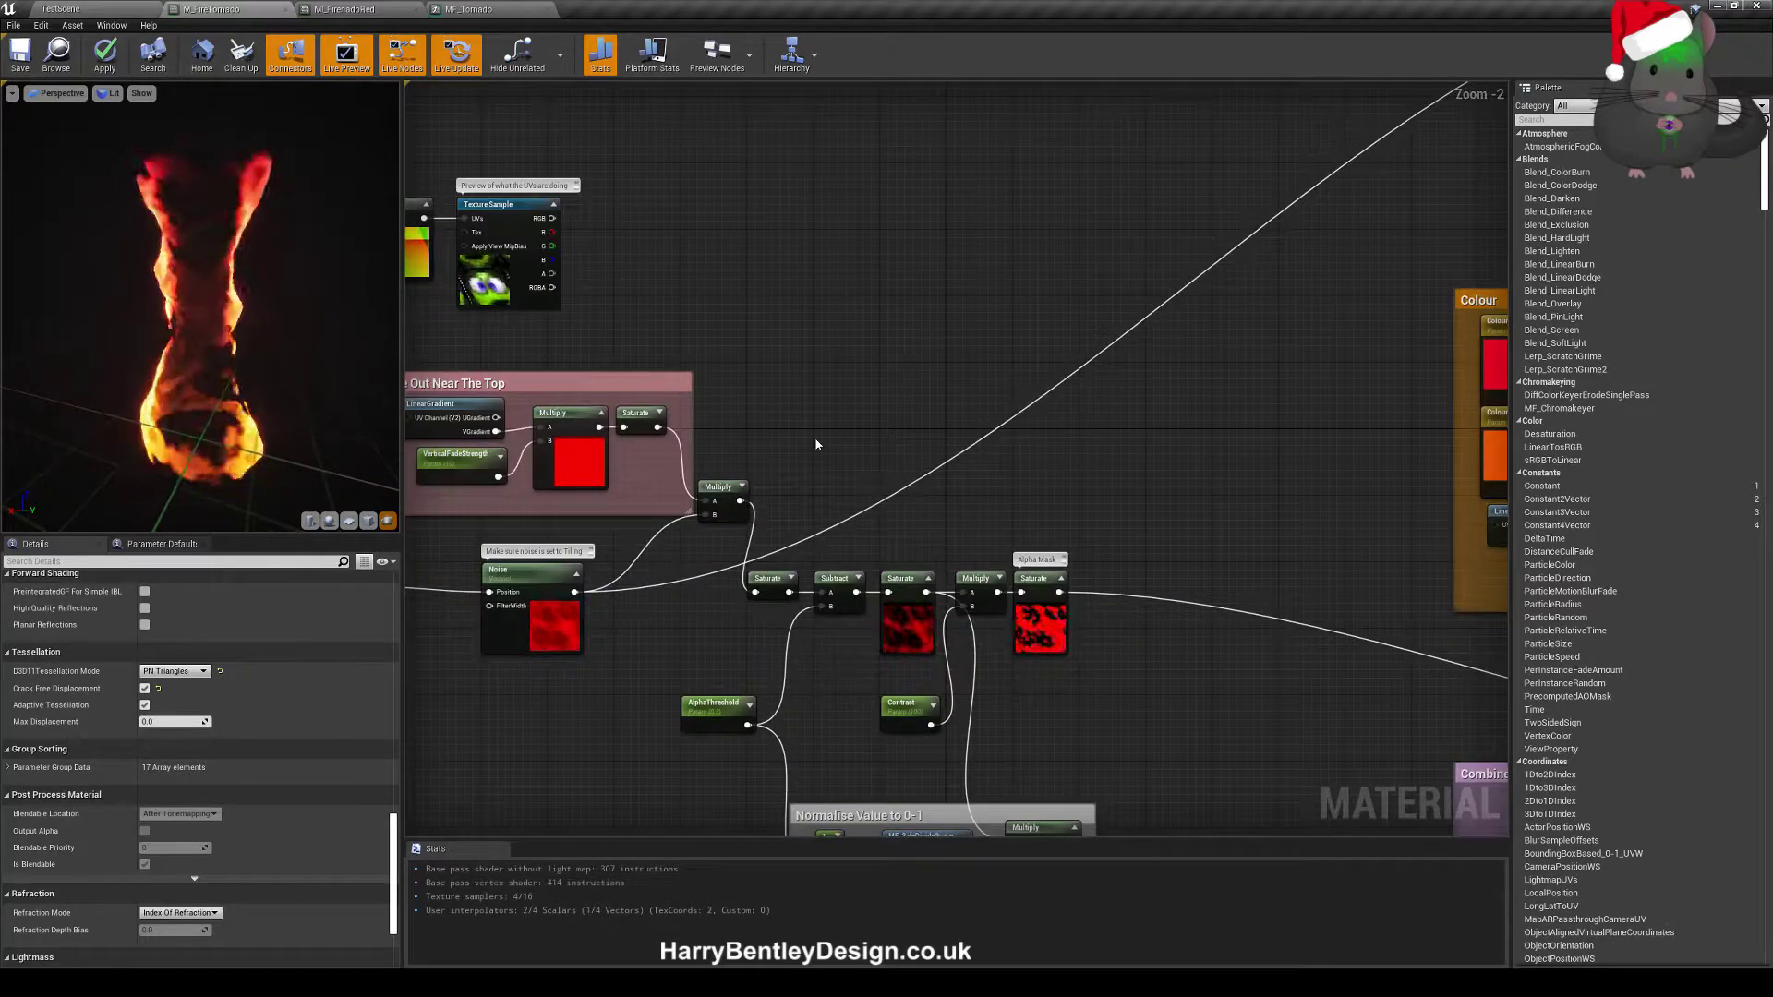
pyautogui.moveTo(579, 590); pyautogui.dragTo(597, 597, button='right')
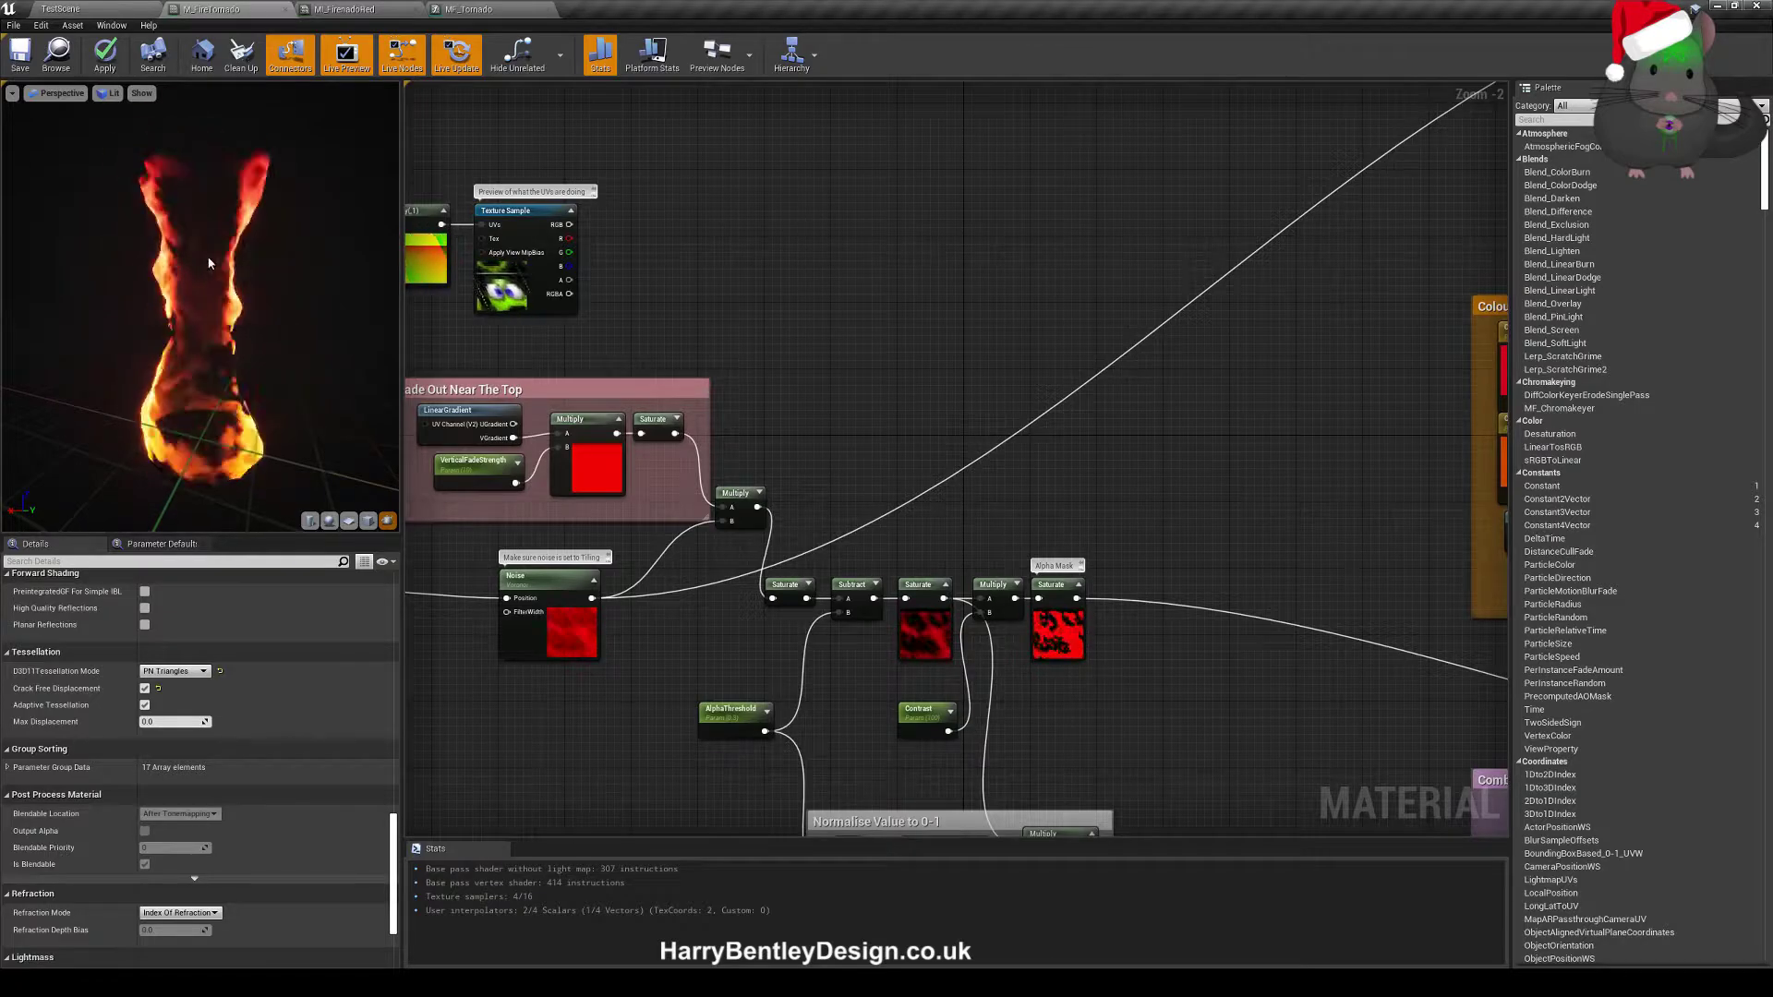
pyautogui.moveTo(1280, 214); pyautogui.dragTo(672, 414, button='right')
# - Inspect the Multiply by 2 and Subtract 1 nodes that remap the noise to the -1 to 1 range
pyautogui.scroll(1, 548, 424)
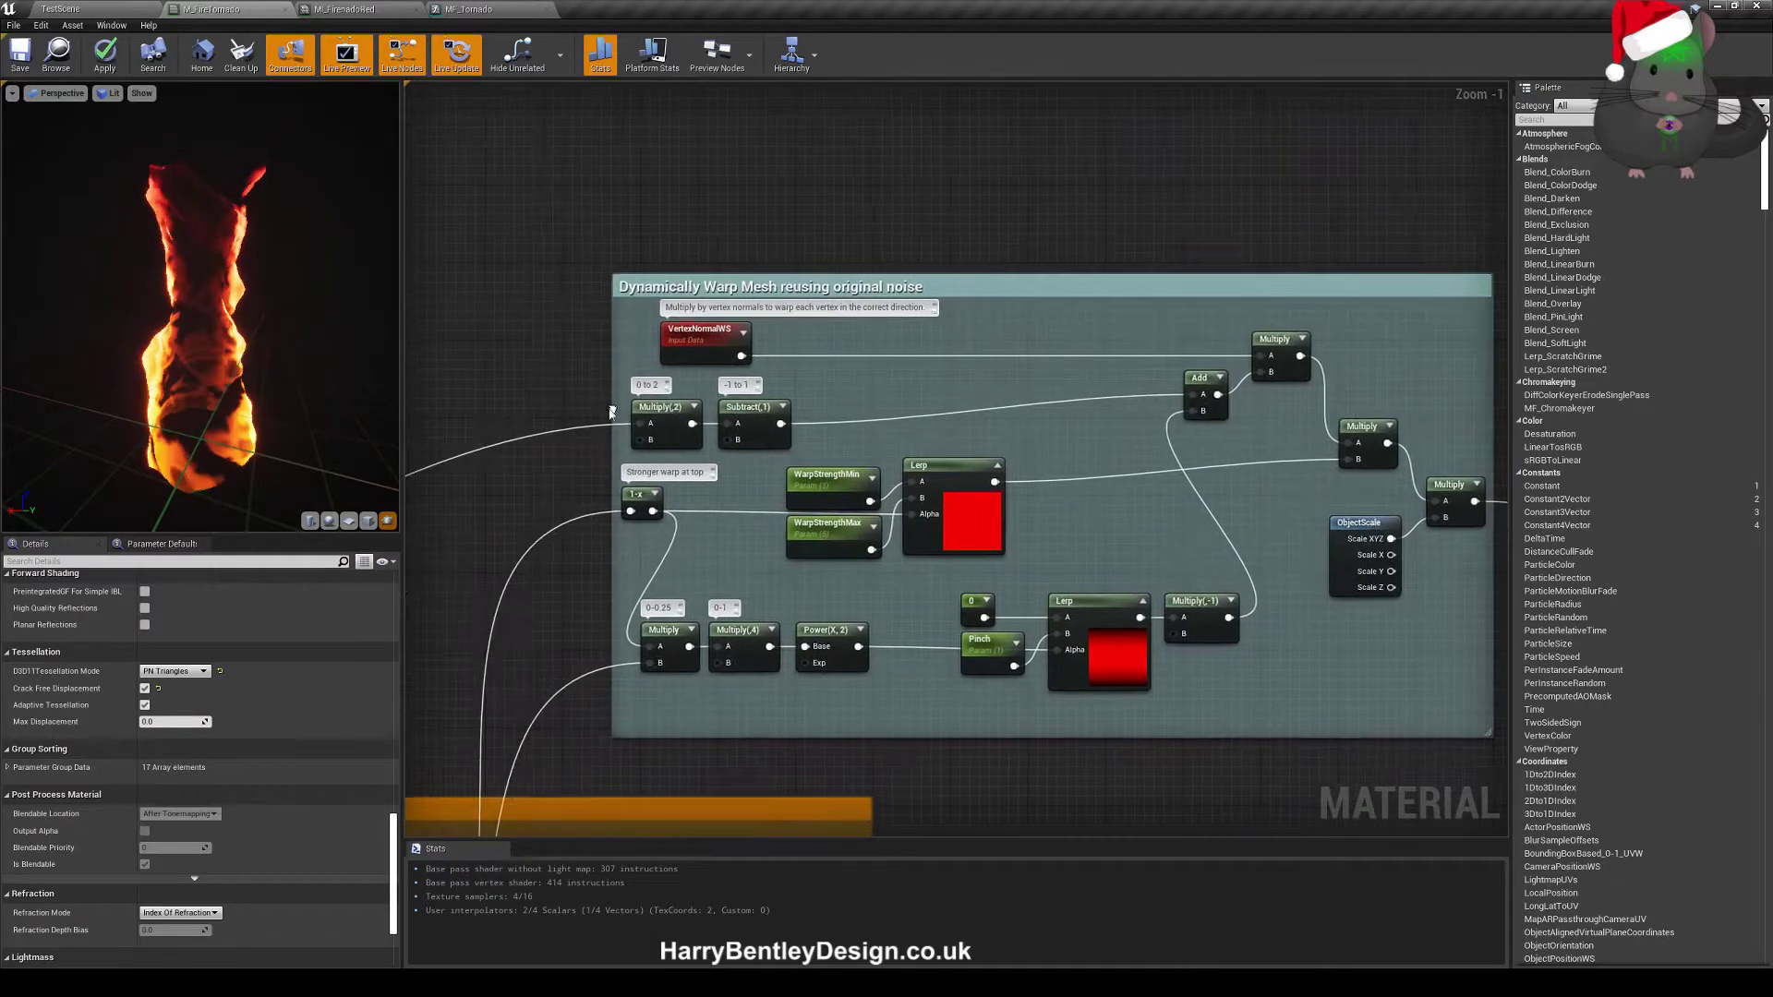
pyautogui.click(748, 406)
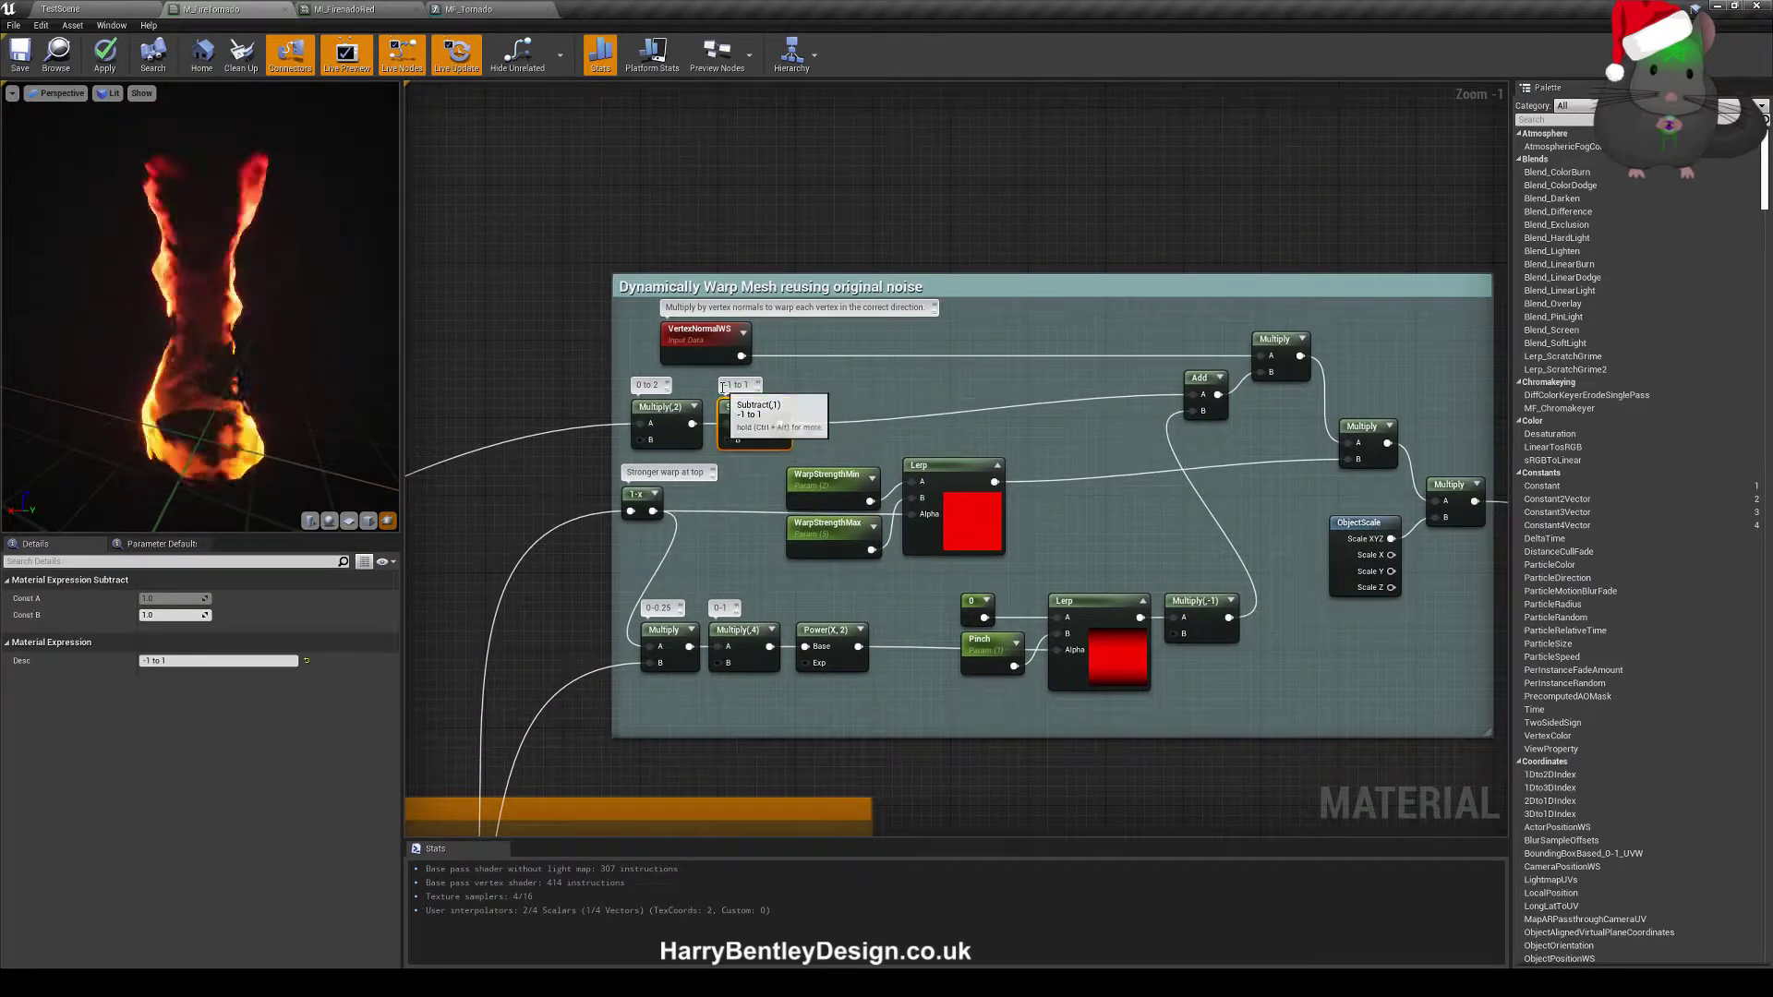
pyautogui.click(910, 383)
pyautogui.moveTo(911, 383); pyautogui.dragTo(757, 431, button='right')
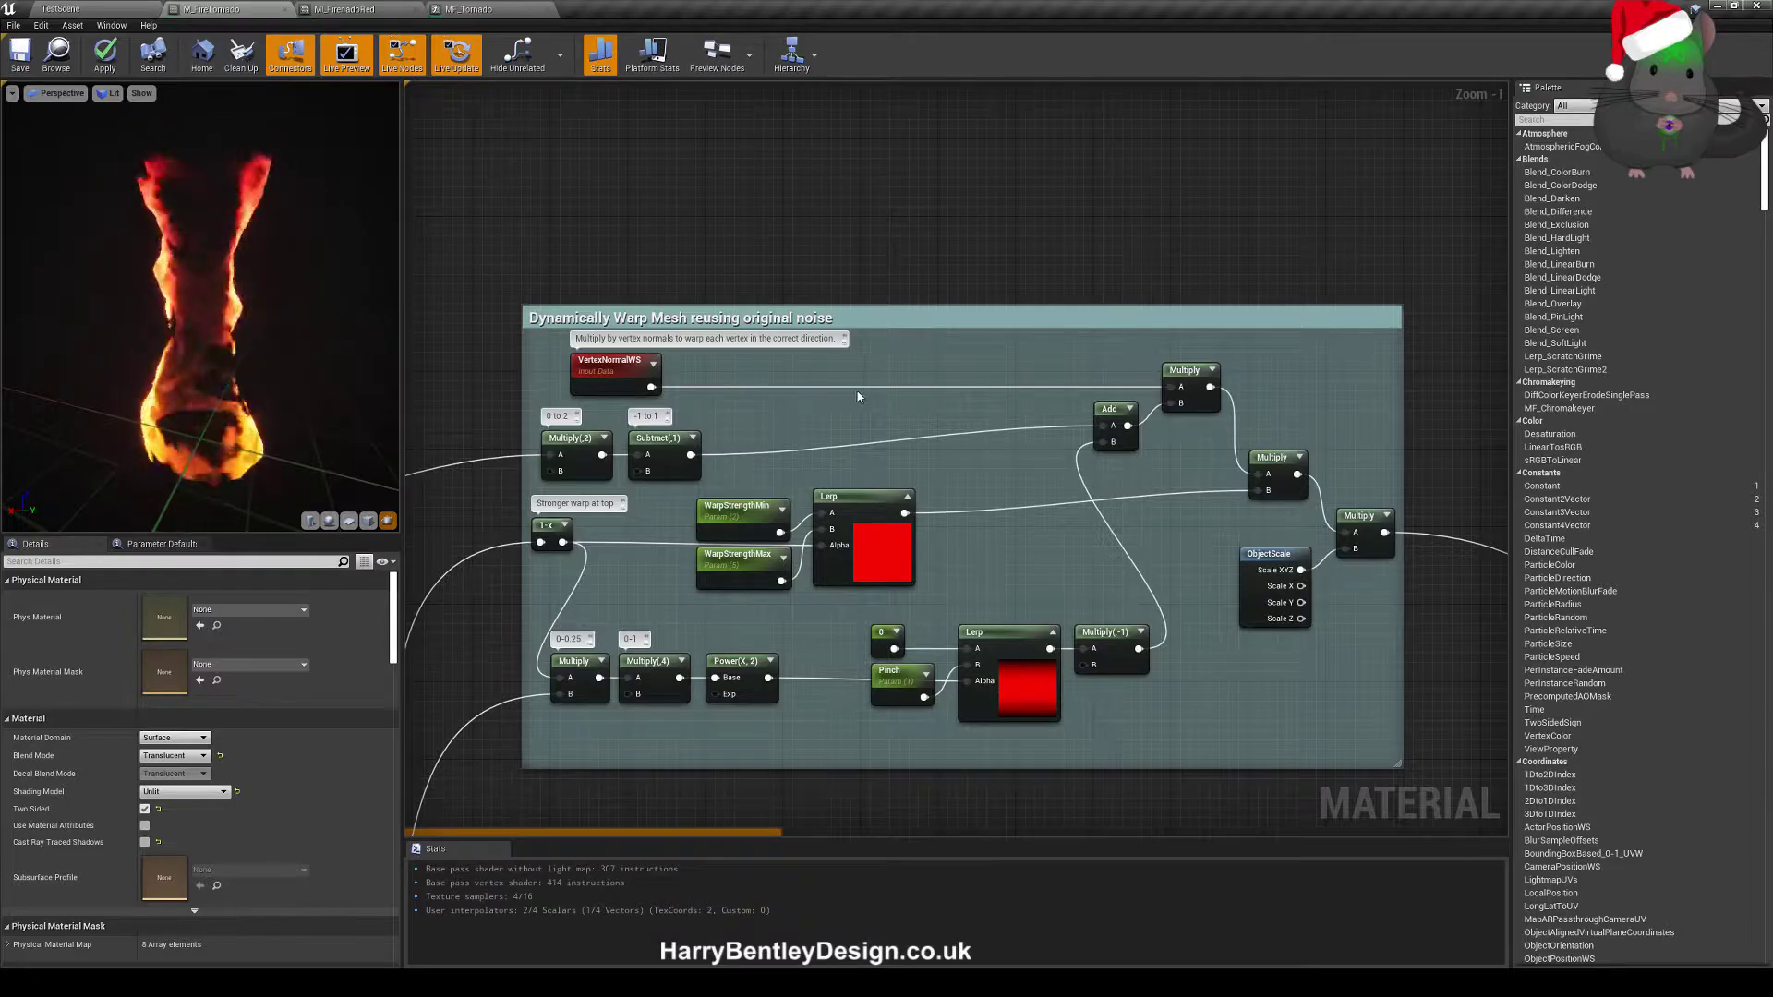
# - Examine how VertexNormalWS and the WarpStrengthMin and WarpStrengthMax Lerp feed the warp's Multiply nodes
pyautogui.moveTo(857, 397); pyautogui.dragTo(803, 378, button='right')
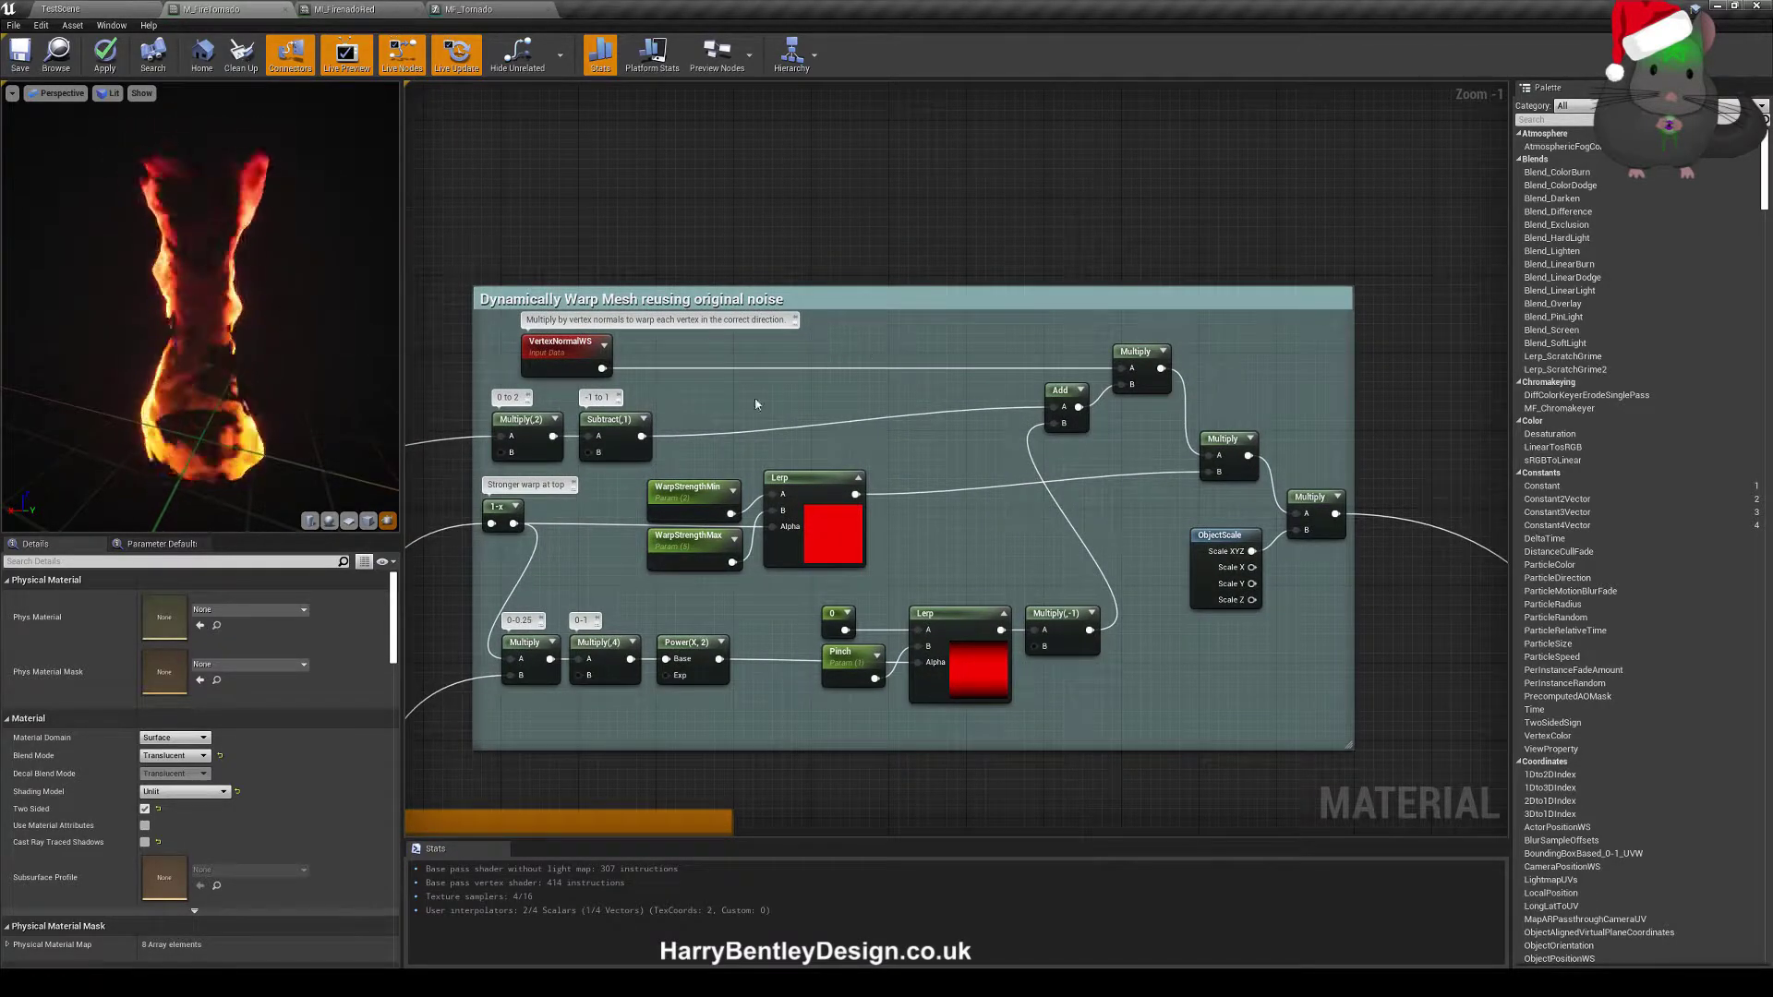
pyautogui.moveTo(755, 404); pyautogui.dragTo(698, 397, button='right')
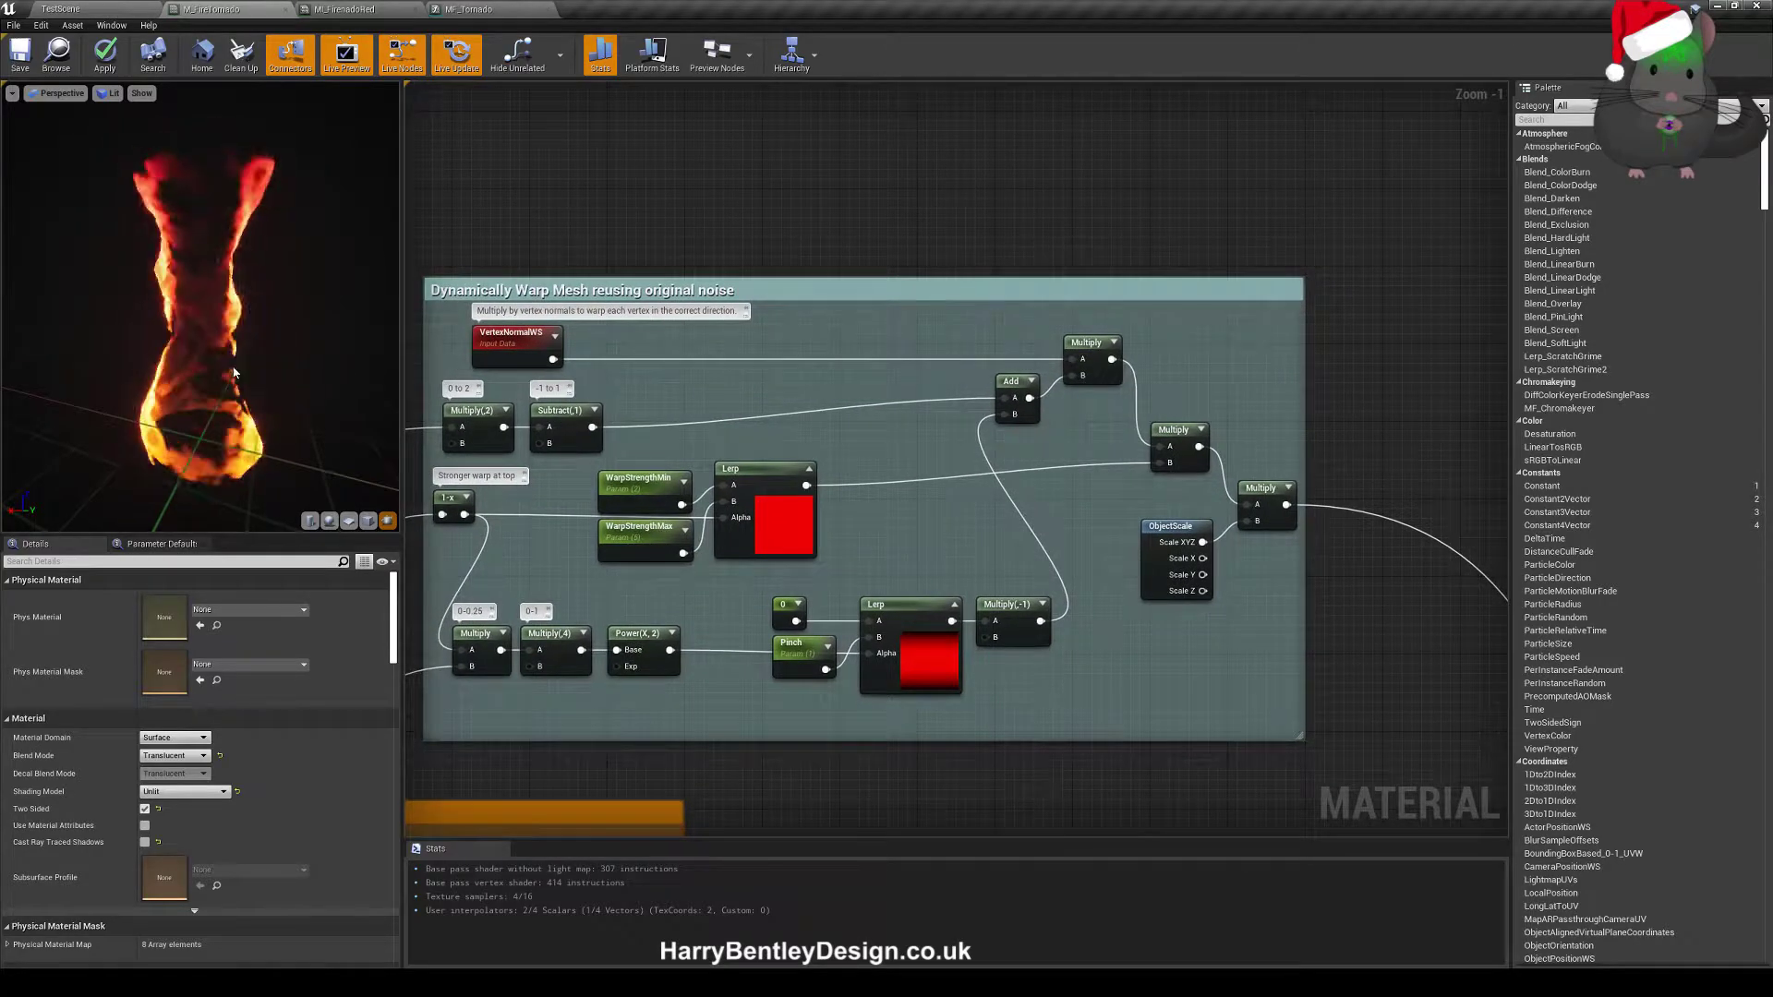
pyautogui.moveTo(764, 364); pyautogui.dragTo(798, 386, button='right')
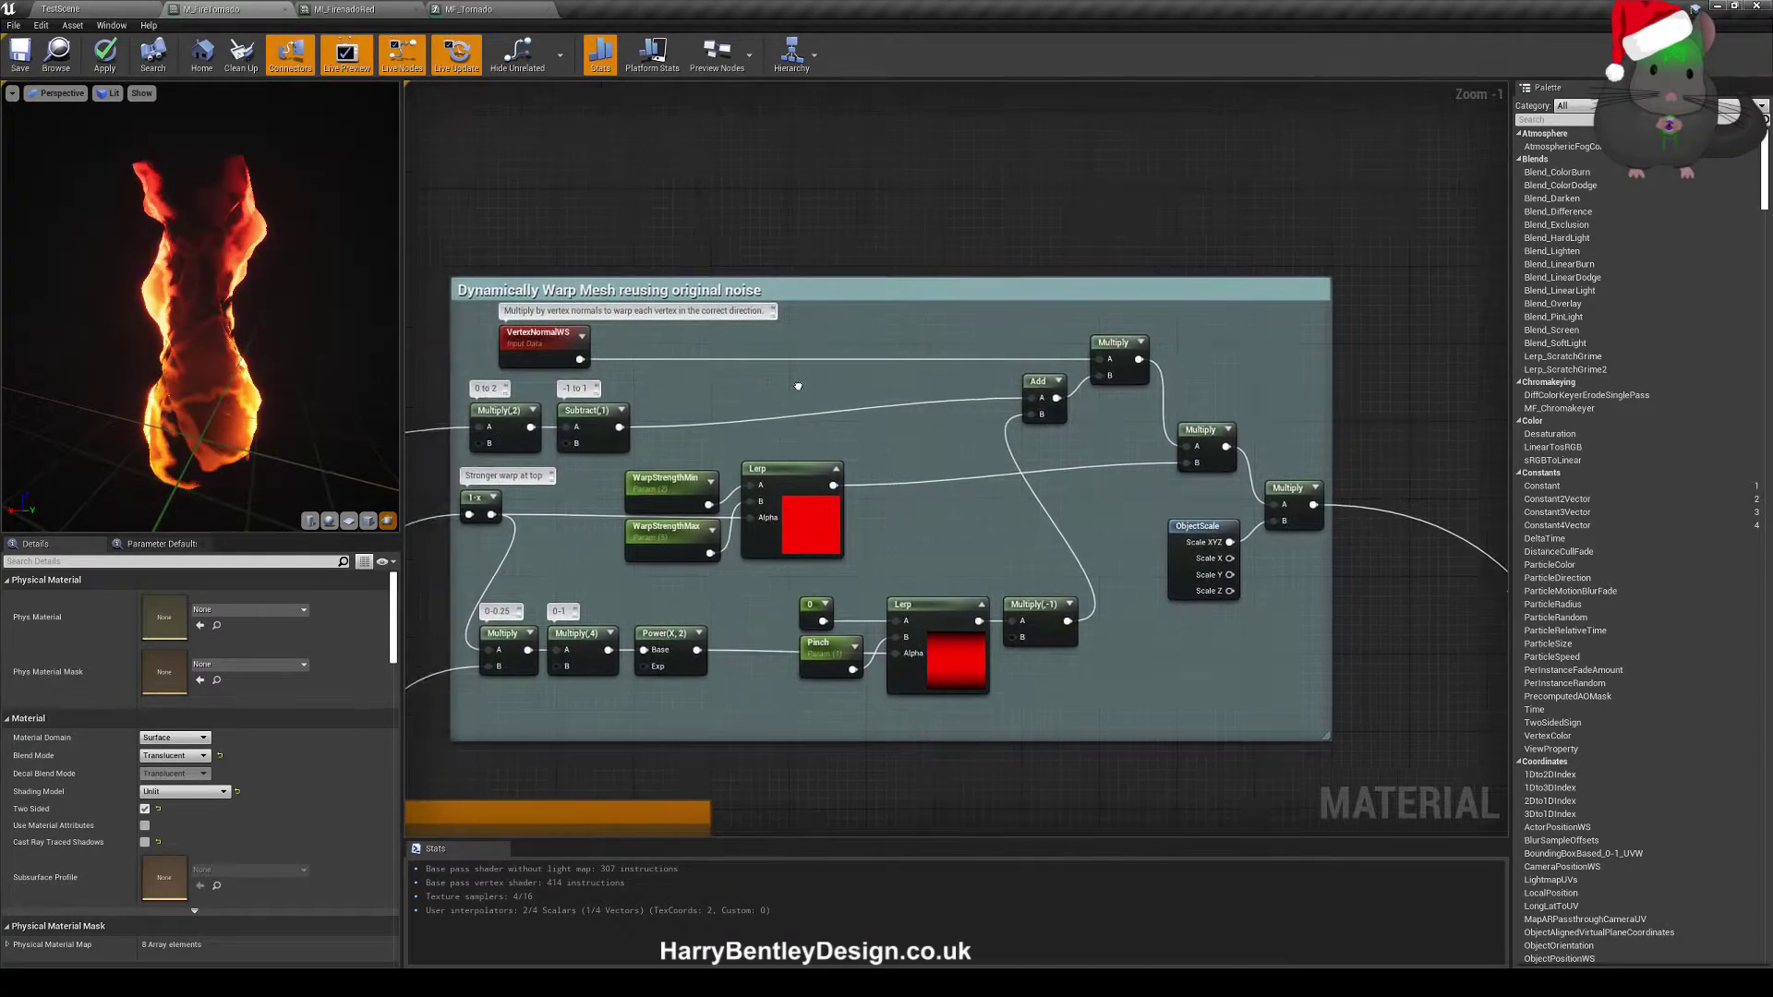
pyautogui.moveTo(811, 446); pyautogui.dragTo(797, 429, button='right')
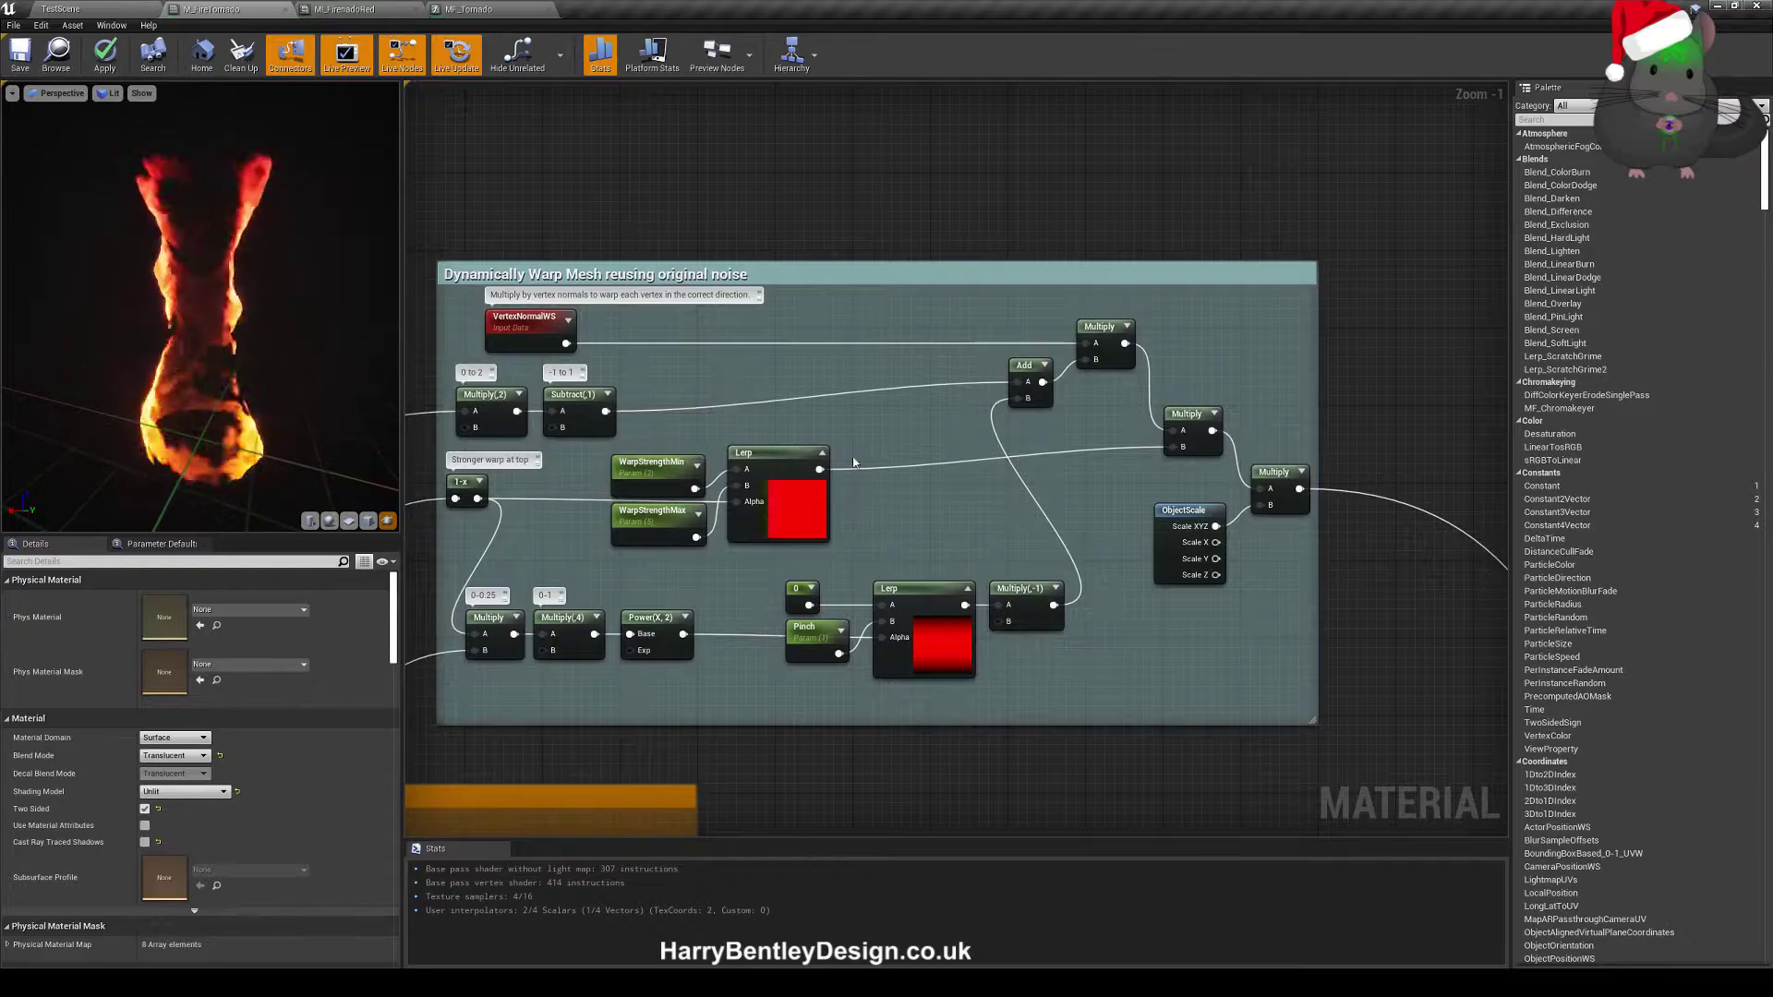
# - Trace the Pinch branch through its Lerp and Multiply by -1 into the Add node, and check the flame's shape from another angle
pyautogui.moveTo(915, 502); pyautogui.dragTo(950, 449, button='right')
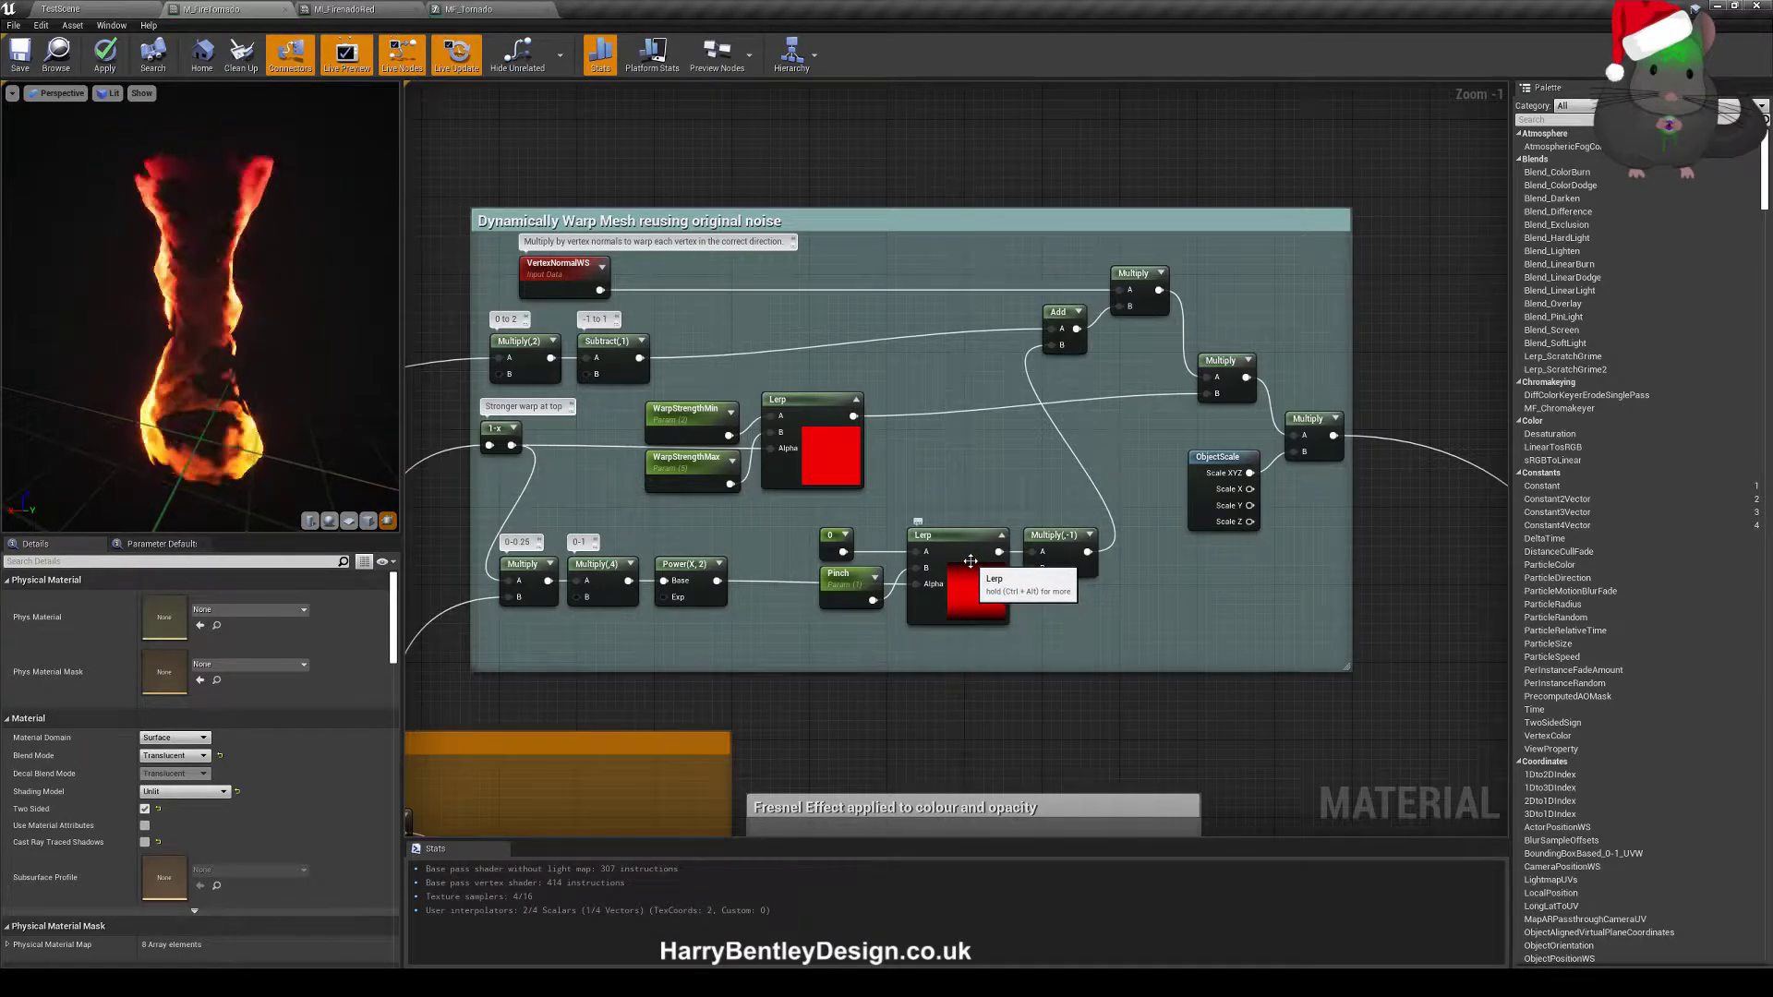
pyautogui.moveTo(824, 514); pyautogui.dragTo(796, 537, button='right')
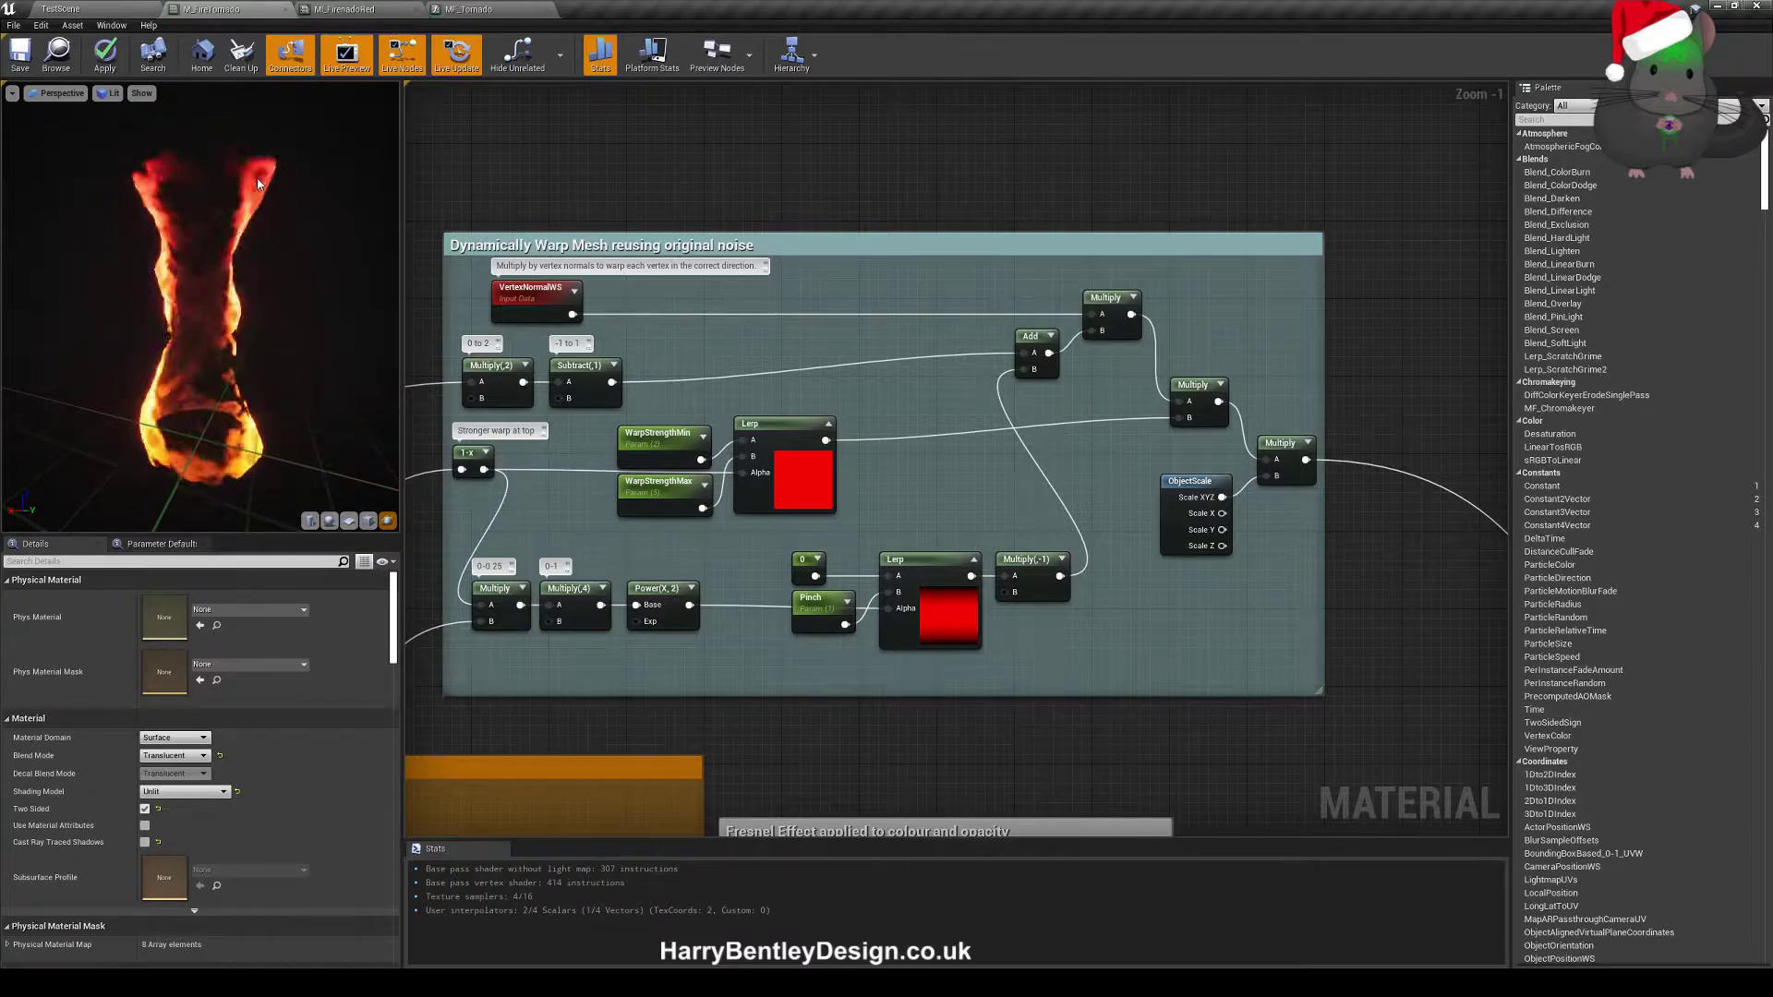
pyautogui.moveTo(900, 379); pyautogui.dragTo(809, 489, button='right')
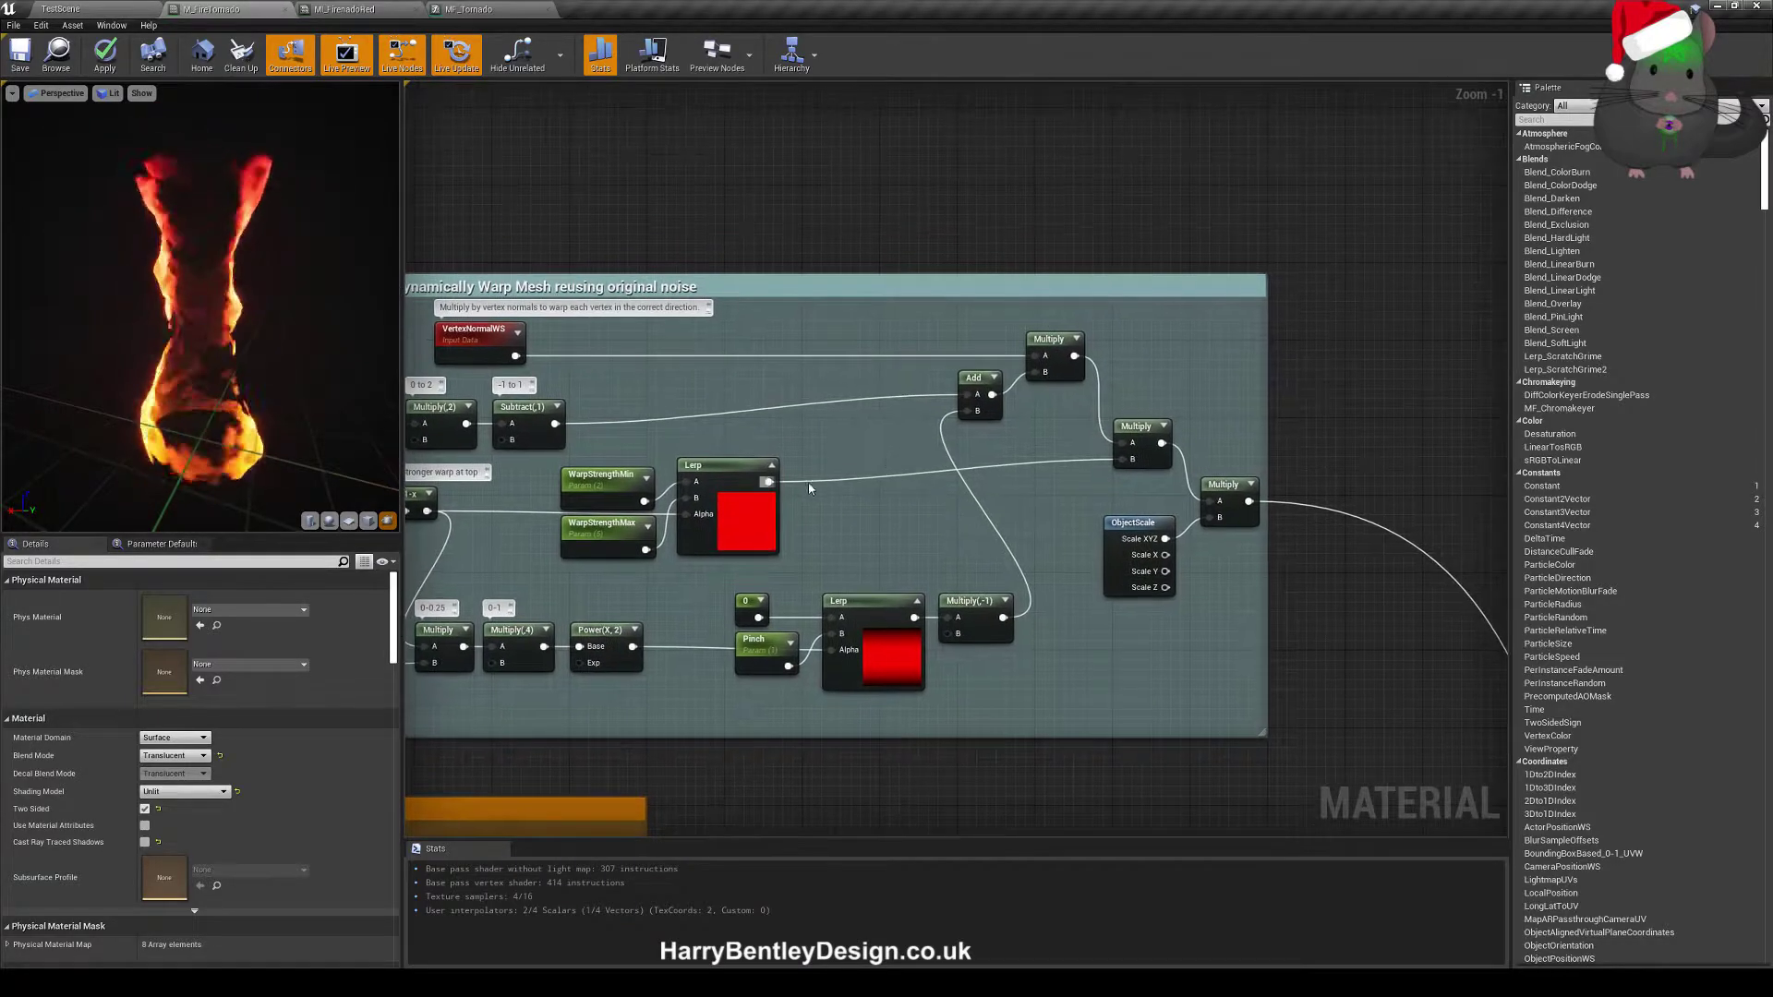
pyautogui.moveTo(268, 390); pyautogui.dragTo(118, 313)
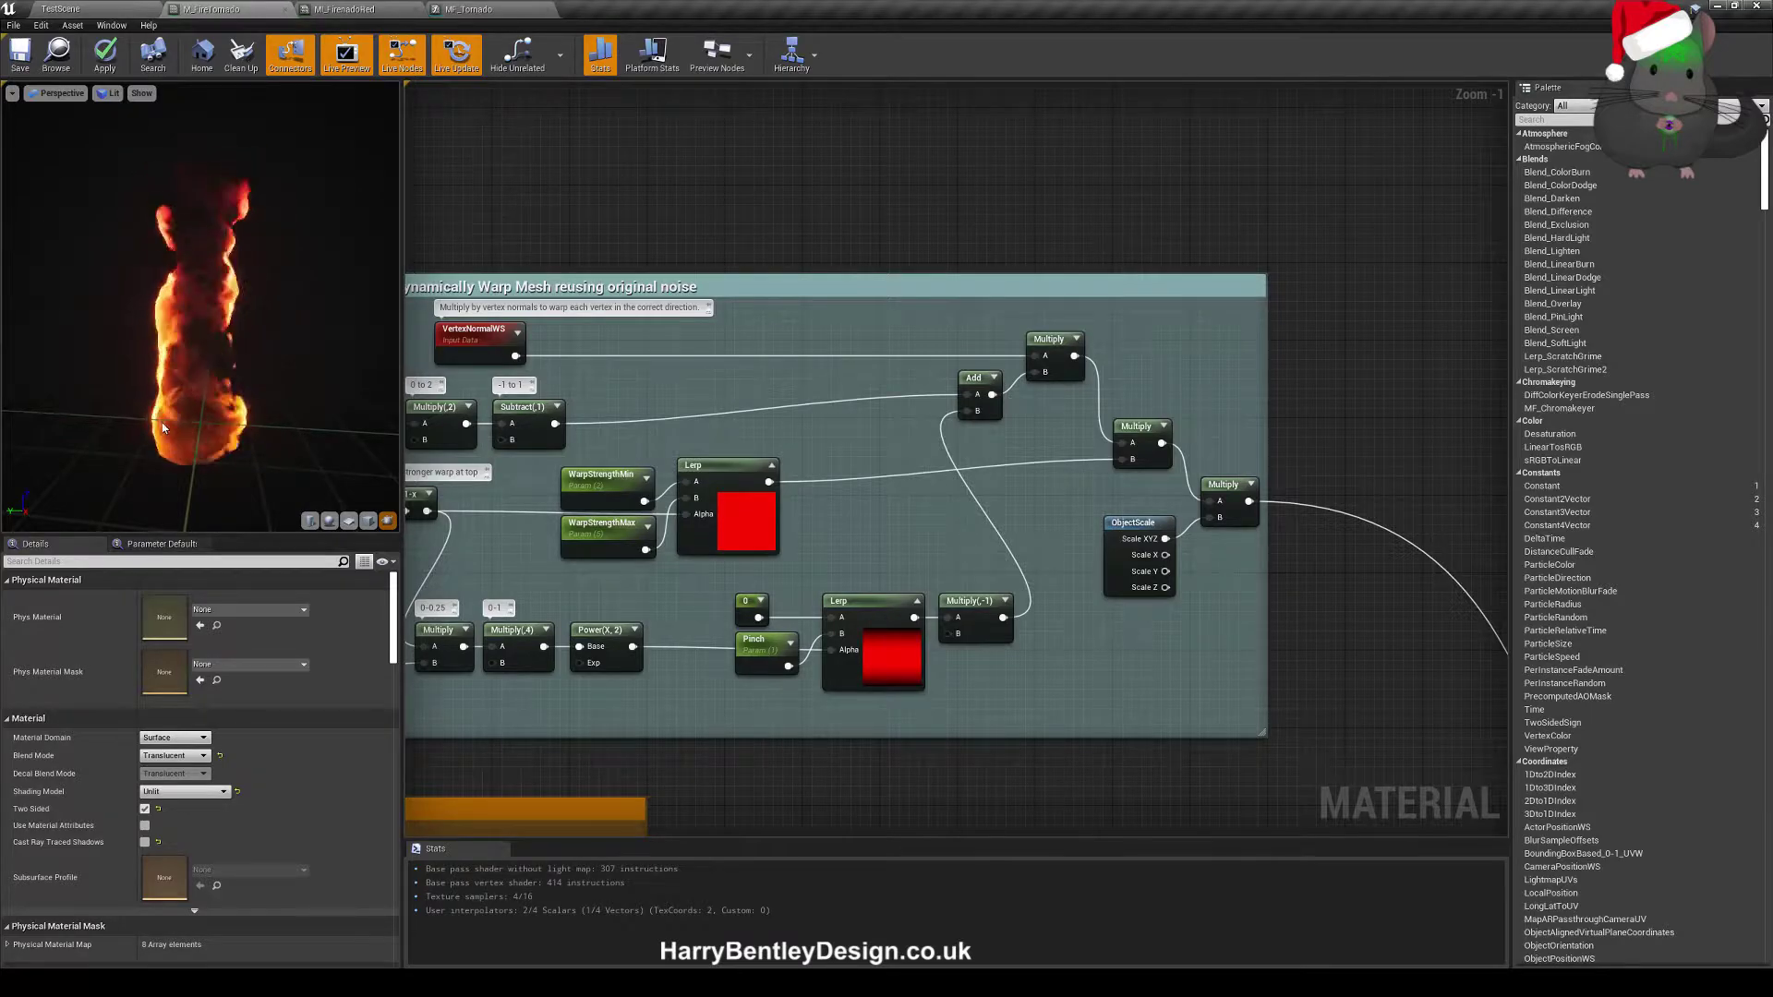
pyautogui.moveTo(857, 660); pyautogui.dragTo(898, 660, button='right')
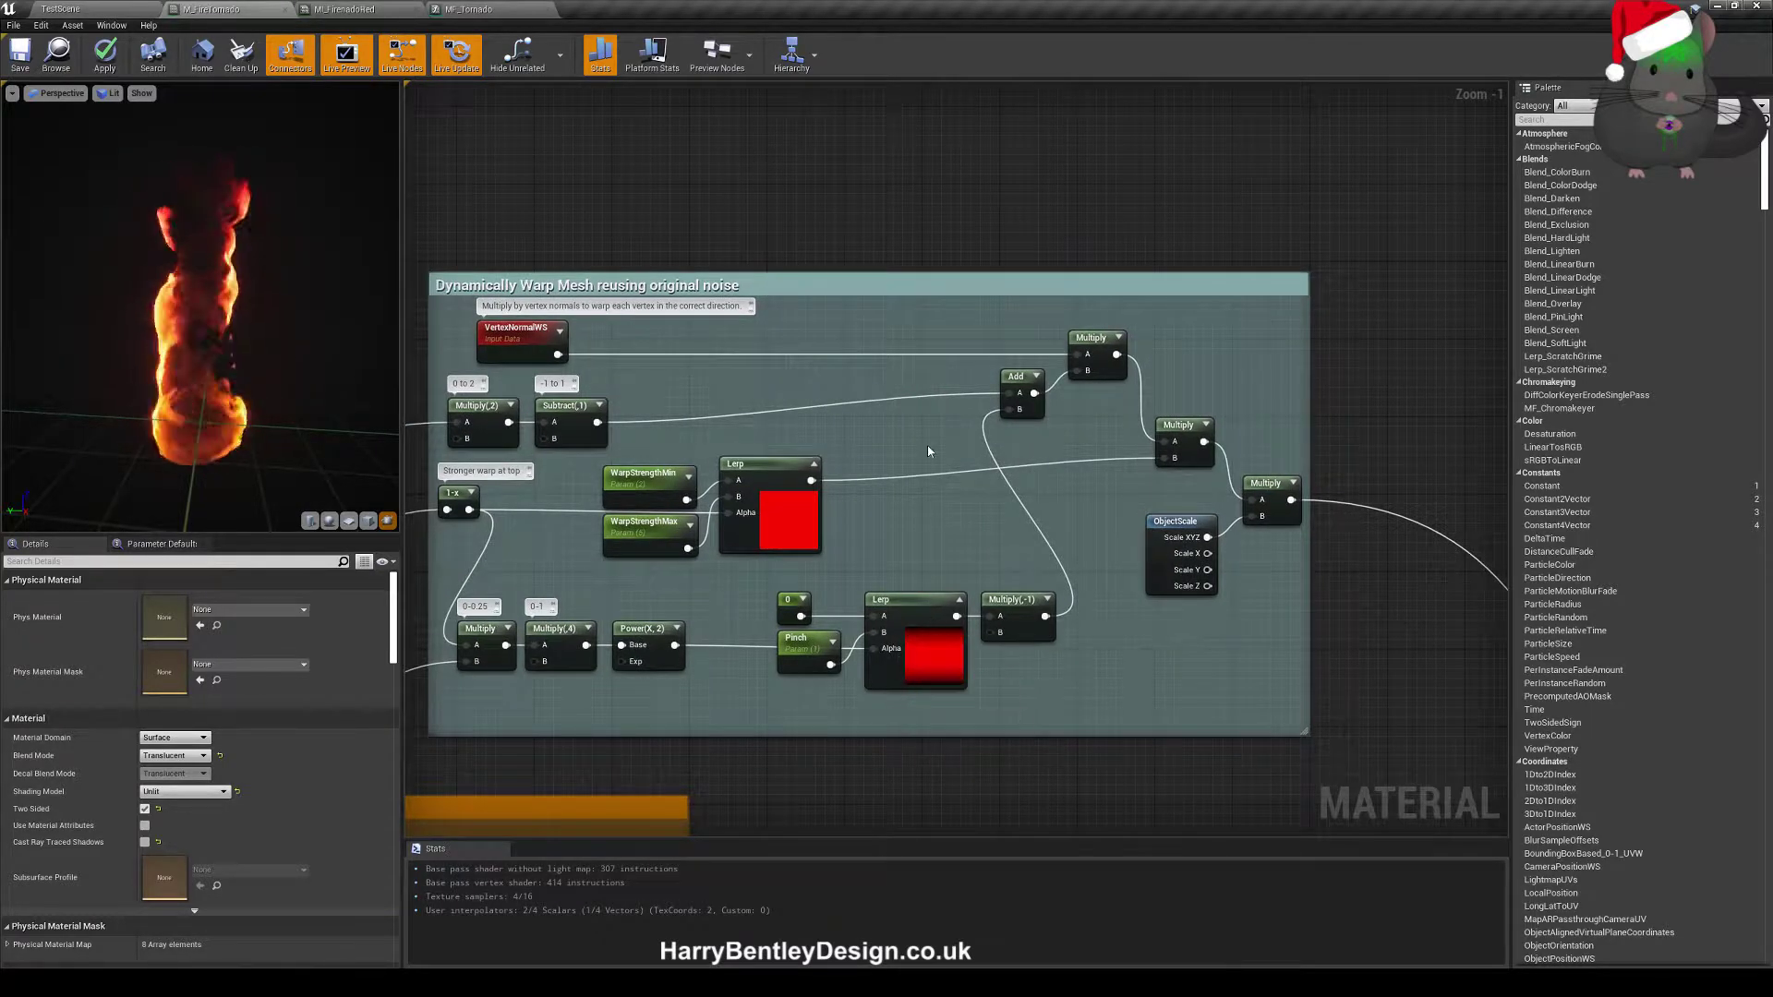
pyautogui.moveTo(927, 450); pyautogui.dragTo(895, 503, button='right')
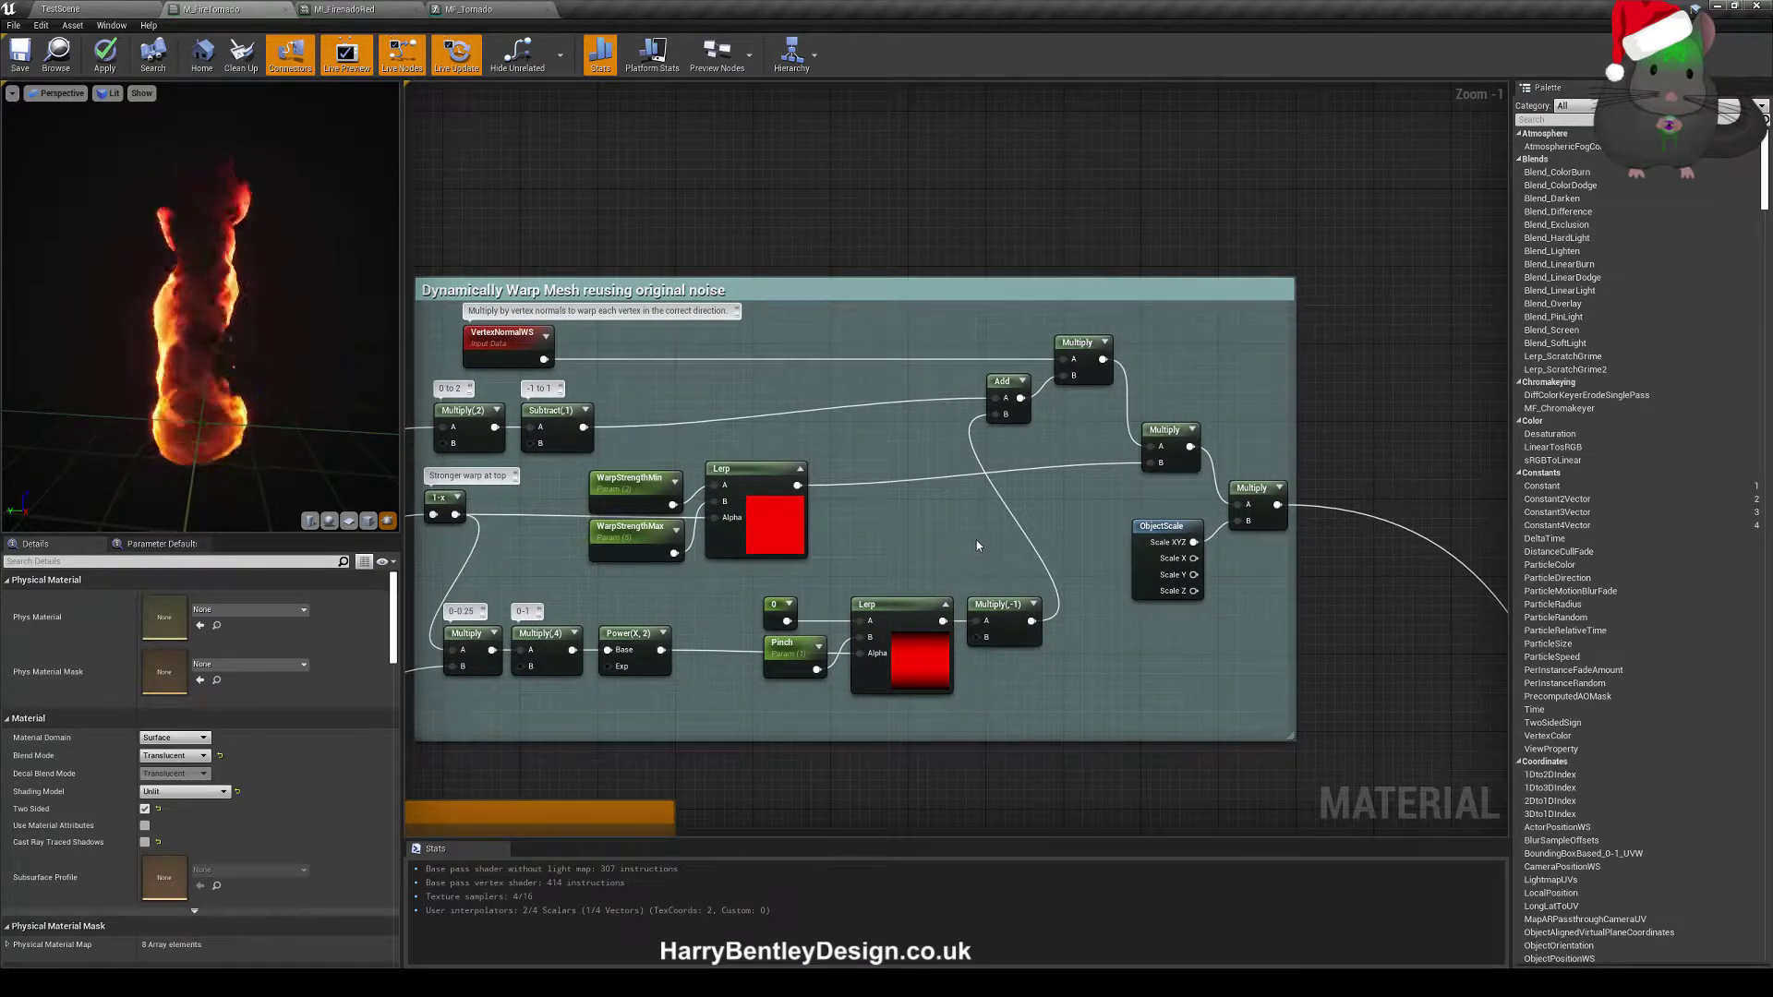
# - Inspect the Pinch branch's Multiply by -1 node and the Multiply that combines the Add result with VertexNormalWS
pyautogui.moveTo(969, 542); pyautogui.dragTo(956, 549, button='right')
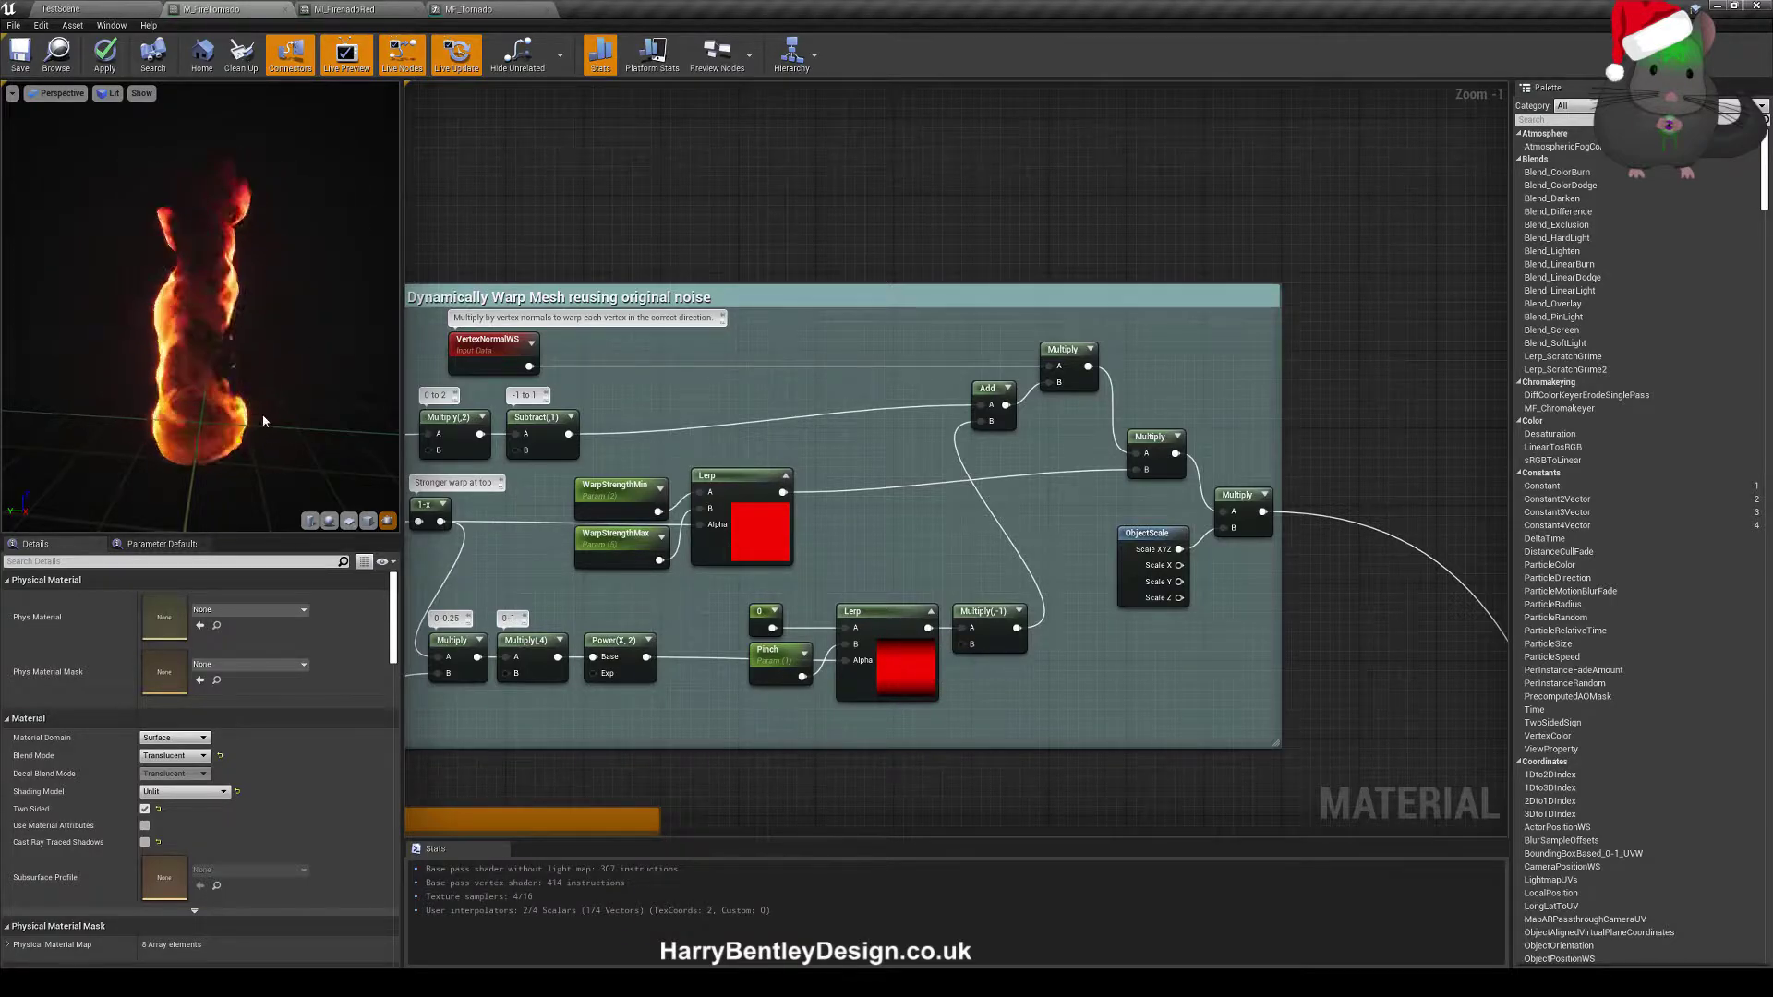
pyautogui.moveTo(945, 485); pyautogui.dragTo(1030, 575, button='right')
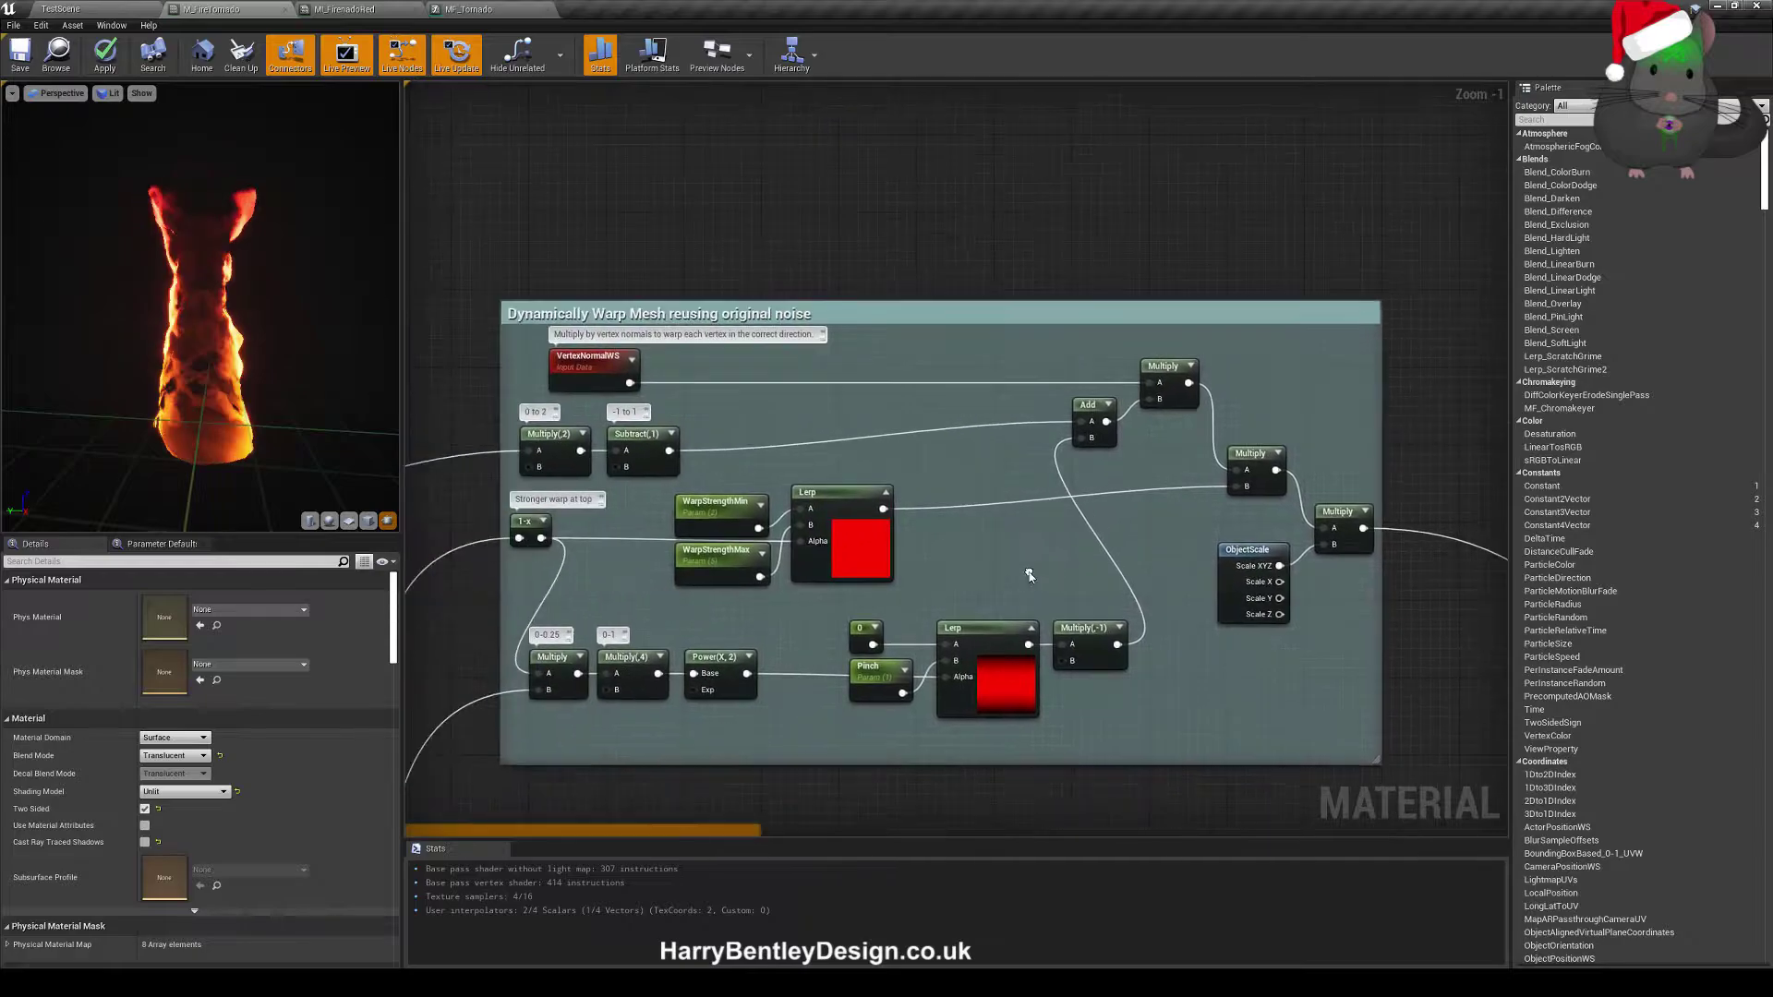
pyautogui.click(1091, 626)
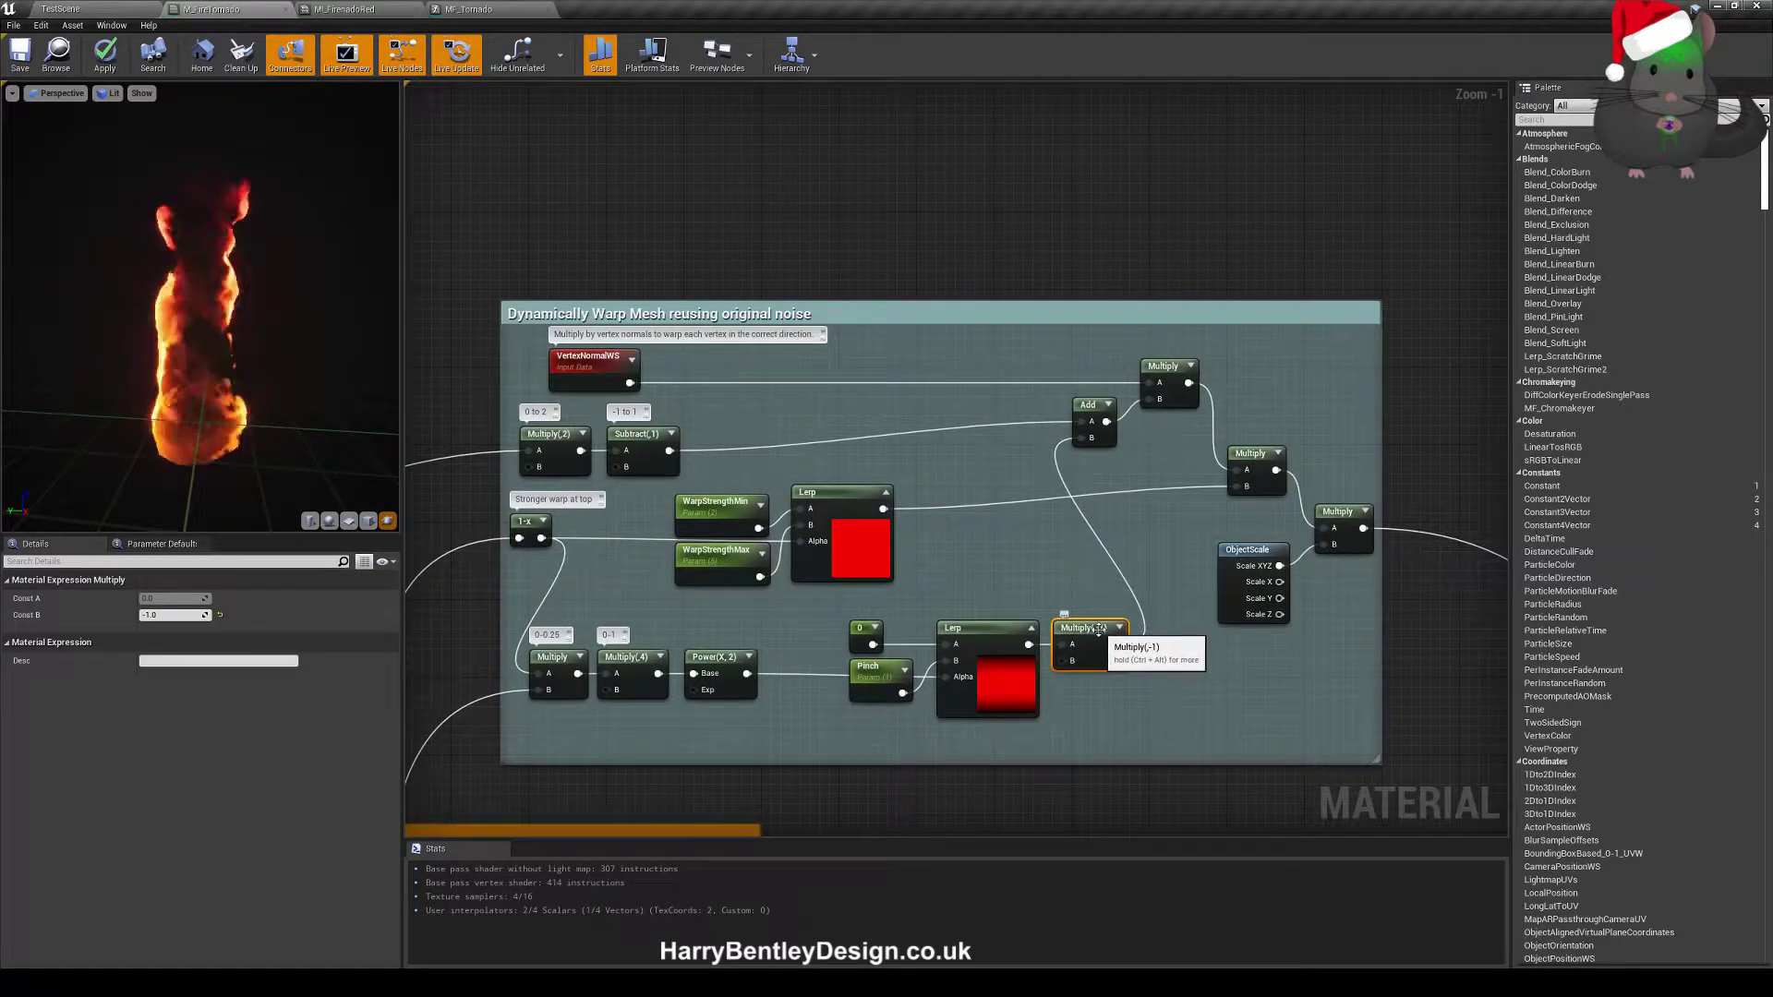
pyautogui.moveTo(1098, 630); pyautogui.dragTo(1023, 702, button='right')
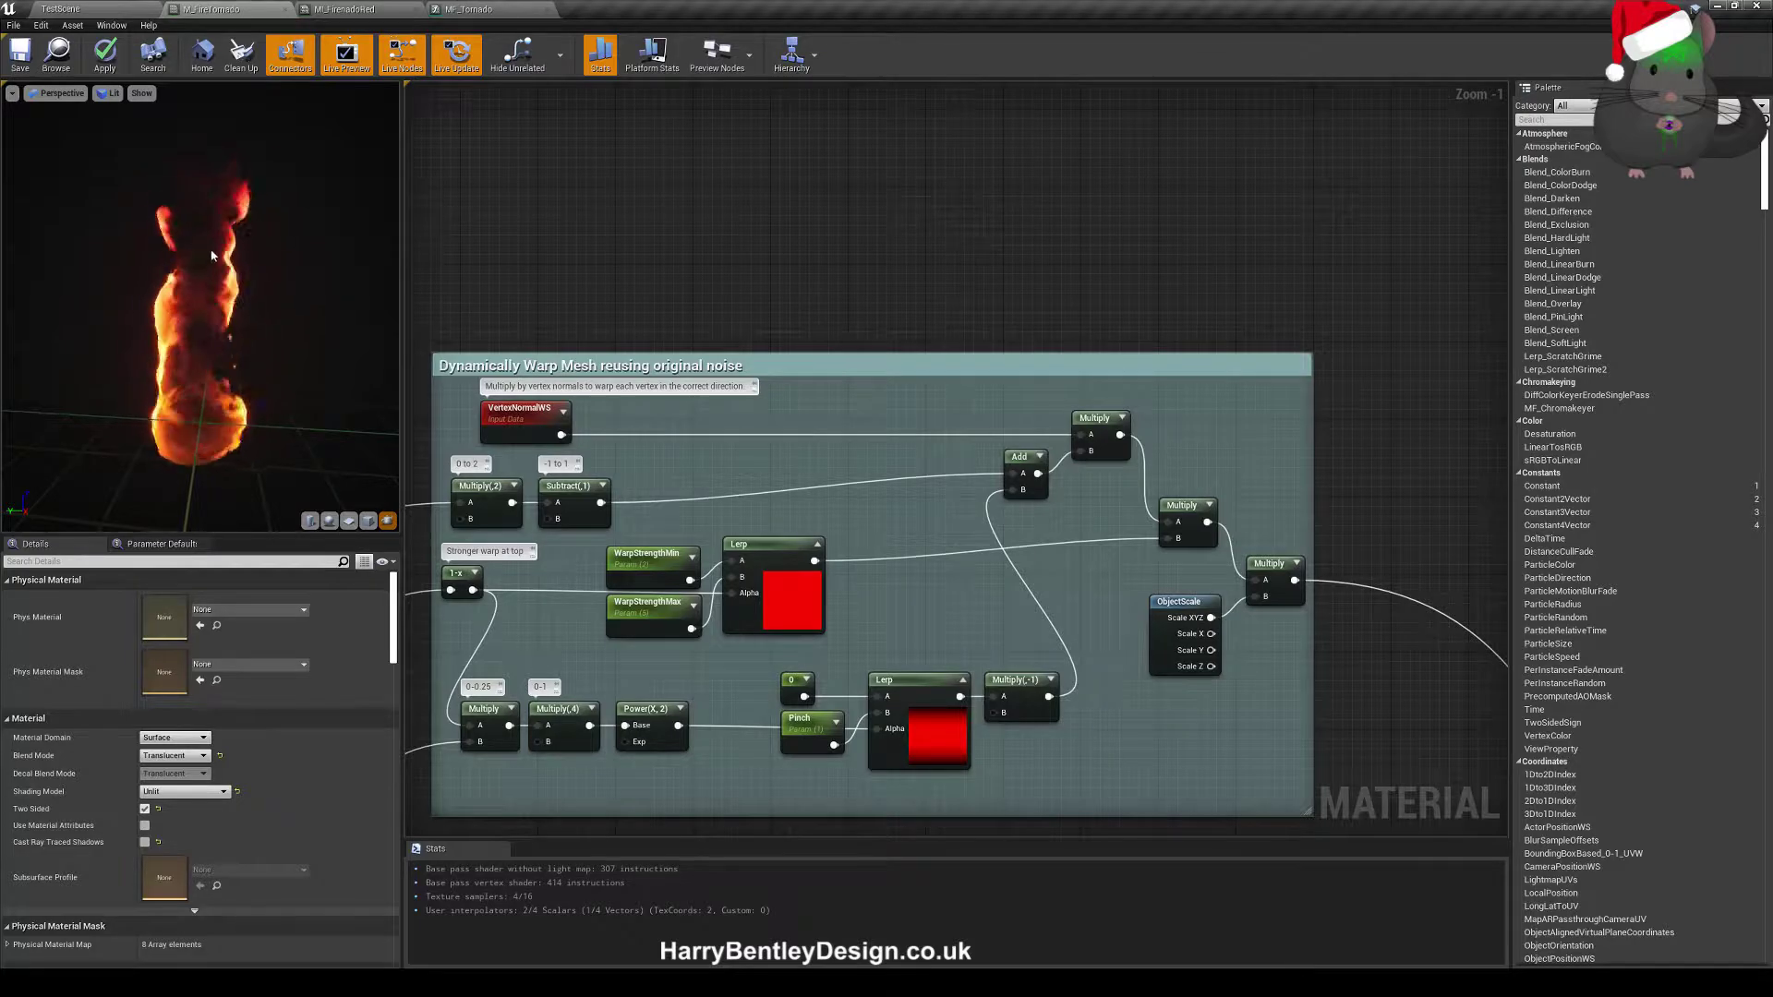
pyautogui.moveTo(882, 455); pyautogui.dragTo(837, 496, button='right')
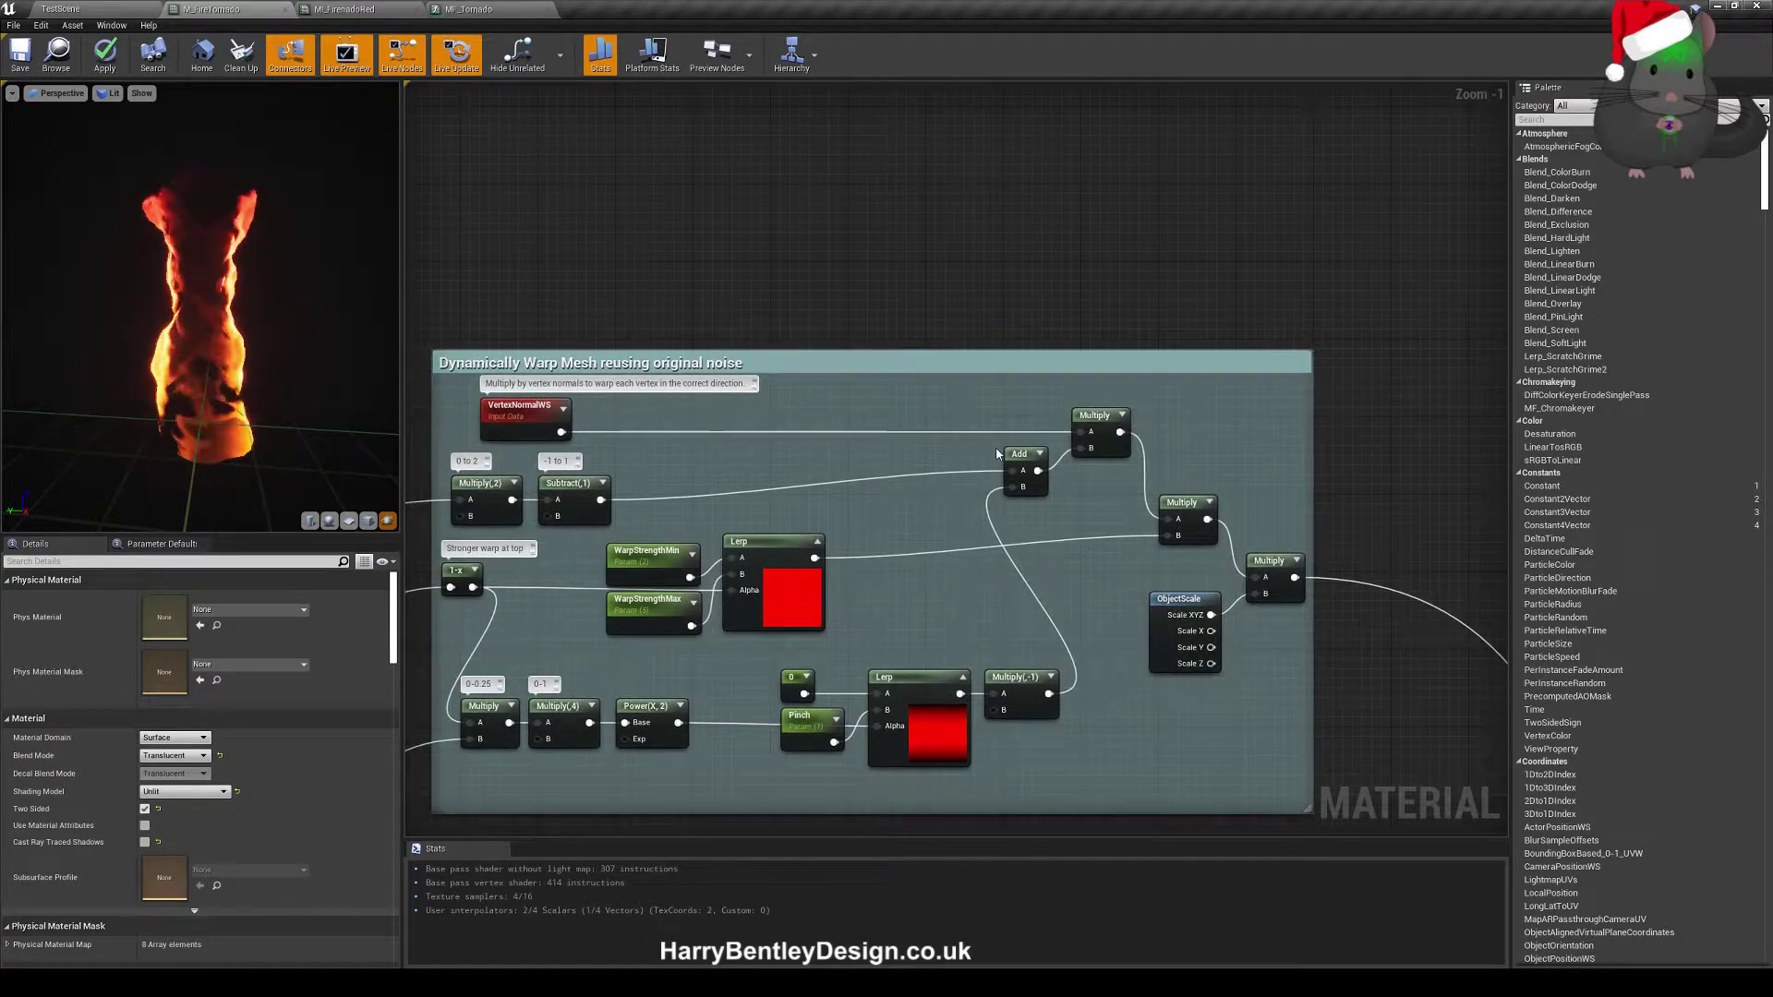
pyautogui.click(1094, 415)
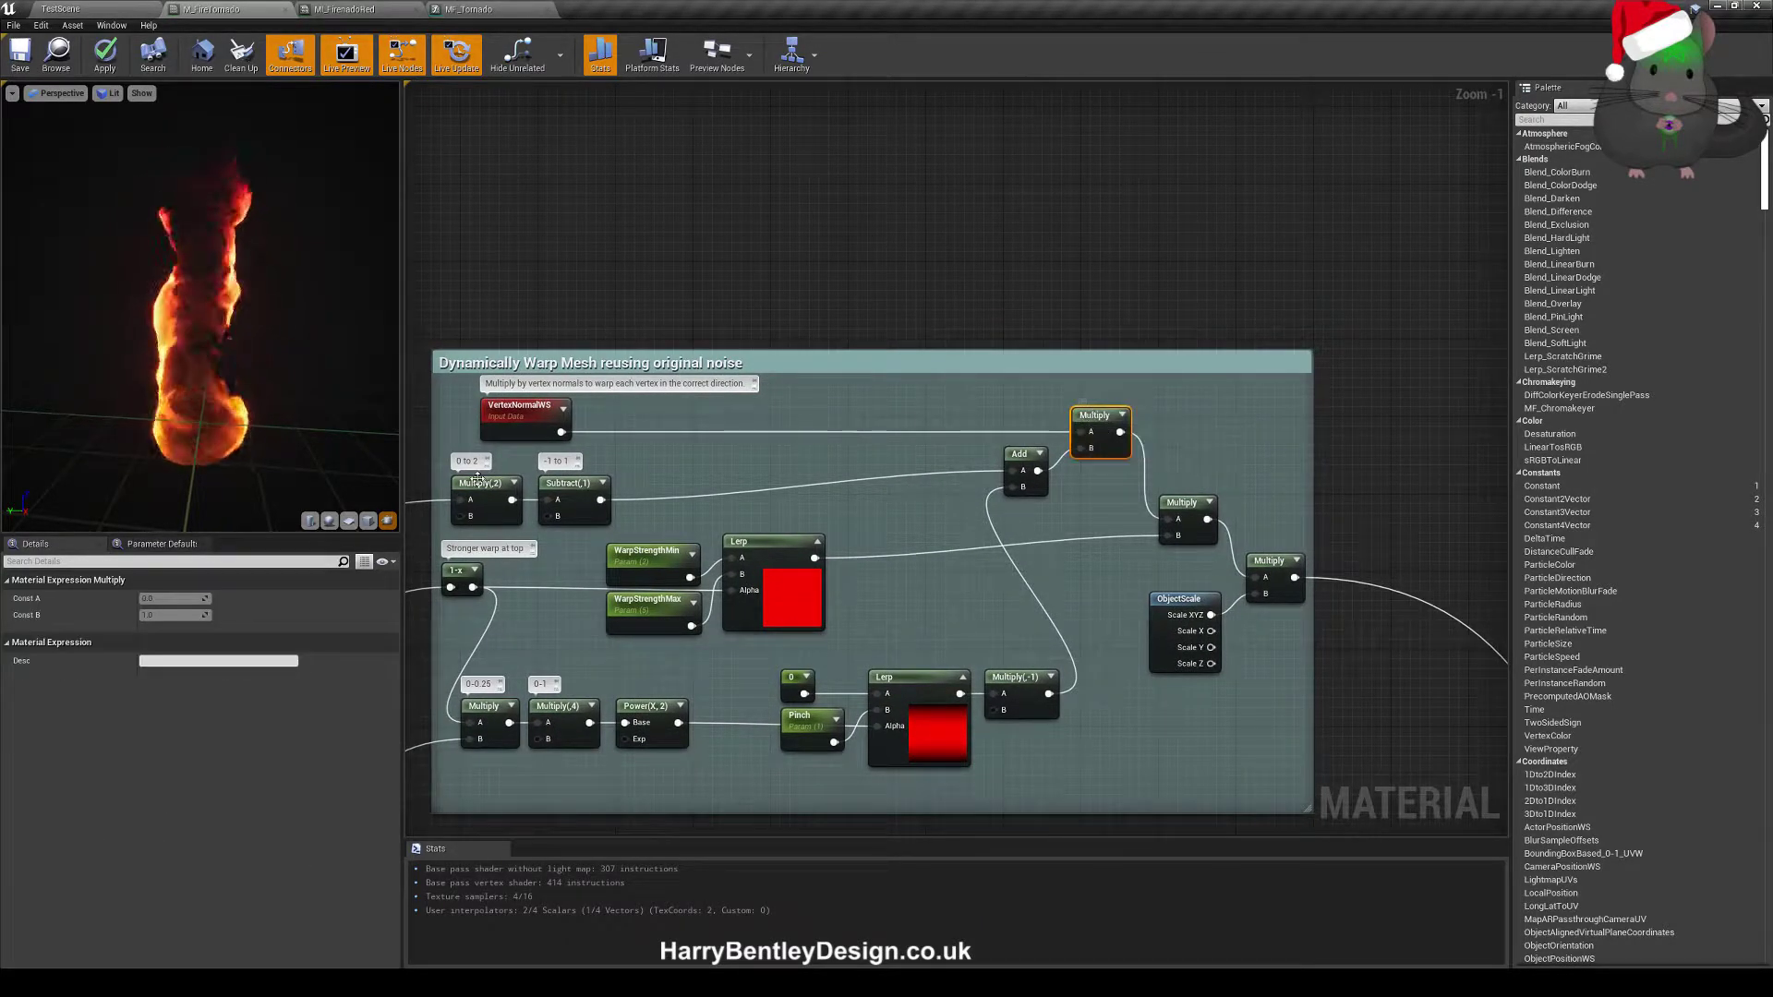
pyautogui.click(523, 411)
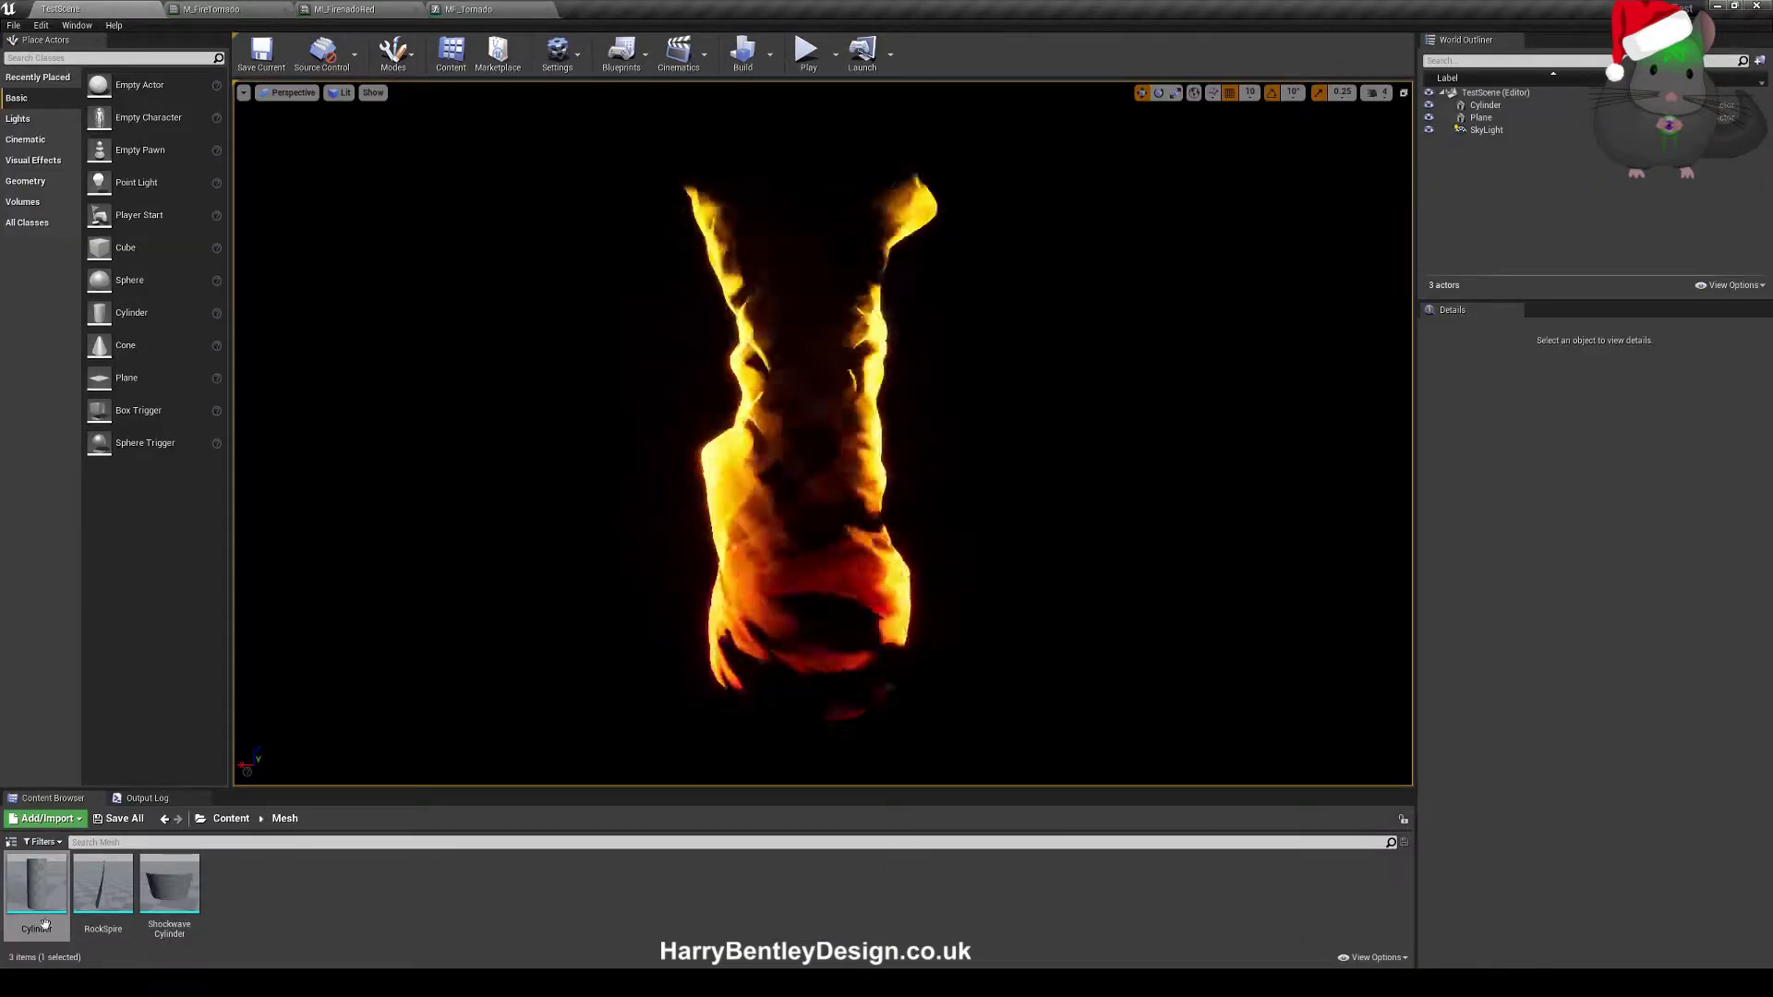
# - Open the Cylinder mesh from the Mesh folder and display its normals to examine their direction around the surface
pyautogui.moveTo(37, 884); pyautogui.dragTo(711, 519)
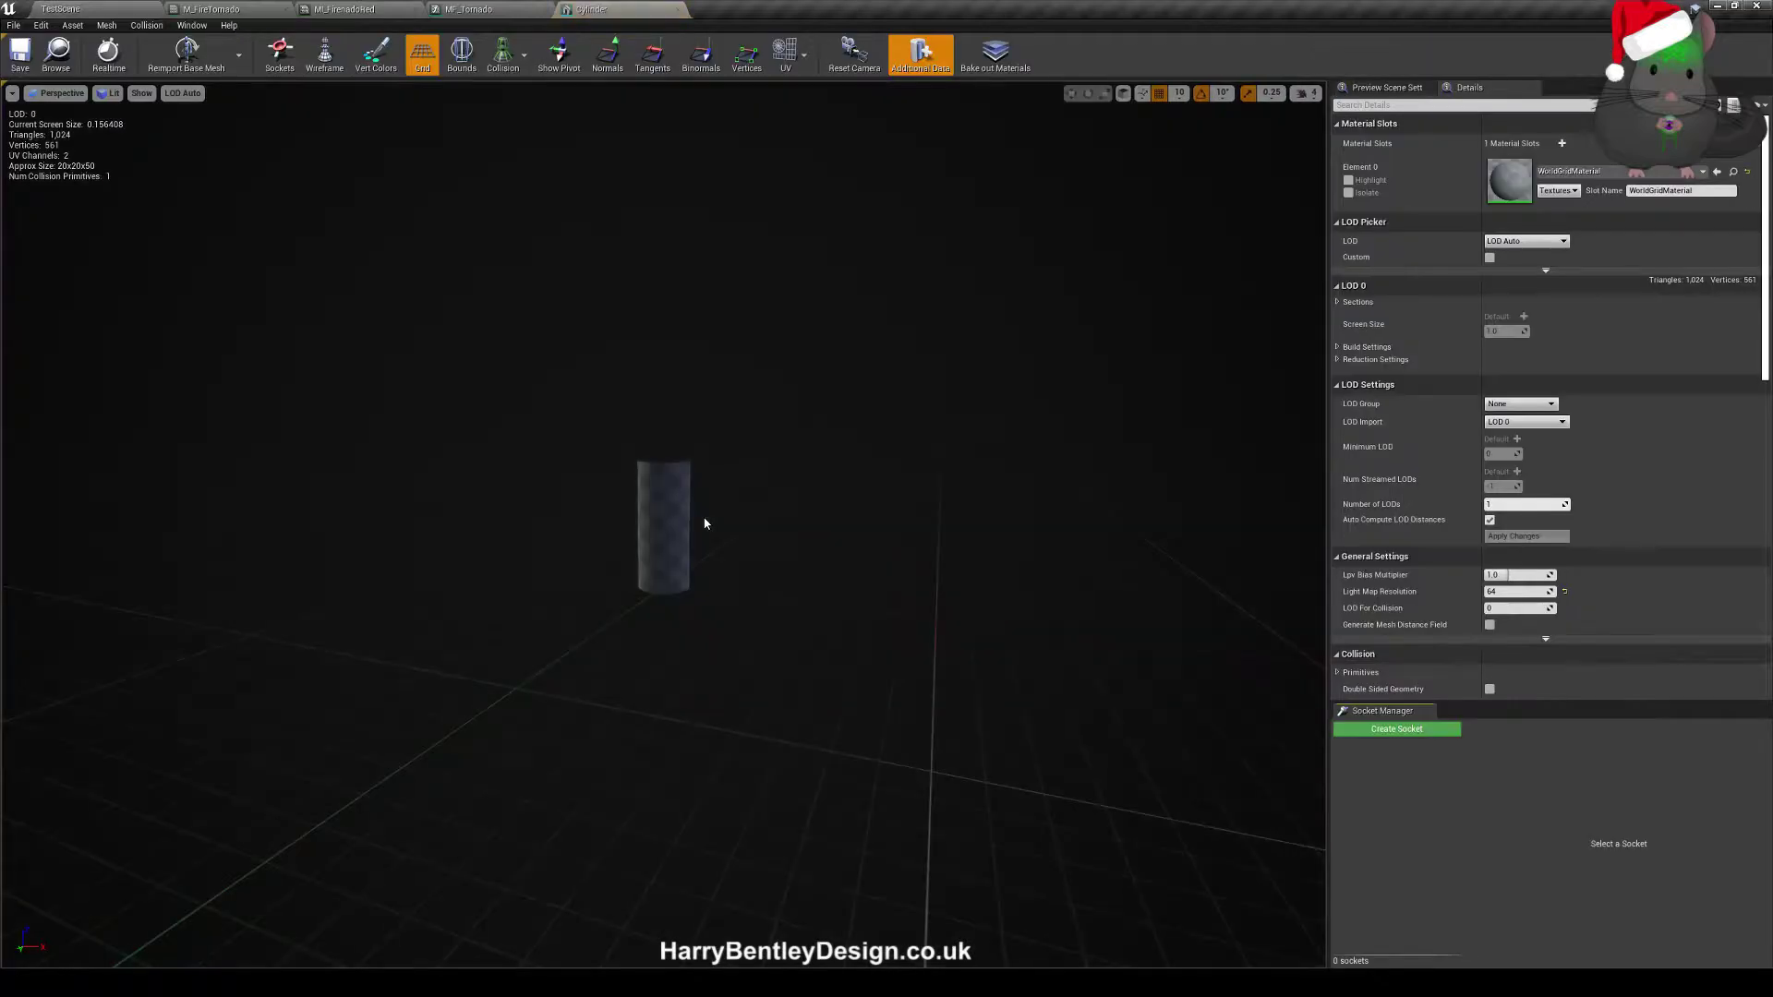
pyautogui.click(608, 58)
pyautogui.scroll(10, 645, 490)
pyautogui.scroll(-6, 669, 486)
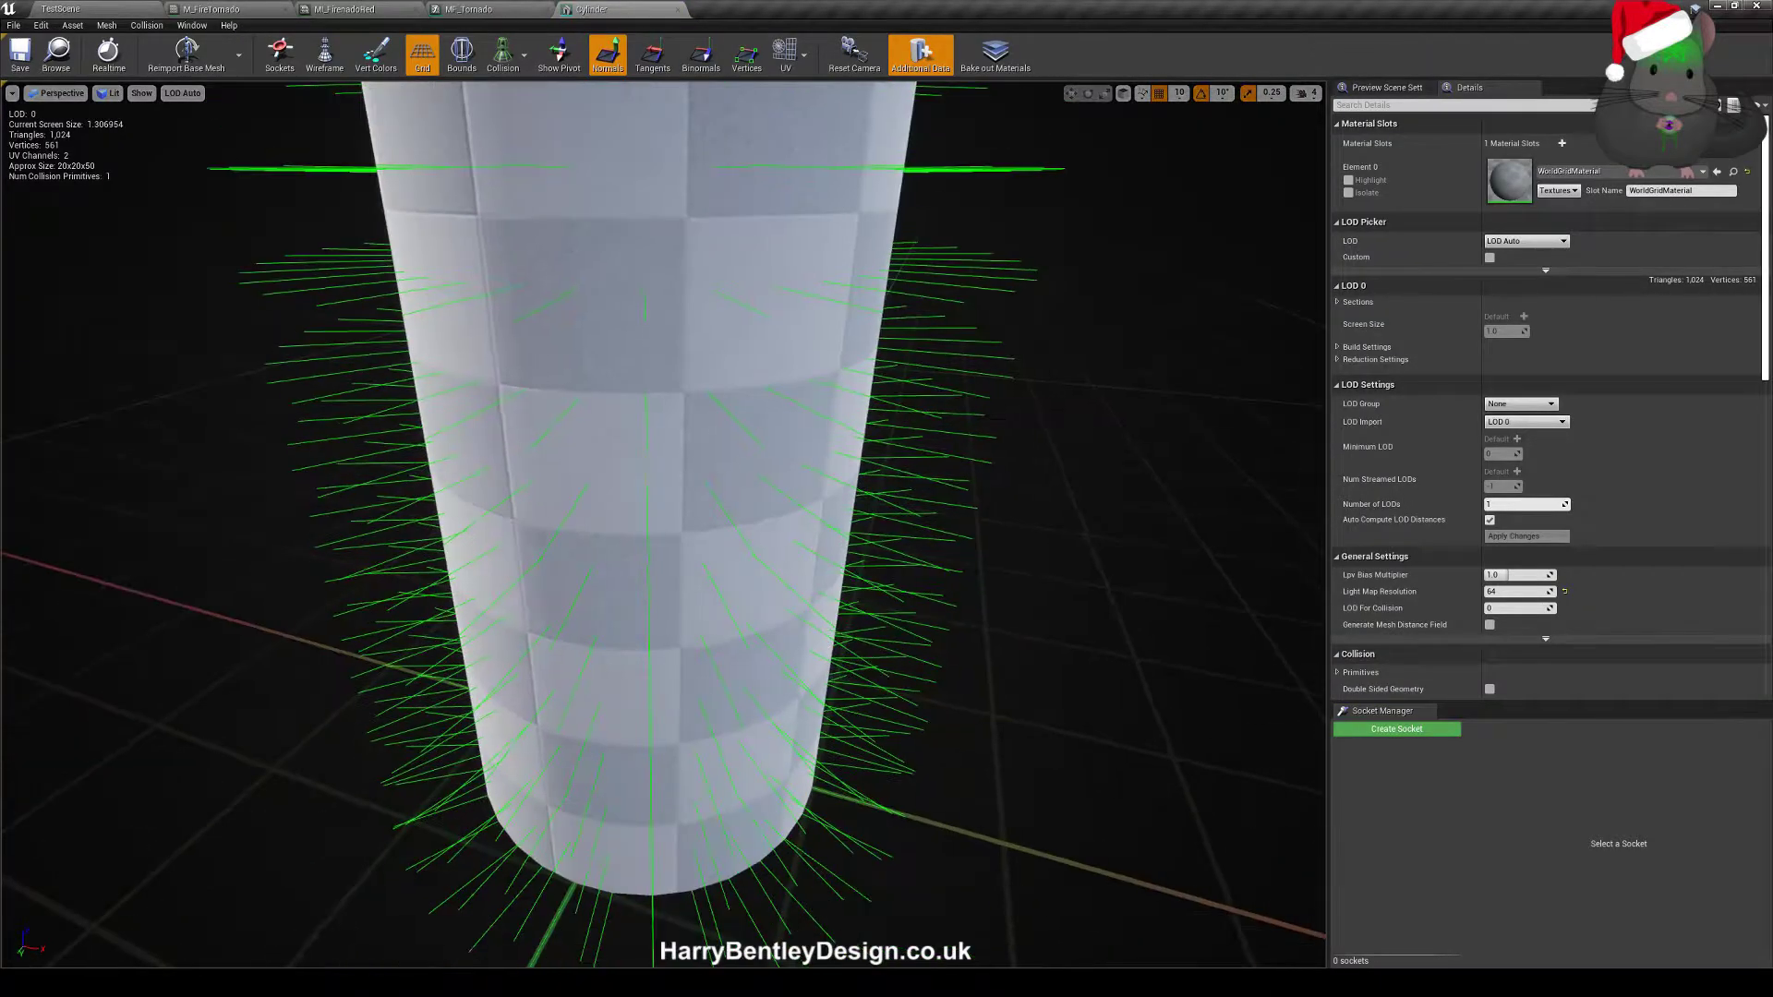
pyautogui.moveTo(692, 467)
pyautogui.mouseDown(button='right')
pyautogui.moveTo(707, 478)
pyautogui.moveTo(689, 442)
pyautogui.moveTo(678, 454)
pyautogui.moveTo(696, 461)
pyautogui.mouseUp(button='right')
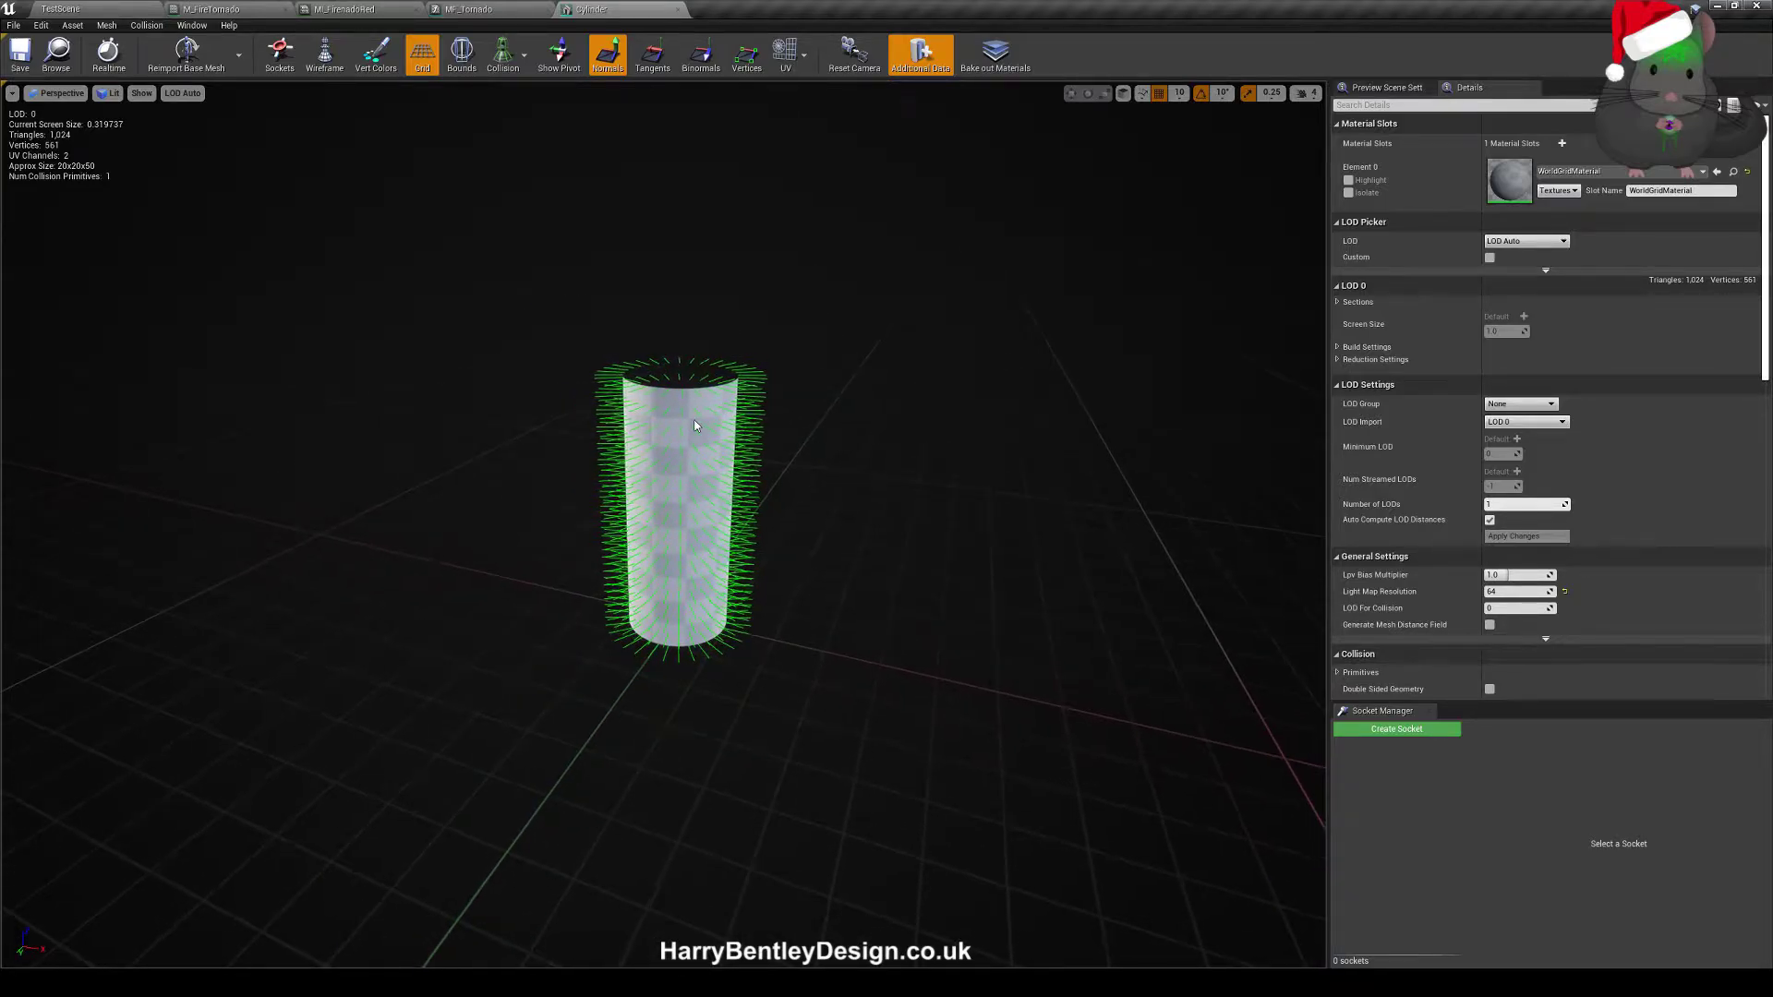
pyautogui.scroll(5, 695, 426)
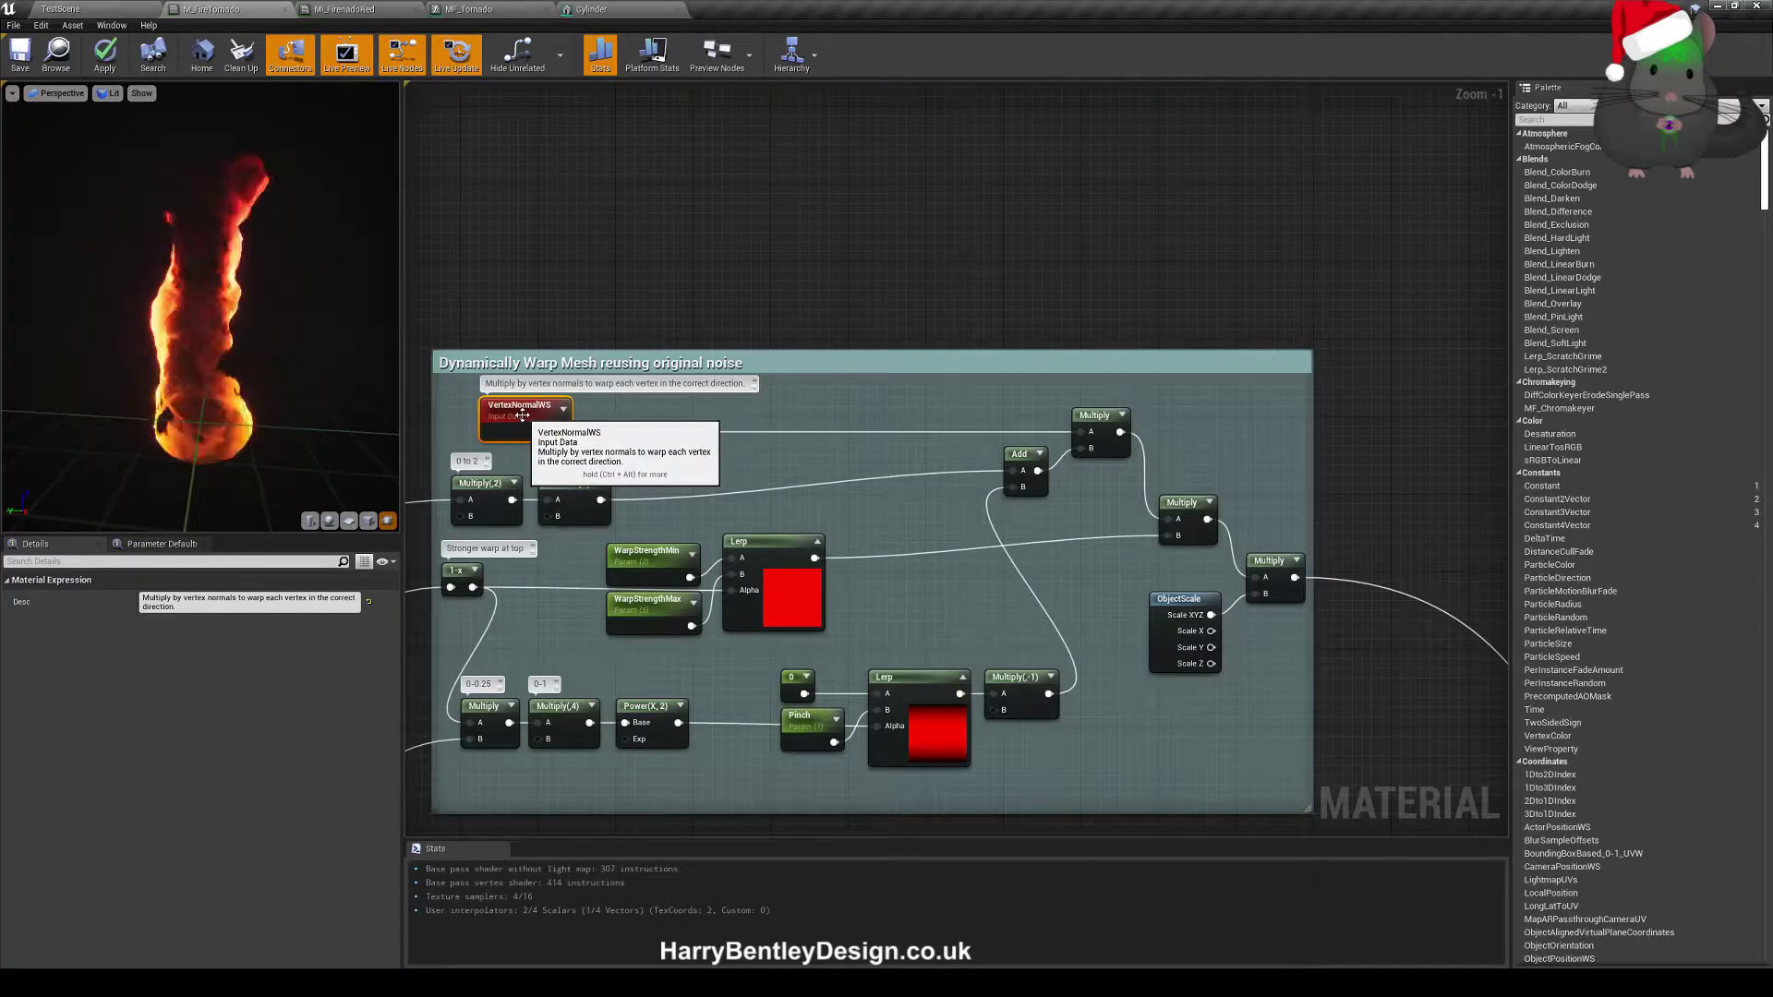
# - Return to the M_FireTornado graph and trace the warp group's input back to the Voronoi Noise node
pyautogui.click(739, 524)
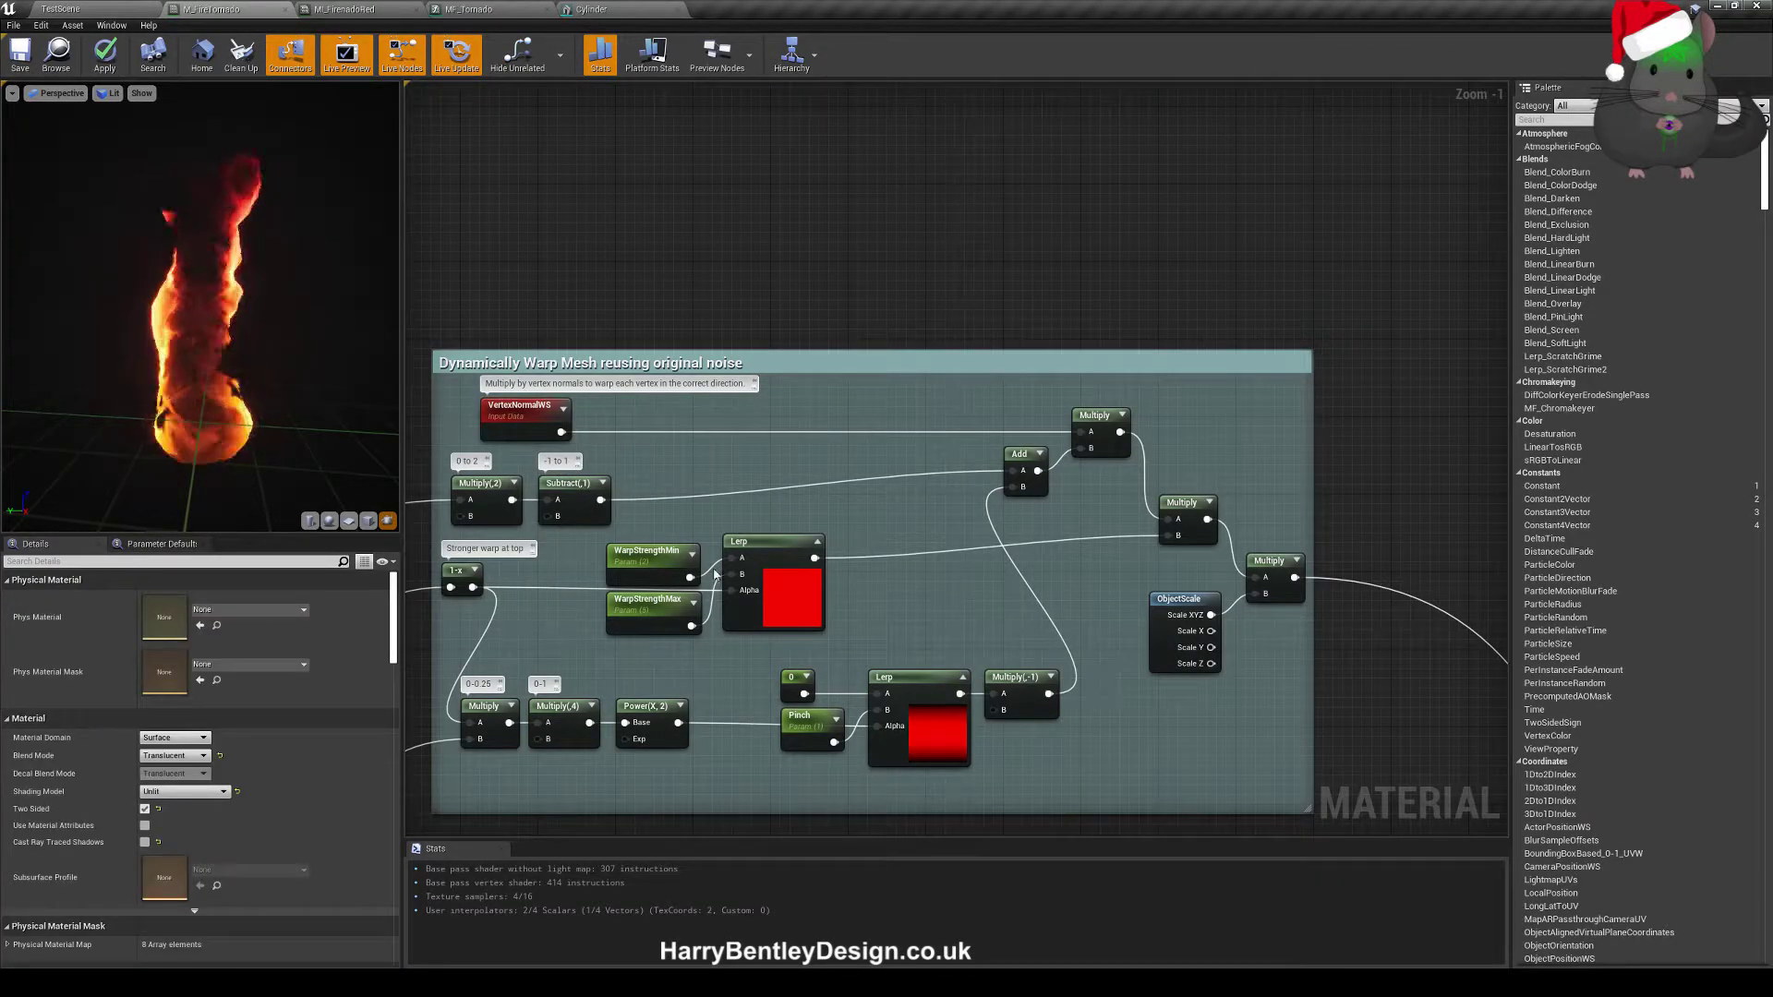
pyautogui.moveTo(815, 555); pyautogui.dragTo(1441, 355, button='right')
pyautogui.moveTo(642, 535); pyautogui.dragTo(1431, 300, button='right')
pyautogui.moveTo(646, 563); pyautogui.dragTo(1324, 344, button='right')
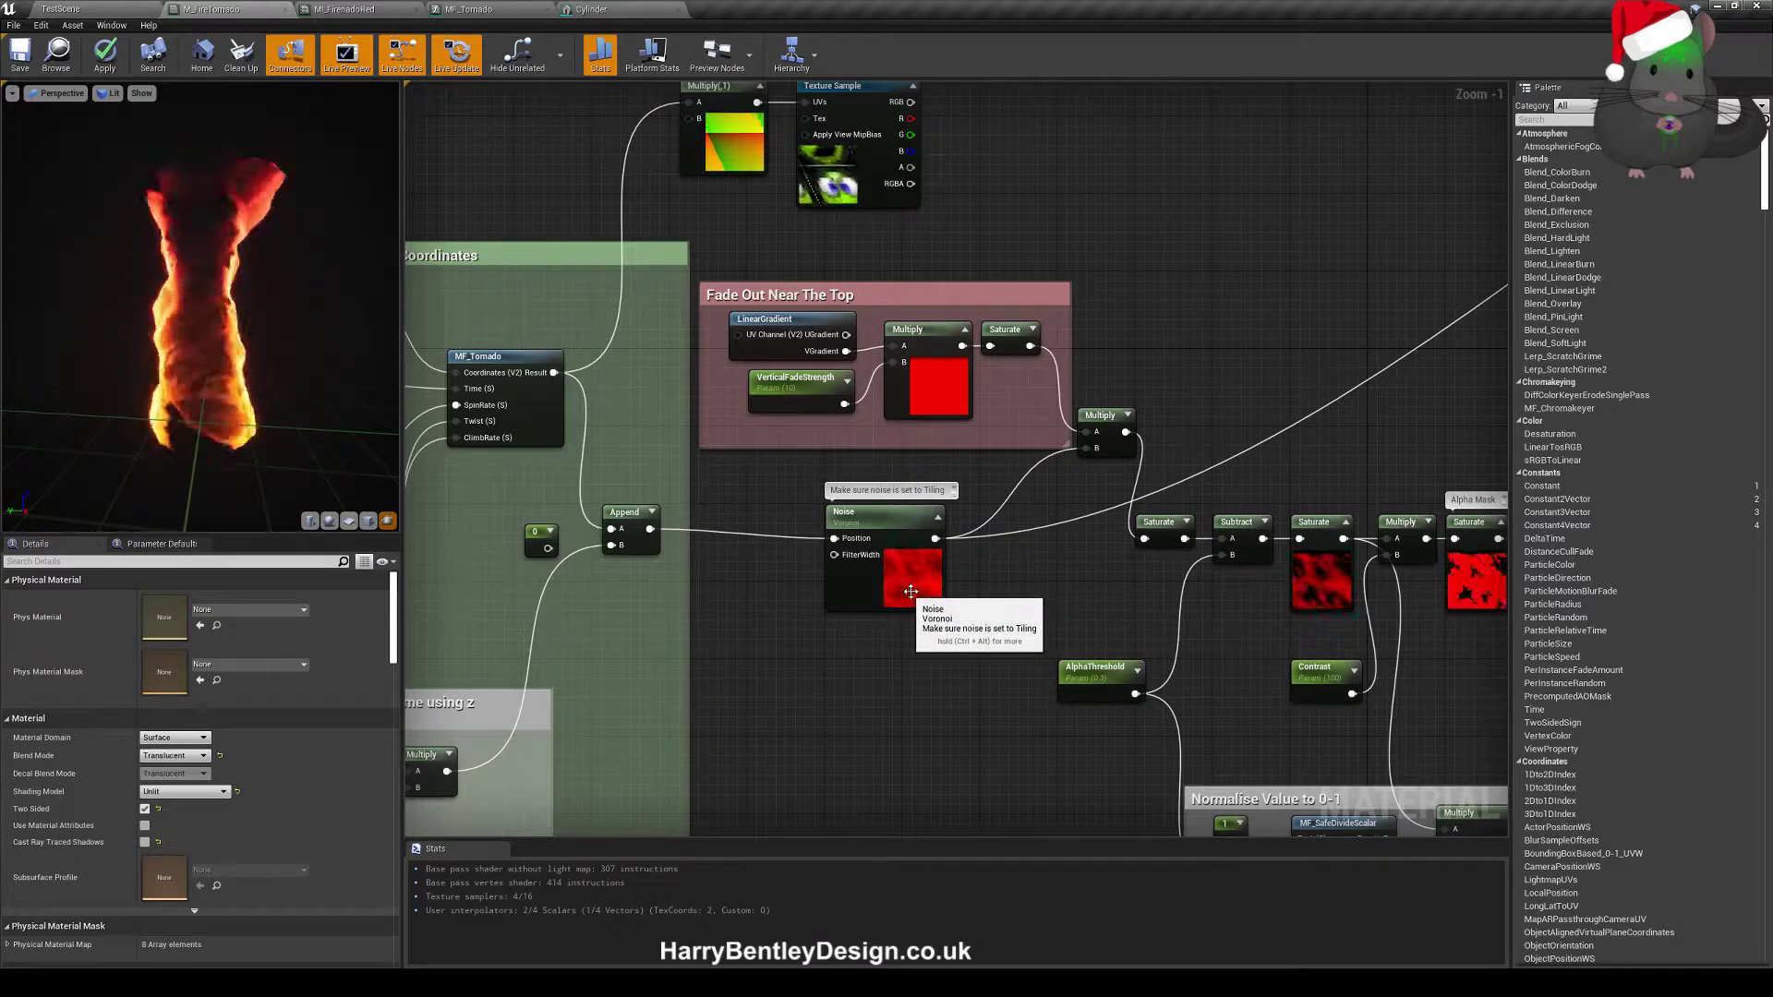
pyautogui.scroll(-3, 910, 591)
pyautogui.scroll(3, 1148, 388)
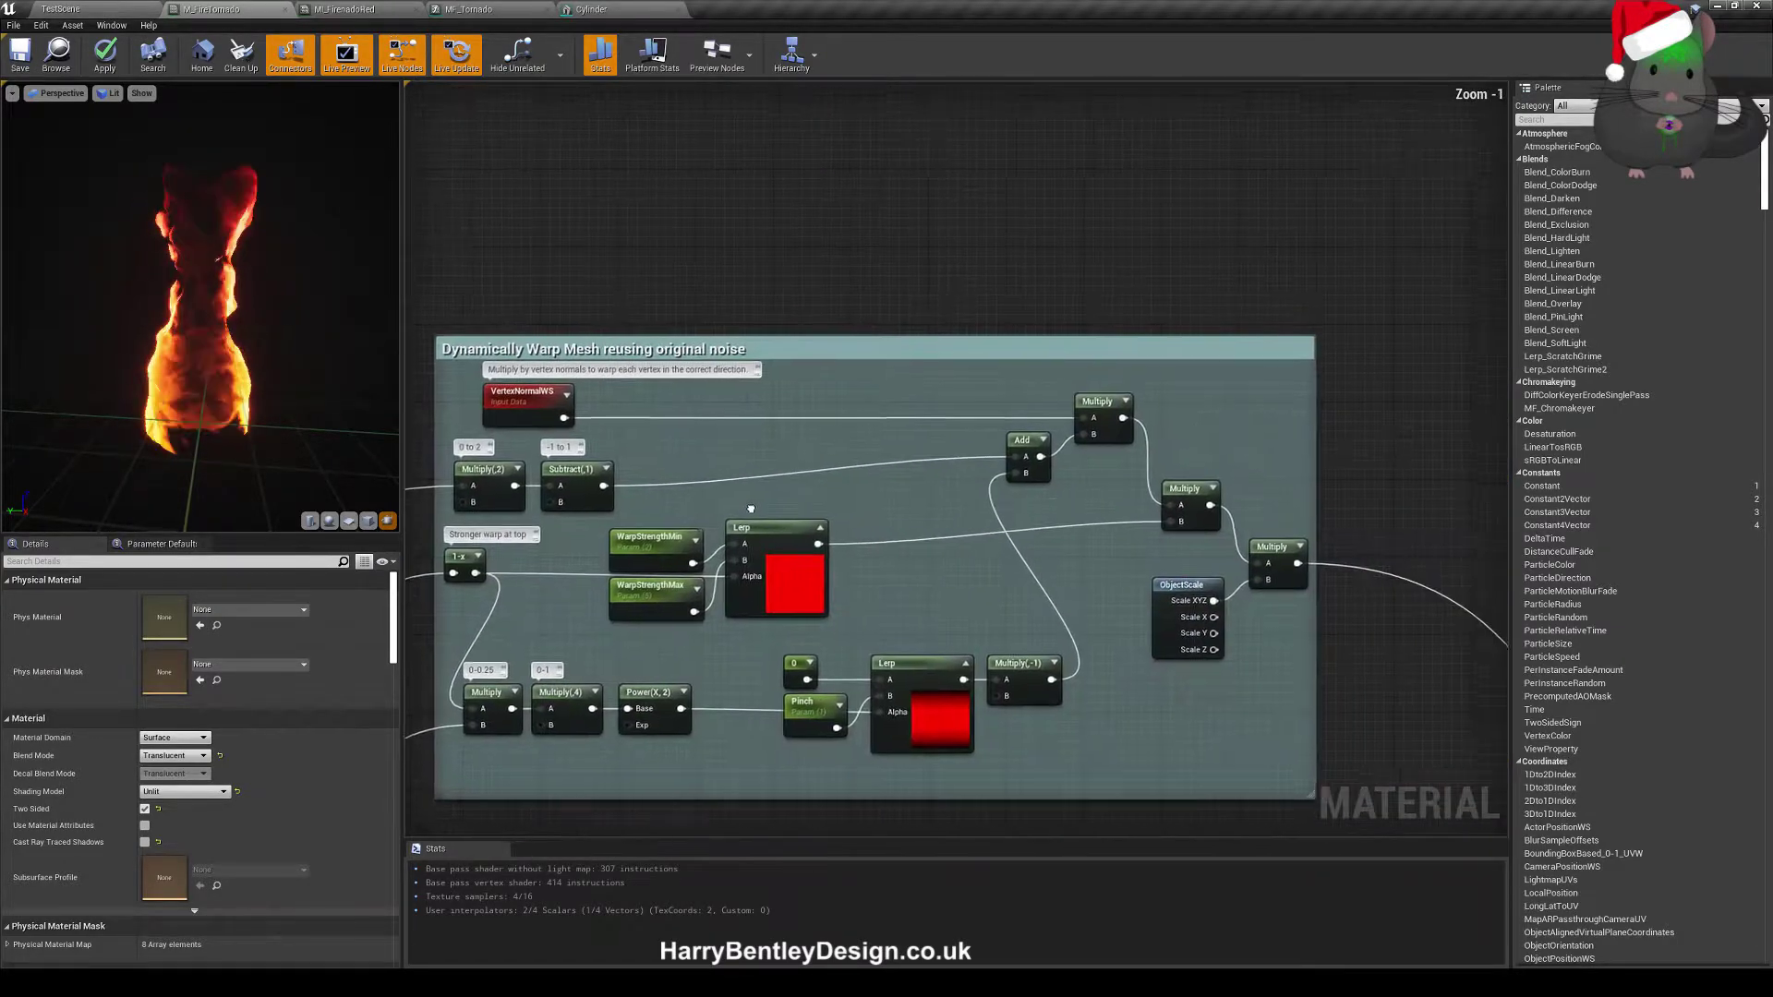
# - Examine the Dynamically Warp Mesh group's noise and vertex normal branches alongside the flame preview
pyautogui.moveTo(751, 508); pyautogui.dragTo(815, 432, button='right')
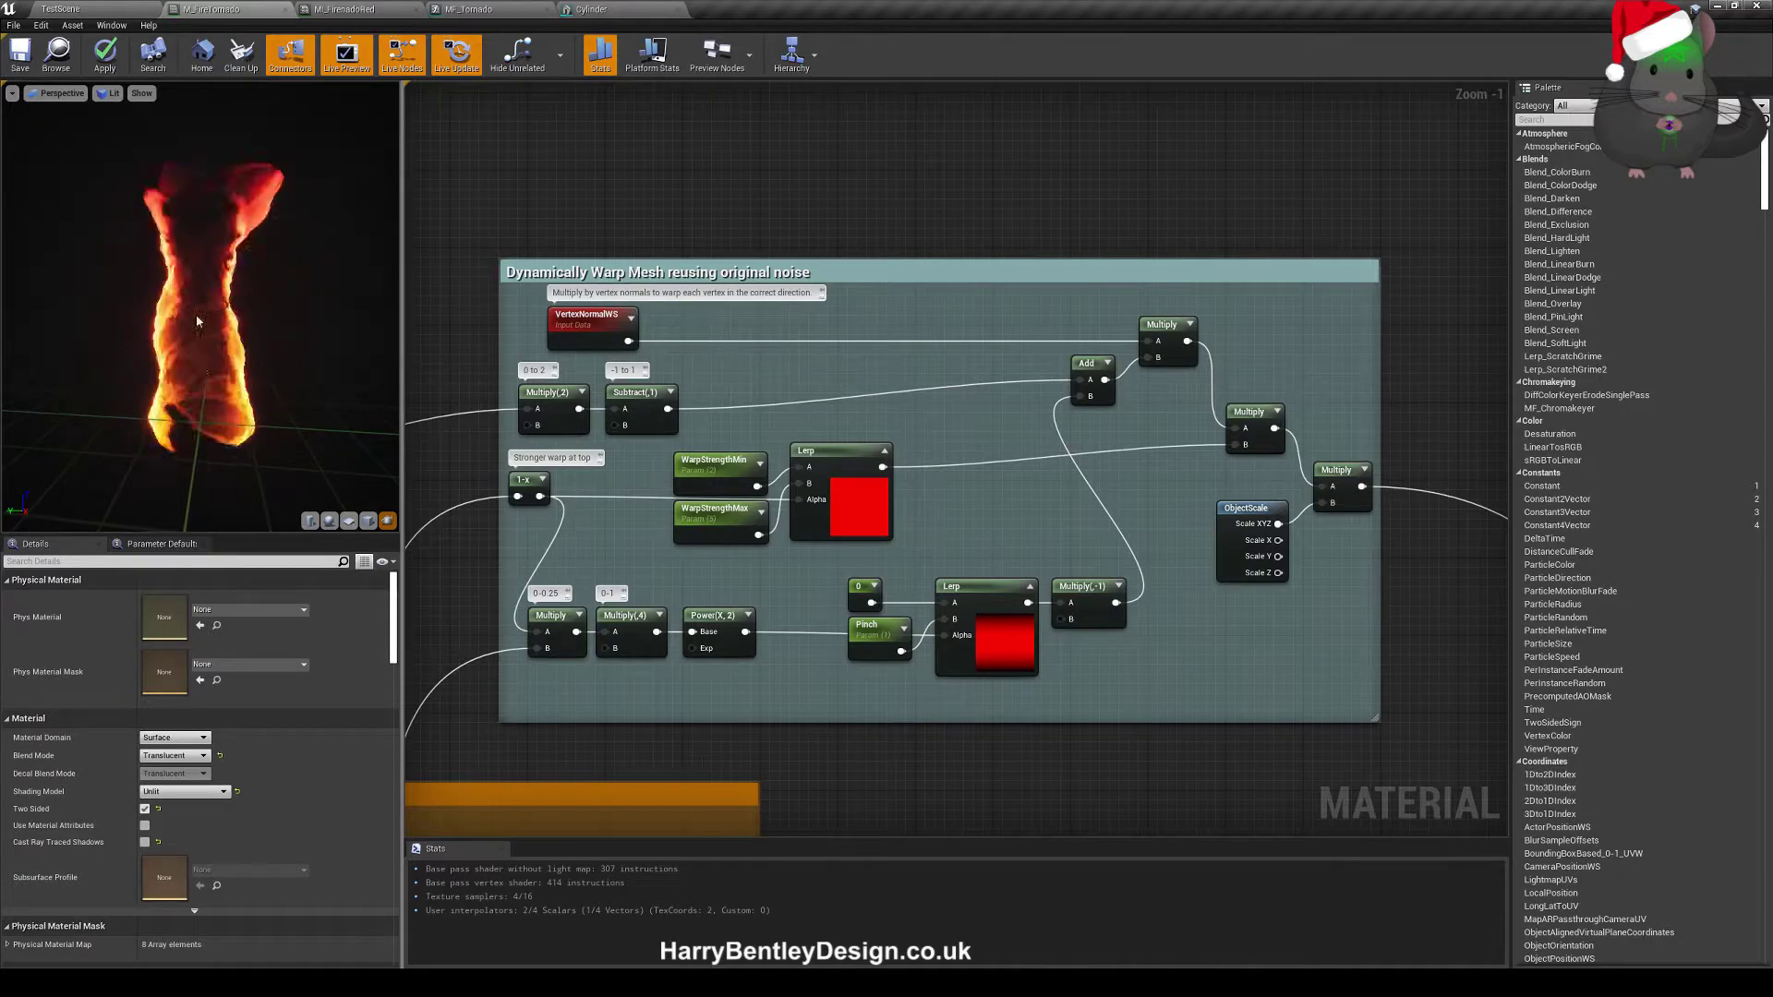
pyautogui.moveTo(990, 413); pyautogui.dragTo(872, 469, button='right')
pyautogui.moveTo(527, 449); pyautogui.dragTo(708, 431, button='right')
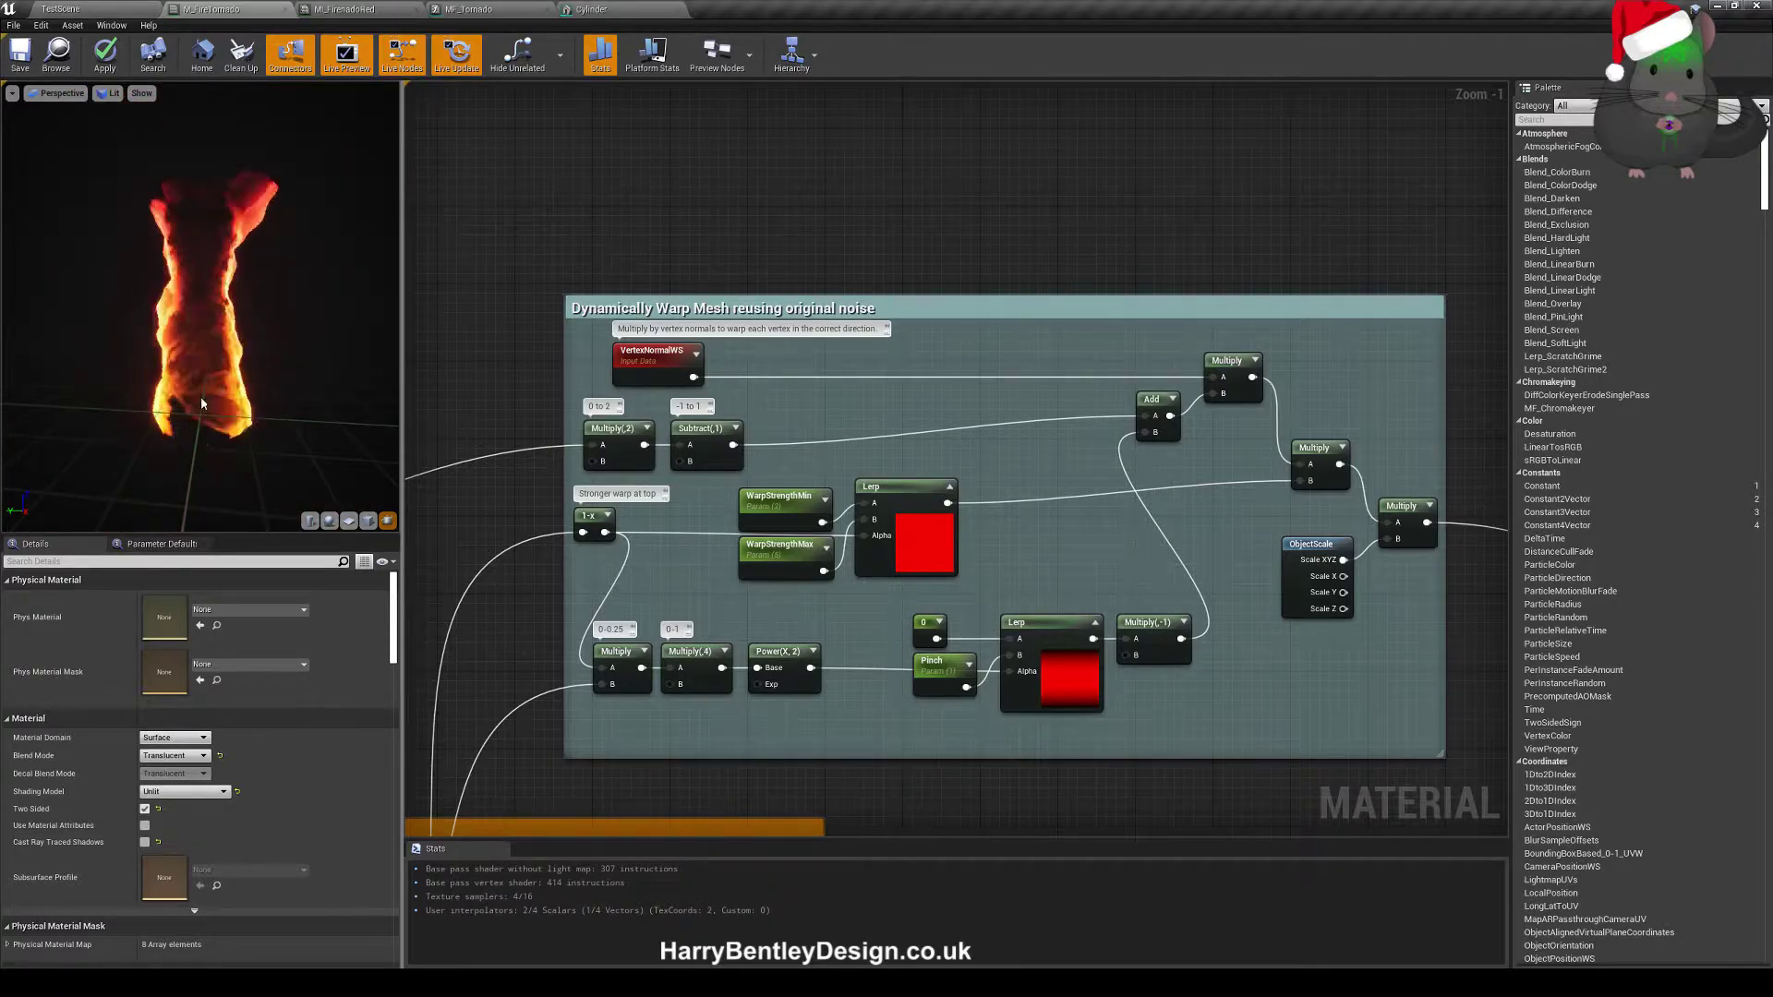
pyautogui.moveTo(1015, 487); pyautogui.dragTo(903, 481, button='right')
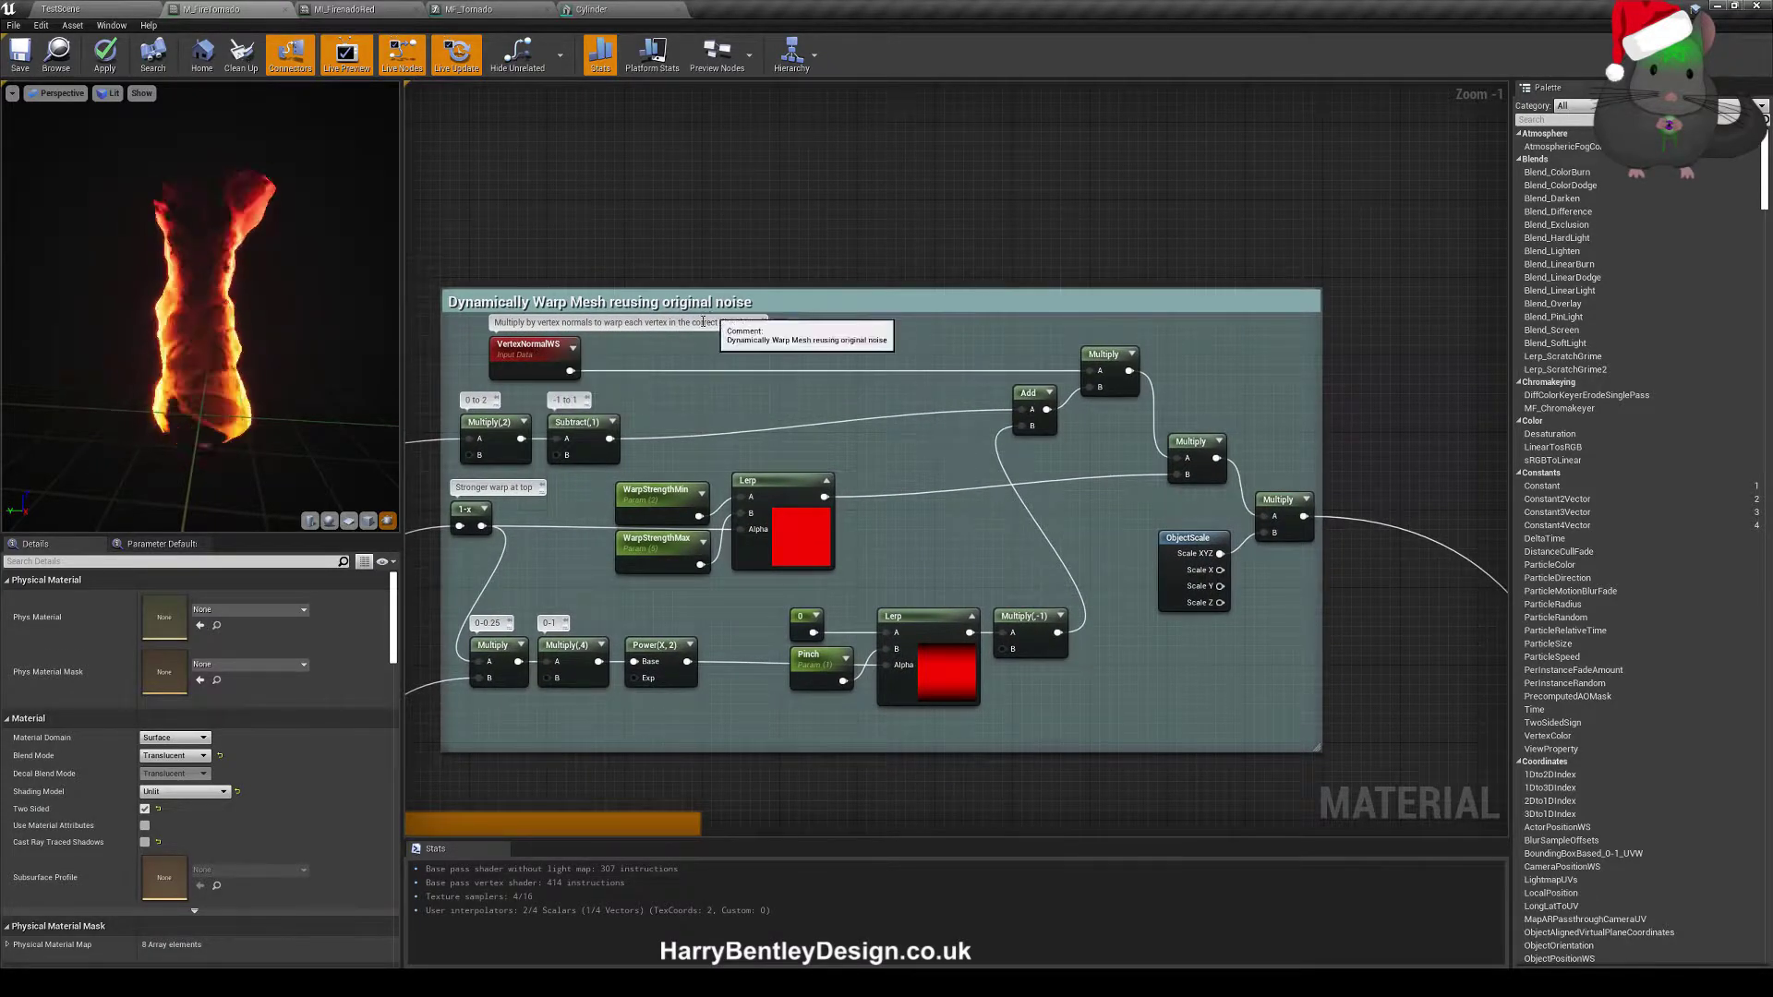
pyautogui.moveTo(916, 476); pyautogui.dragTo(905, 439, button='right')
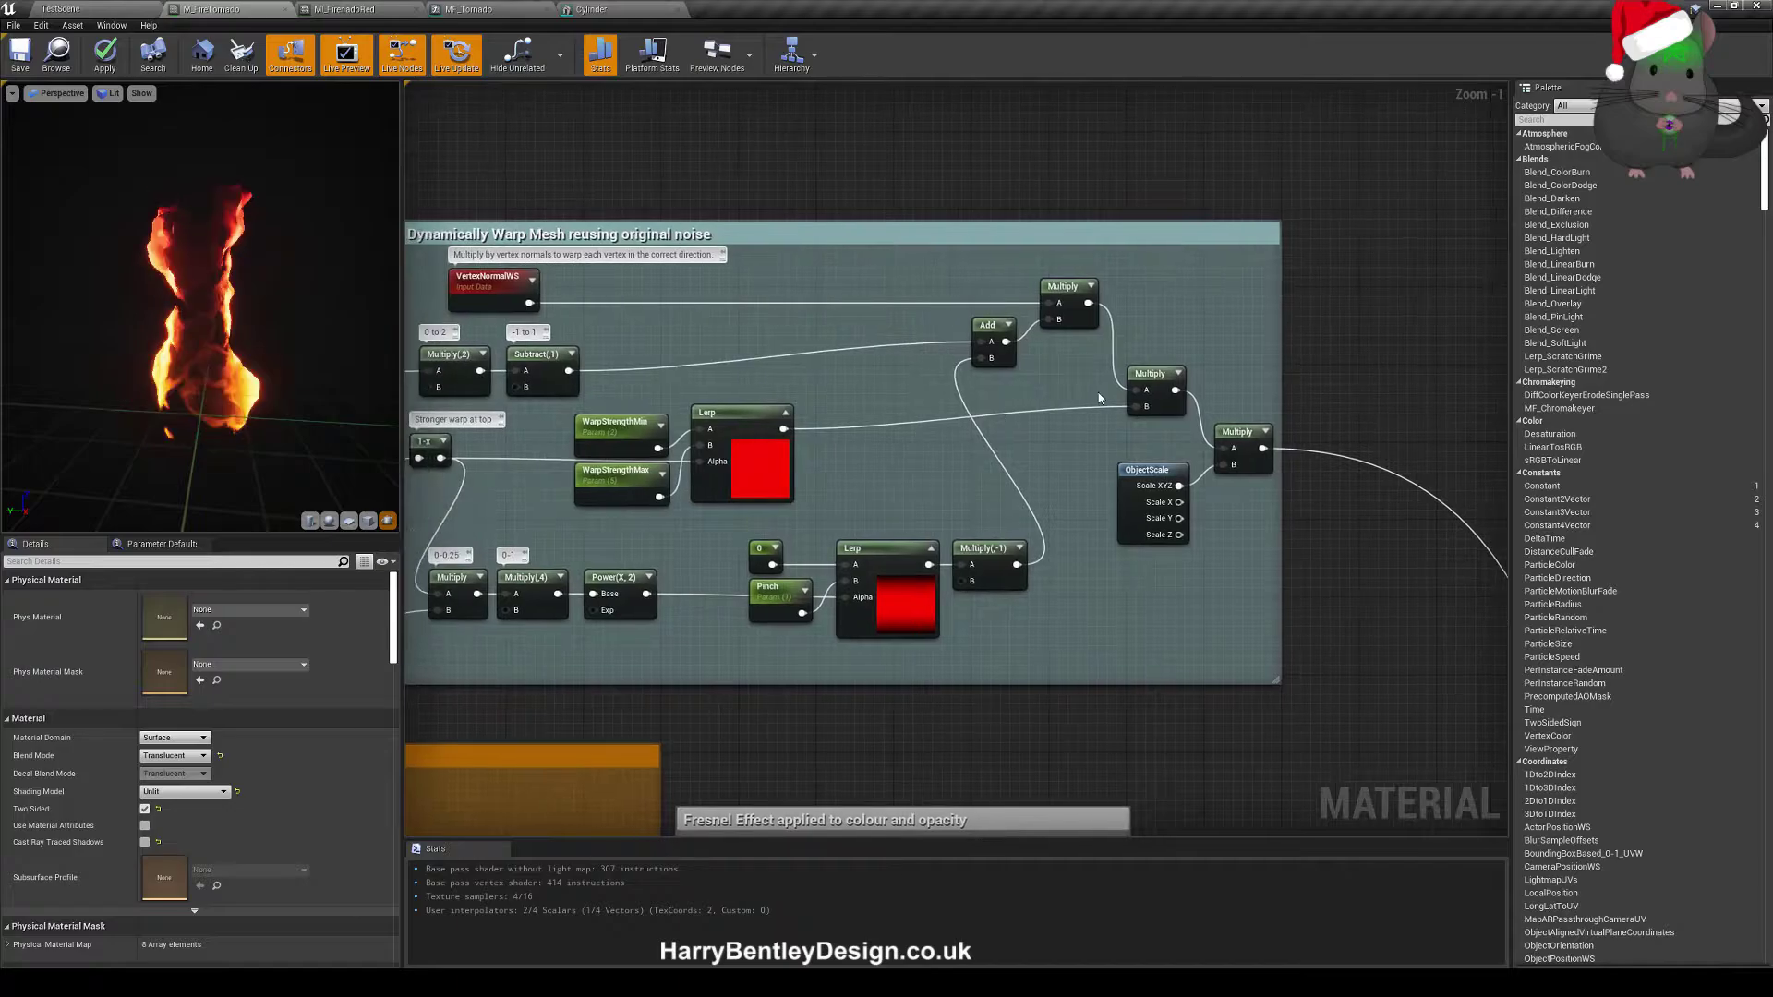
# - Inspect the Multiply node that scales the warp by the WarpStrengthMin and WarpStrengthMax Lerp
pyautogui.click(1152, 373)
pyautogui.moveTo(704, 454); pyautogui.dragTo(767, 479, button='right')
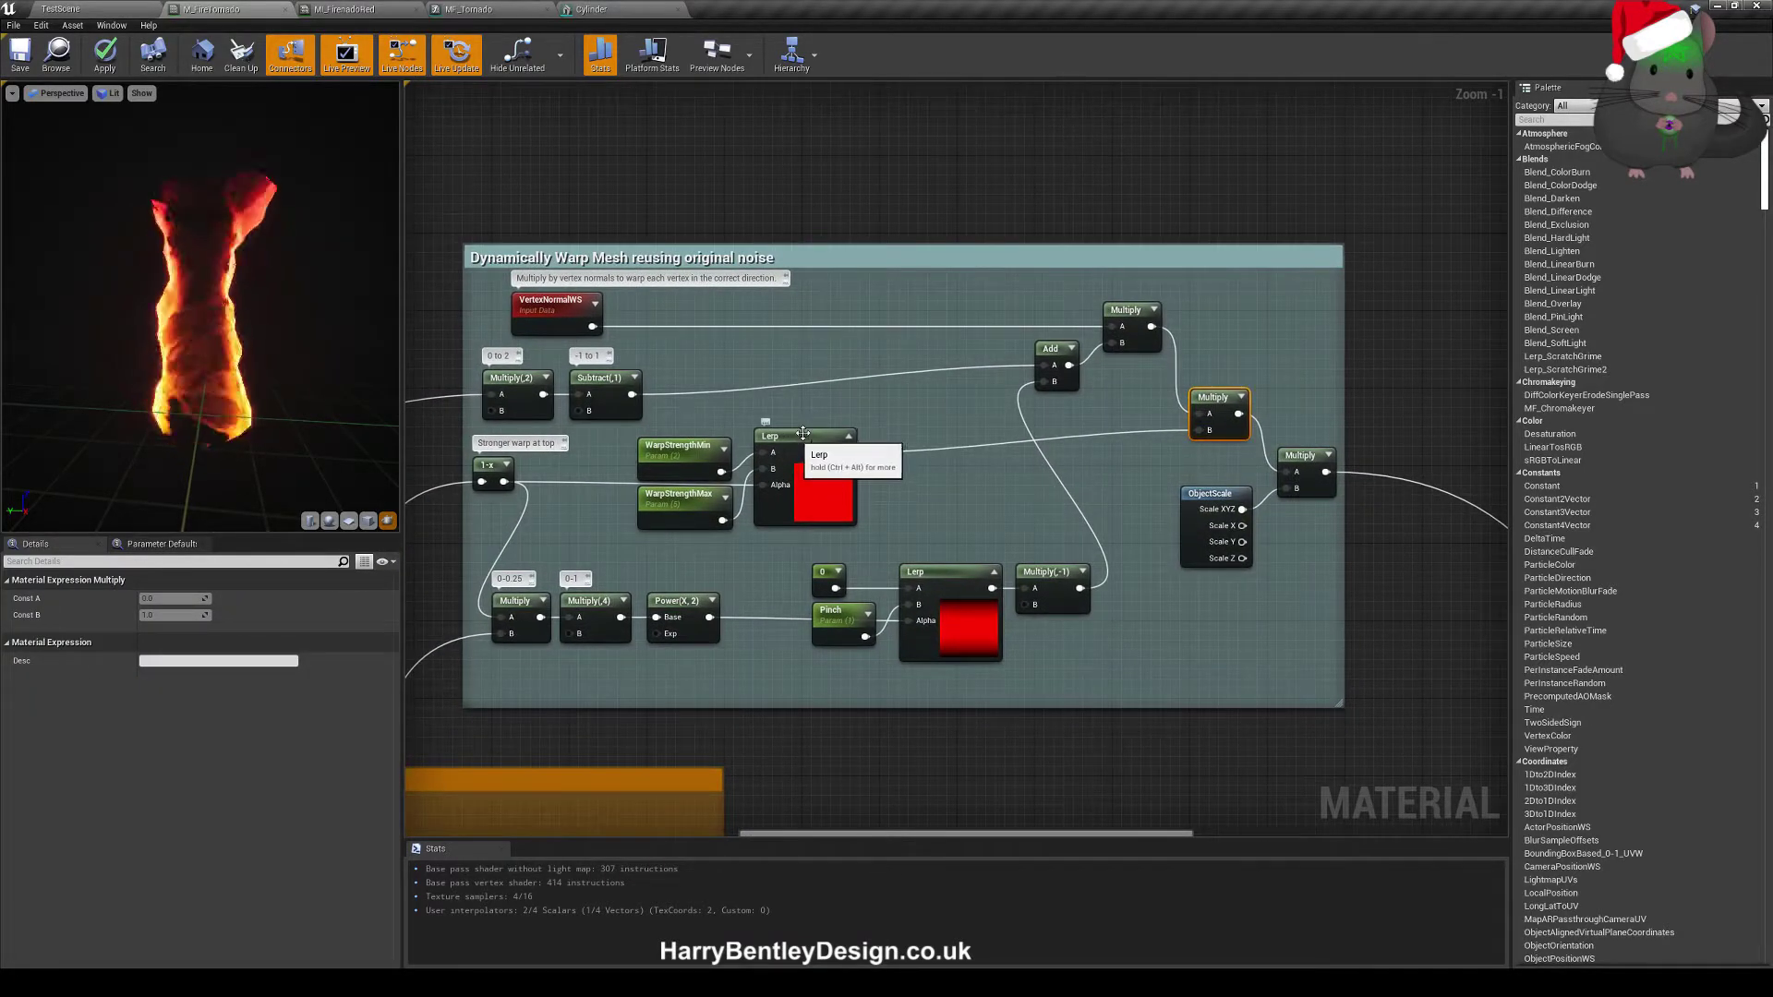
pyautogui.moveTo(578, 510); pyautogui.dragTo(513, 517, button='right')
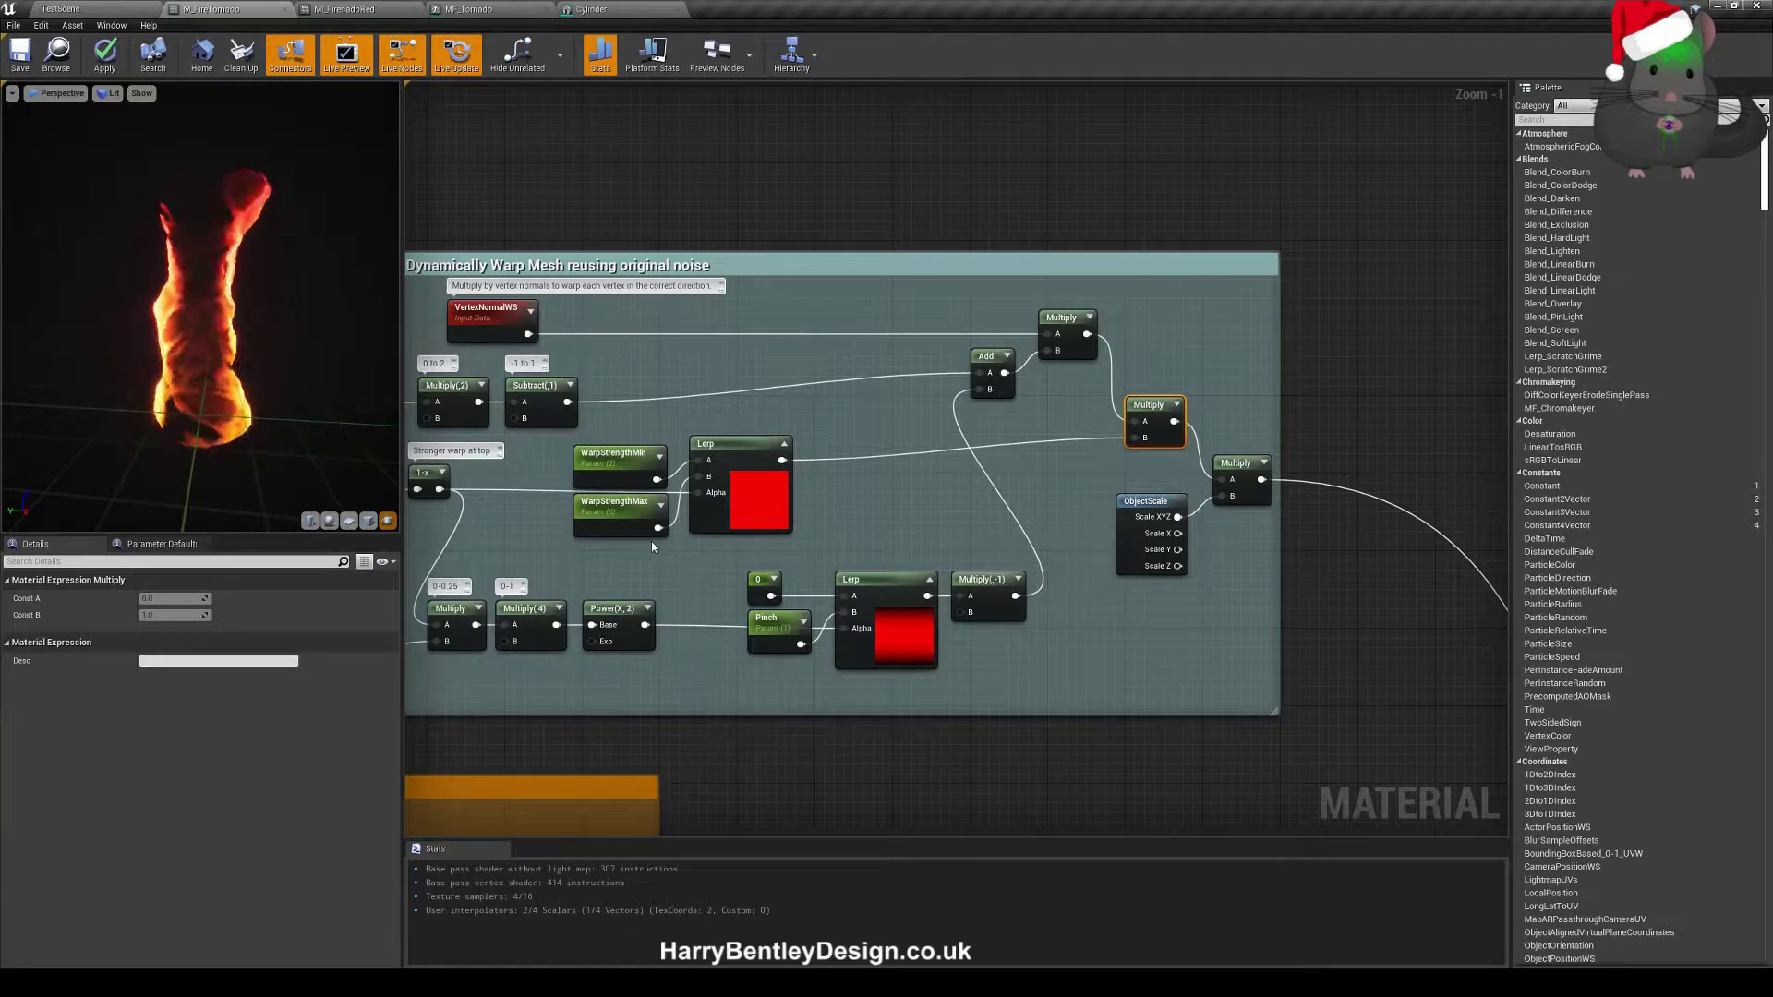
pyautogui.moveTo(537, 469); pyautogui.dragTo(636, 456, button='right')
# - Expand the preview on the 1-x node labelled "Stronger warp at top"
pyautogui.click(541, 459)
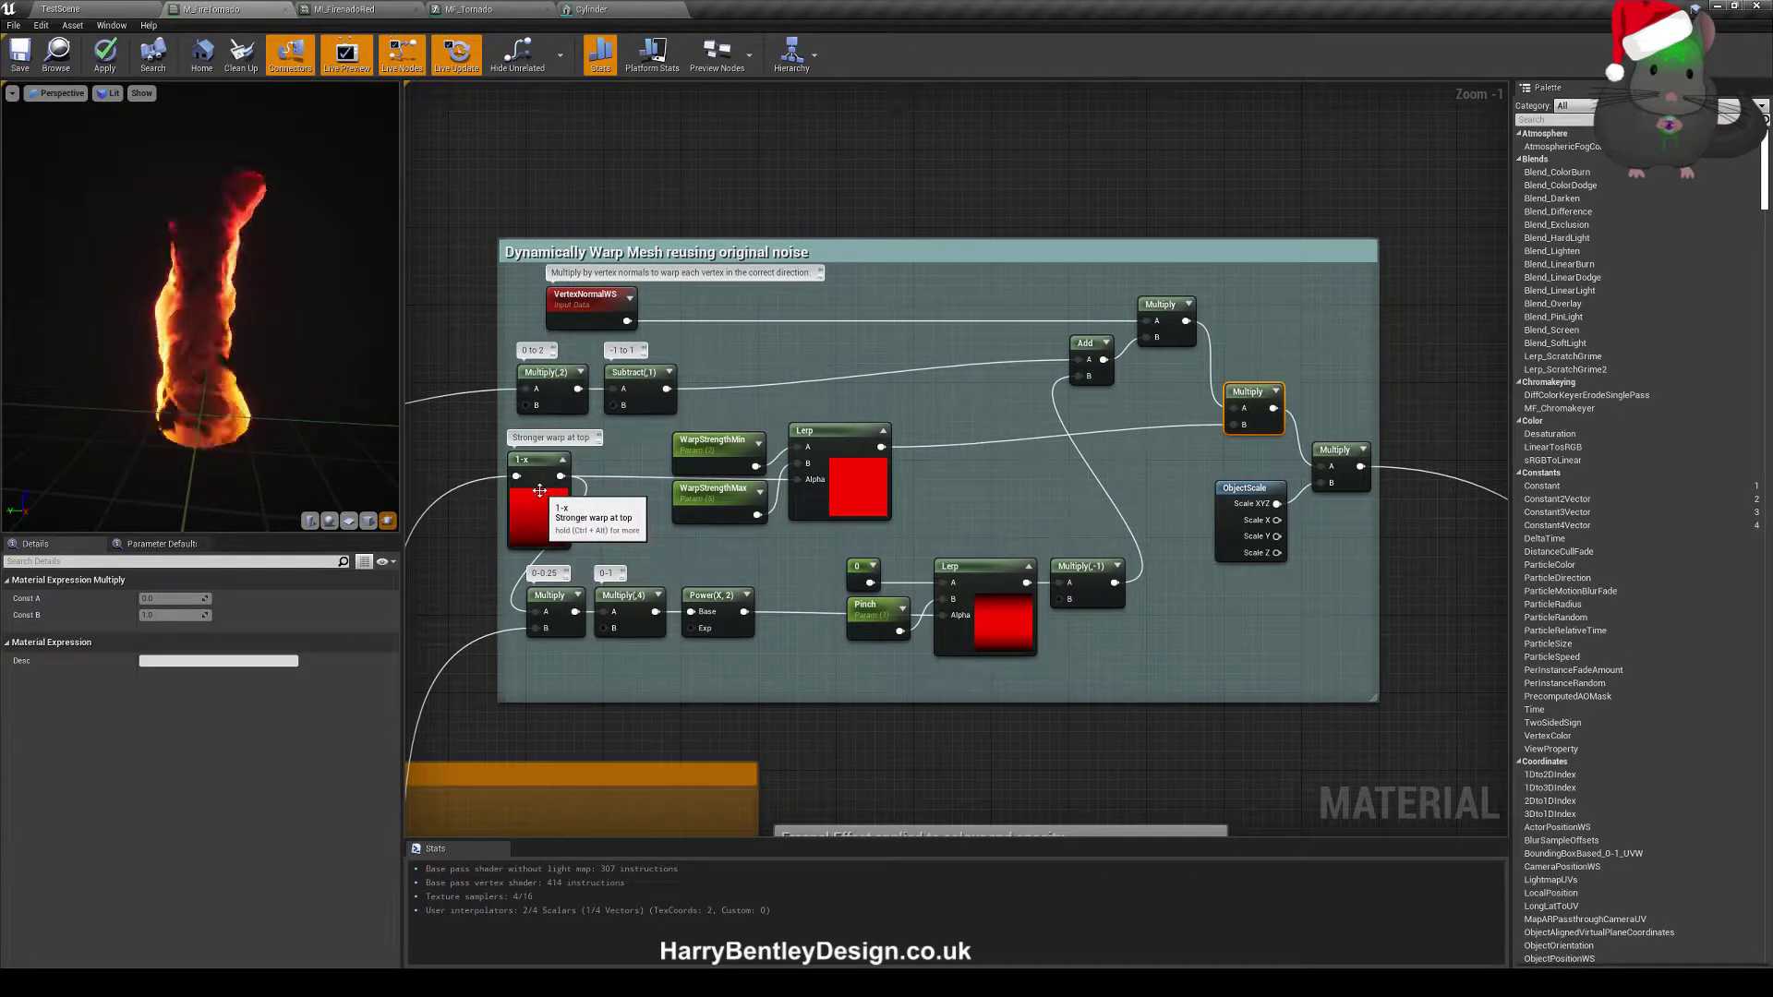
pyautogui.moveTo(523, 518)
pyautogui.mouseDown(button='right')
pyautogui.moveTo(1259, 228)
pyautogui.moveTo(1000, 228)
pyautogui.moveTo(855, 274)
pyautogui.moveTo(497, 498)
pyautogui.mouseUp(button='right')
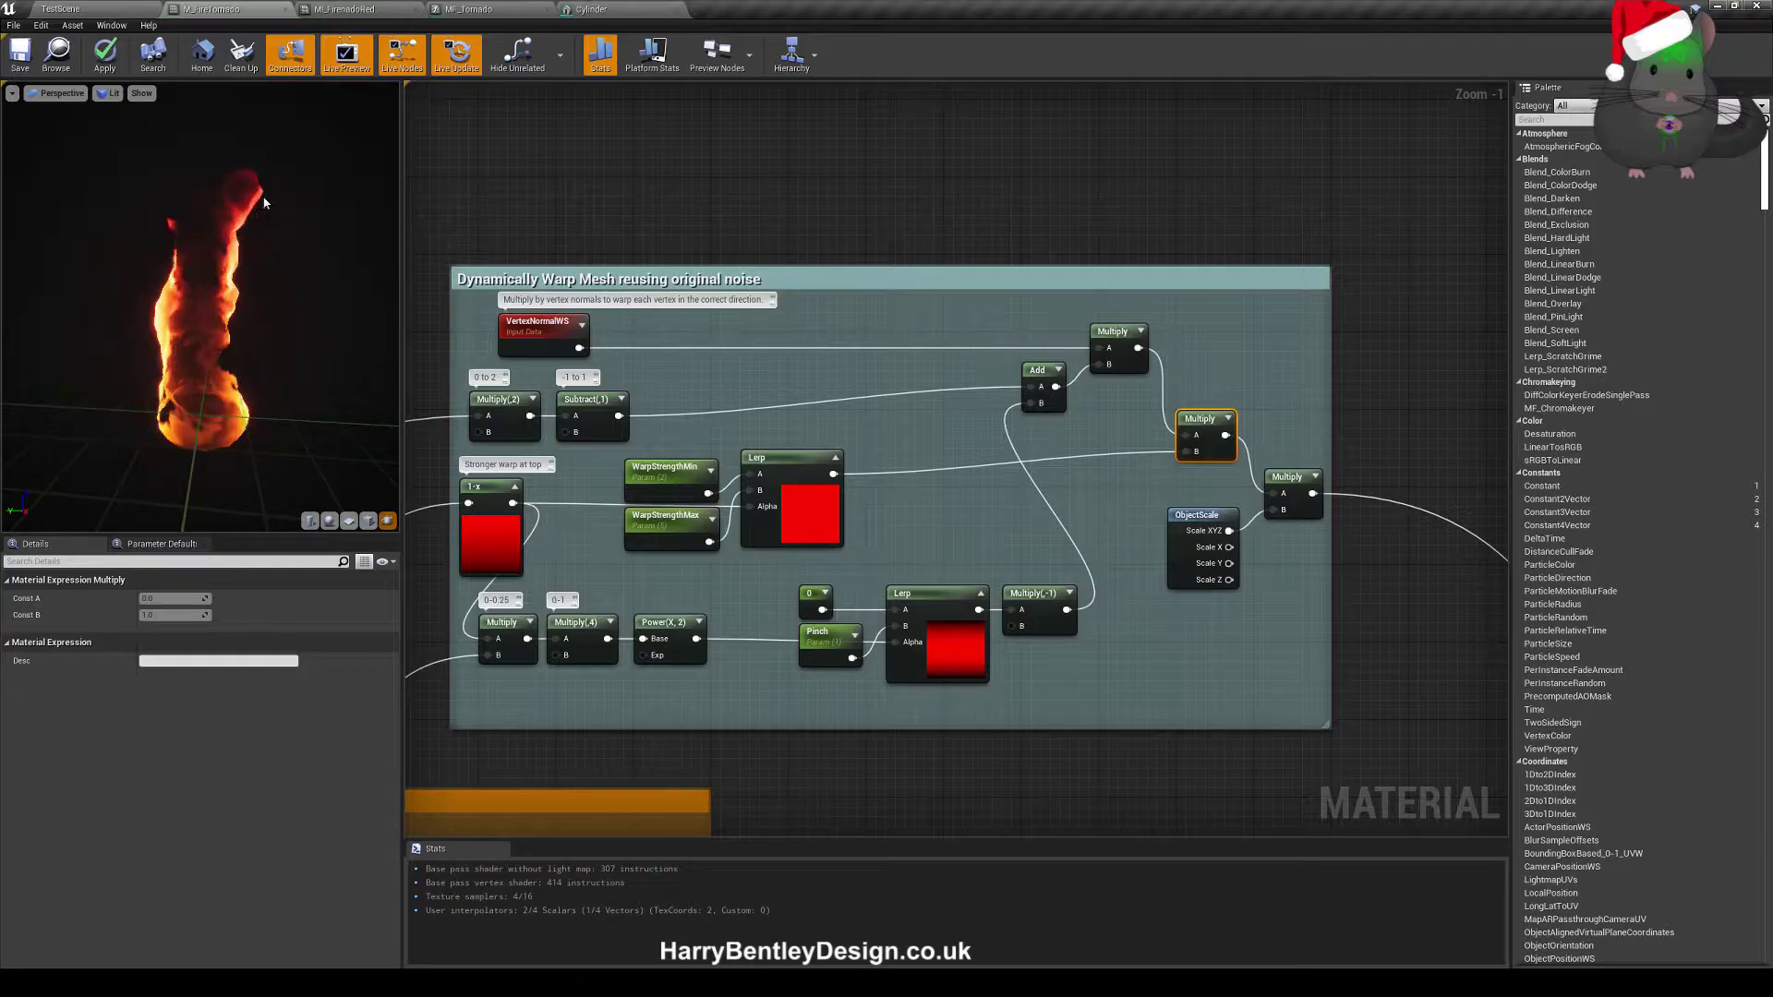
pyautogui.click(945, 503)
# - Inspect the ObjectScale node and the final Multiply it feeds in the warp group
pyautogui.moveTo(944, 503); pyautogui.dragTo(724, 498, button='right')
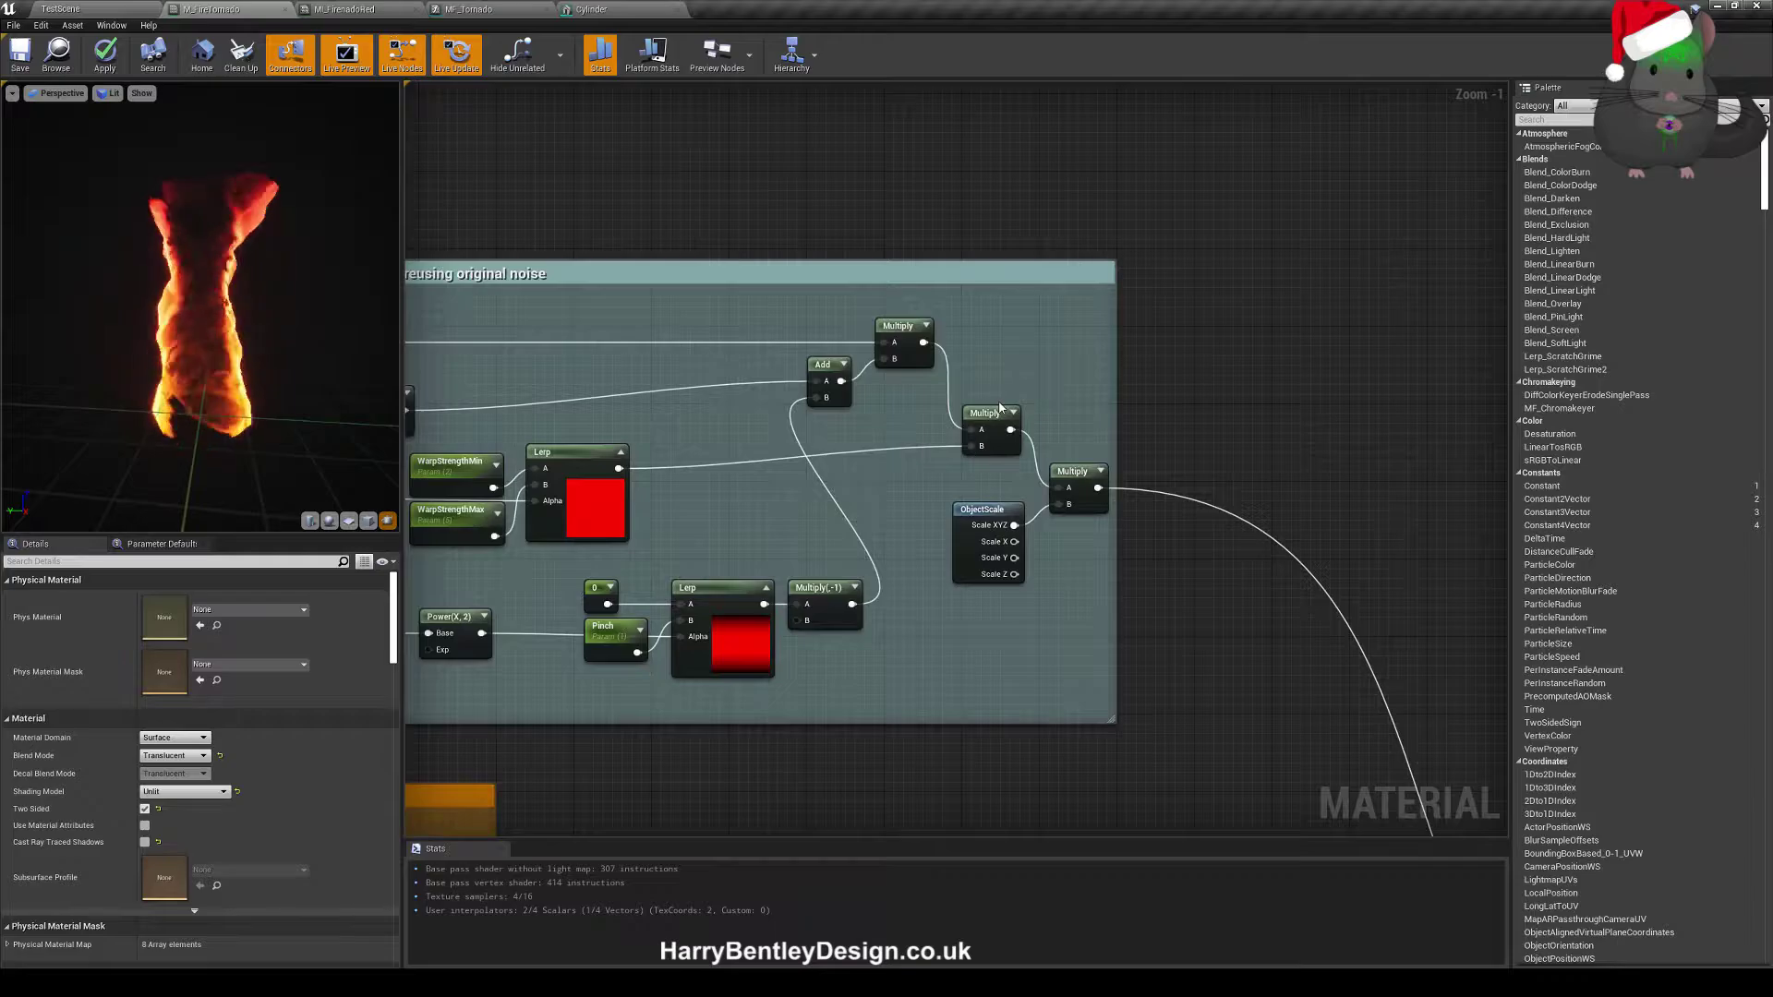
pyautogui.moveTo(1065, 476); pyautogui.dragTo(904, 471, button='right')
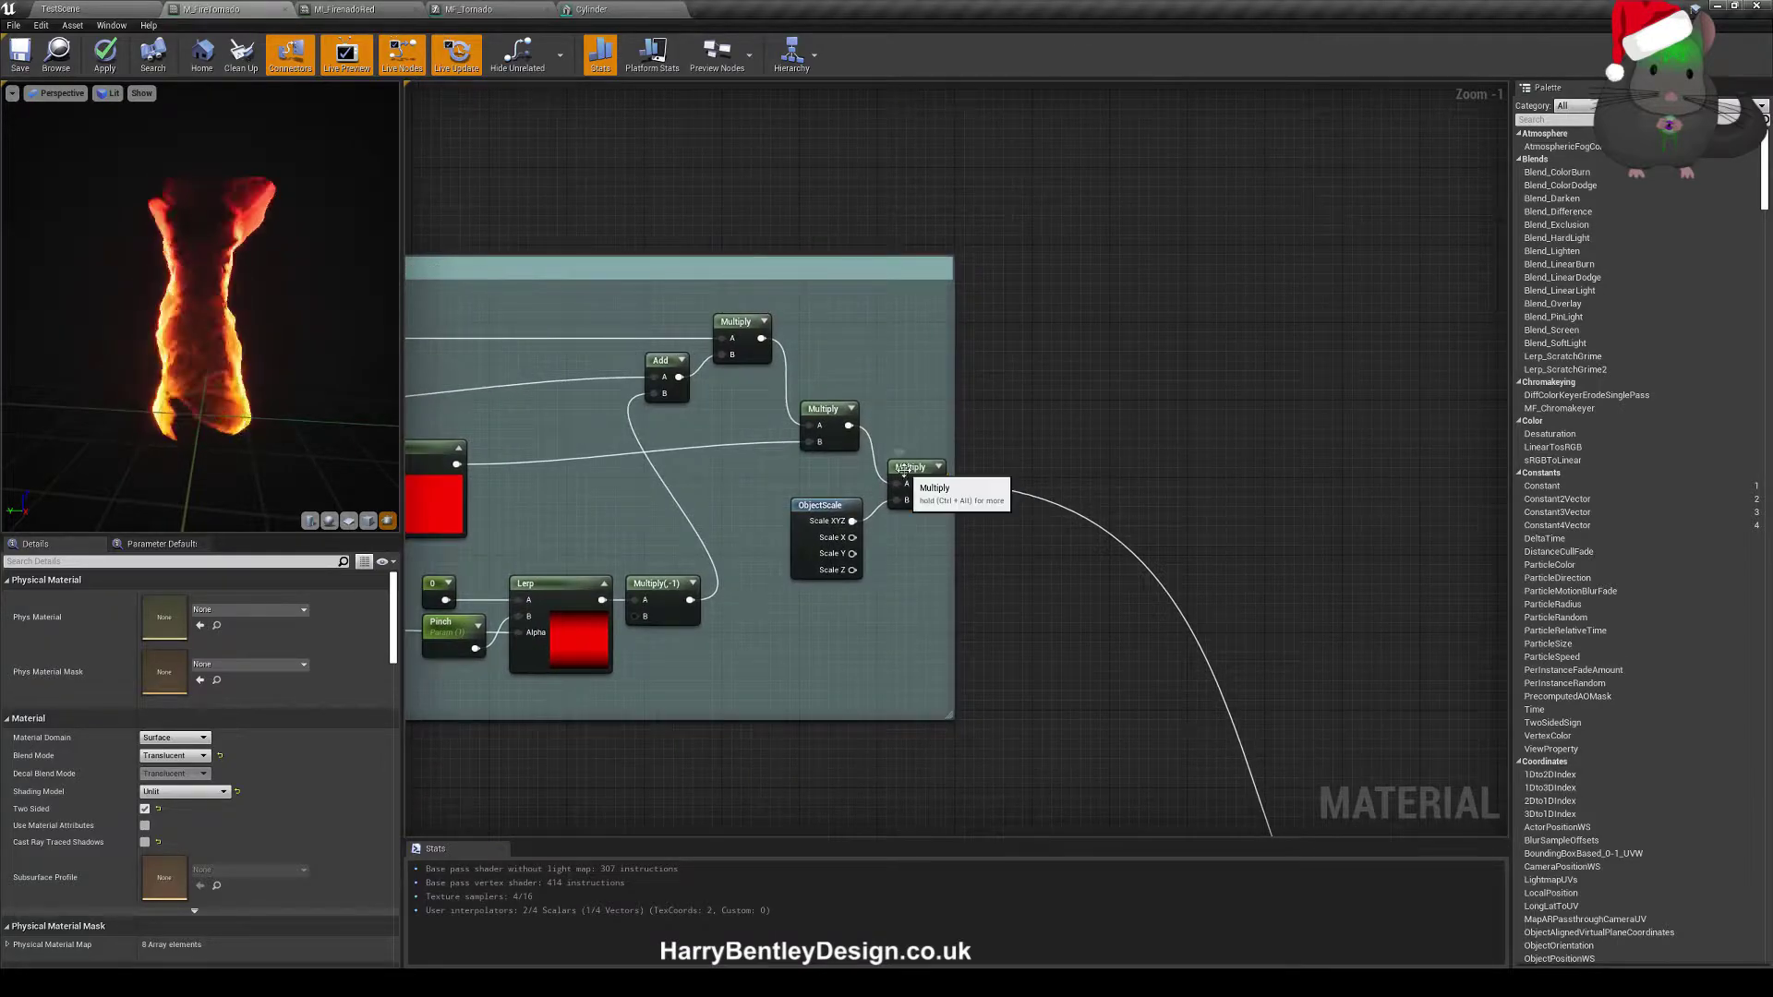
pyautogui.click(849, 506)
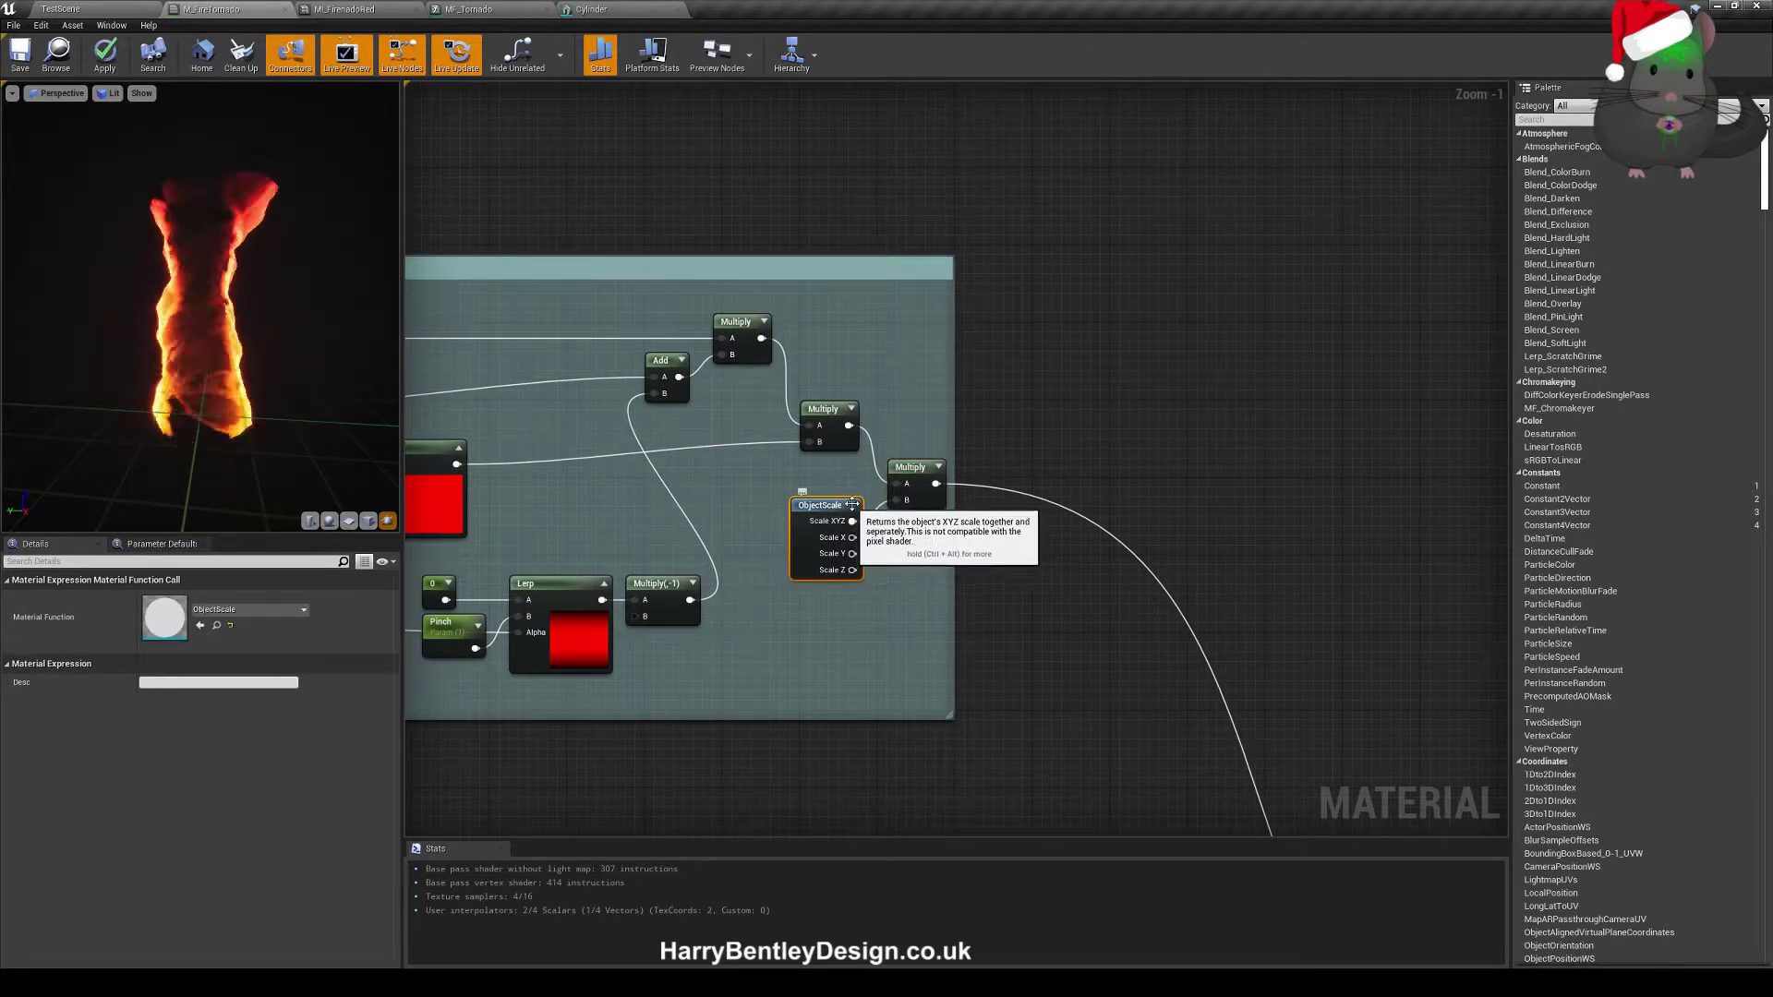
pyautogui.click(826, 611)
pyautogui.moveTo(826, 611)
pyautogui.mouseDown(button='right')
pyautogui.moveTo(850, 605)
pyautogui.moveTo(897, 644)
pyautogui.moveTo(839, 607)
pyautogui.mouseUp(button='right')
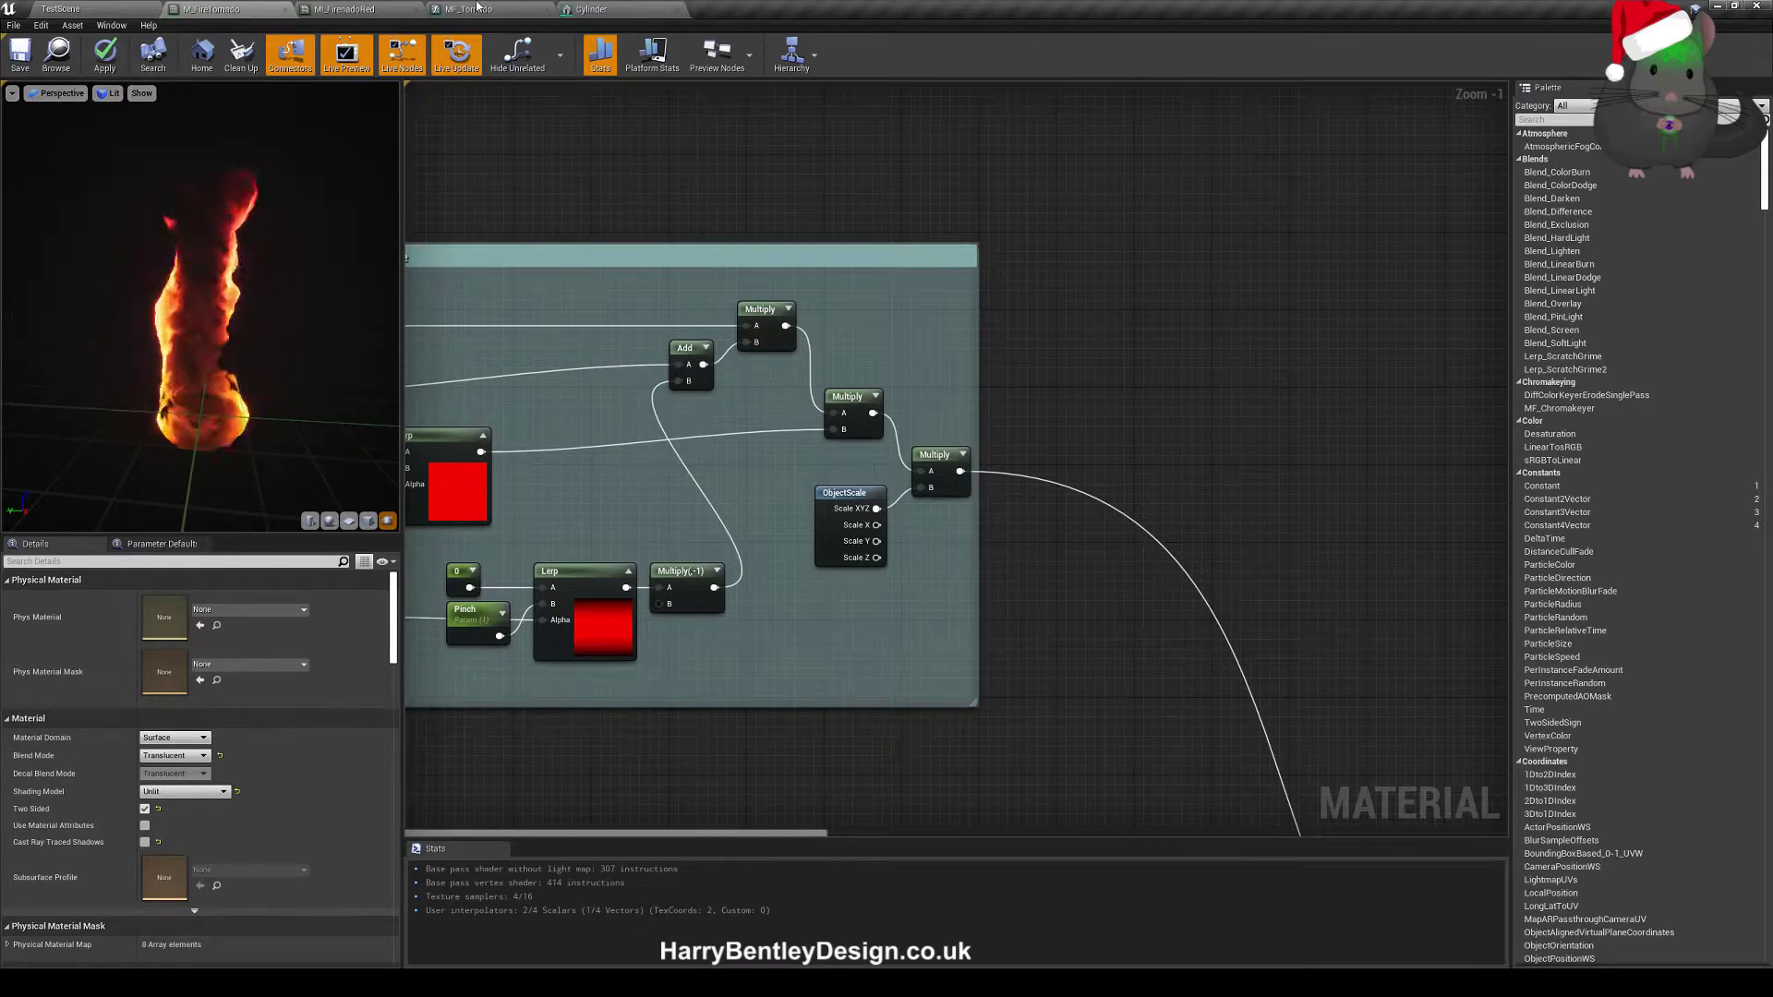
# - Check the Cylinder mesh's displayed normals again and return to the M_FireTornado graph
pyautogui.click(594, 8)
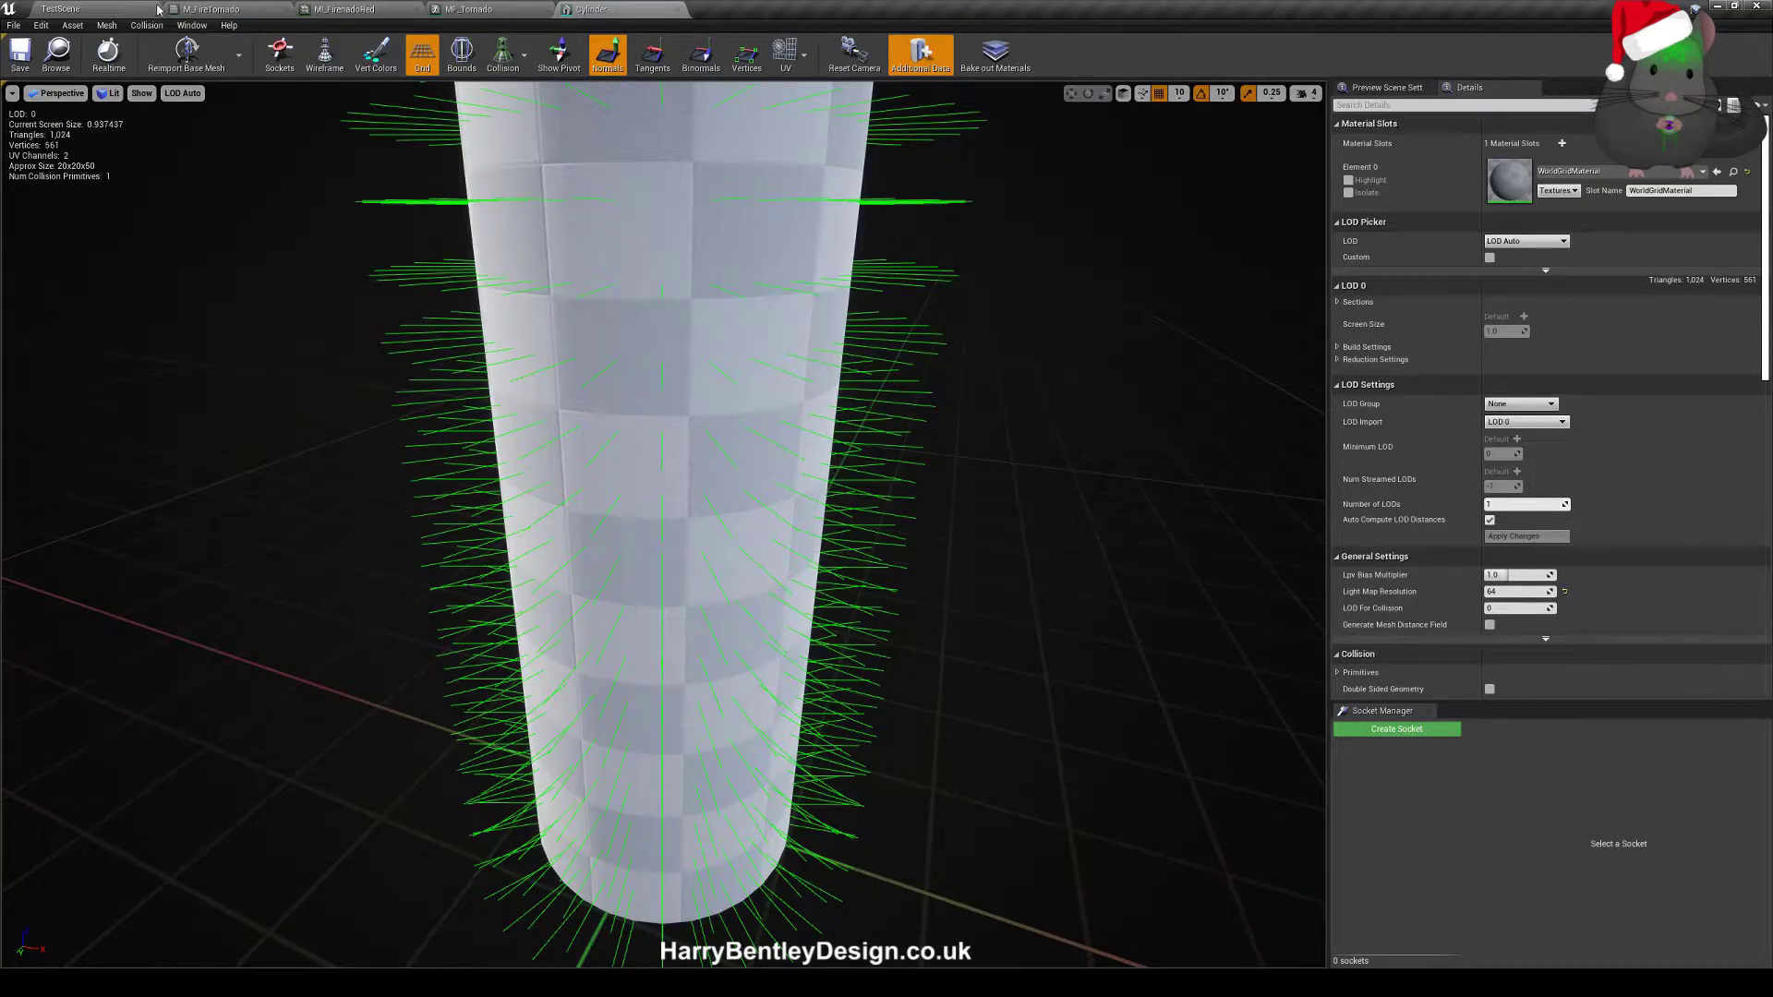
pyautogui.click(159, 9)
pyautogui.click(804, 323)
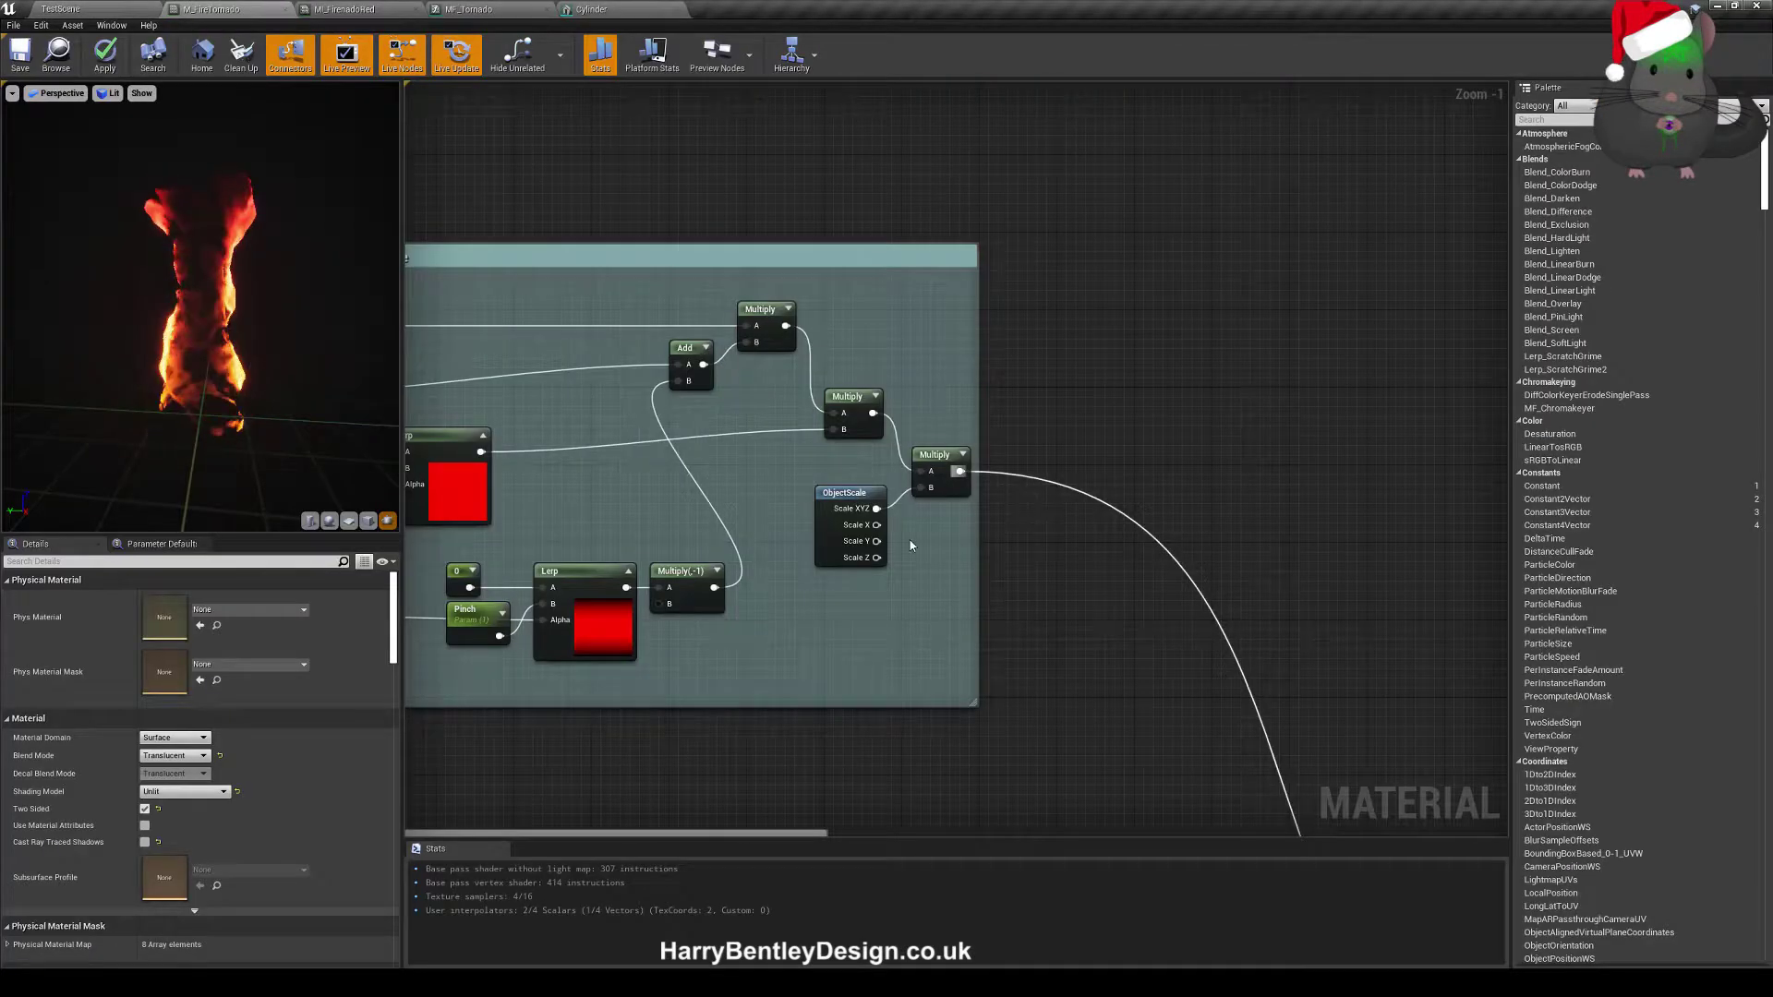
# - Review the ObjectScale multiplication and the VertexNormalWS node that sets the warp direction
pyautogui.moveTo(909, 545); pyautogui.dragTo(797, 486, button='right')
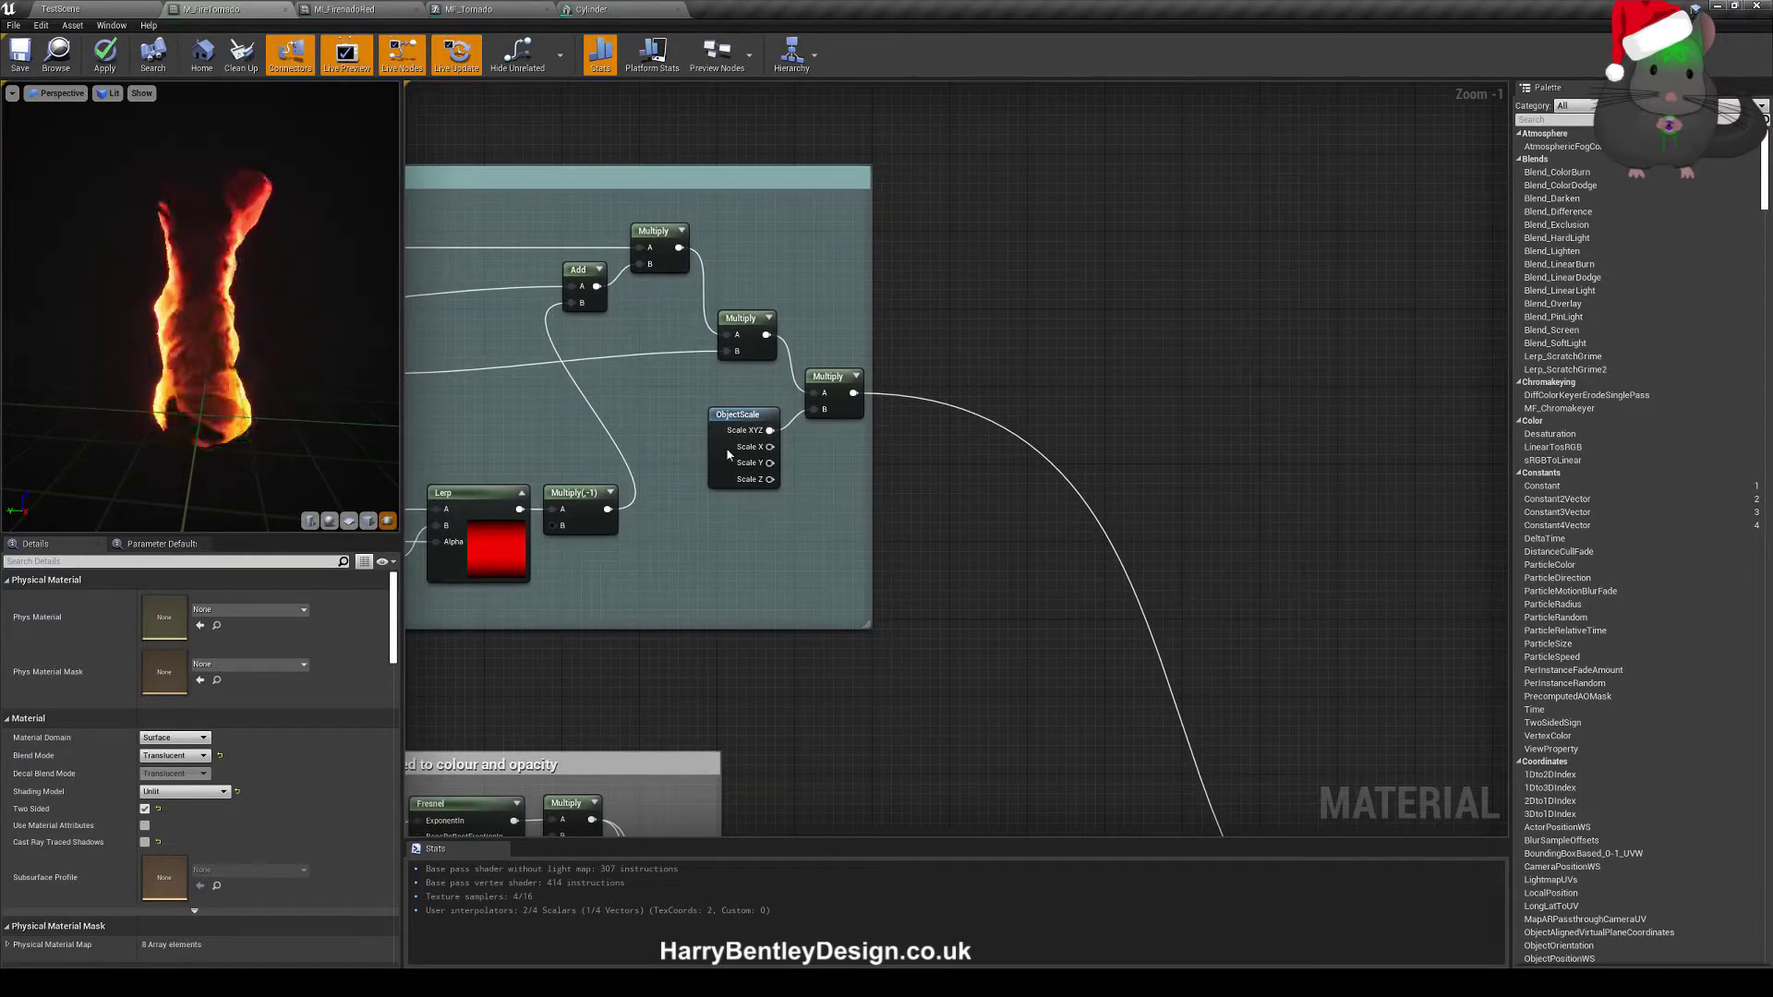
pyautogui.moveTo(844, 543); pyautogui.dragTo(865, 577, button='right')
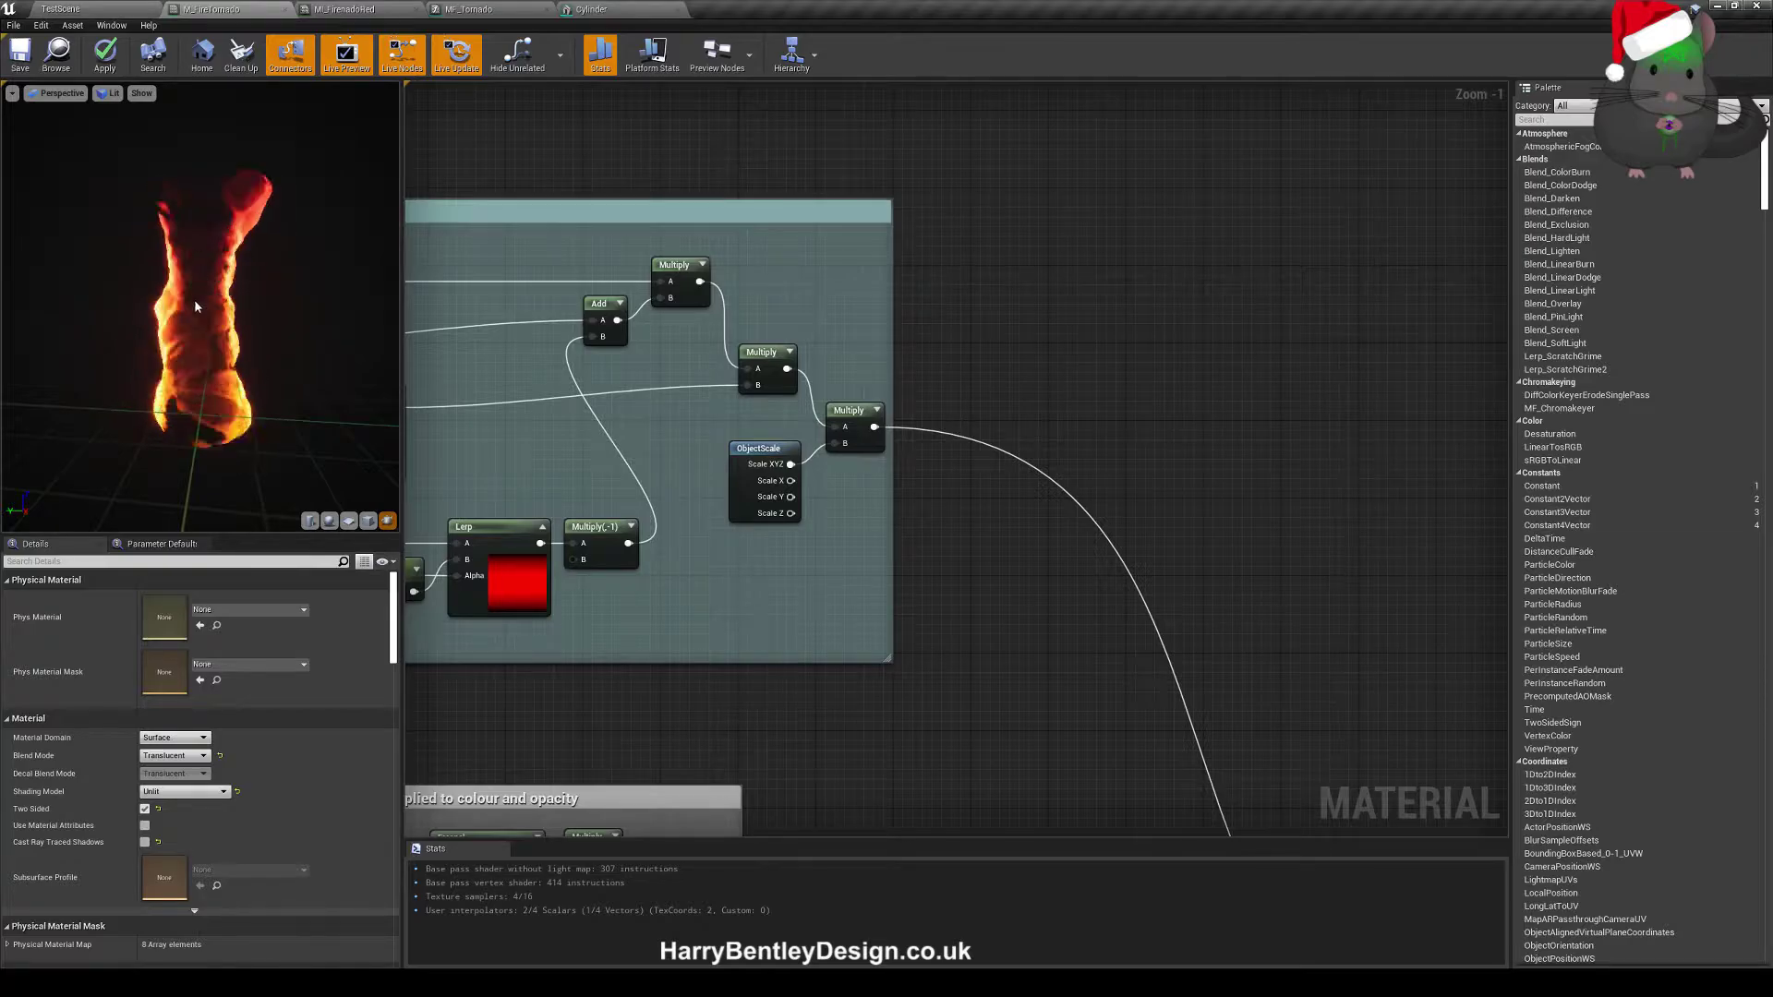
pyautogui.moveTo(593, 330); pyautogui.dragTo(1080, 383, button='right')
pyautogui.click(610, 310)
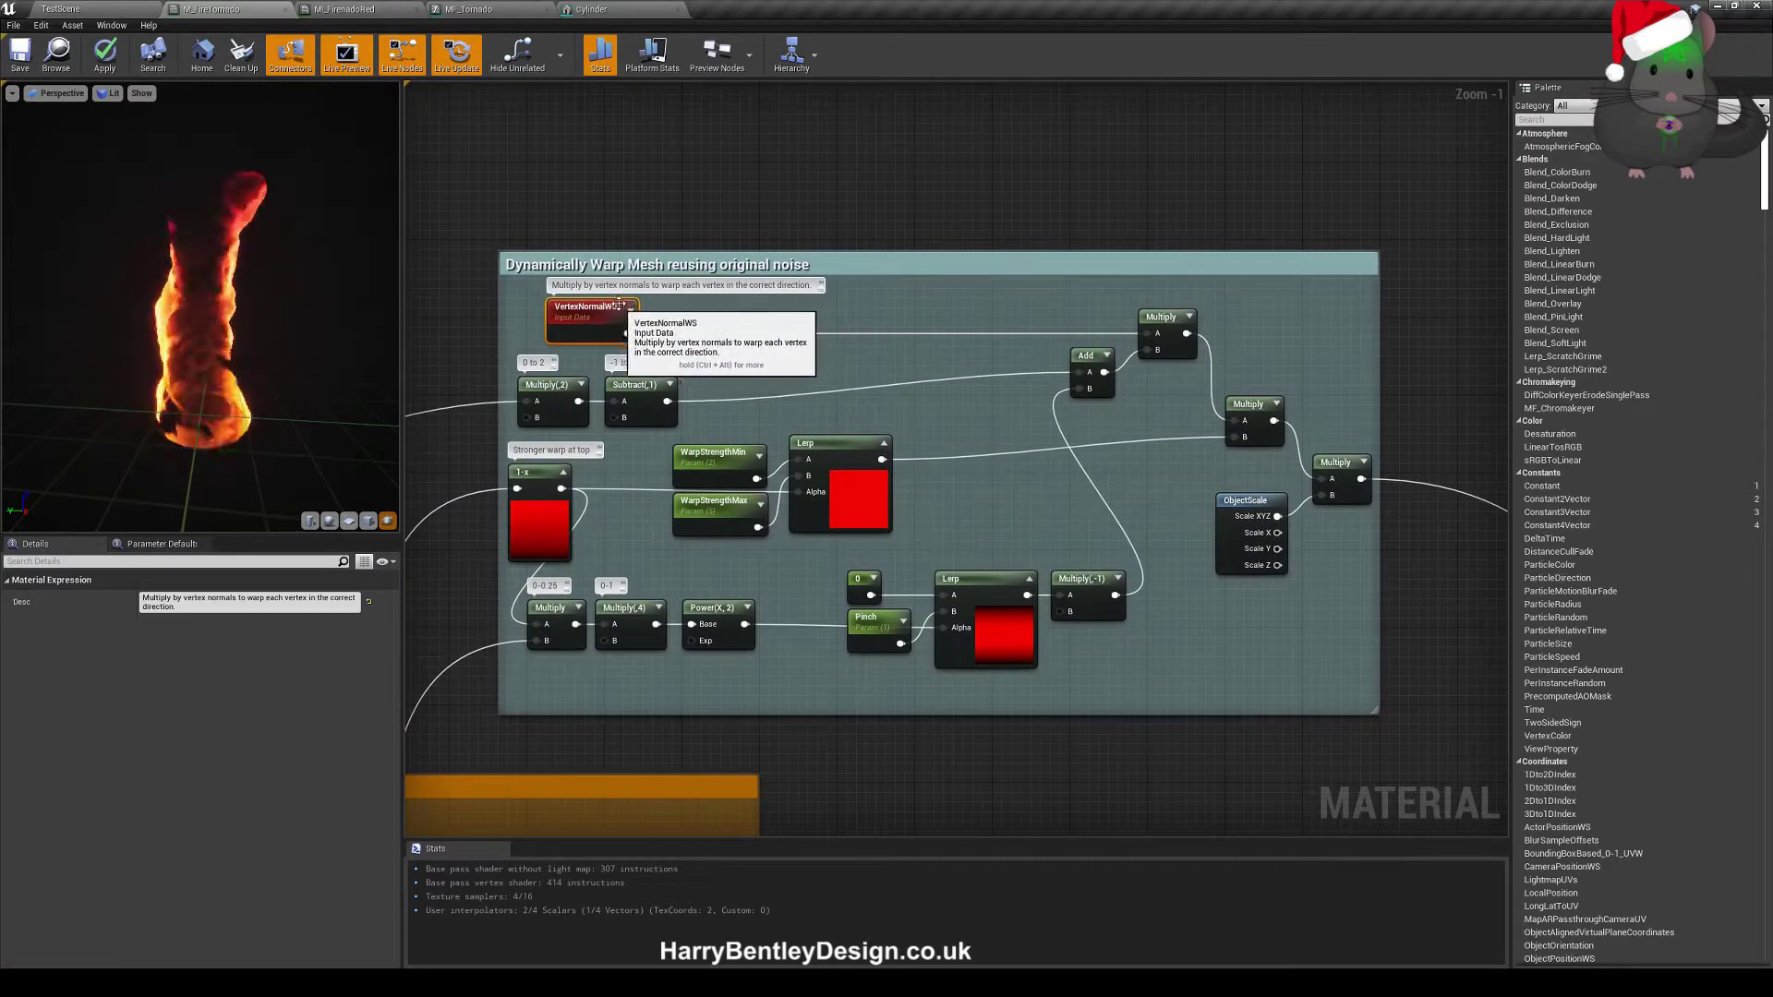
pyautogui.click(812, 368)
# - Trace the final Multiply's output wire to World Position Offset on the M_FireTornado output node
pyautogui.moveTo(987, 412); pyautogui.dragTo(632, 380, button='right')
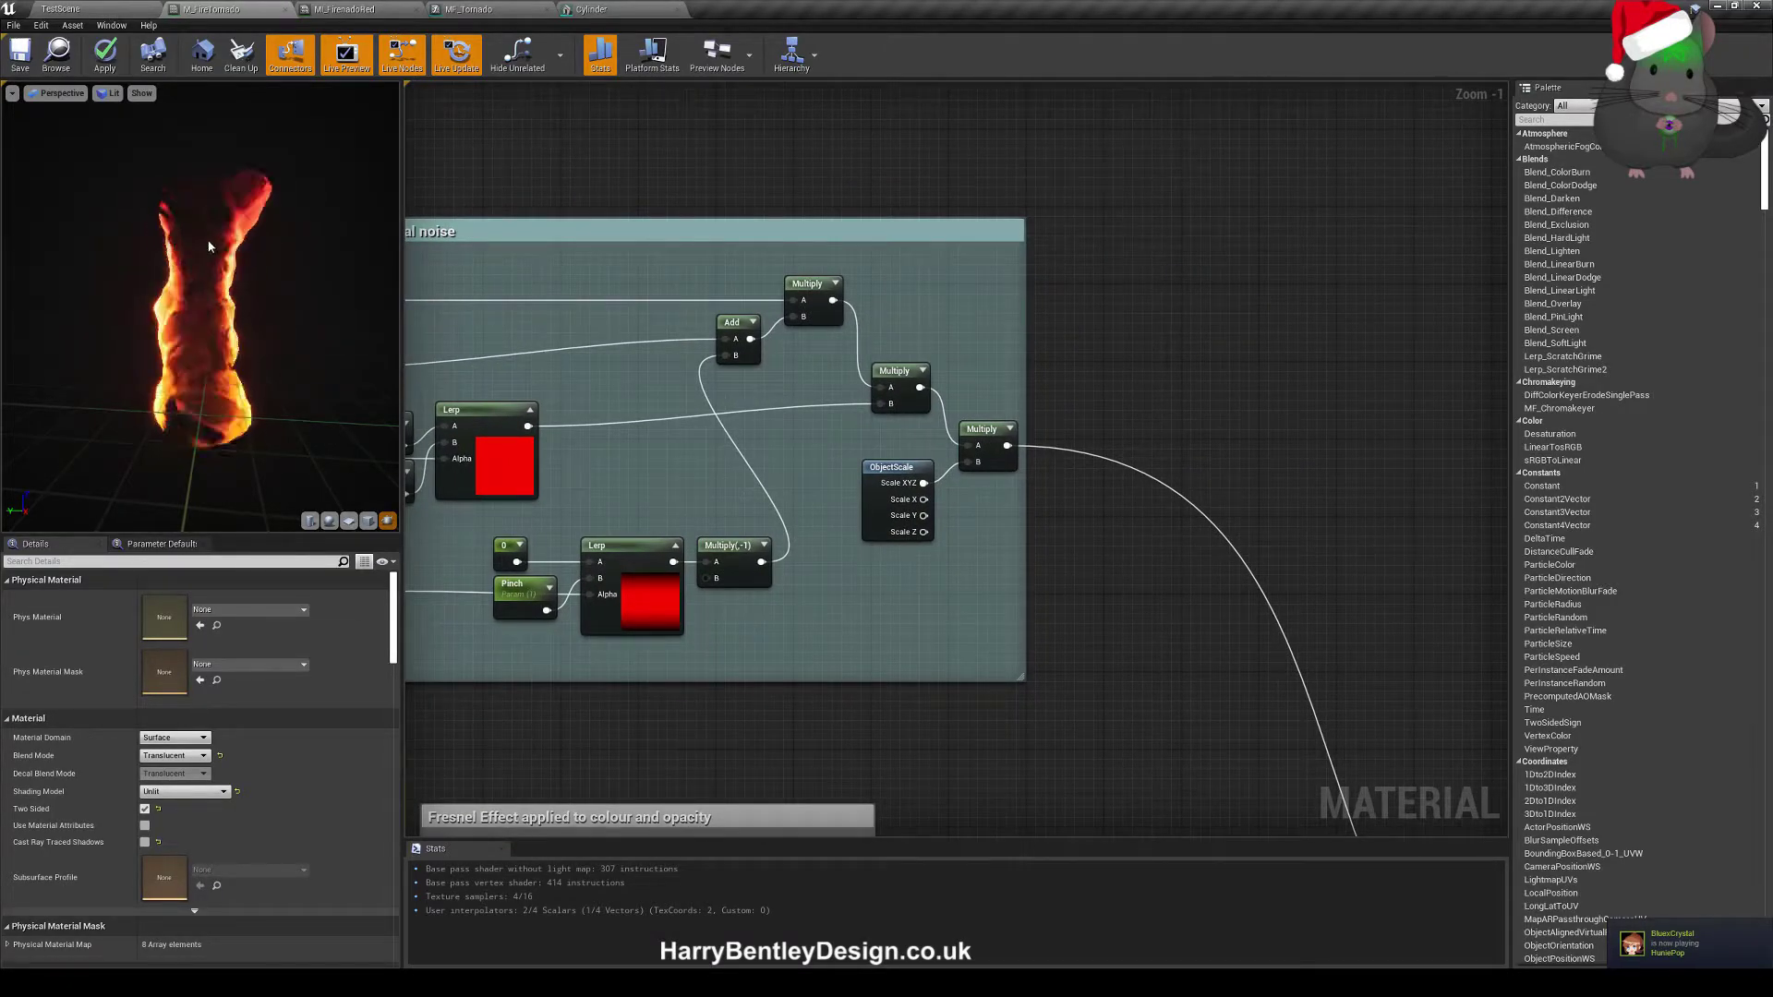
pyautogui.moveTo(975, 608); pyautogui.dragTo(646, 462, button='right')
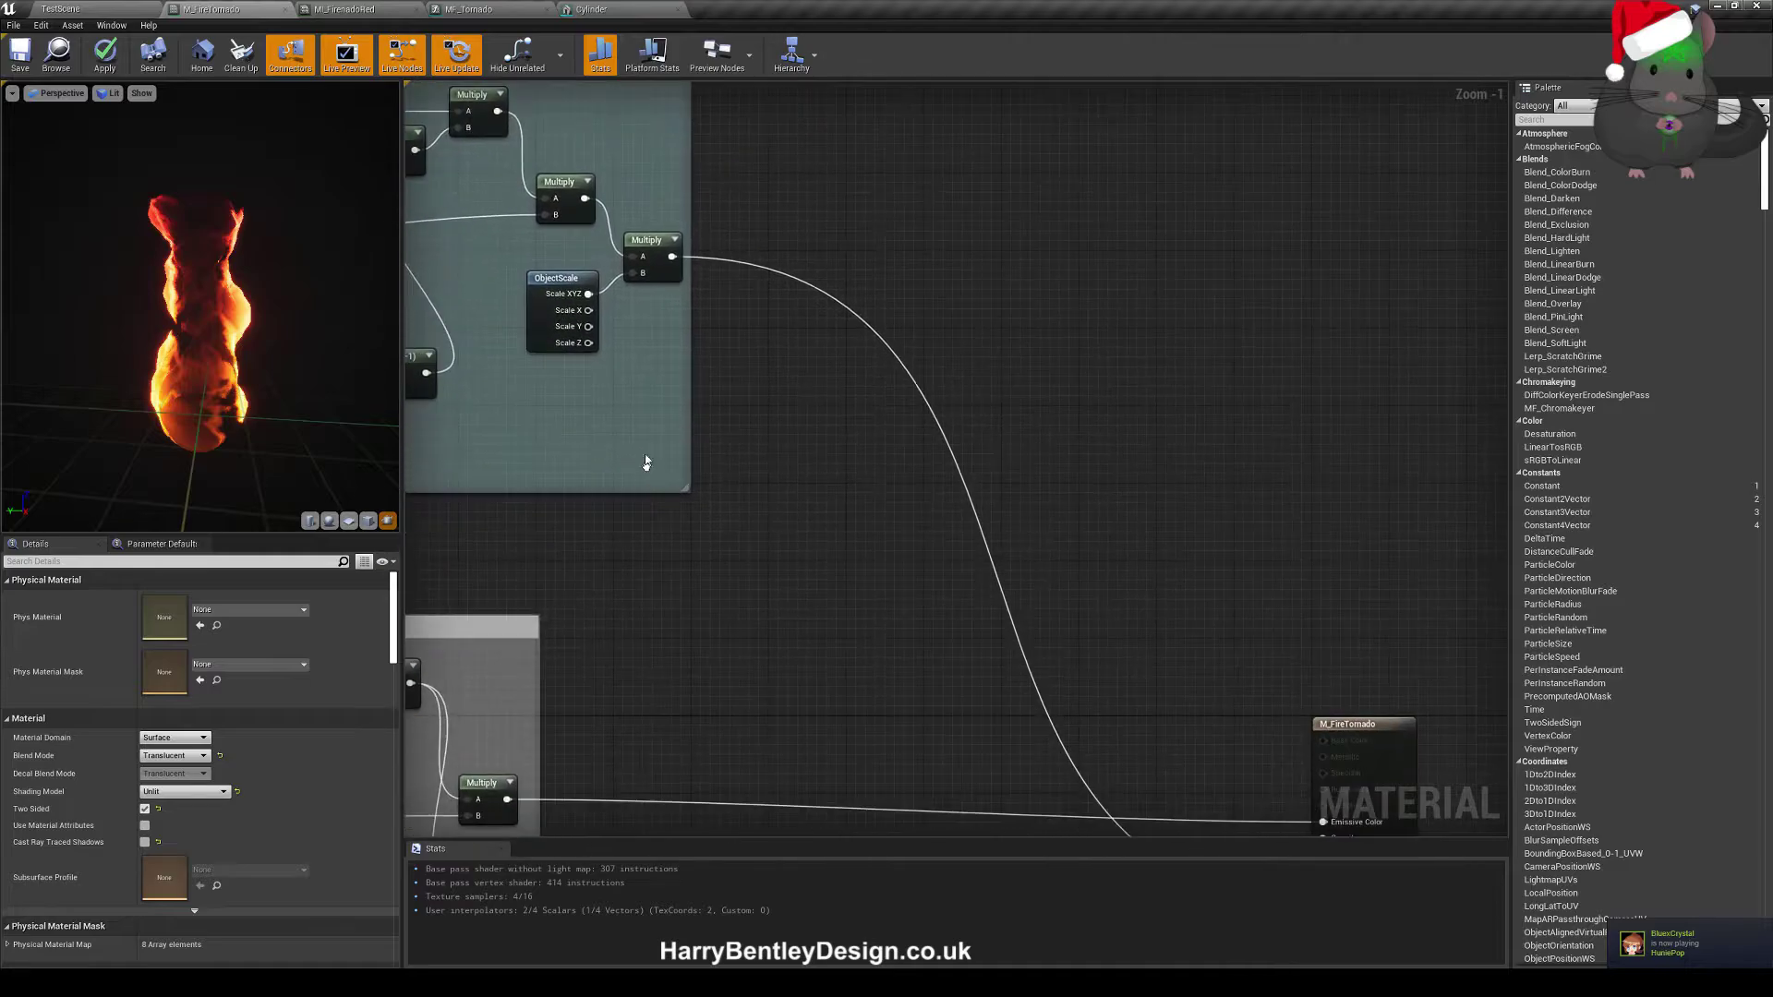
pyautogui.moveTo(657, 263); pyautogui.dragTo(667, 172, button='right')
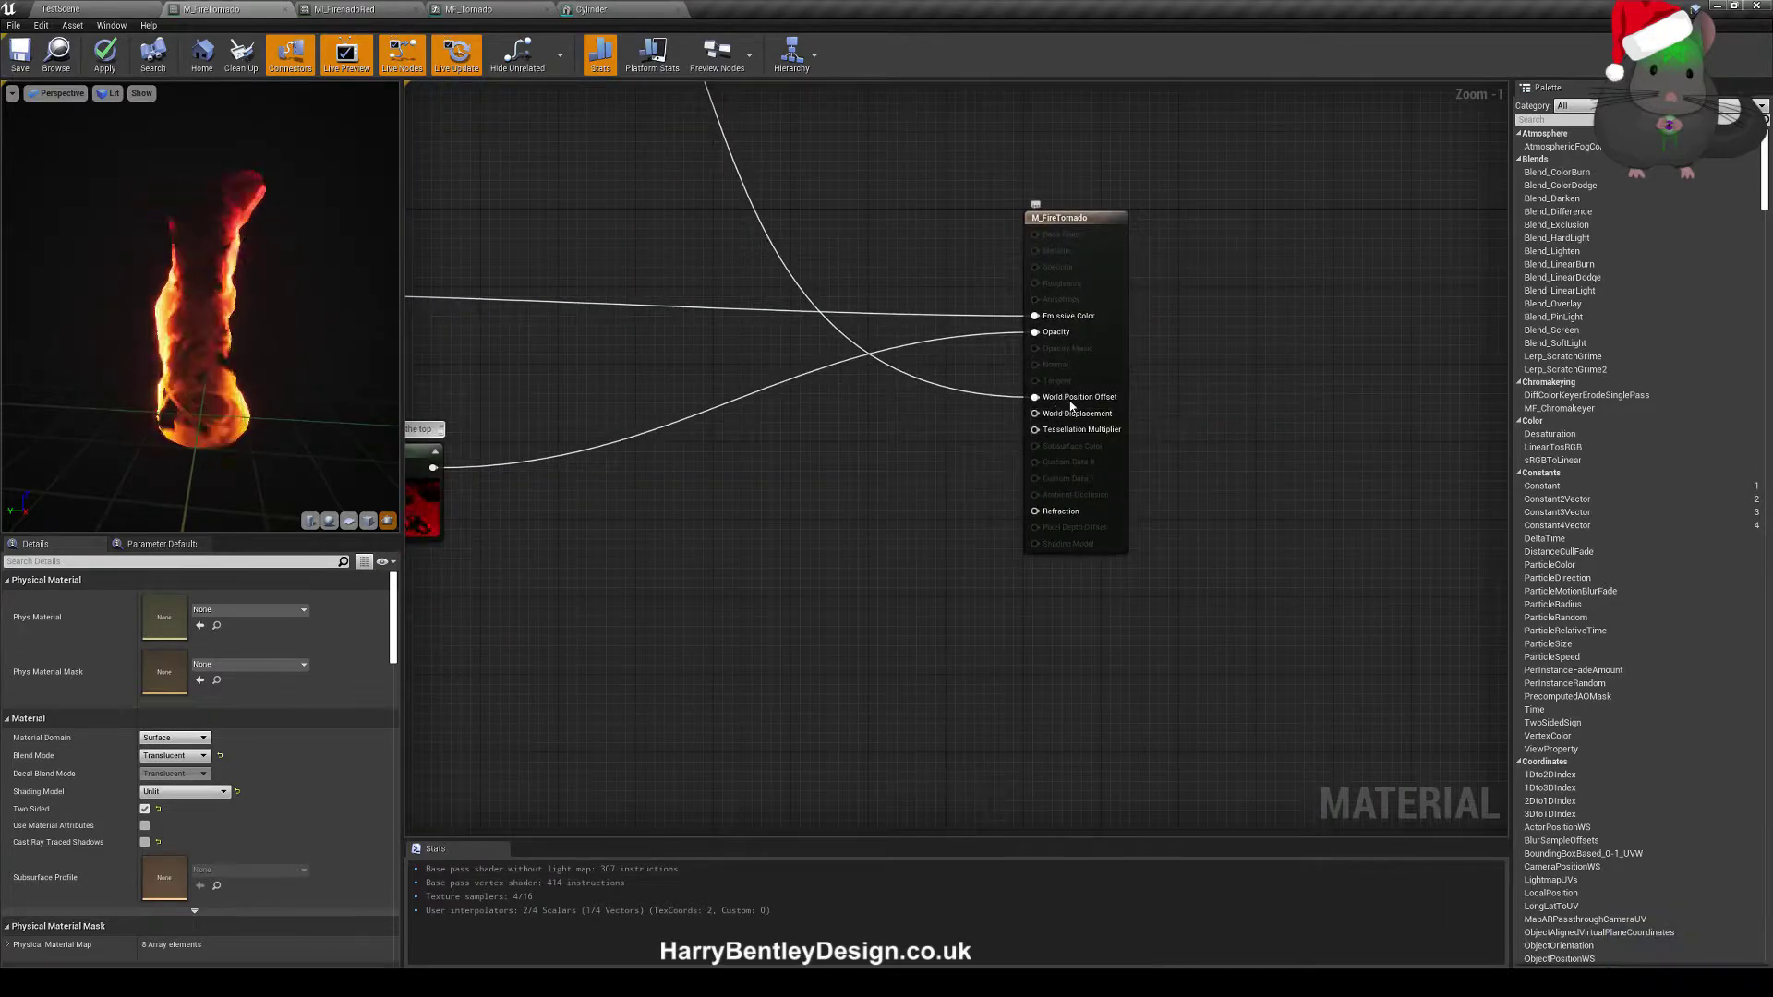
pyautogui.moveTo(760, 481); pyautogui.dragTo(858, 515, button='right')
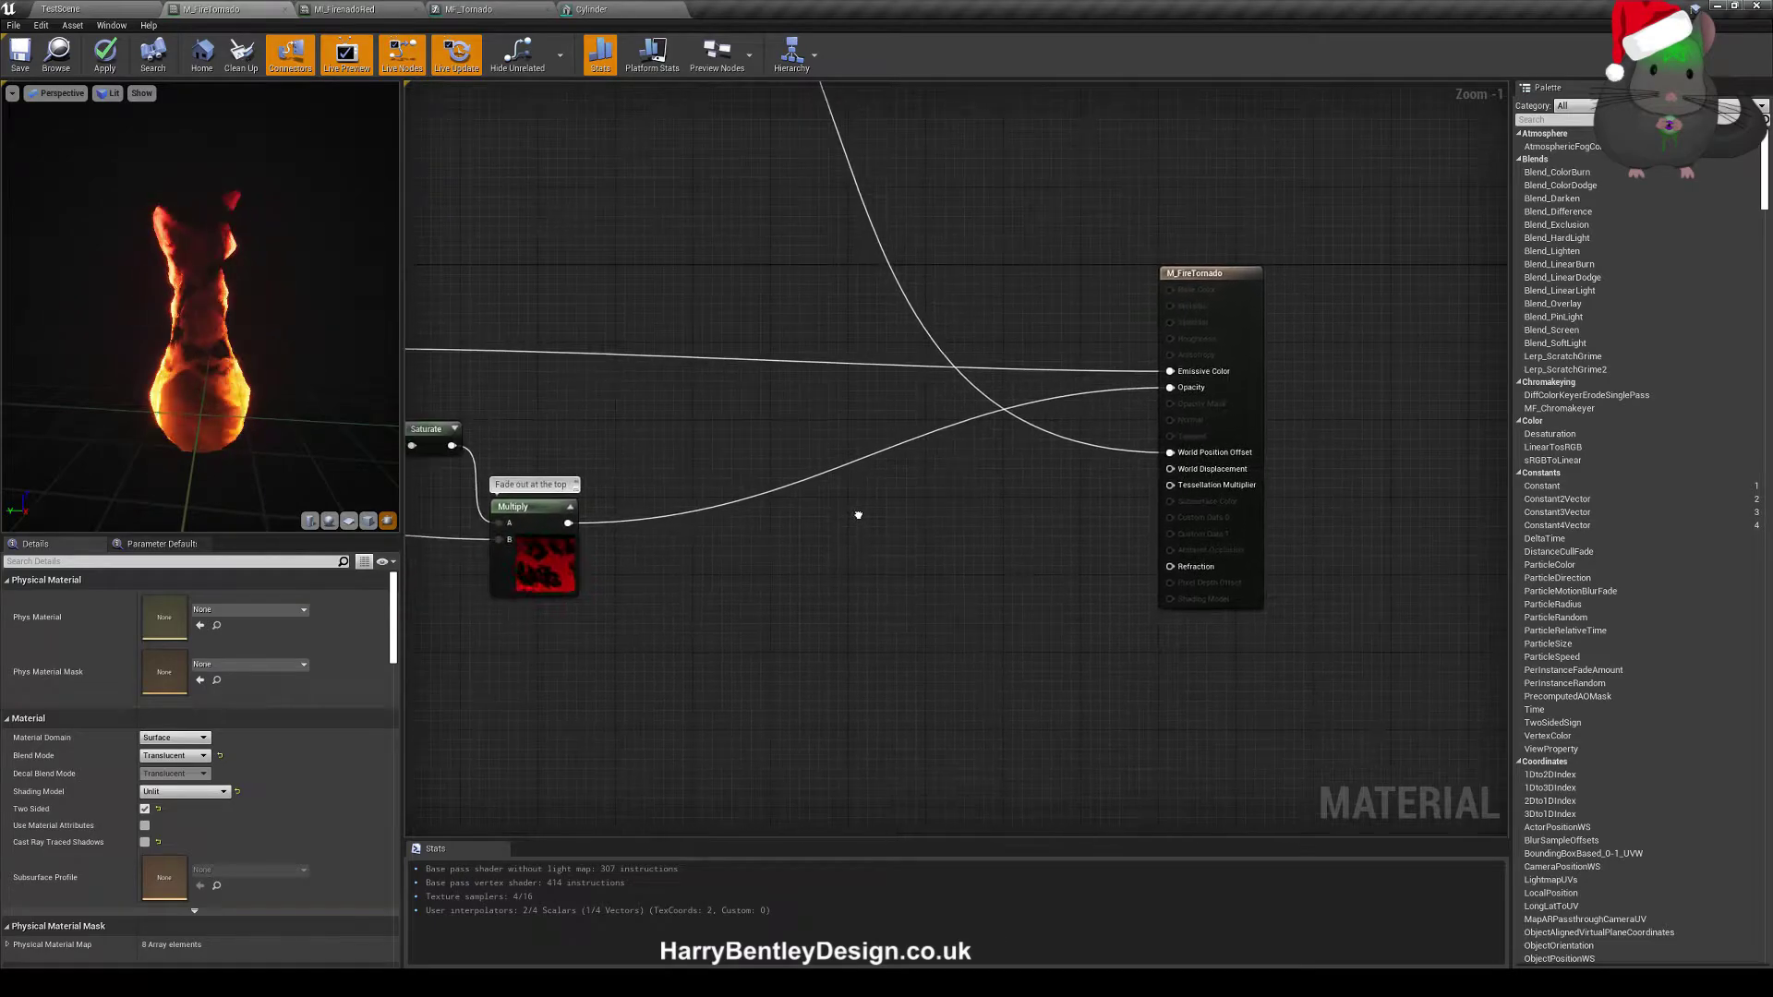
# - Switch the M_FireTornado material preview to Brush Wireframe and examine the warped mesh up close
pyautogui.click(109, 94)
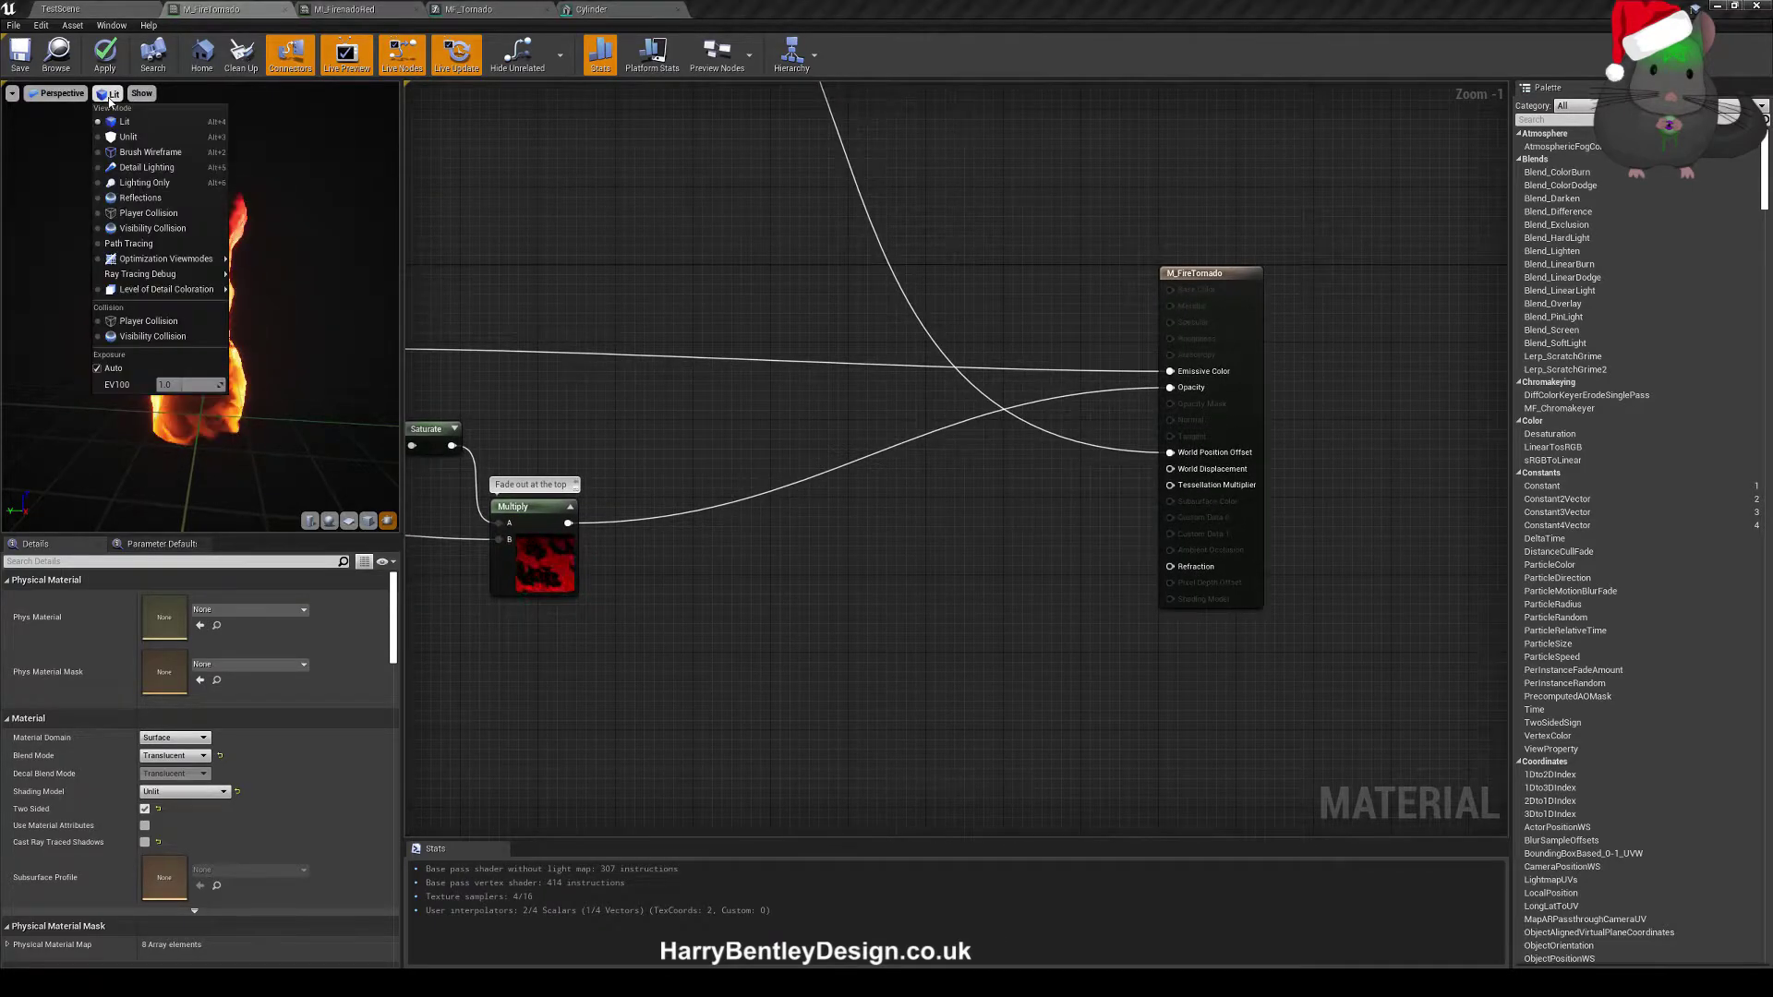
pyautogui.click(130, 152)
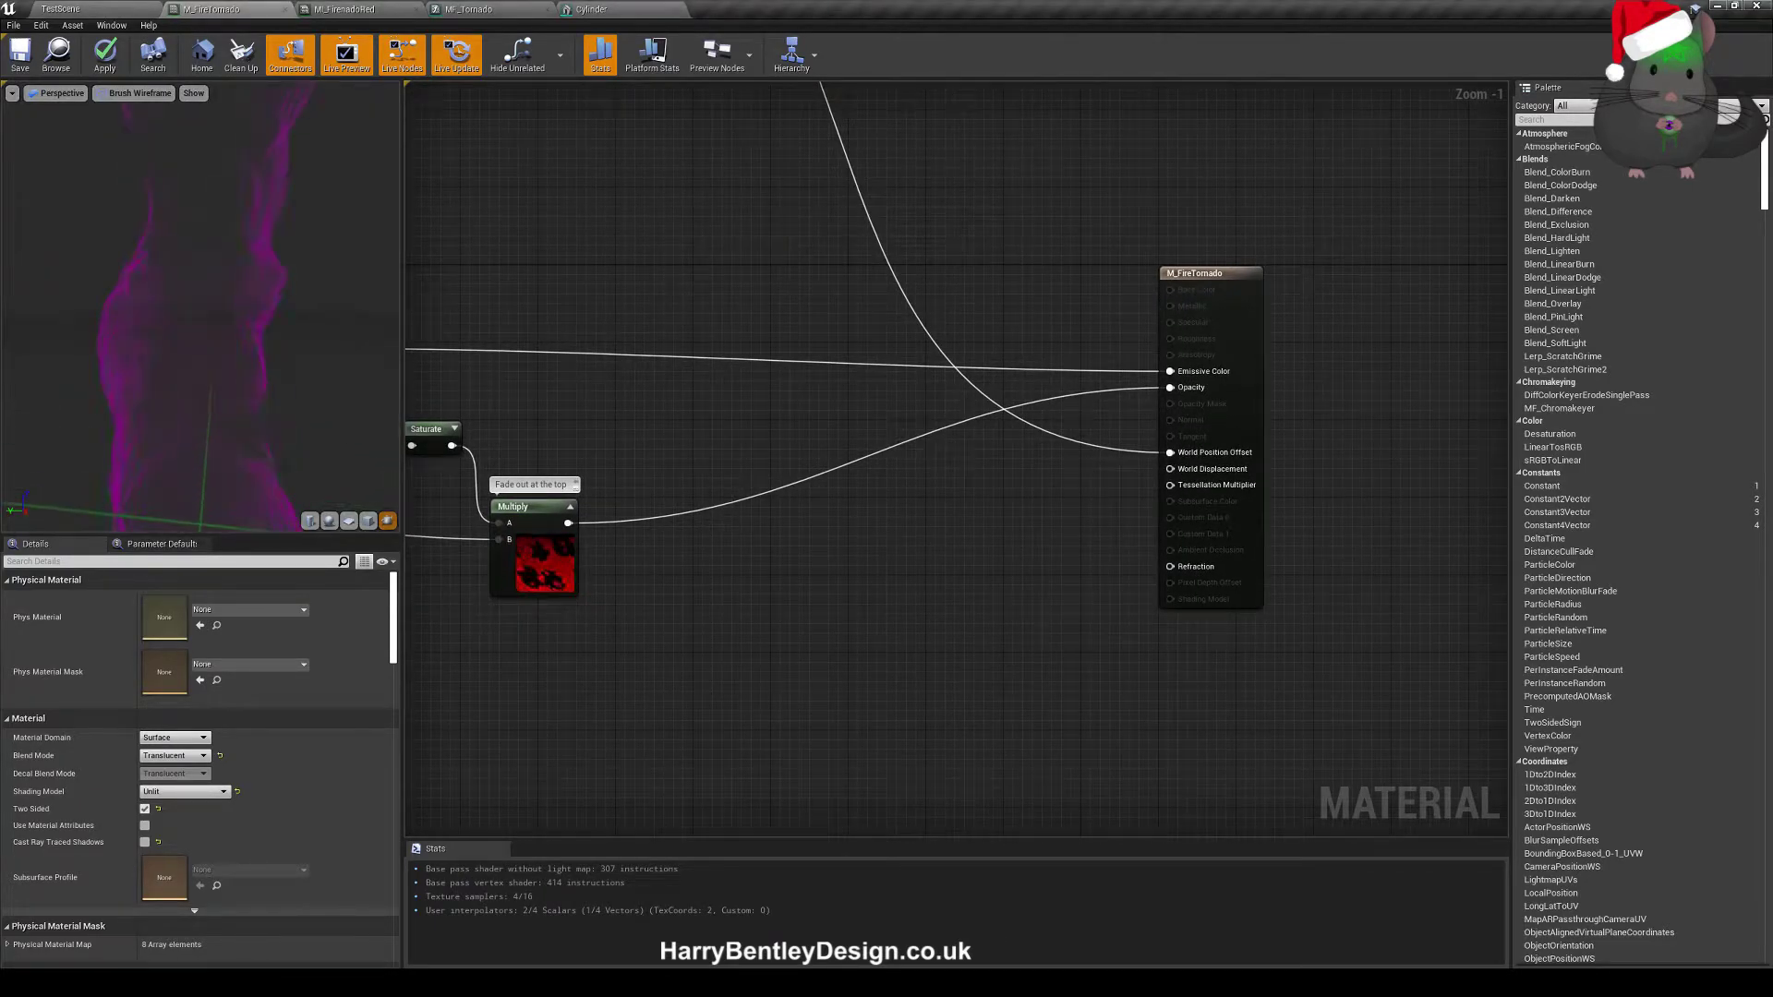
pyautogui.scroll(3, 201, 305)
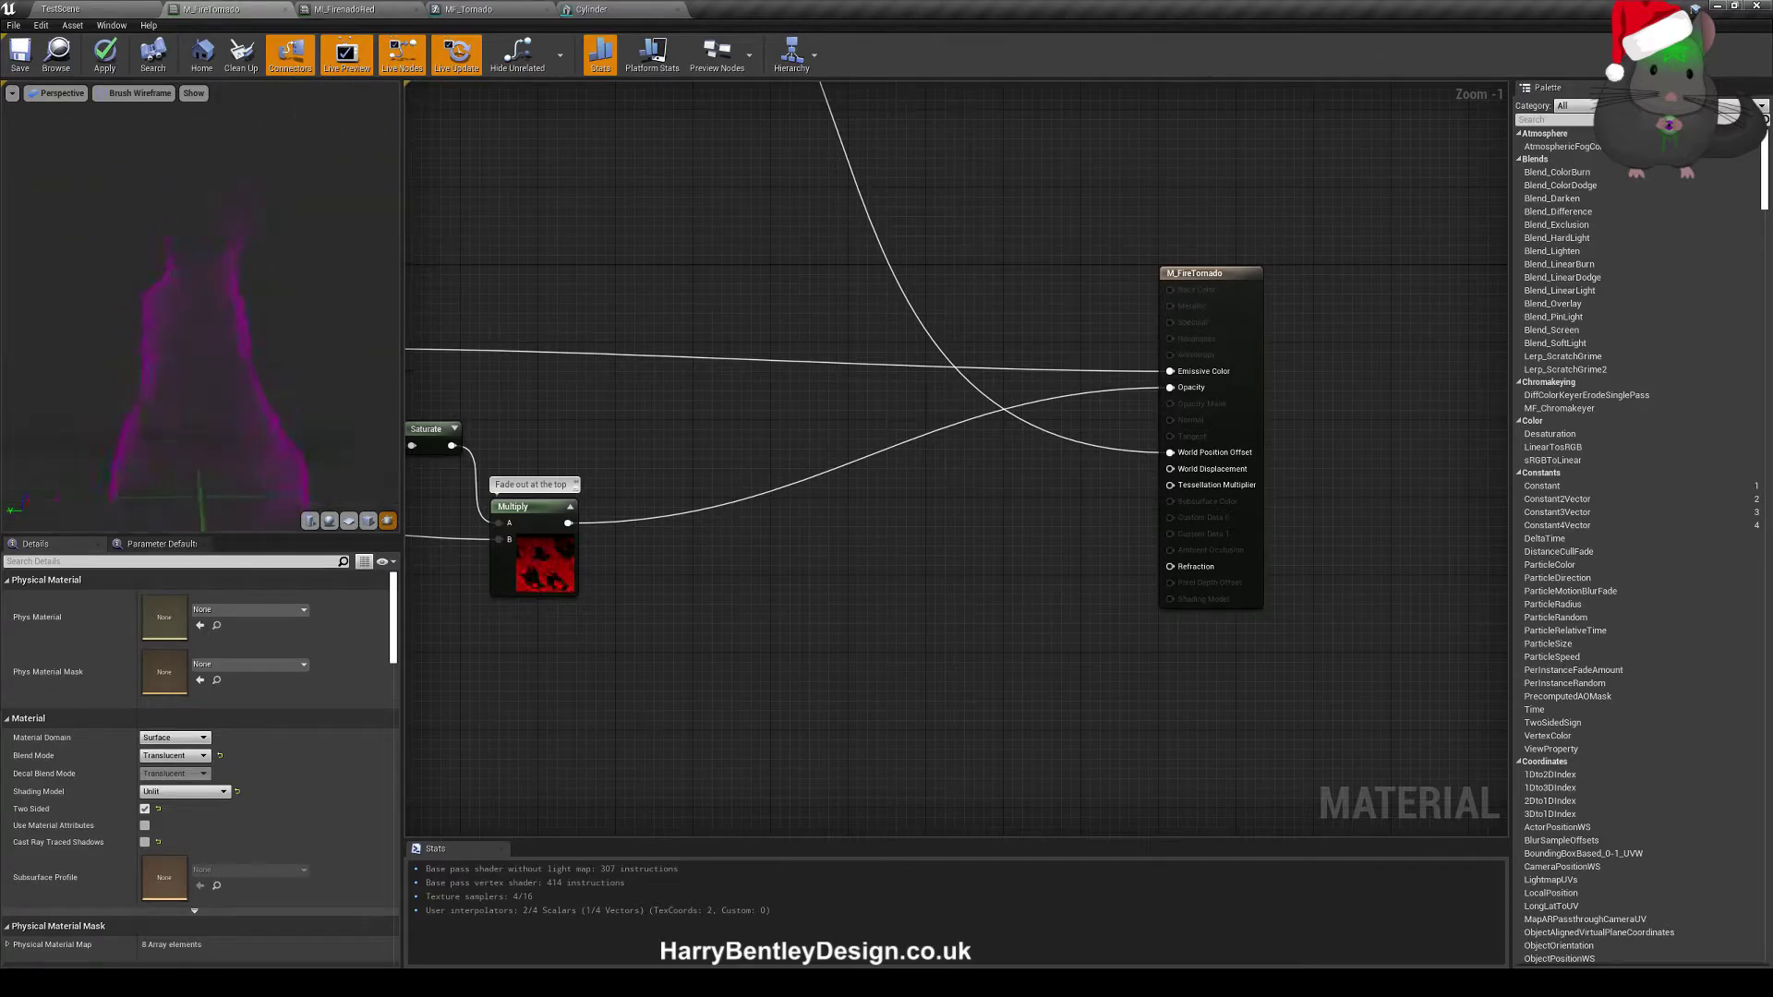
# - Check the Cylinder mesh's geometry again, and review the Tessellation settings in M_FireTornado's material details
pyautogui.click(627, 9)
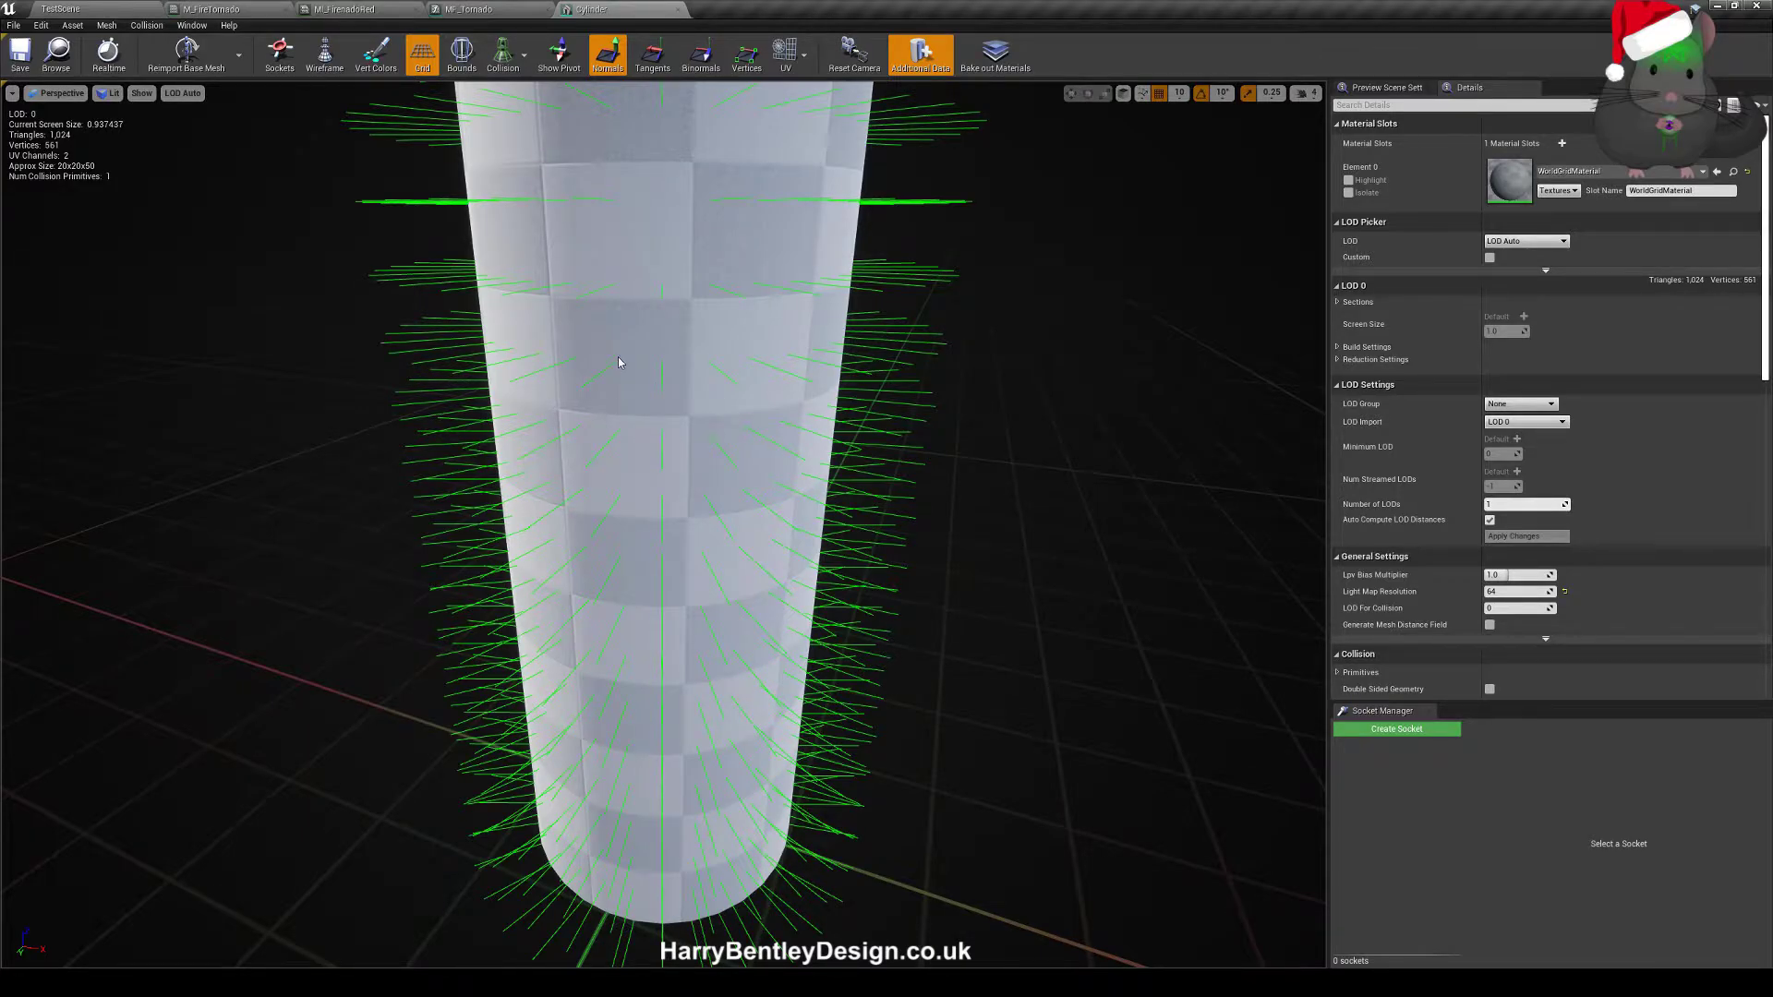
pyautogui.click(211, 9)
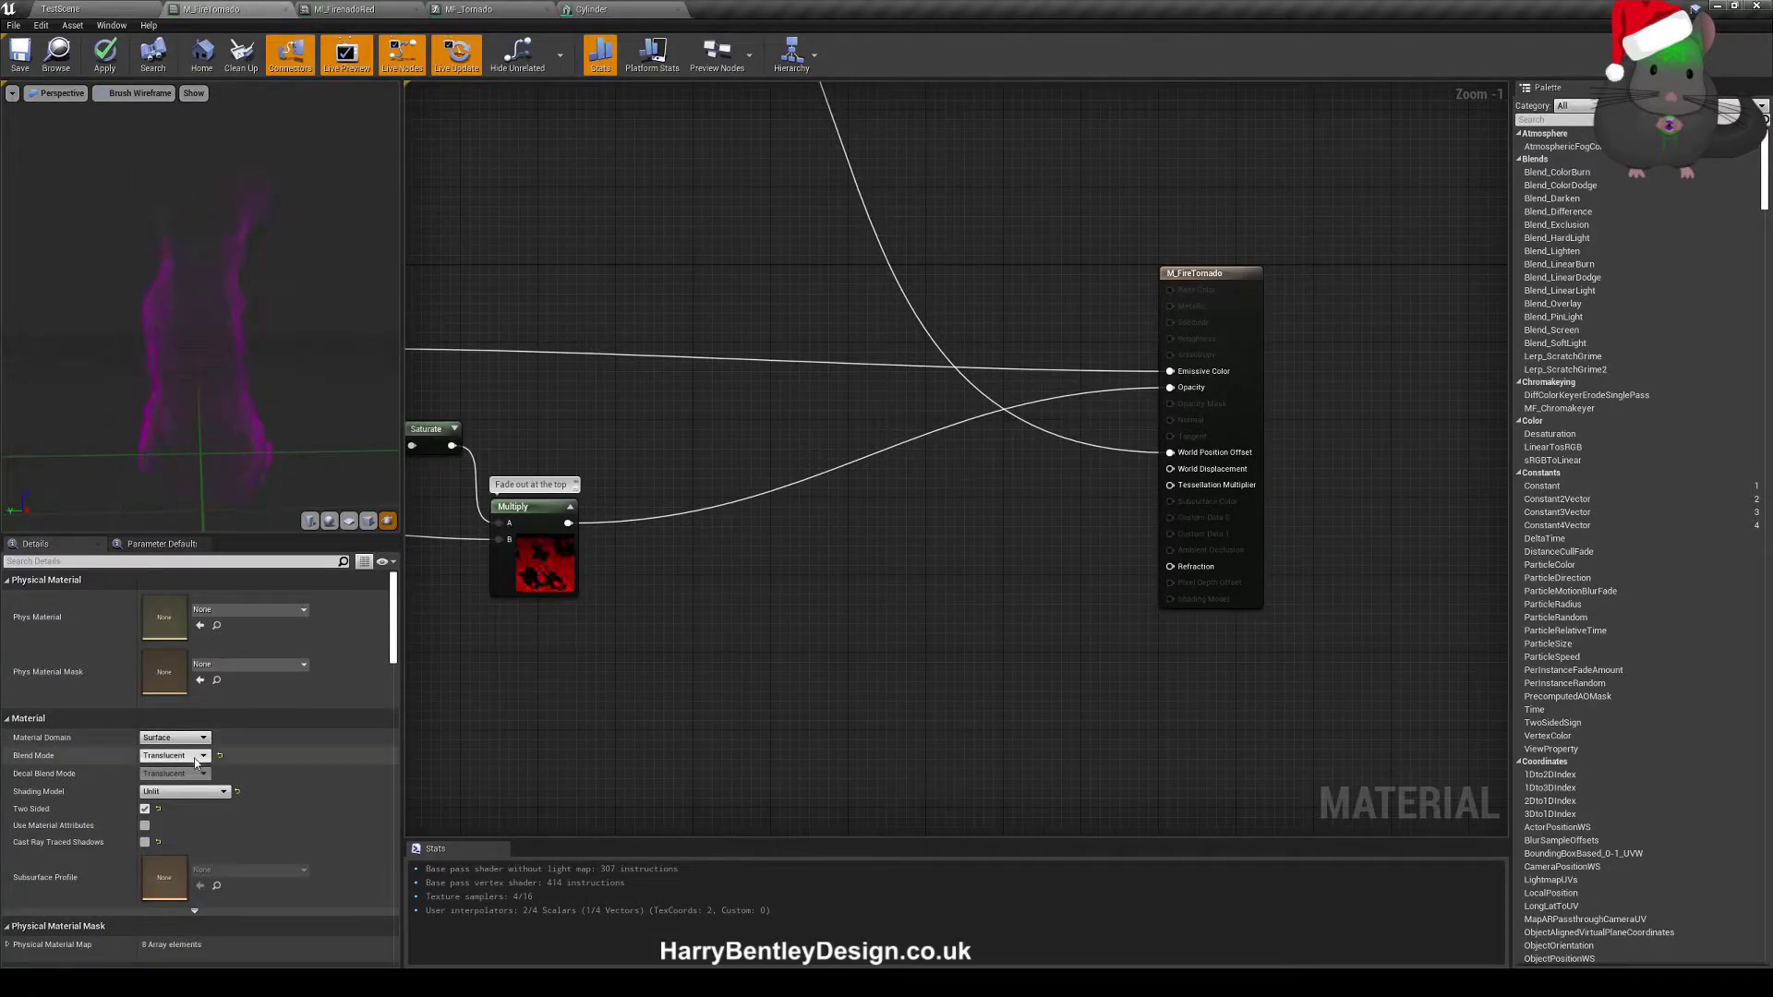
pyautogui.scroll(-15, 195, 759)
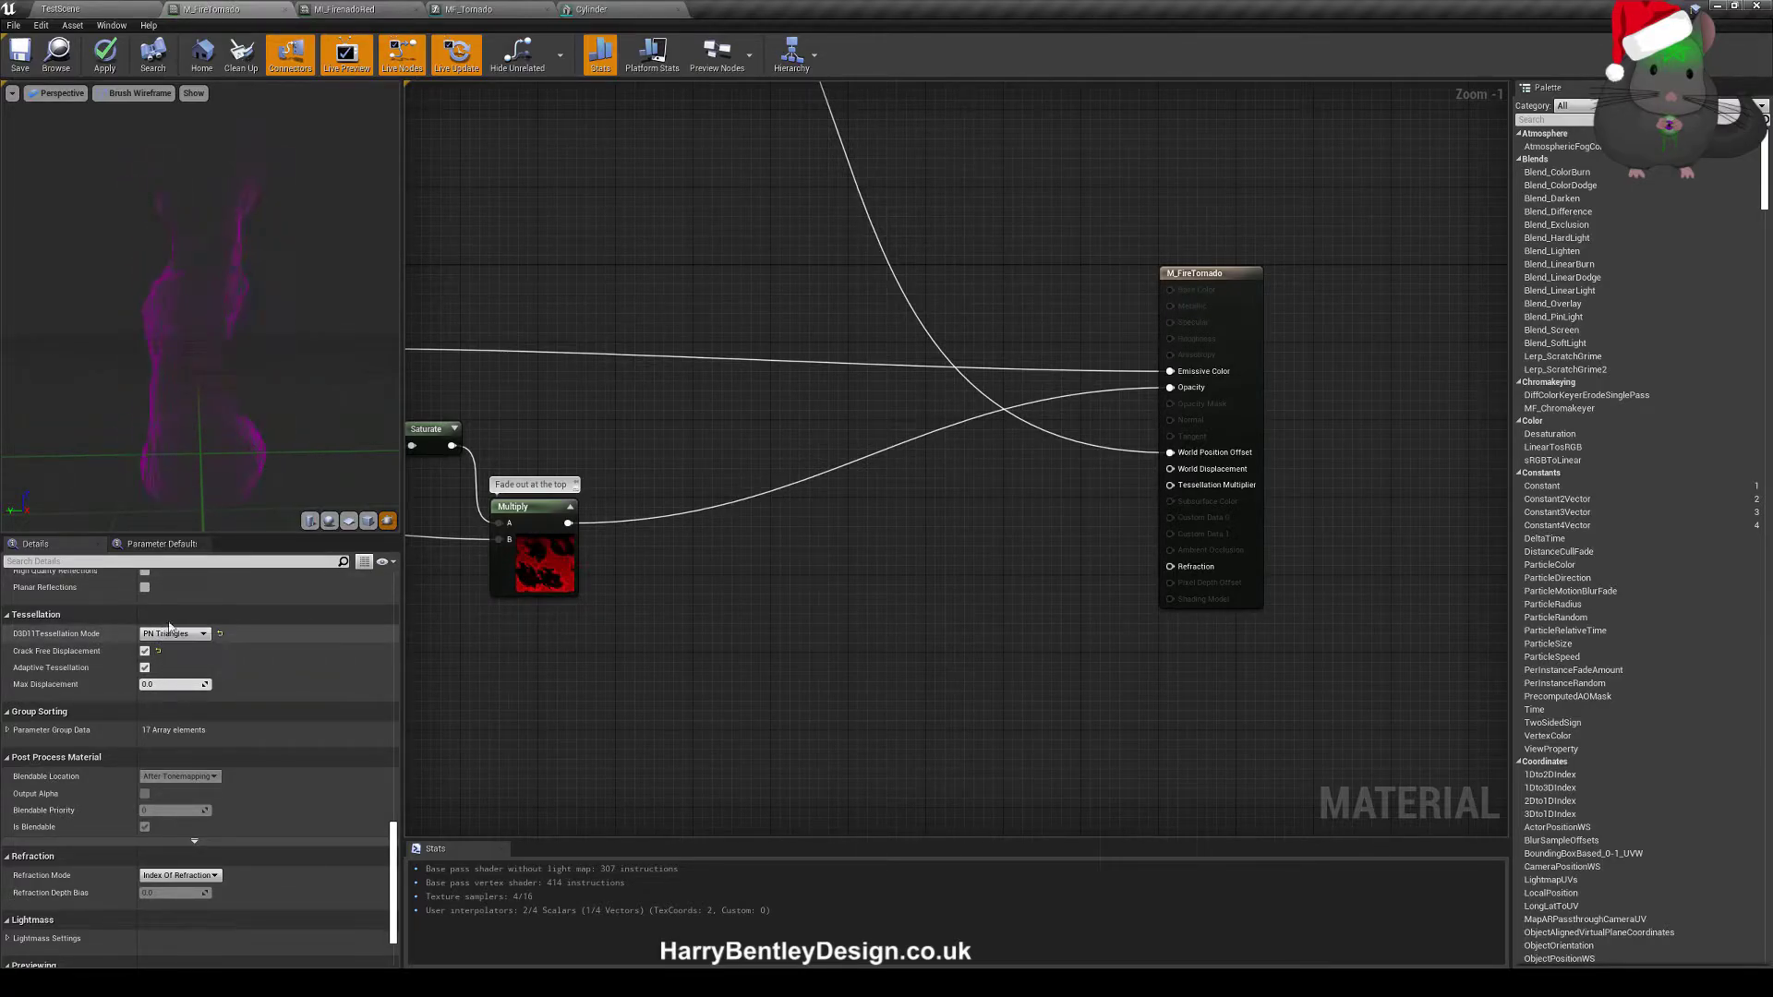
# - Trace the Dynamically Warp Mesh group's output across the graph to the World Position Offset input
pyautogui.moveTo(544, 225); pyautogui.dragTo(886, 831, button='right')
pyautogui.moveTo(661, 557); pyautogui.dragTo(992, 554, button='right')
pyautogui.moveTo(411, 452); pyautogui.dragTo(675, 452, button='right')
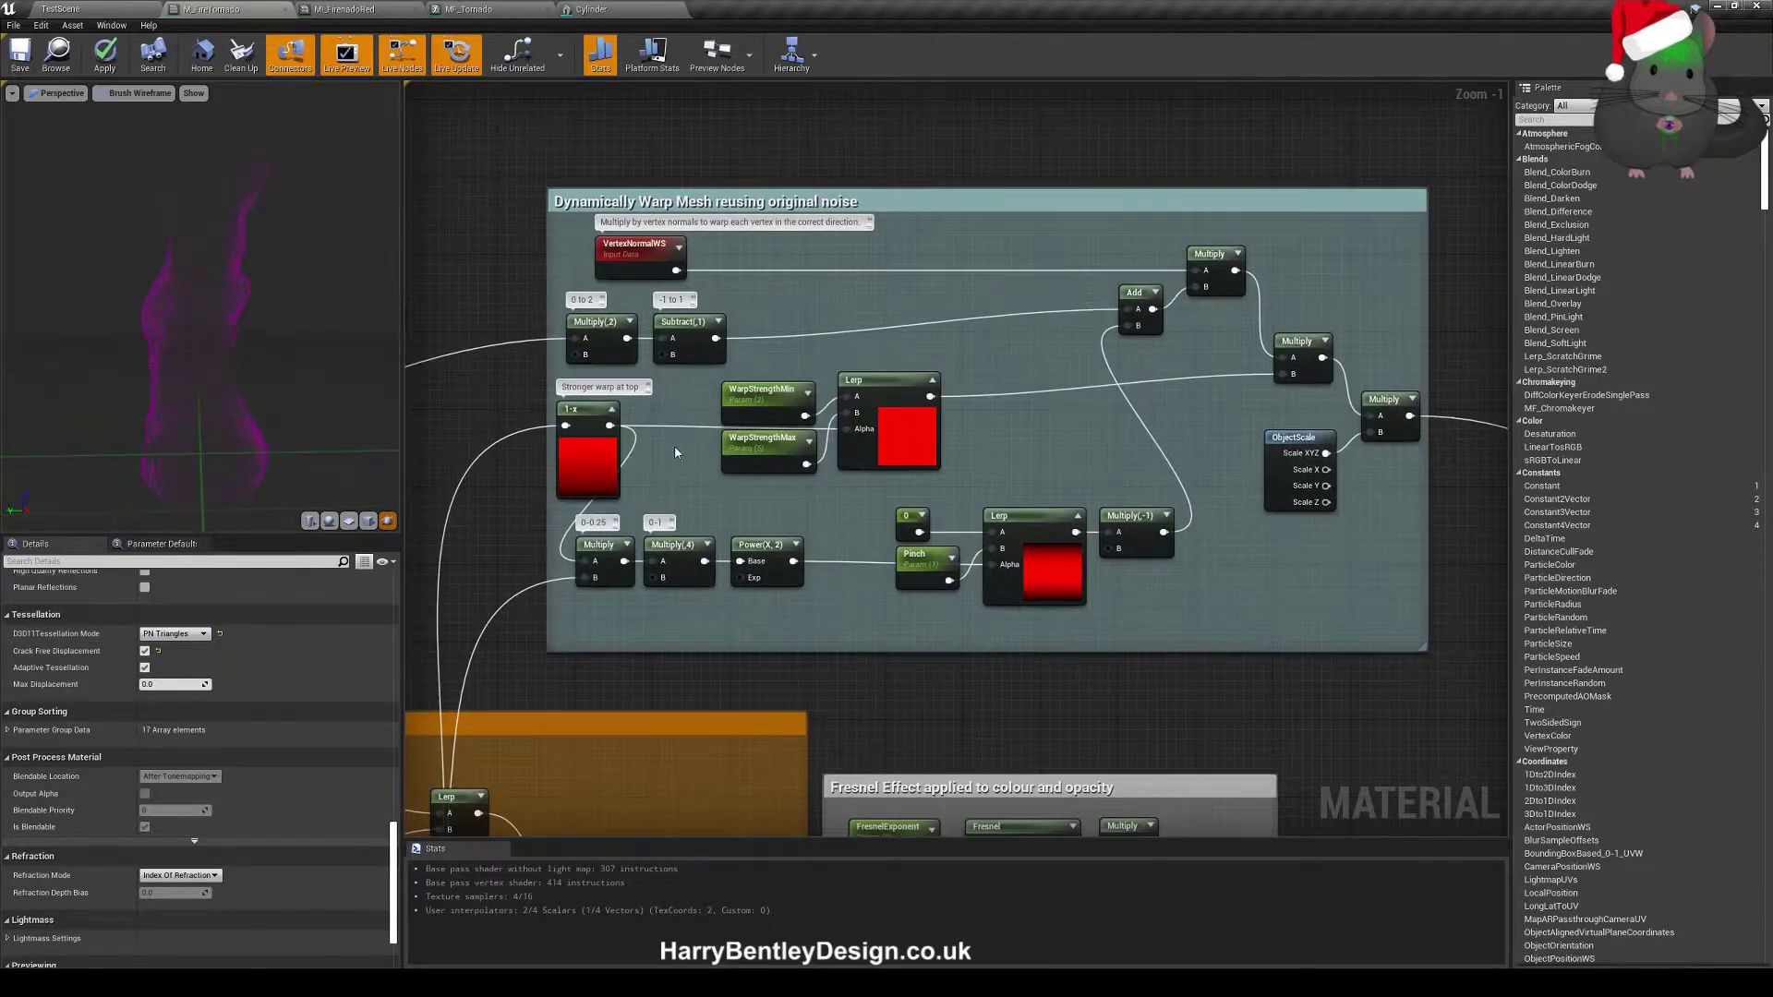
pyautogui.scroll(-3, 847, 369)
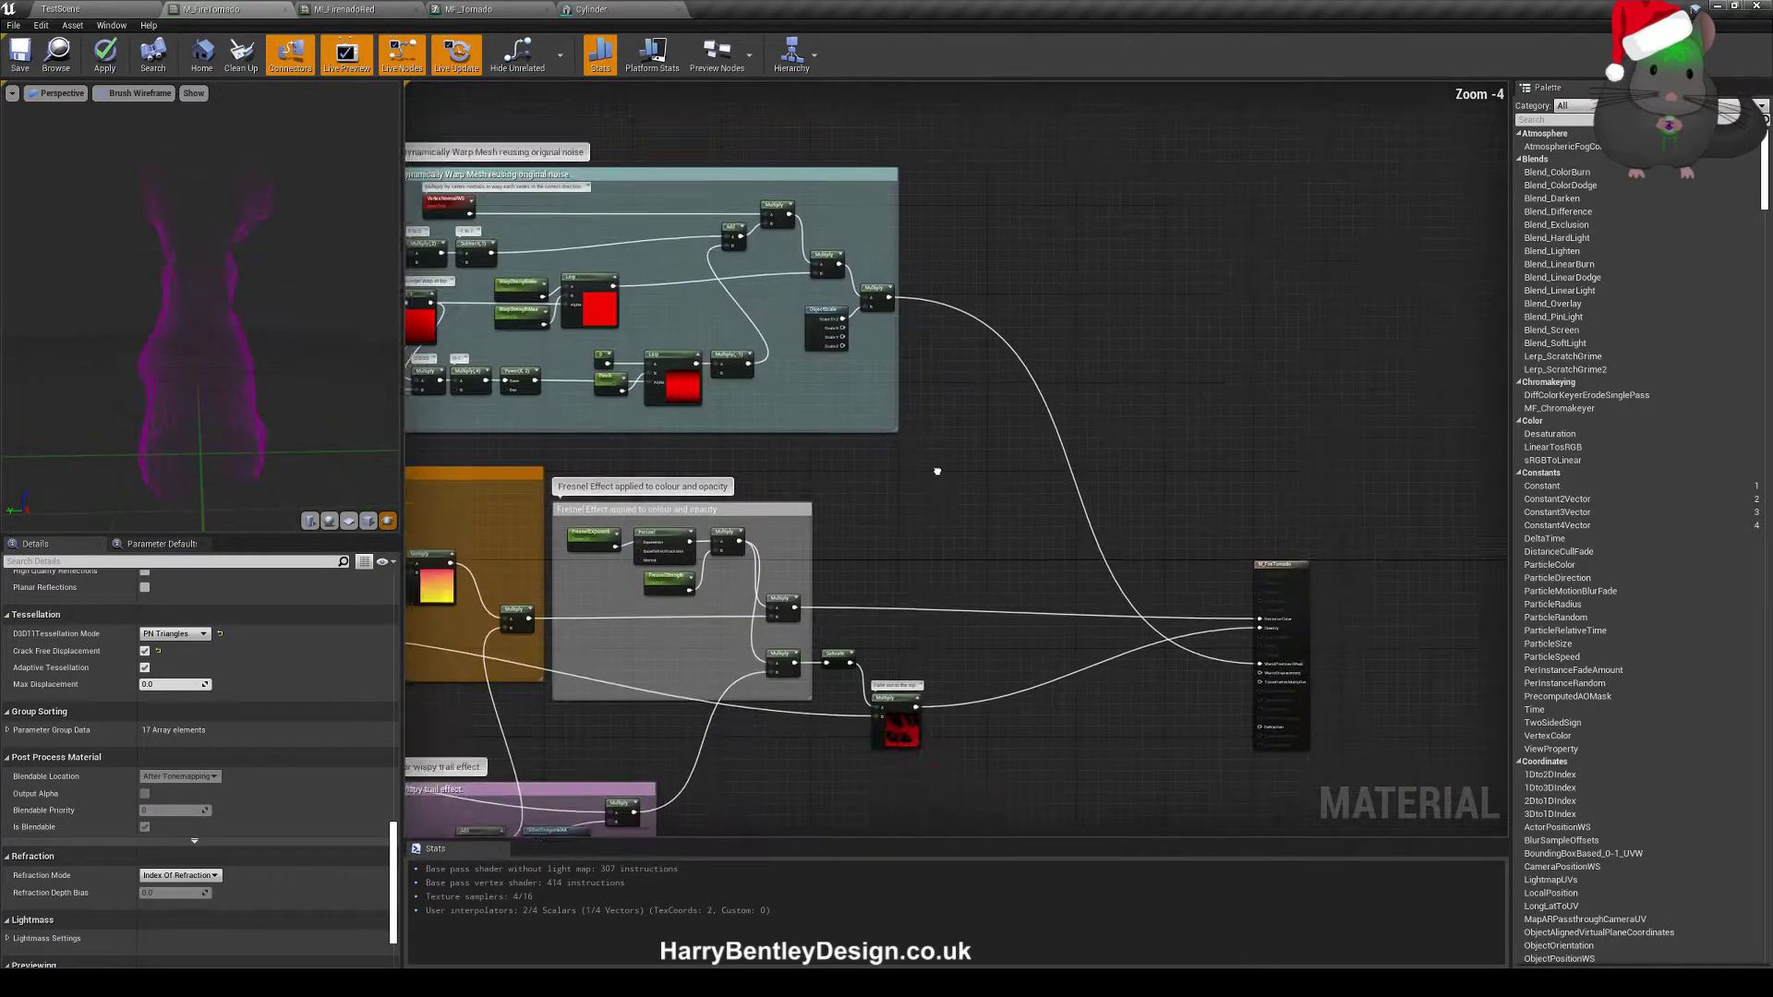
pyautogui.moveTo(902, 524); pyautogui.dragTo(693, 514, button='right')
pyautogui.scroll(3, 941, 587)
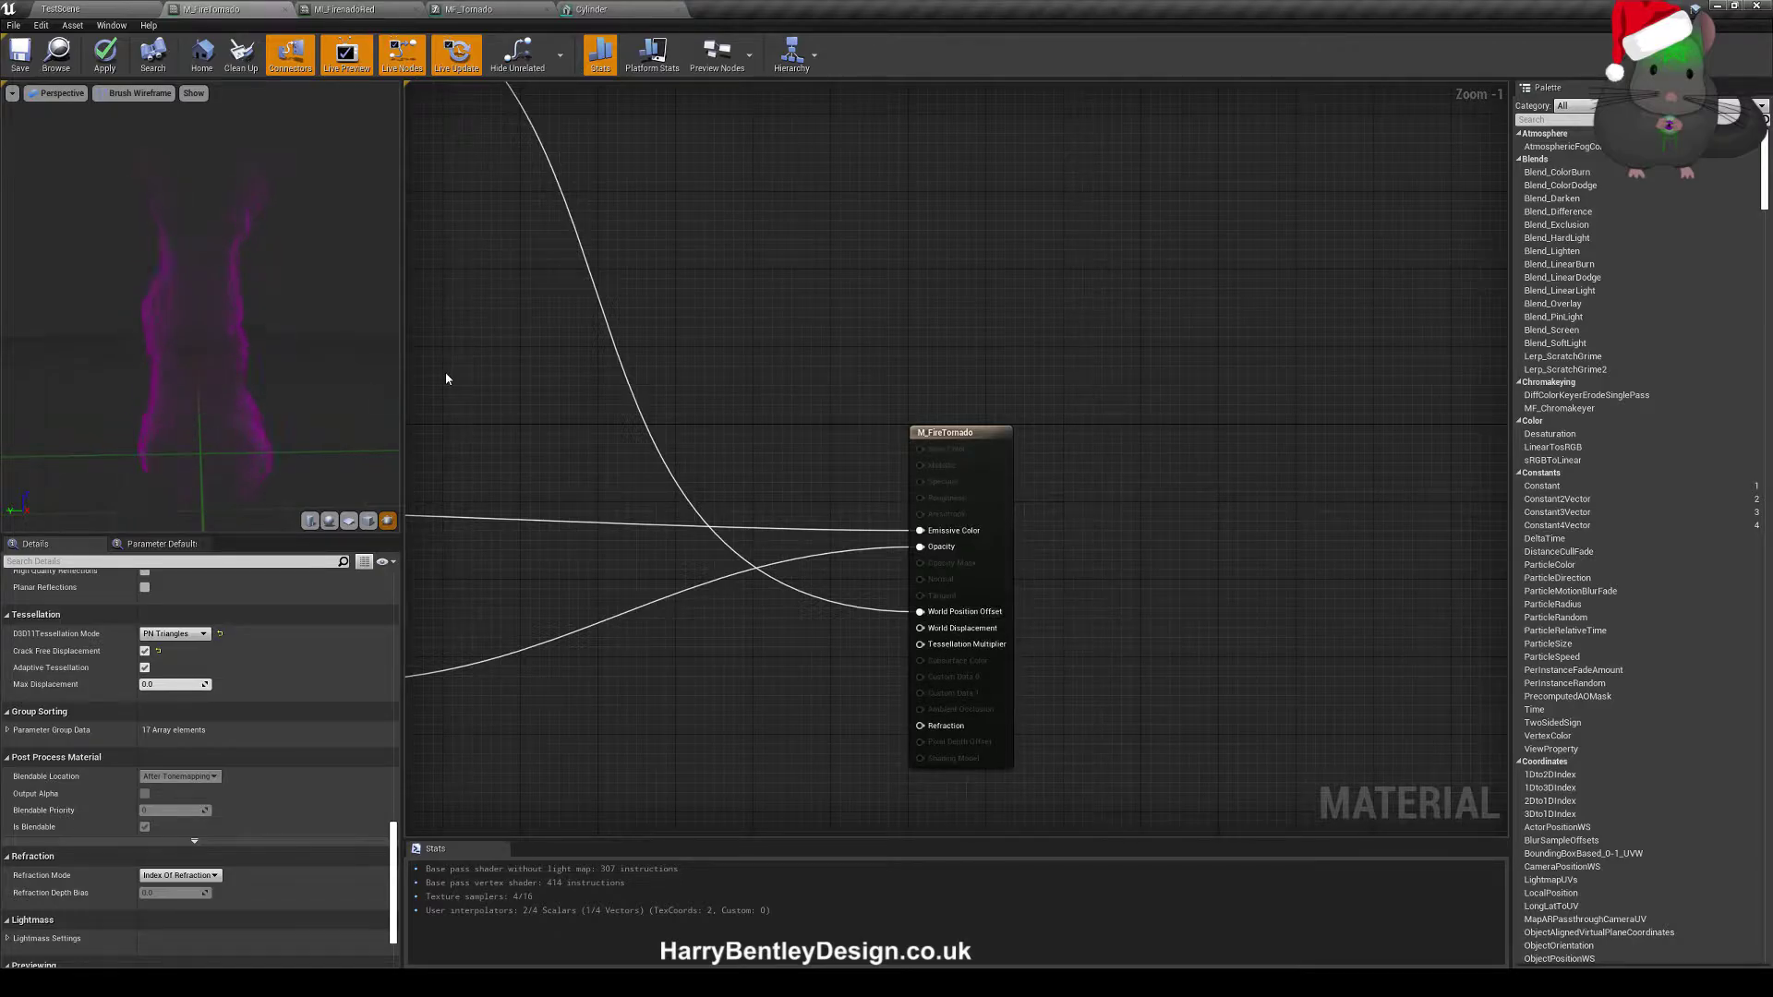
# - Review the whole M_FireTornado graph, from the spinning texture coordinates through to the colour, Fresnel and warp groups
pyautogui.moveTo(494, 374); pyautogui.dragTo(1052, 437, button='right')
pyautogui.scroll(-3, 808, 365)
pyautogui.scroll(-2, 1219, 416)
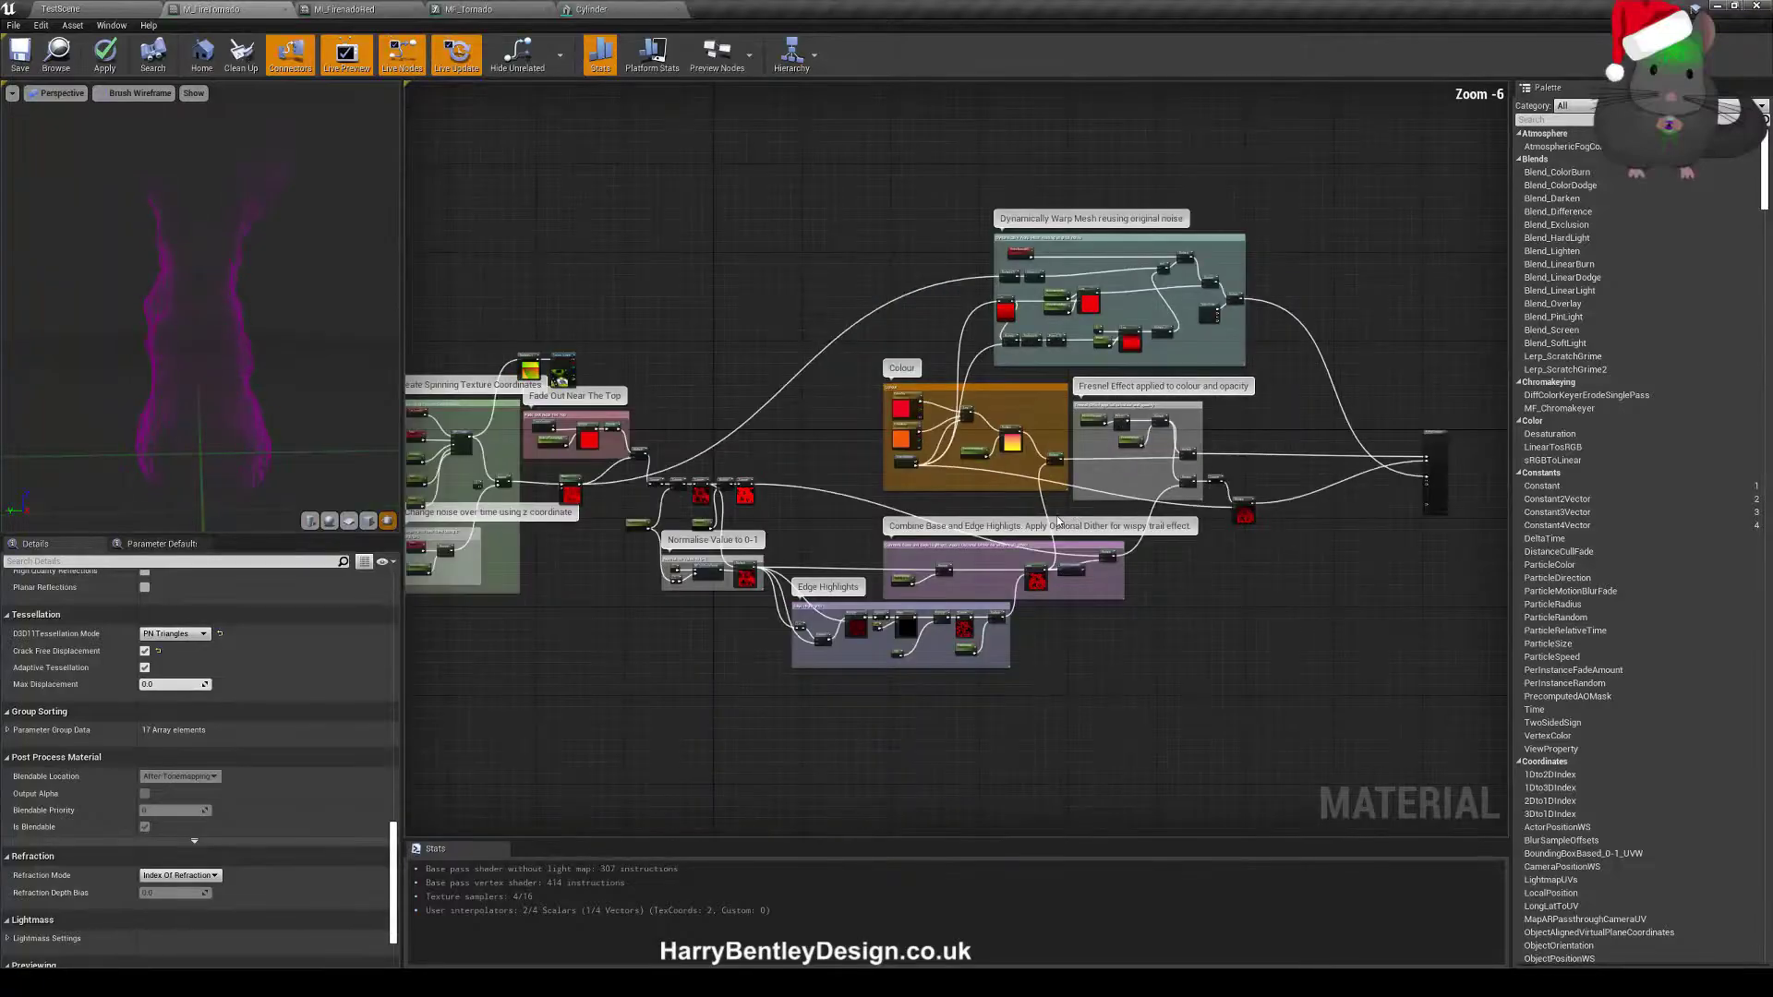
pyautogui.moveTo(735, 571); pyautogui.dragTo(825, 552, button='right')
pyautogui.moveTo(895, 421); pyautogui.dragTo(840, 410, button='right')
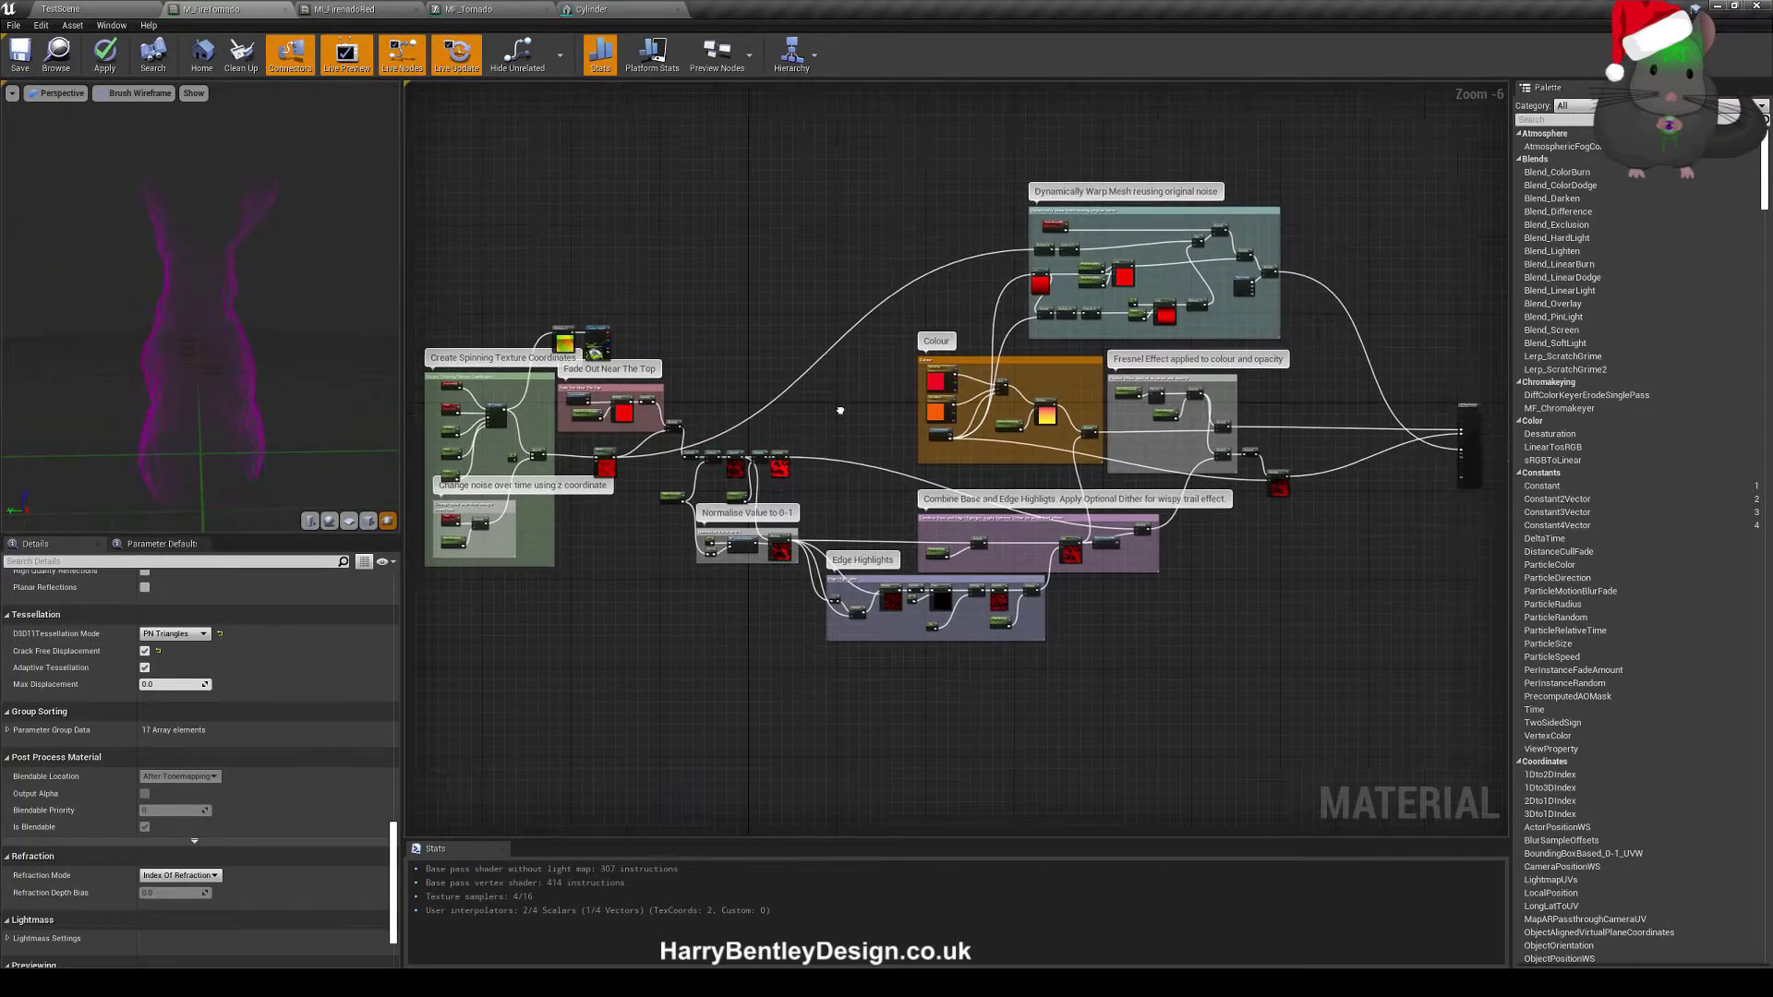
pyautogui.scroll(2, 545, 461)
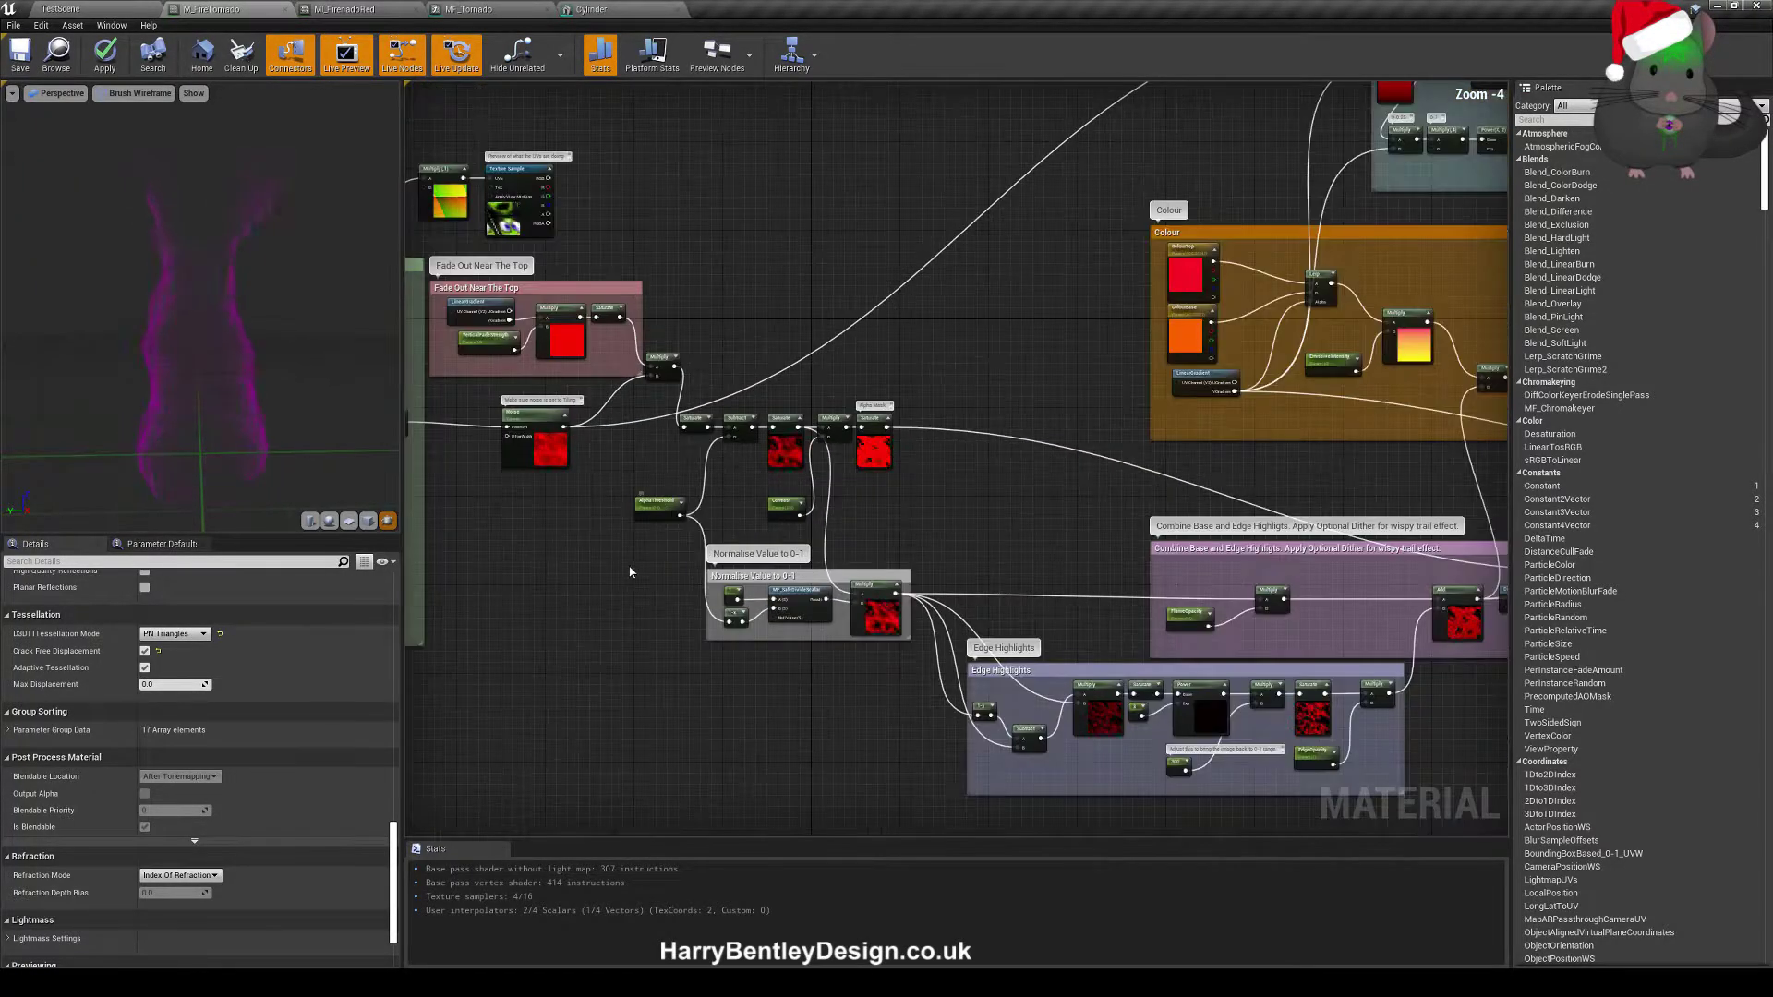
pyautogui.scroll(-2, 647, 543)
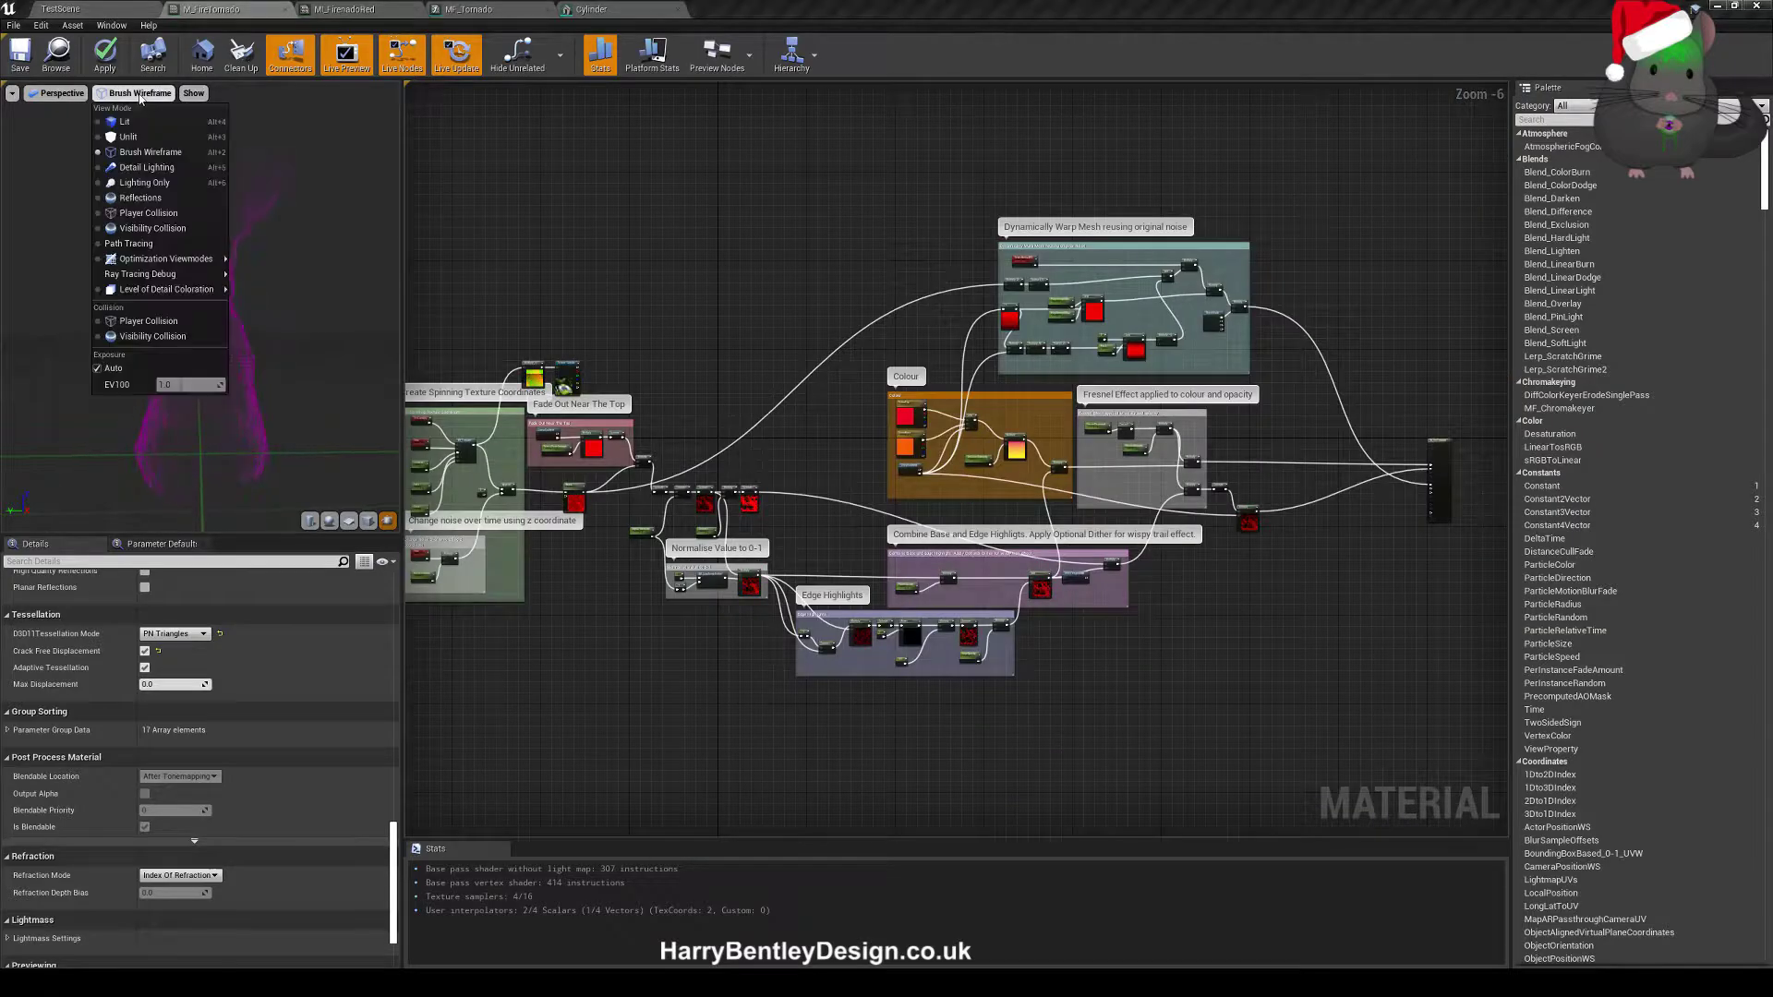
# - Return the material preview to Lit shading, save M_FireTornado and switch to the red fire tornado material instance
pyautogui.click(123, 121)
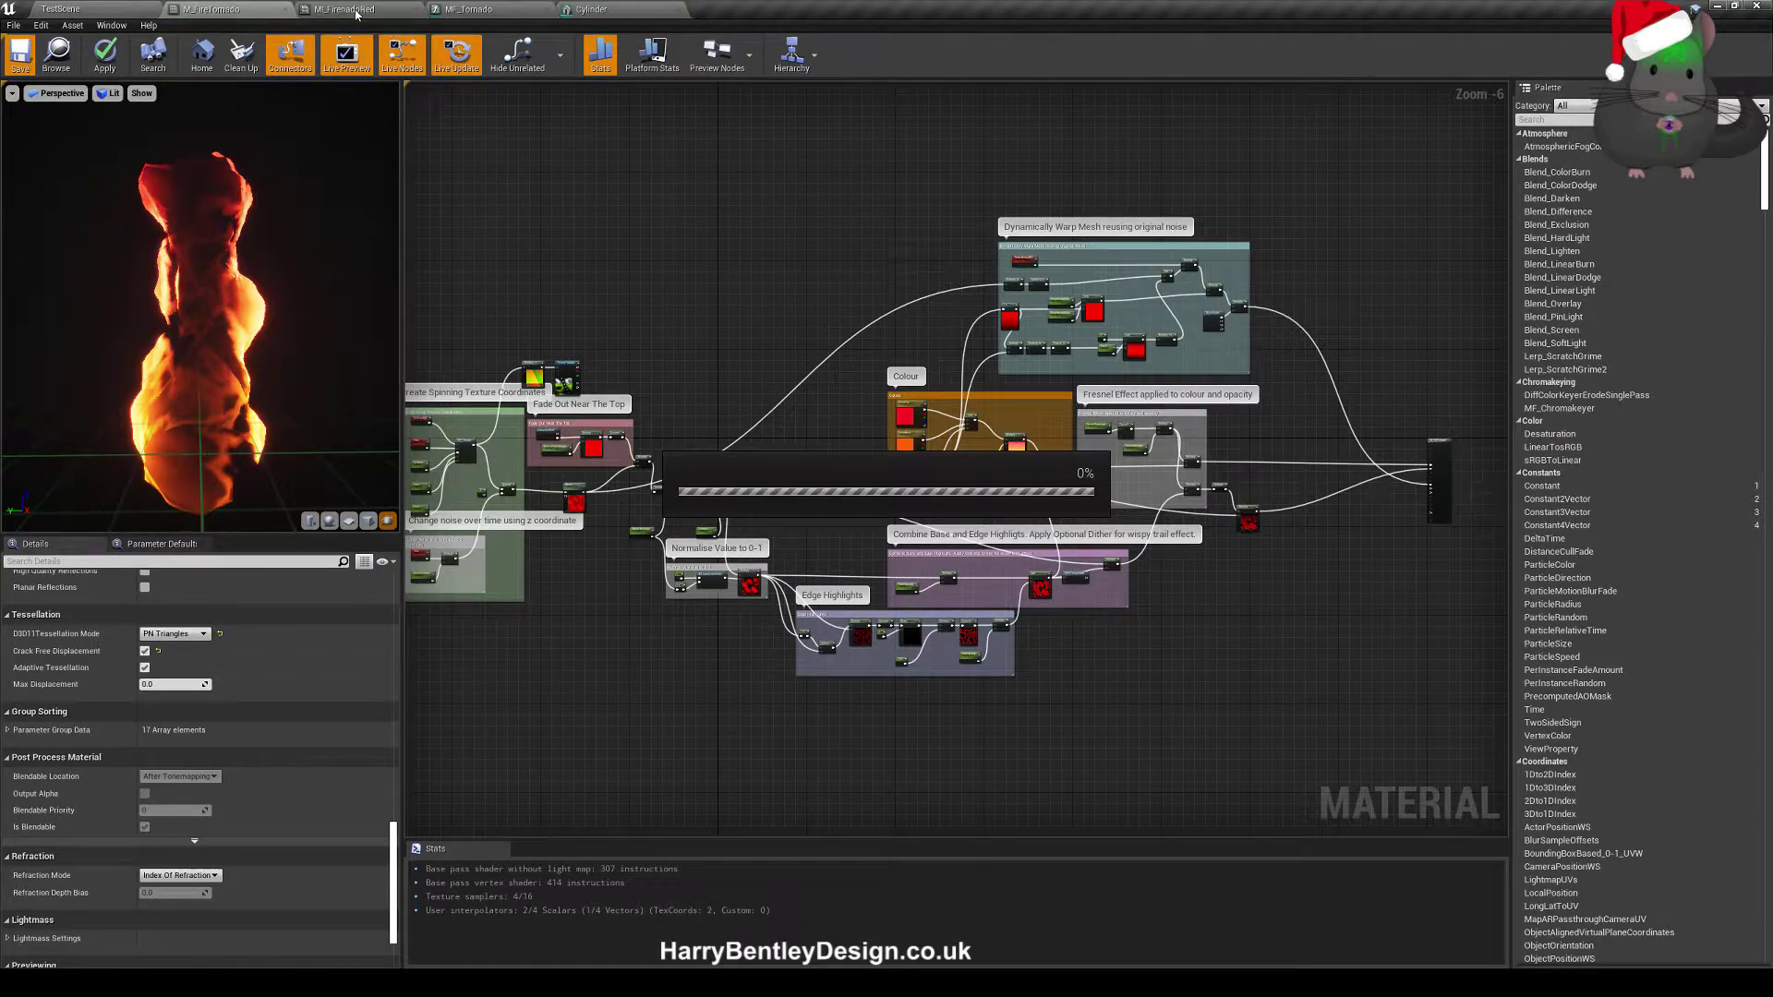
pyautogui.click(357, 13)
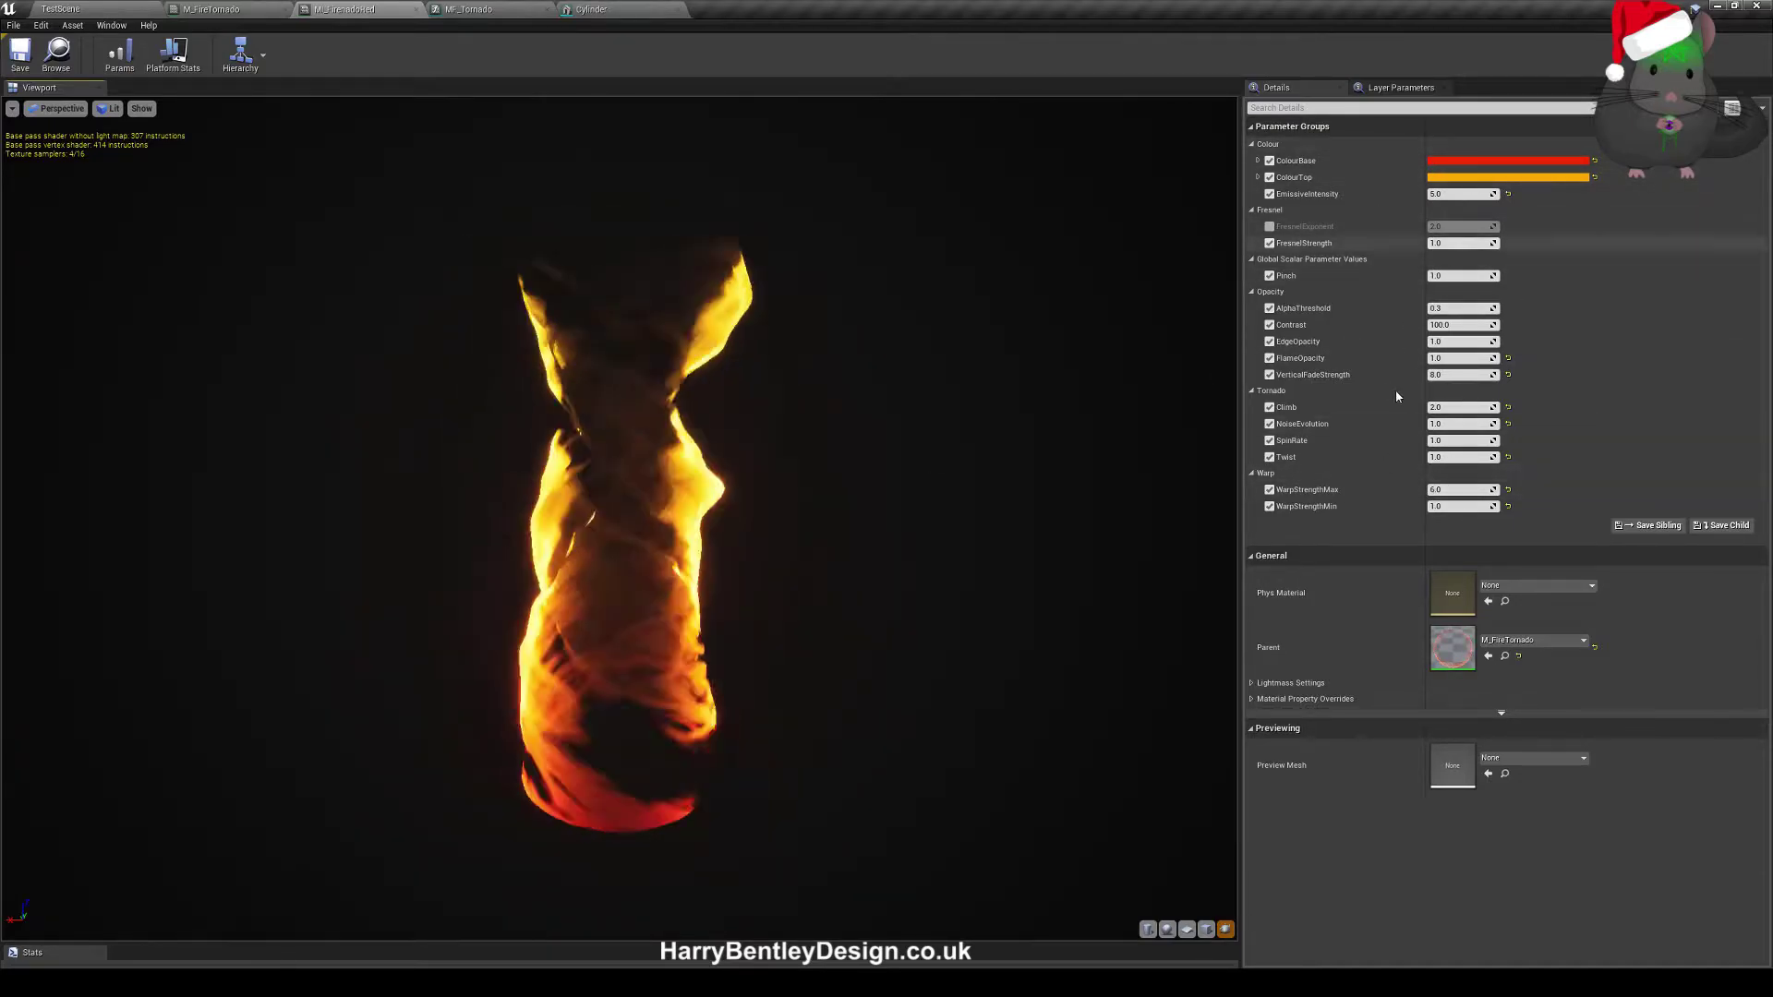
# - Set the instance's ColourBase to a saturated blue-violet with a hue of about 250
pyautogui.click(1498, 163)
pyautogui.moveTo(1261, 337); pyautogui.dragTo(1265, 202)
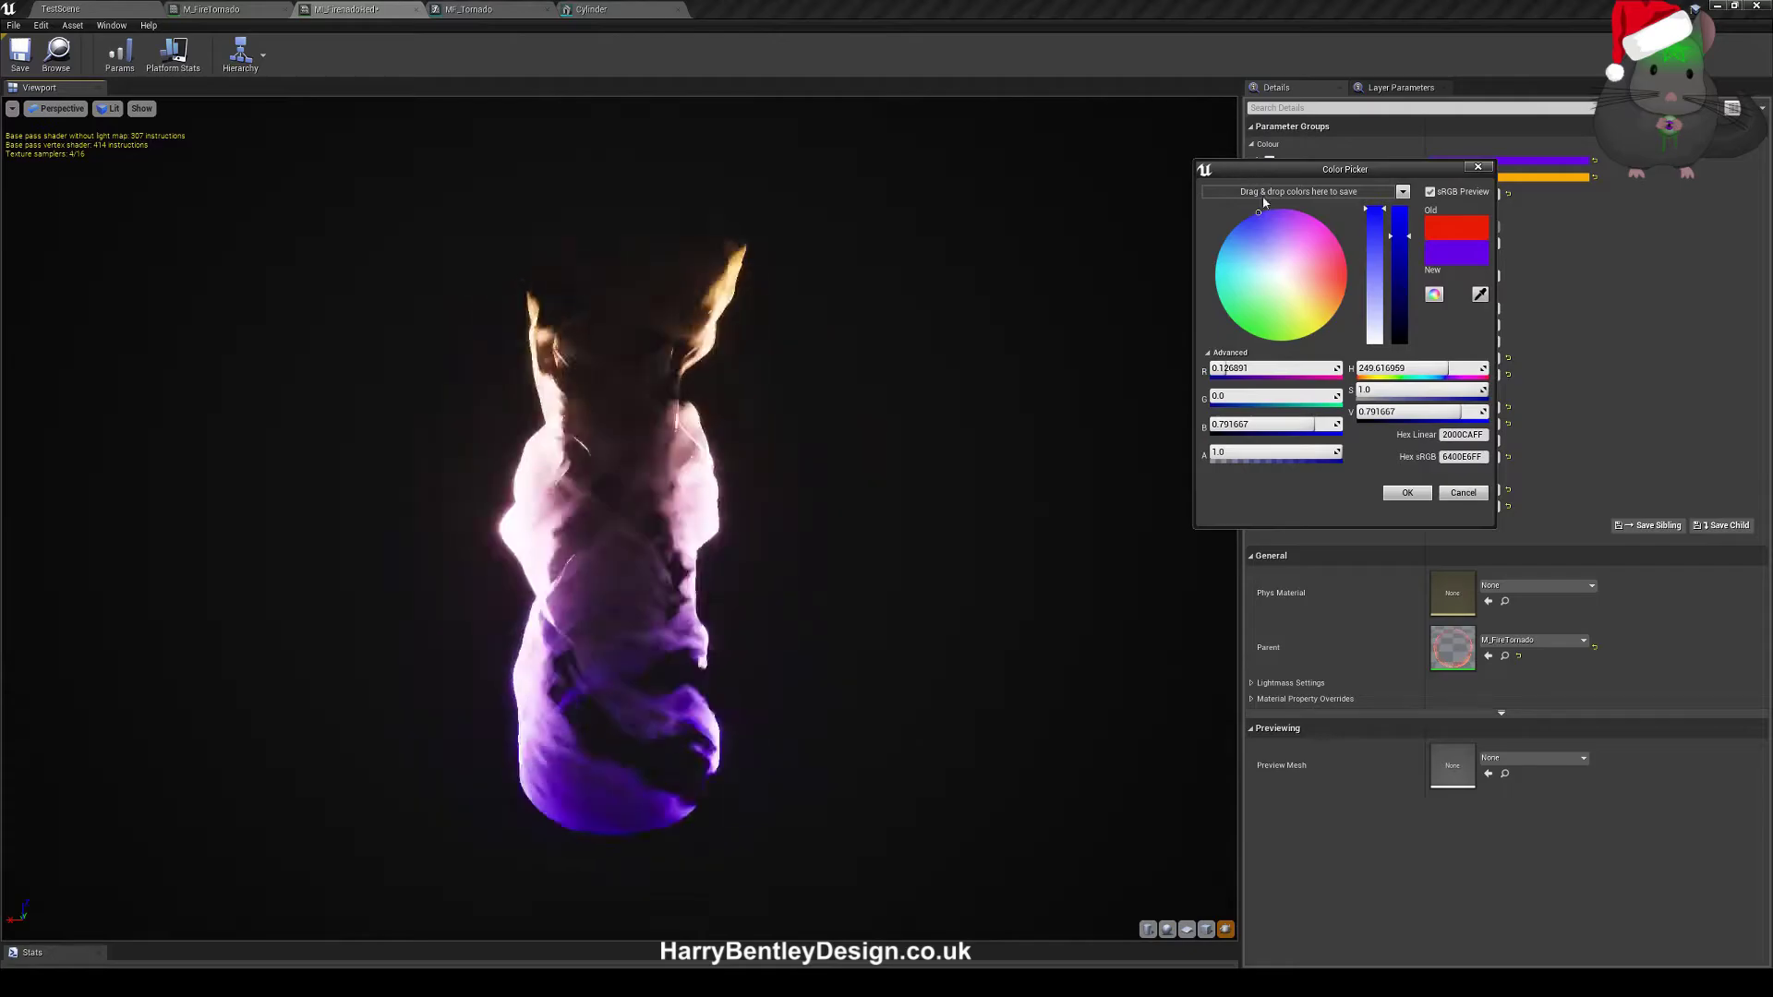
pyautogui.click(1407, 493)
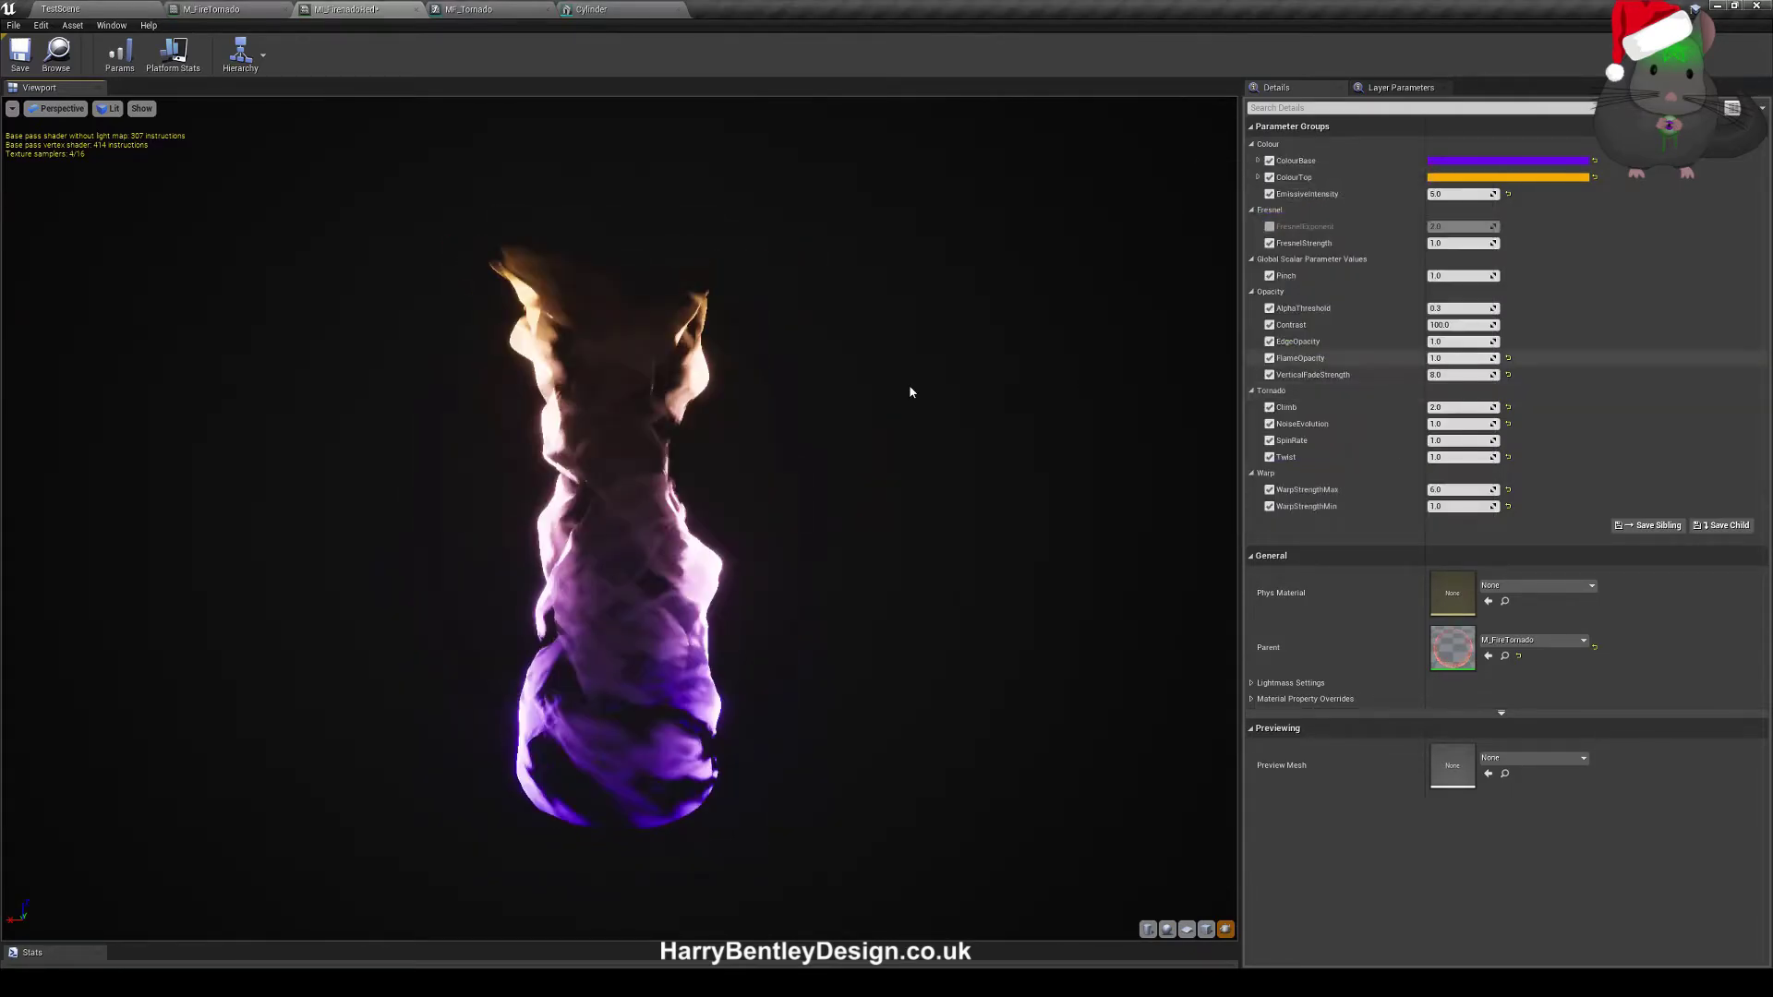
# - Set ColourBase to golden yellow (sRGB E6B100FF) and ColourTop to bright violet (sRGB AA00FFFF)
pyautogui.click(1486, 179)
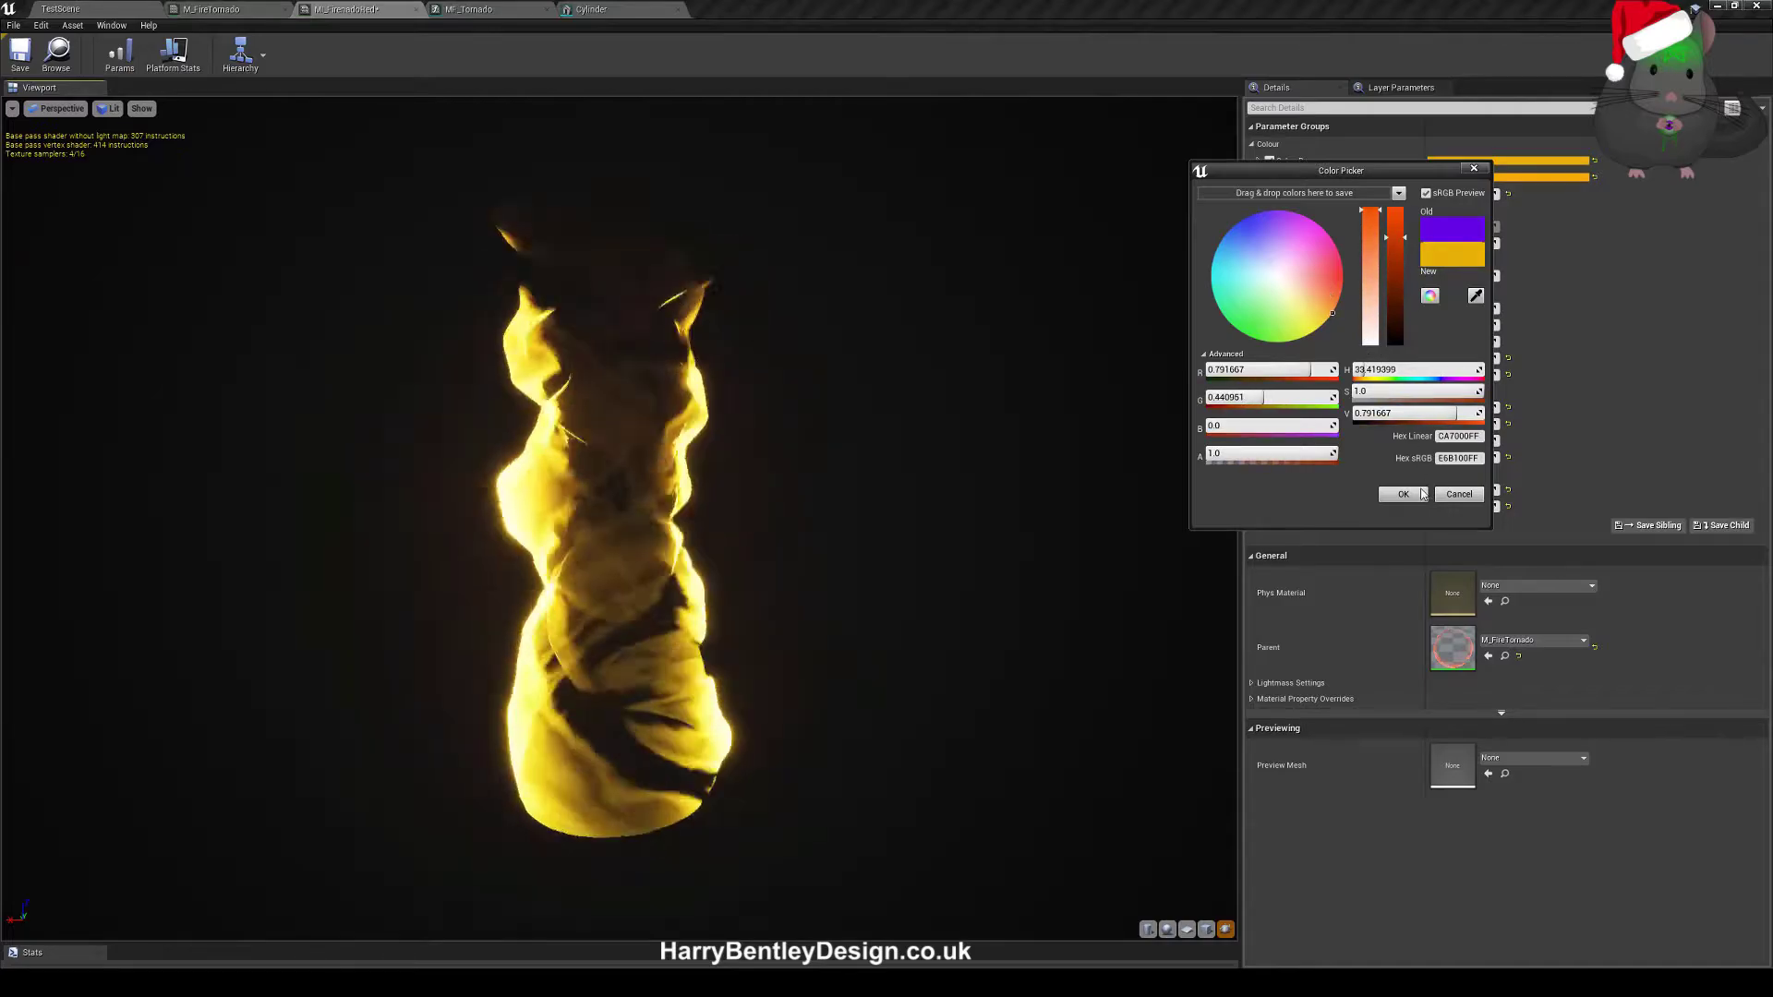
pyautogui.click(1403, 494)
pyautogui.click(1508, 160)
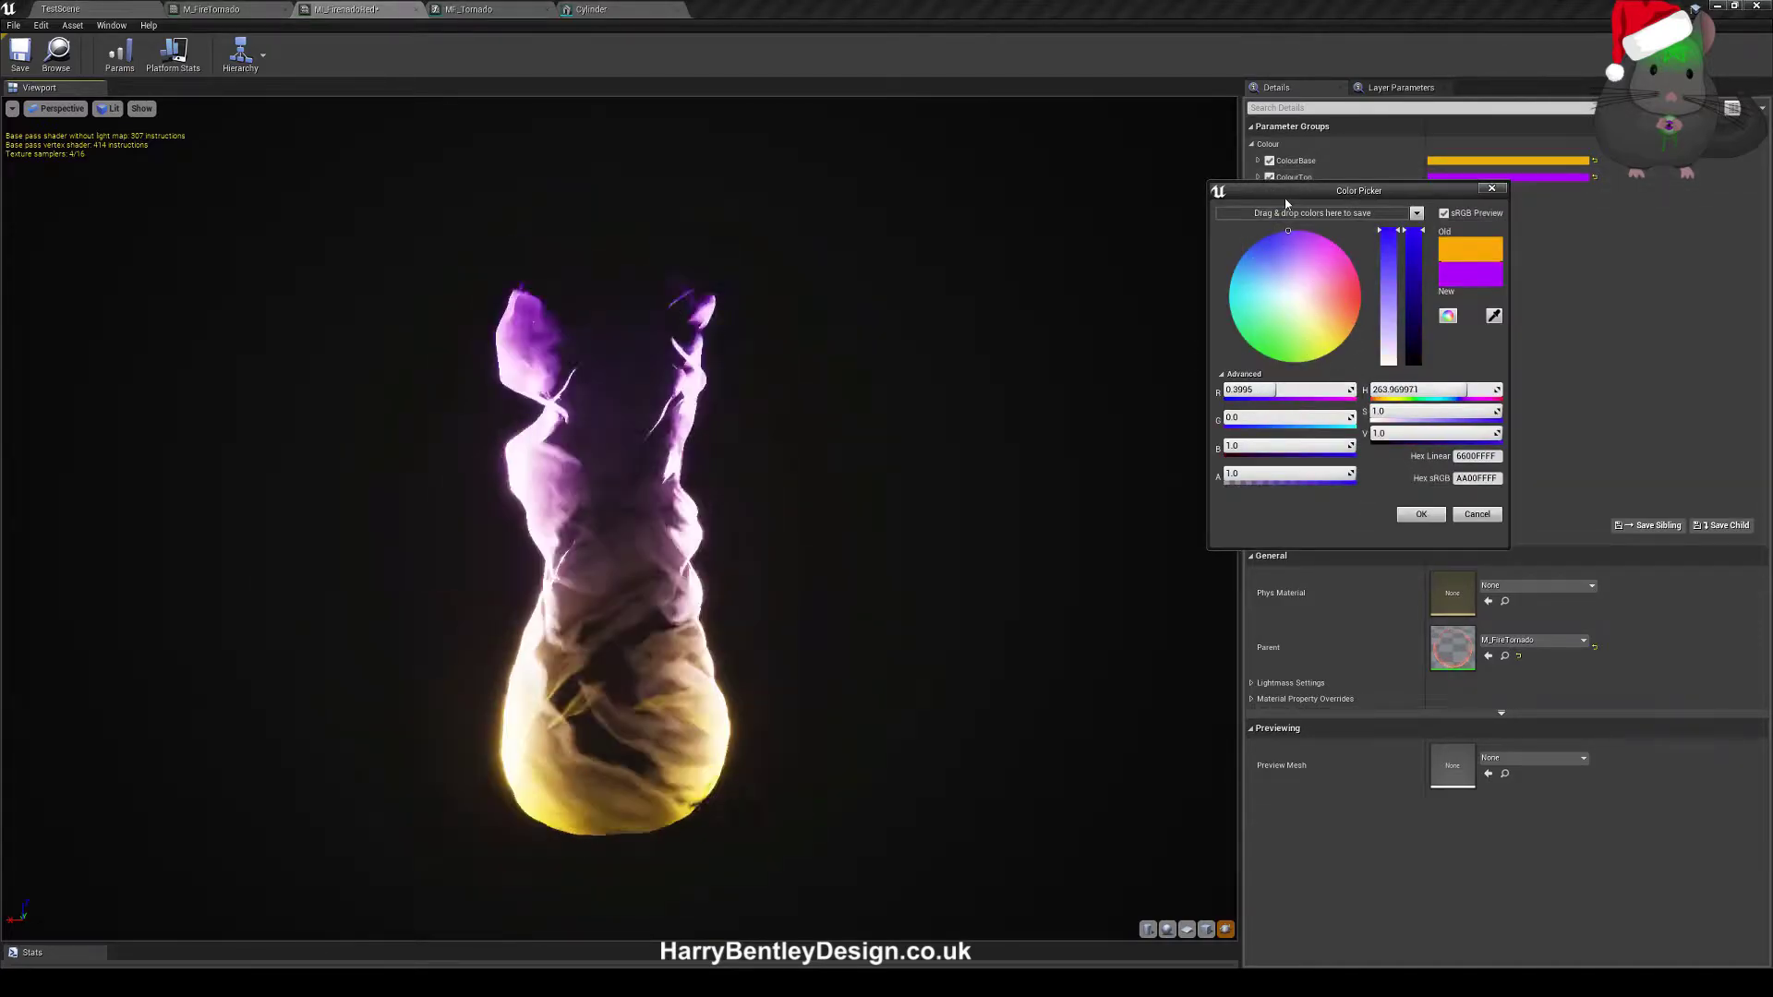
pyautogui.click(1476, 514)
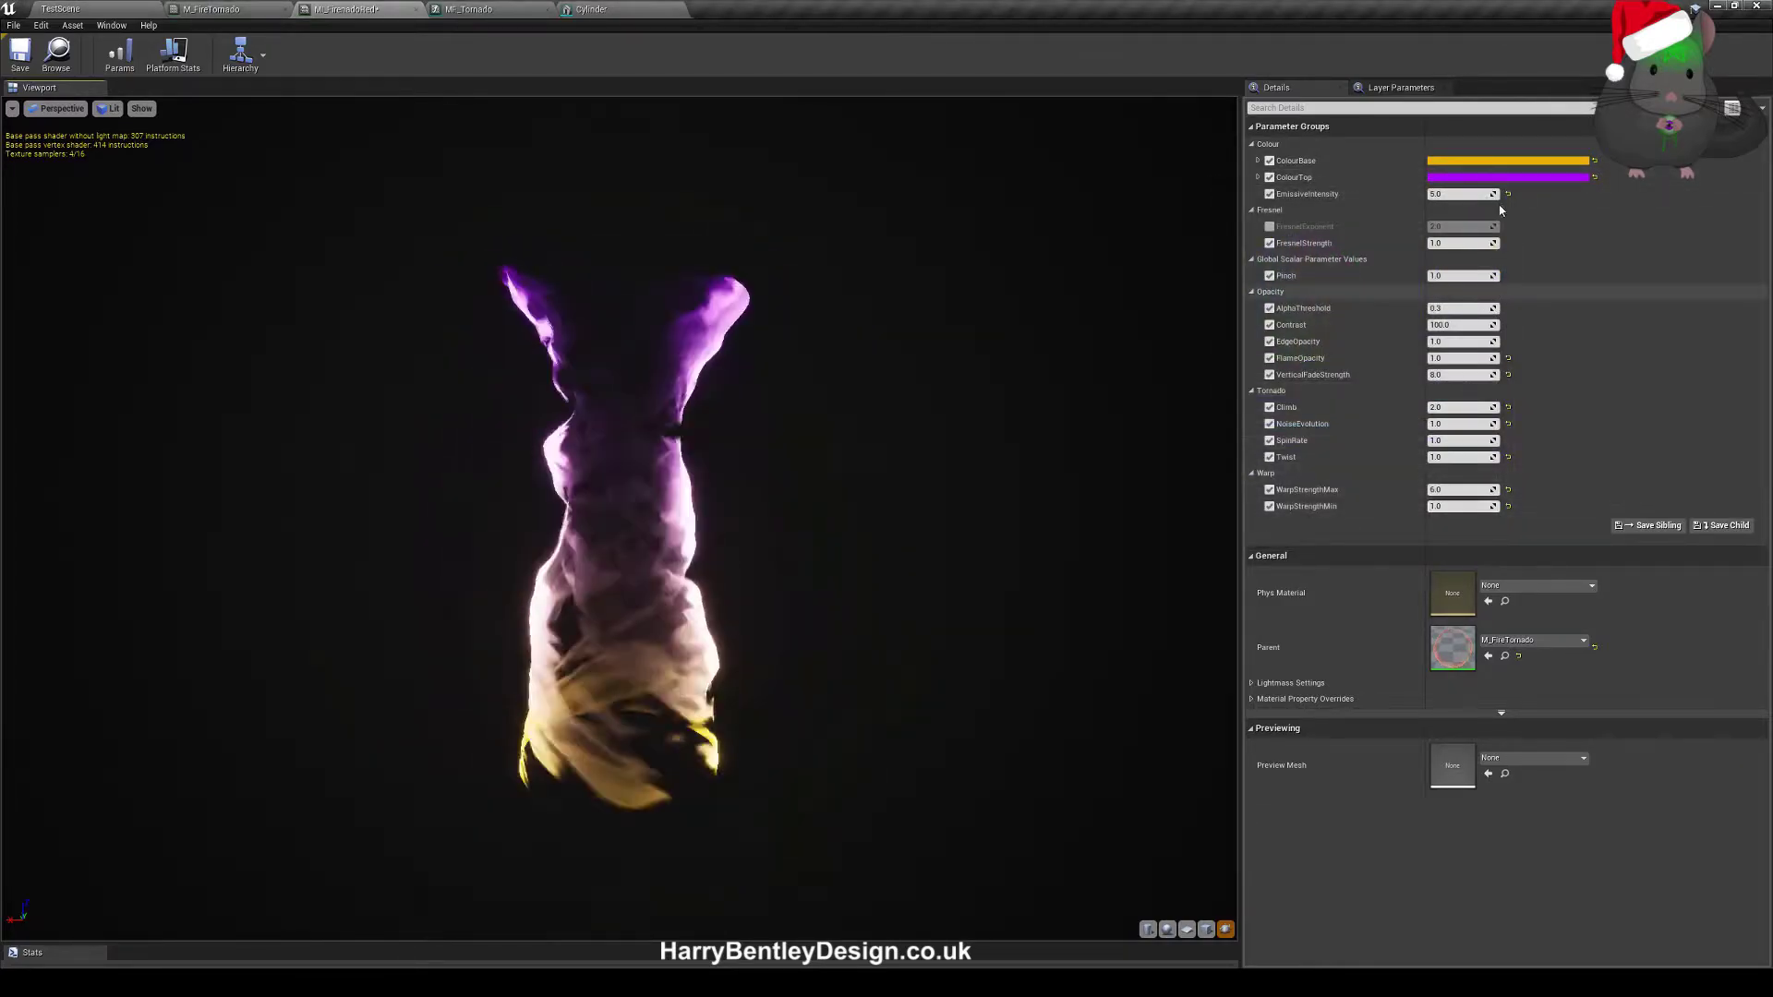
# - Try ColourTop with a colour Value of 5 for a stronger glow, and restore its plain violet
pyautogui.click(1494, 180)
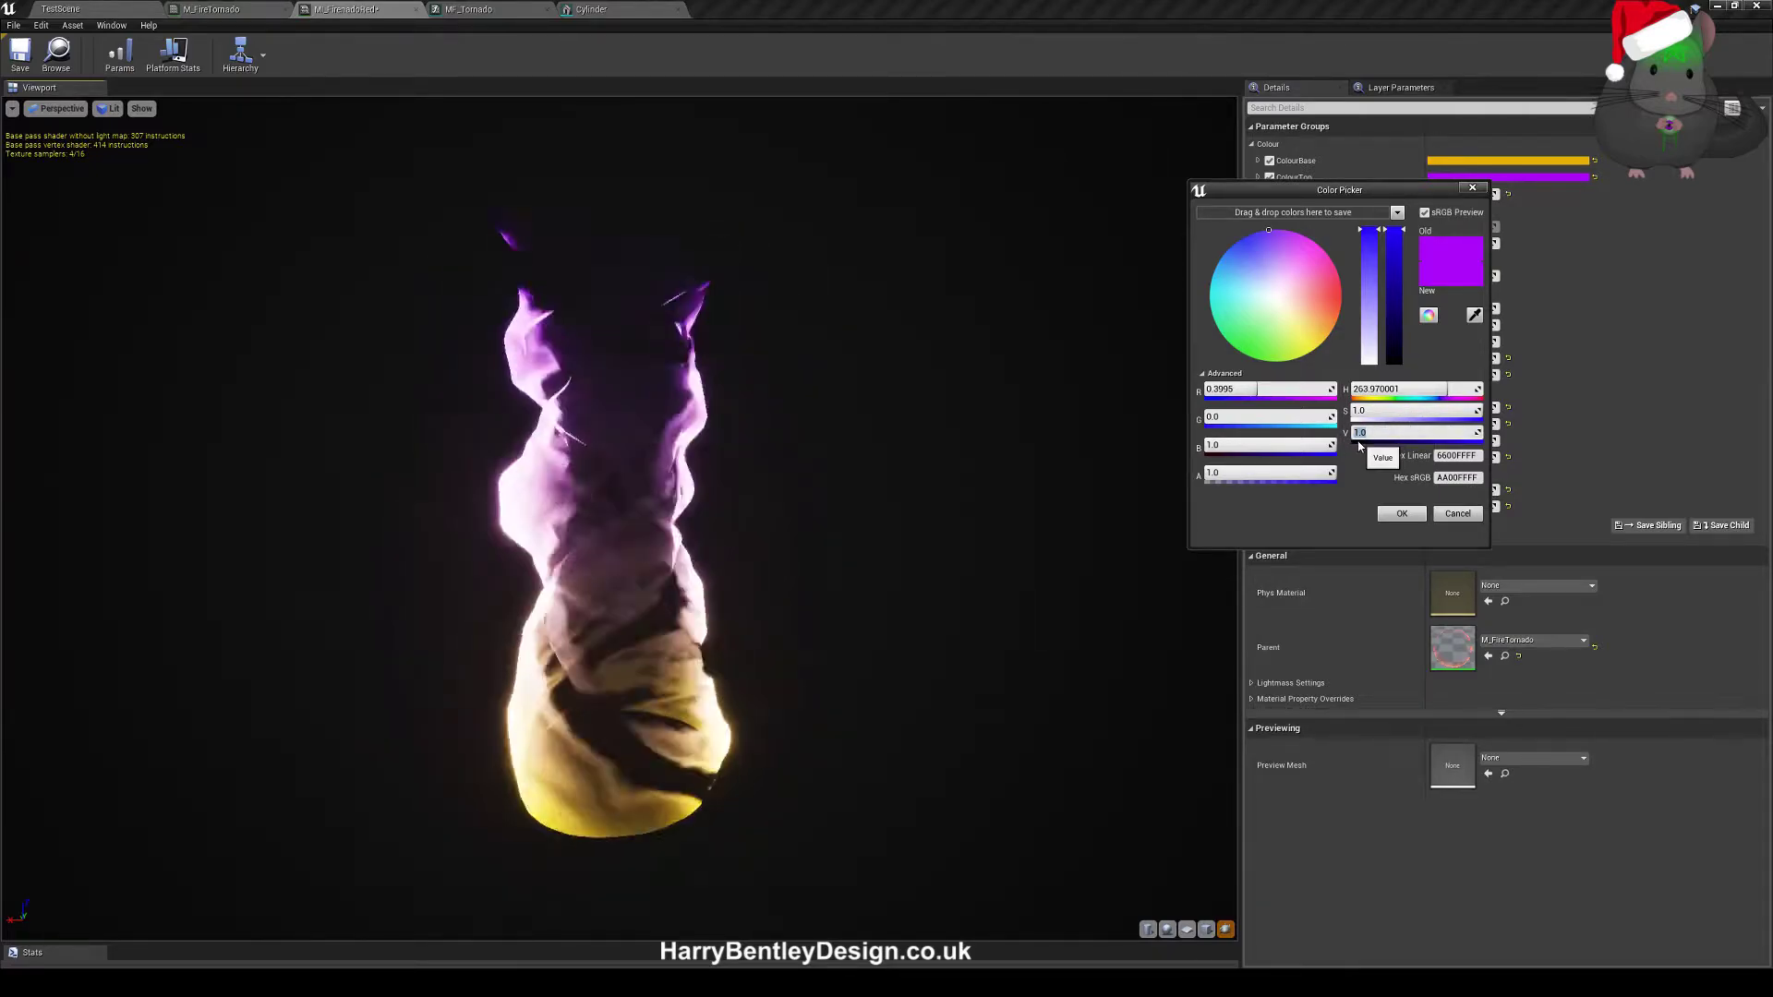
pyautogui.click(1372, 432)
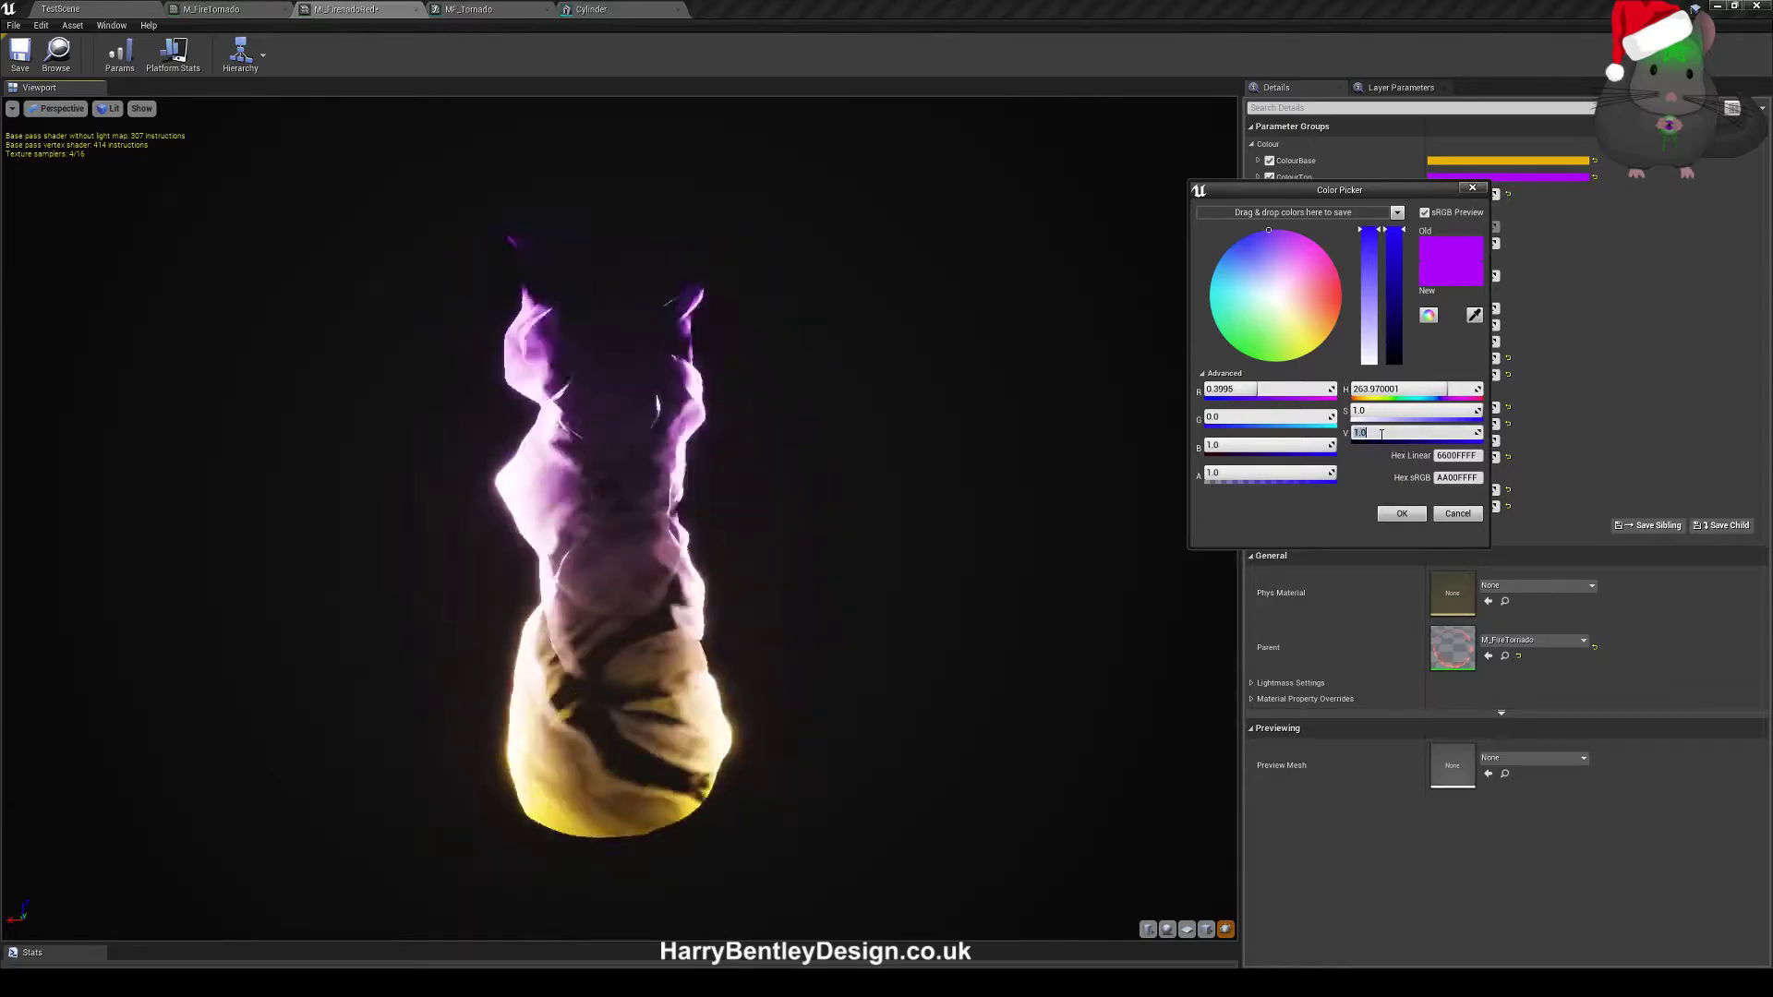
pyautogui.write('5')
pyautogui.press('Return')
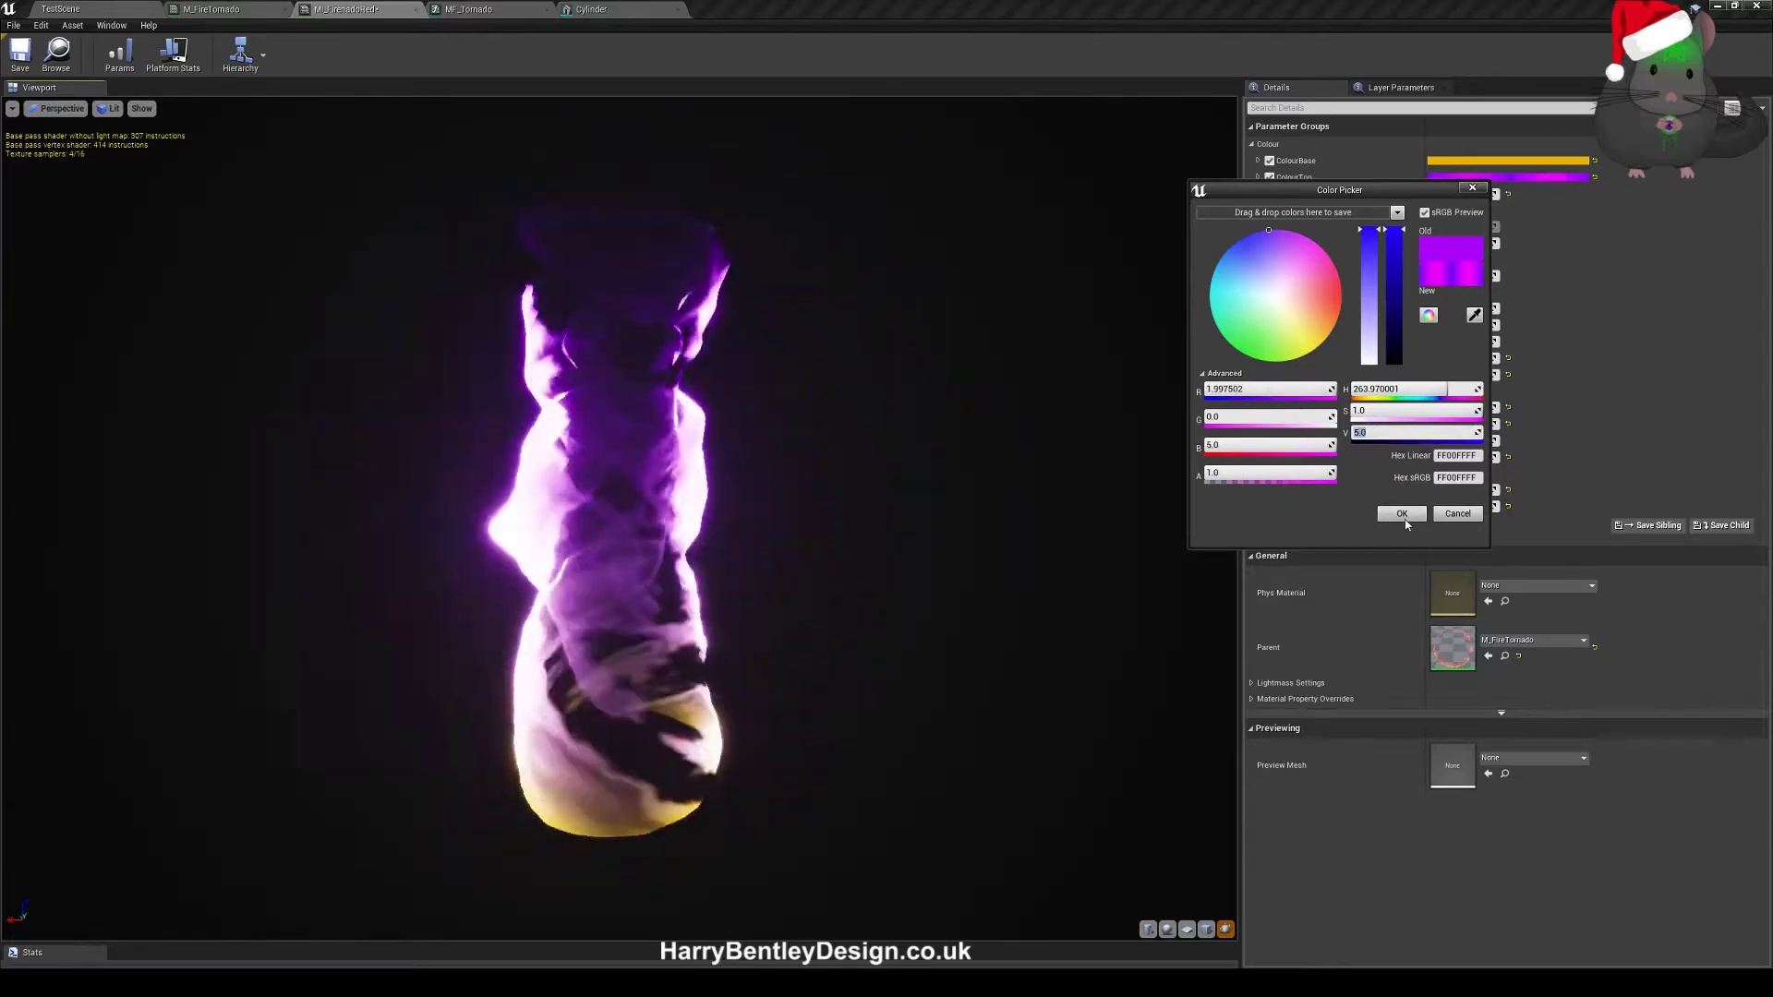
pyautogui.click(1401, 513)
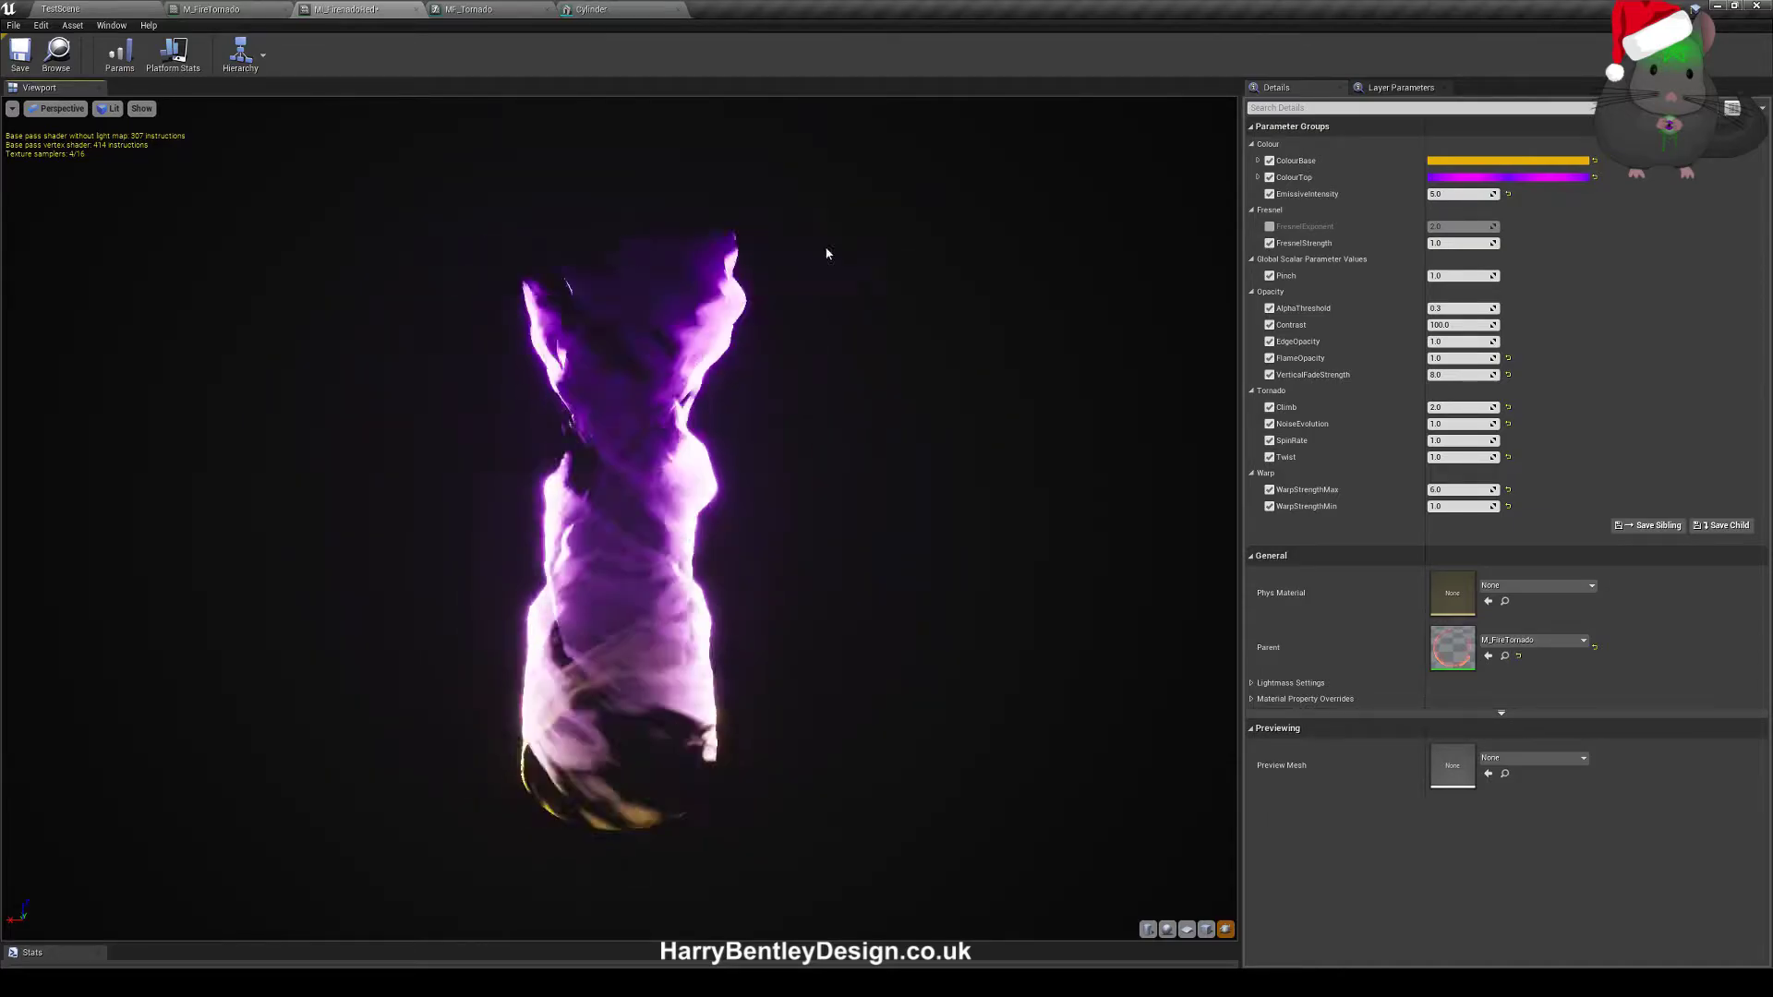
pyautogui.click(1505, 177)
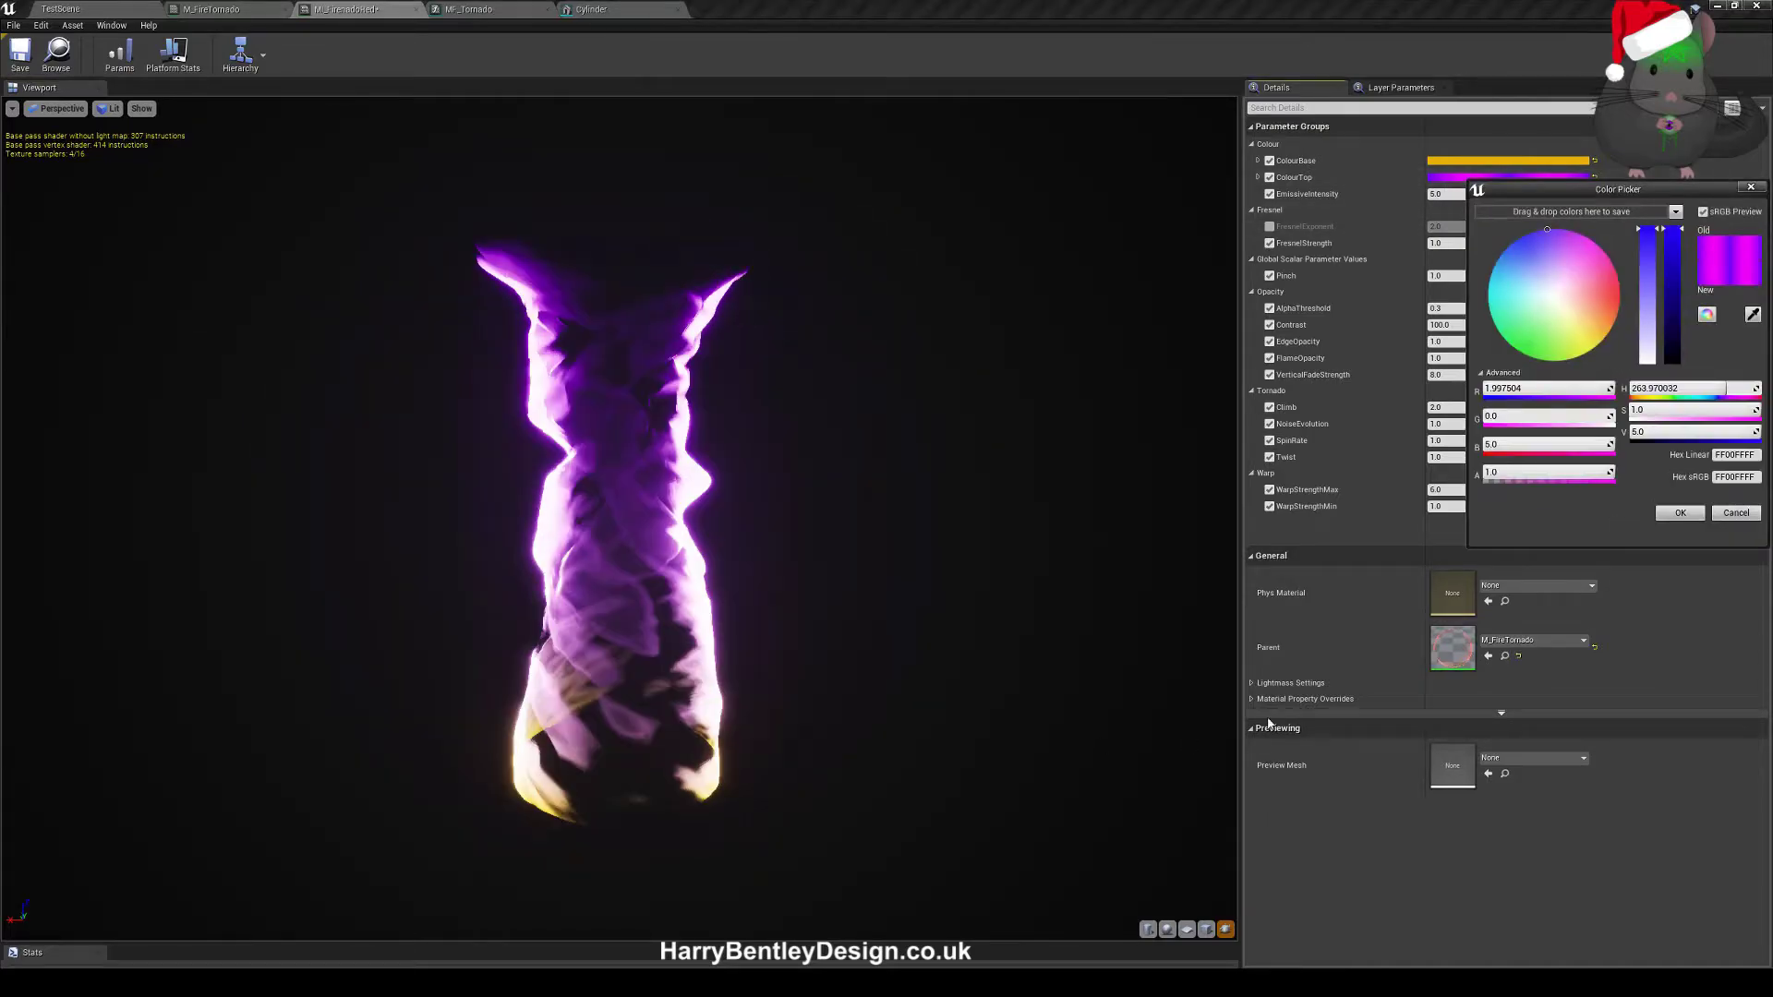
pyautogui.click(1680, 512)
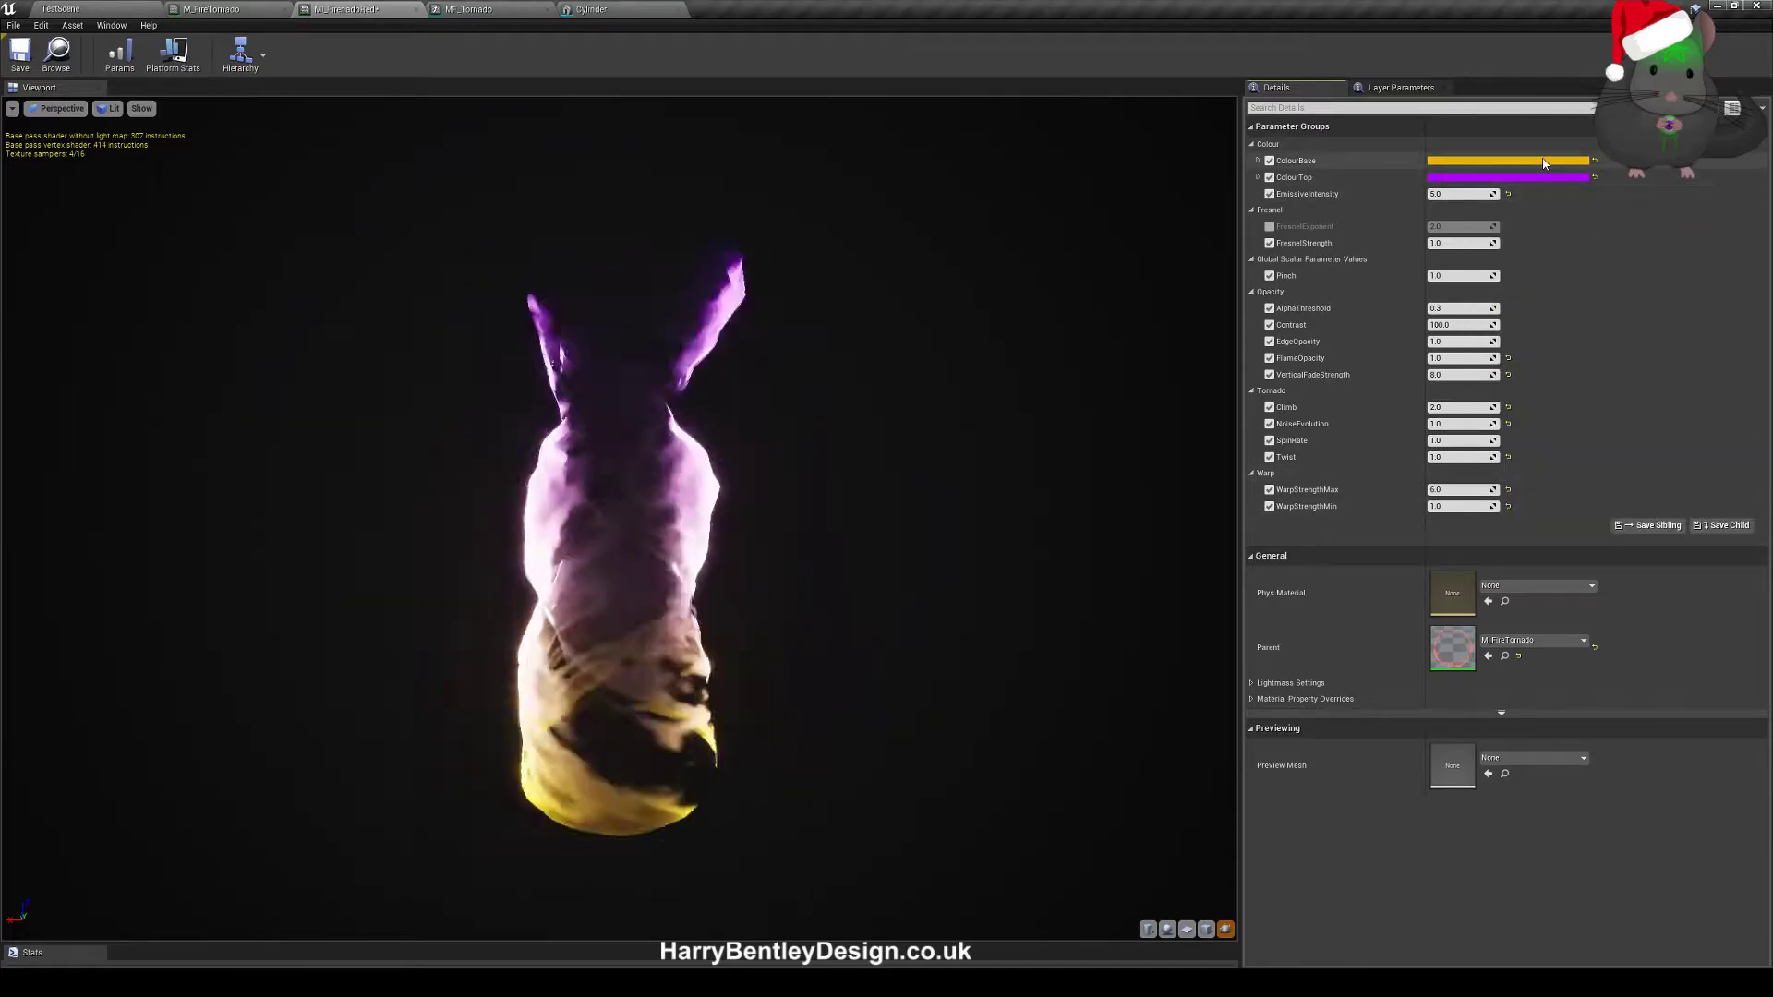
# - Try ColourBase with a colour Value of 10, and reopen its colour for editing
pyautogui.click(1515, 161)
pyautogui.click(1451, 493)
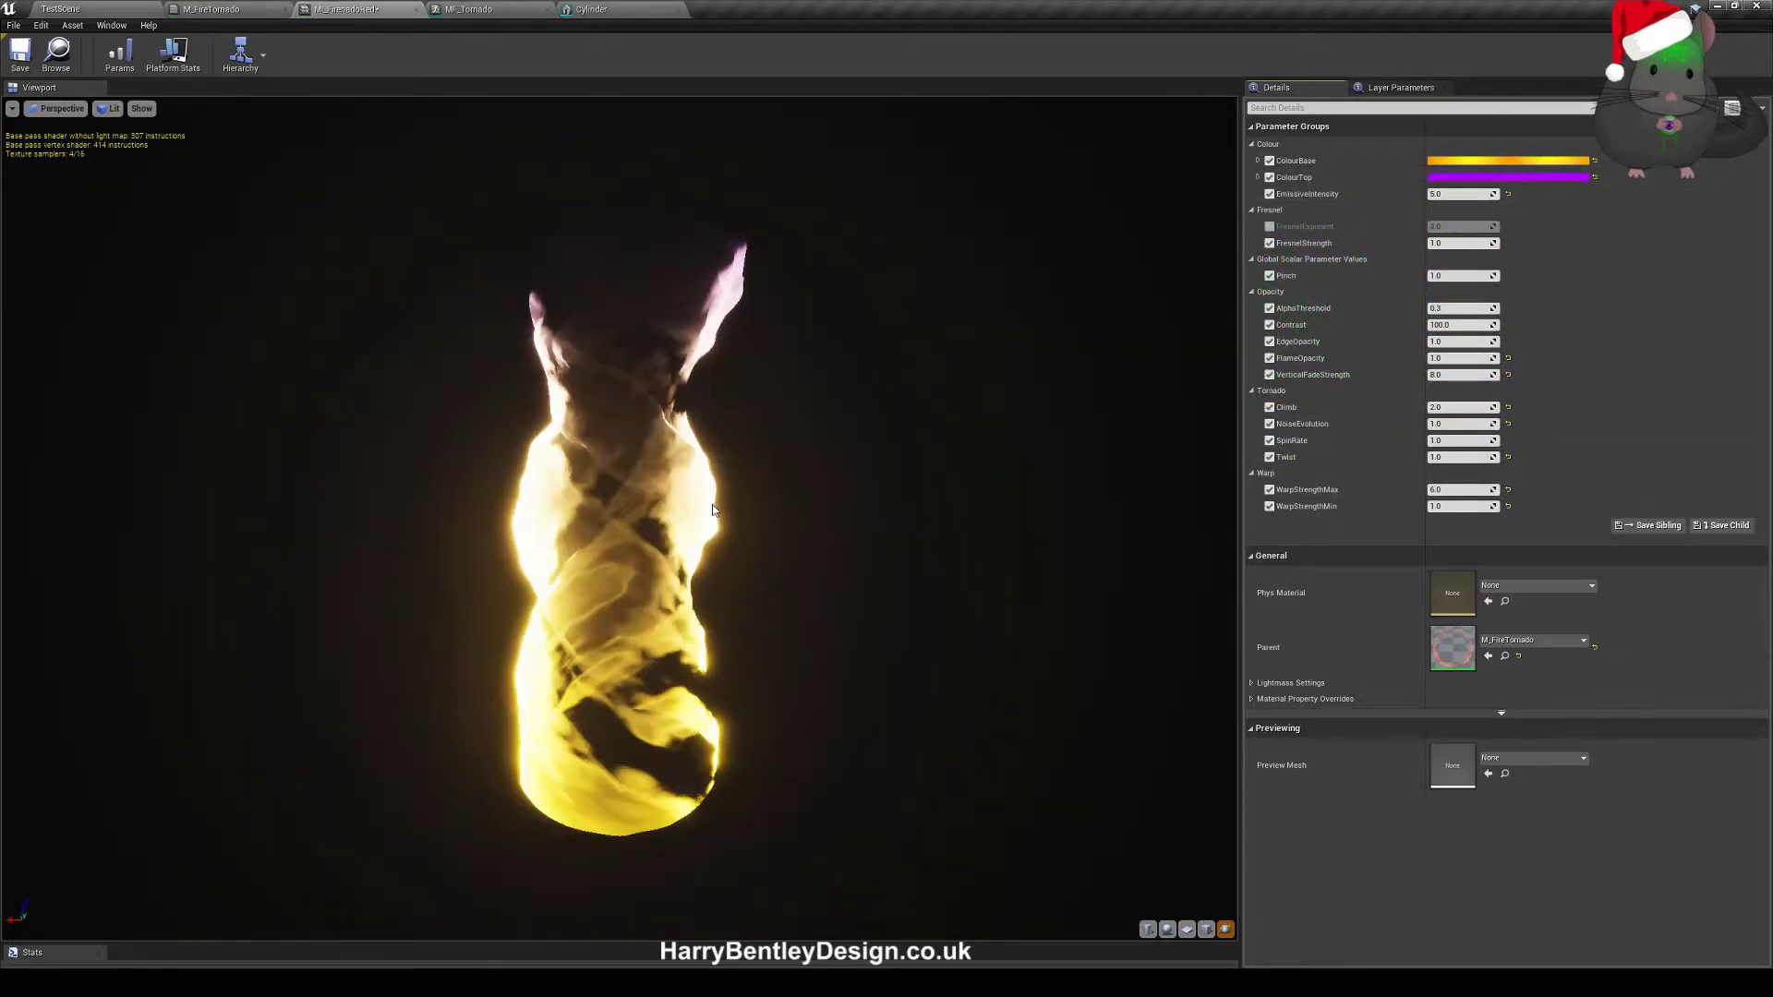
pyautogui.click(1482, 162)
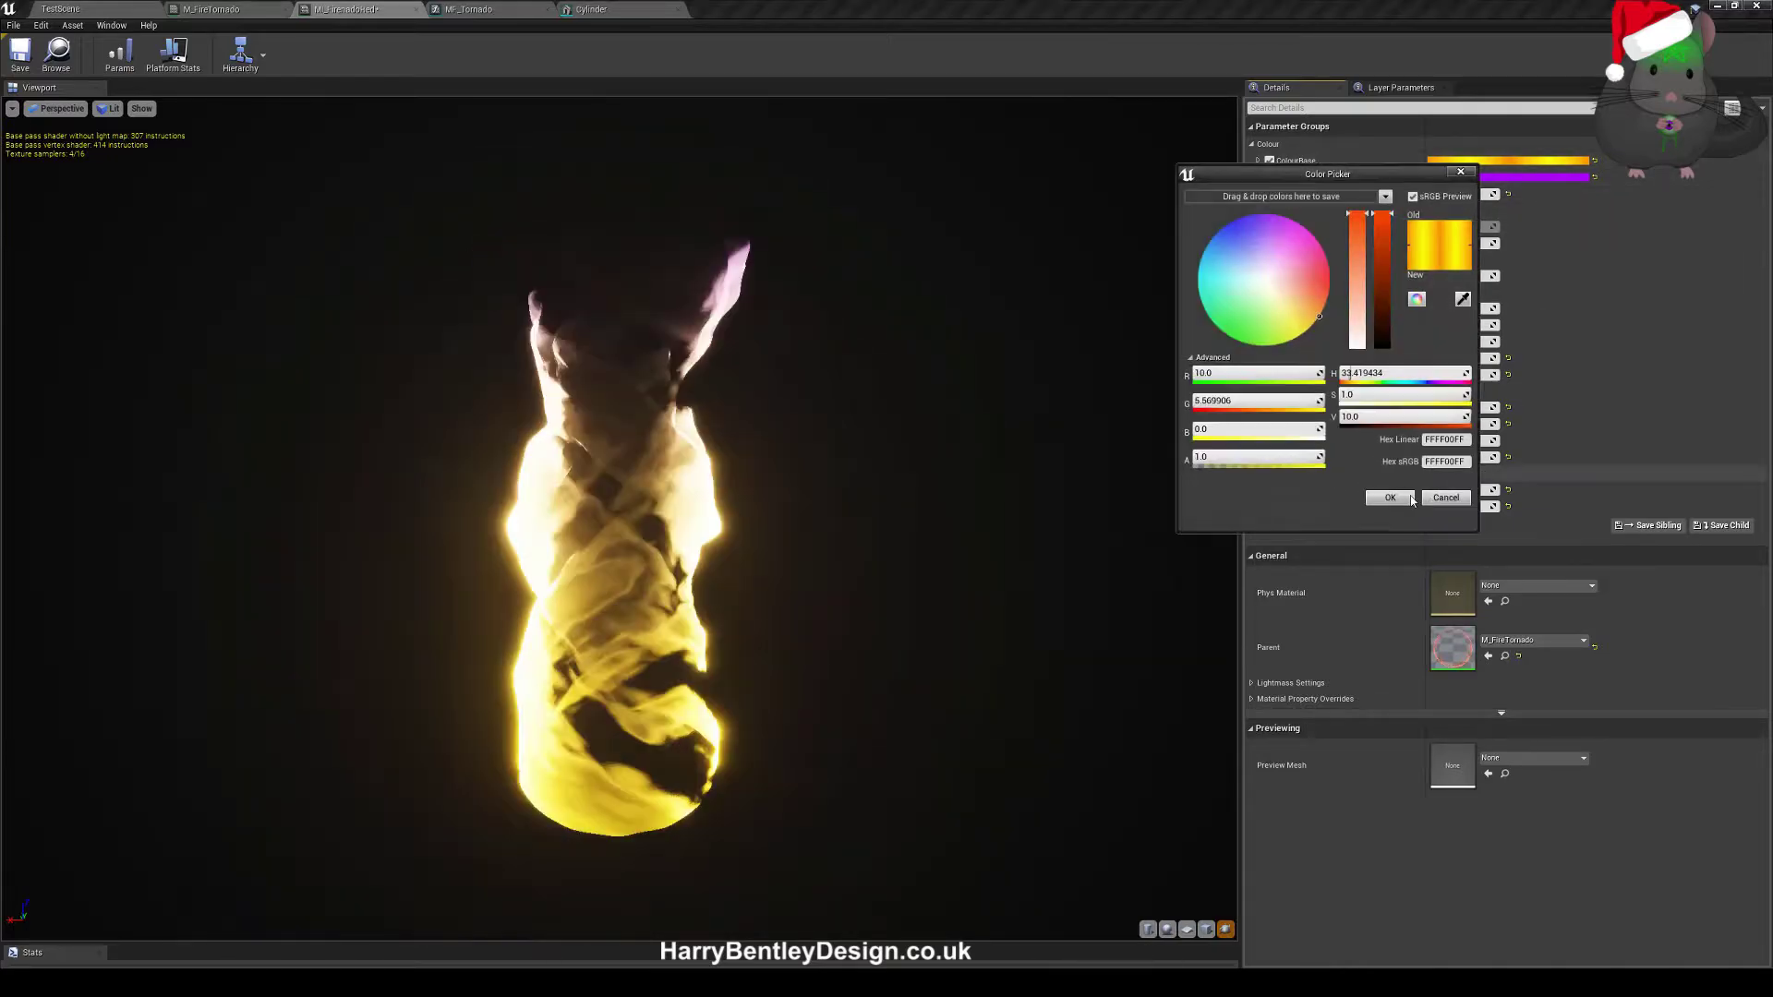
# - Set EmissiveIntensity to 50 with ColourBase back to plain yellow, and check the tornado in TestScene
pyautogui.click(944, 508)
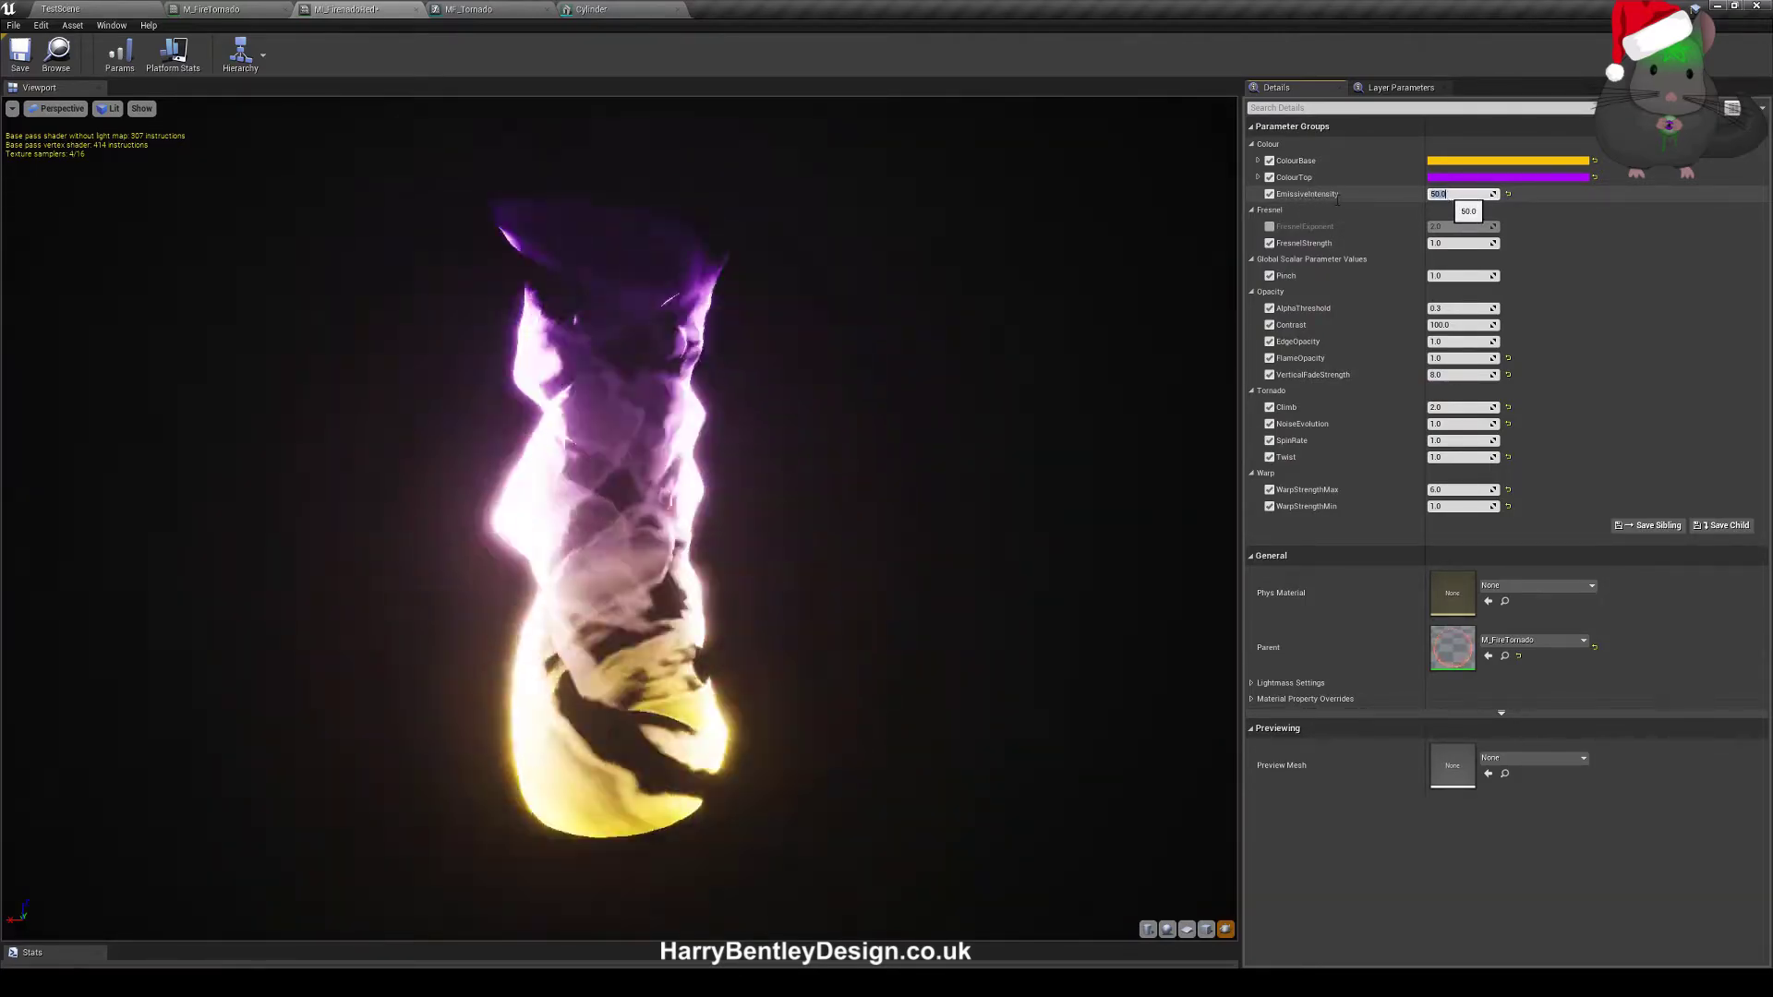
pyautogui.click(81, 8)
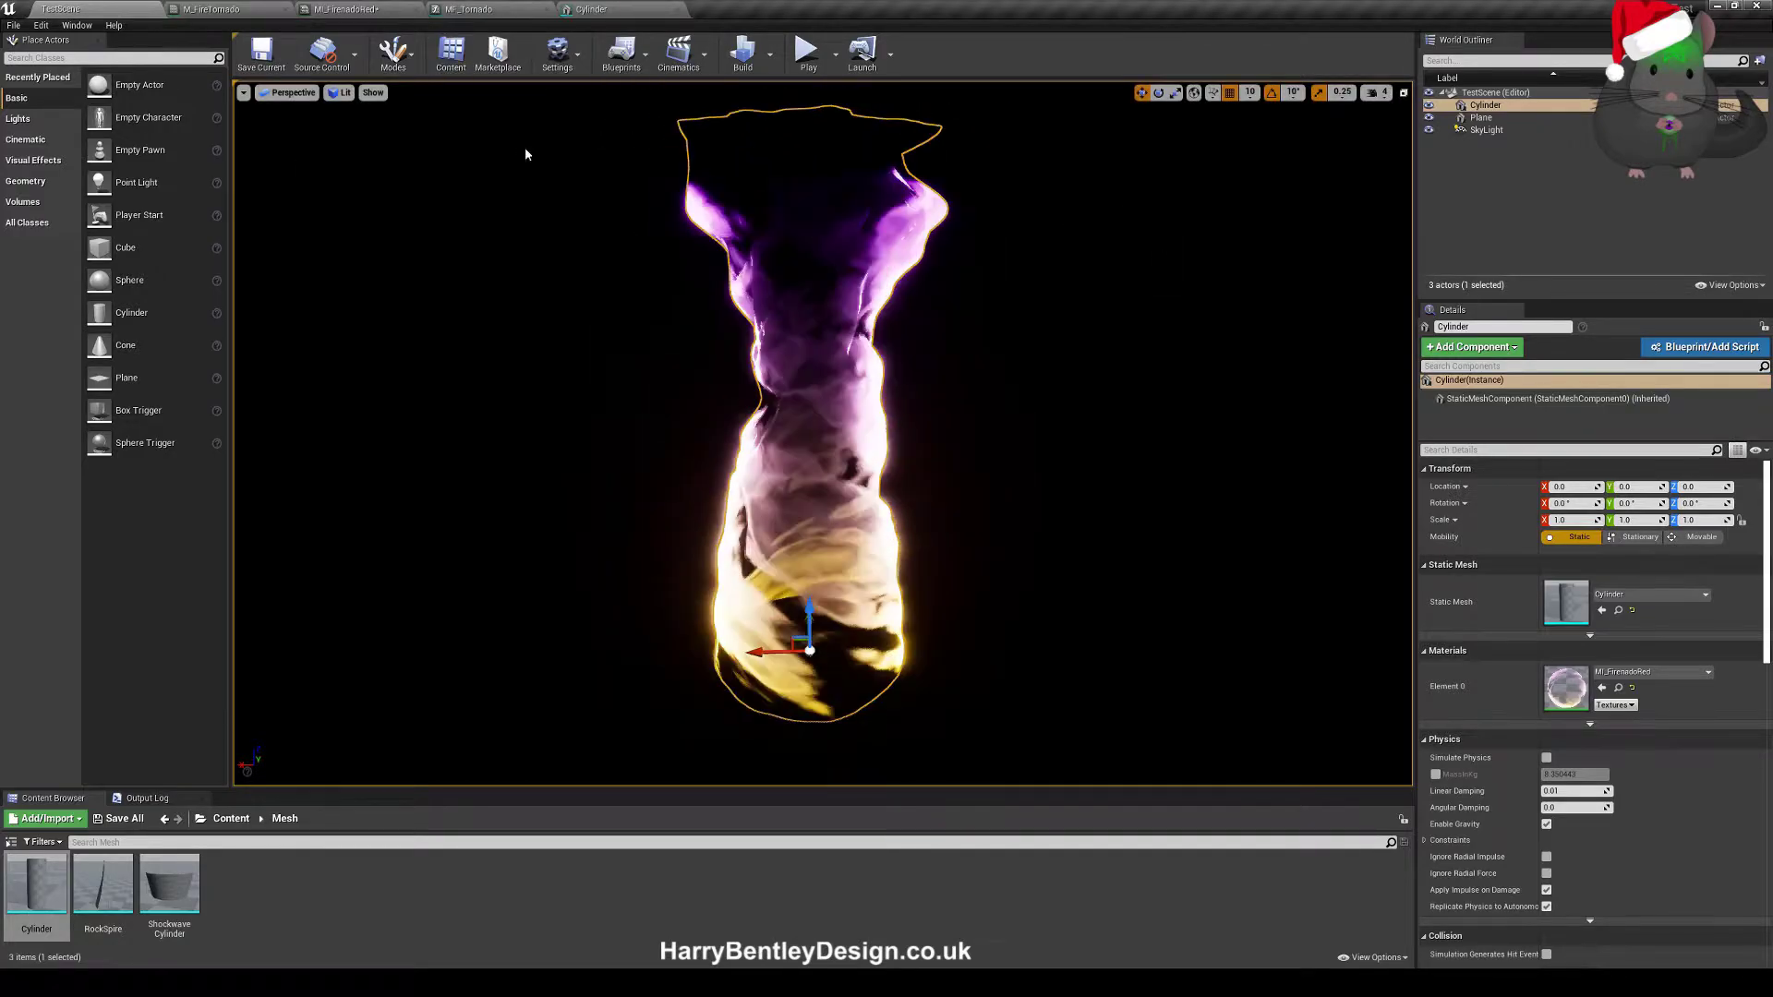
pyautogui.click(323, 9)
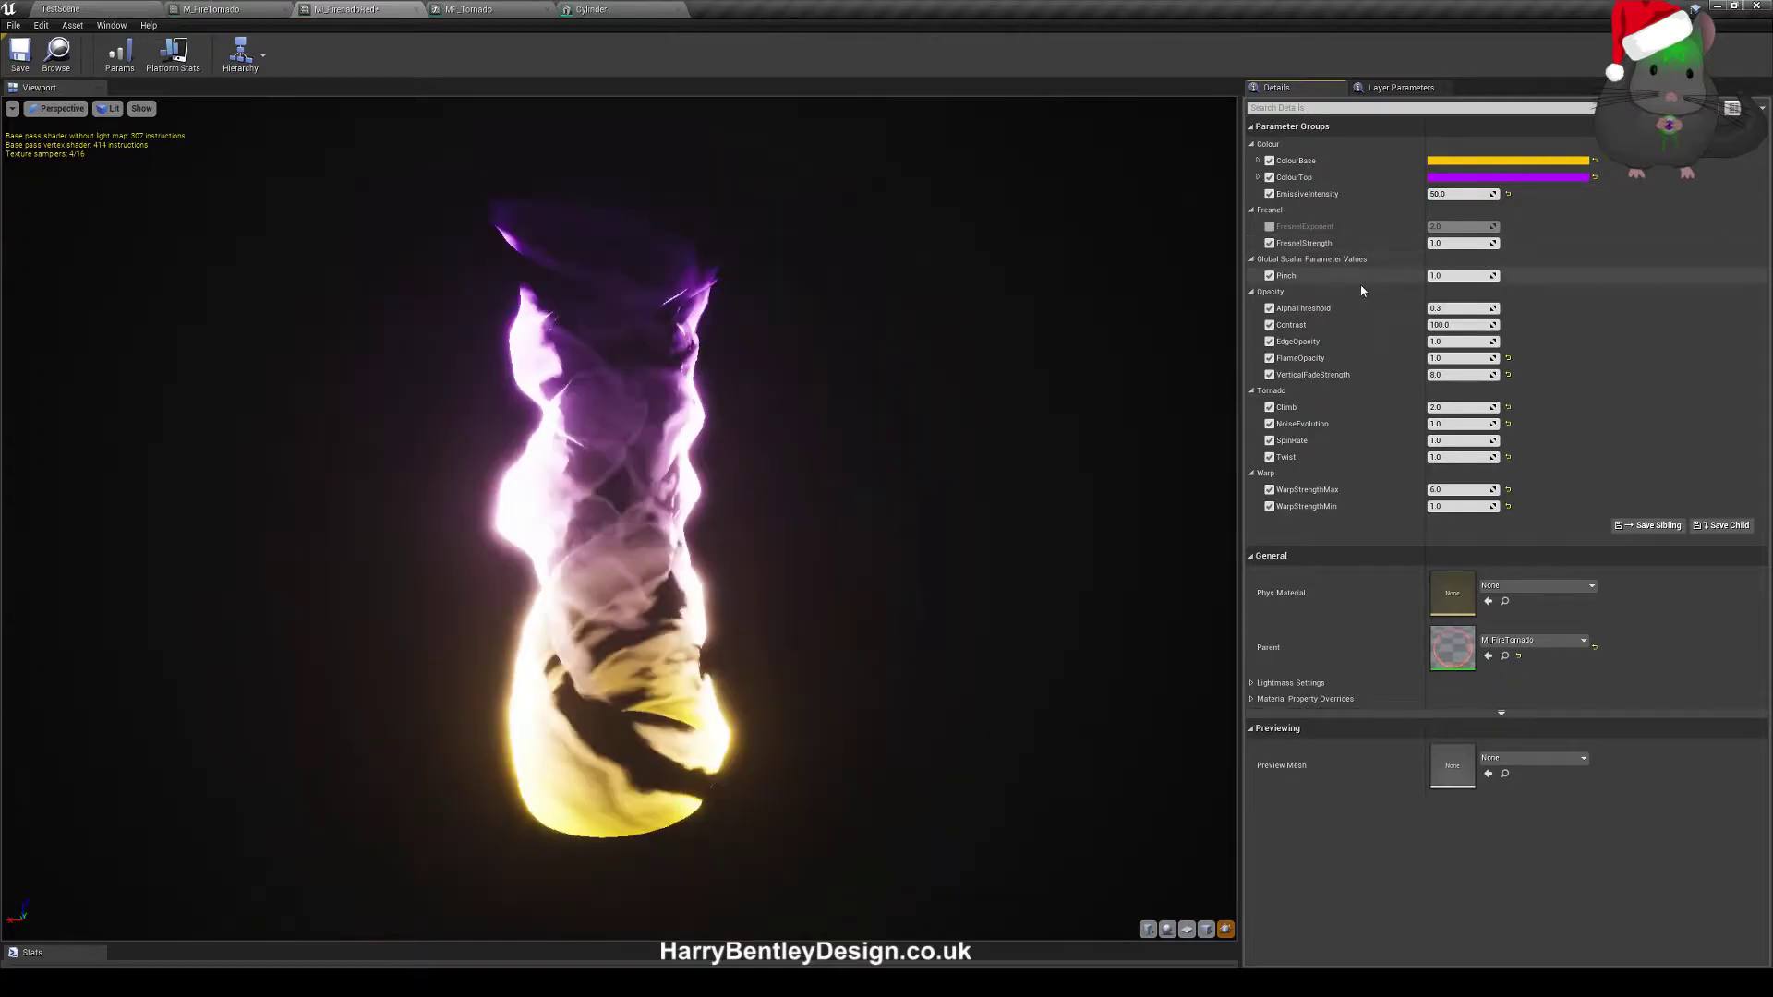
# - Set the material instance's FresnelStrength to 20
pyautogui.click(1269, 275)
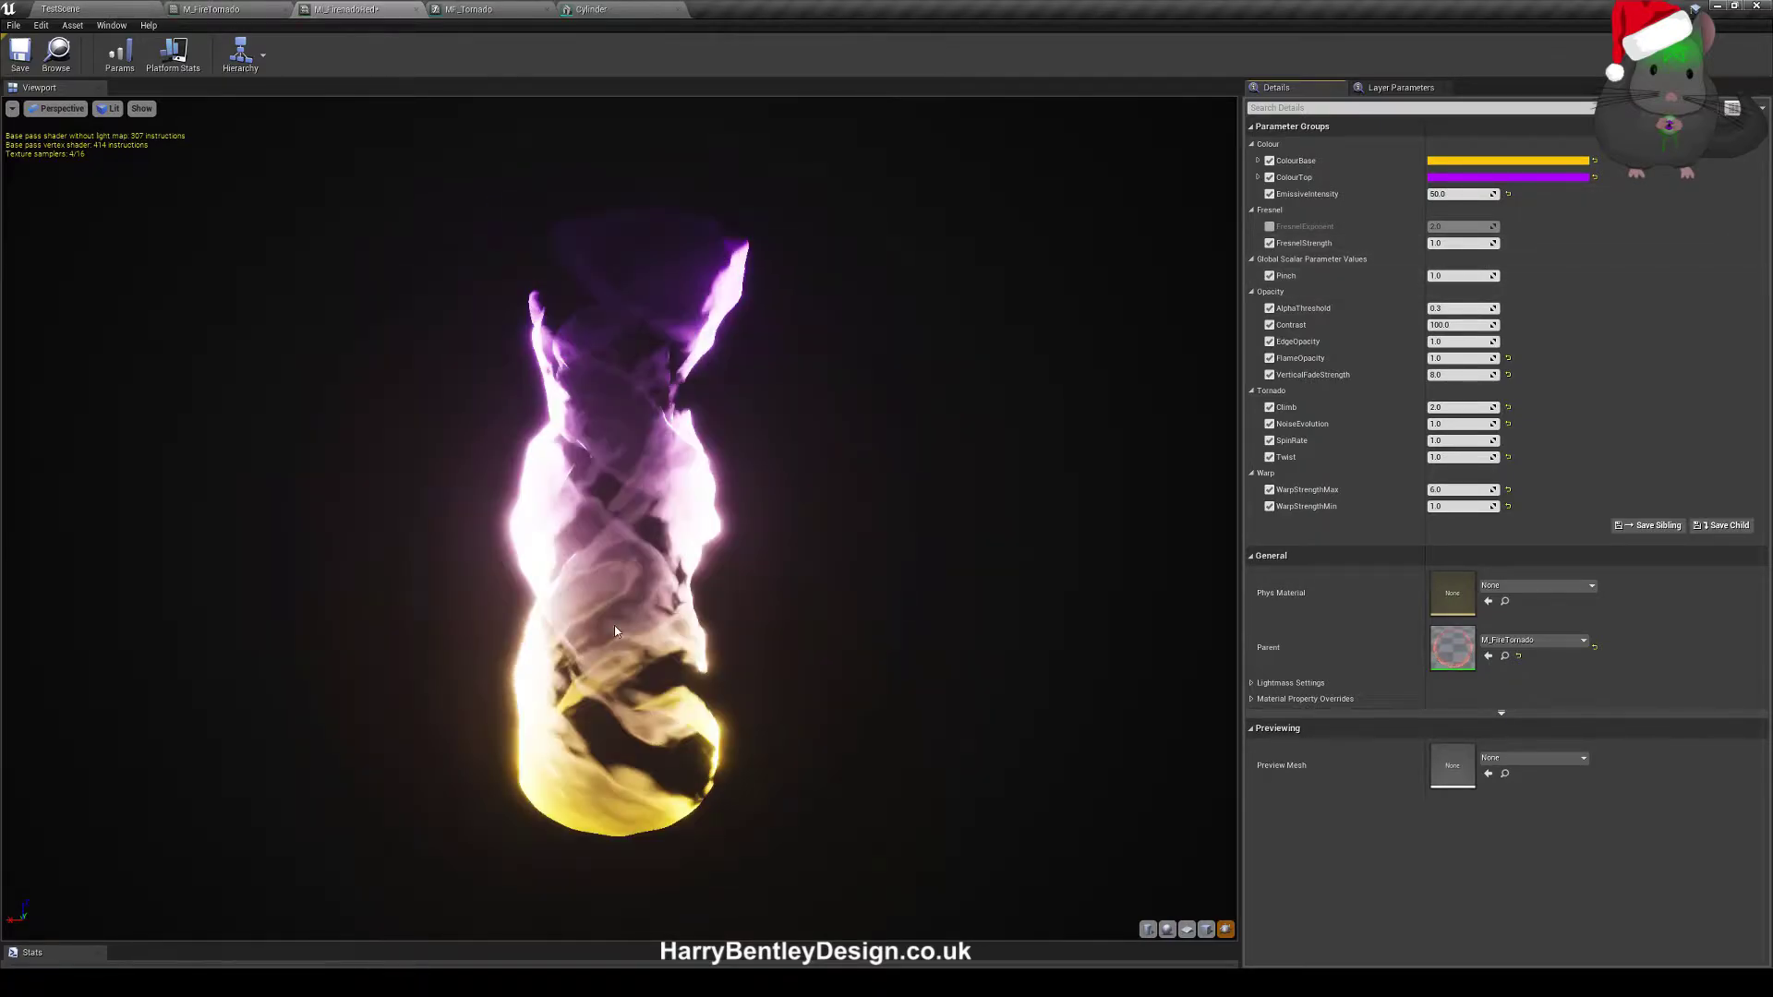
pyautogui.click(1464, 243)
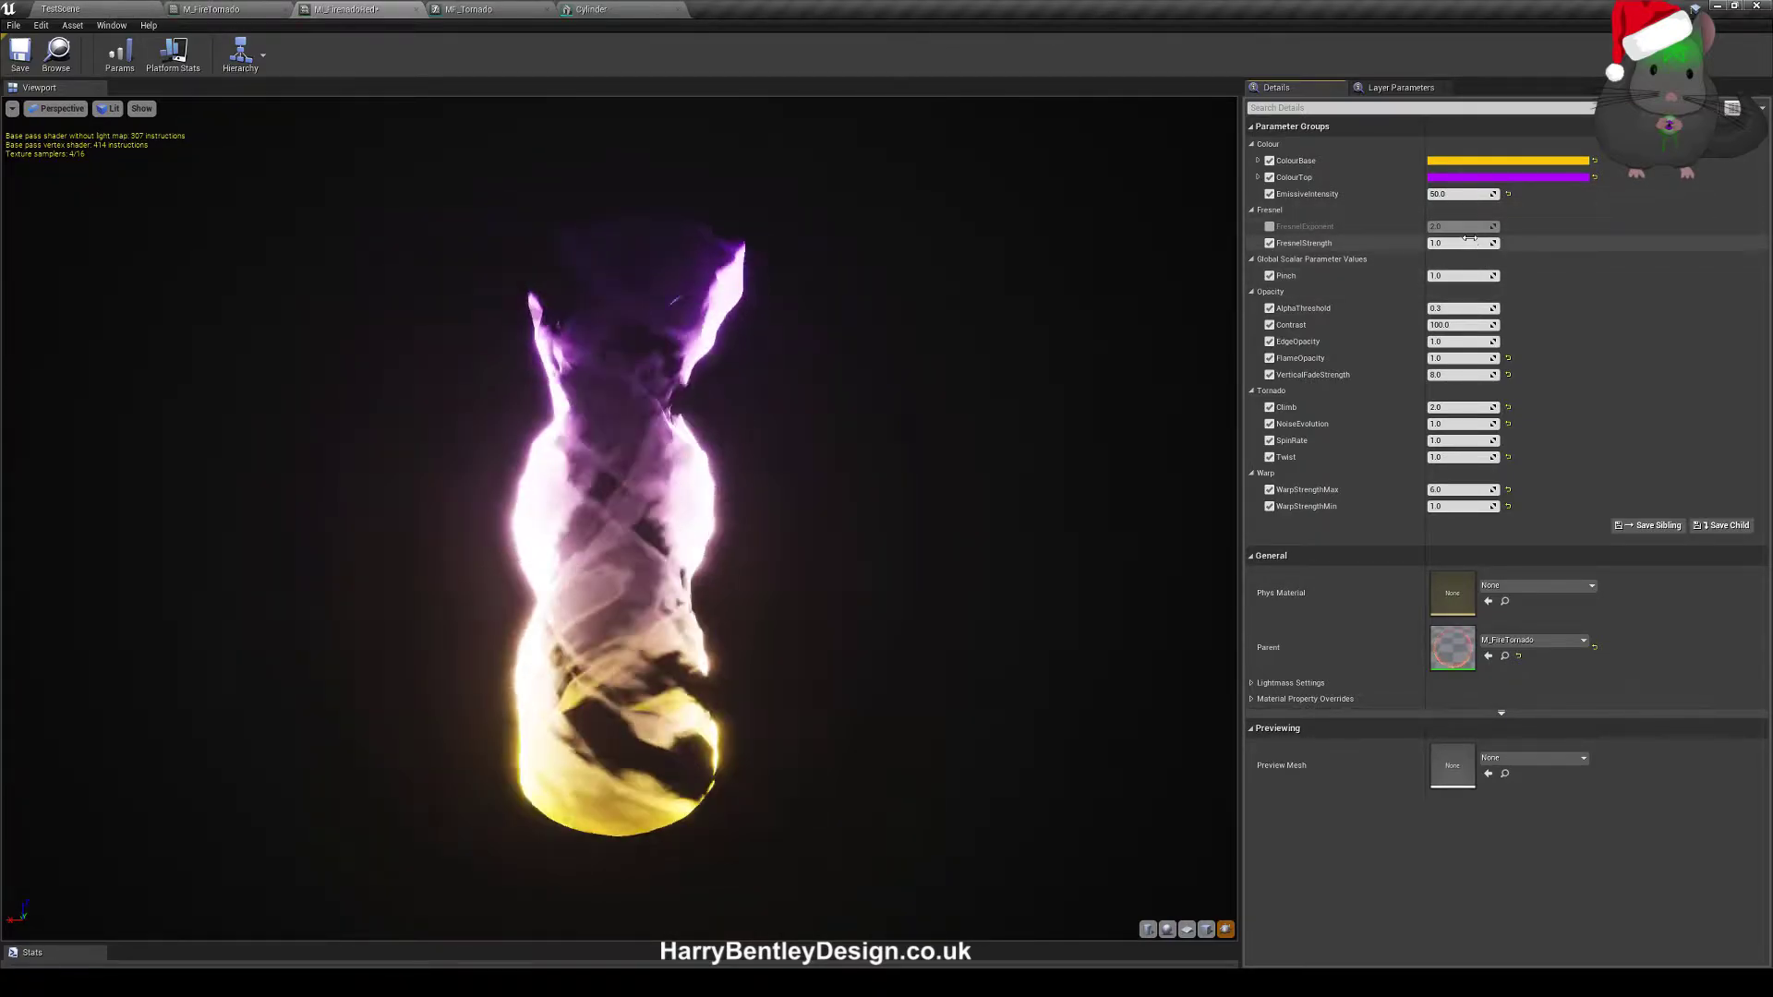
pyautogui.write('20')
pyautogui.press('Return')
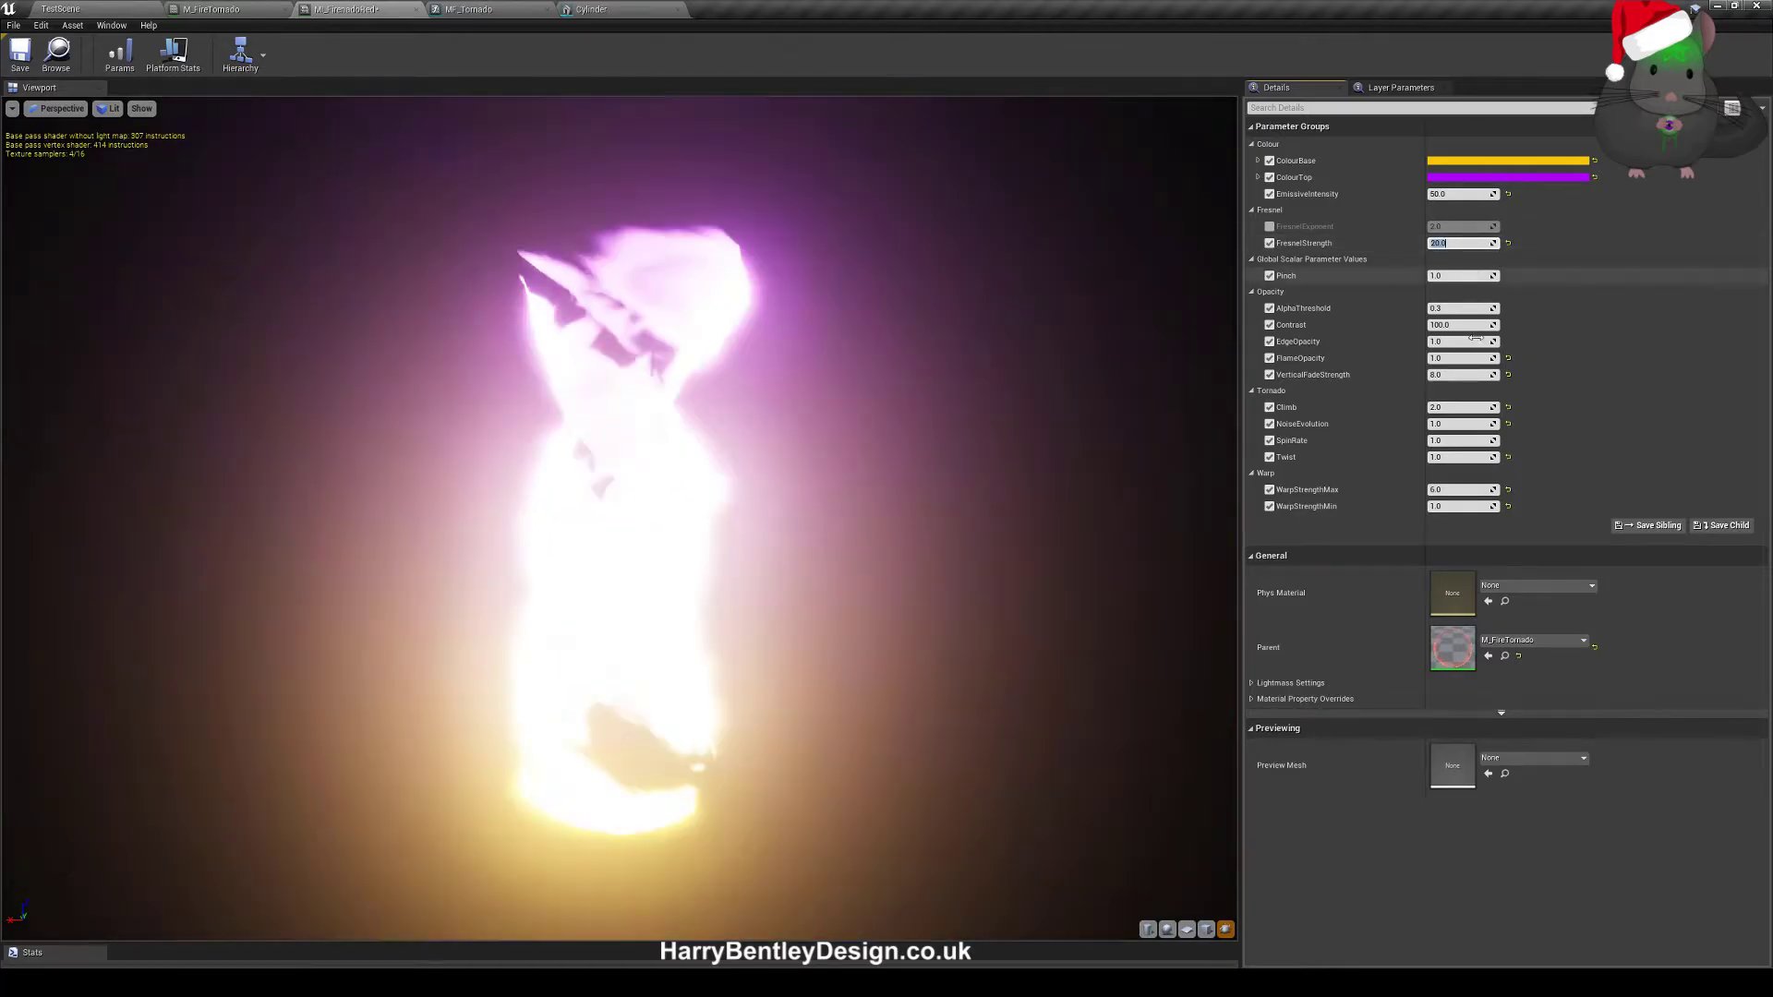
# - Set the material instance's FresnelStrength to 1
pyautogui.click(1467, 193)
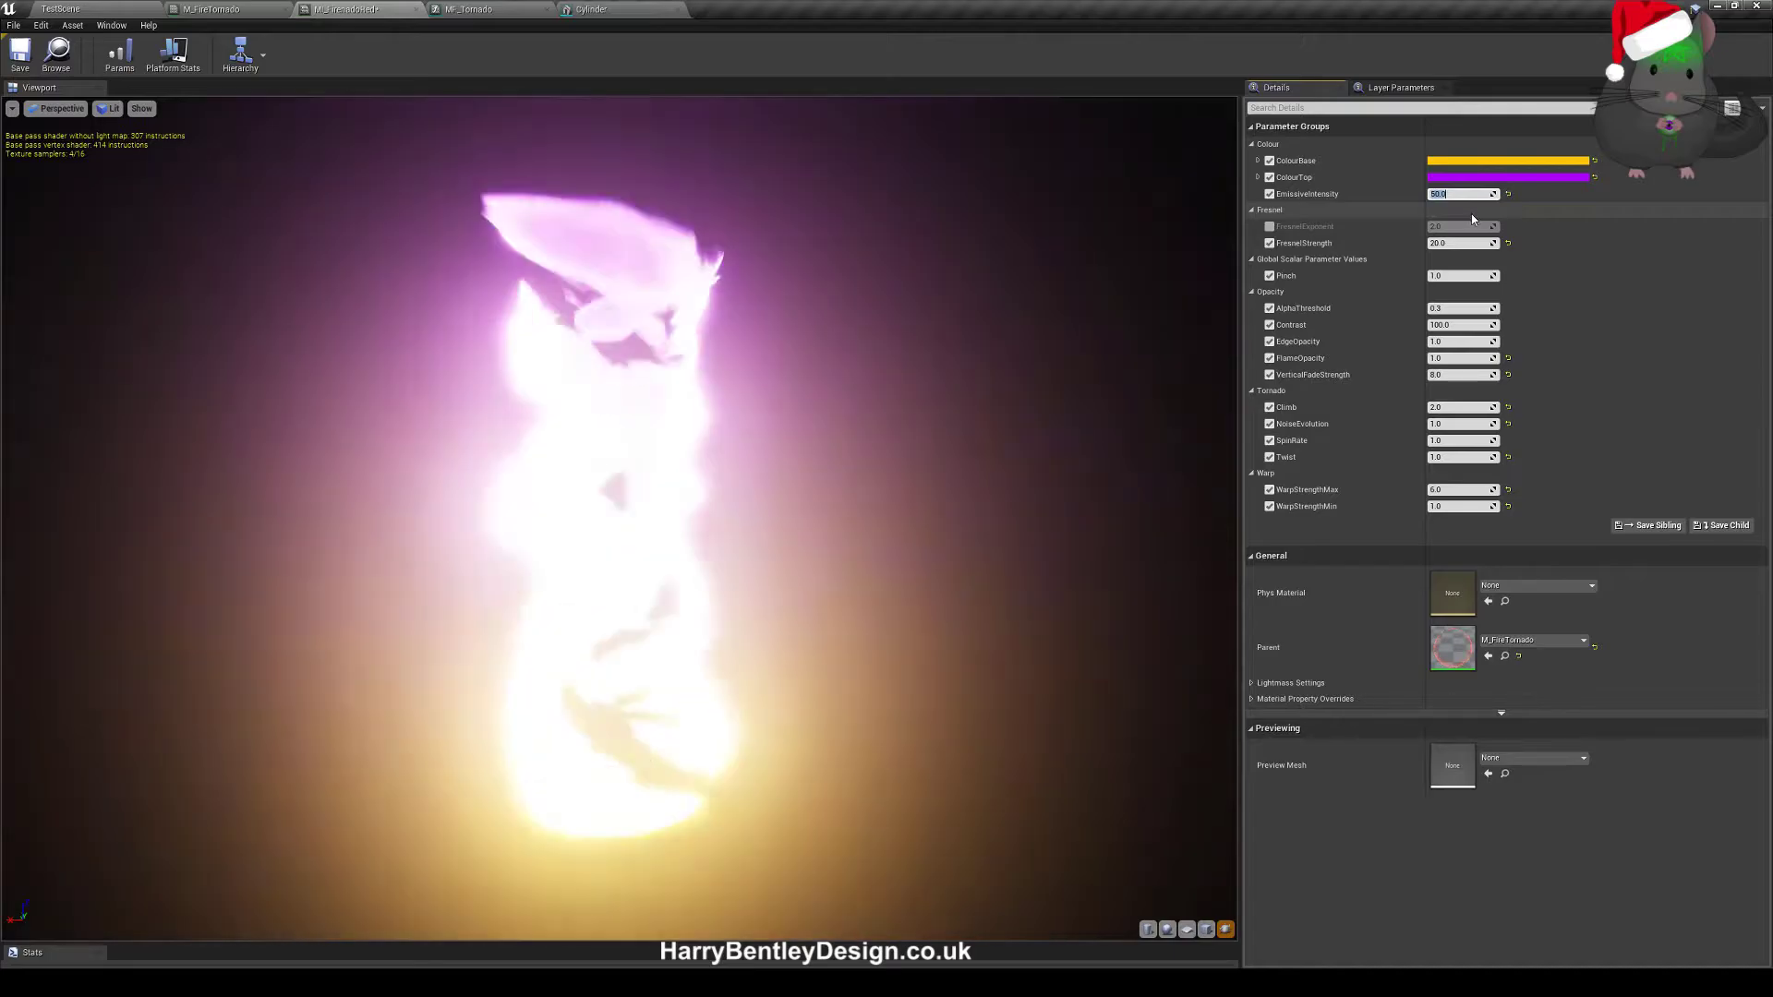
pyautogui.click(1482, 243)
pyautogui.write('1')
pyautogui.press('Return')
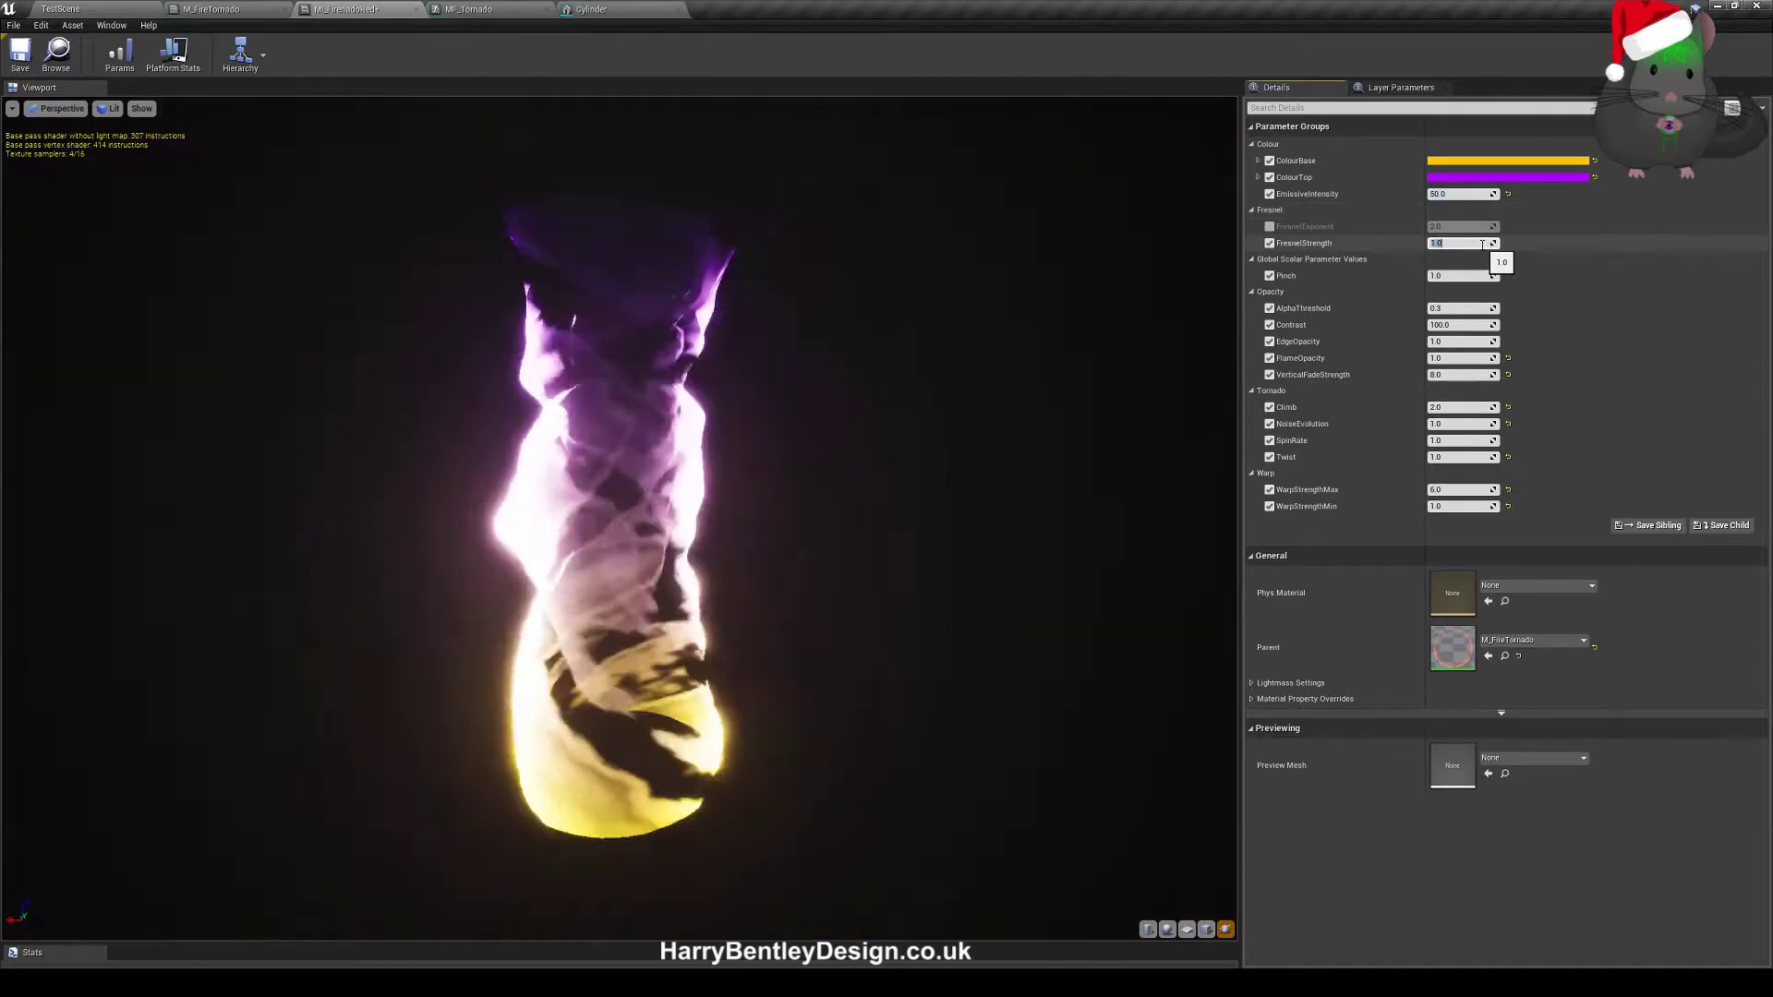
# - Try Pinch values of 10 and 2 on the tornado, and restore Pinch to 1
pyautogui.click(1461, 276)
pyautogui.write('10')
pyautogui.press('Return')
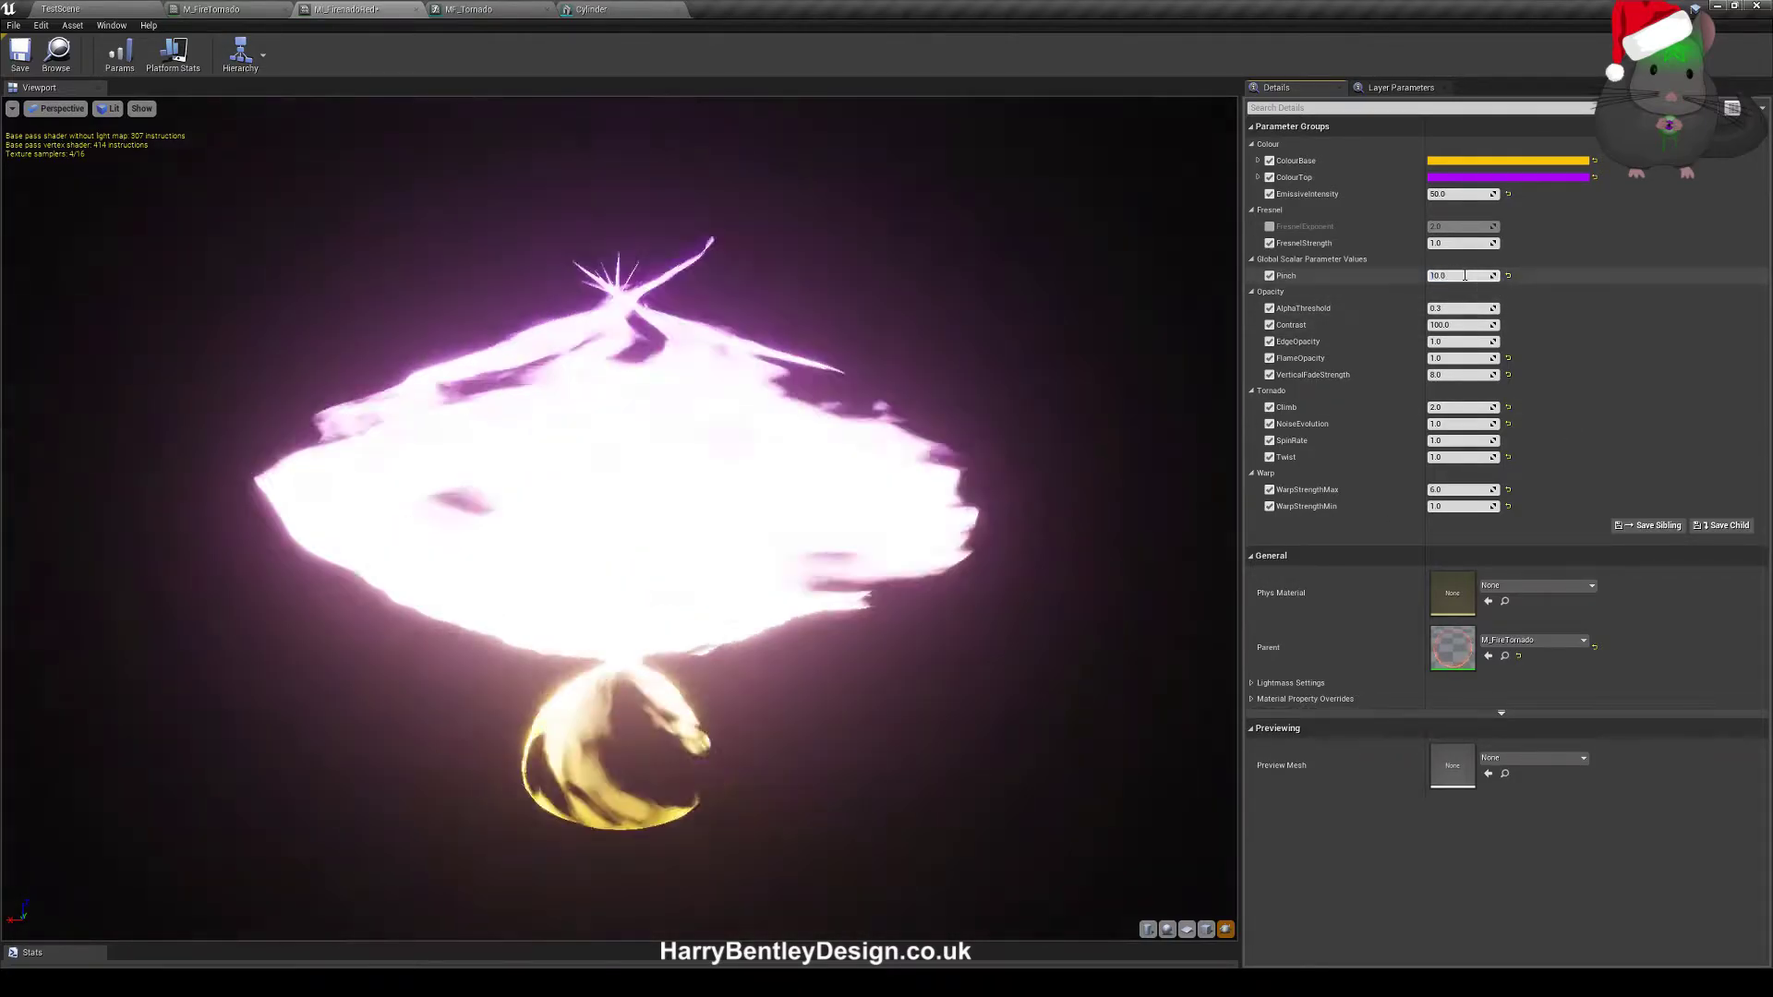
pyautogui.write('2')
pyautogui.press('Return')
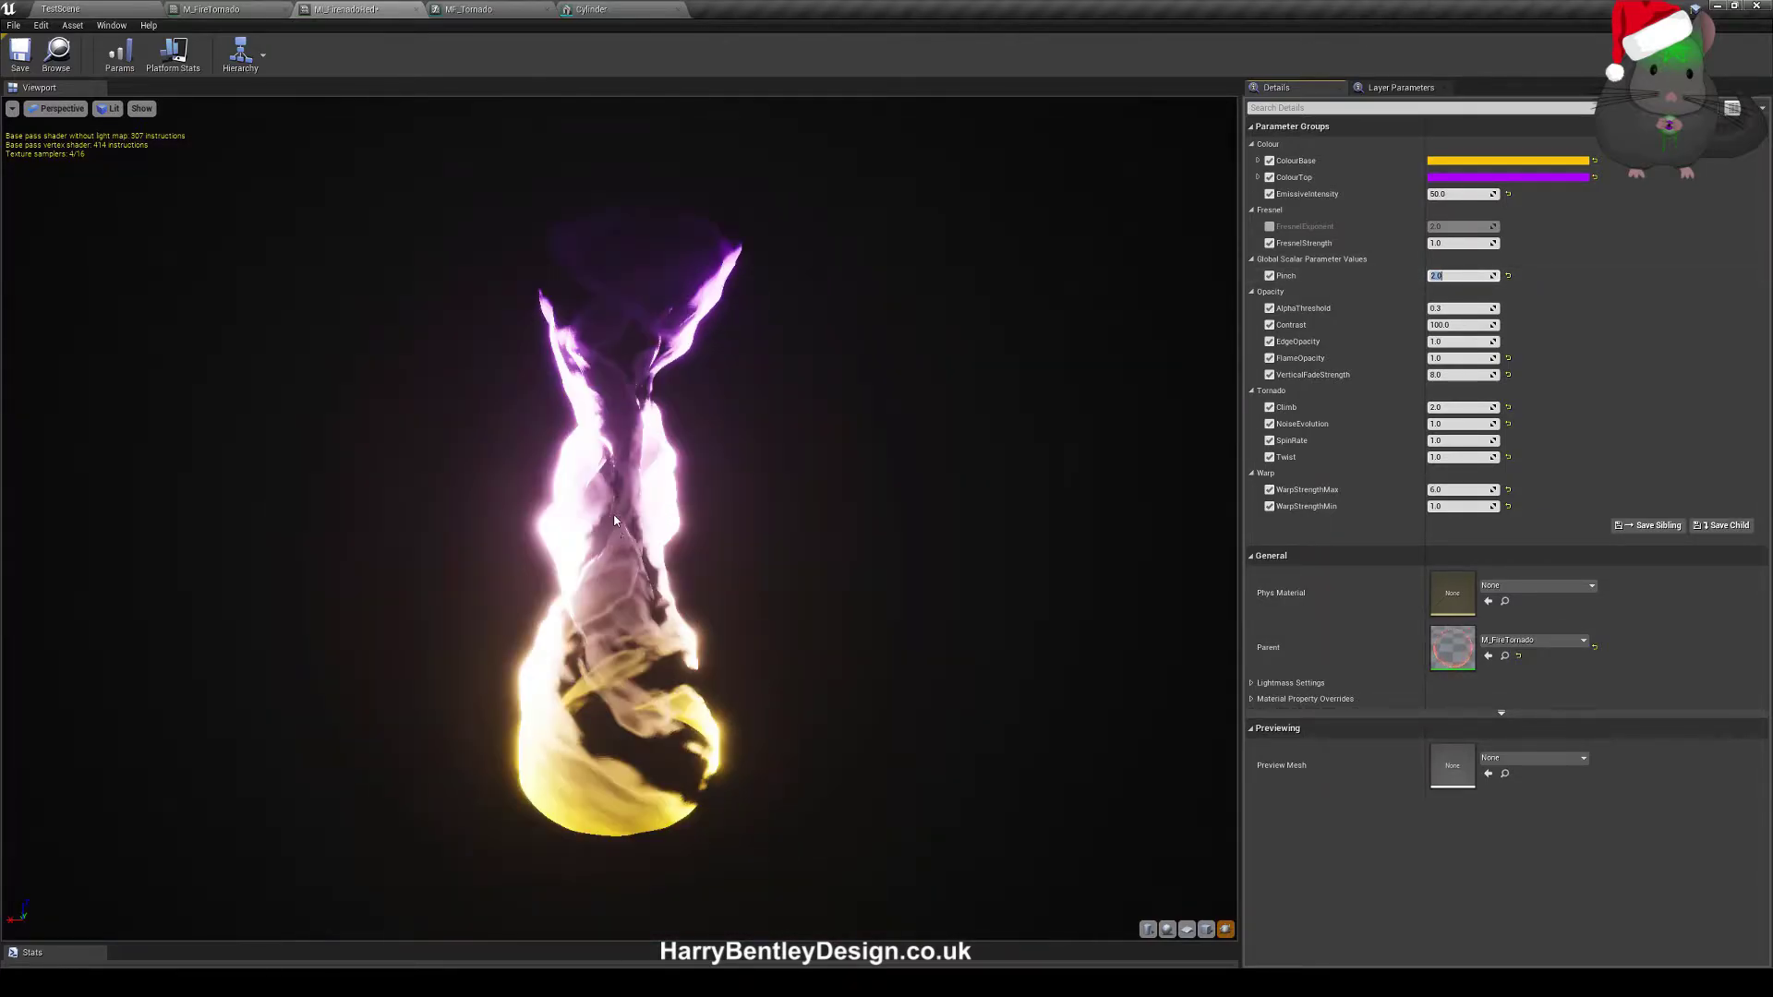
pyautogui.click(640, 438)
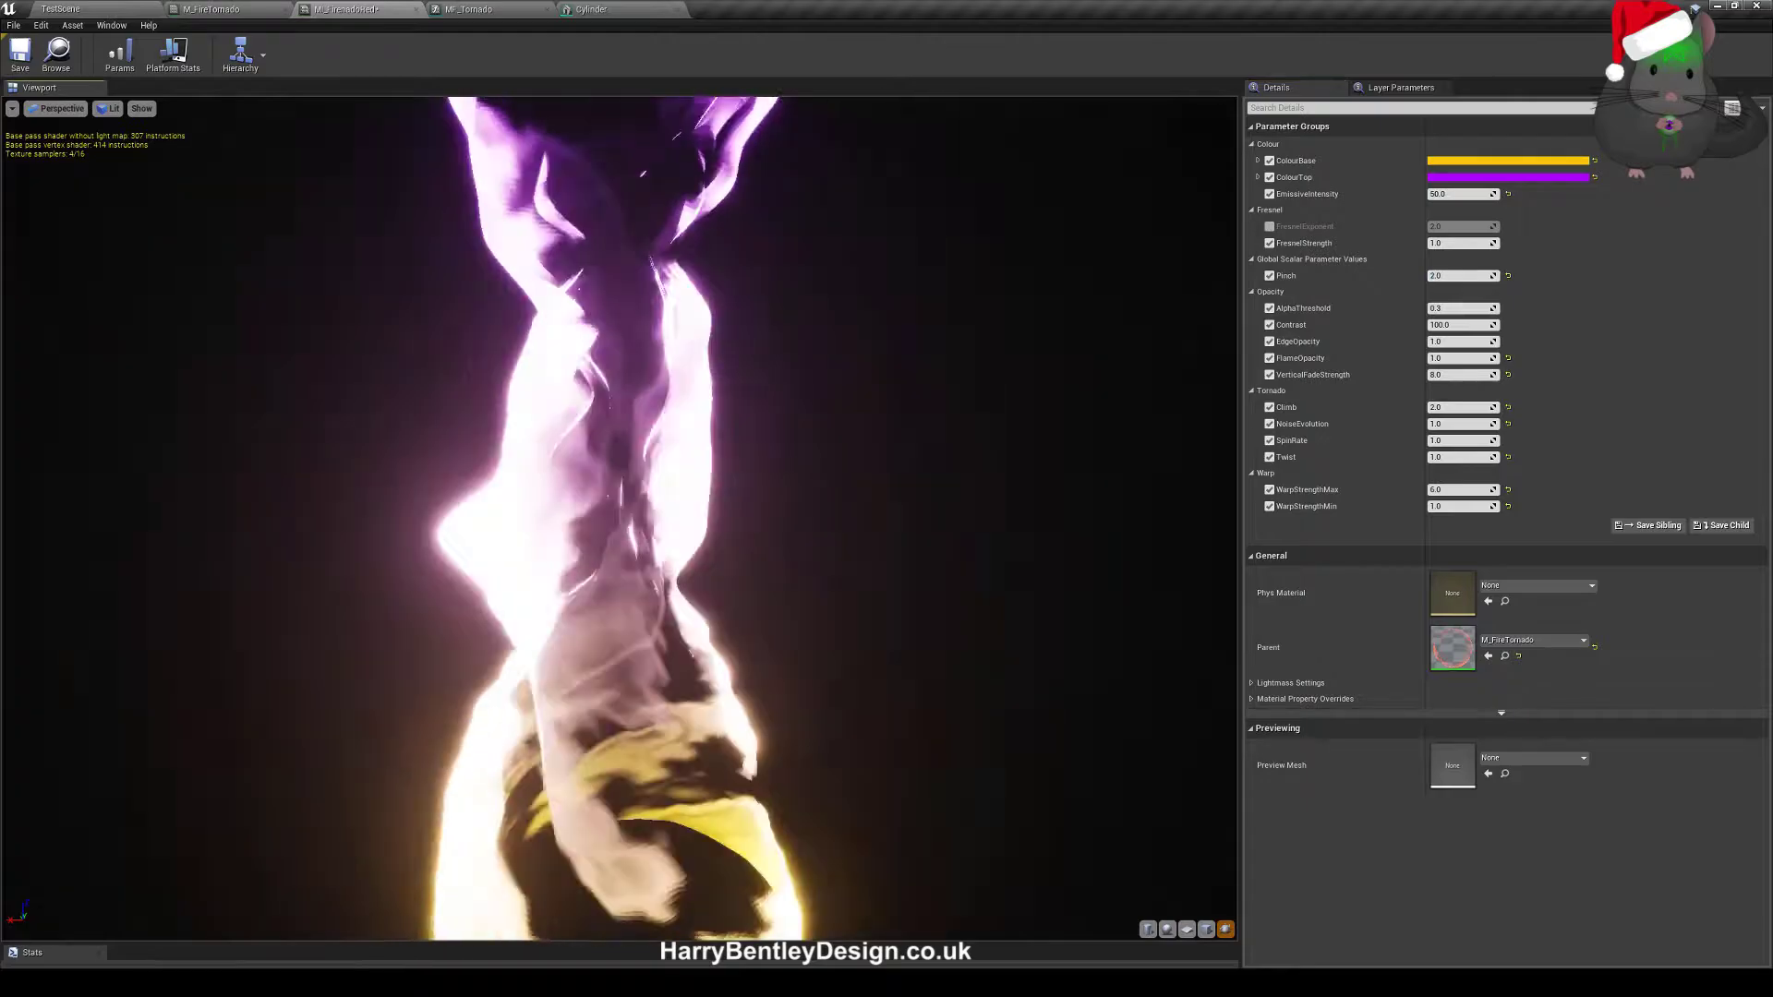
pyautogui.moveTo(640, 439); pyautogui.dragTo(640, 341)
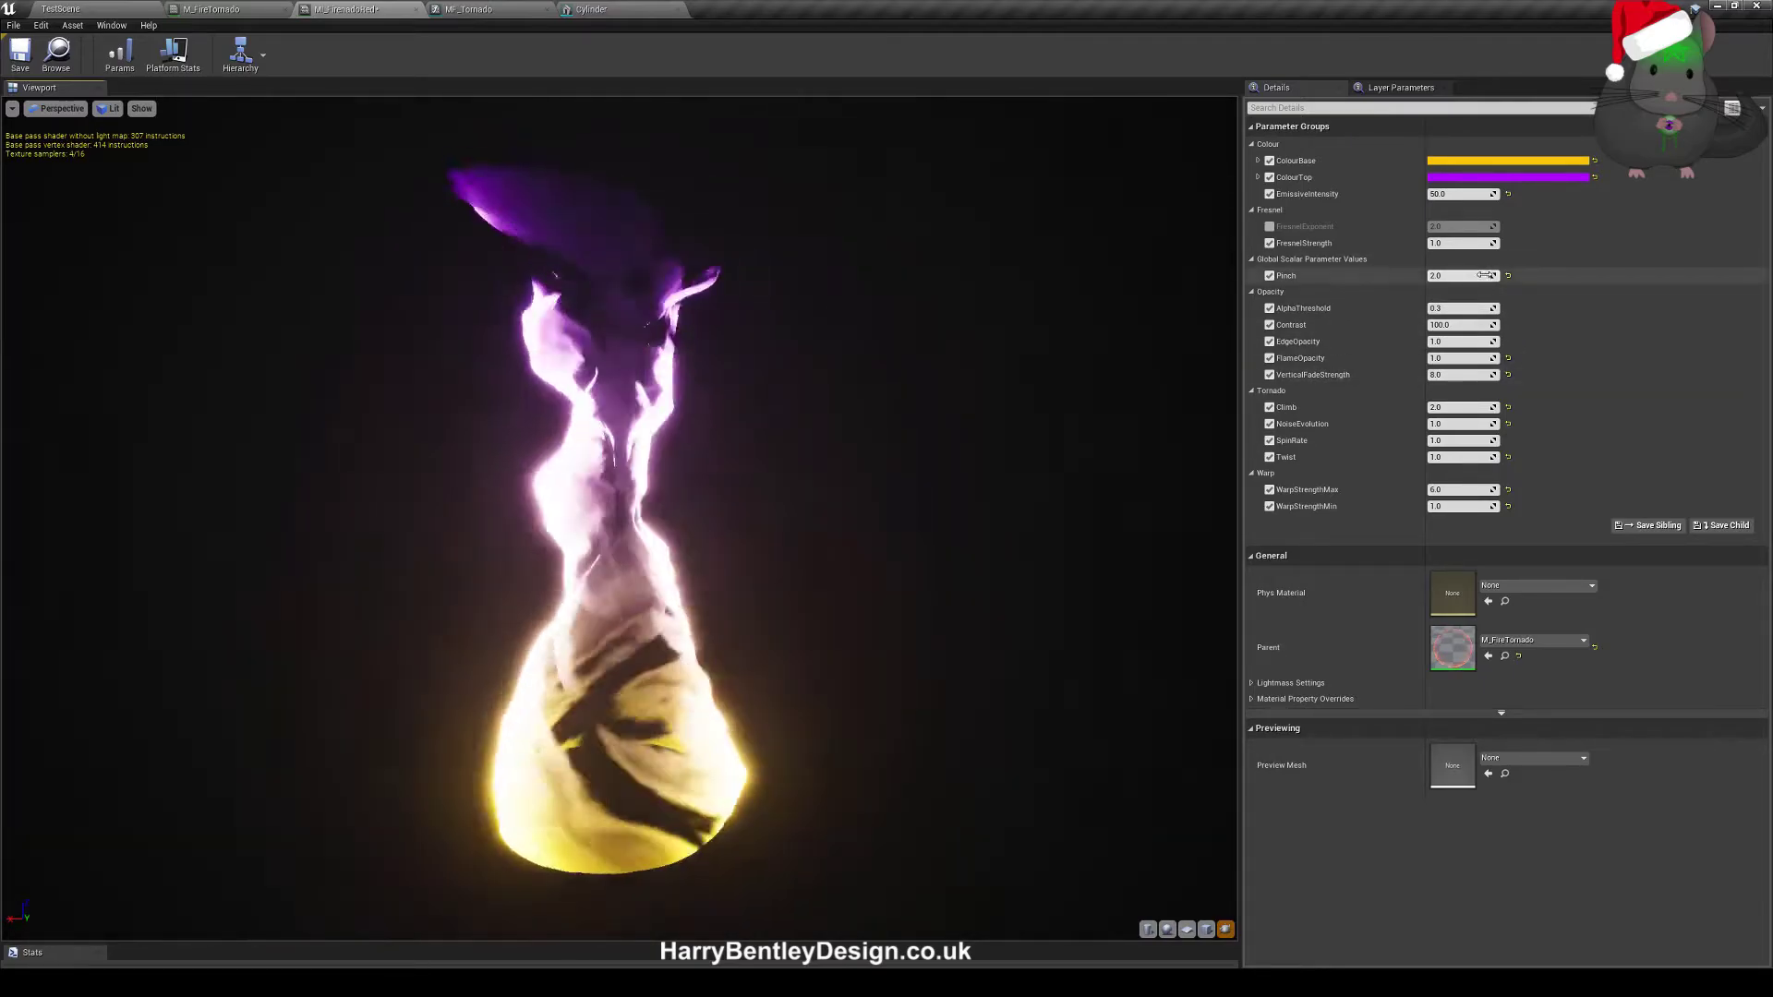
pyautogui.click(1478, 276)
pyautogui.write('1')
pyautogui.press('Return')
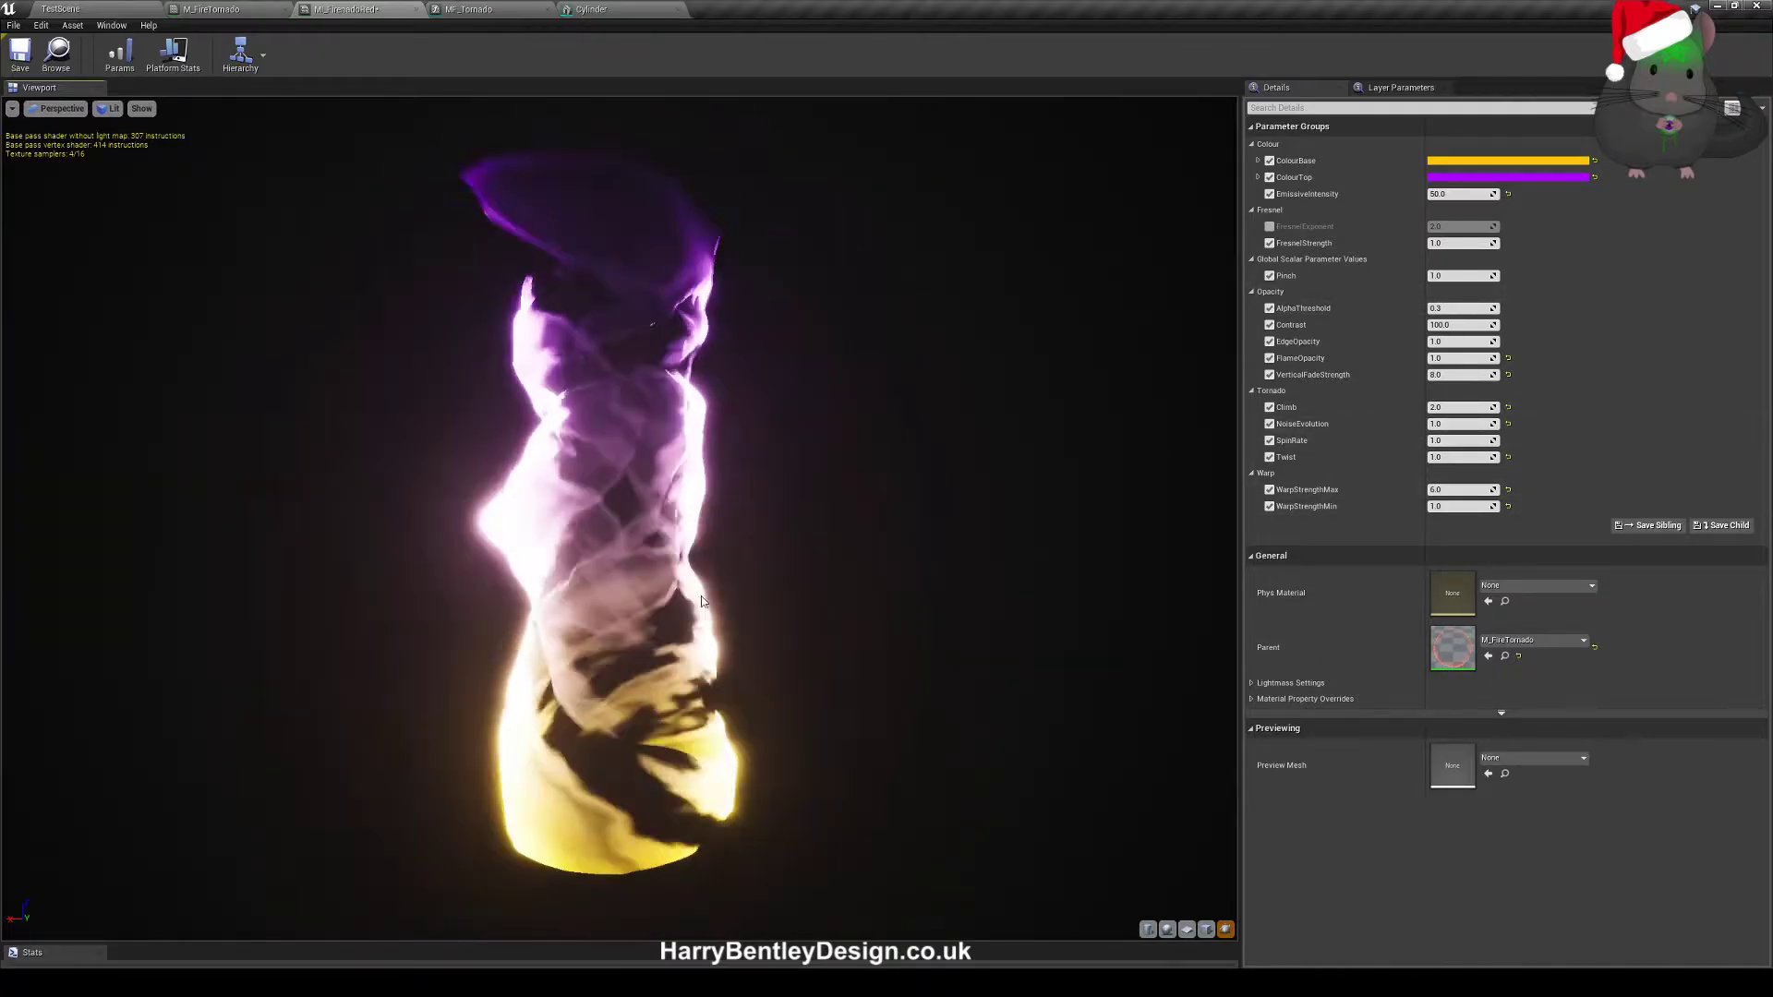
# - Set EmissiveIntensity to 1 to remove the extra glow from the tornado
pyautogui.click(1459, 194)
pyautogui.write('1')
pyautogui.press('Return')
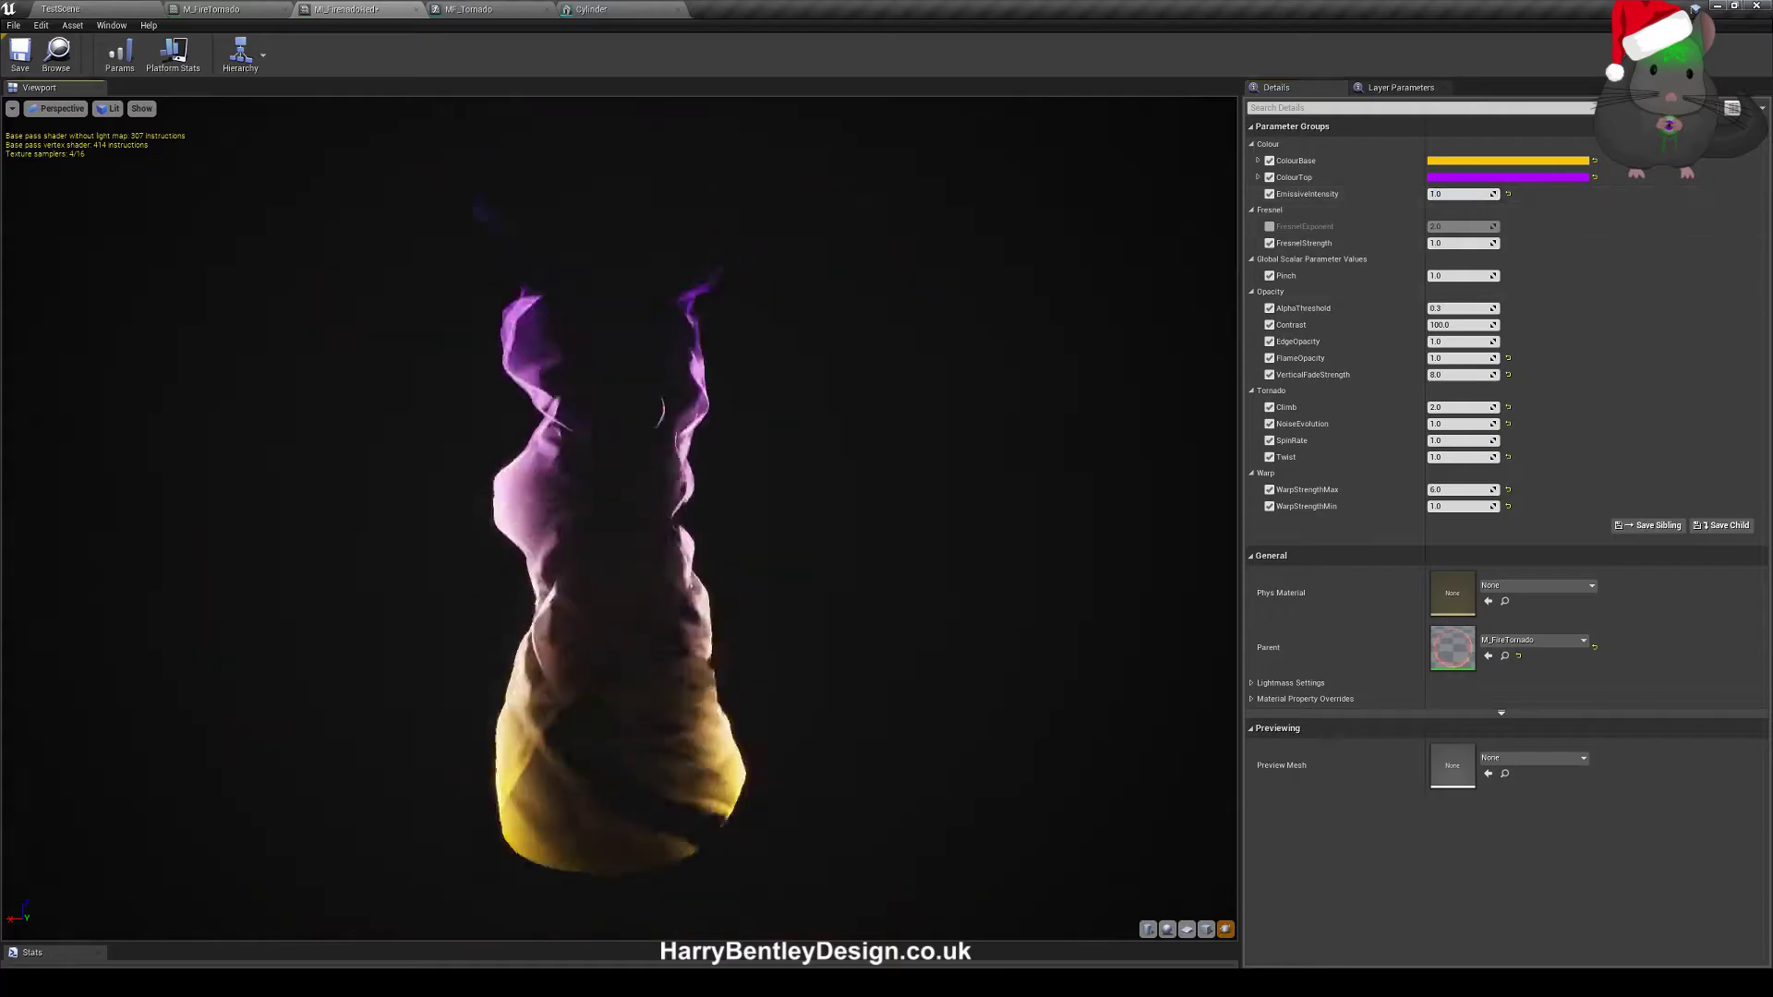
pyautogui.moveTo(606, 634); pyautogui.dragTo(606, 610, button='right')
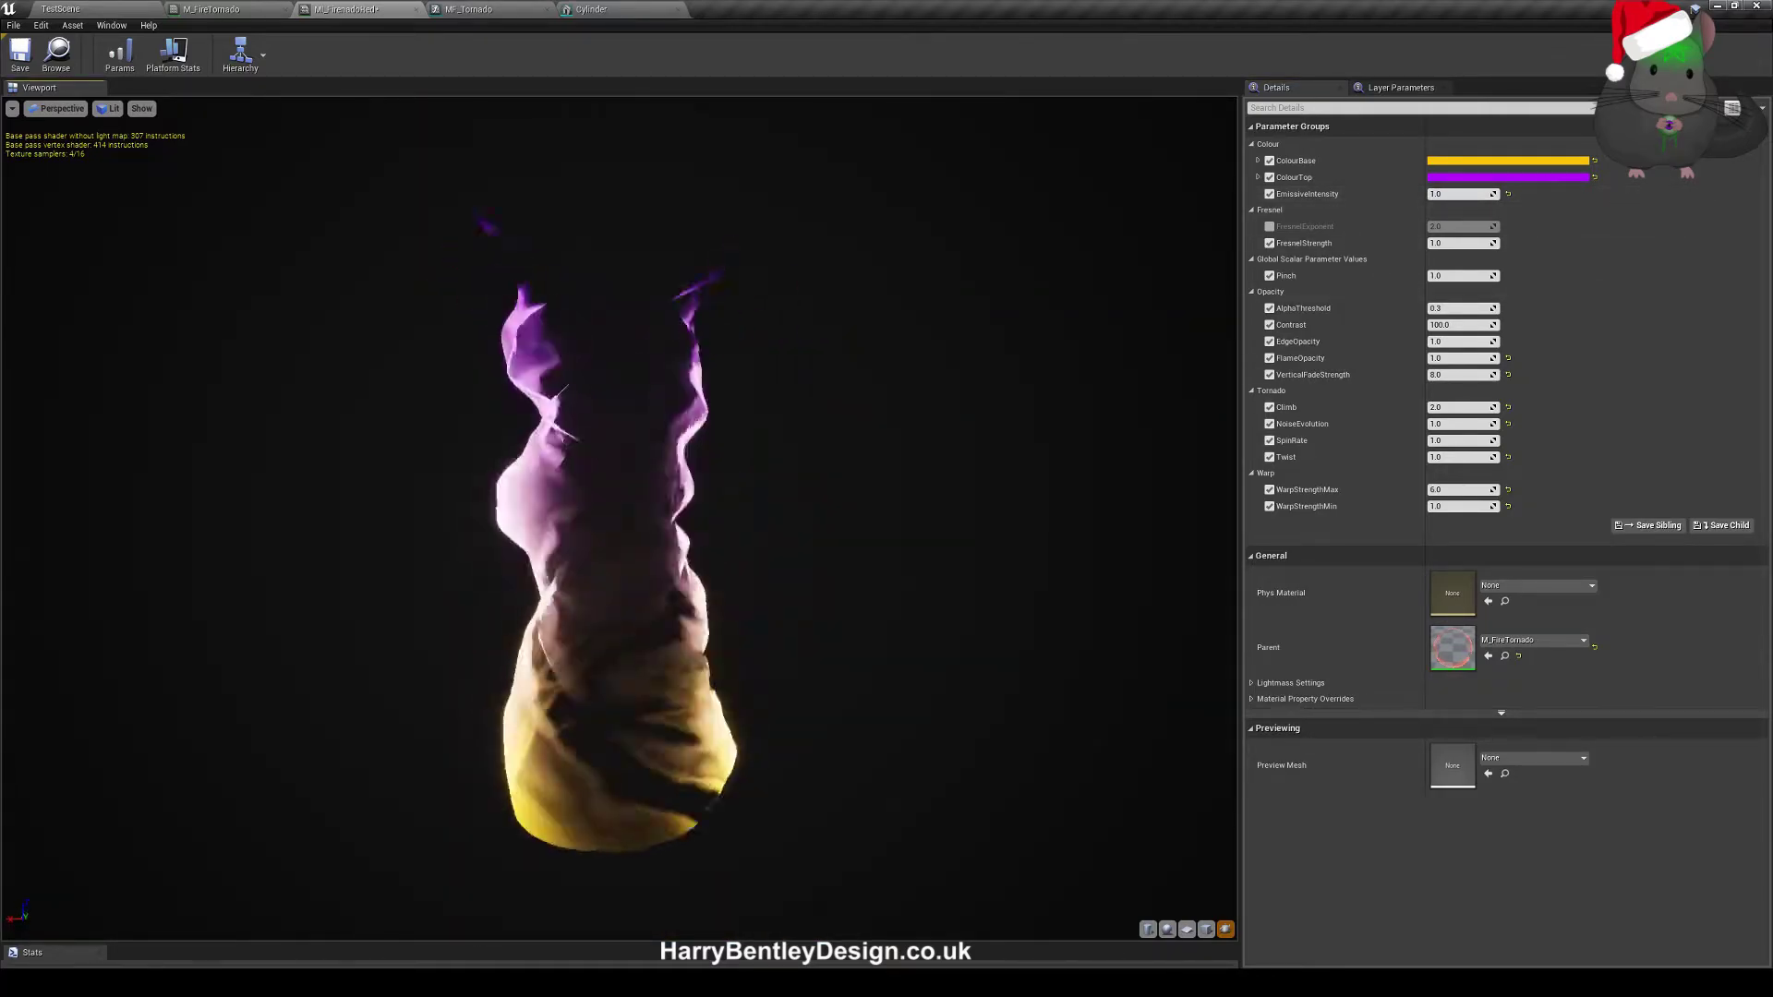
# - Preview the material on a flat plane and set FresnelStrength to 5
pyautogui.click(1185, 931)
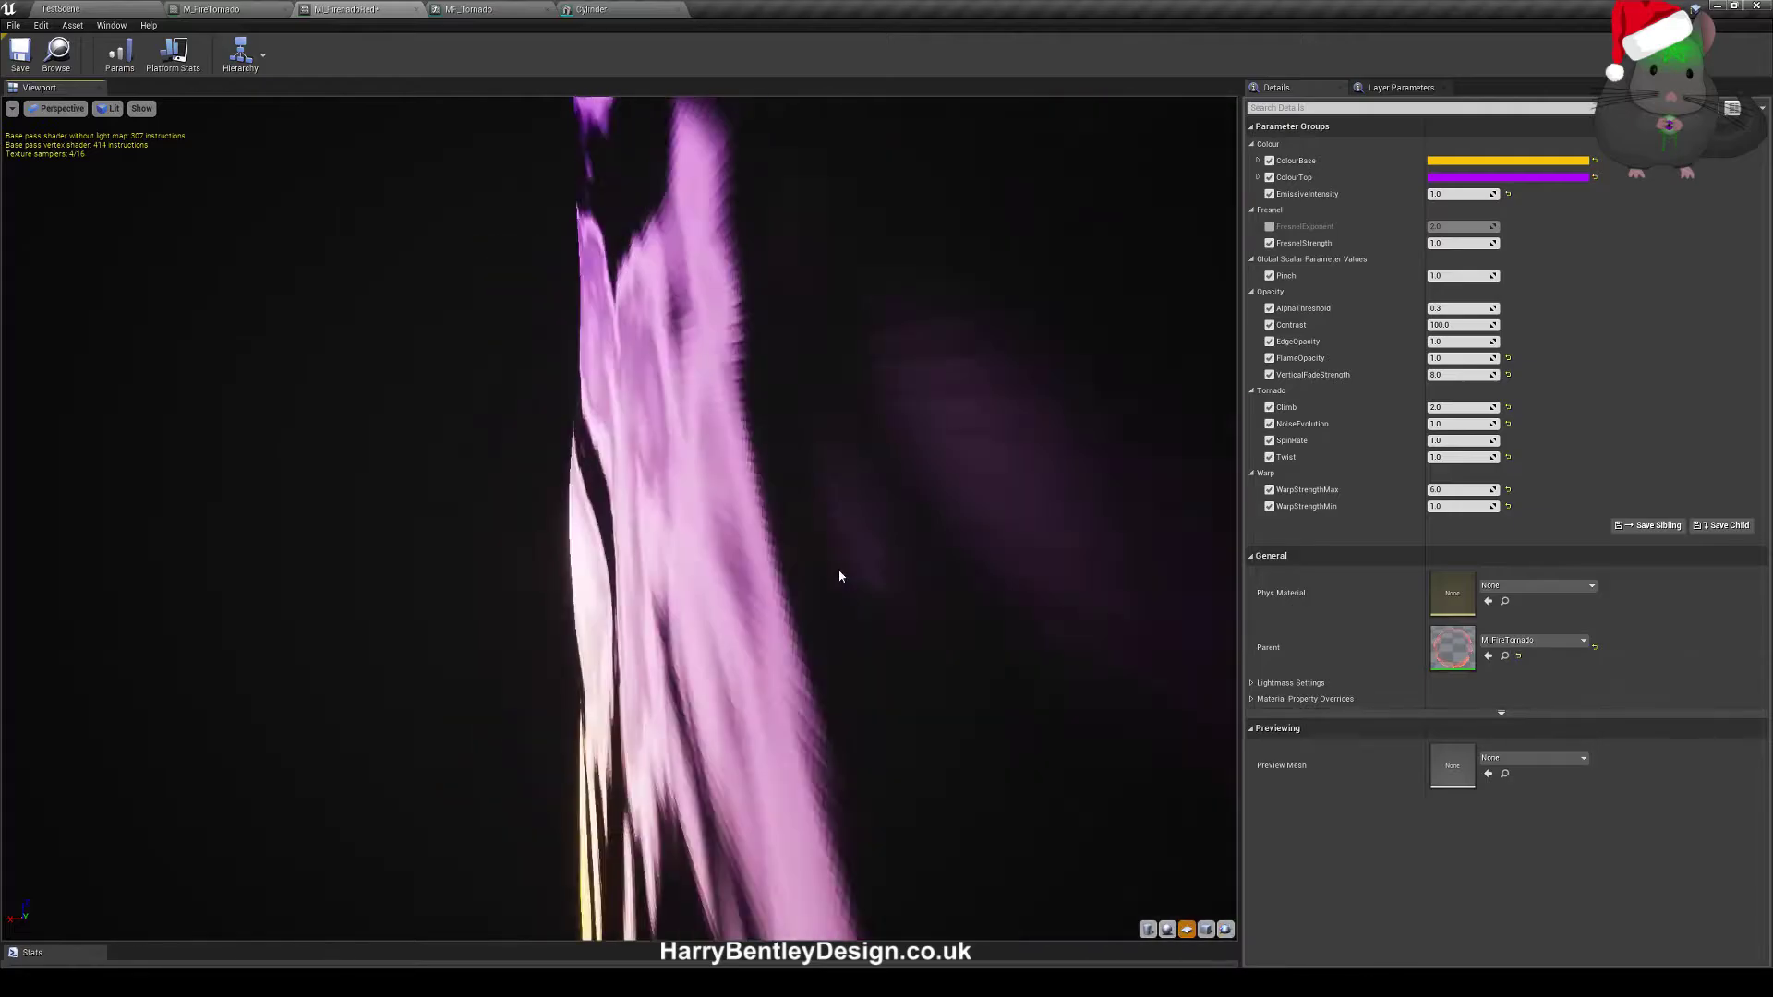
pyautogui.moveTo(610, 554); pyautogui.dragTo(609, 531, button='right')
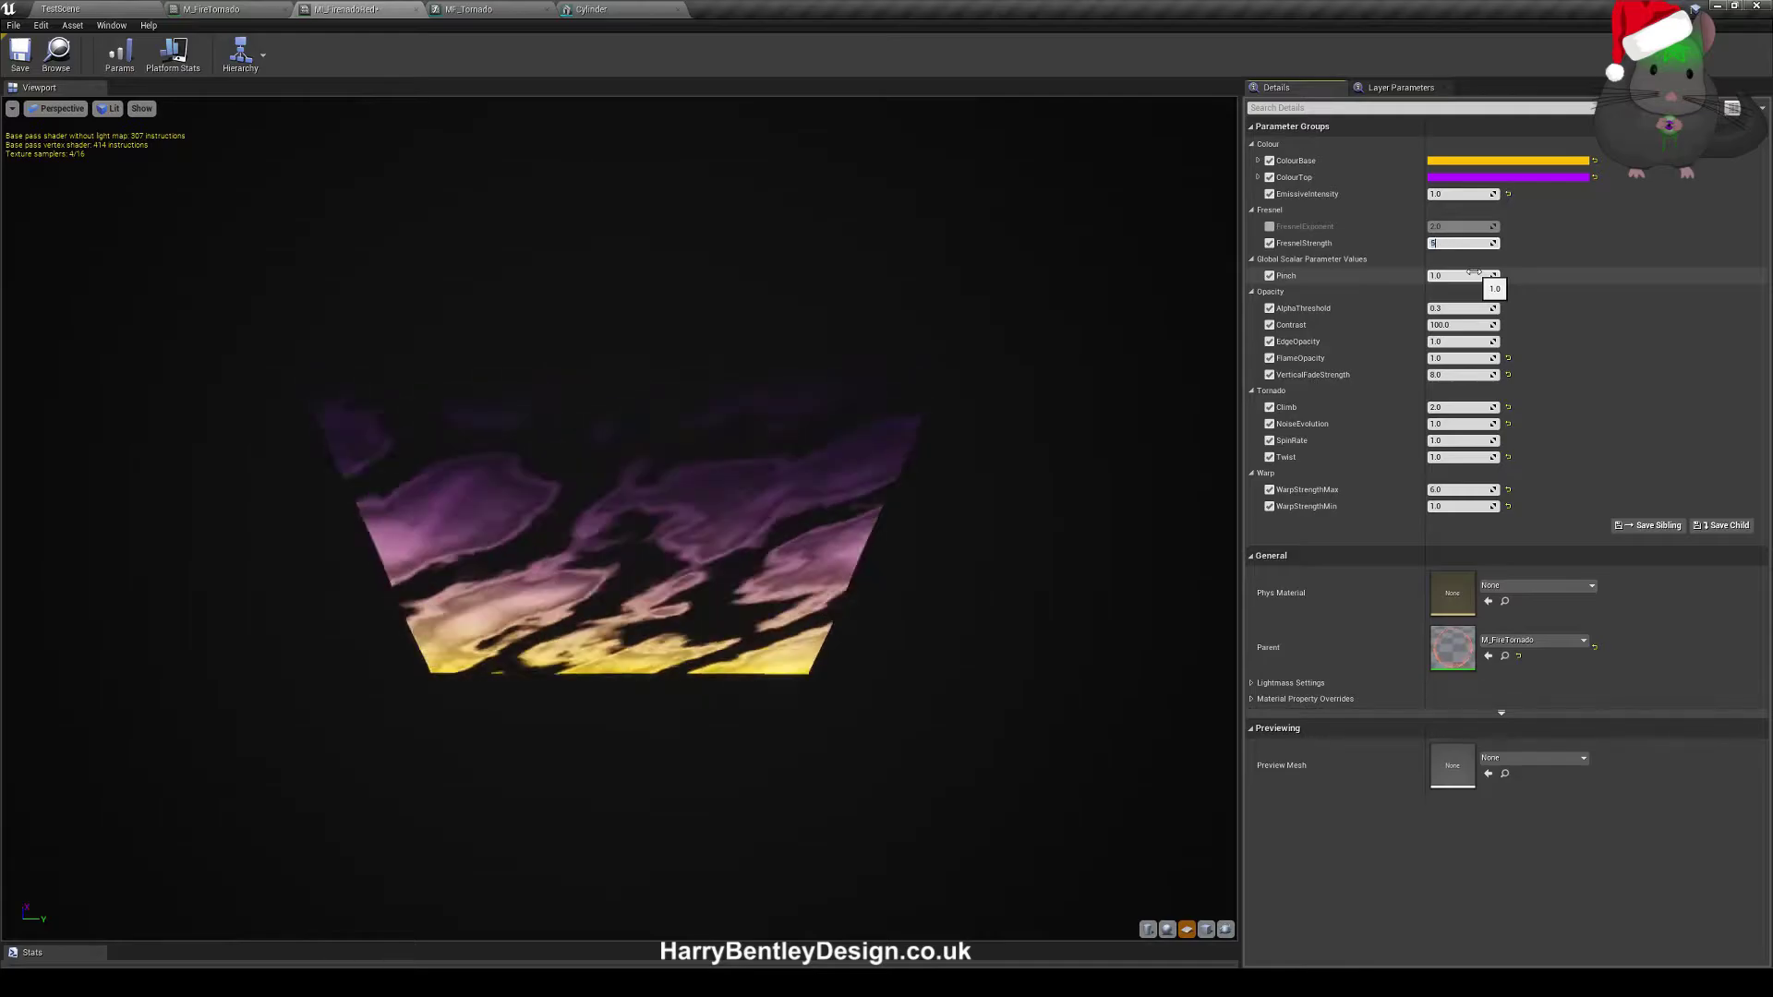
pyautogui.press('Return')
pyautogui.moveTo(835, 578); pyautogui.dragTo(831, 488)
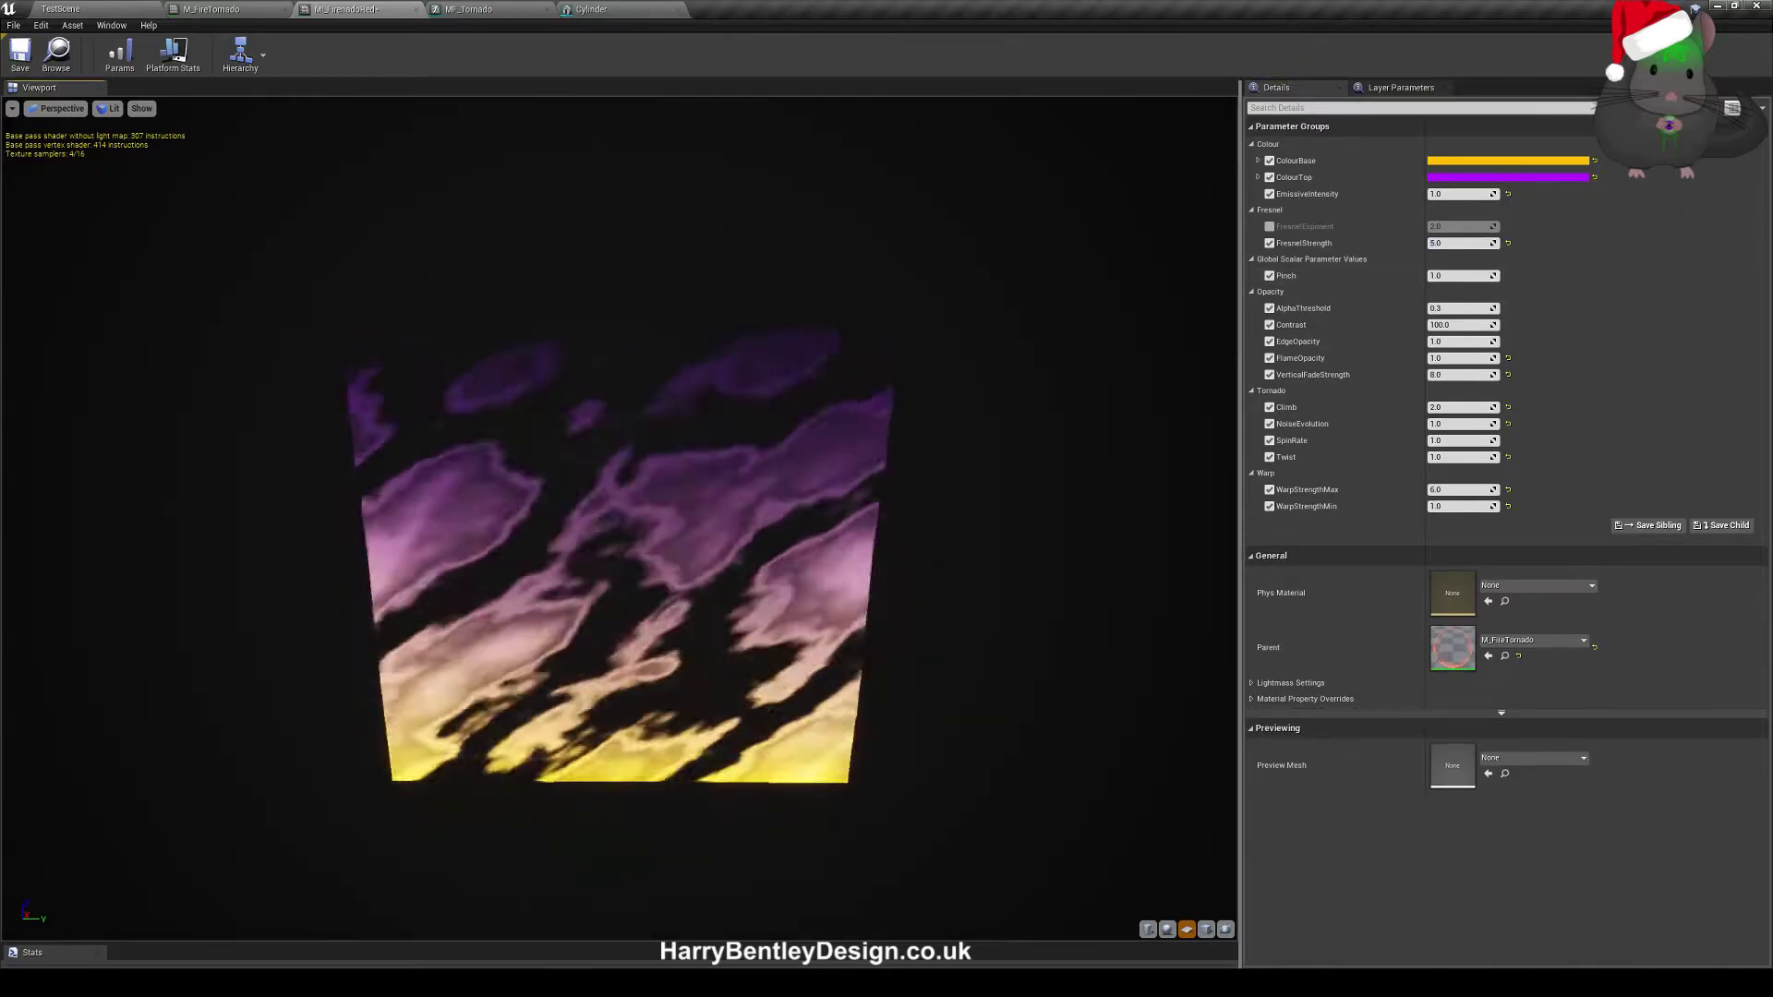
pyautogui.scroll(1, 609, 575)
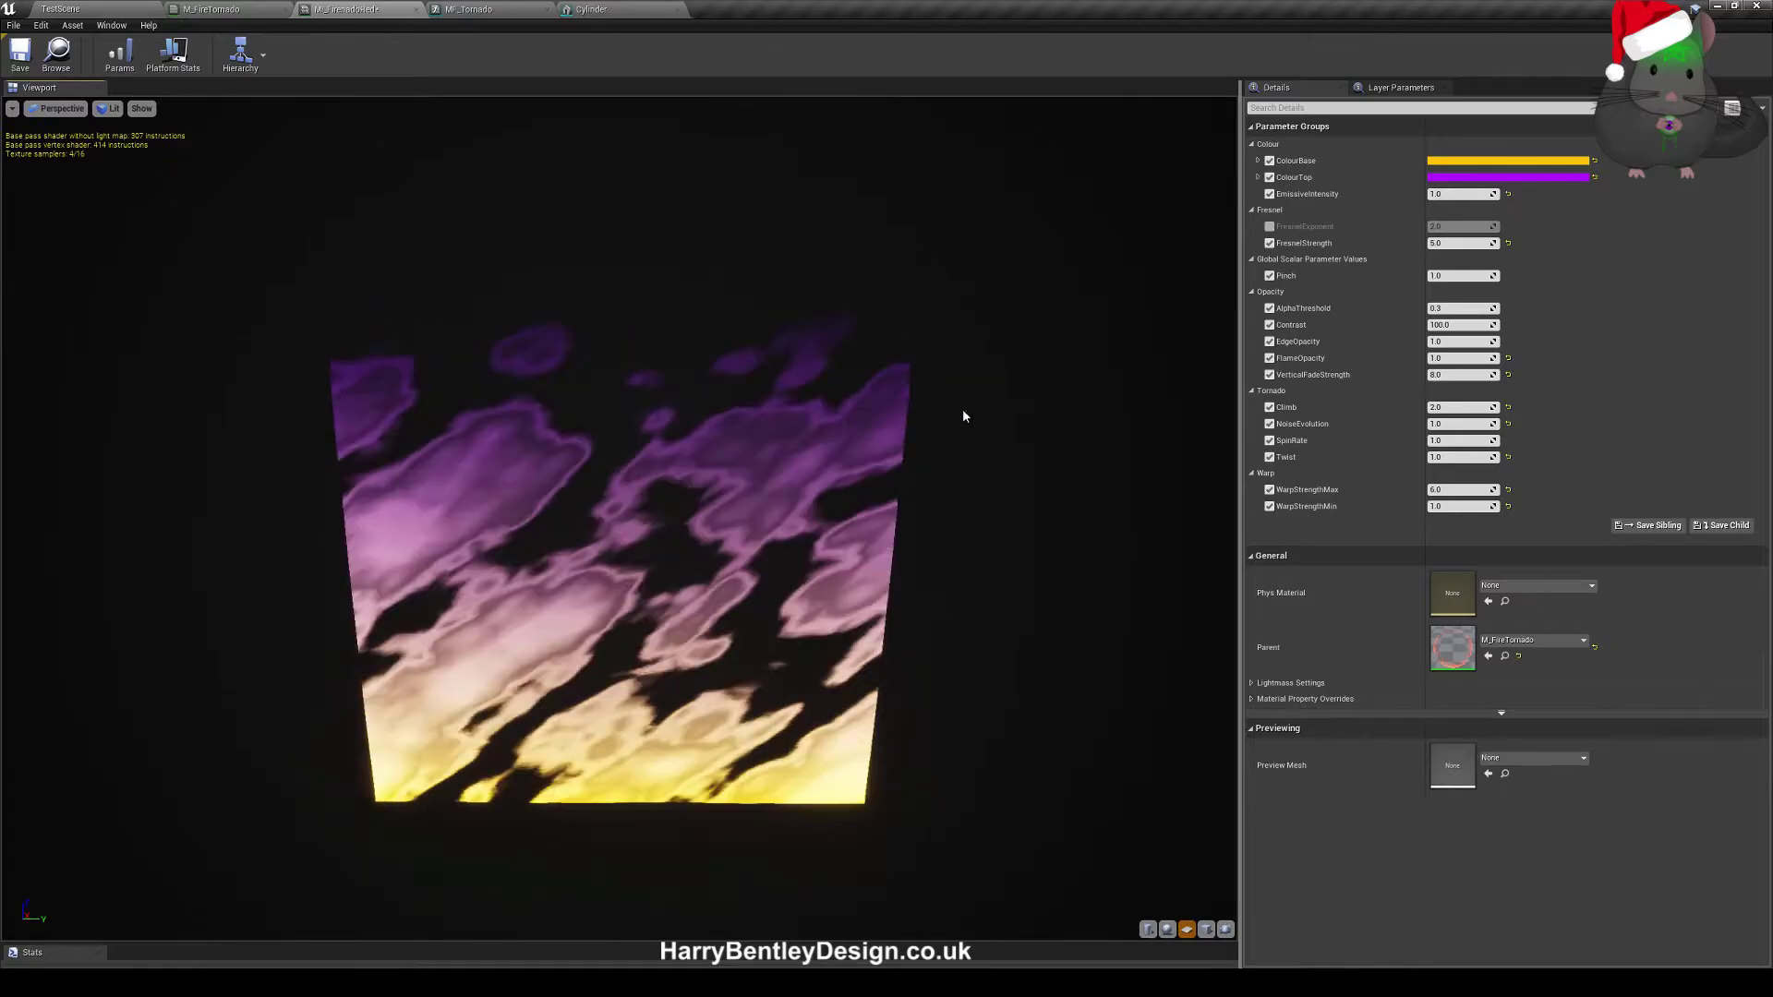
pyautogui.moveTo(964, 416); pyautogui.dragTo(962, 620)
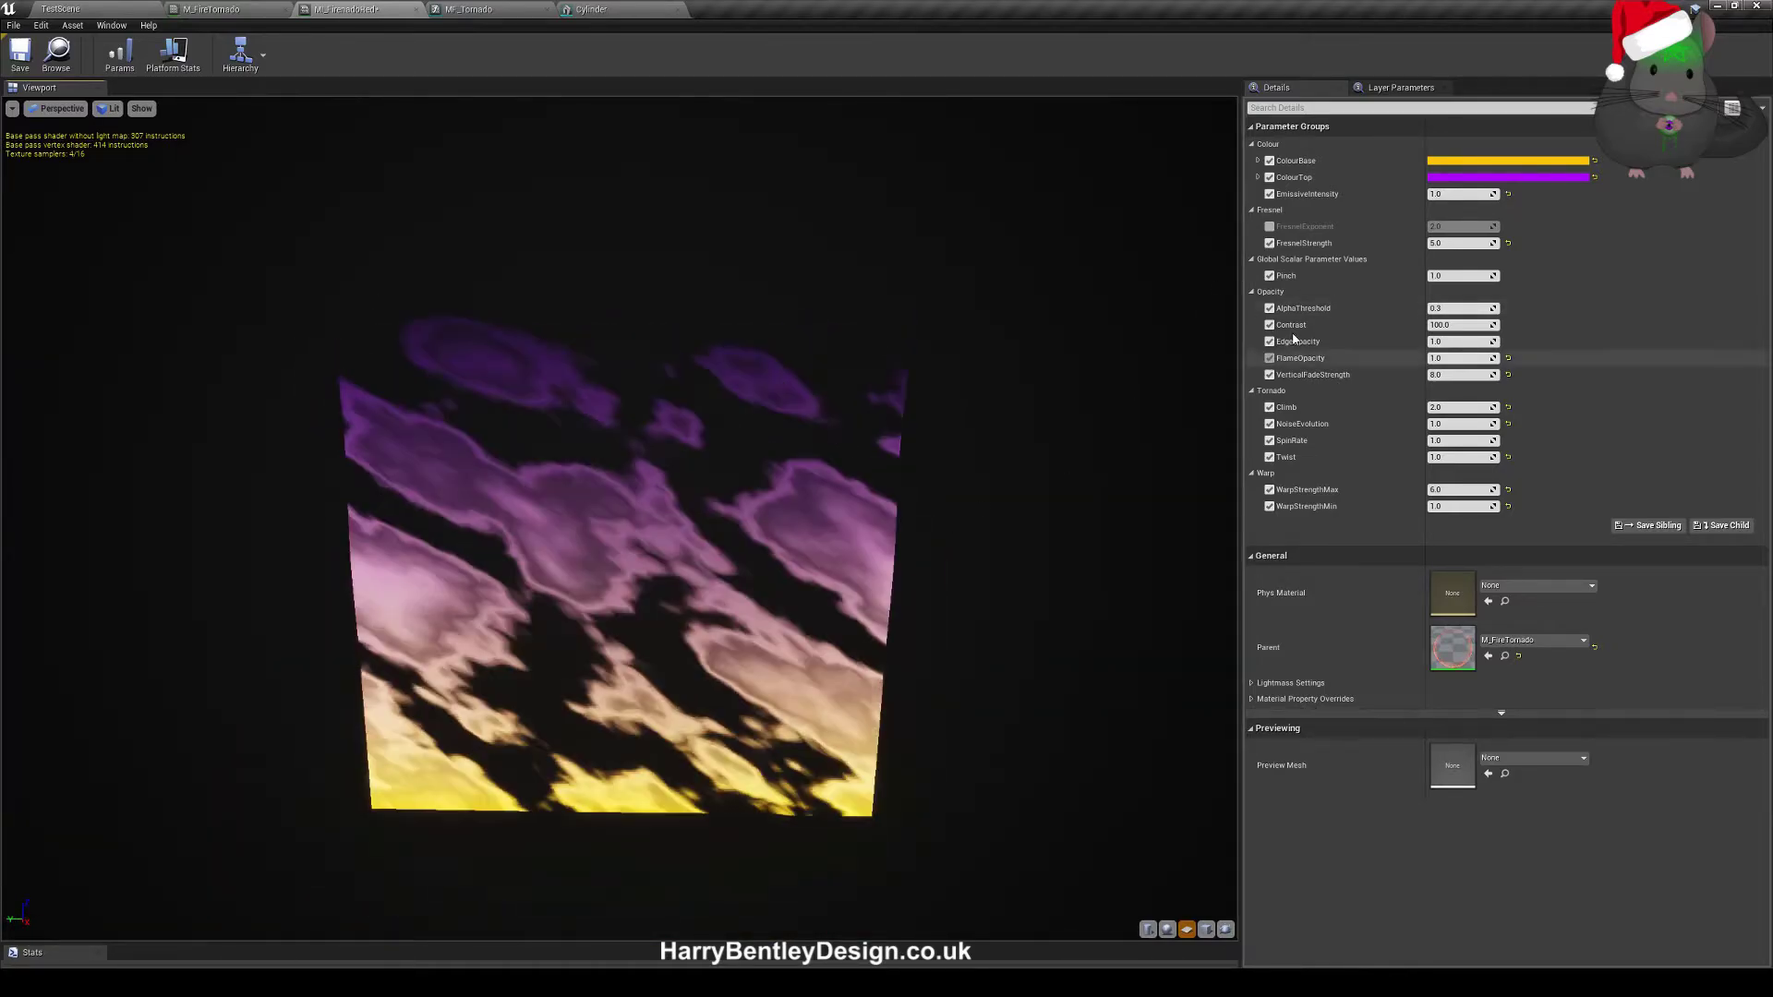
# - Try AlphaThreshold at 0 and at a much higher value, and check the tornado in TestScene
pyautogui.click(1464, 309)
pyautogui.write('0')
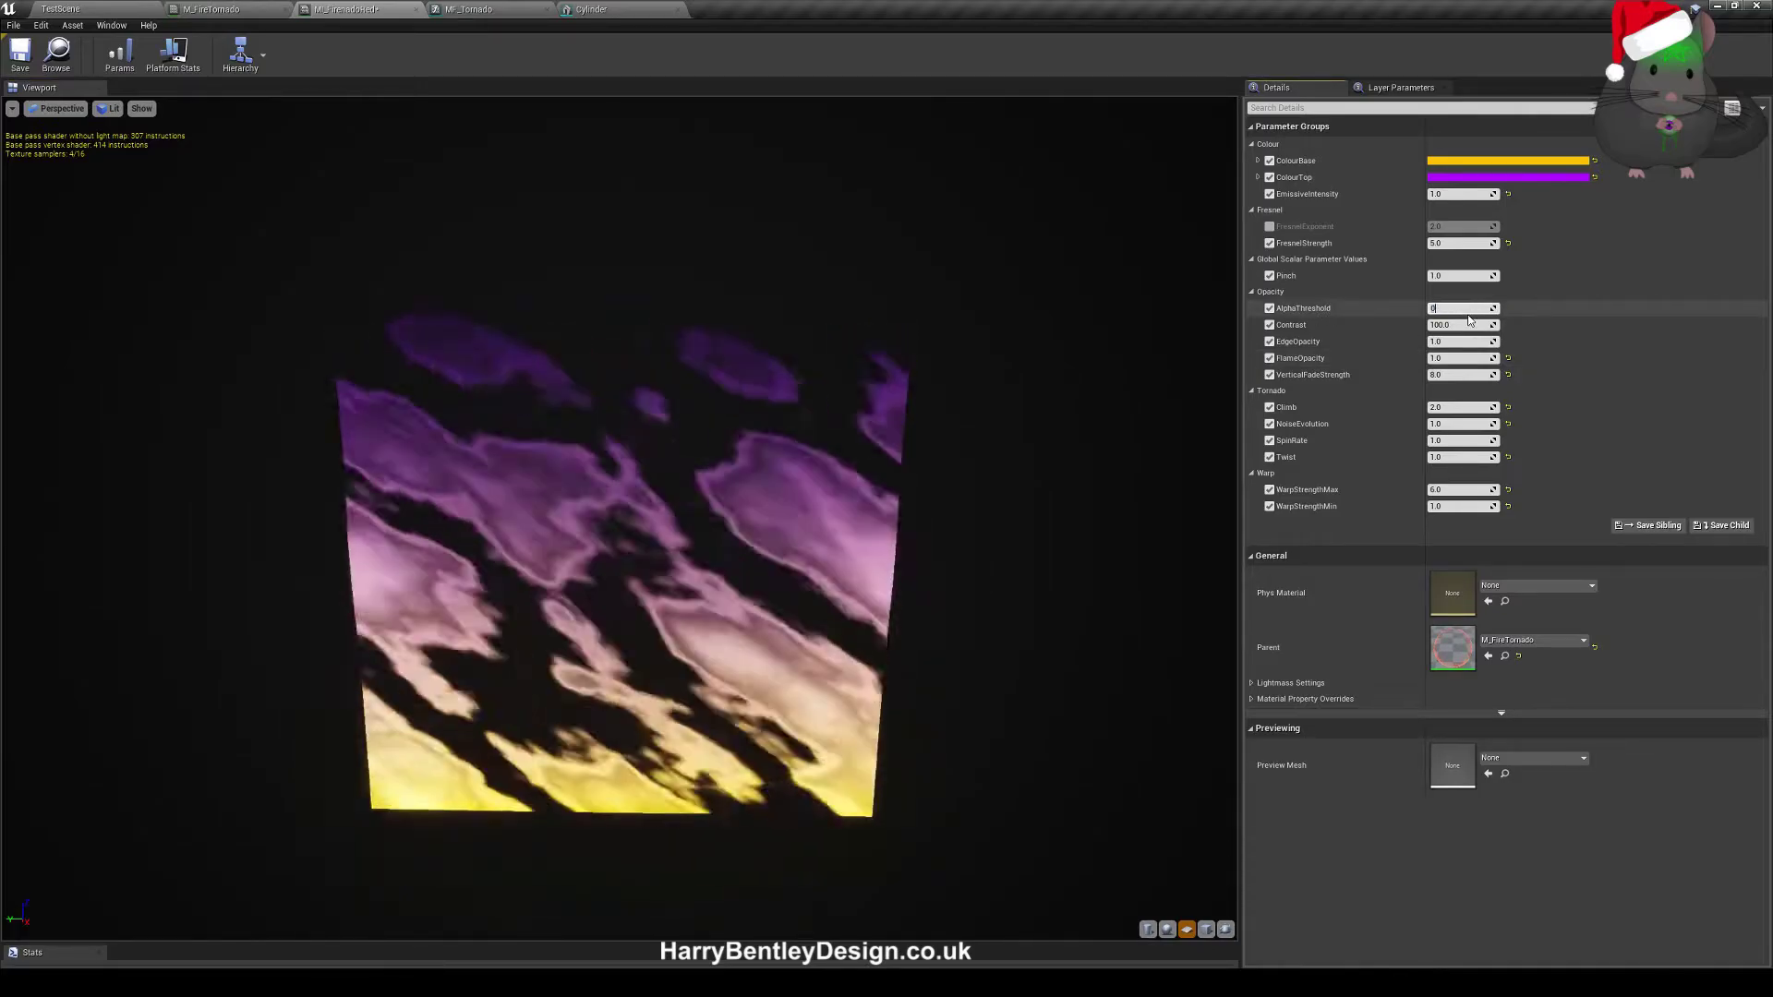
pyautogui.press('Return')
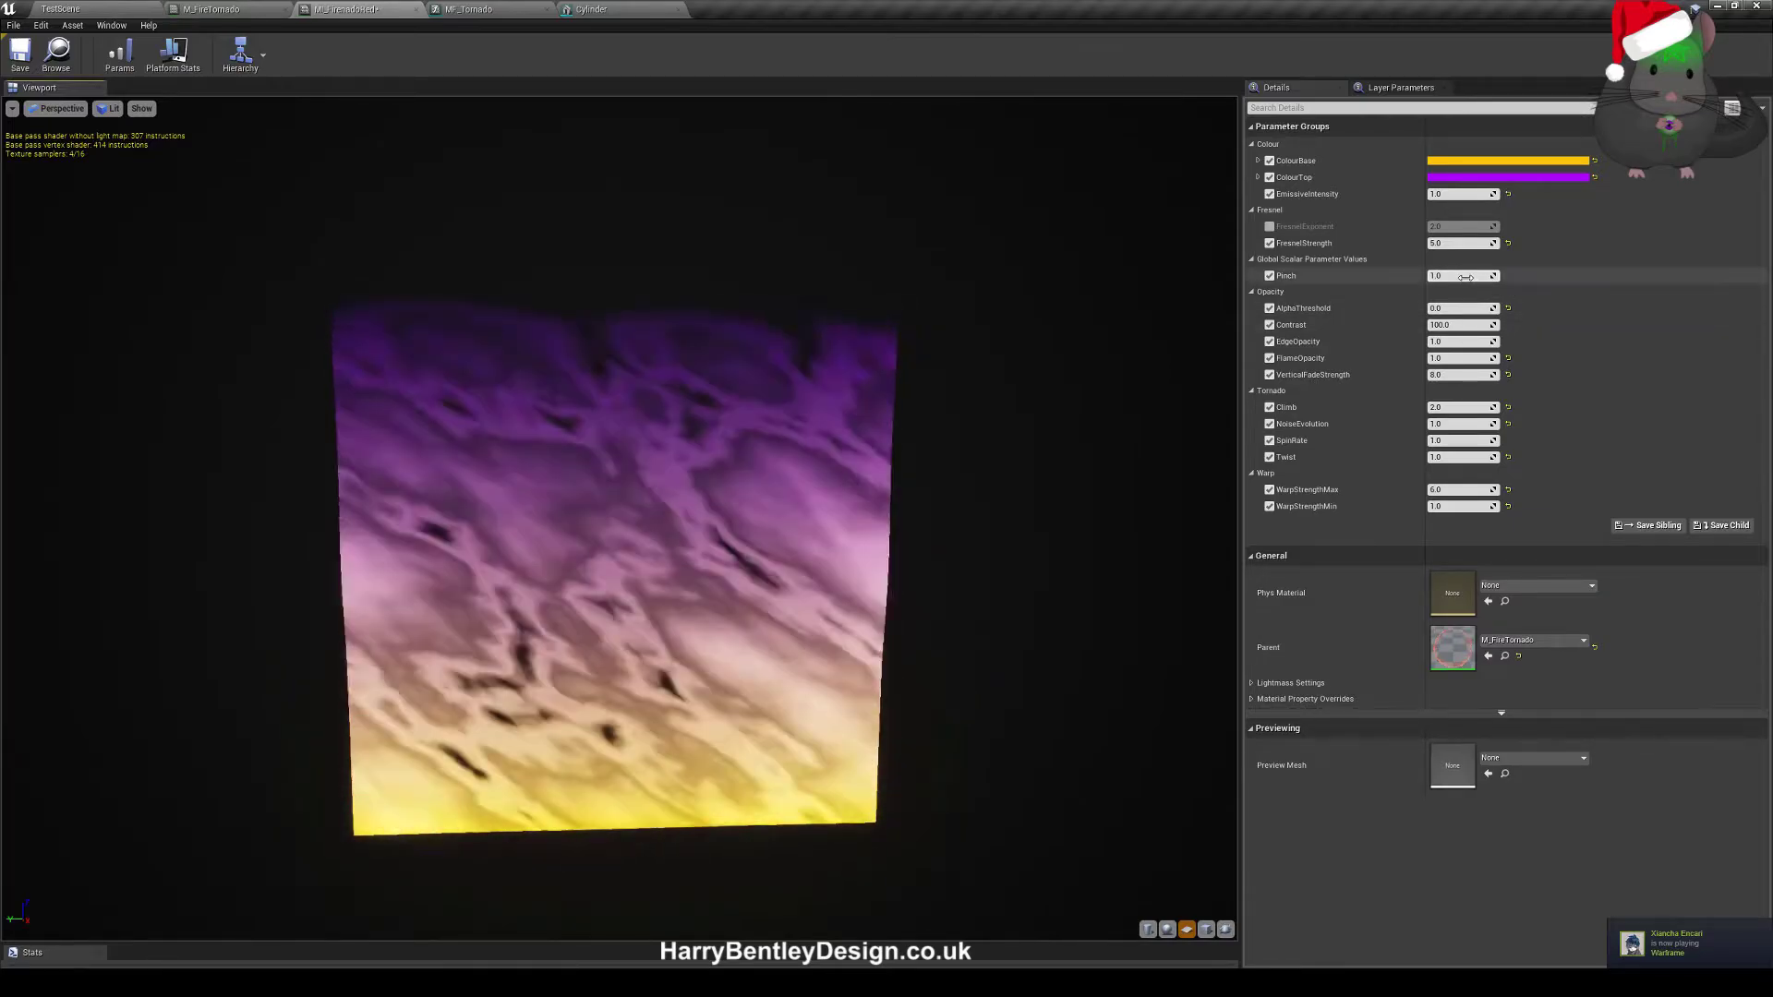
pyautogui.moveTo(1463, 308); pyautogui.dragTo(1475, 321)
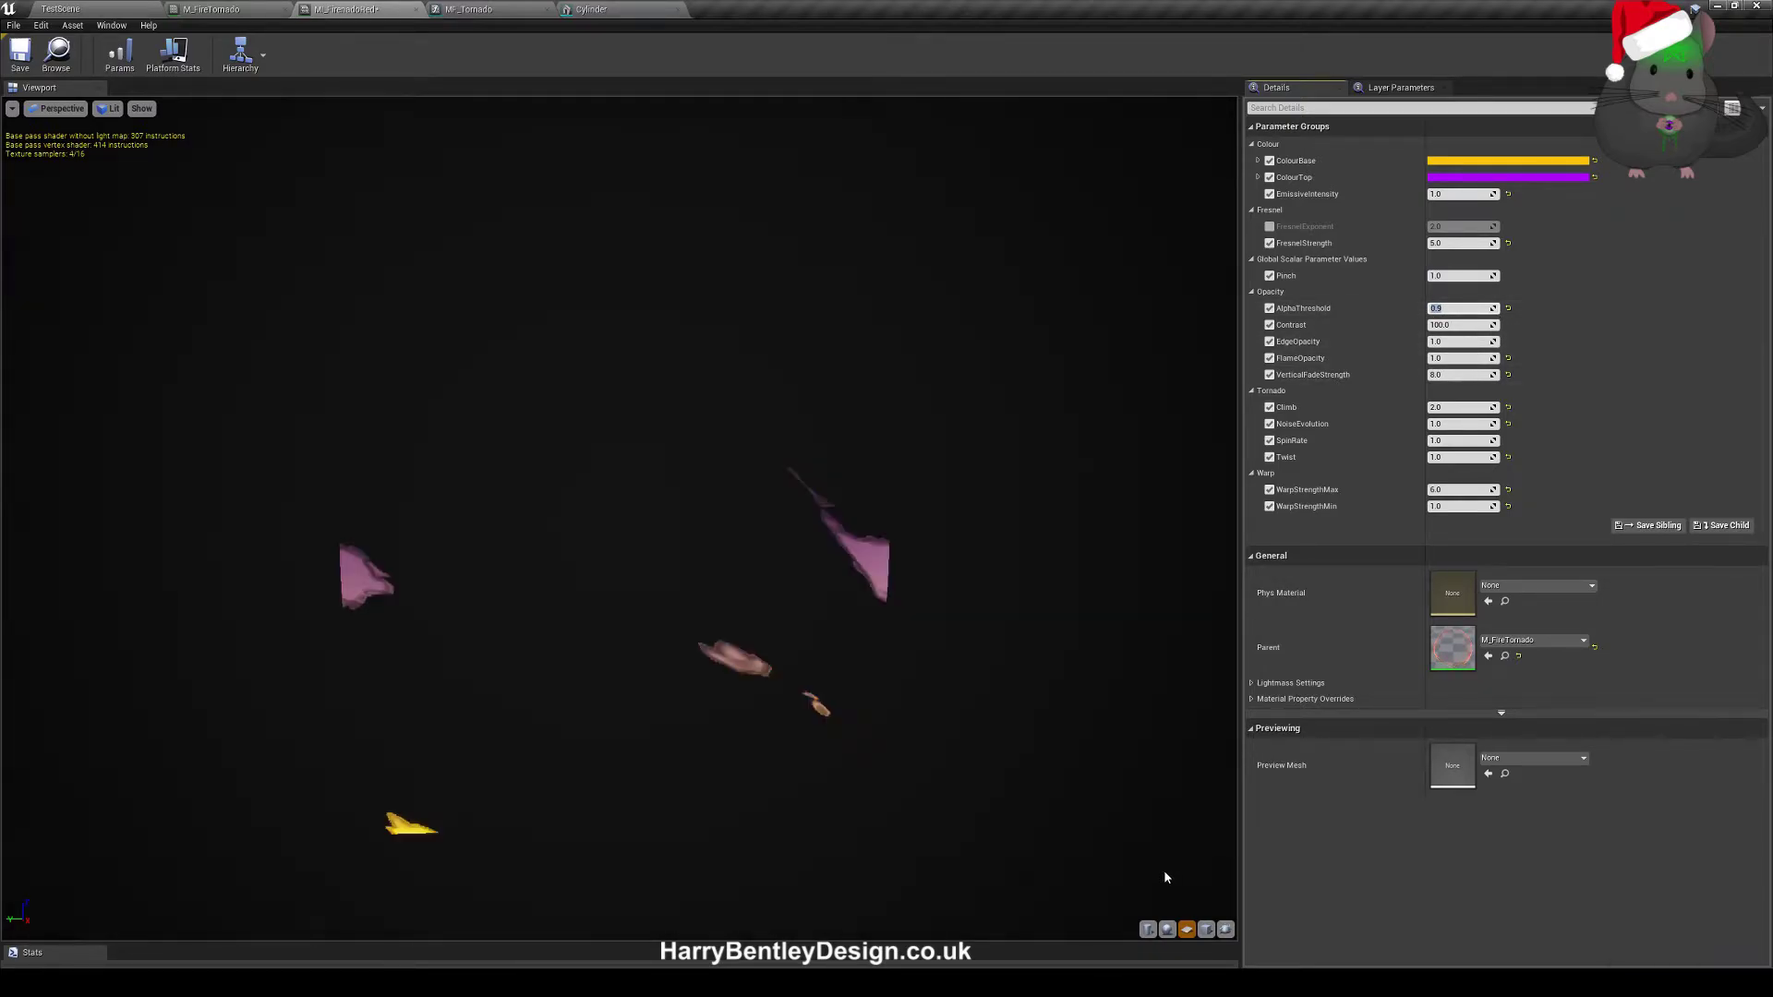
pyautogui.click(115, 8)
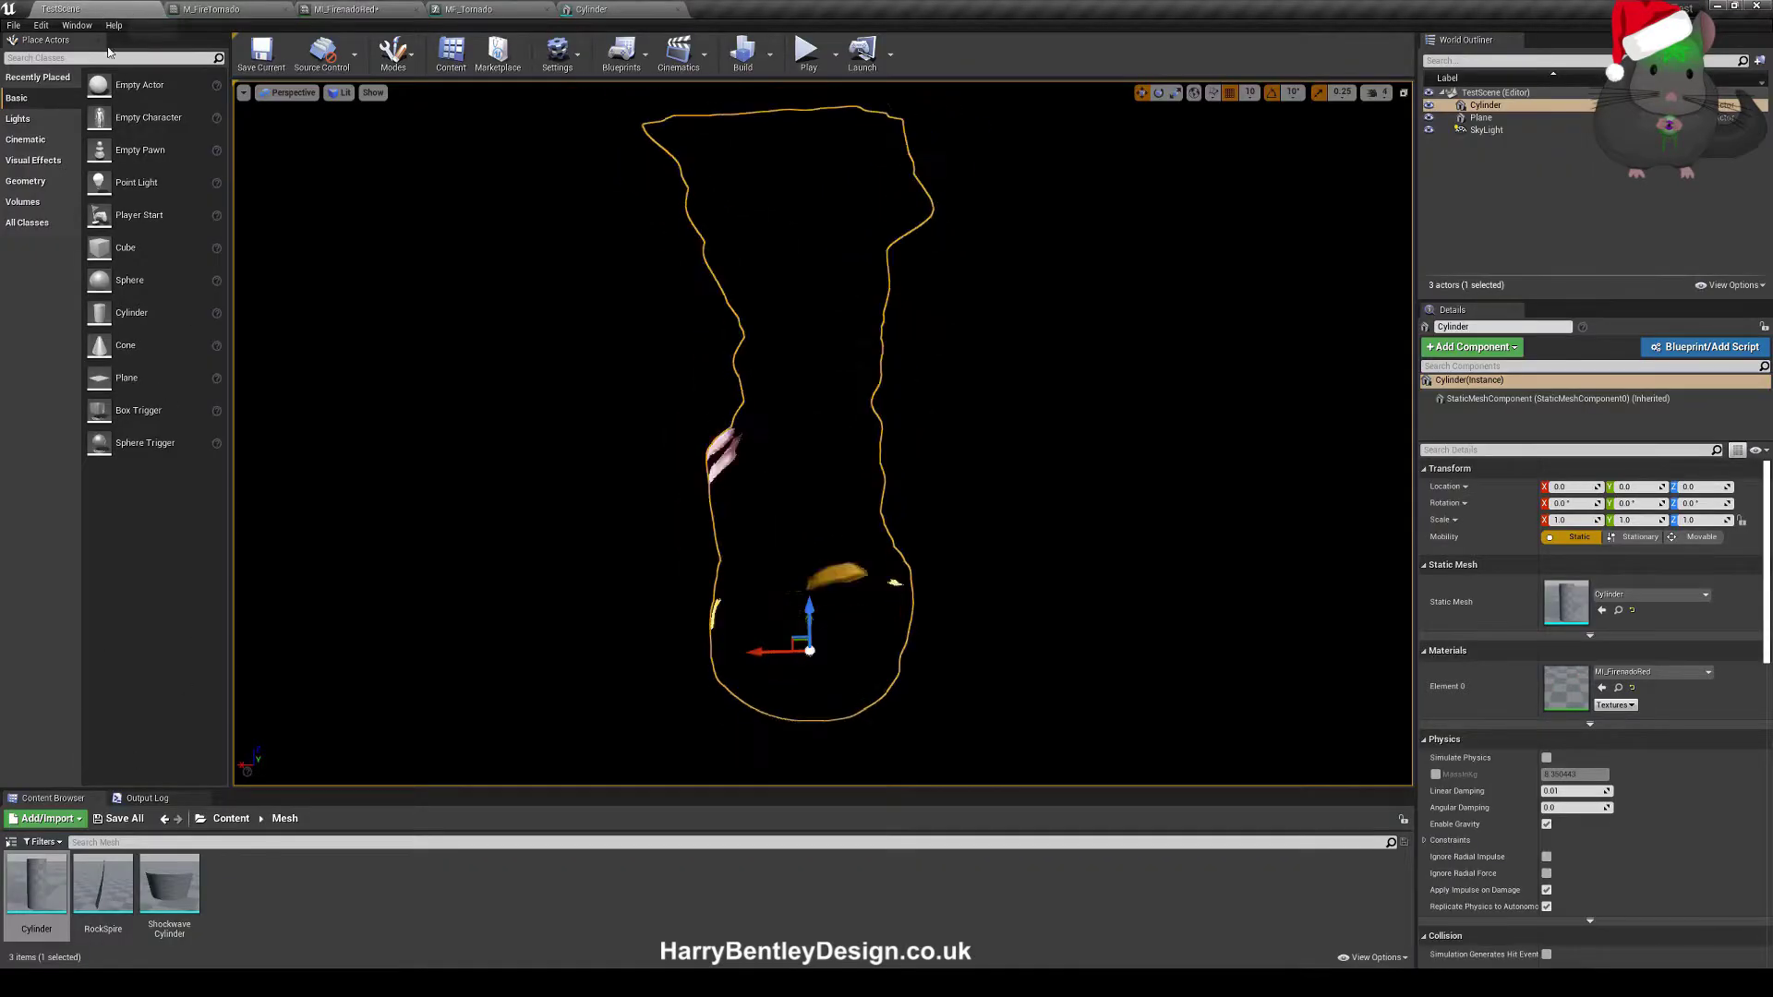
pyautogui.click(251, 8)
pyautogui.click(349, 8)
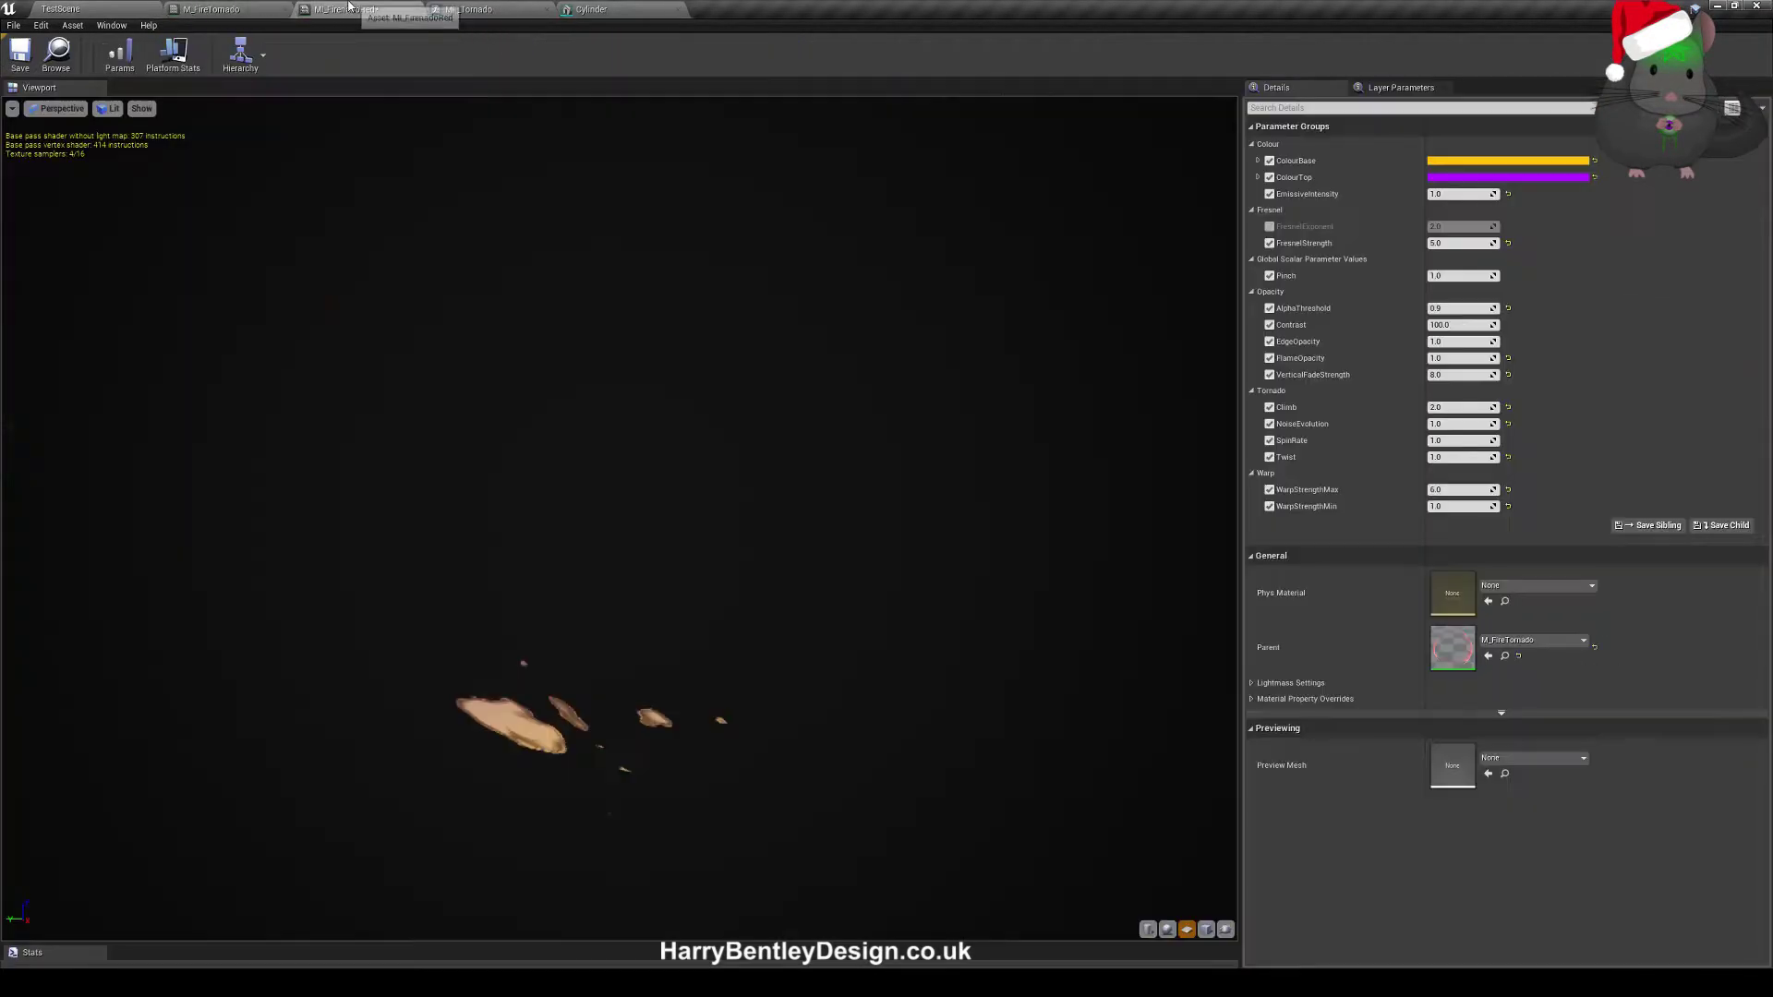
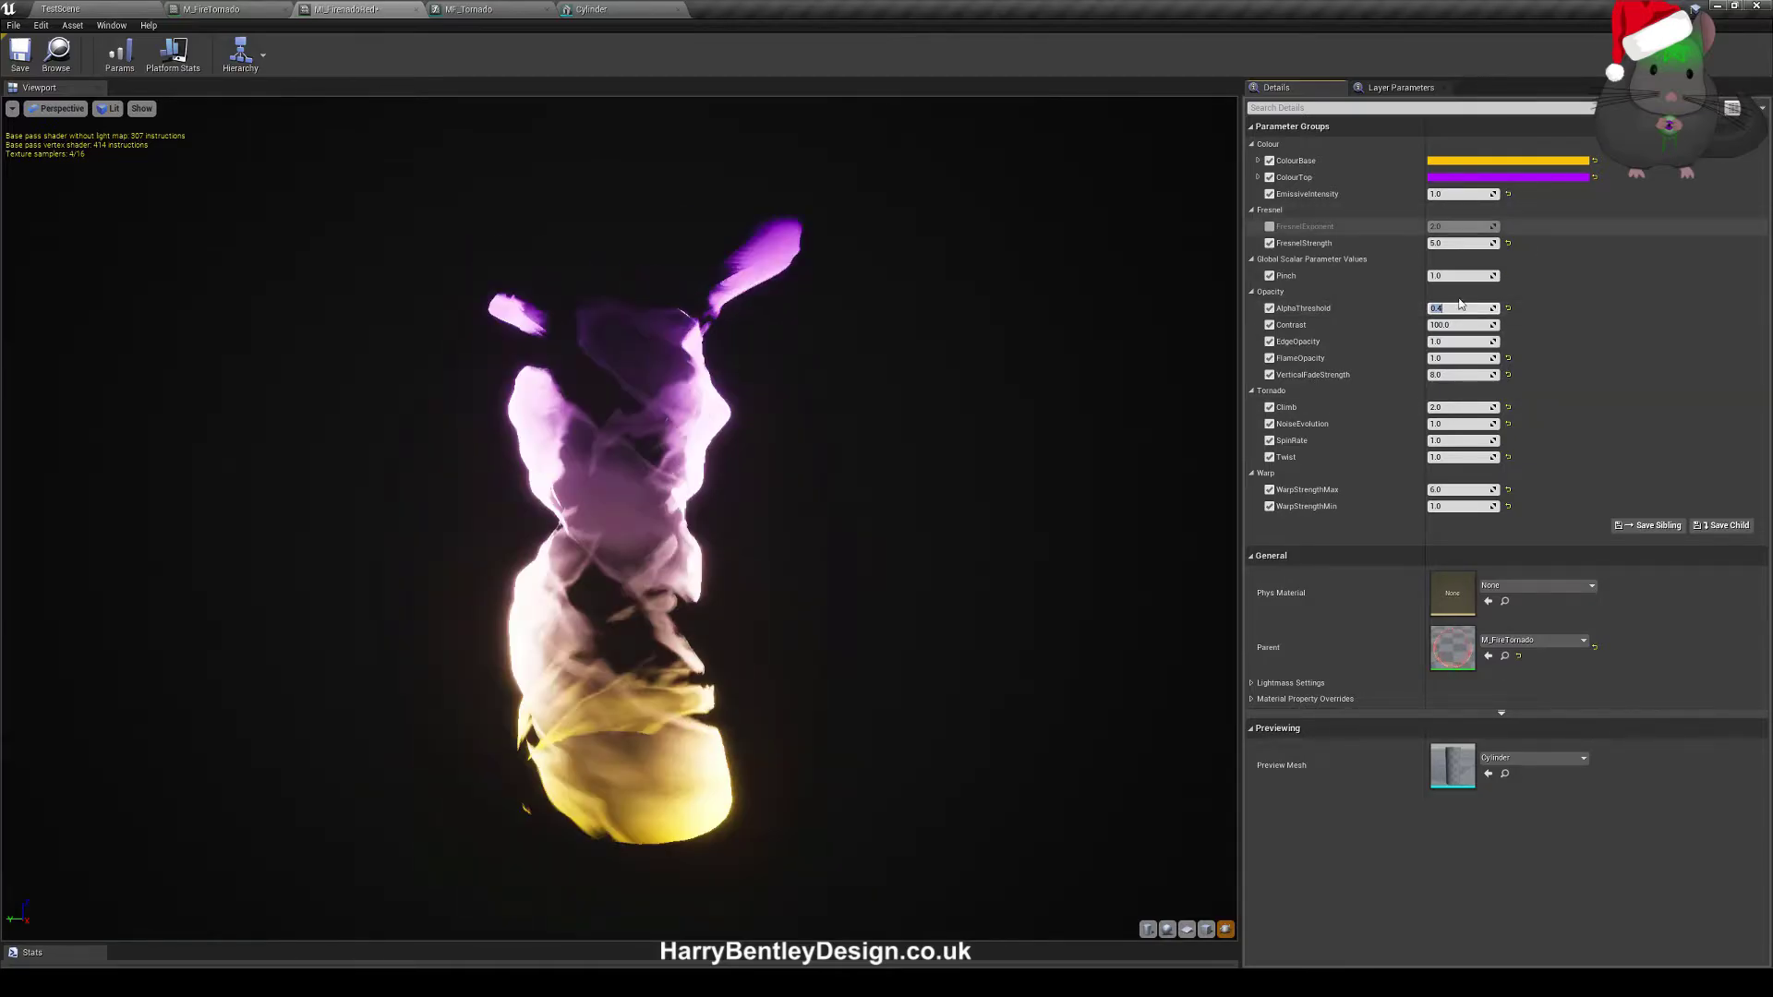
# - Set AlphaThreshold to 0.3 and disable the Contrast parameter override
pyautogui.write('.3')
pyautogui.press('Return')
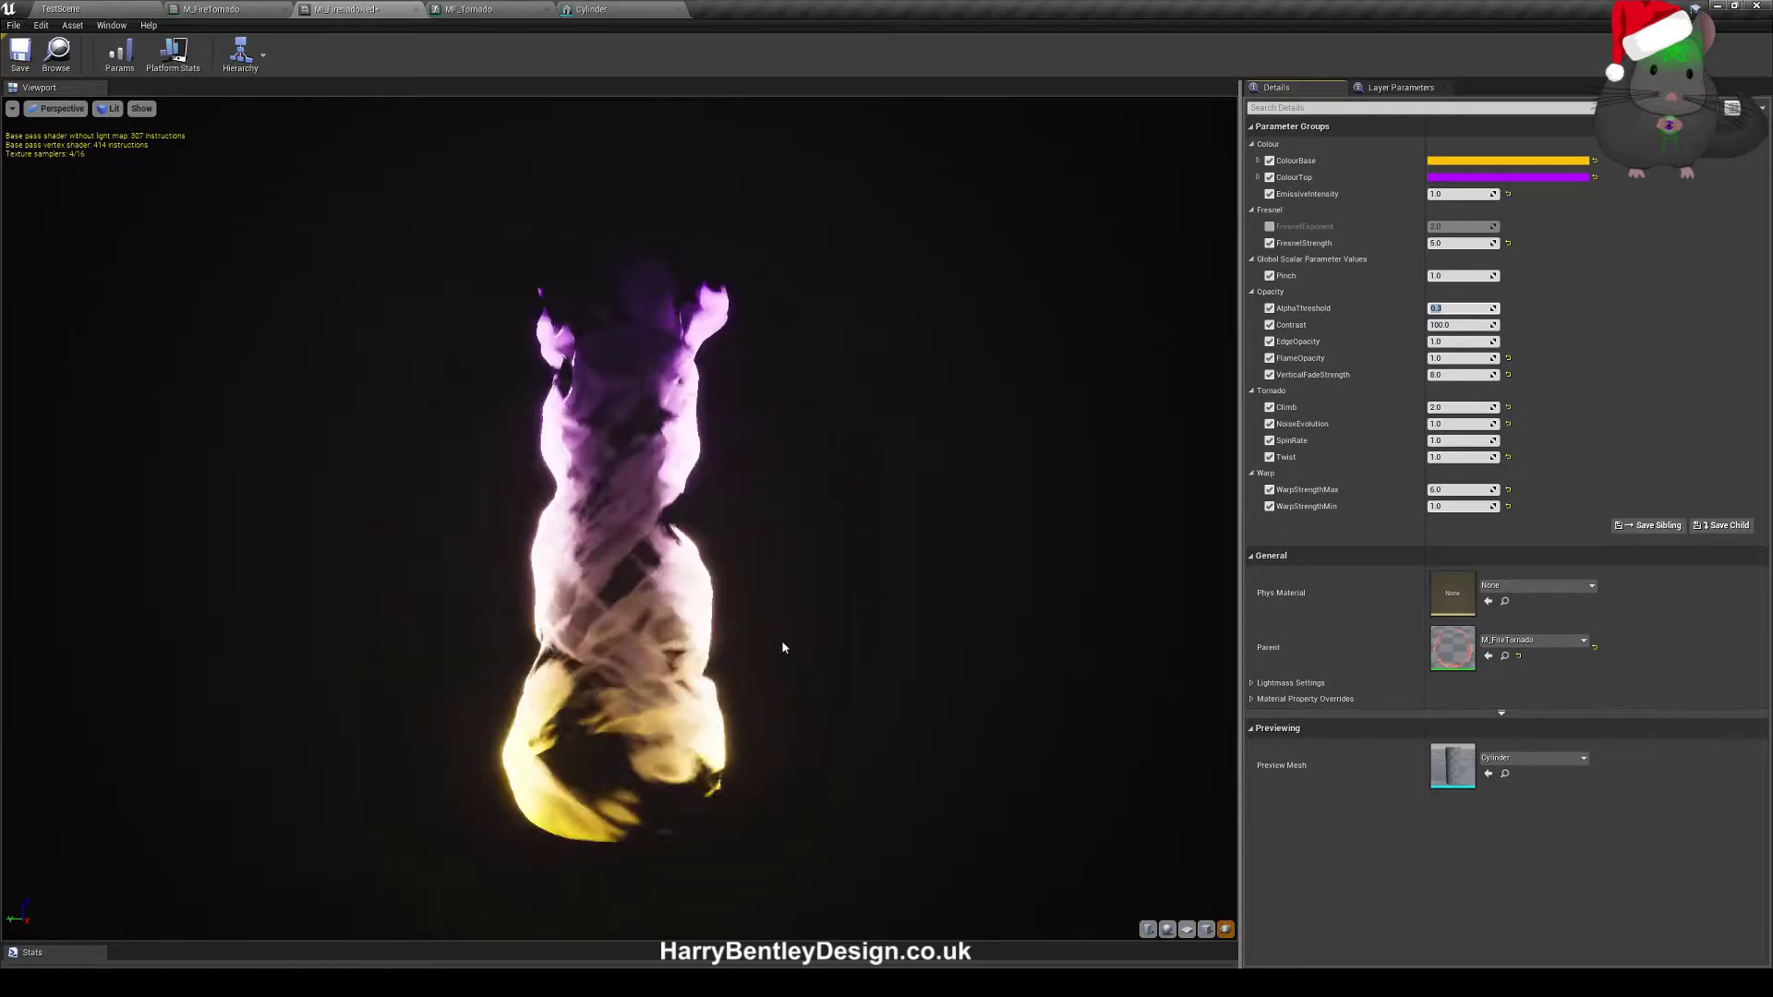
pyautogui.click(1269, 325)
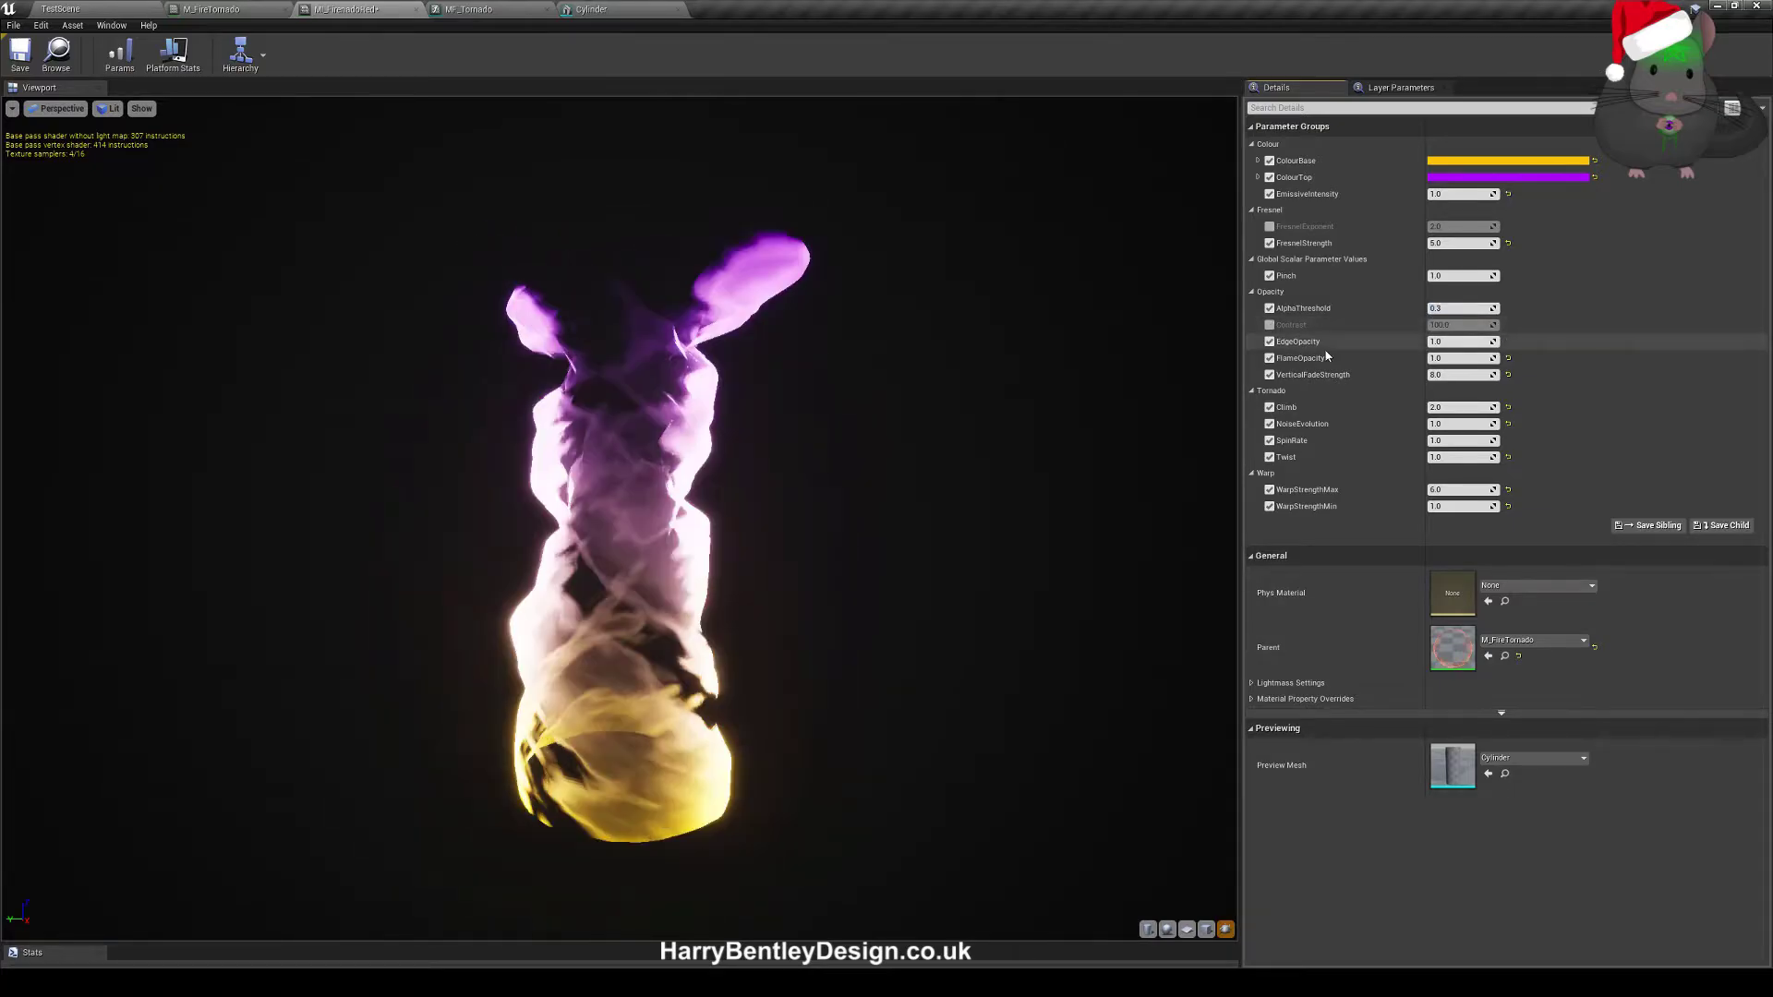
pyautogui.click(1455, 342)
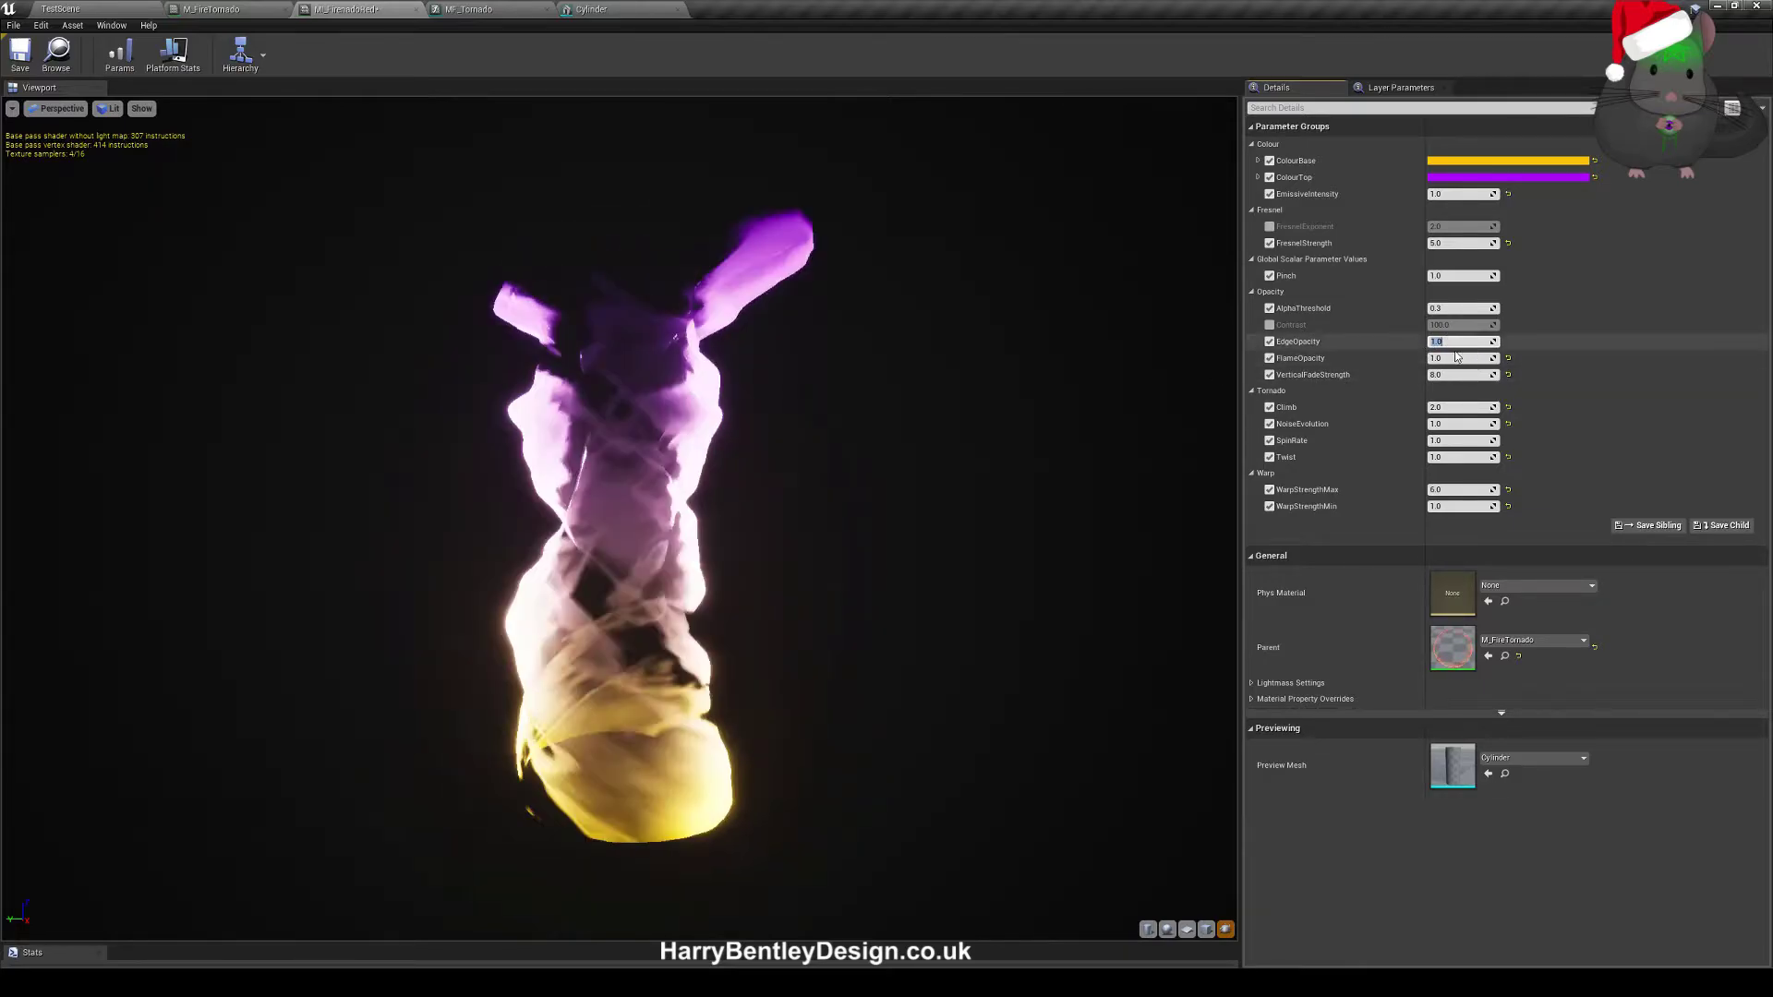
pyautogui.click(1333, 351)
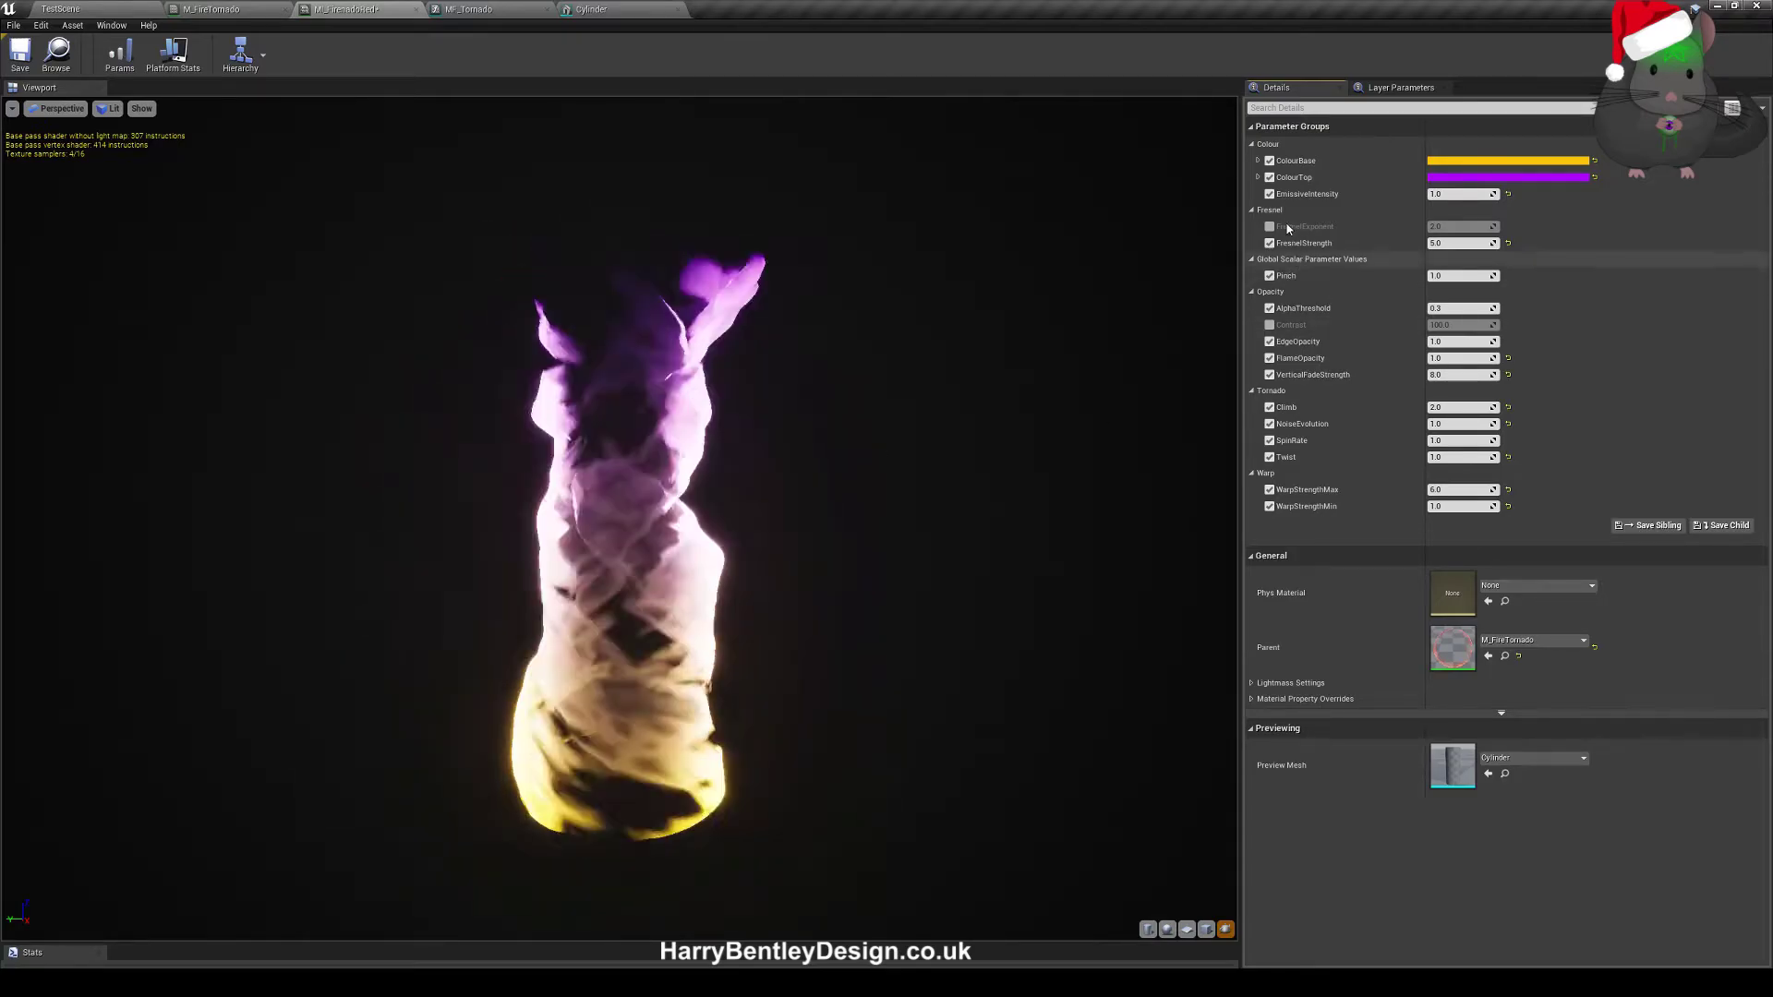
# - Try FlameOpacity at 0 to isolate the flame edges, and settle on 0.5
pyautogui.click(1487, 358)
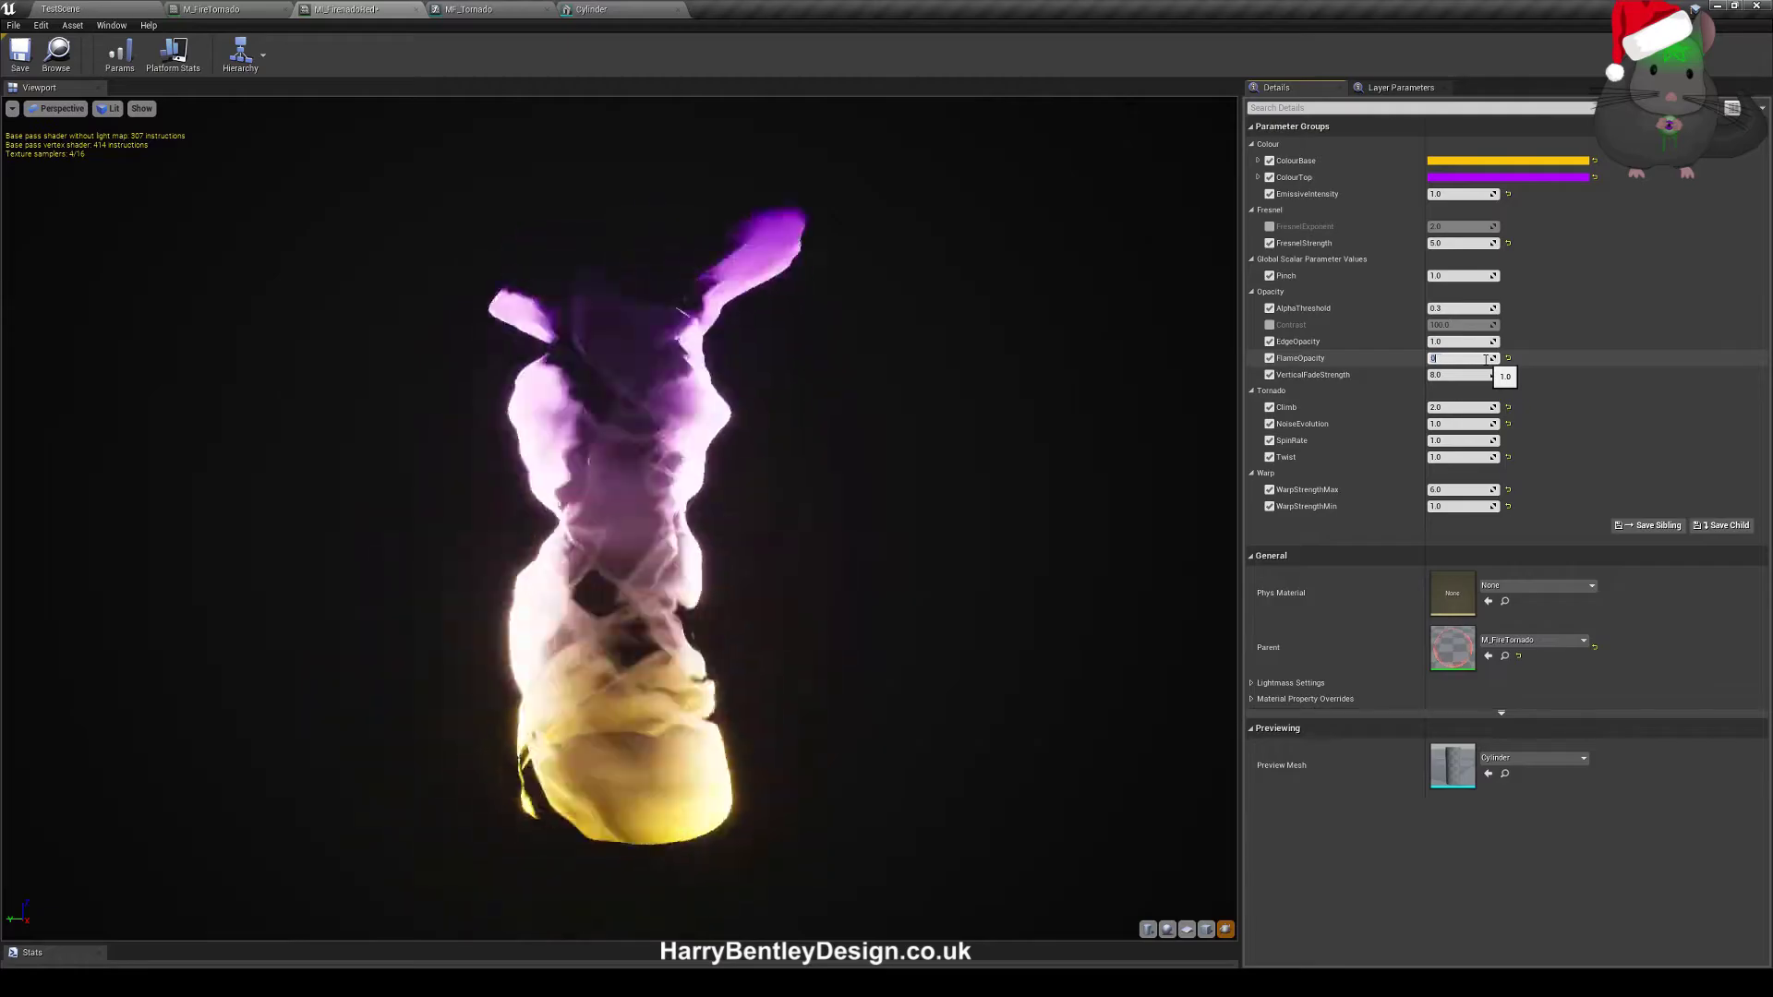
pyautogui.write('0')
pyautogui.press('Return')
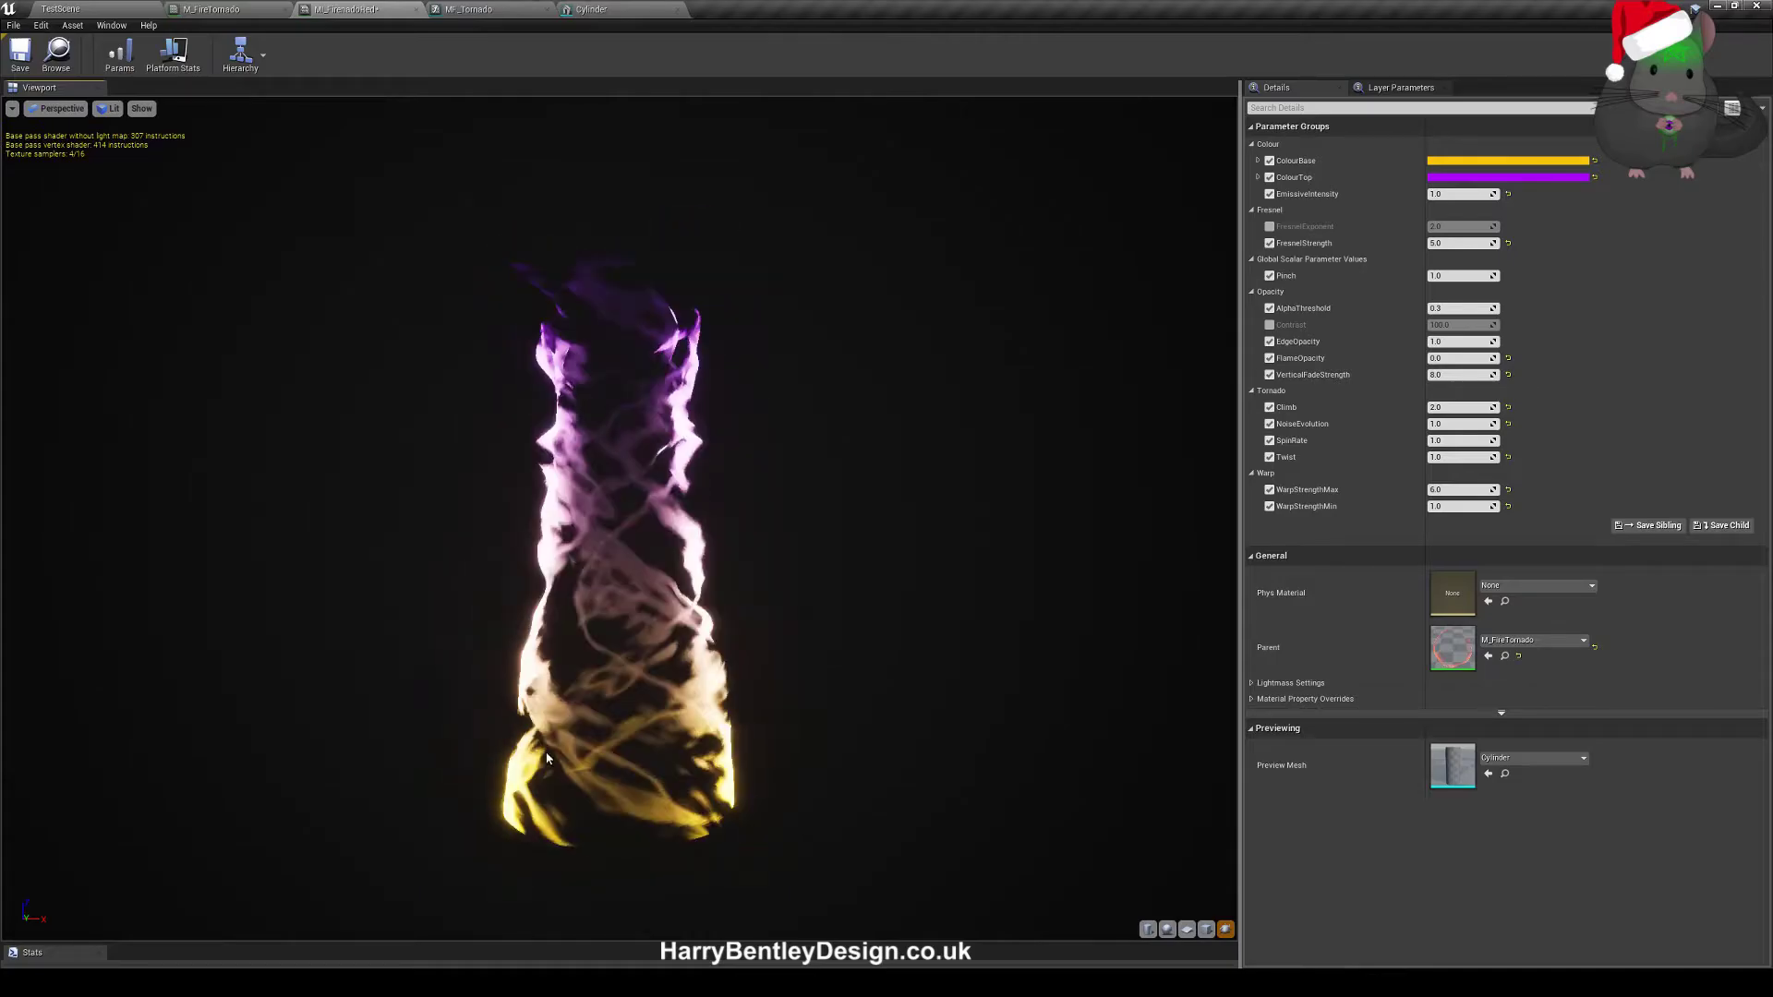
pyautogui.click(1461, 358)
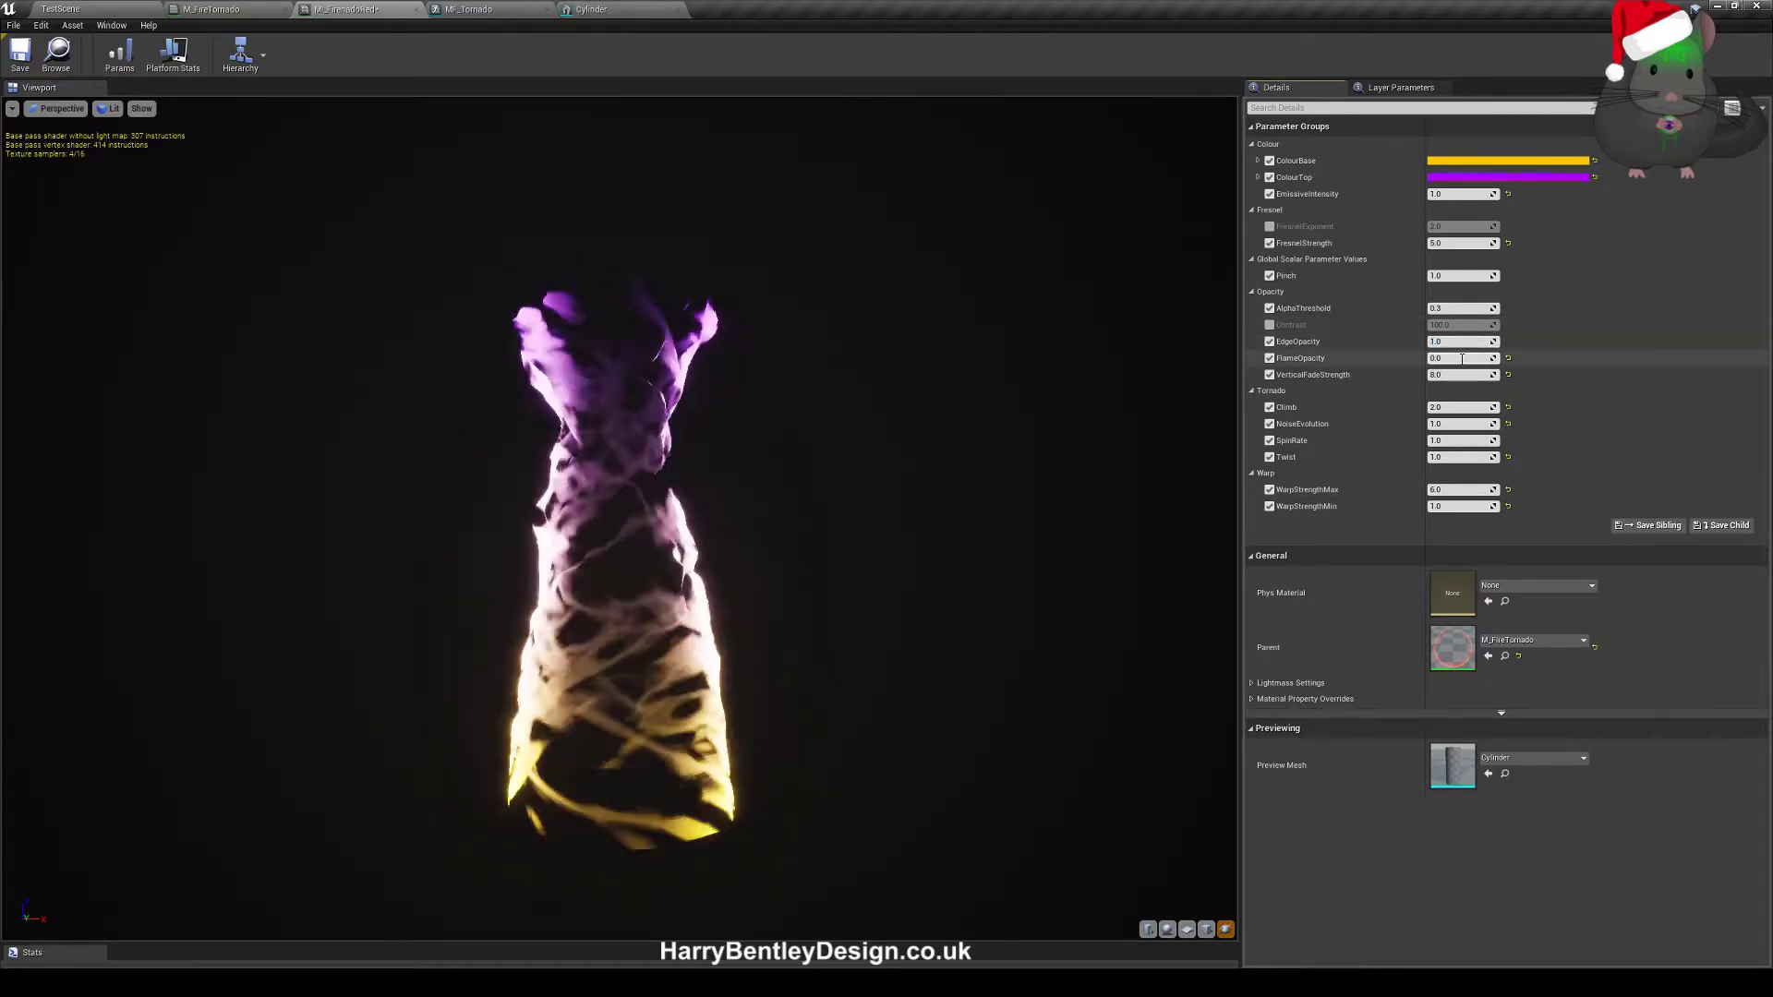
pyautogui.write('0.5')
pyautogui.press('Return')
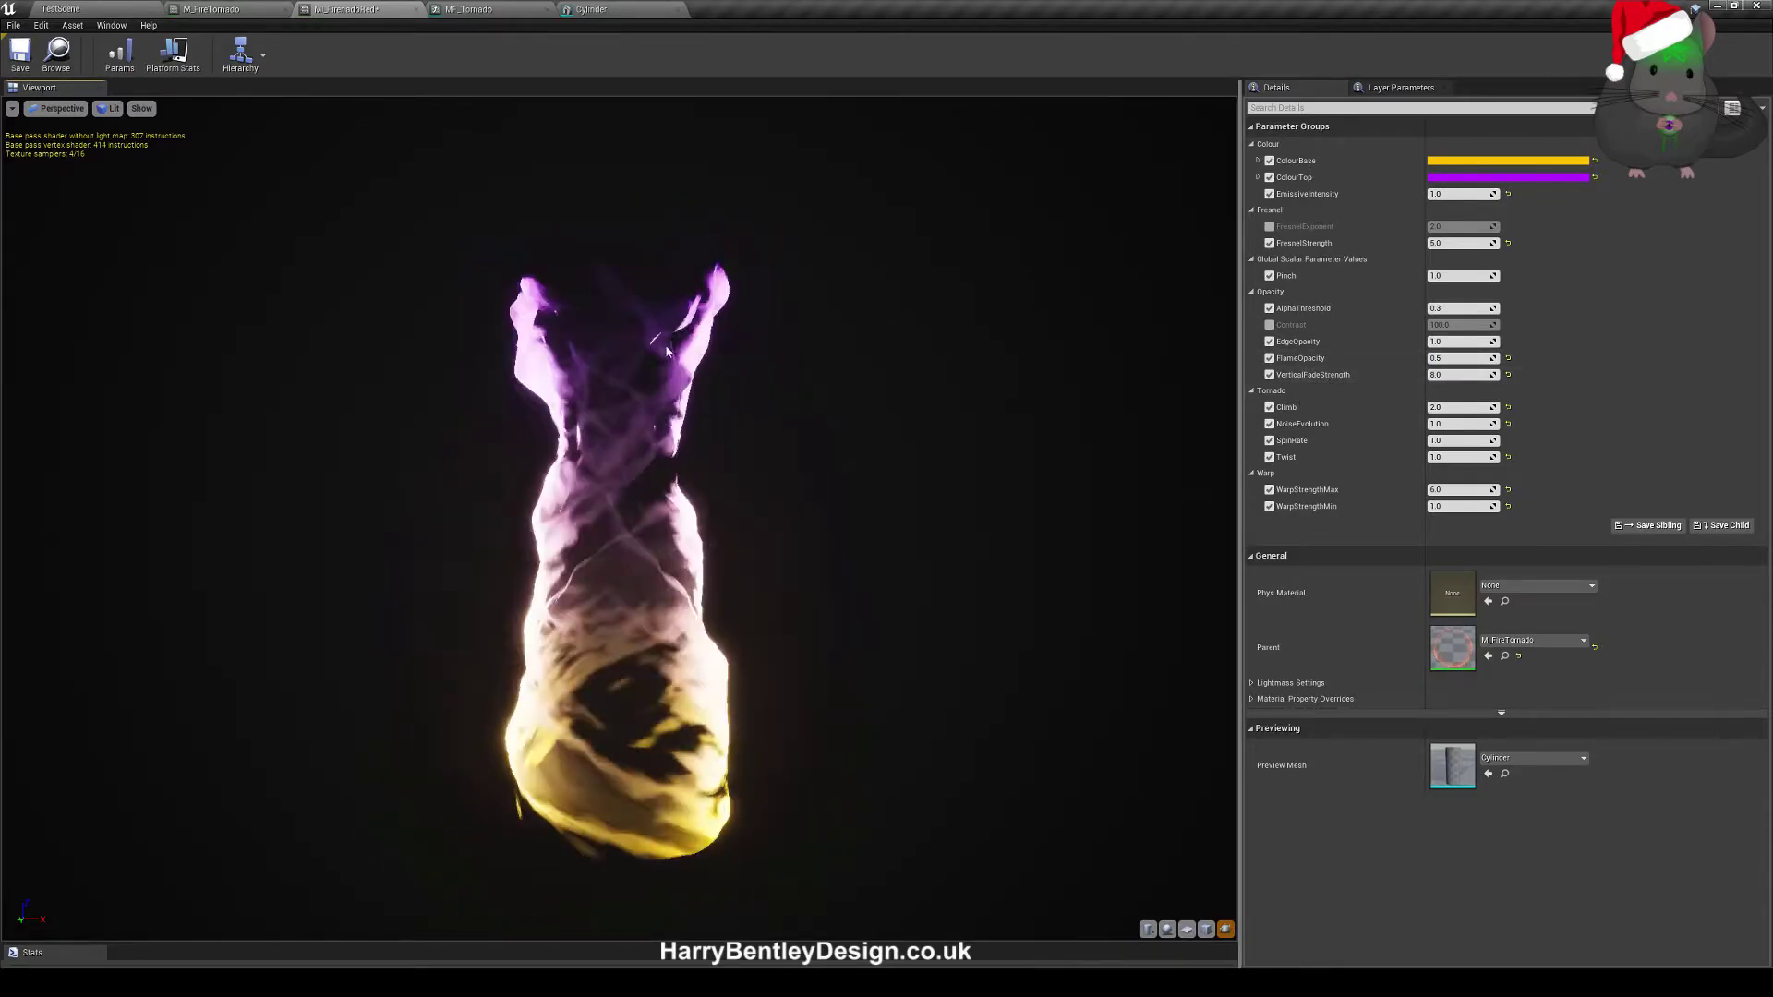
# - Try VerticalFadeStrength values of 1, 3 and 10 to compare the fade near the tornado's top, and settle on 5
pyautogui.click(1468, 375)
pyautogui.write('1')
pyautogui.press('Return')
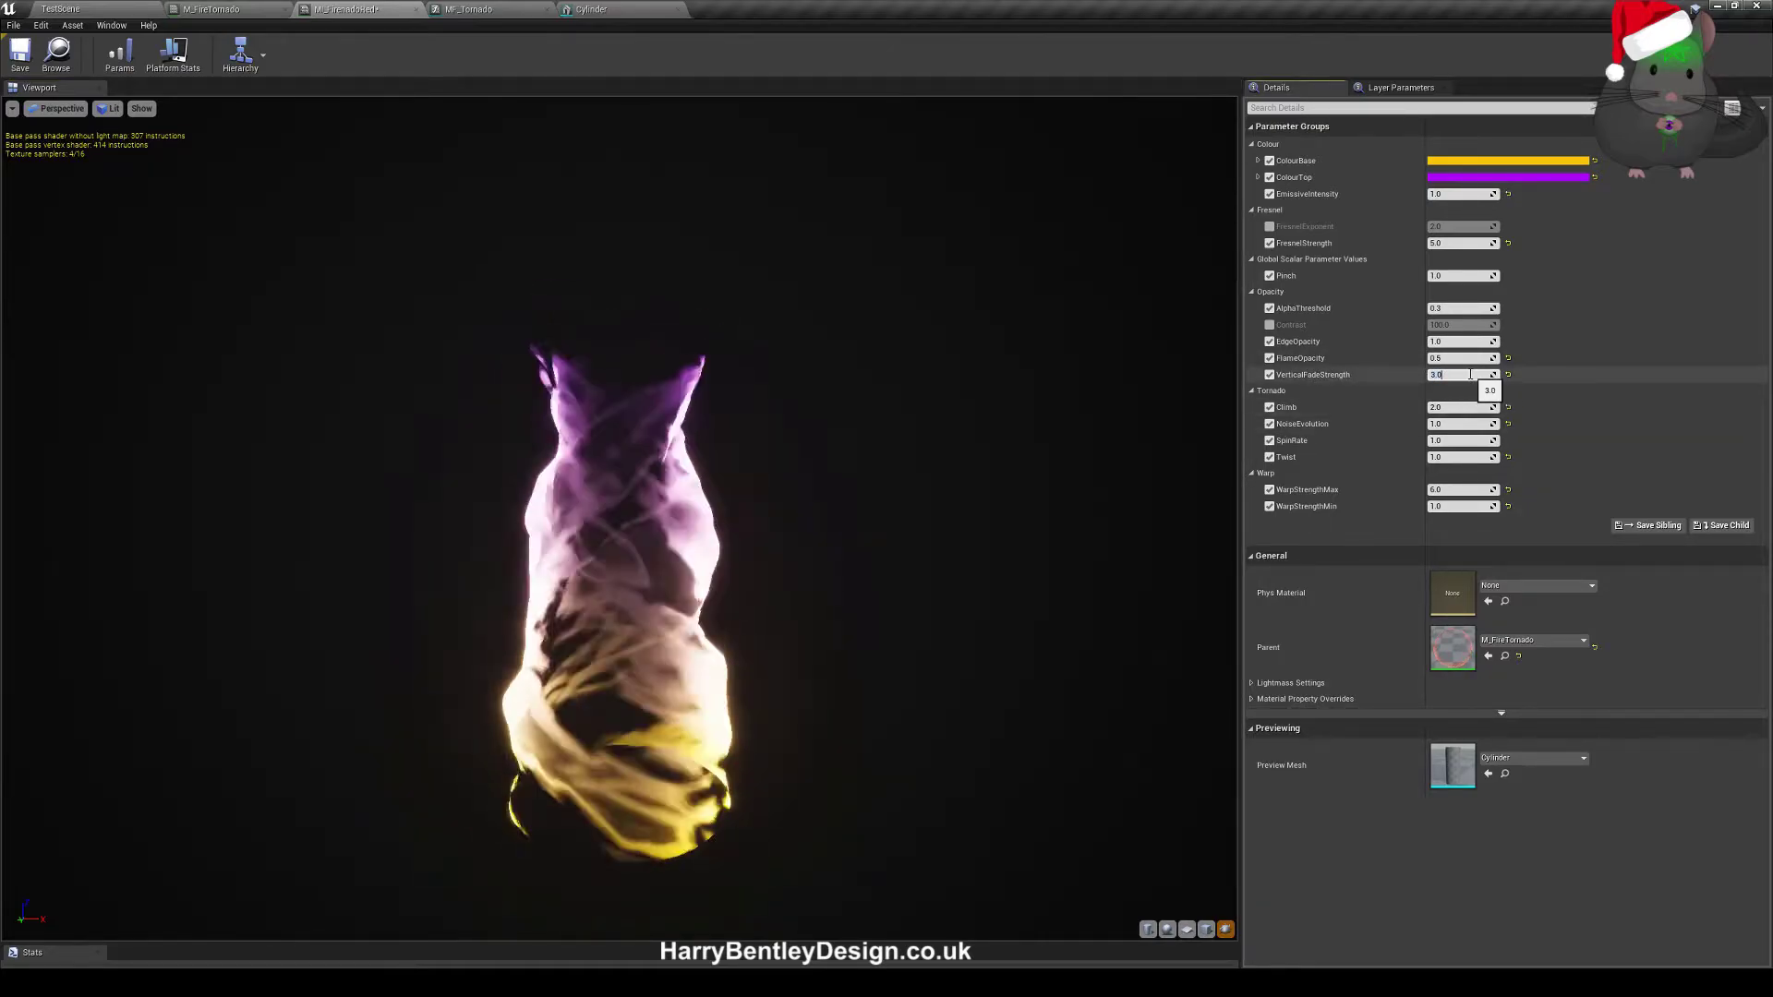
pyautogui.press('Return')
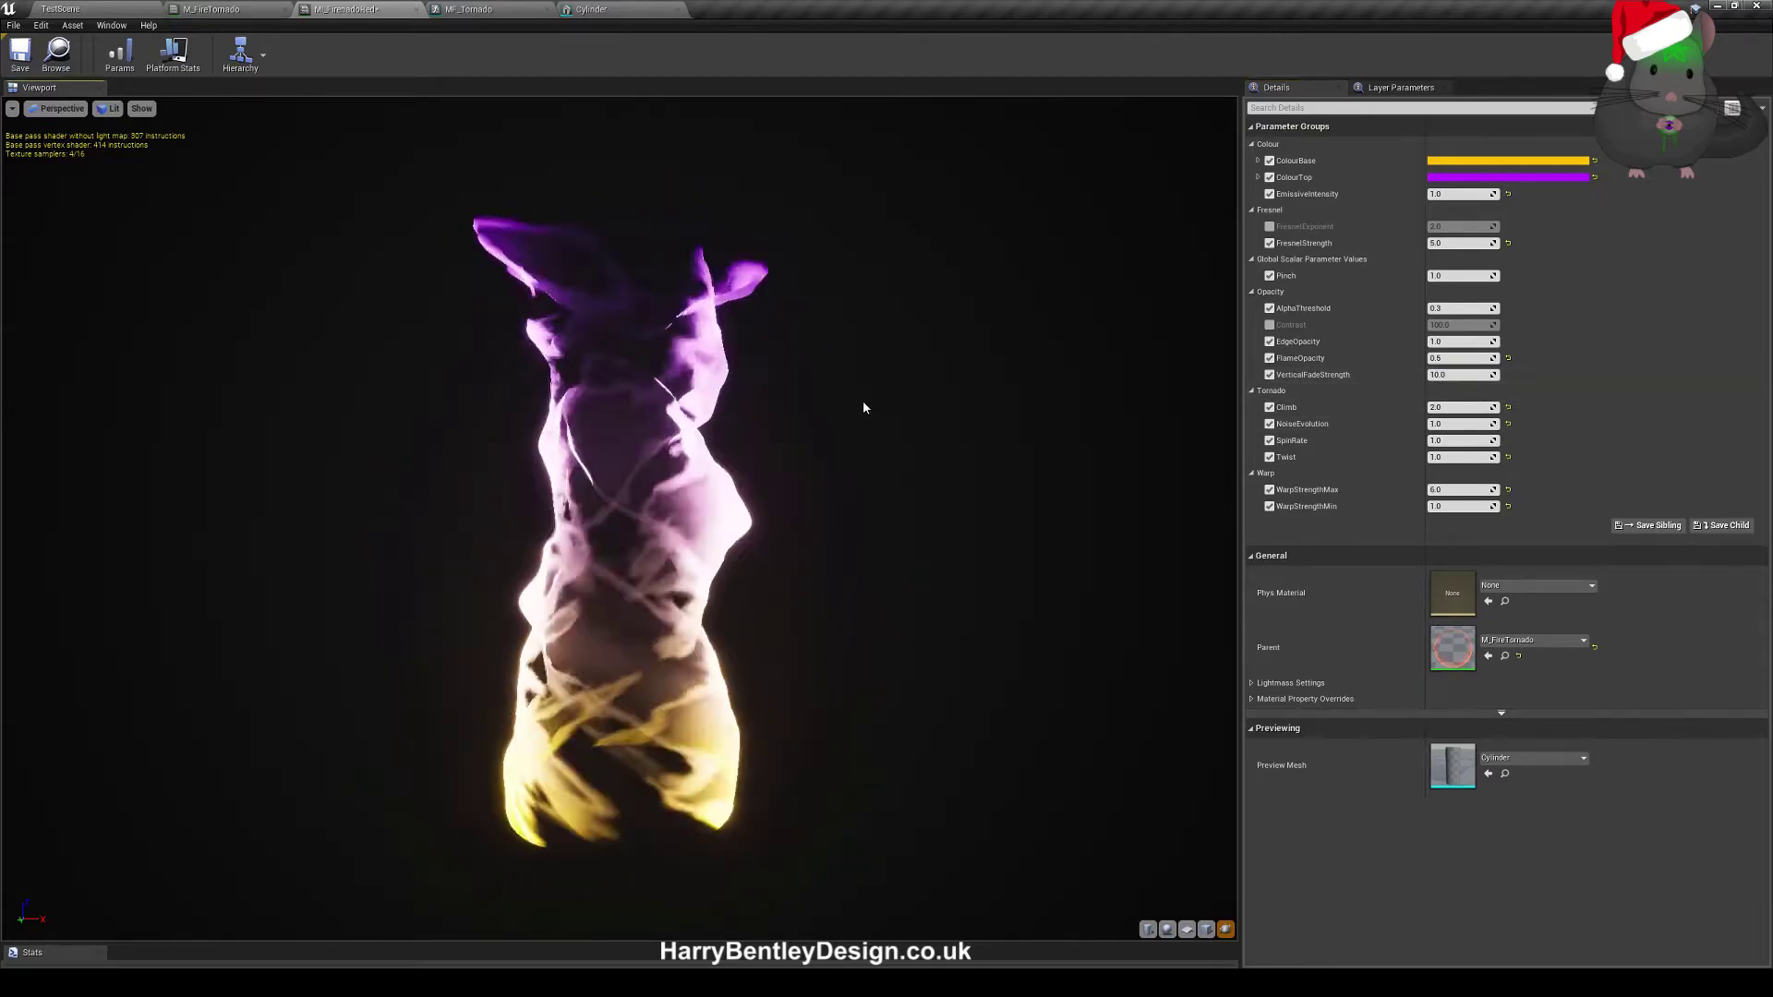
pyautogui.moveTo(1468, 375)
pyautogui.mouseDown()
pyautogui.moveTo(1427, 375)
pyautogui.moveTo(1485, 375)
pyautogui.moveTo(1470, 375)
pyautogui.mouseUp()
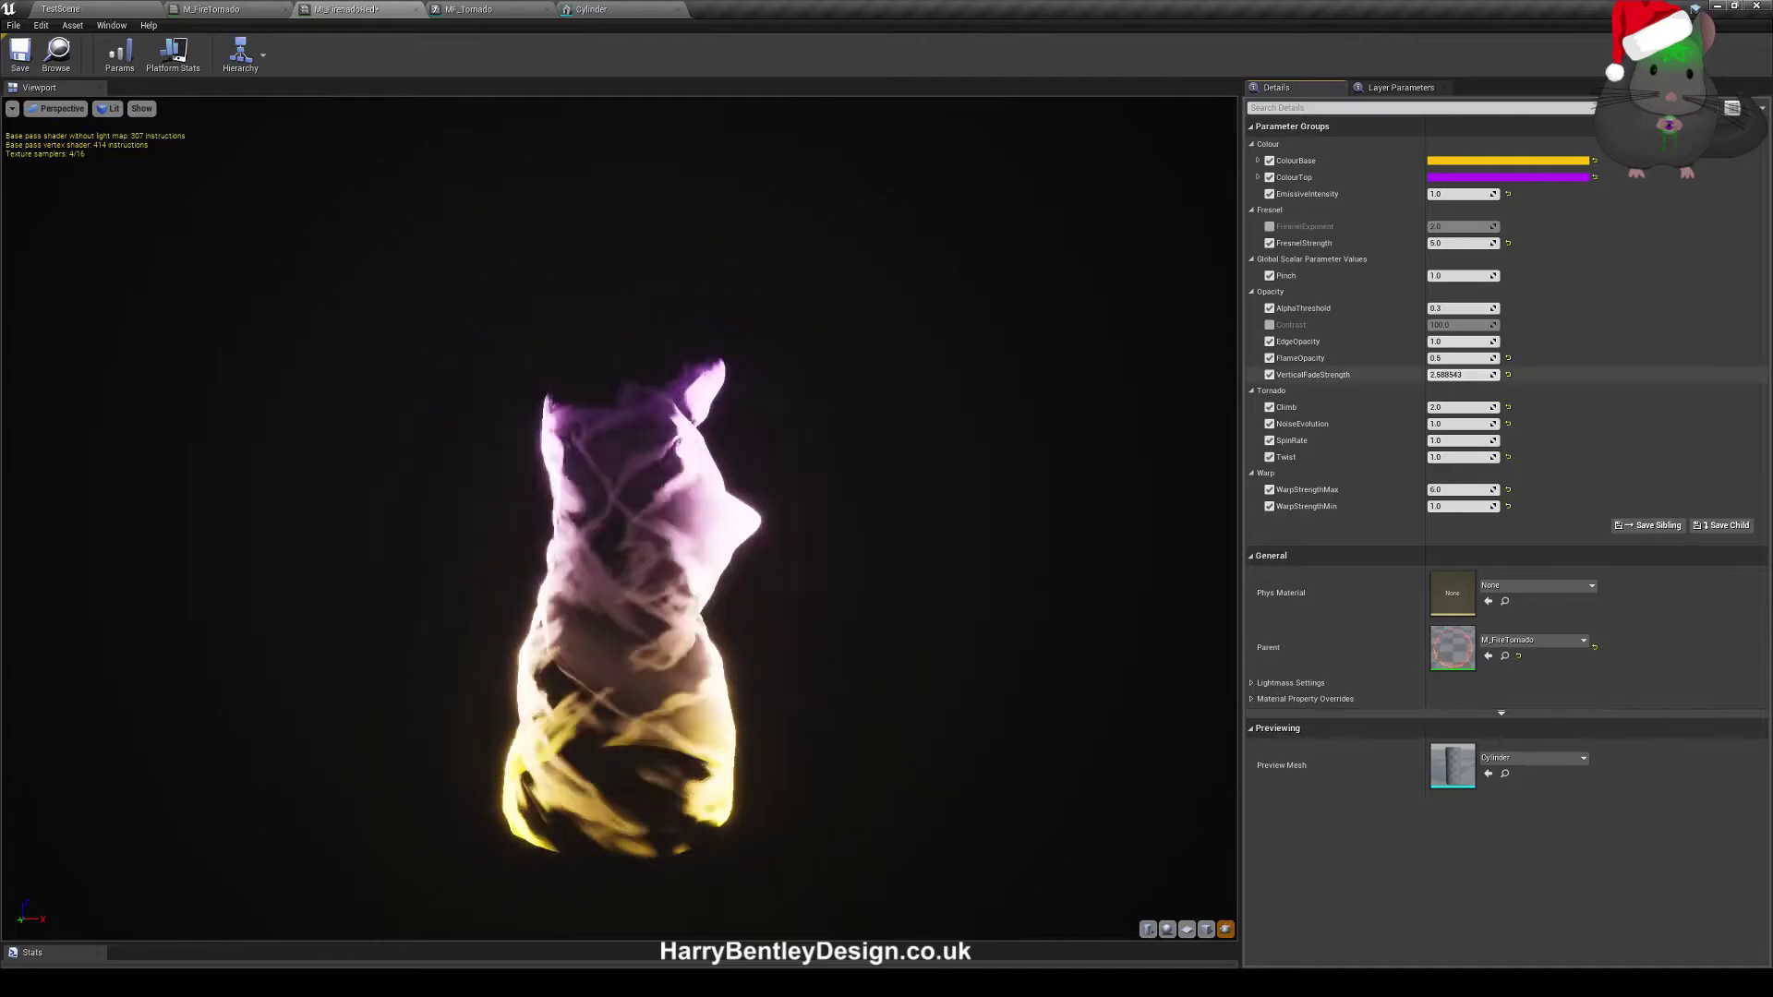
pyautogui.click(1463, 375)
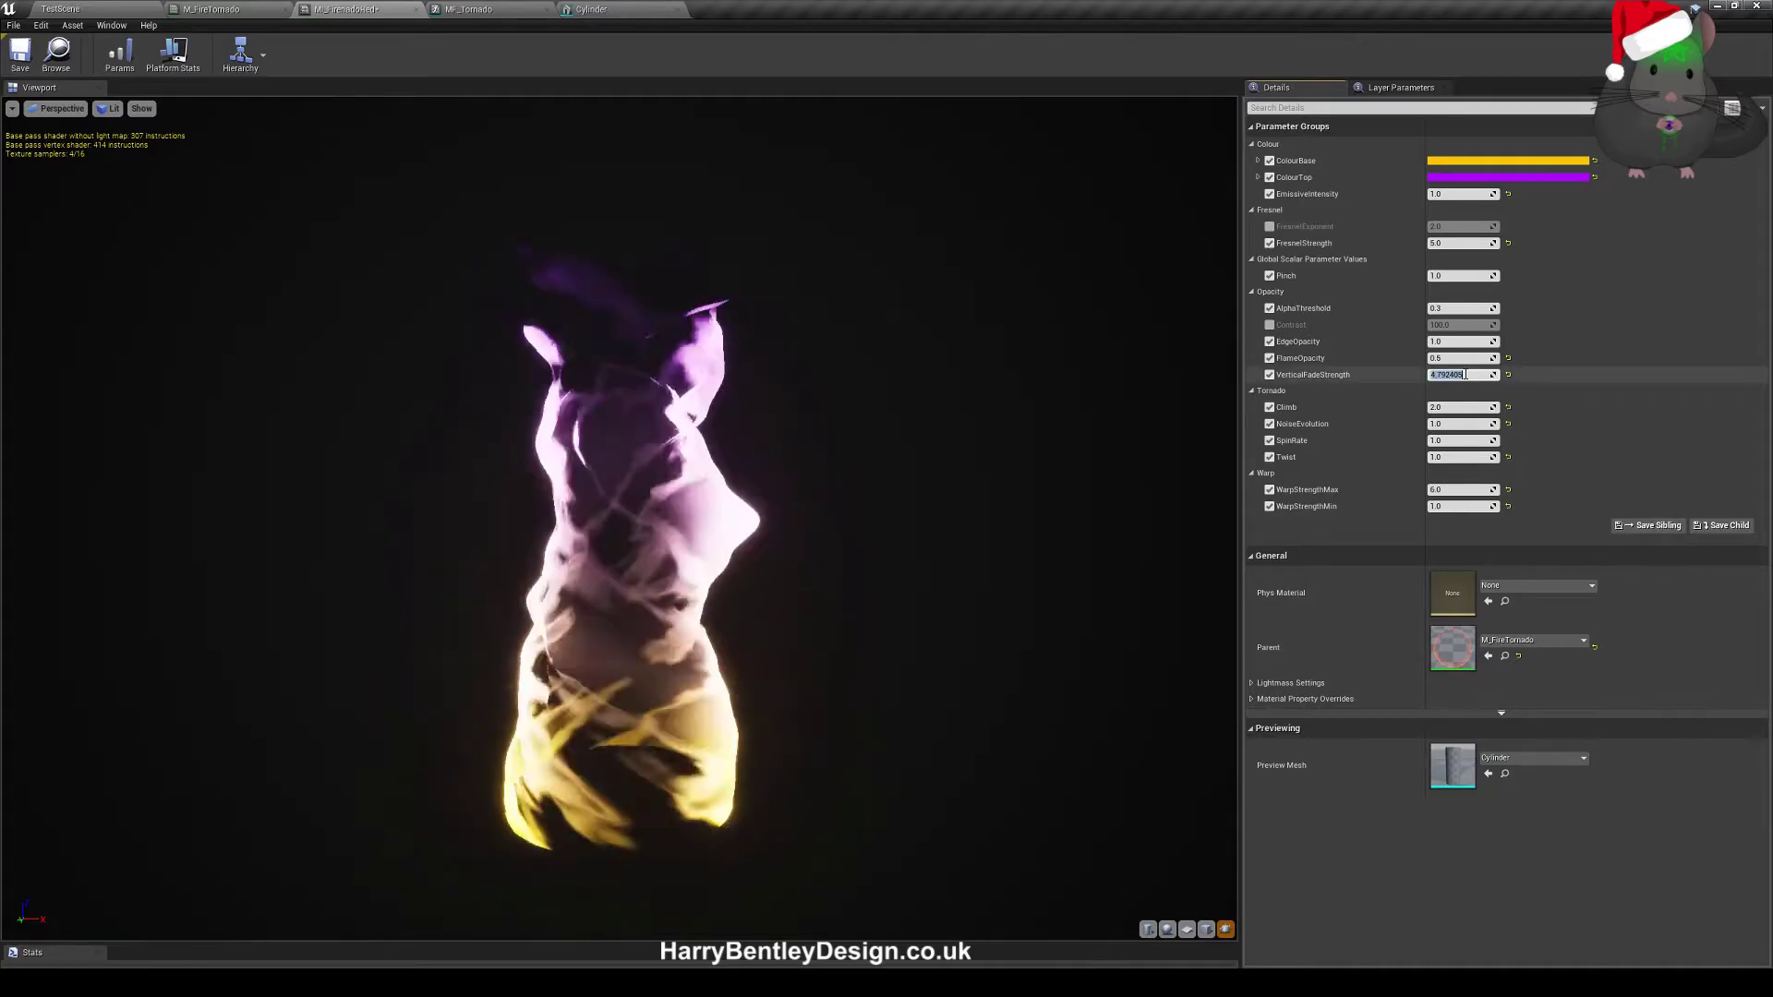
pyautogui.write('5')
pyautogui.press('Return')
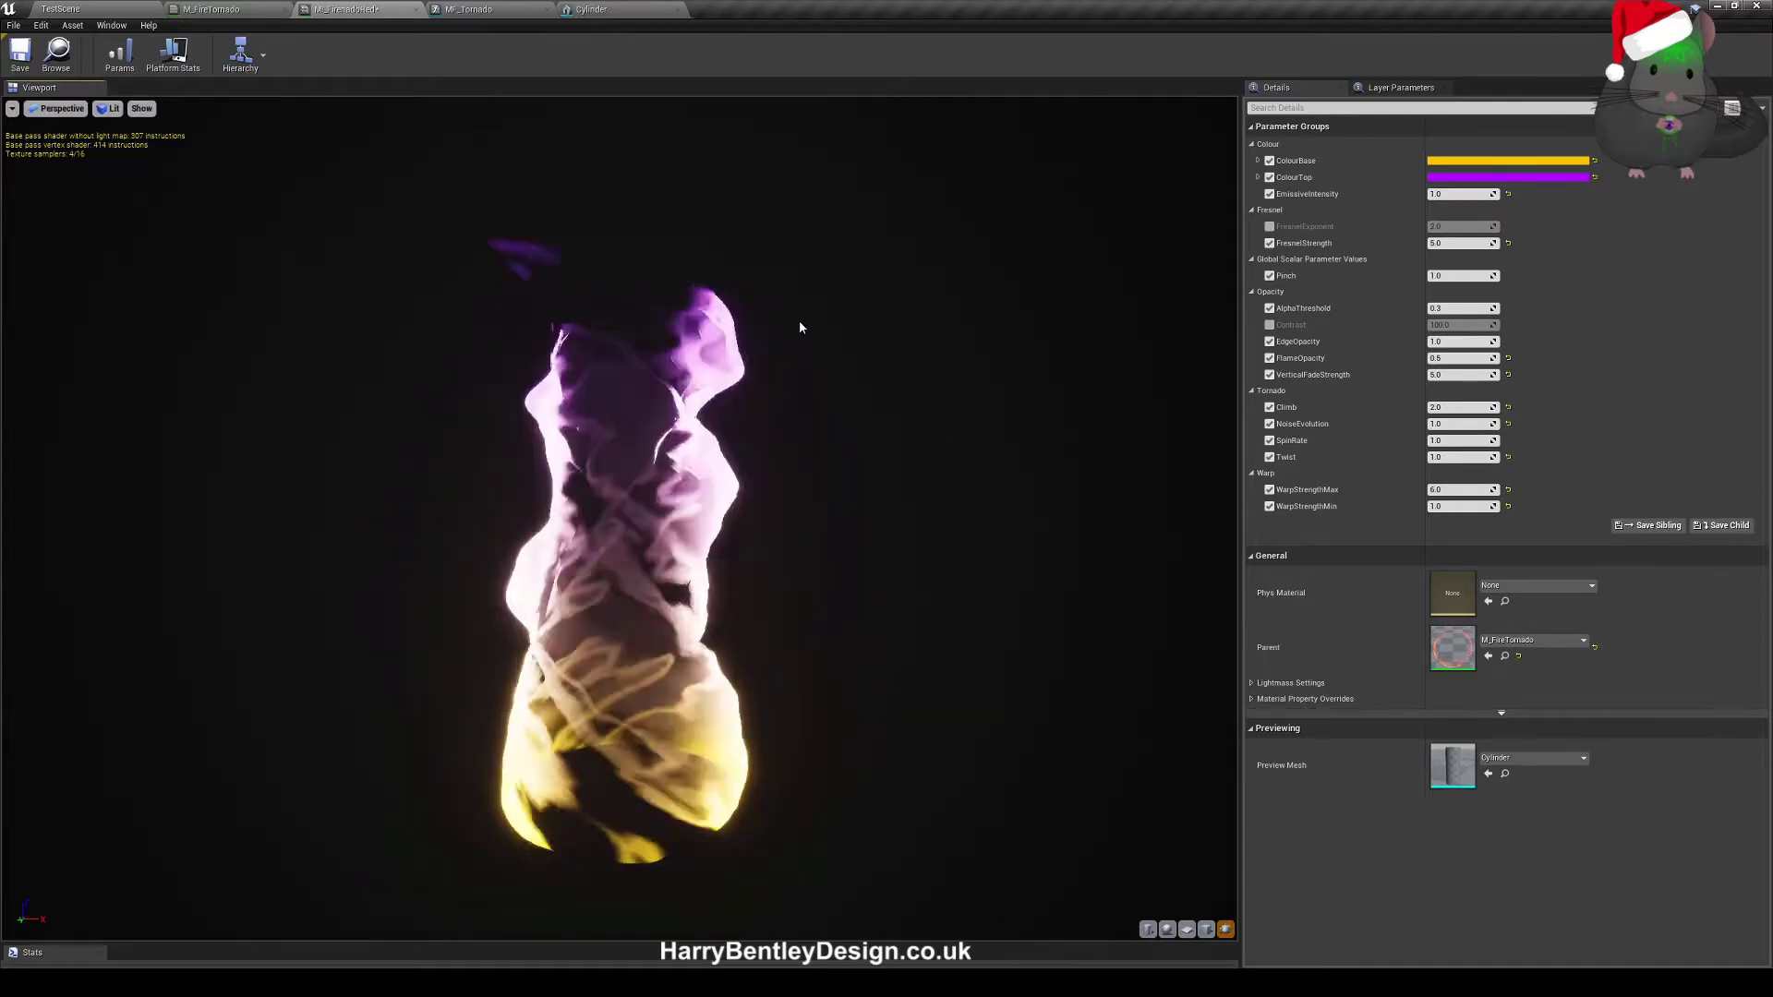
# - Set the tornado's Climb parameter to 1
pyautogui.click(1464, 406)
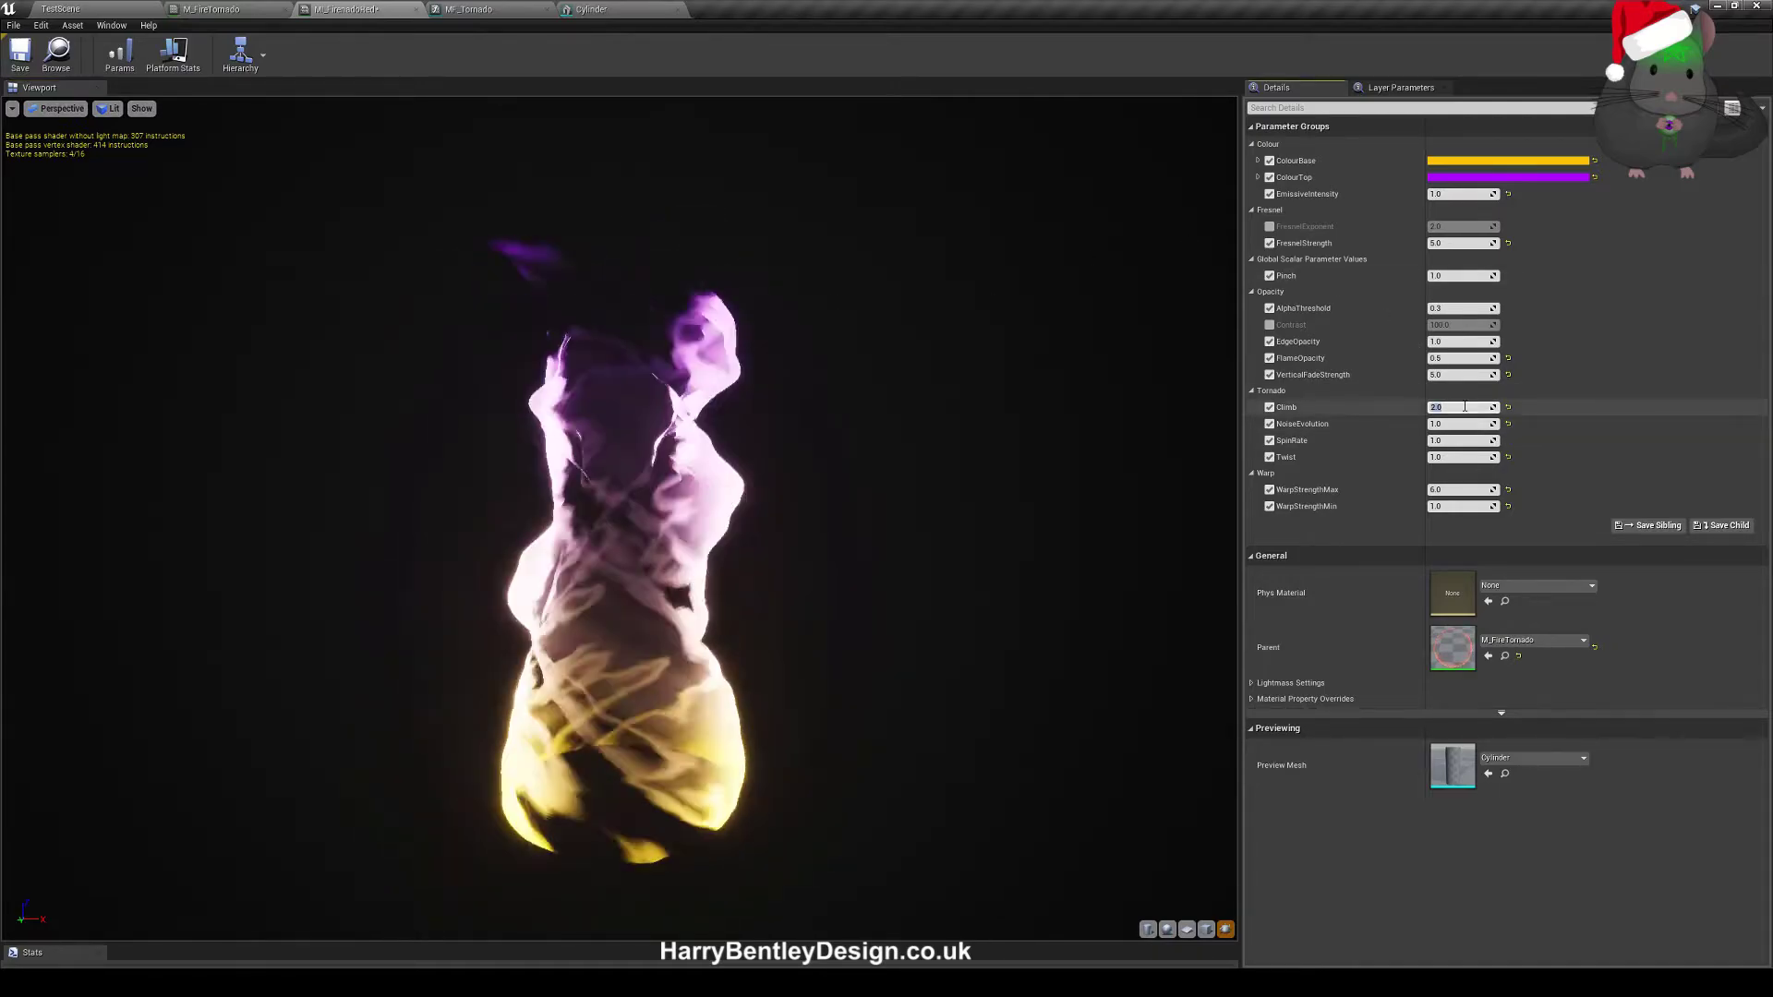
pyautogui.write('1')
pyautogui.press('Return')
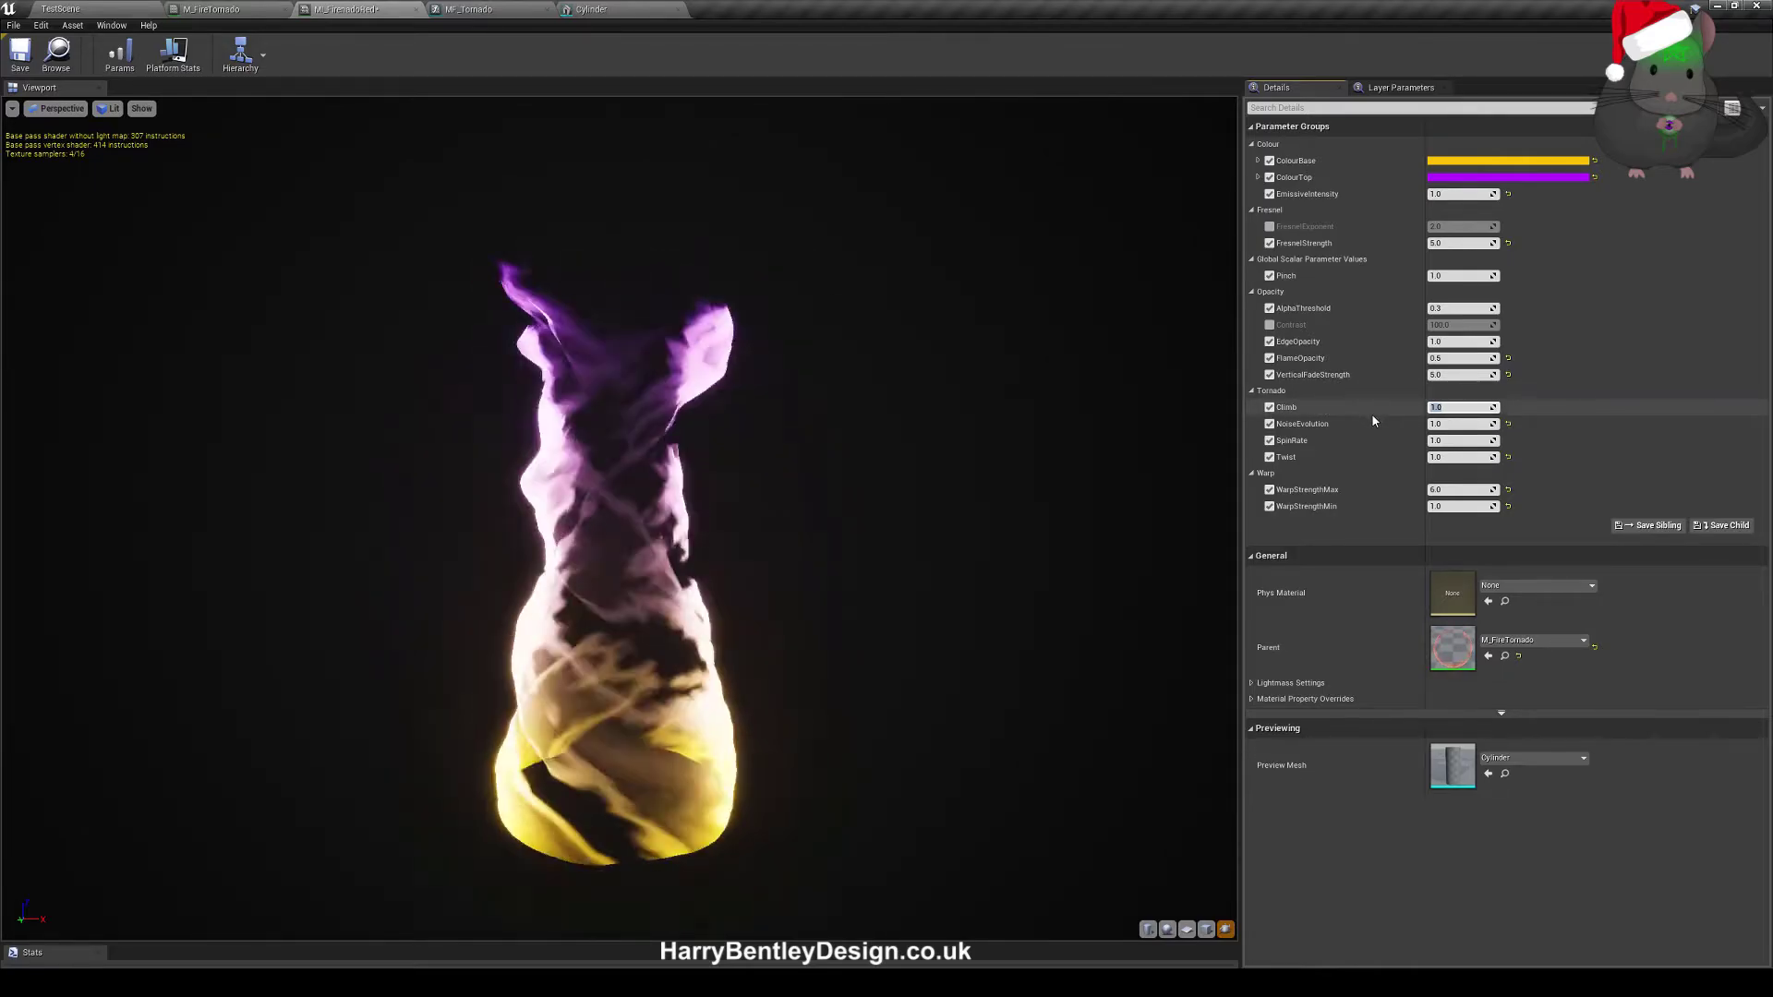
# - Set Climb, NoiseEvolution, SpinRate and Twist to 0 to freeze the tornado's motion
pyautogui.write('0')
pyautogui.press('Return')
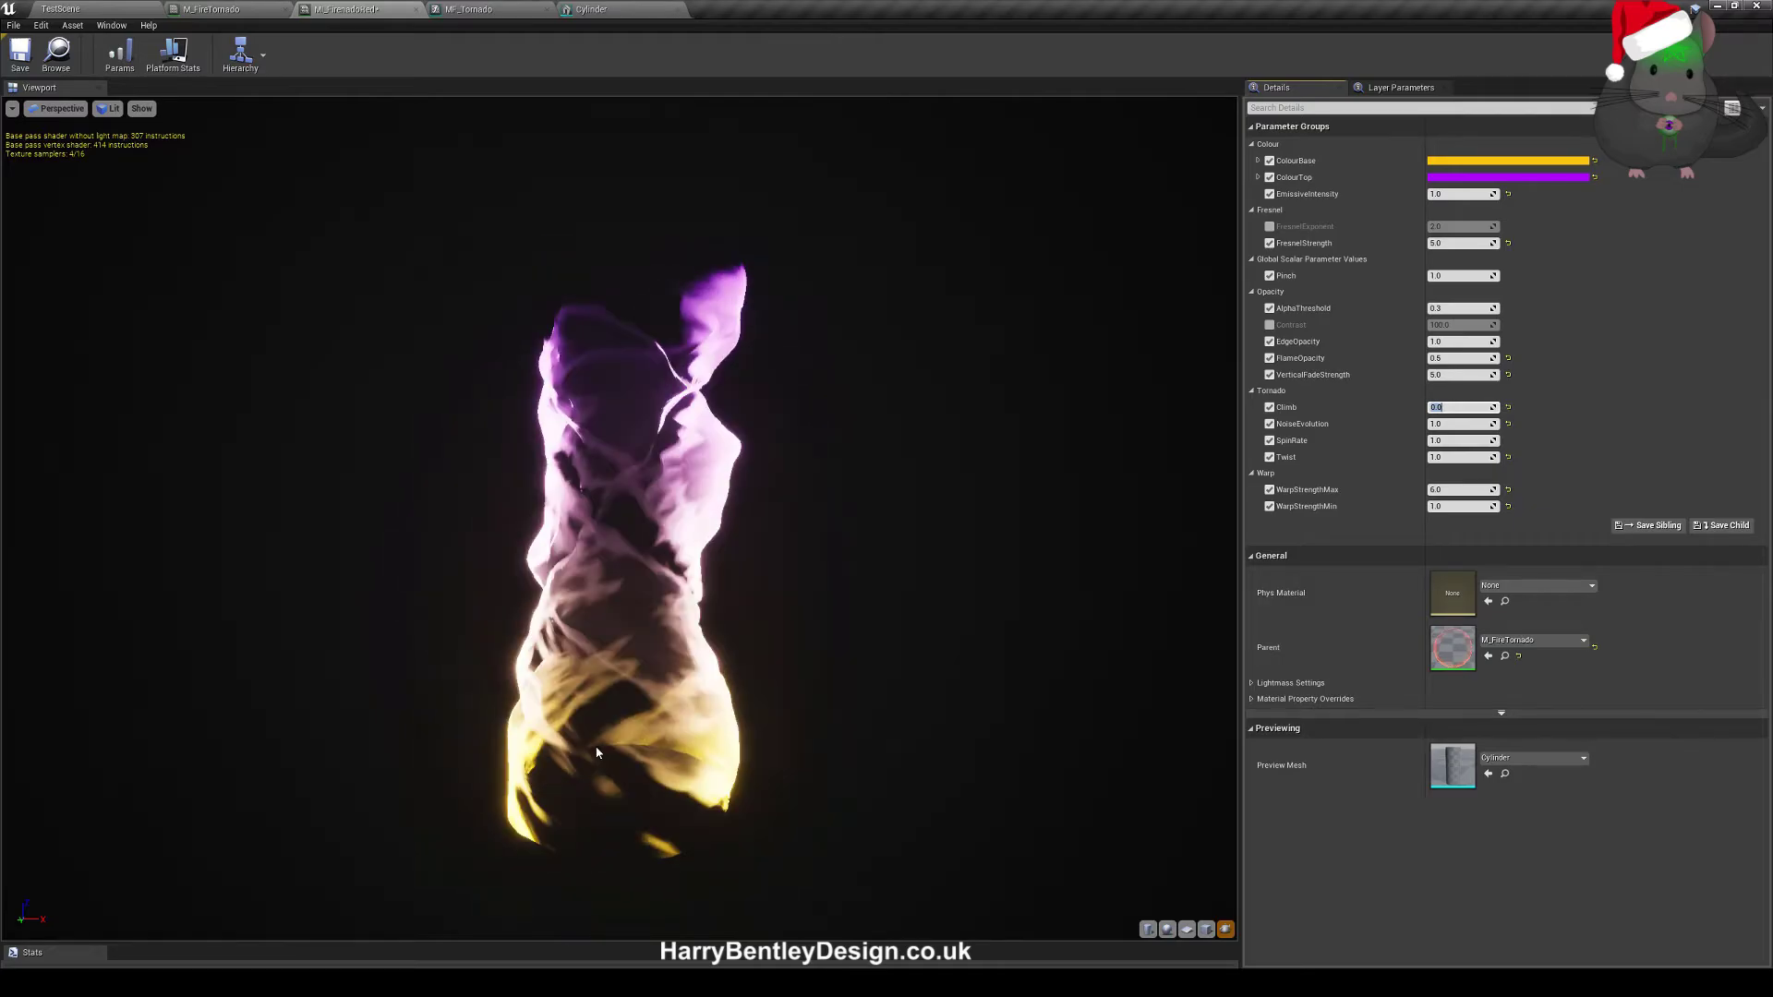
pyautogui.click(1440, 424)
pyautogui.write('0')
pyautogui.press('Return')
pyautogui.click(1440, 440)
pyautogui.write('0')
pyautogui.press('Return')
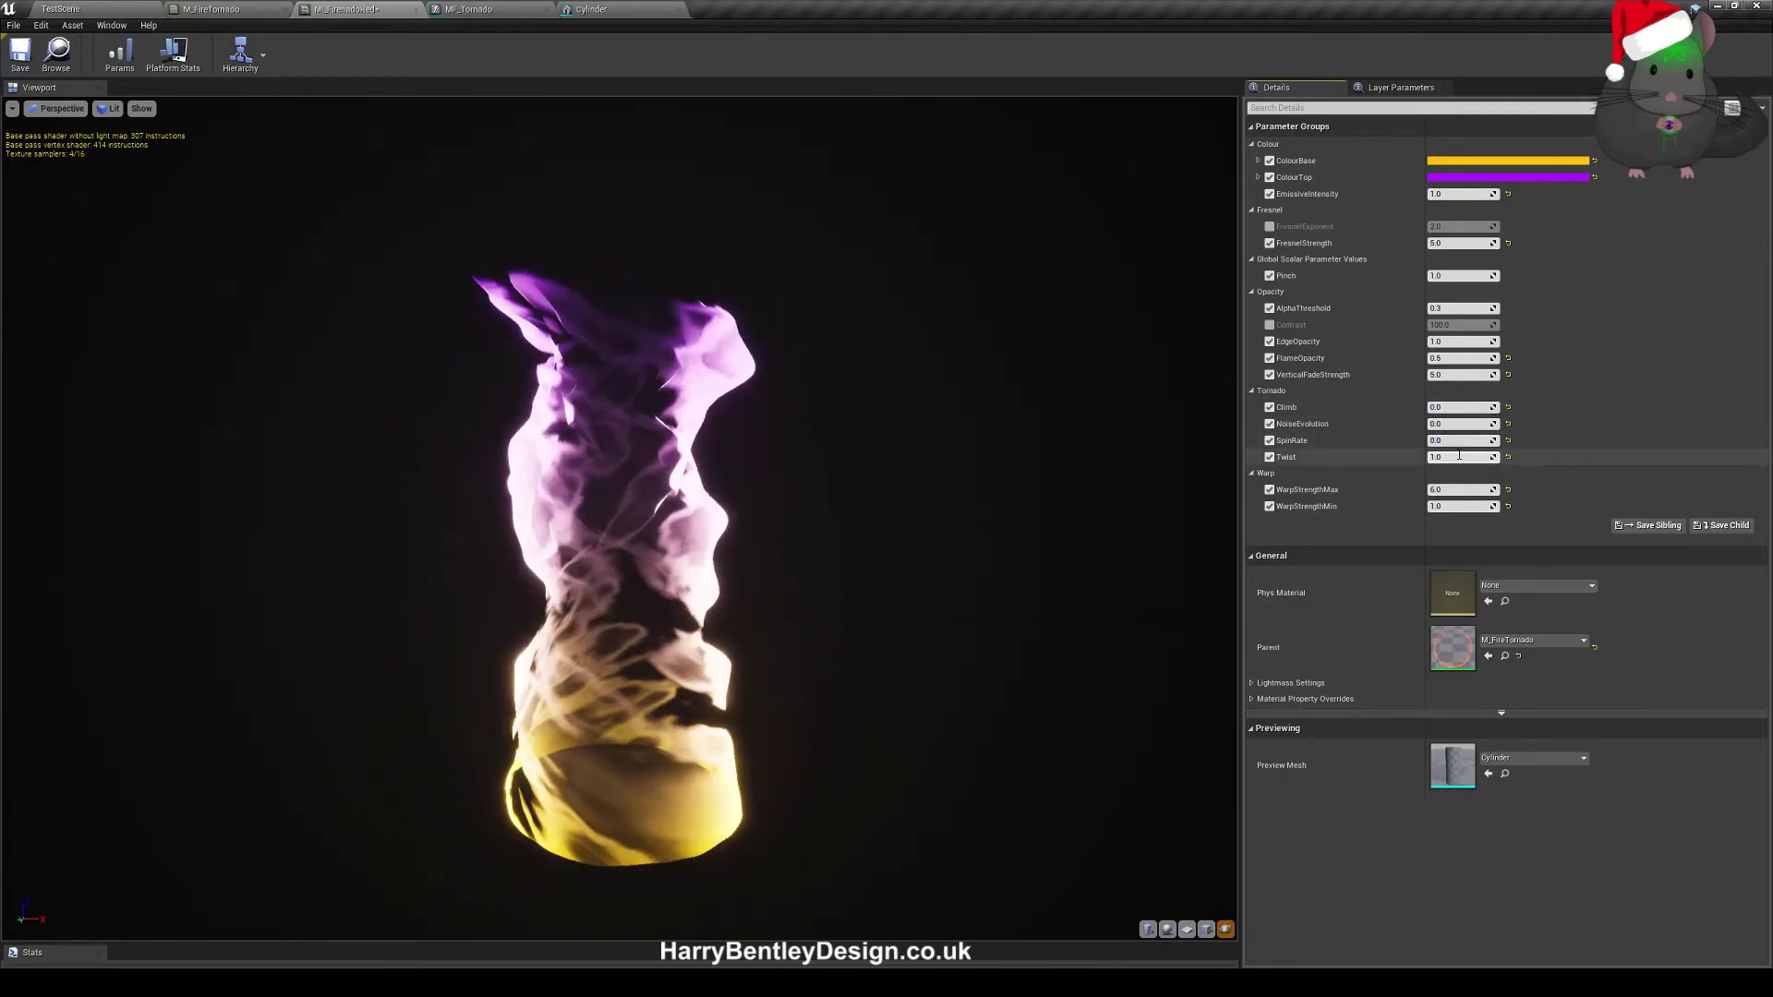
pyautogui.click(1459, 457)
pyautogui.write('0')
pyautogui.press('Return')
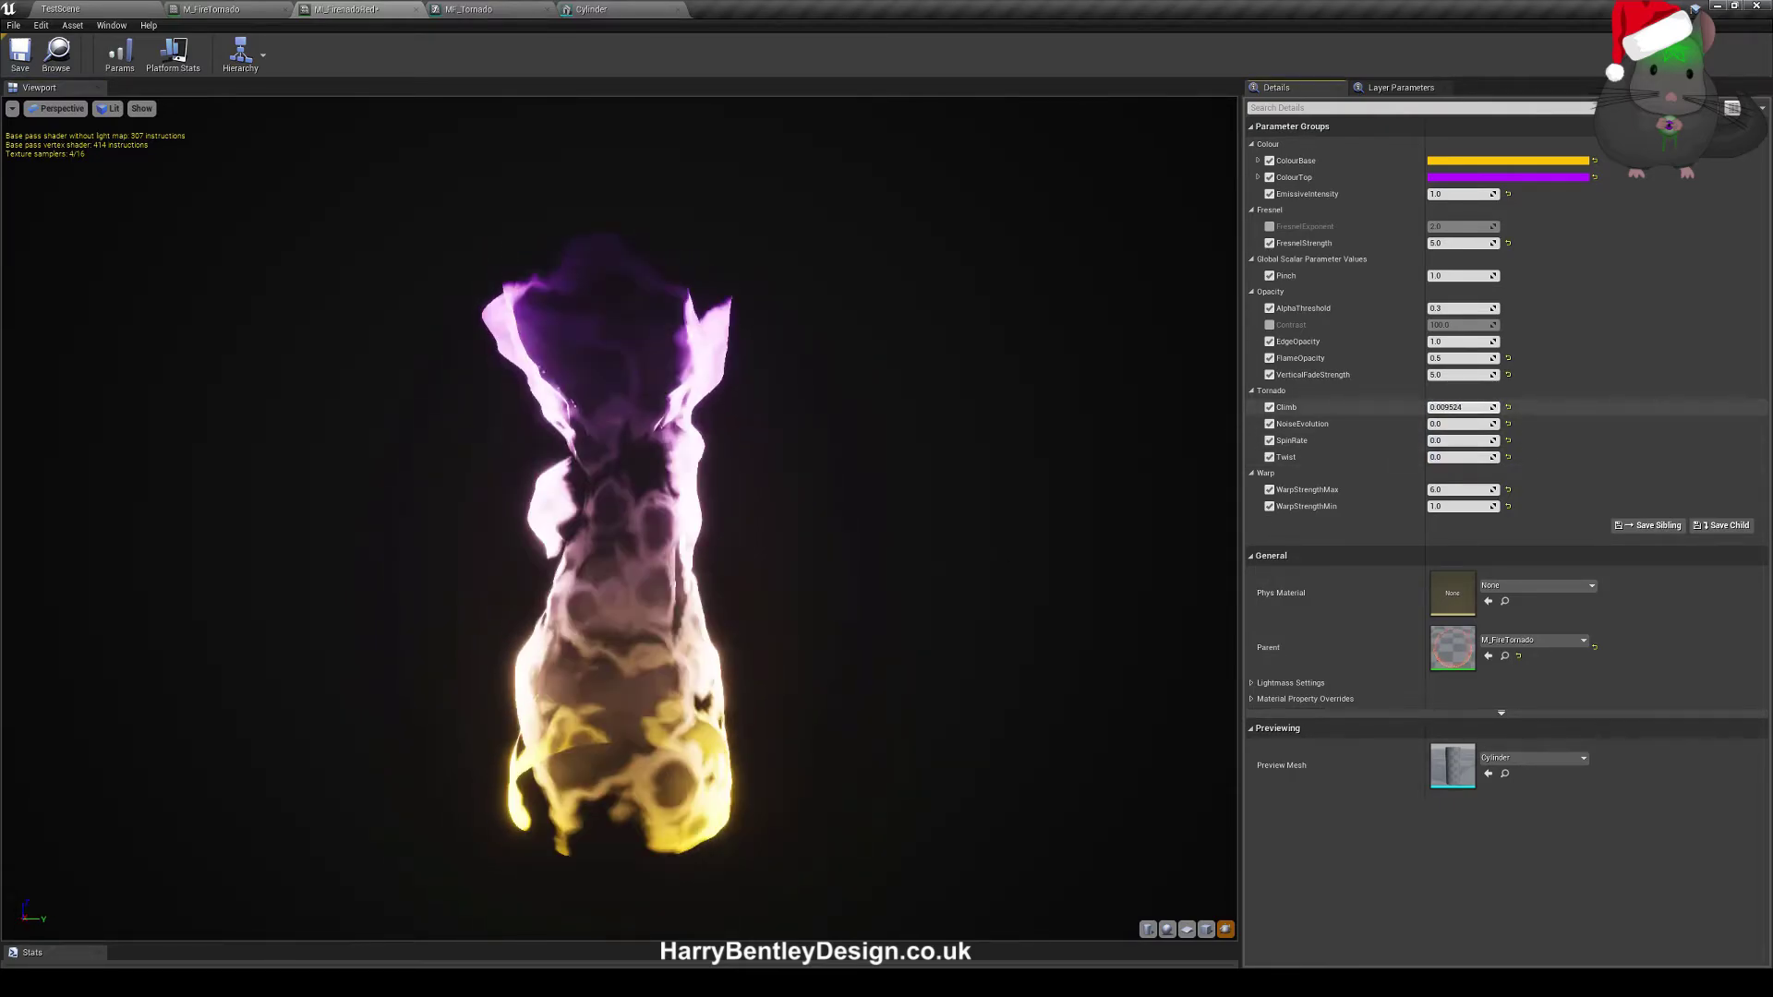
# - Try a Climb value of about 0.18 to view the upward motion alone, and return it to 0
pyautogui.moveTo(1441, 406); pyautogui.dragTo(1478, 407)
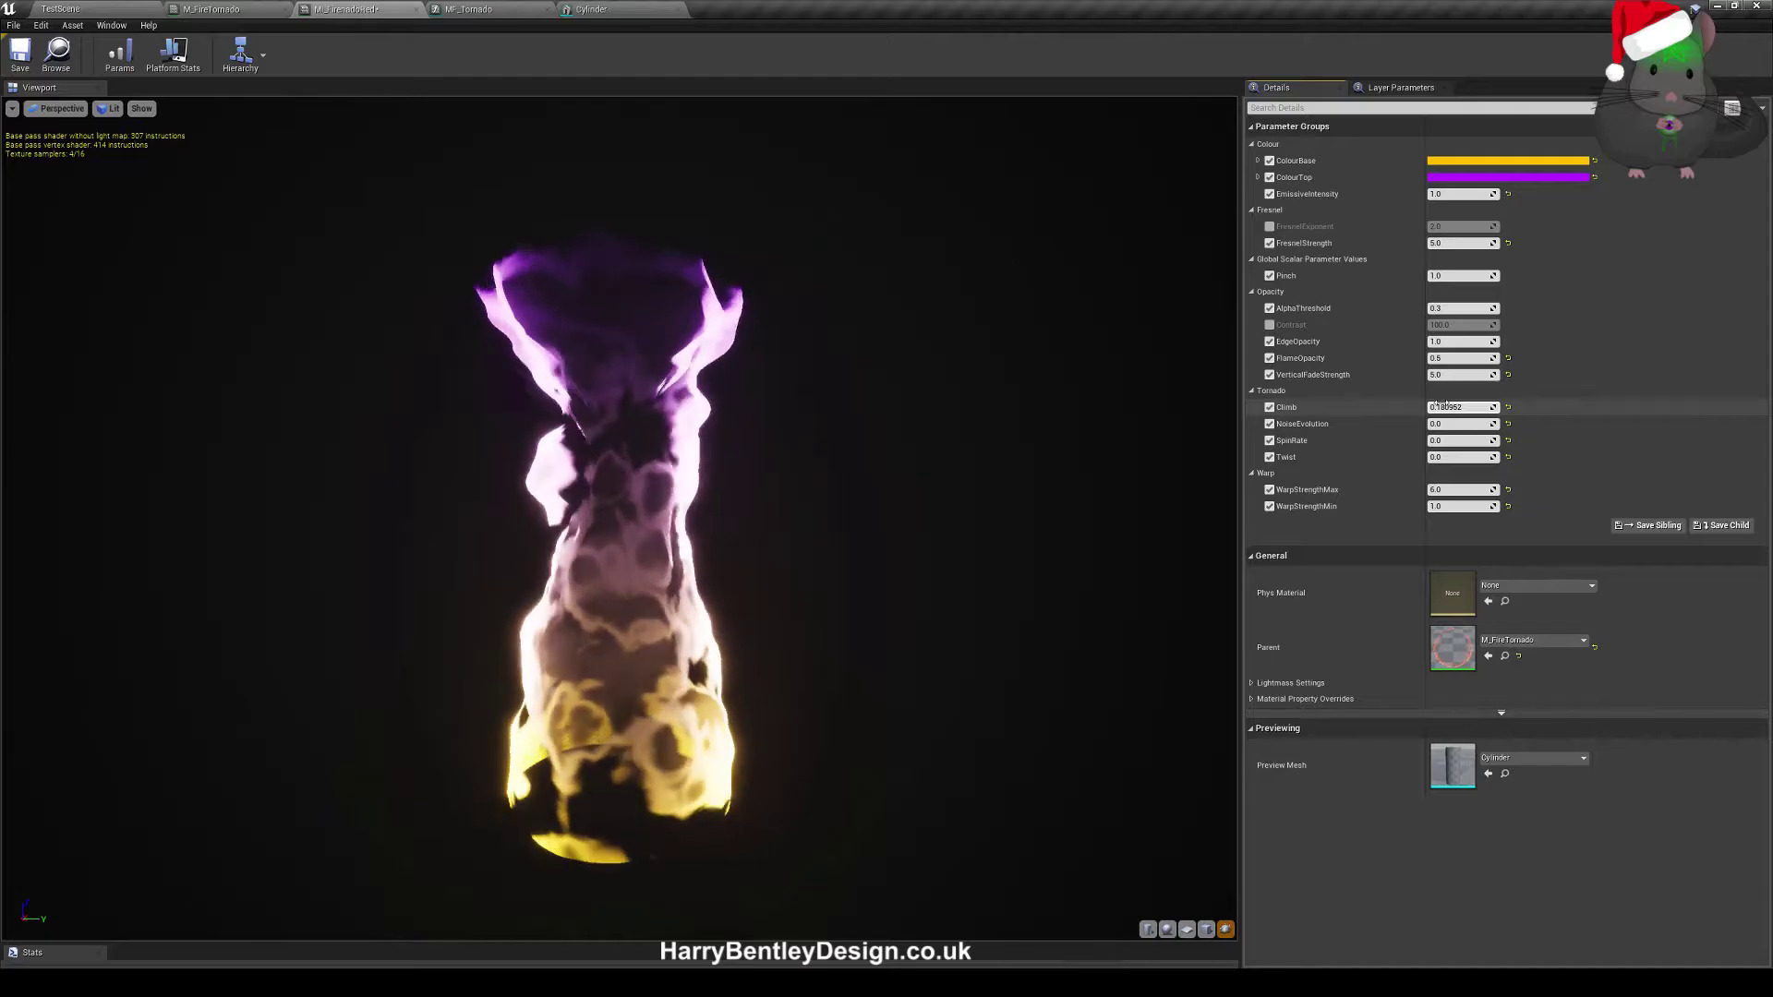
pyautogui.moveTo(794, 517); pyautogui.dragTo(536, 517)
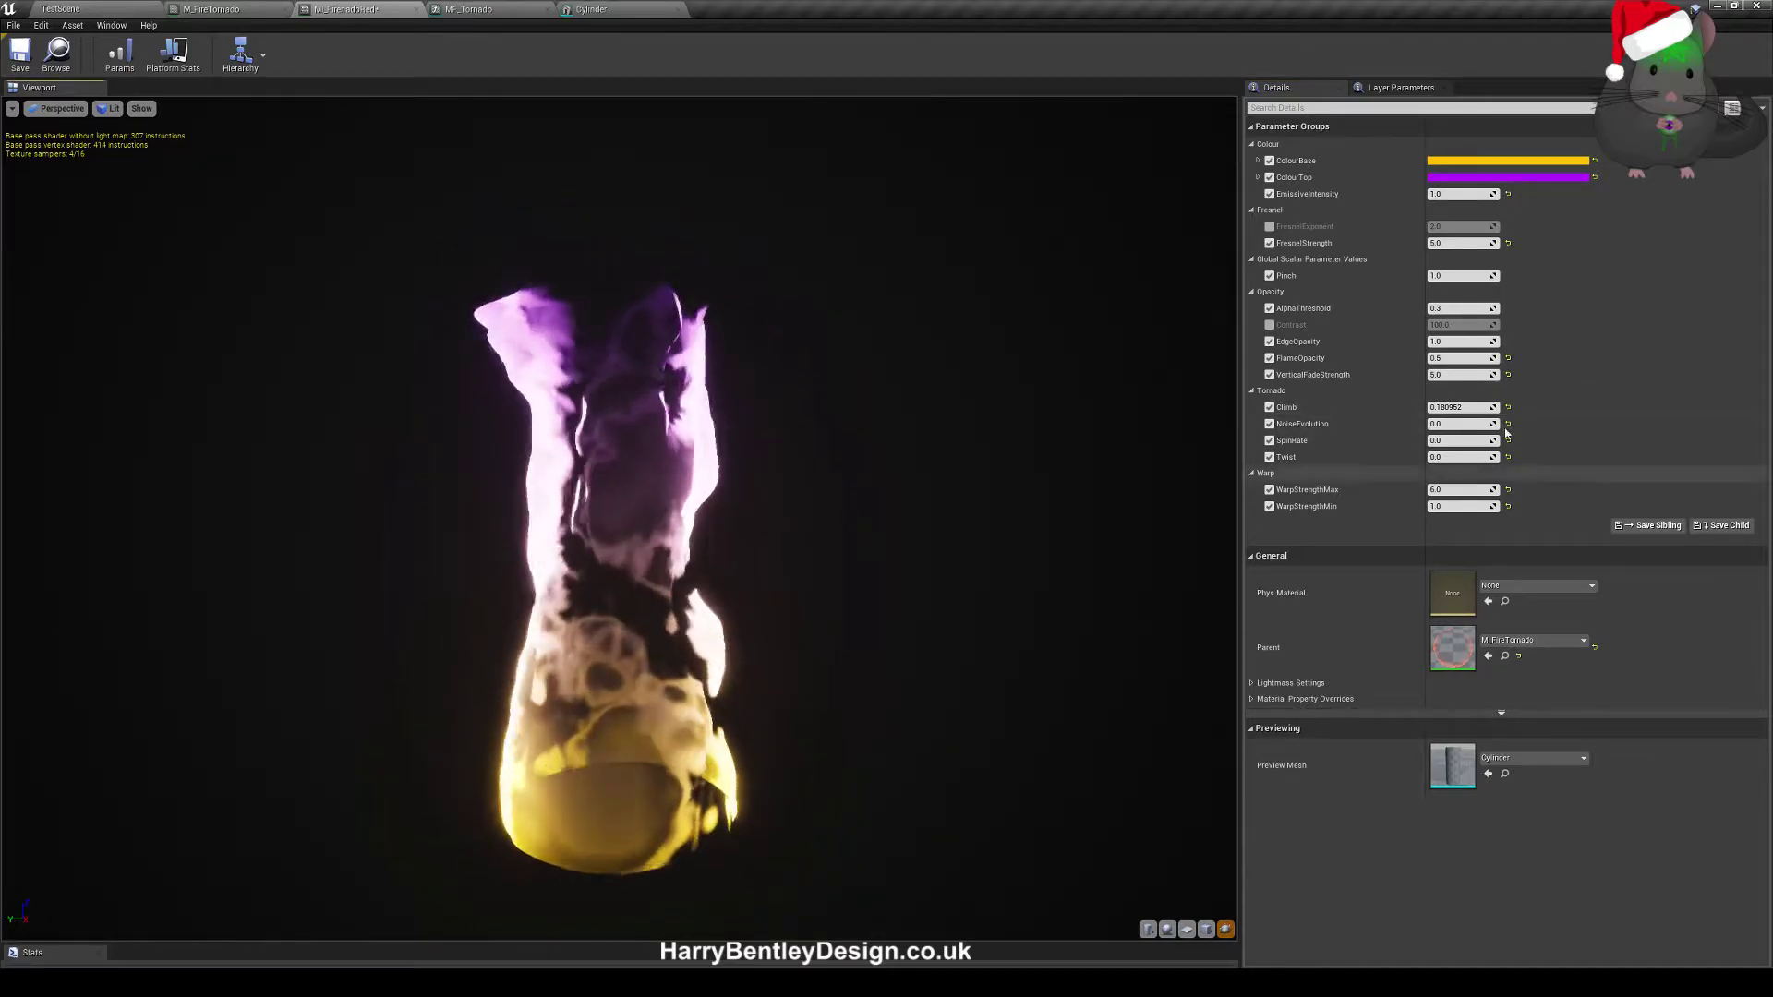
pyautogui.click(1463, 407)
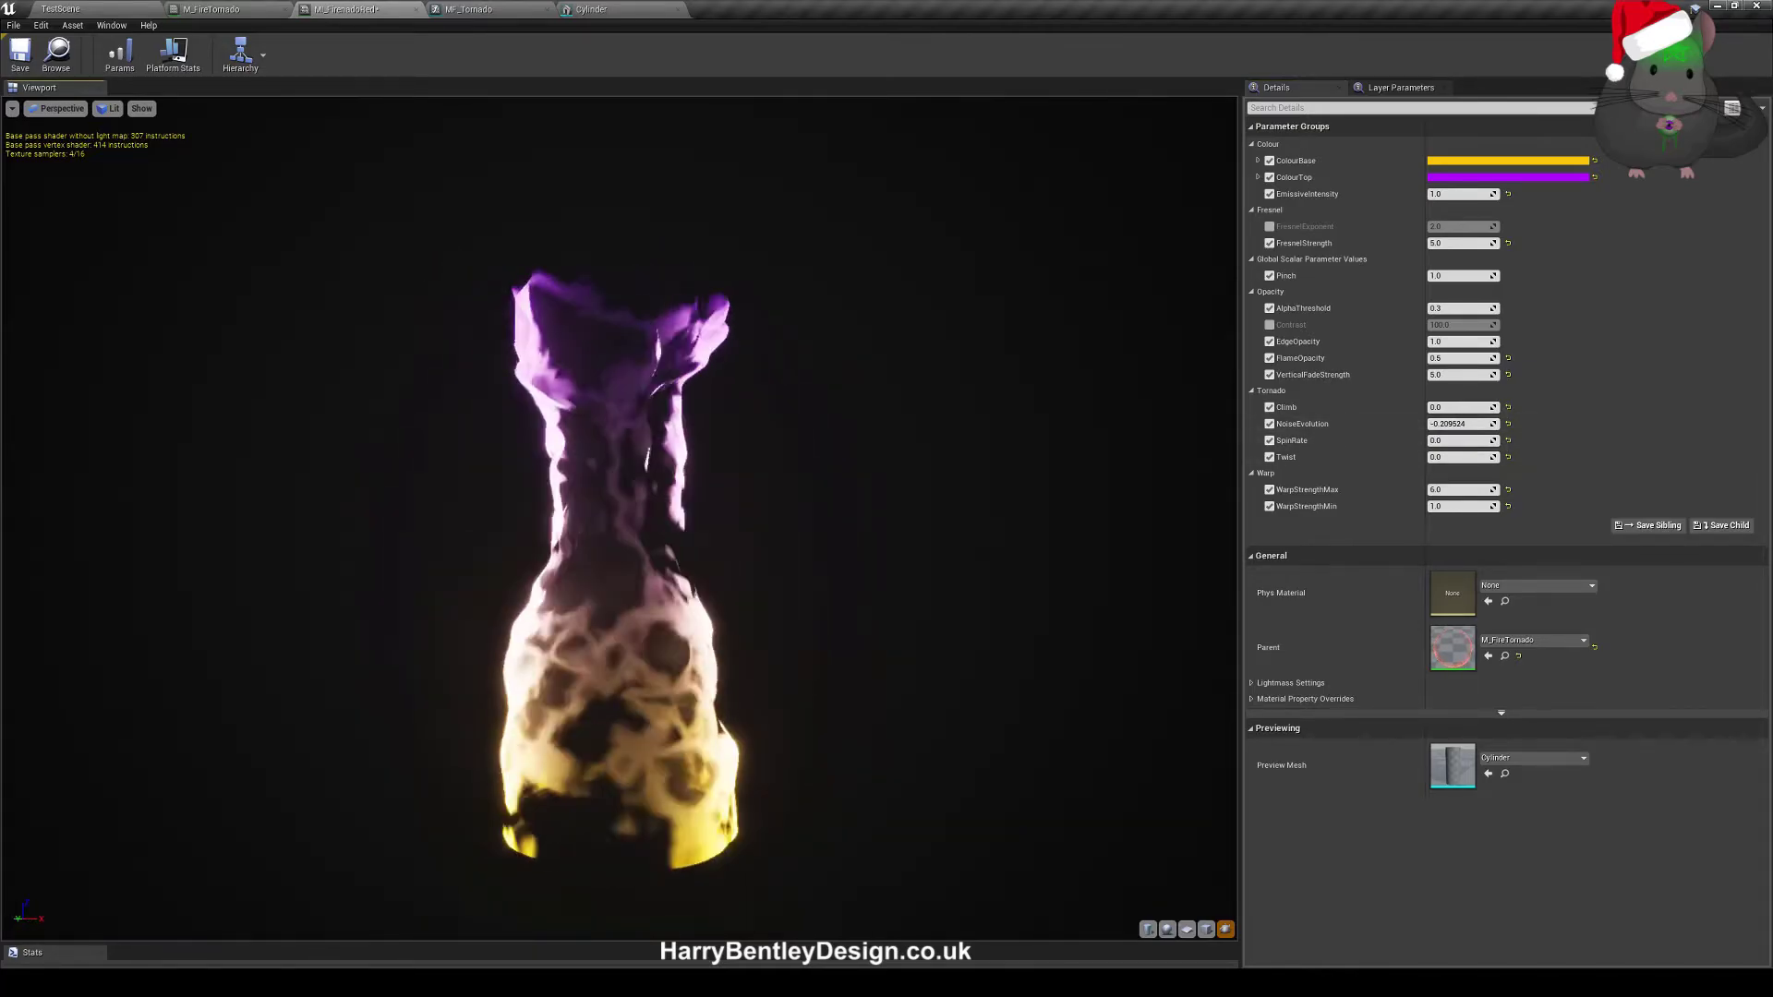
# - Set NoiseEvolution and Climb to 0.2, SpinRate to 0.5 and Twist to 1 in the Tornado parameters
pyautogui.moveTo(618, 517); pyautogui.dragTo(730, 519)
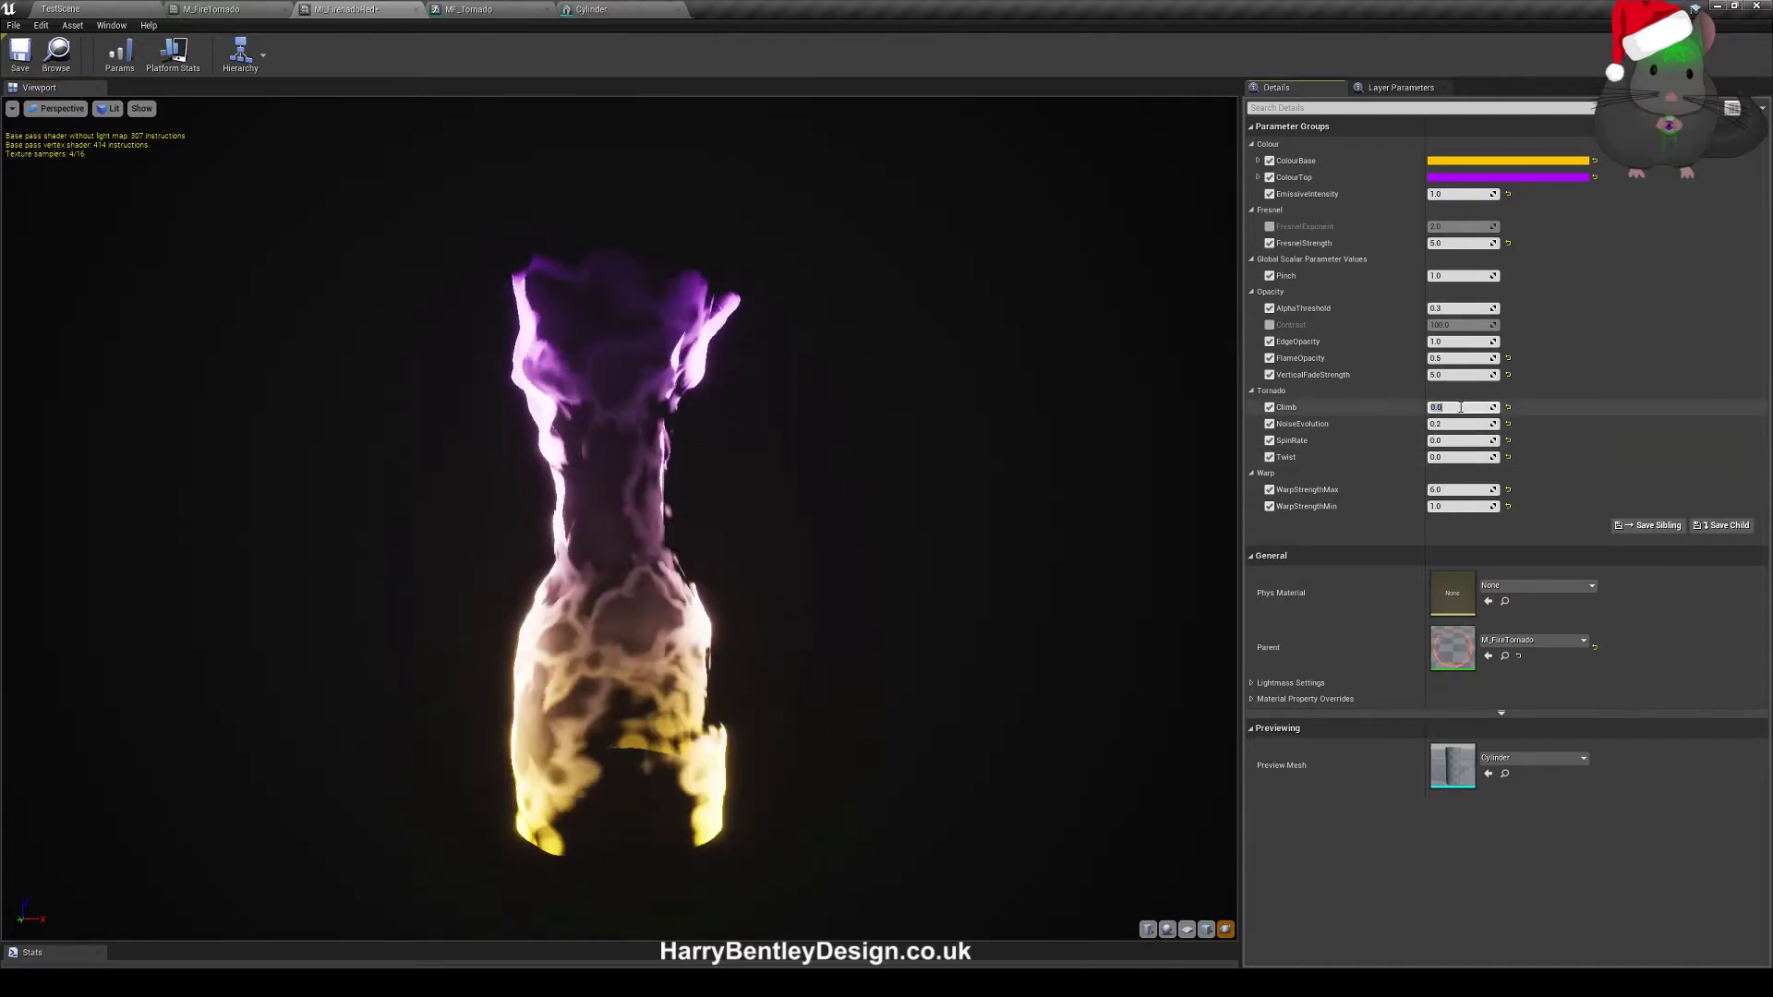
pyautogui.press('Return')
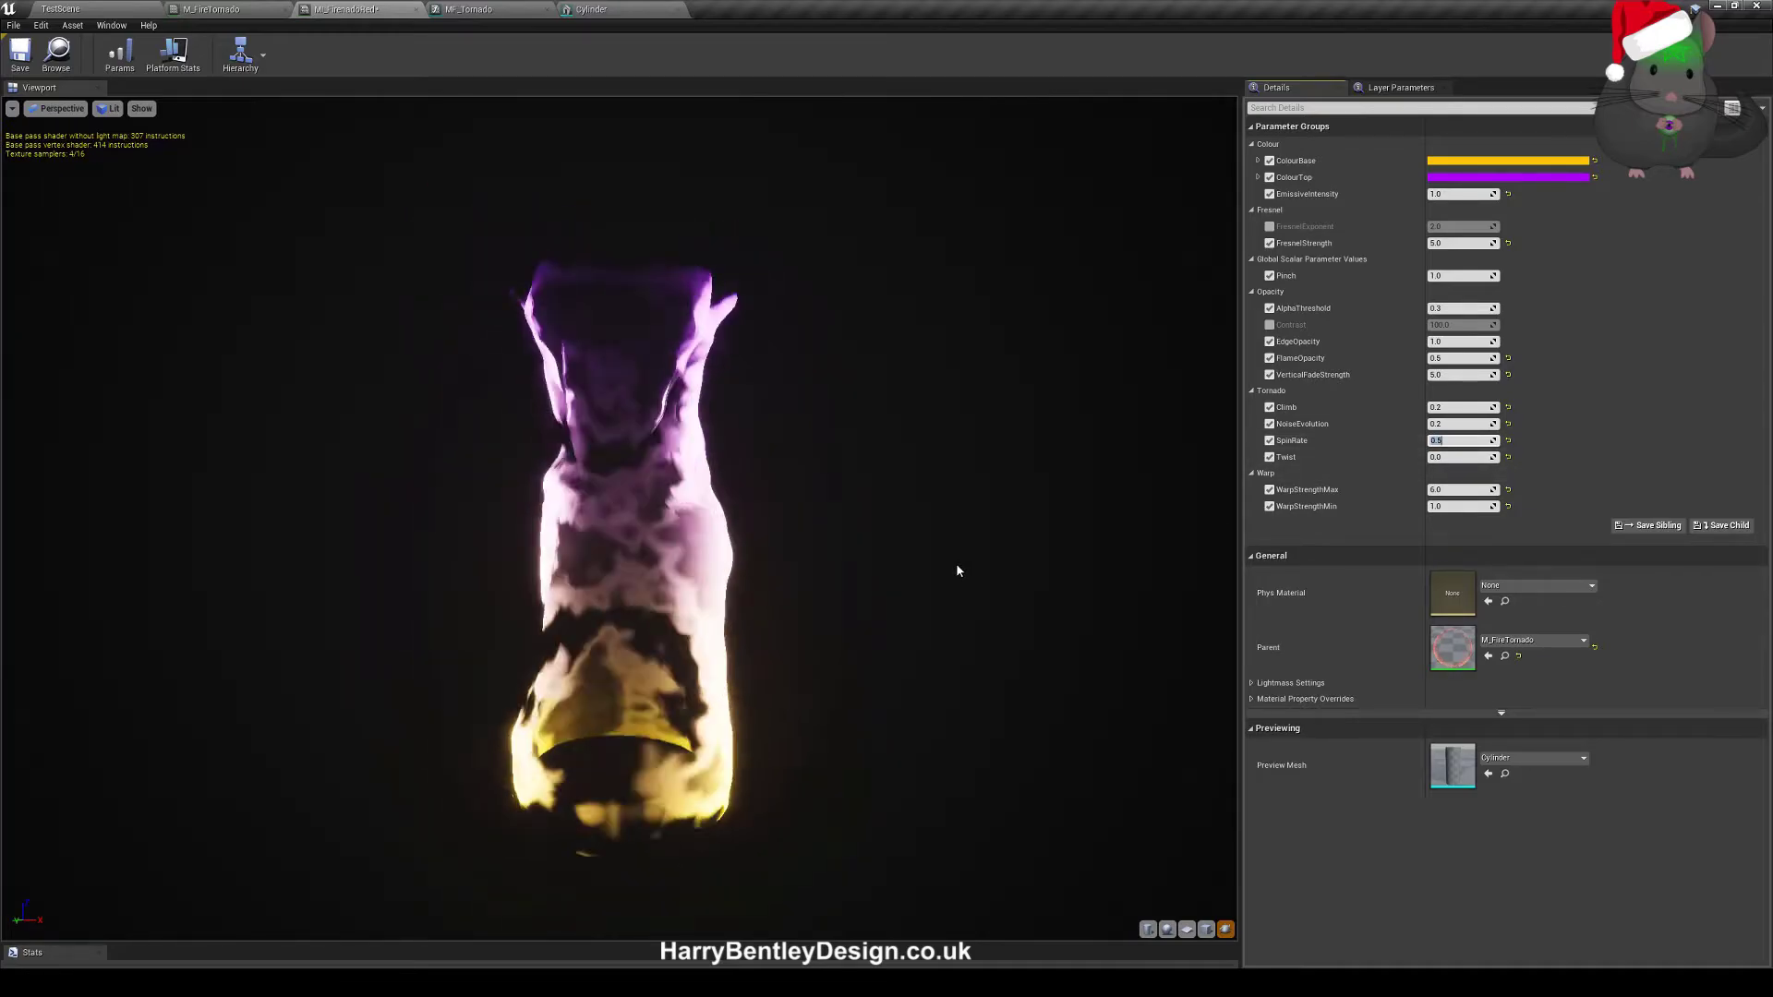
pyautogui.press('Tab')
pyautogui.click(605, 744)
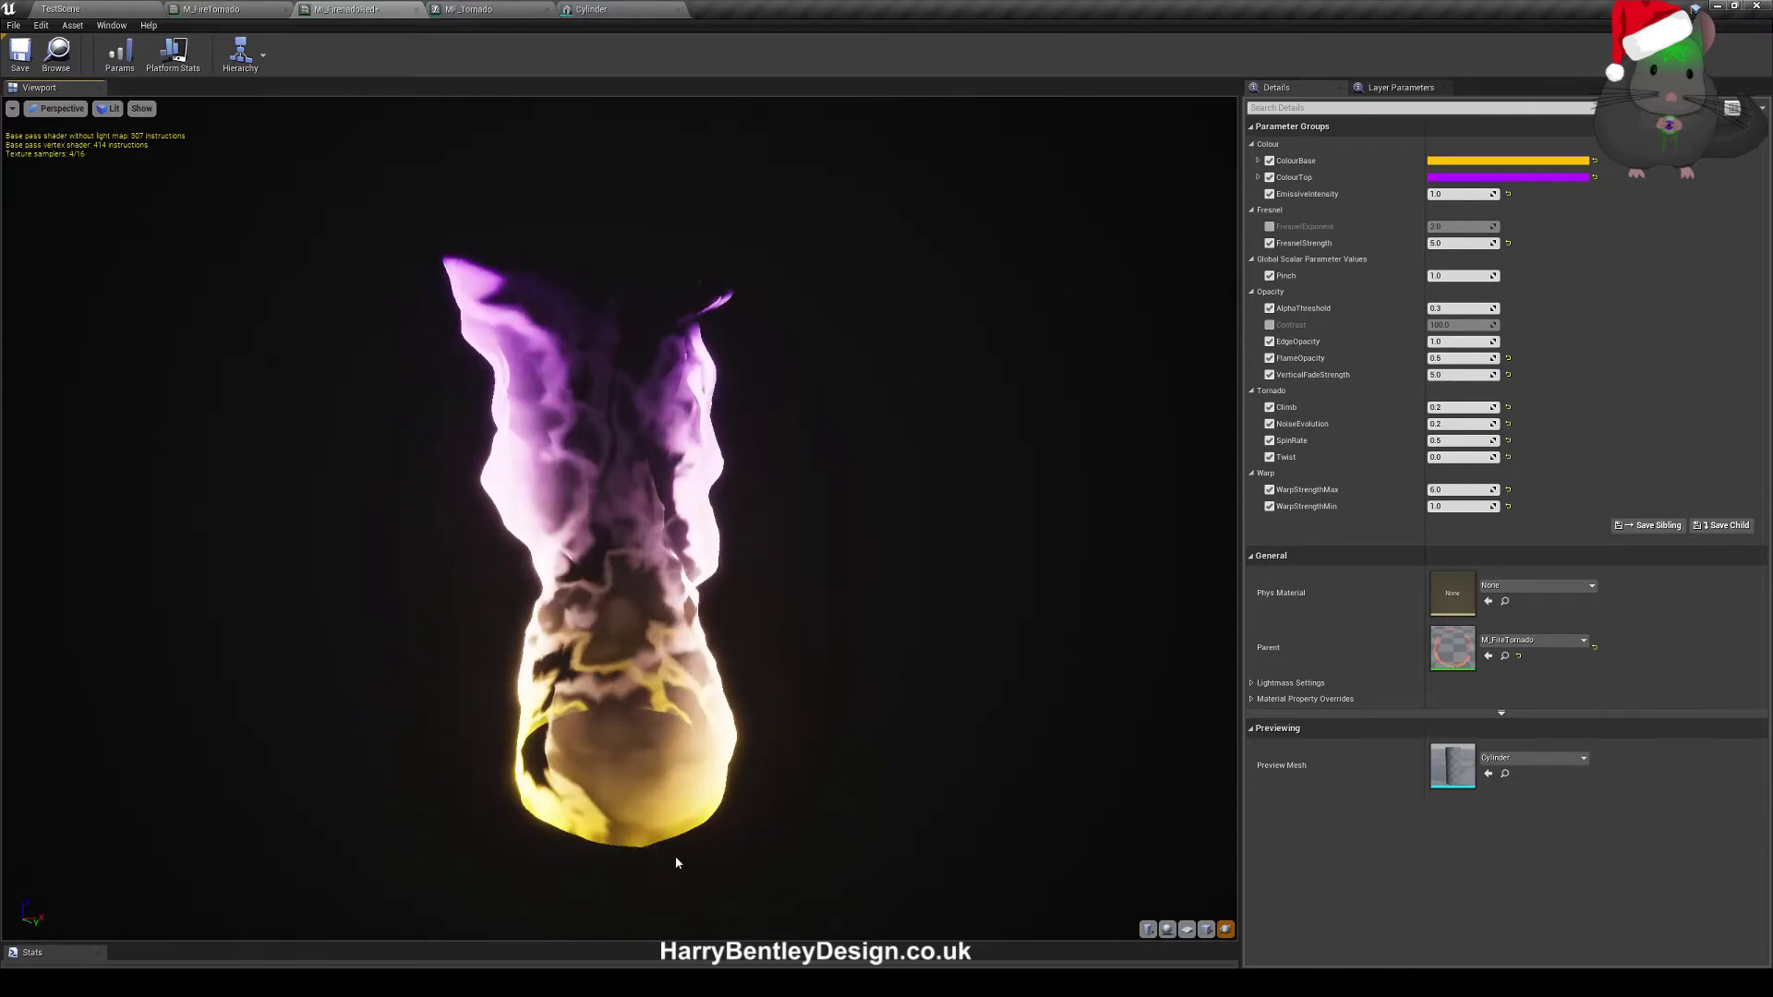
pyautogui.click(1463, 457)
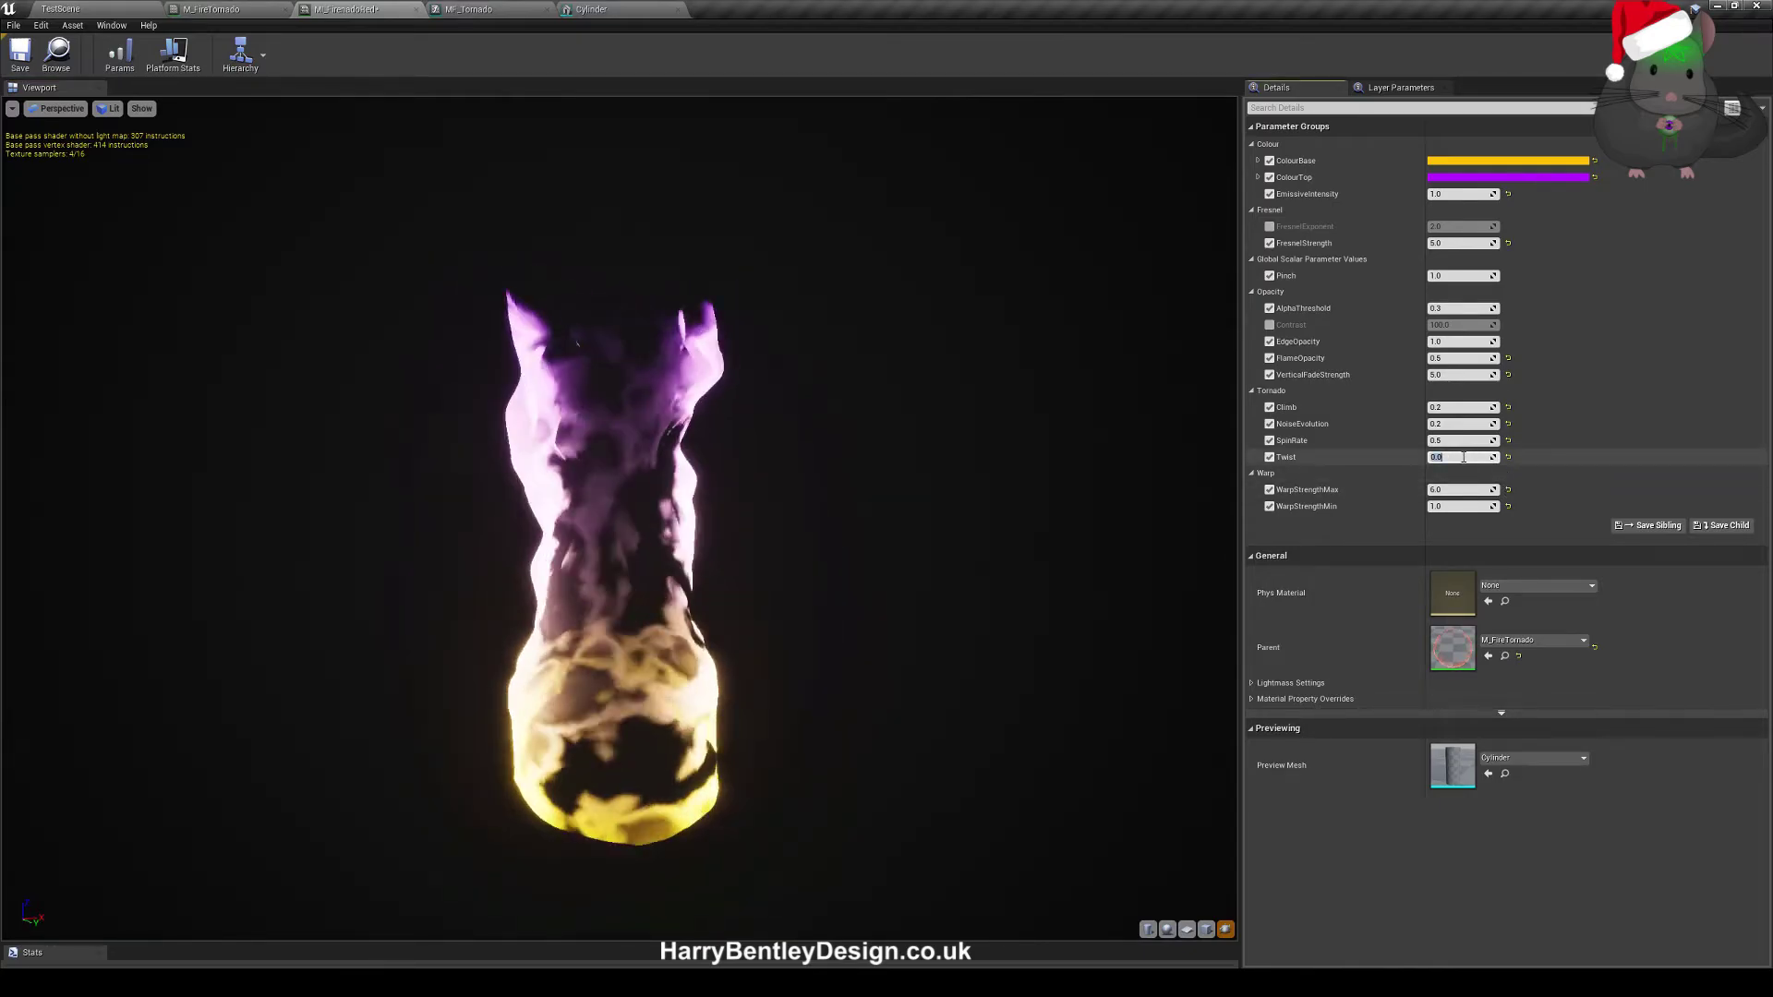
pyautogui.write('1')
pyautogui.press('Return')
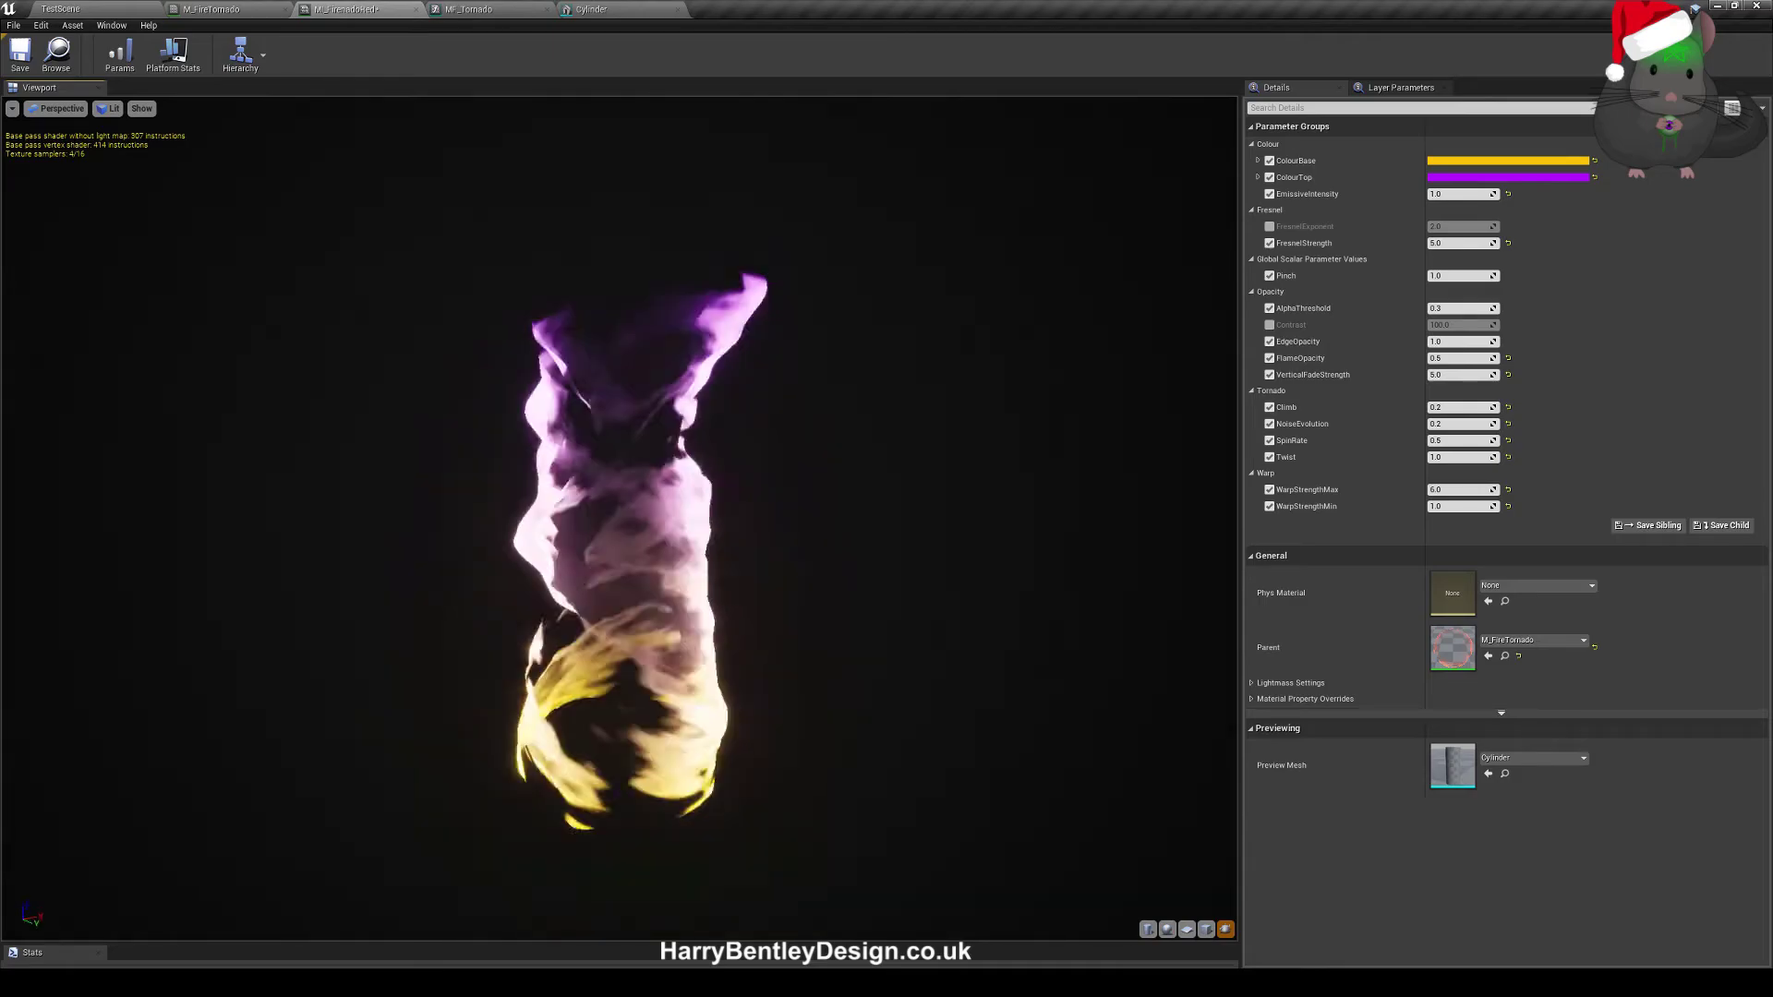
# - Set FlameOpacity to 1
pyautogui.click(1459, 359)
pyautogui.write('1')
pyautogui.press('Return')
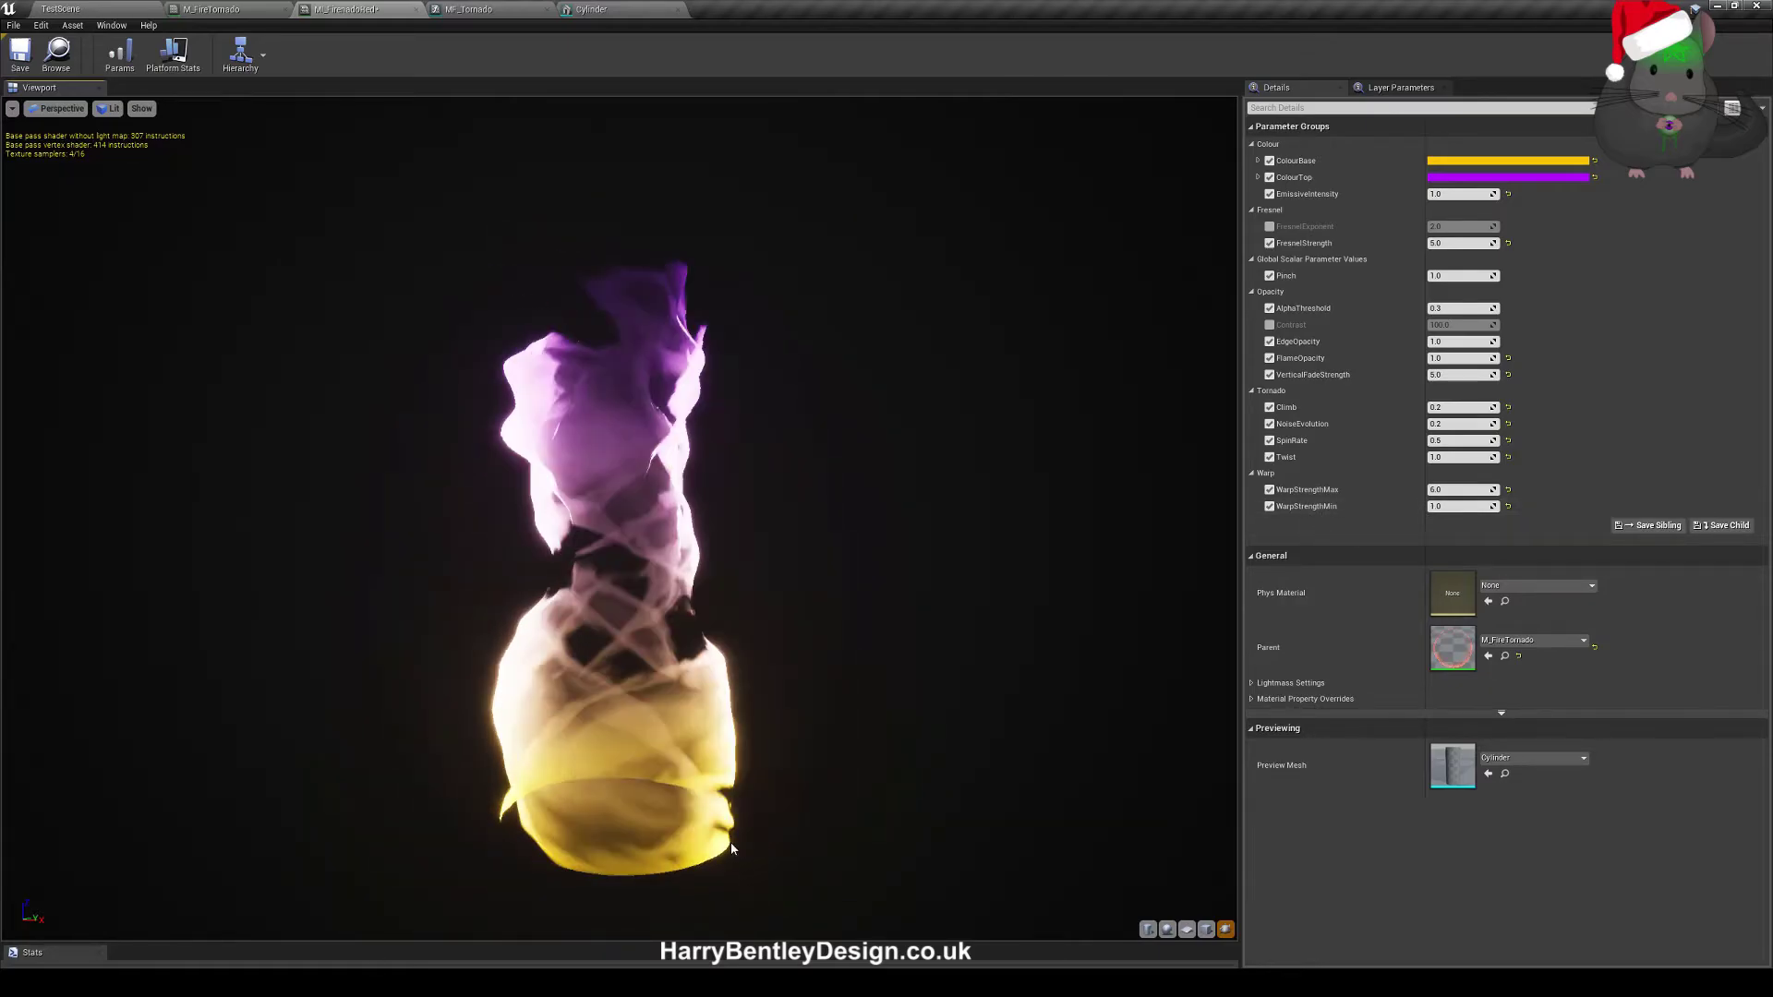
# - Compare the mesh warp with WarpStrengthMin and WarpStrengthMax both at 0 and both at 1
pyautogui.click(1459, 506)
pyautogui.write('0')
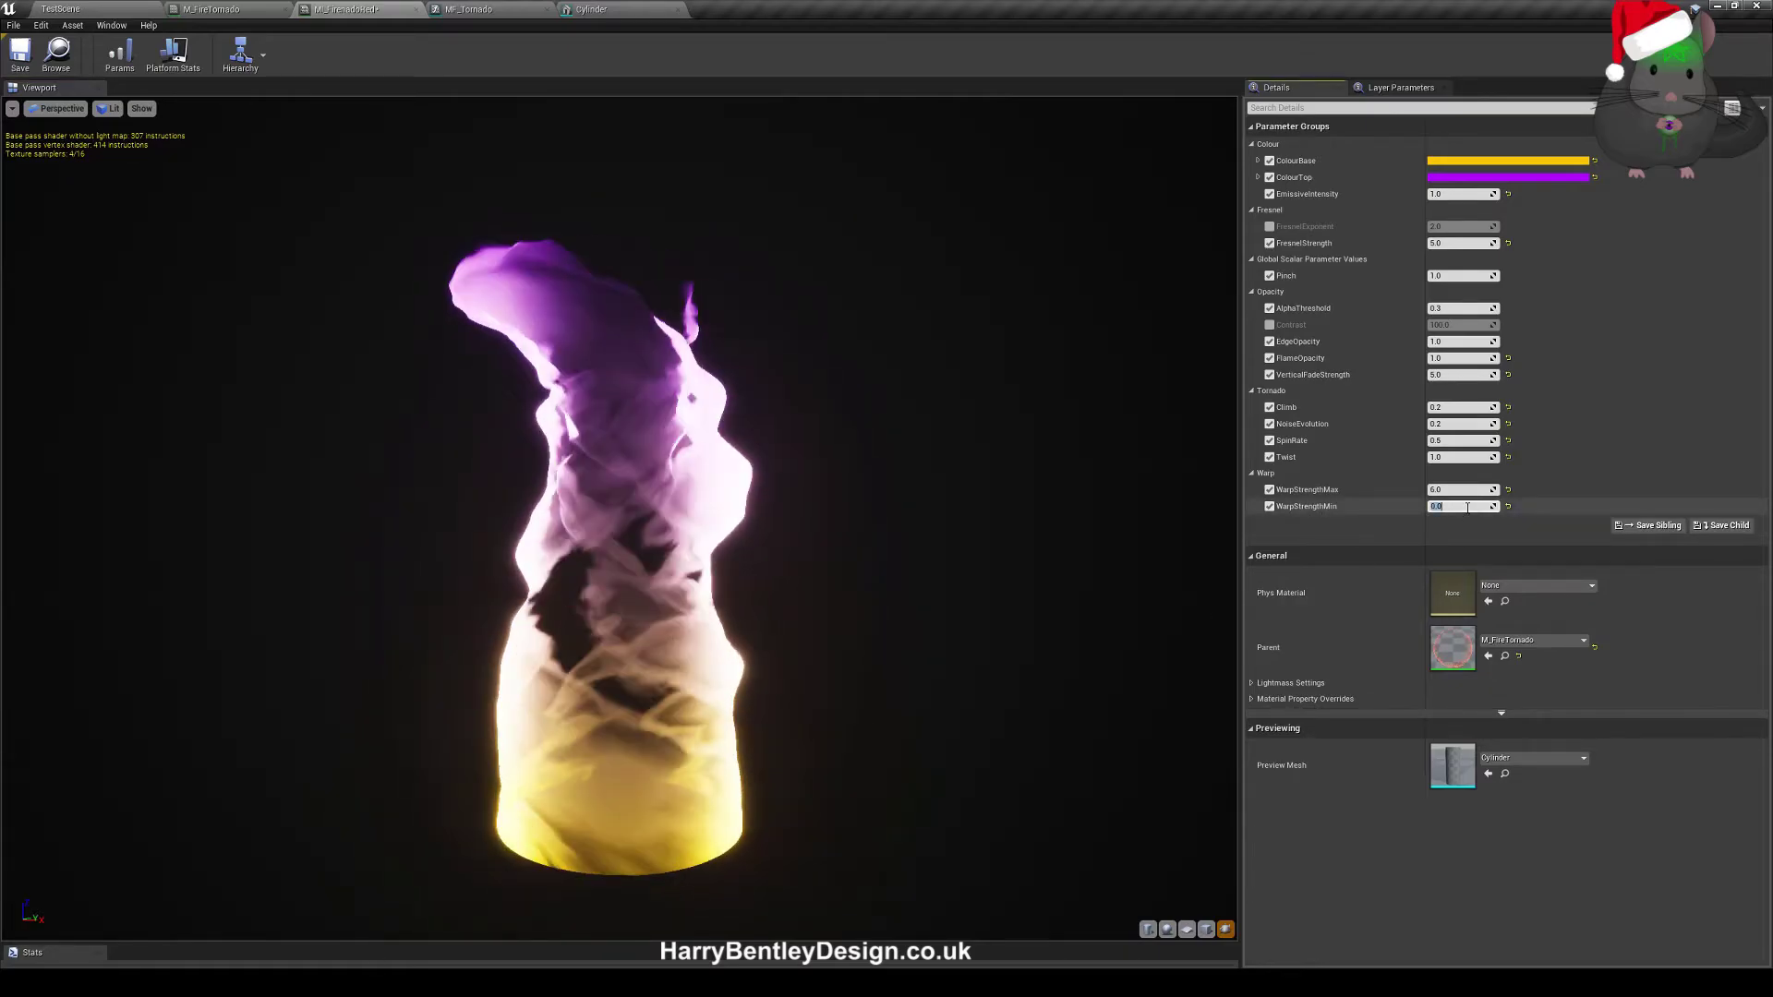
pyautogui.click(1469, 490)
pyautogui.write('0')
pyautogui.press('Return')
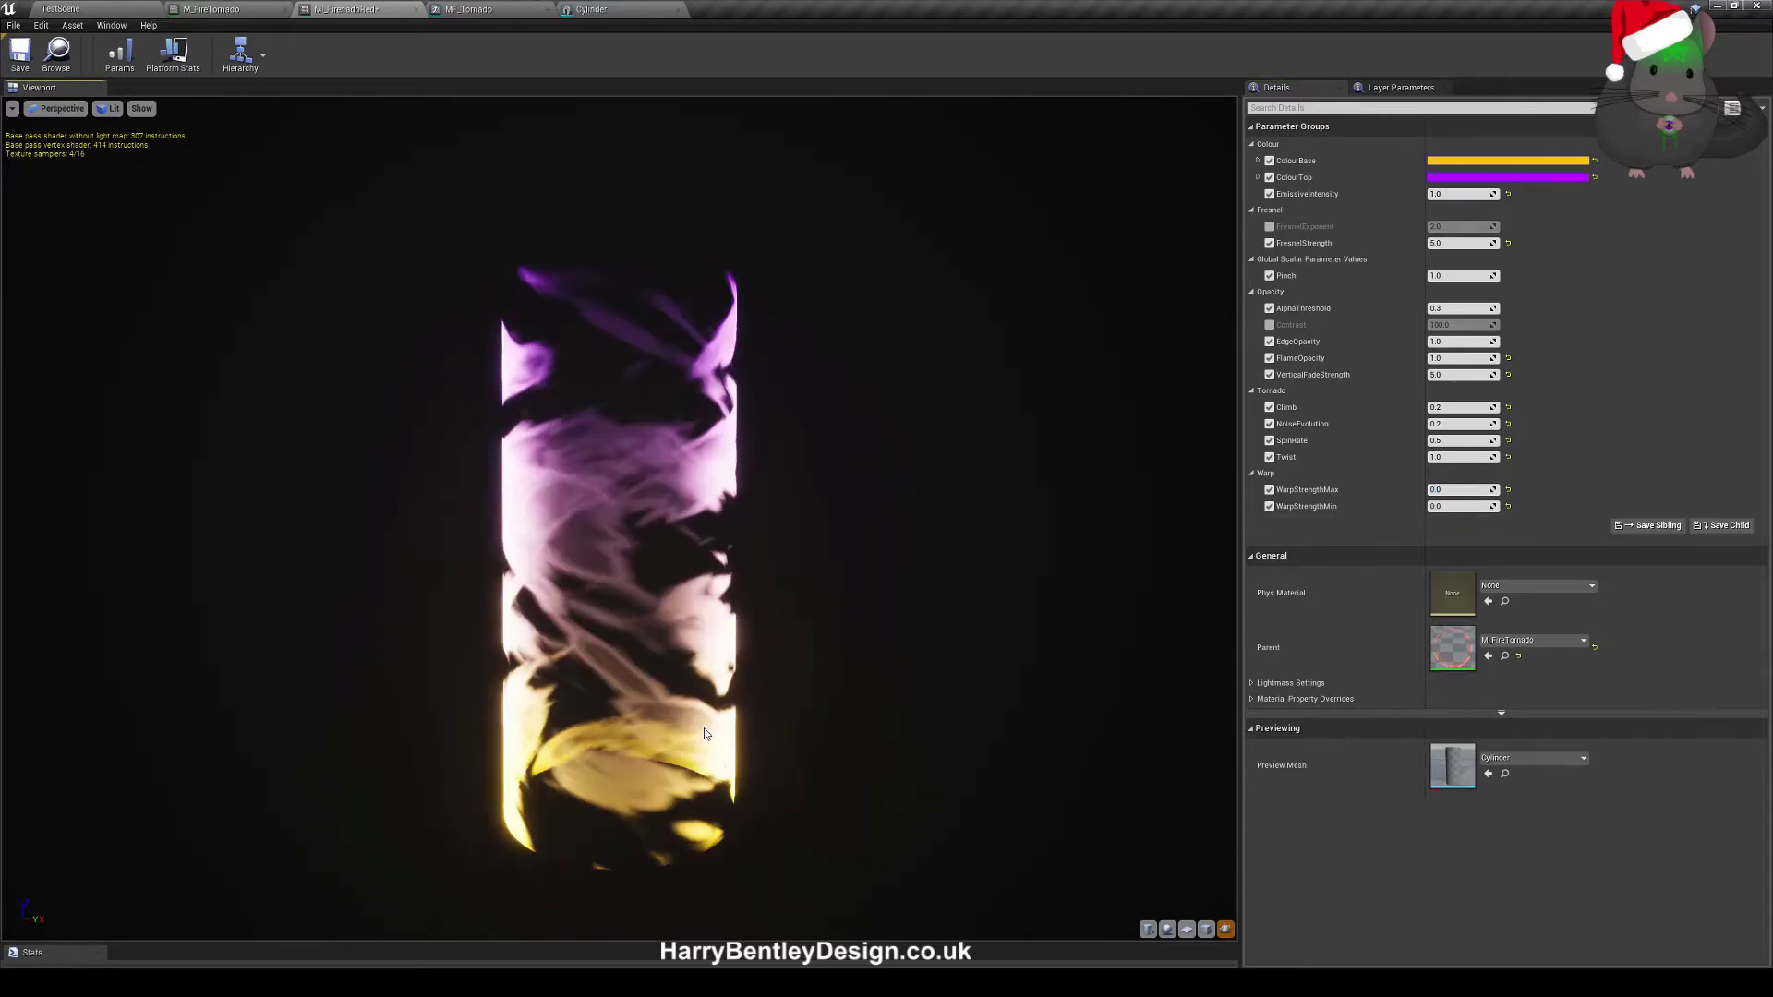
pyautogui.click(1471, 506)
pyautogui.write('1')
pyautogui.click(1468, 489)
pyautogui.write('1')
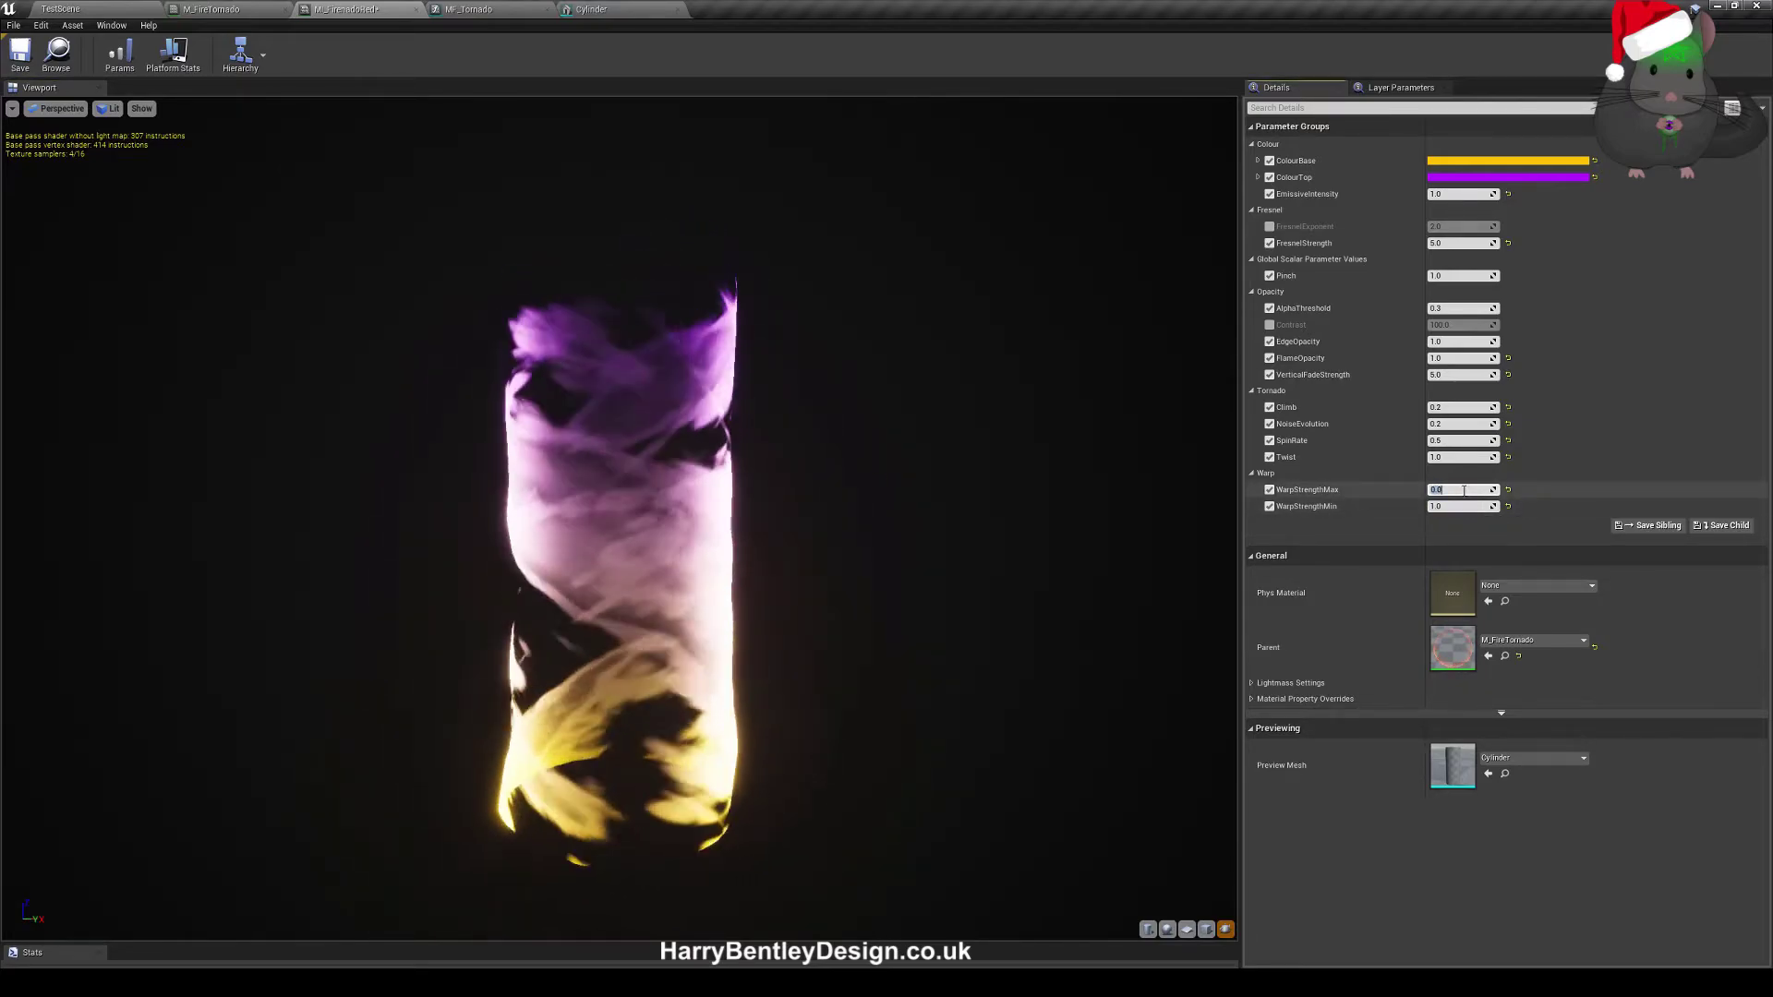
pyautogui.press('Return')
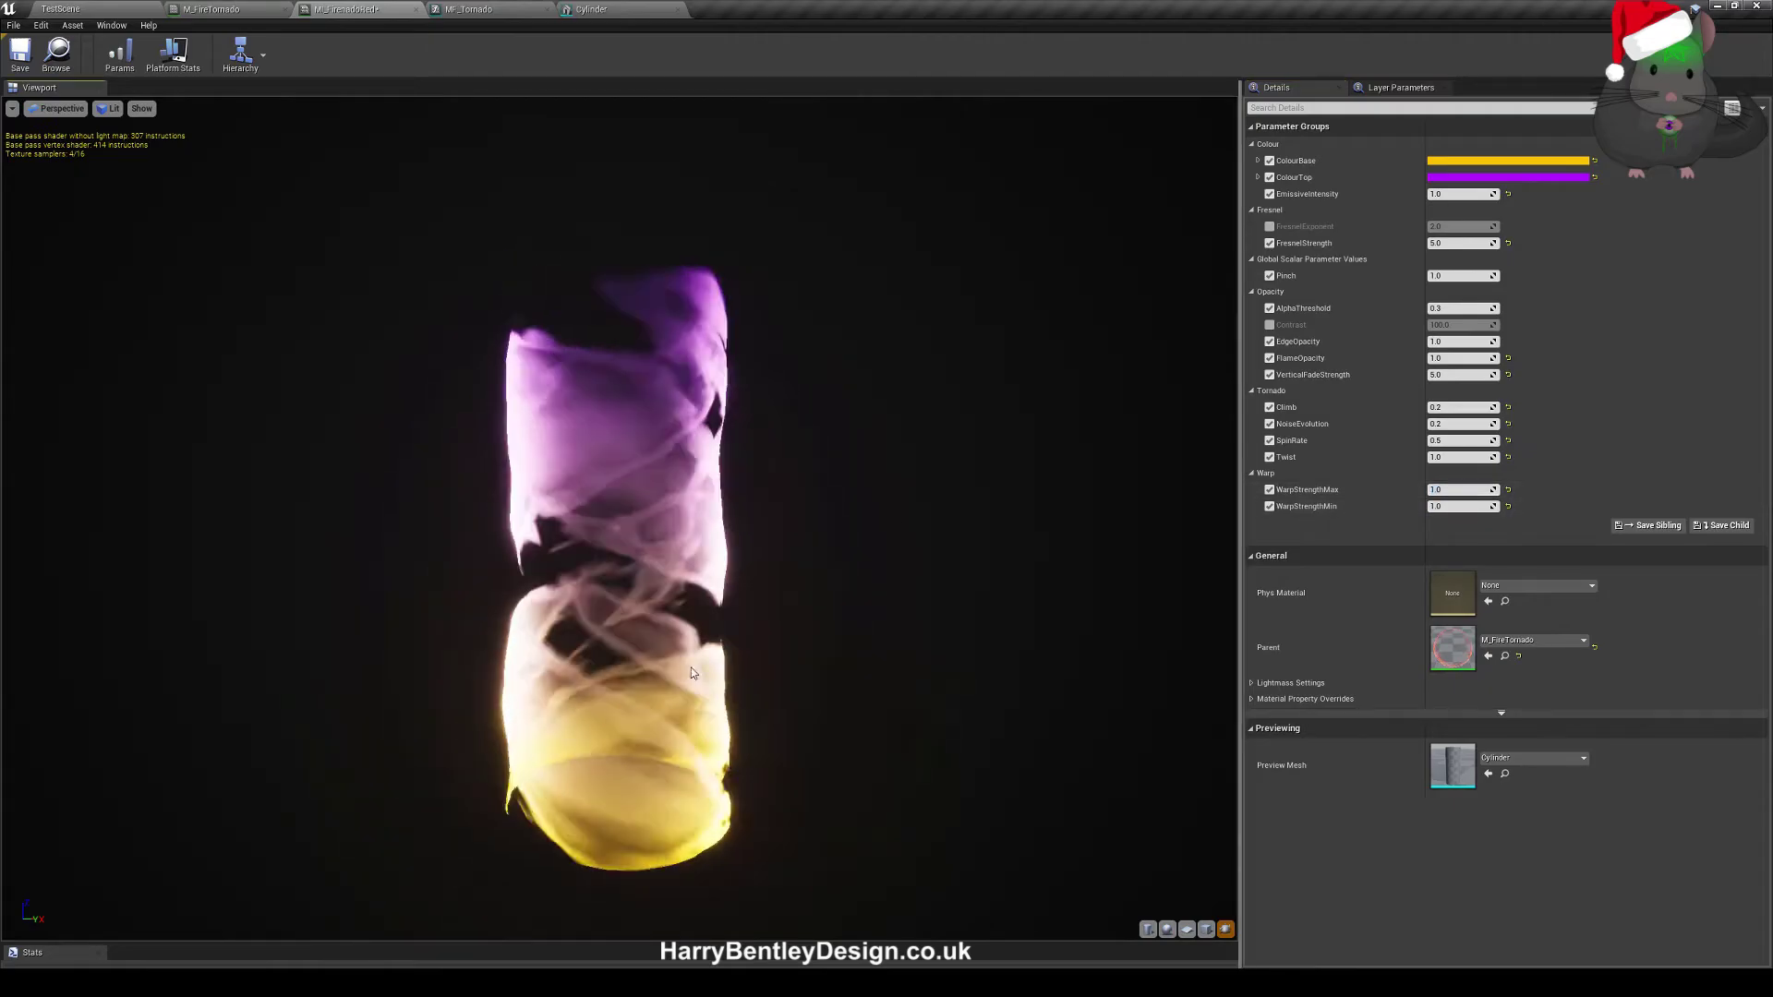
# - Try WarpStrengthMax values of 10, 5 and 8 to compare the mesh distortion, and settle on 5
pyautogui.moveTo(1456, 490); pyautogui.dragTo(1451, 490)
pyautogui.click(1455, 489)
pyautogui.write('10')
pyautogui.press('Return')
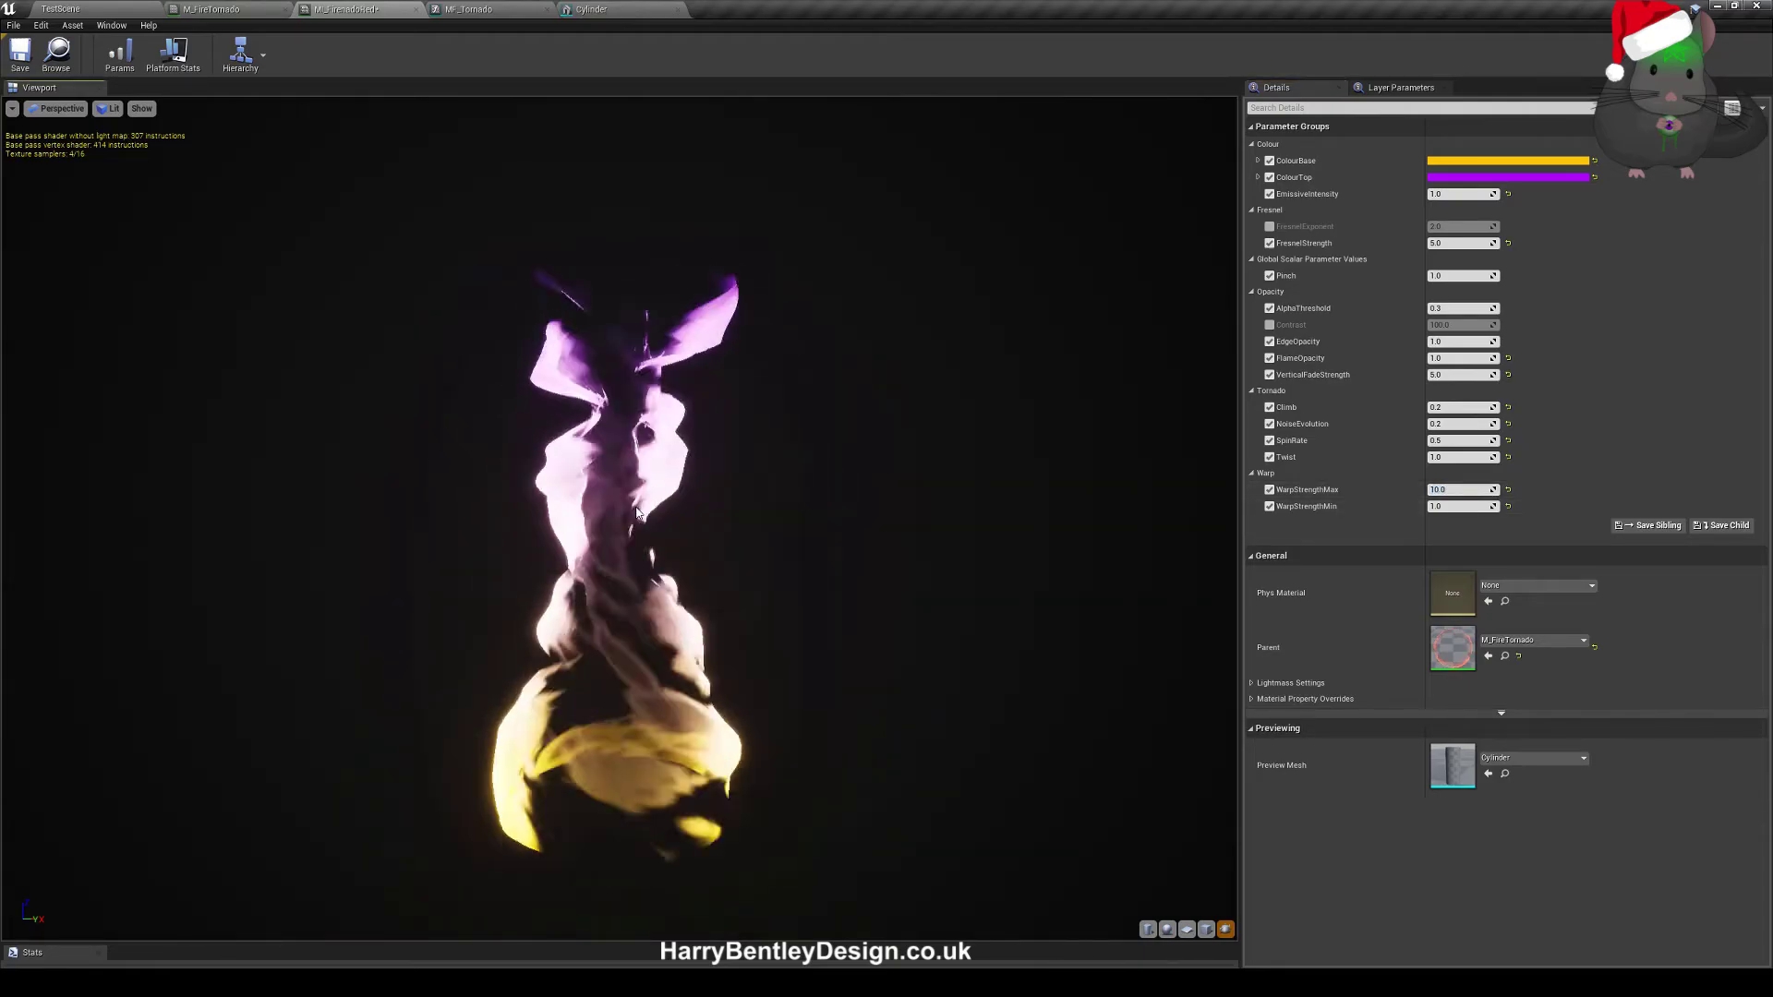
pyautogui.click(1454, 490)
pyautogui.write('5')
pyautogui.press('Return')
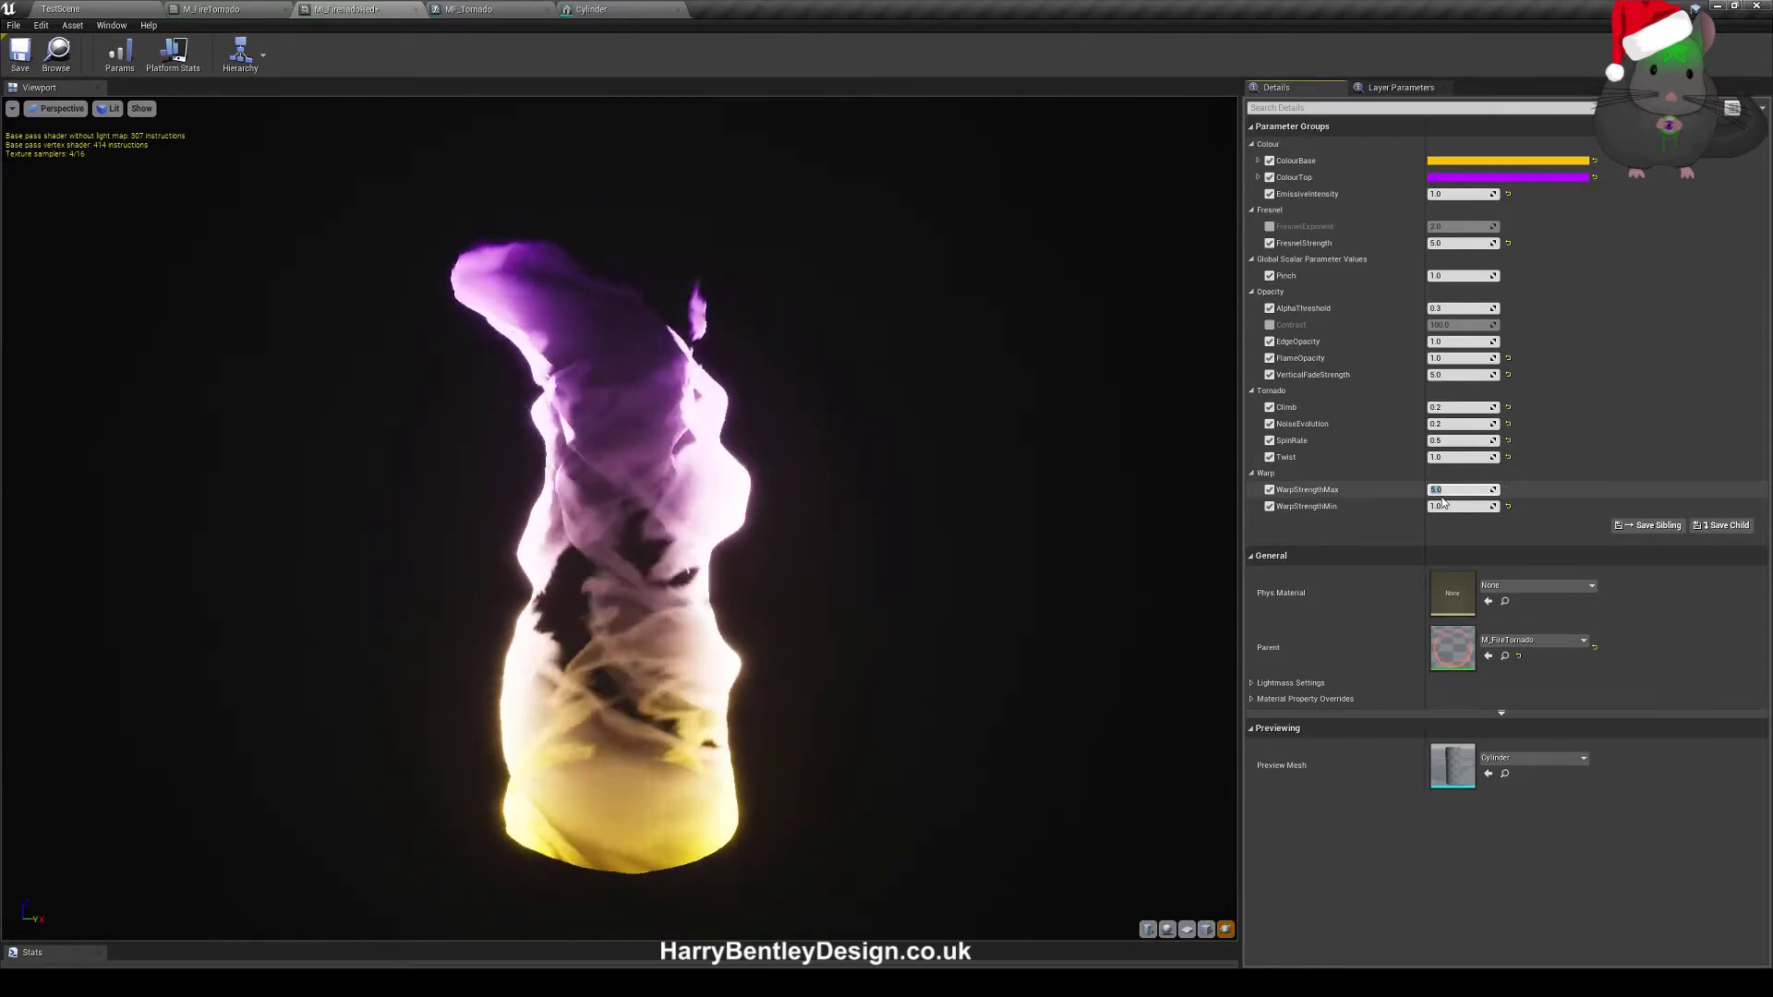
pyautogui.write('8')
pyautogui.press('Return')
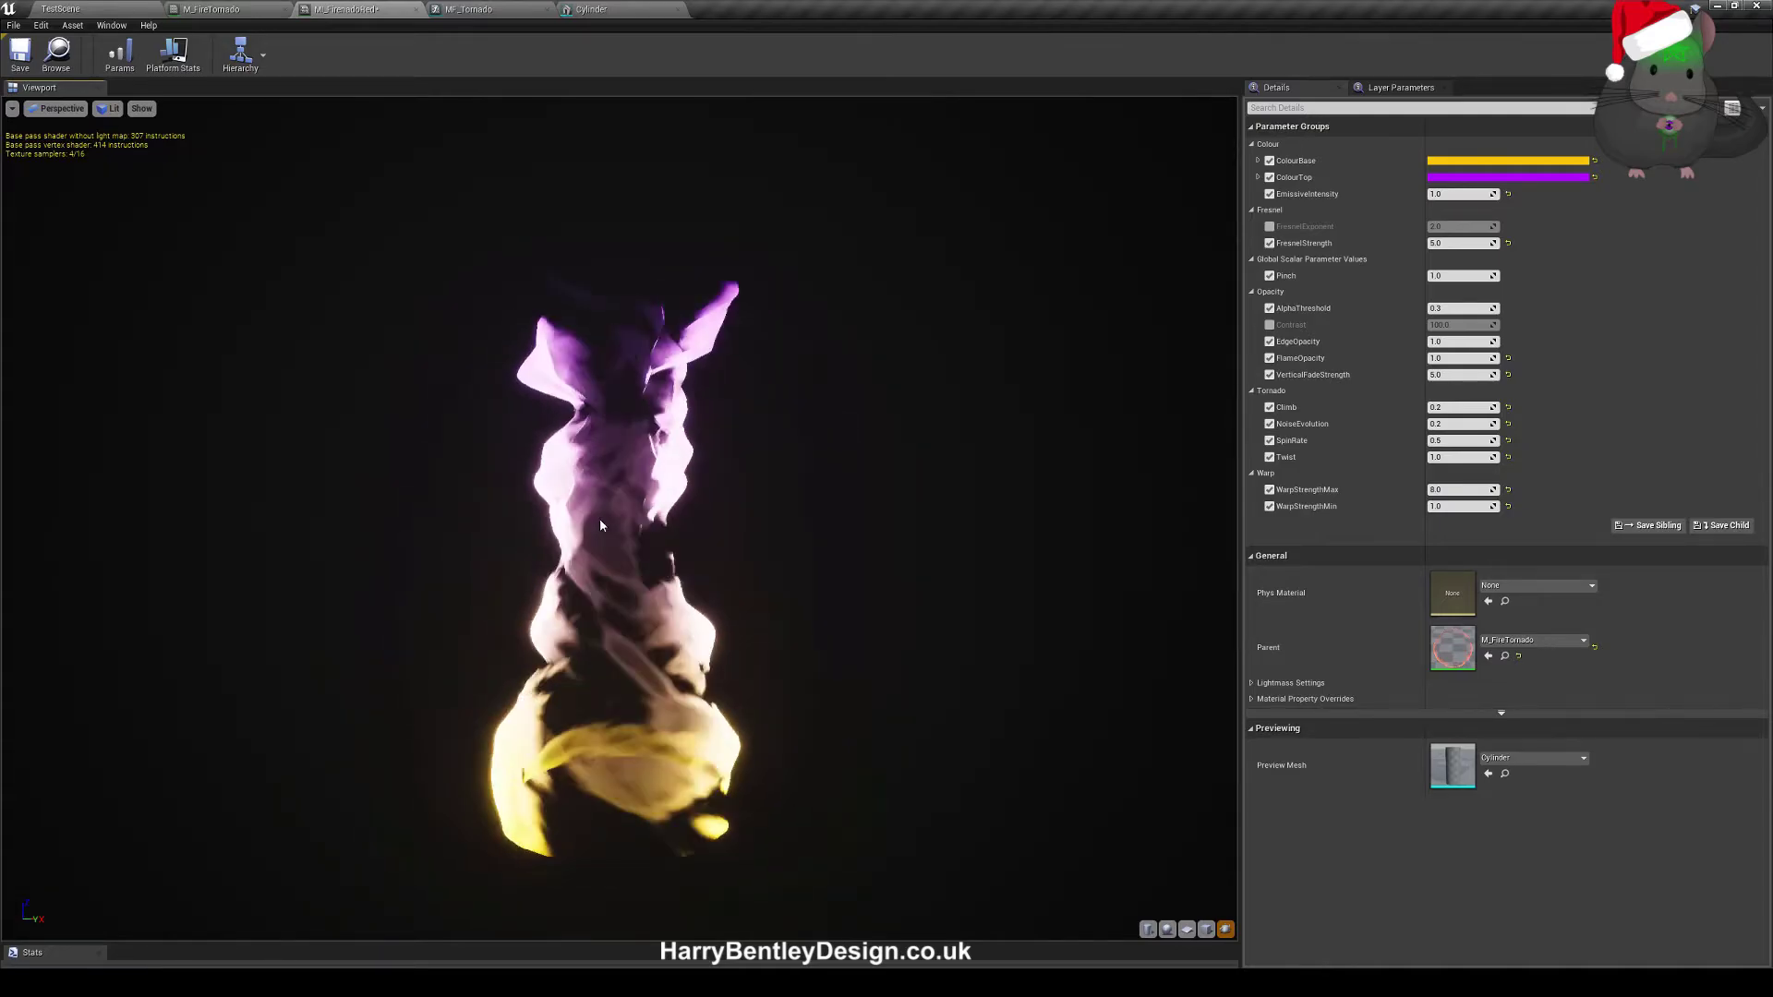
pyautogui.click(1475, 494)
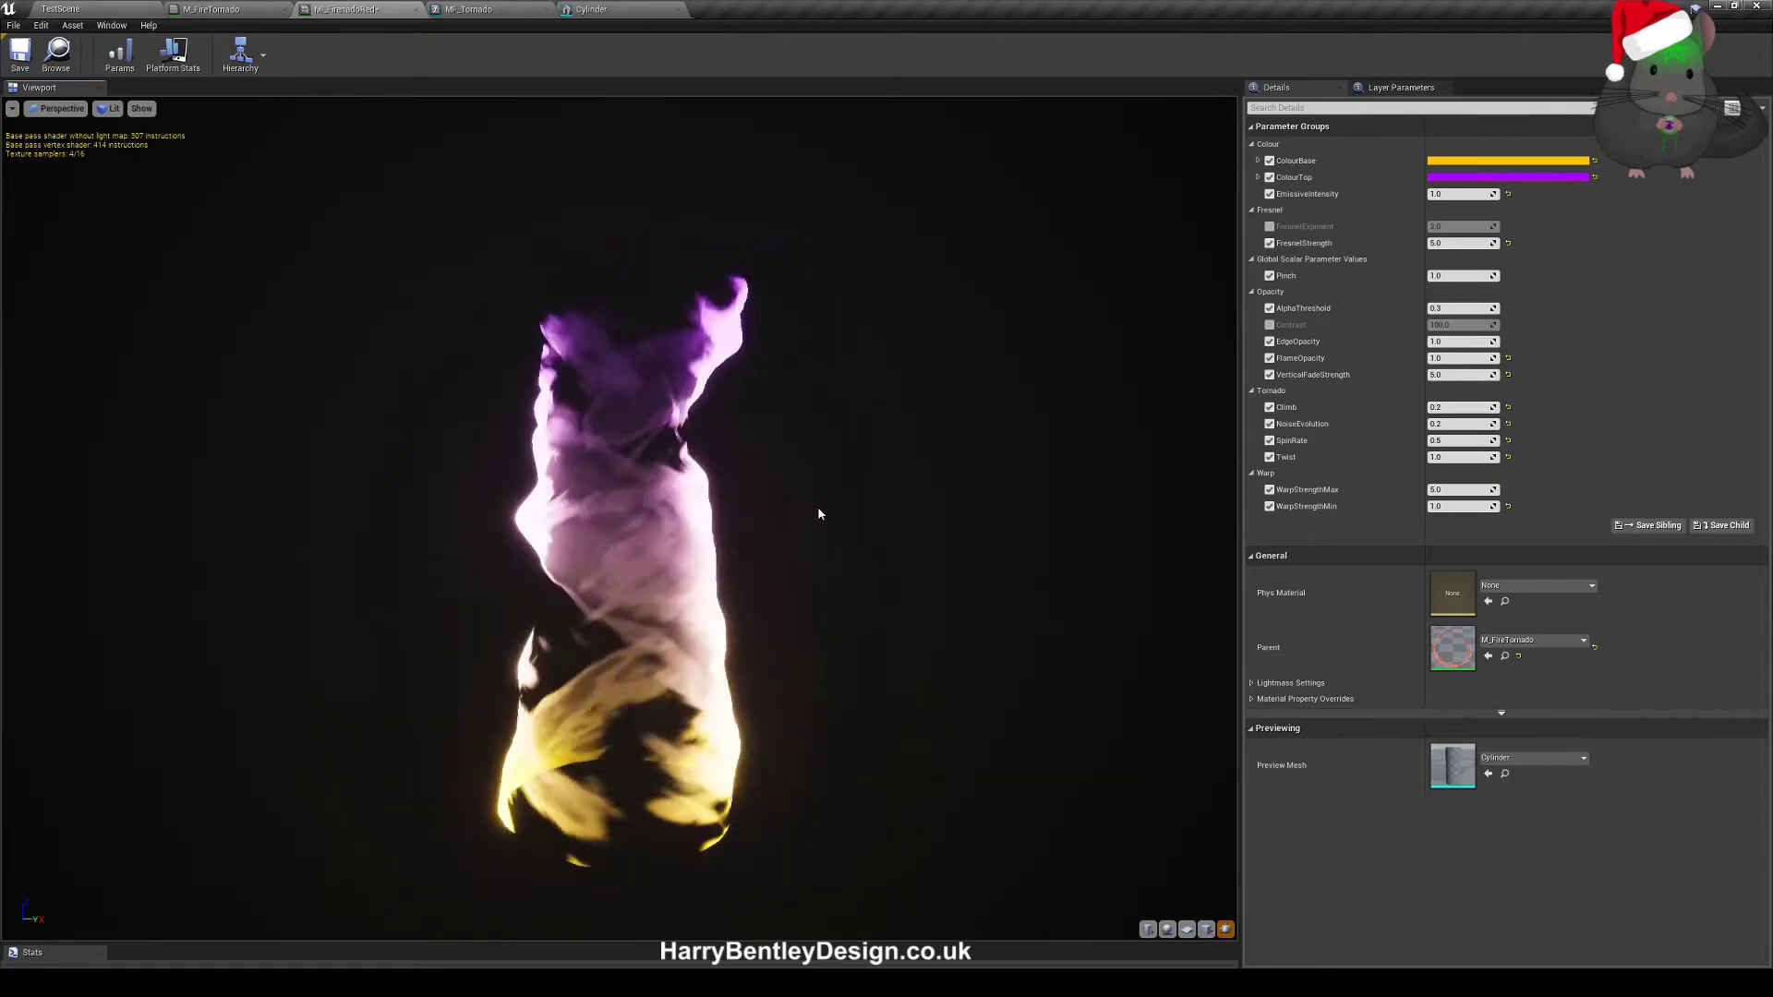
# - Review the whole M_FireTornado graph, from the spinning texture coordinates through edge highlights, colour and Fresnel to the mesh warp section
pyautogui.click(215, 9)
pyautogui.moveTo(727, 389); pyautogui.dragTo(872, 416, button='right')
pyautogui.moveTo(671, 583); pyautogui.dragTo(635, 553, button='right')
pyautogui.moveTo(858, 576); pyautogui.dragTo(865, 577, button='right')
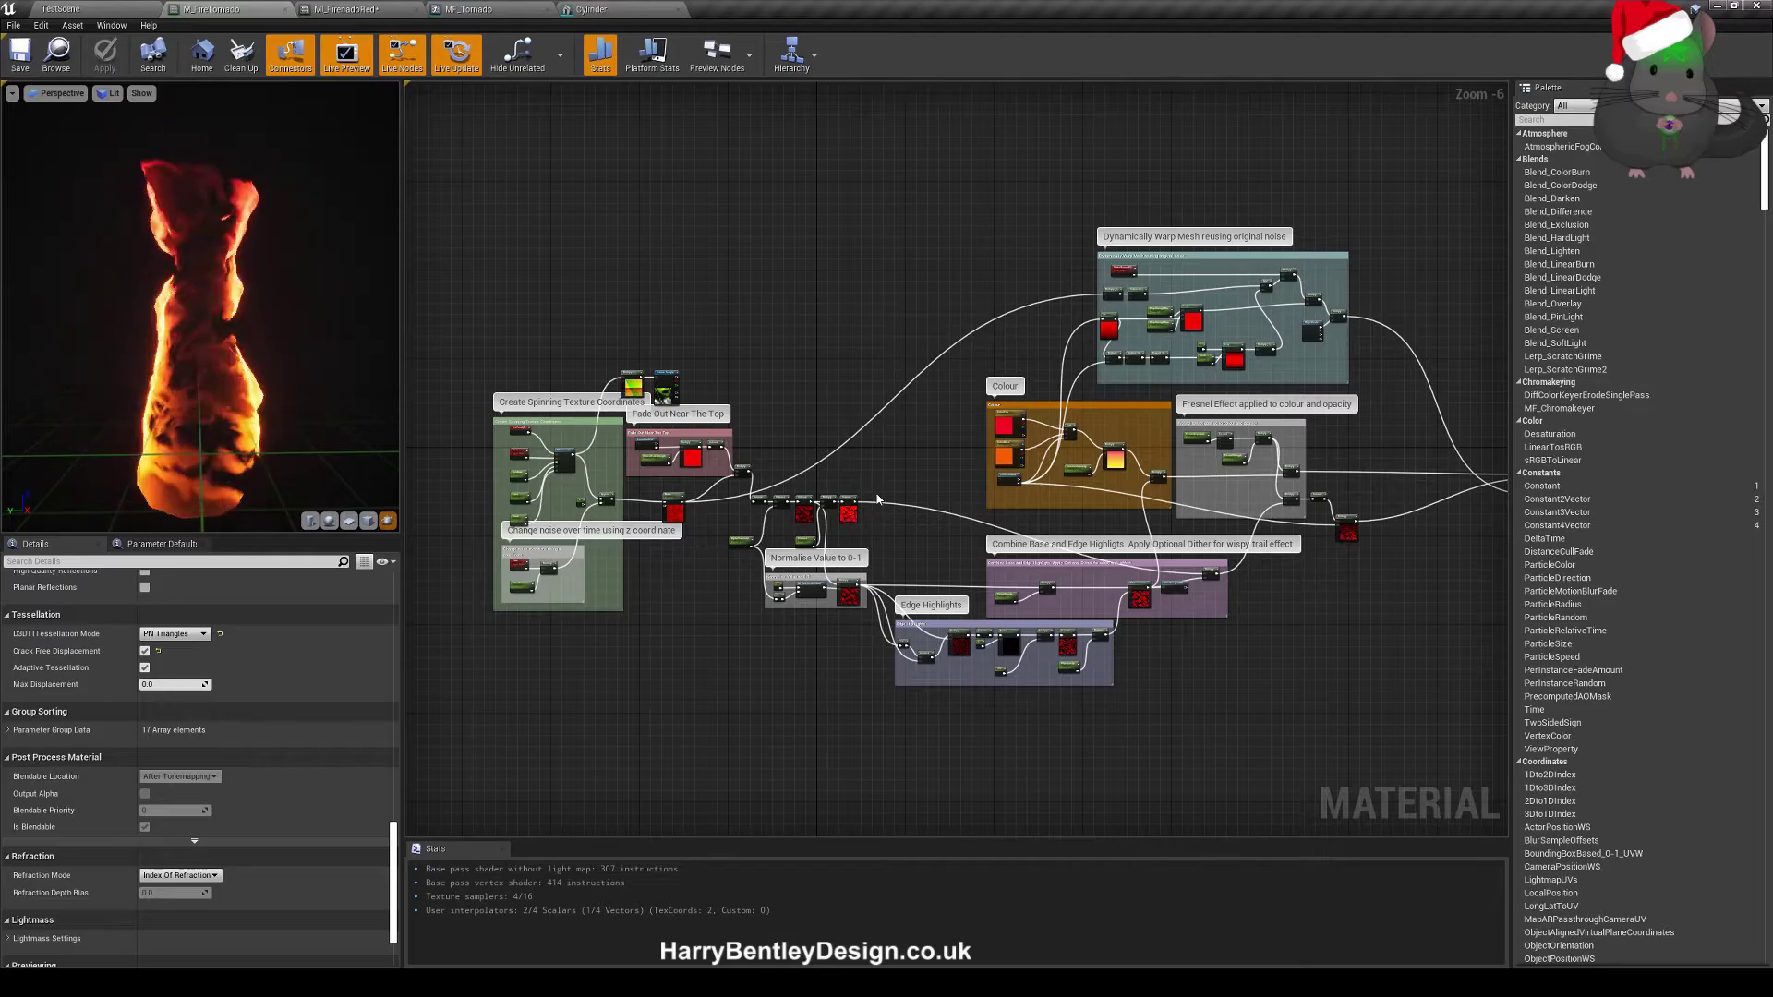
pyautogui.moveTo(877, 499); pyautogui.dragTo(933, 502, button='right')
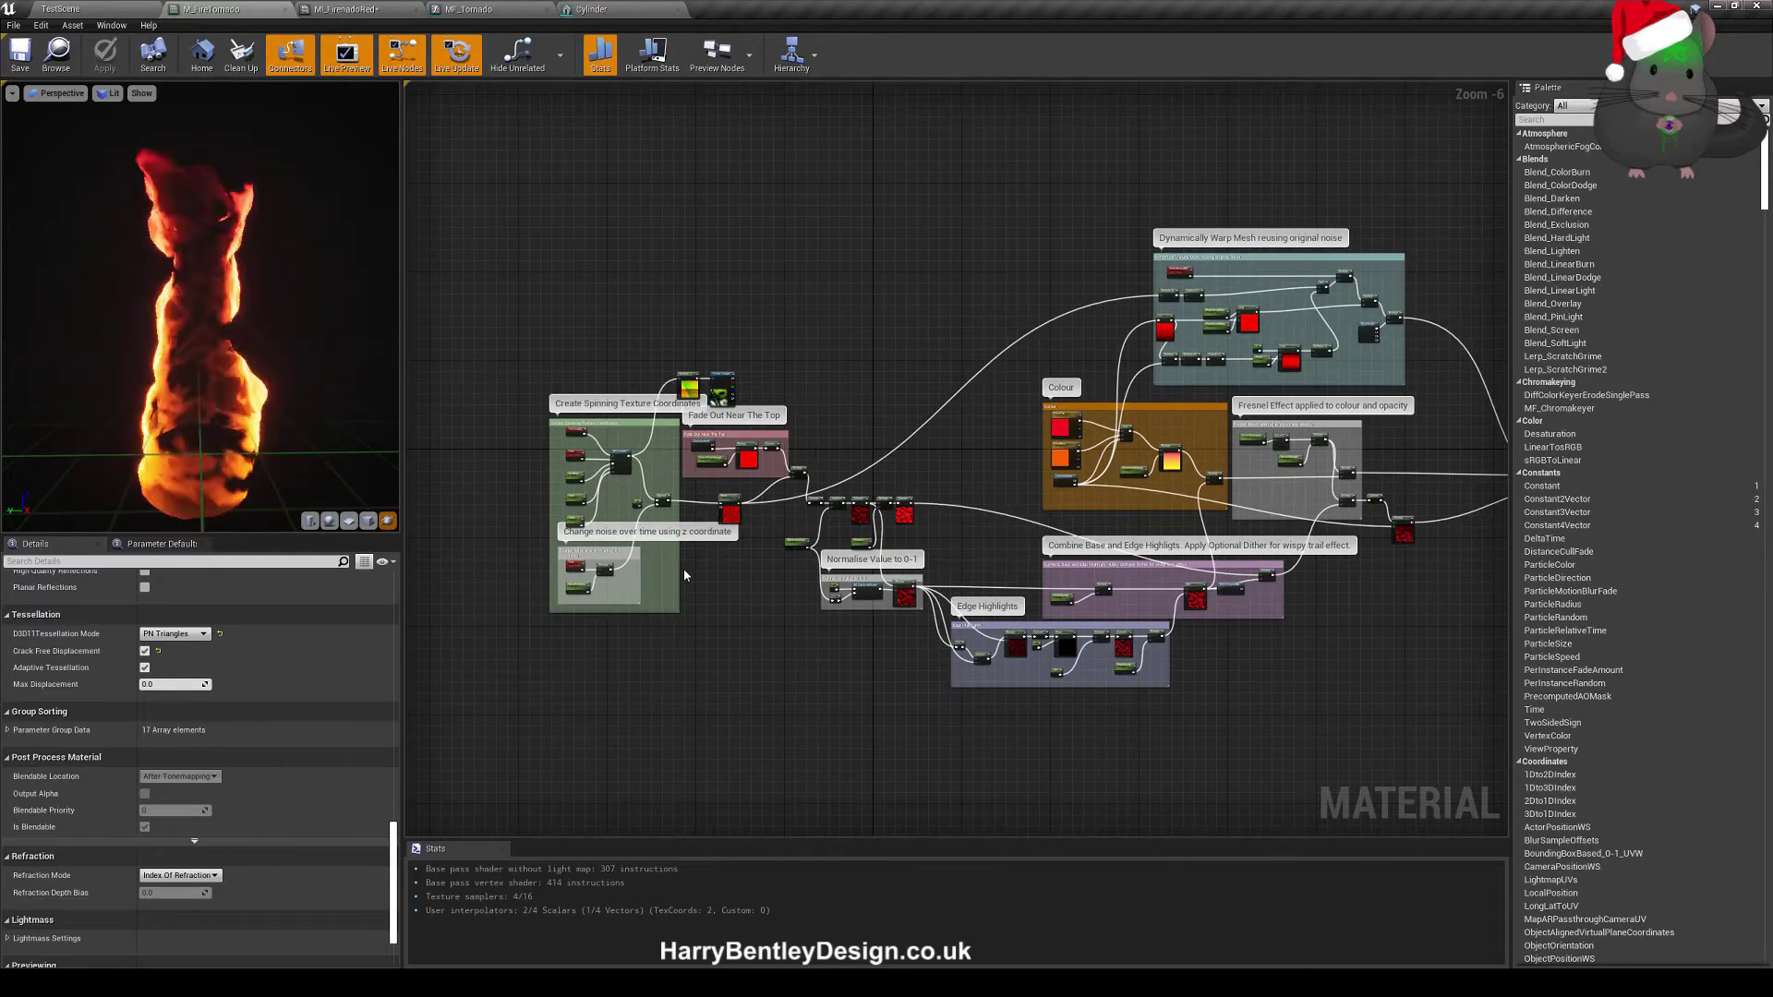
pyautogui.scroll(1, 708, 560)
pyautogui.moveTo(707, 559); pyautogui.dragTo(670, 633, button='right')
pyautogui.scroll(-1, 989, 558)
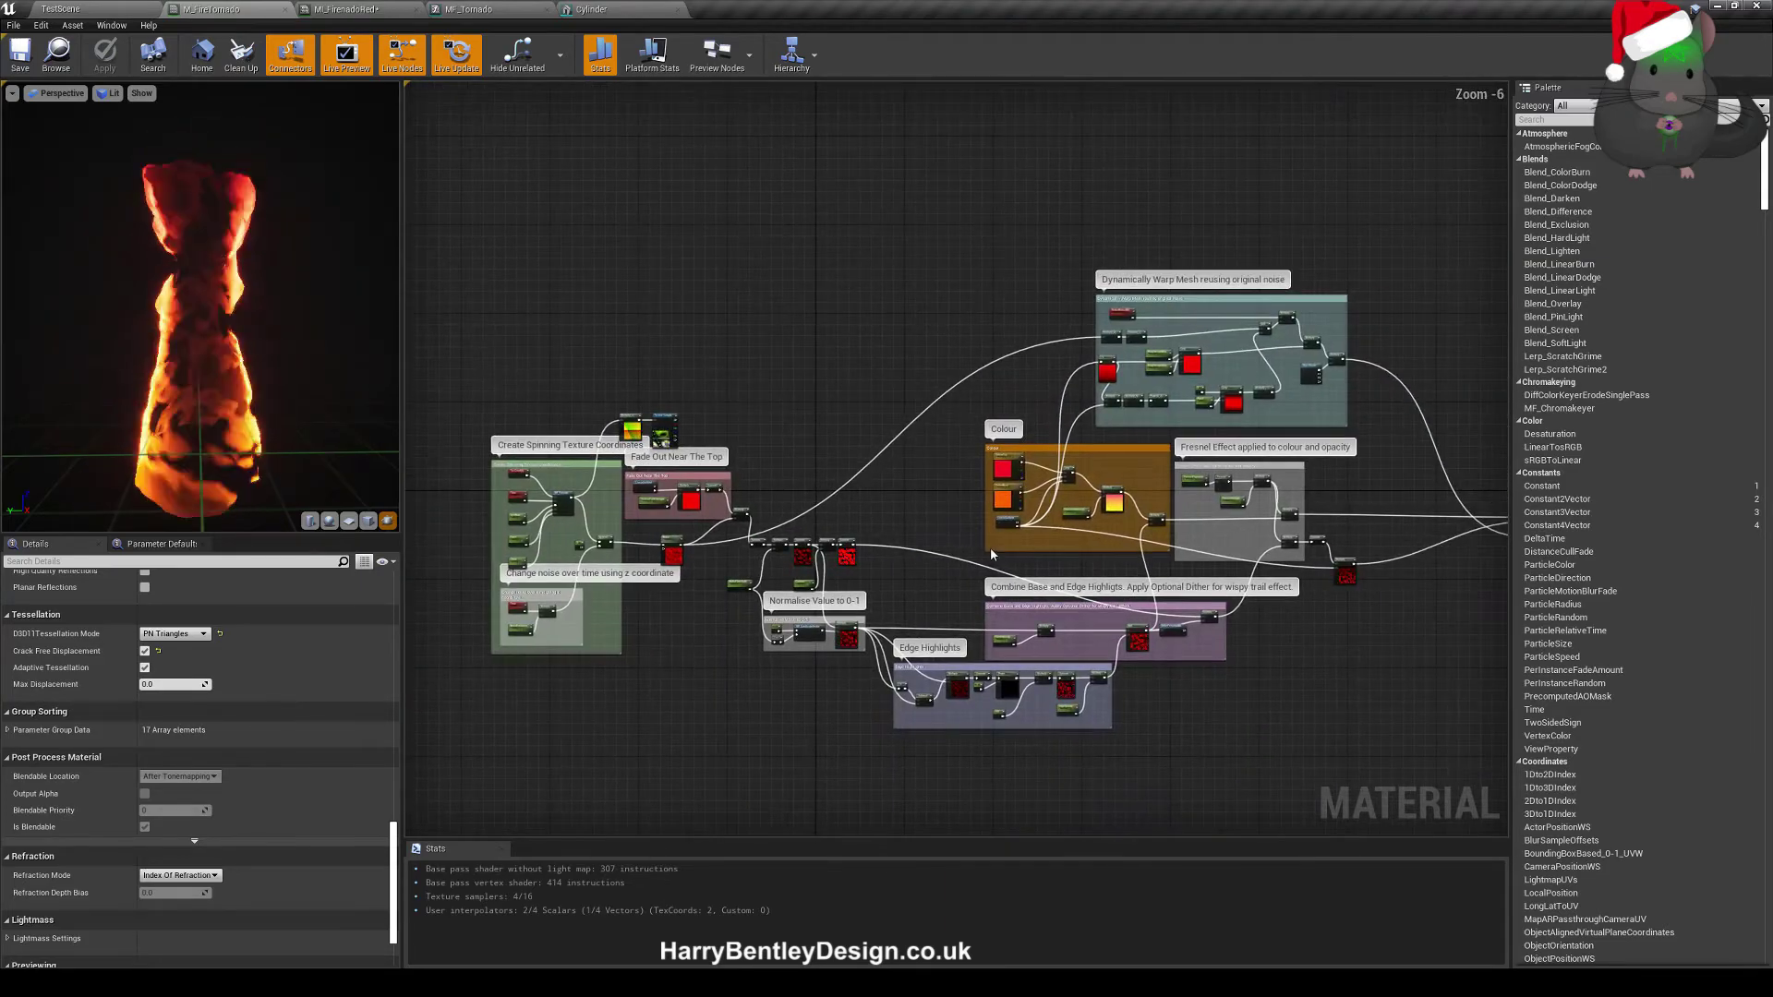
pyautogui.moveTo(991, 554); pyautogui.dragTo(819, 516, button='right')
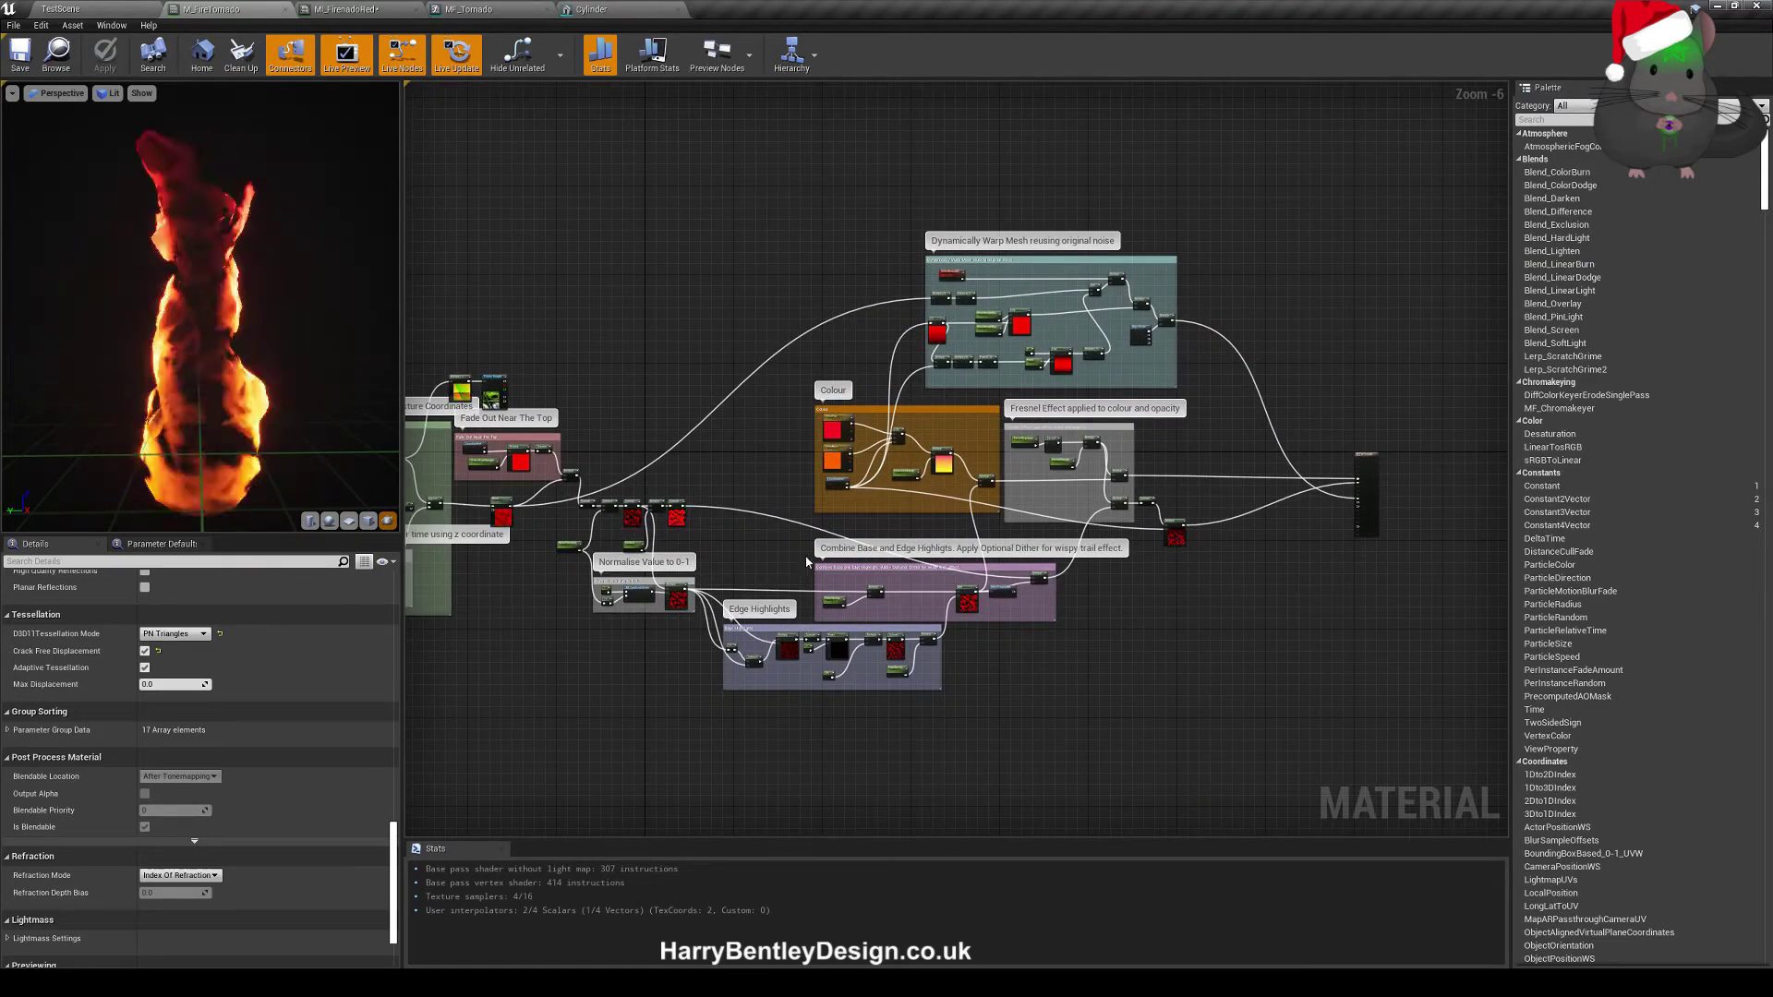
pyautogui.moveTo(806, 562); pyautogui.dragTo(886, 526, button='right')
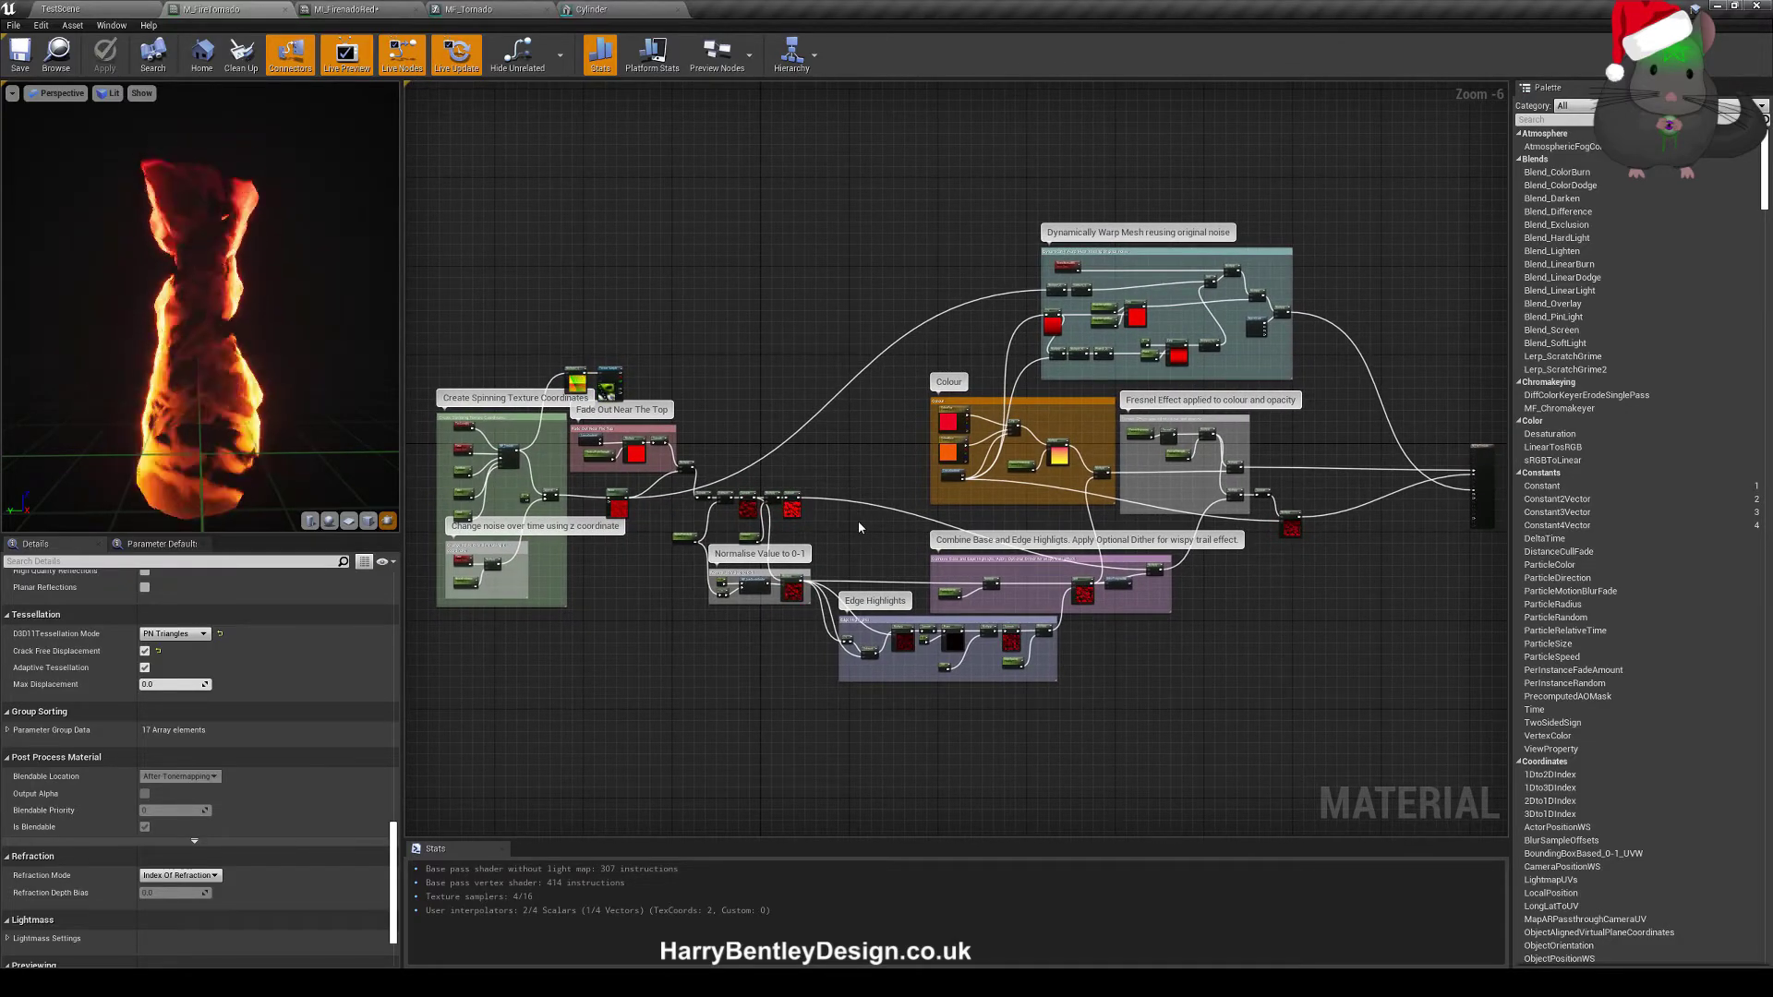
pyautogui.moveTo(859, 528); pyautogui.dragTo(839, 535, button='right')
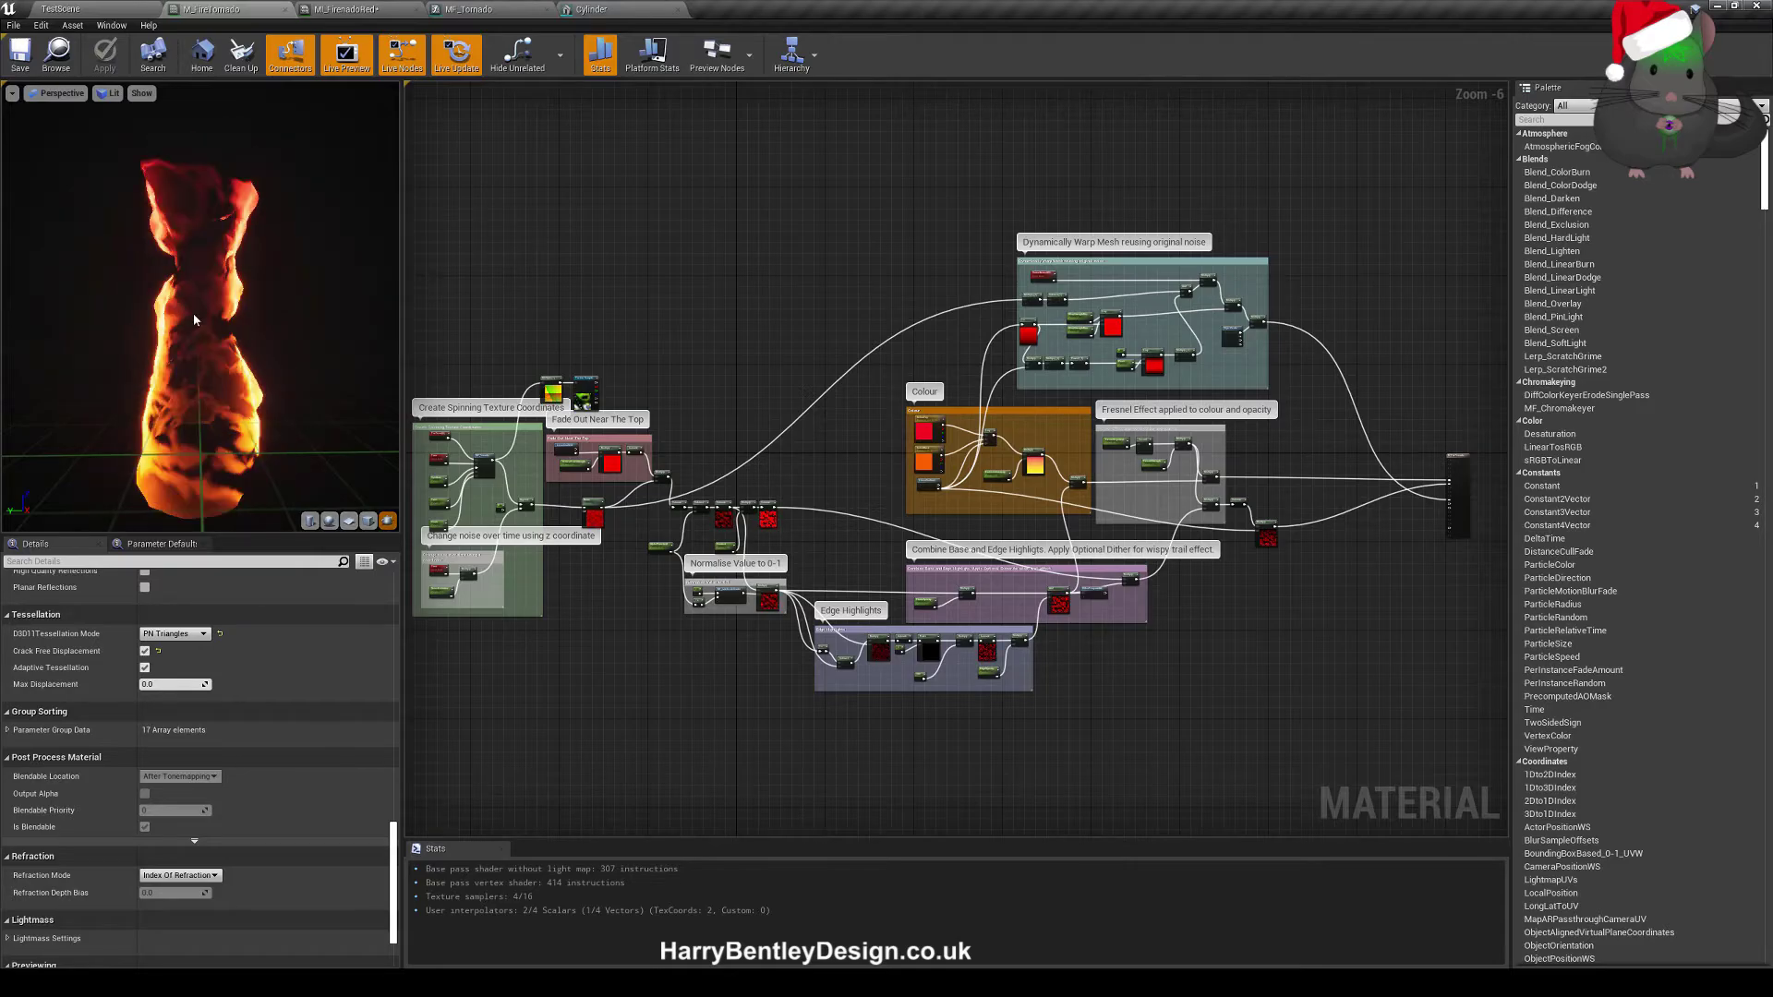
pyautogui.moveTo(750, 345); pyautogui.dragTo(756, 380, button='right')
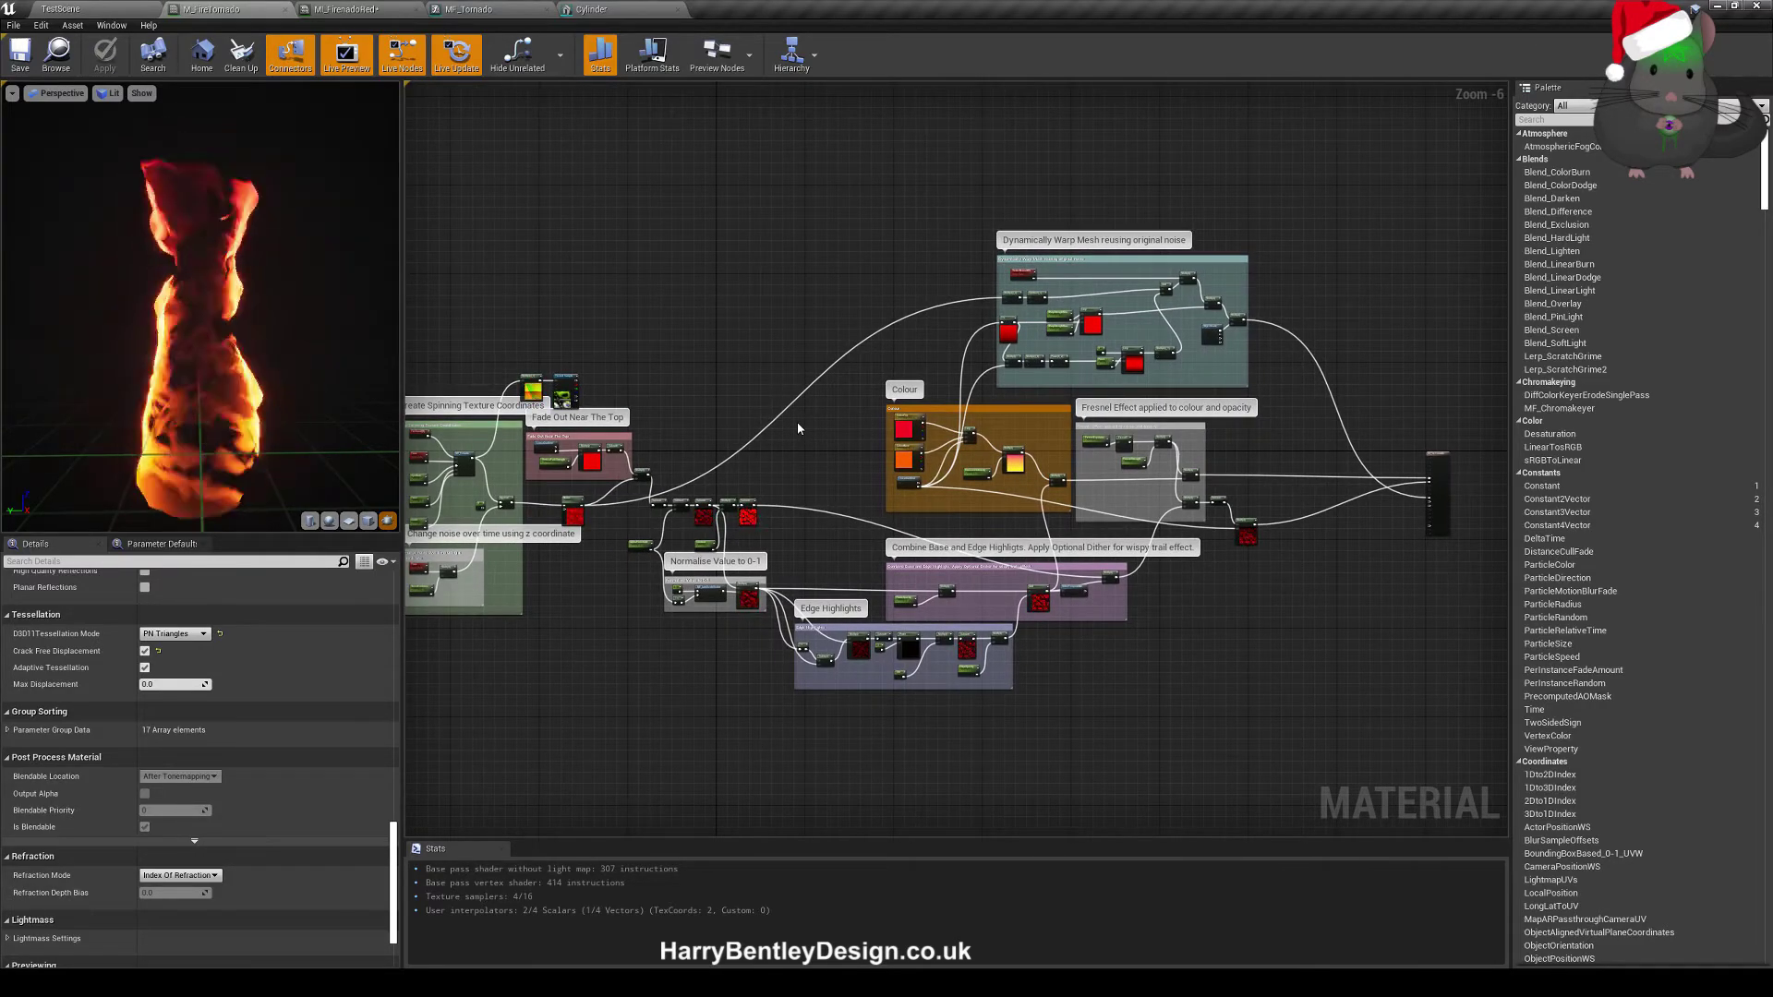
pyautogui.moveTo(796, 423); pyautogui.dragTo(810, 429, button='right')
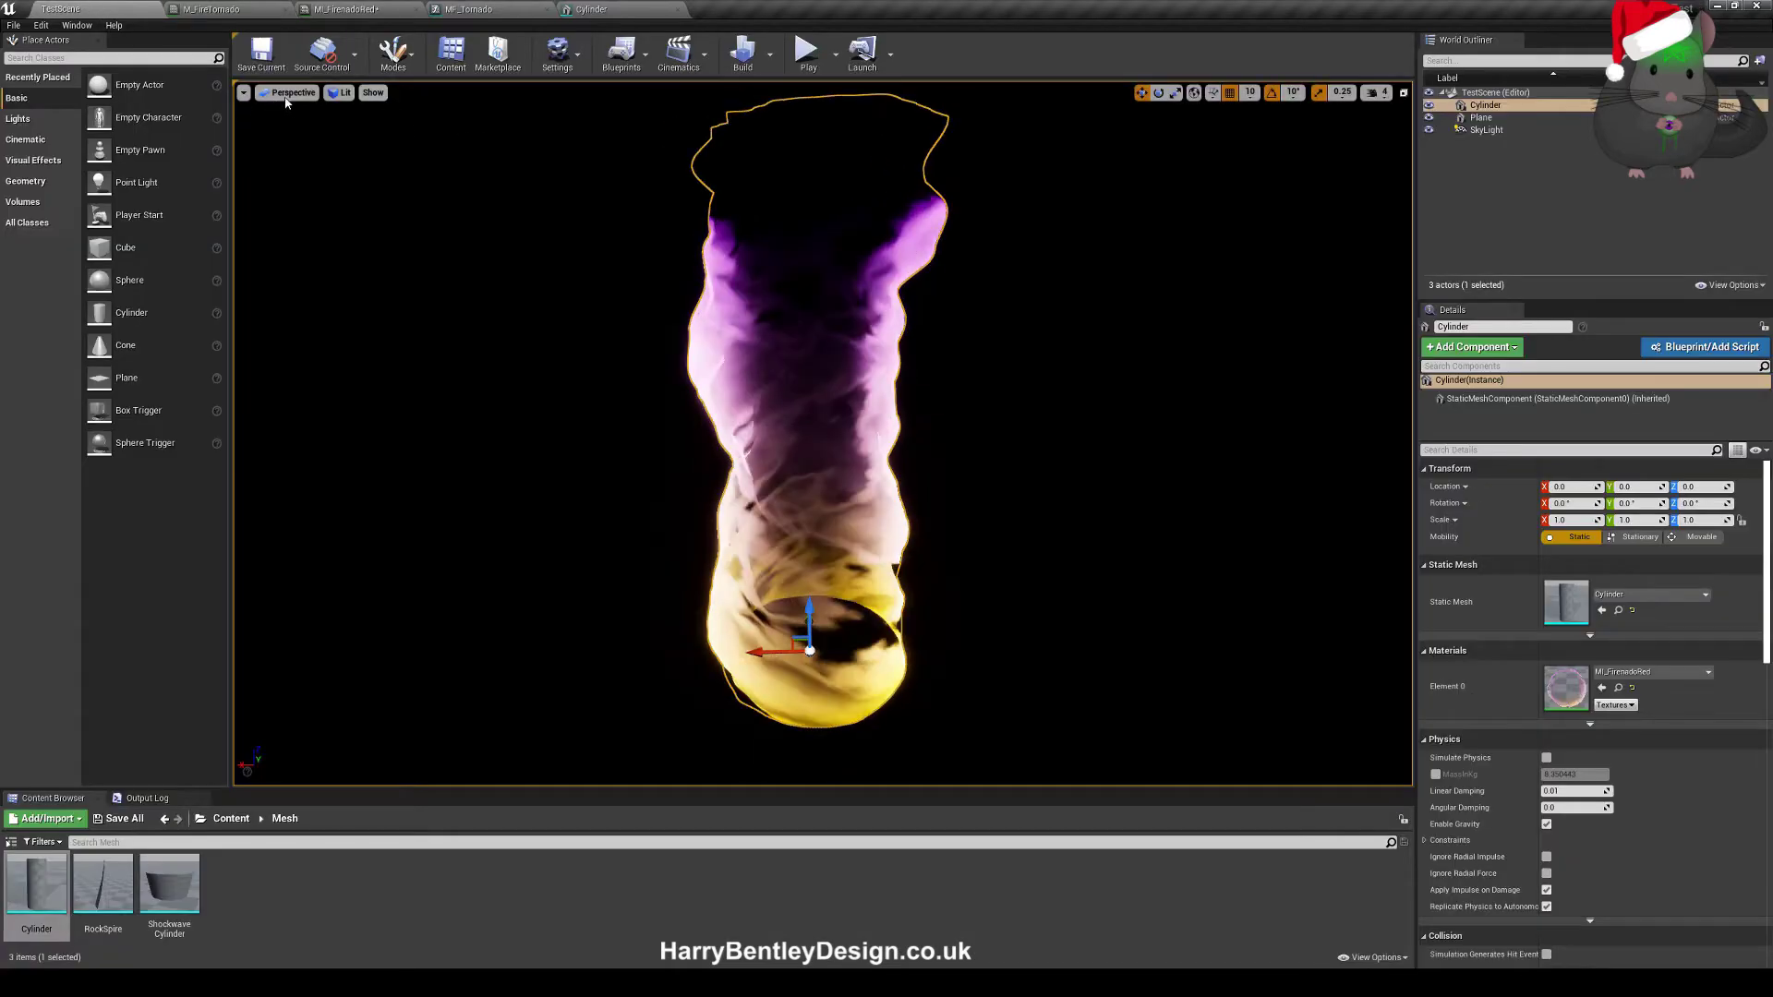
# - Display the TestScene level in Shader Complexity mode and examine the fire tornado cylinder's rendering cost from several angles
pyautogui.click(339, 92)
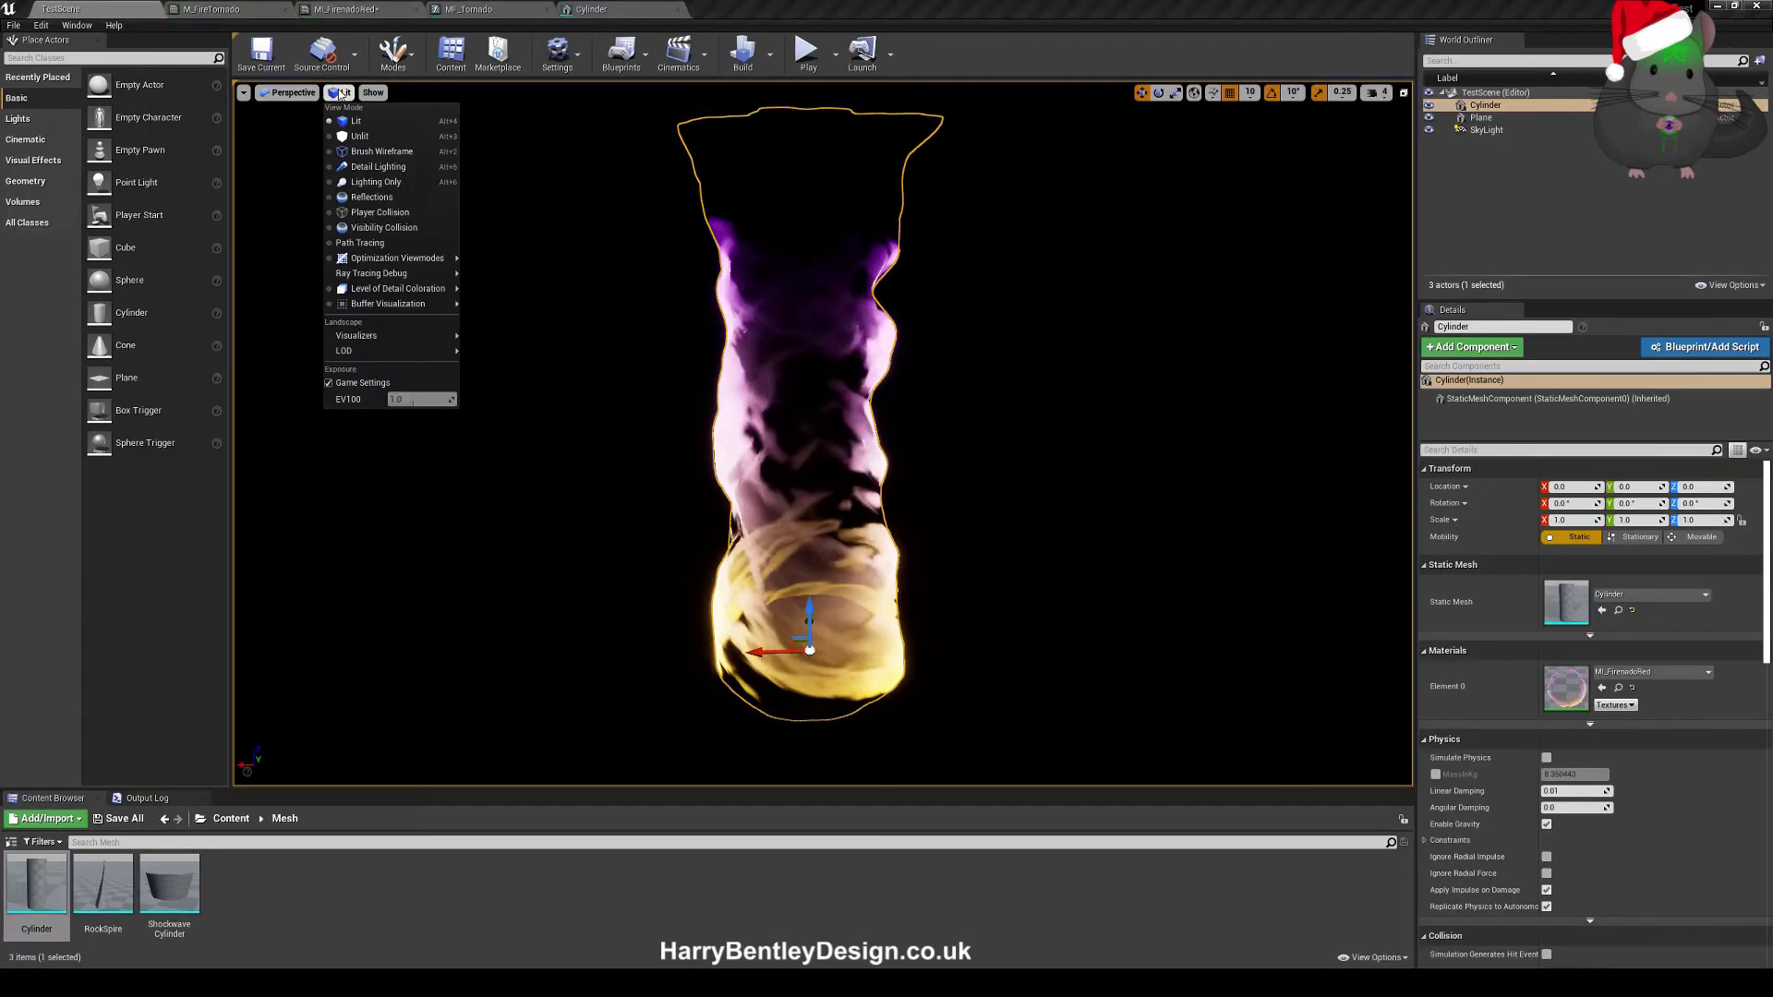
pyautogui.moveTo(395, 296)
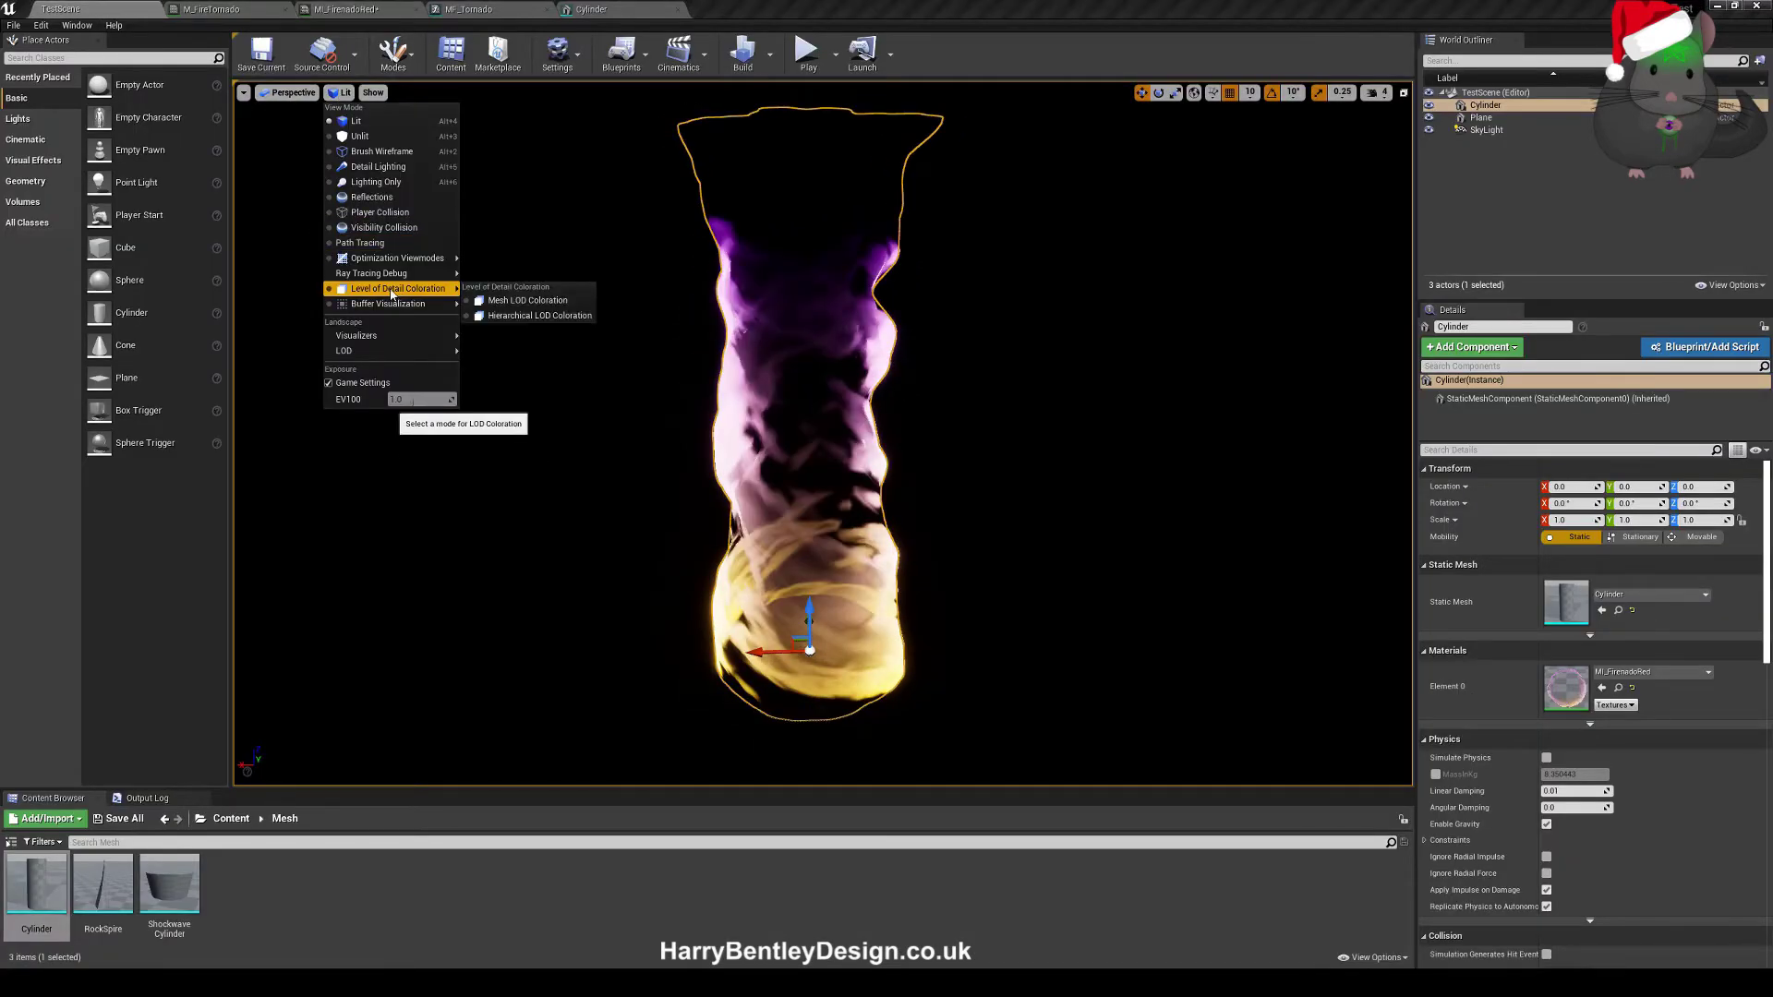
pyautogui.moveTo(393, 260)
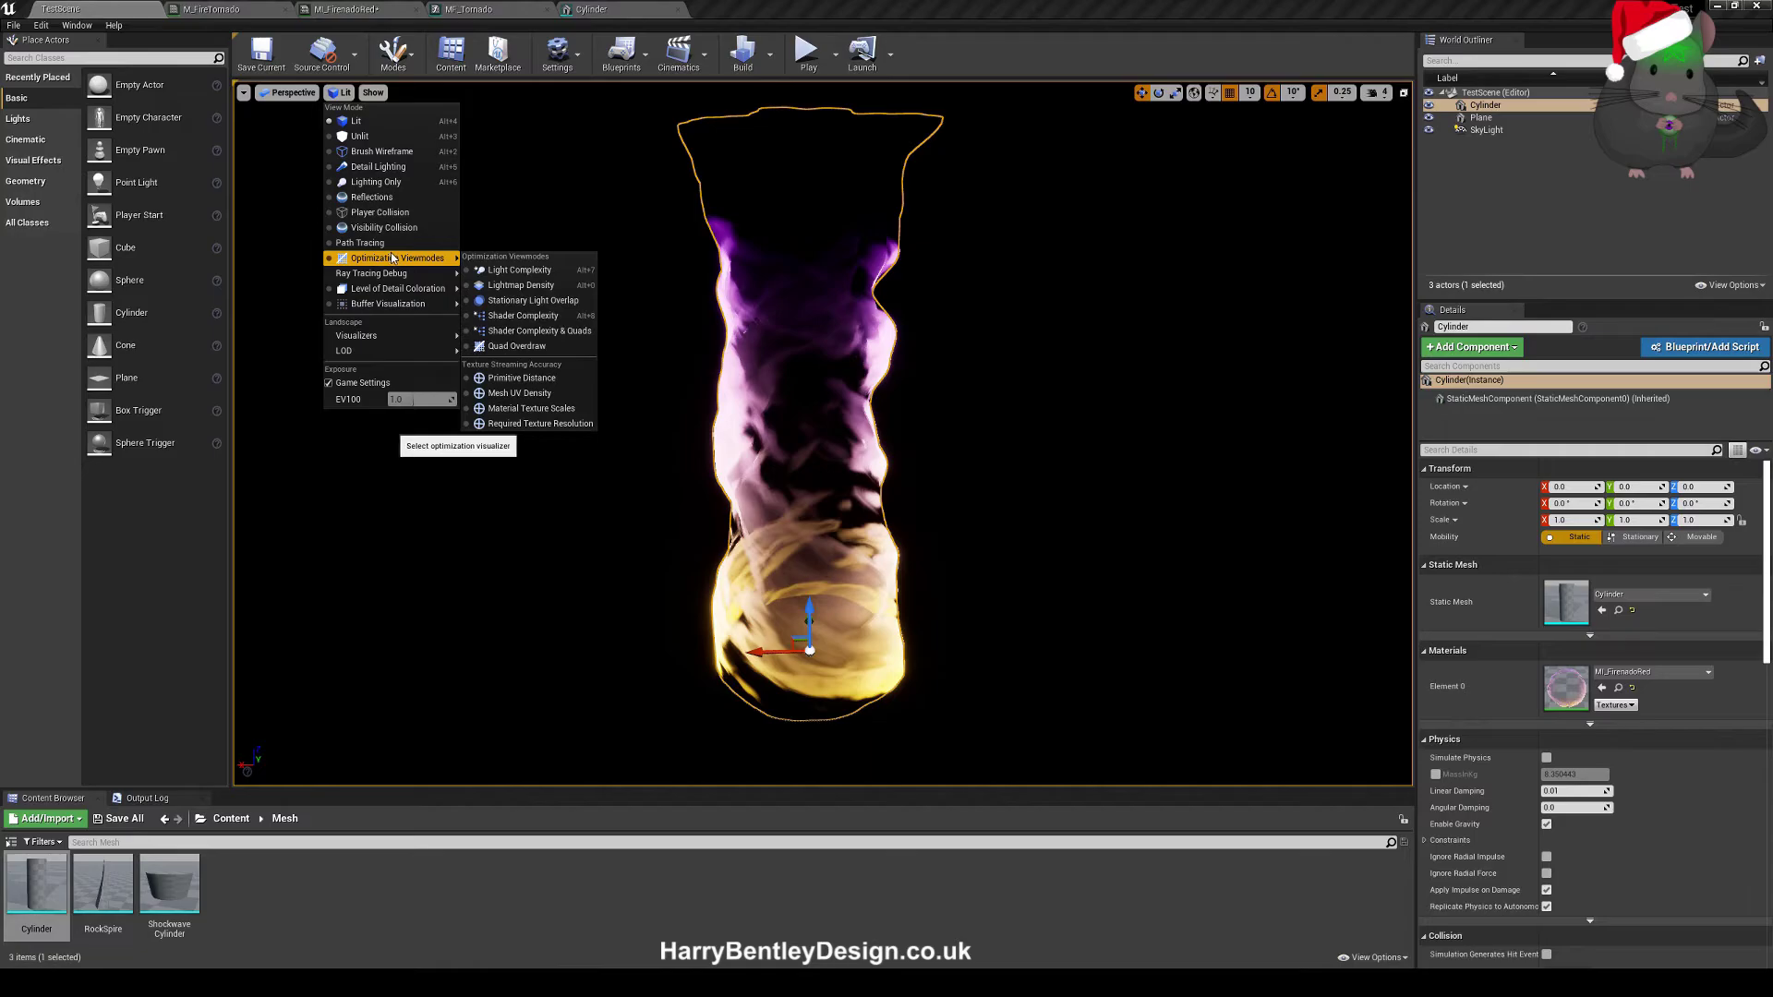
pyautogui.click(526, 316)
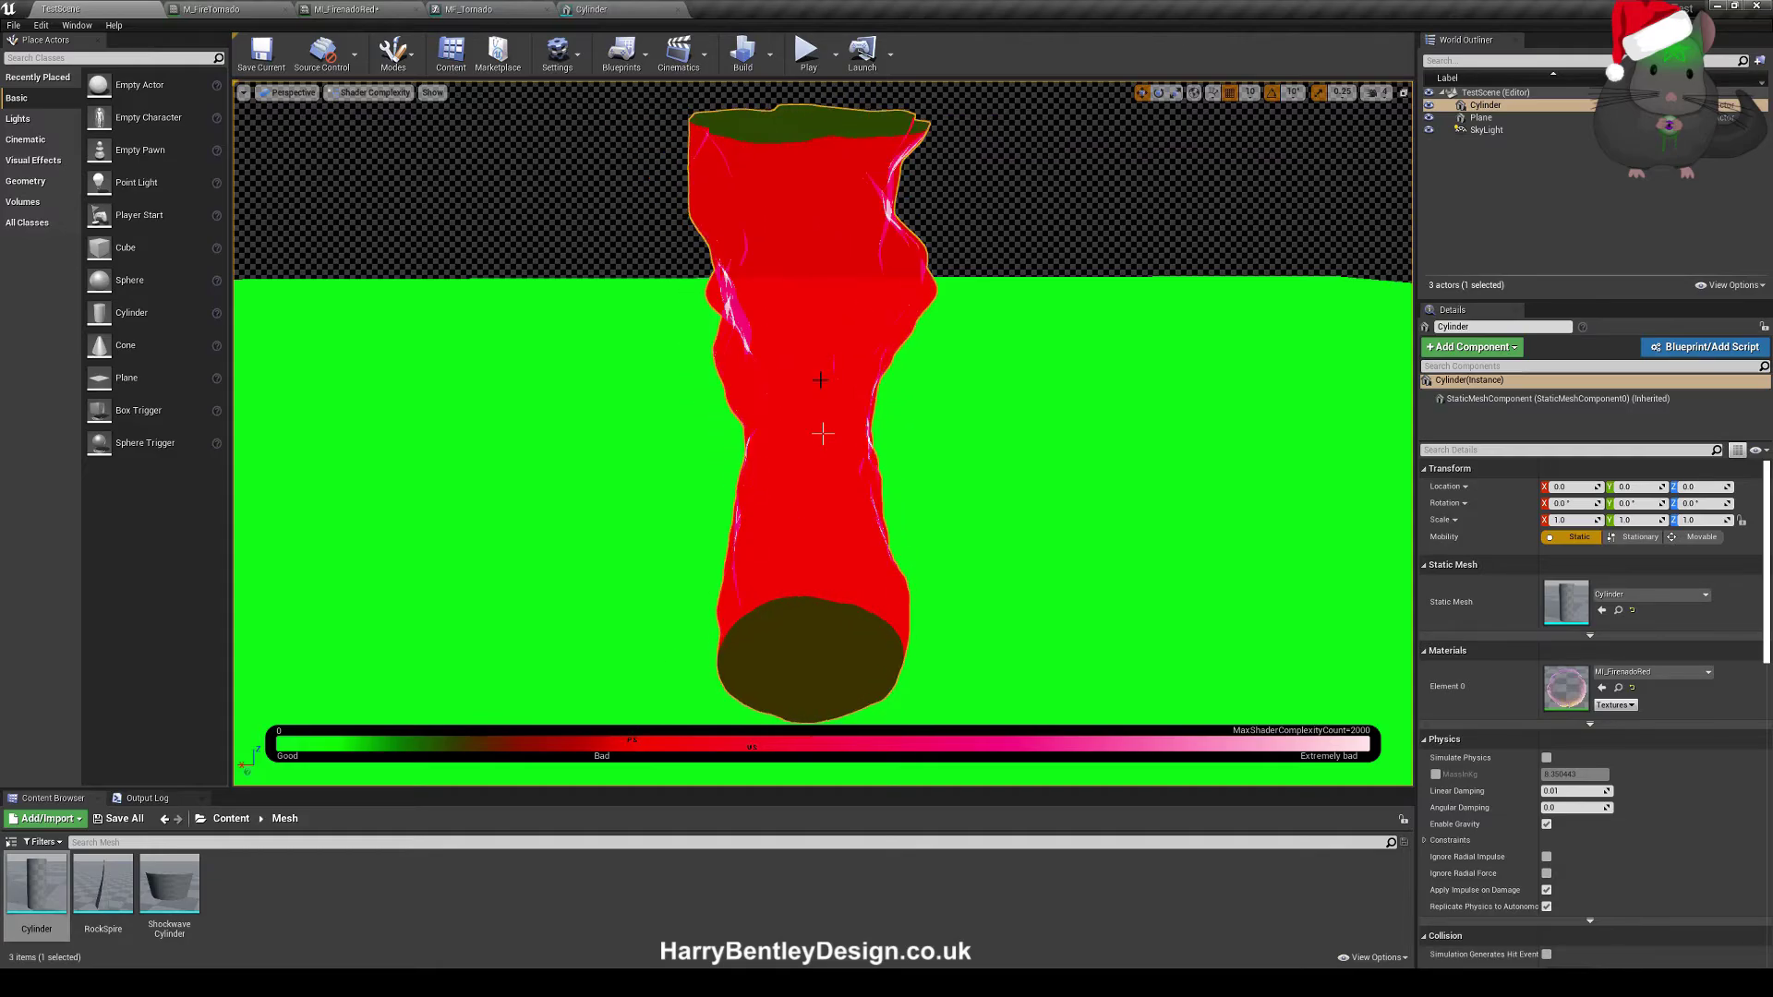
pyautogui.moveTo(823, 433); pyautogui.dragTo(823, 433, button='right')
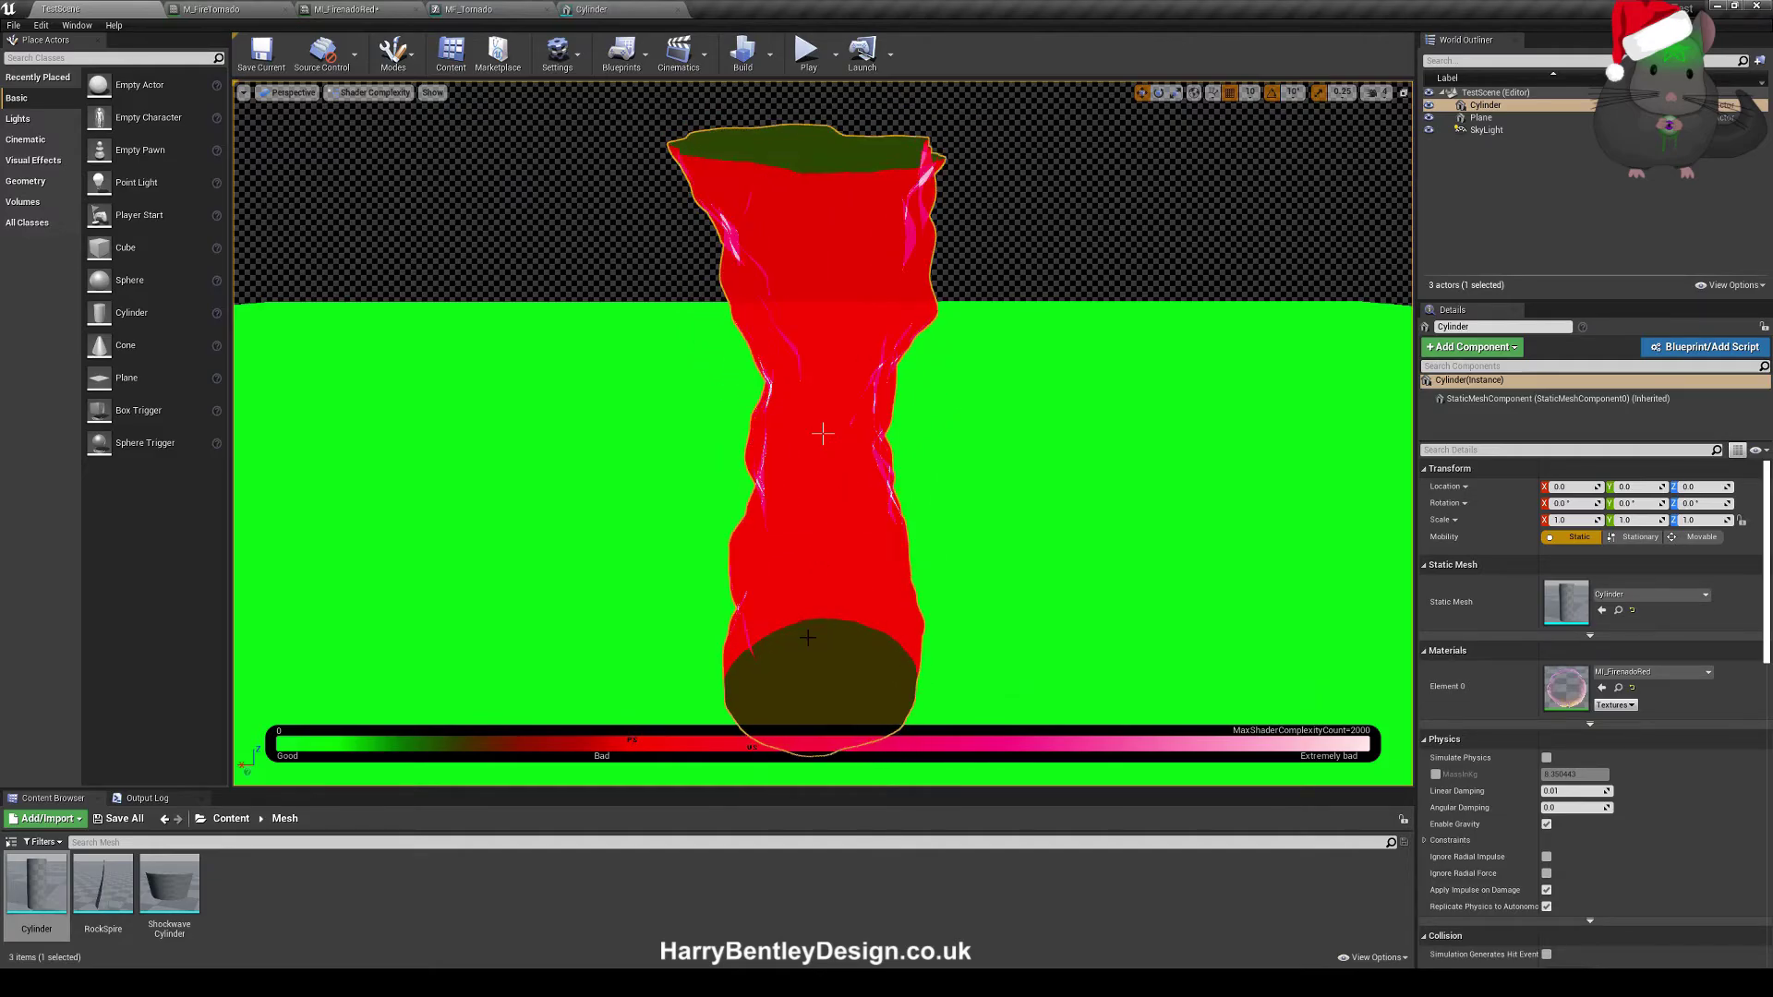
pyautogui.moveTo(822, 433); pyautogui.dragTo(822, 433, button='right')
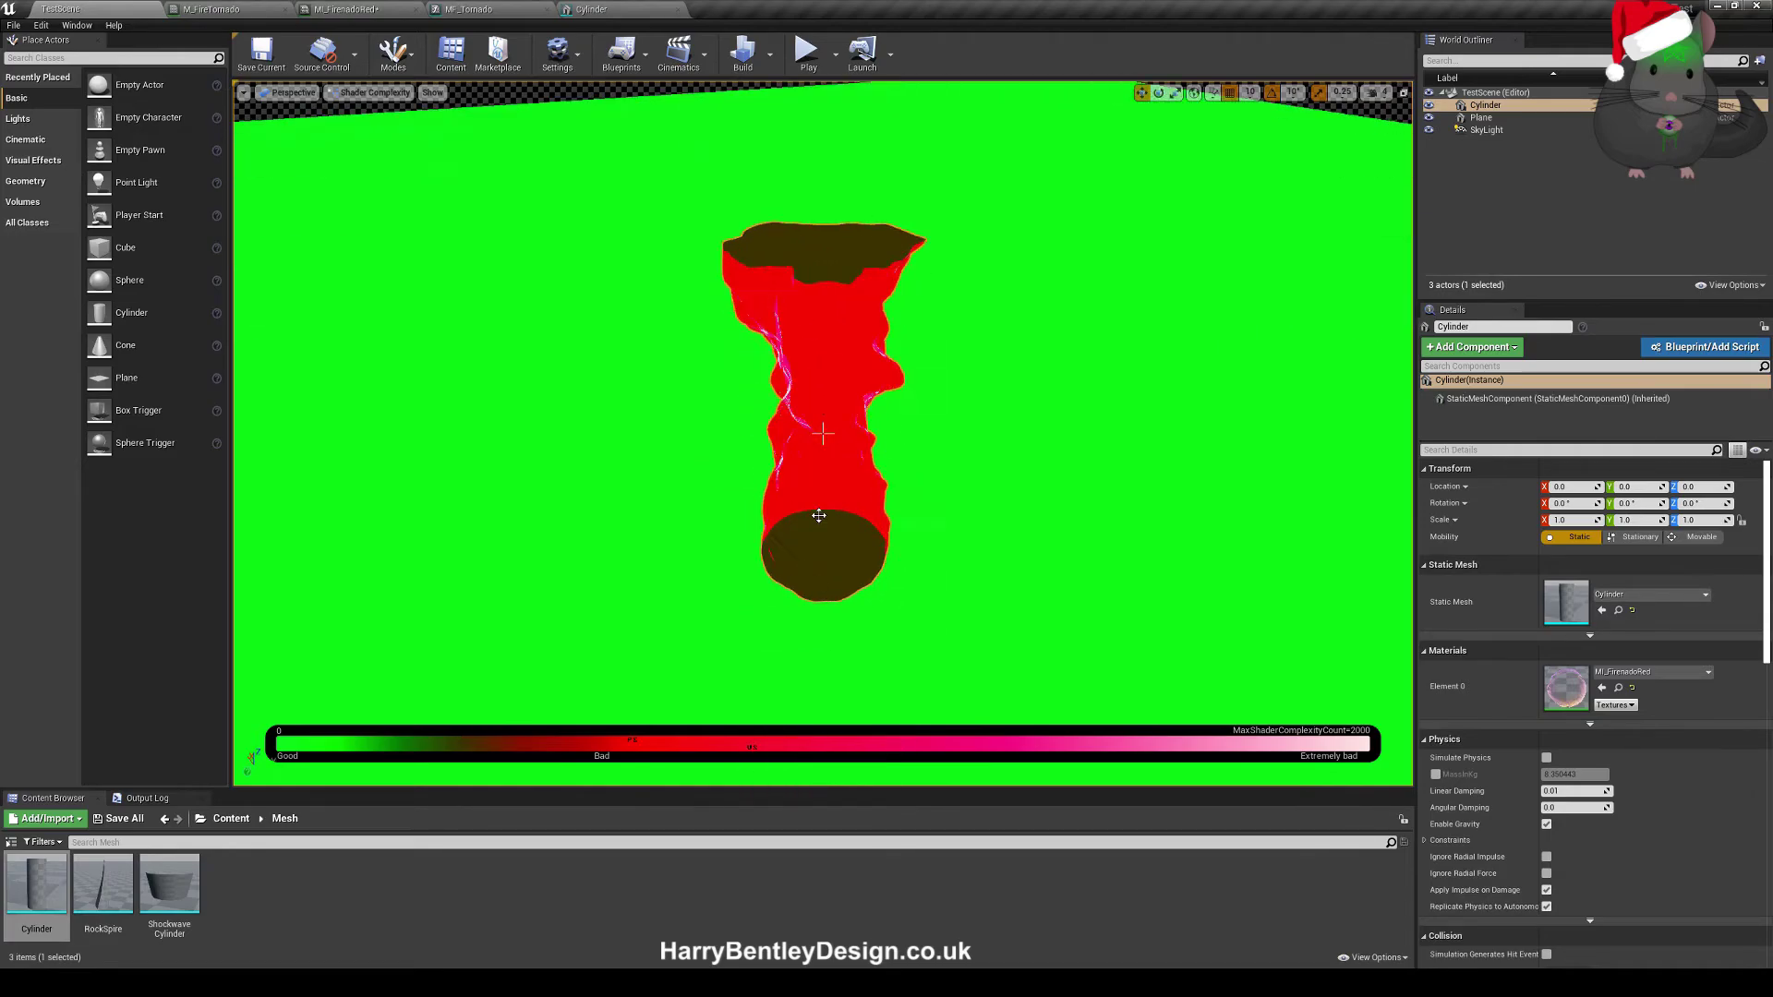
pyautogui.moveTo(906, 551); pyautogui.dragTo(536, 685, button='right')
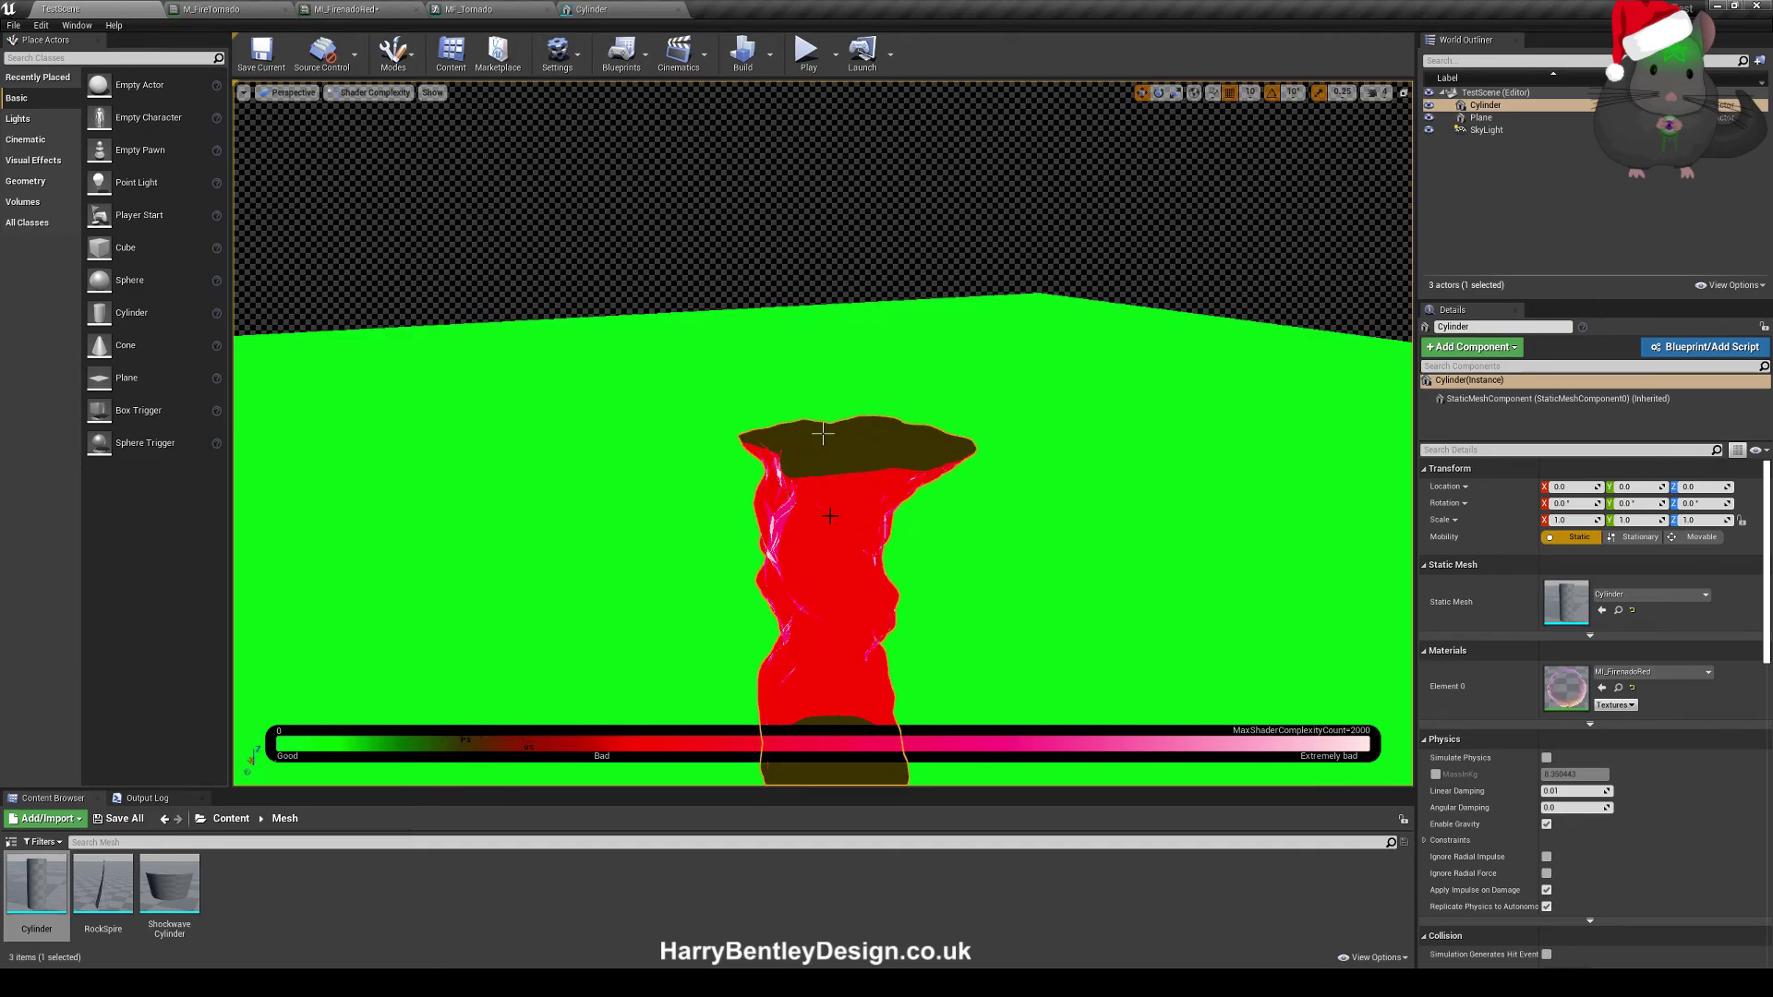
# - Return the TestScene viewport to Lit mode, view the fire tornado from several distances, and select the floor plane instead of the cylinder
pyautogui.moveTo(823, 433); pyautogui.dragTo(539, 374, button='right')
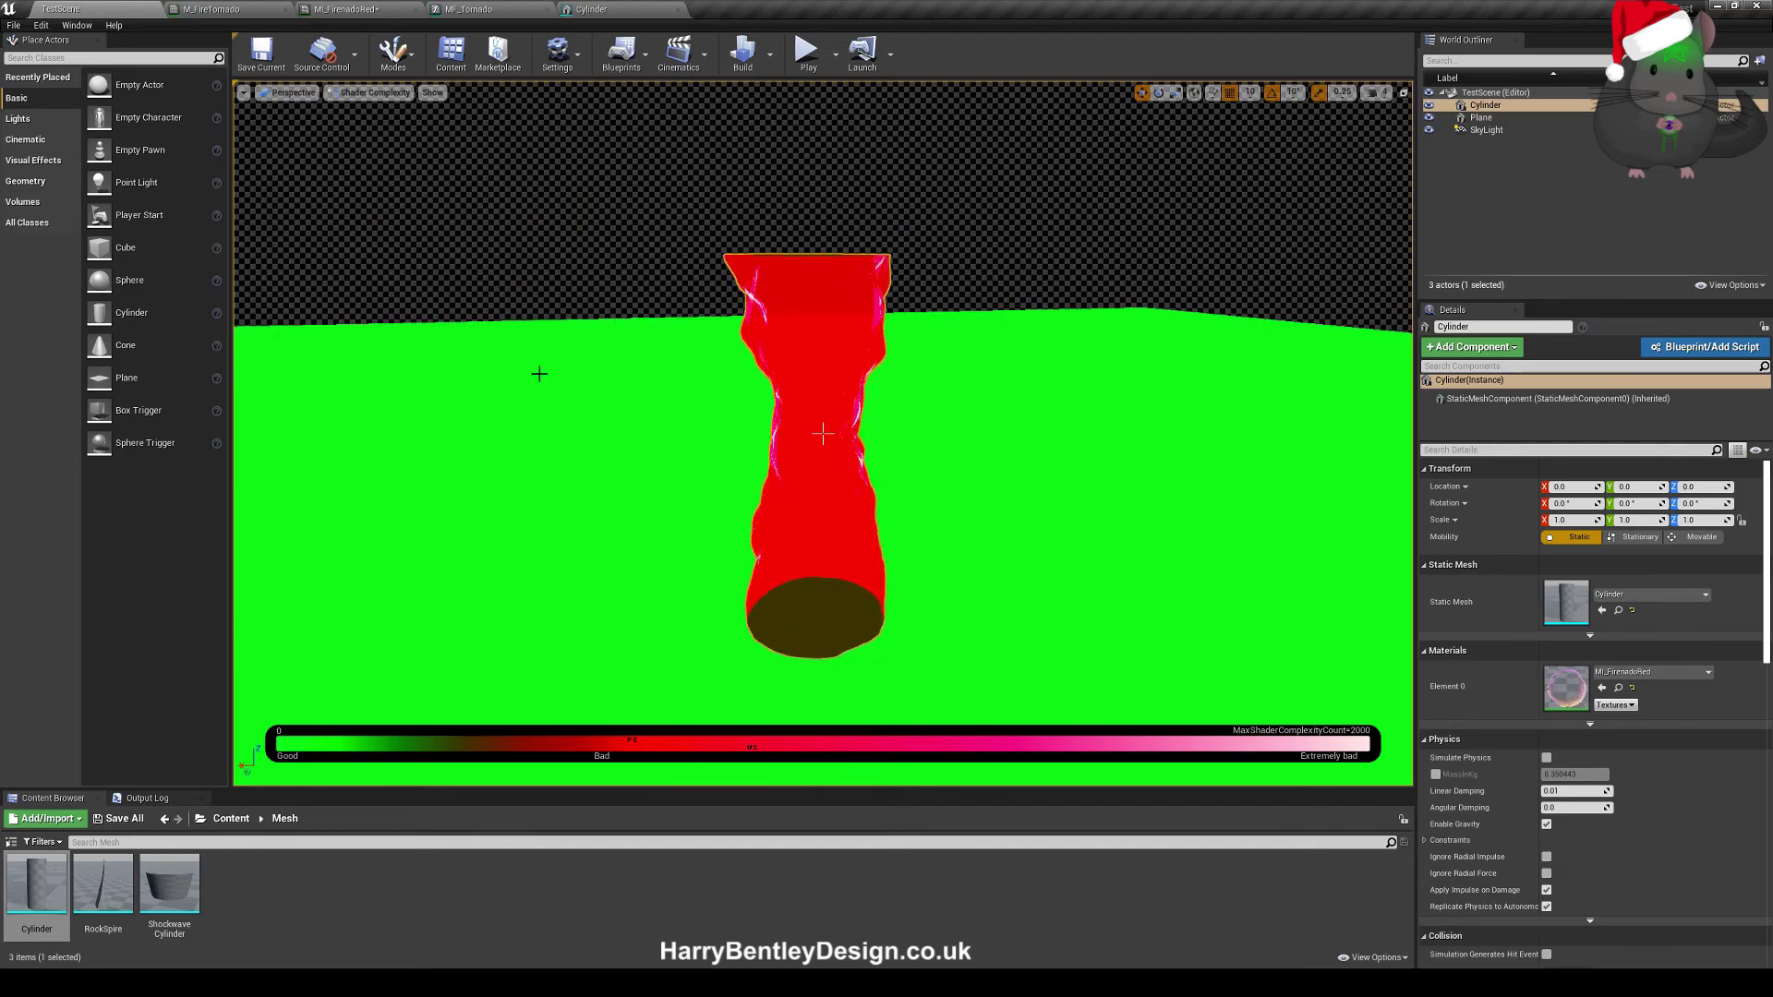
pyautogui.click(369, 93)
pyautogui.click(351, 118)
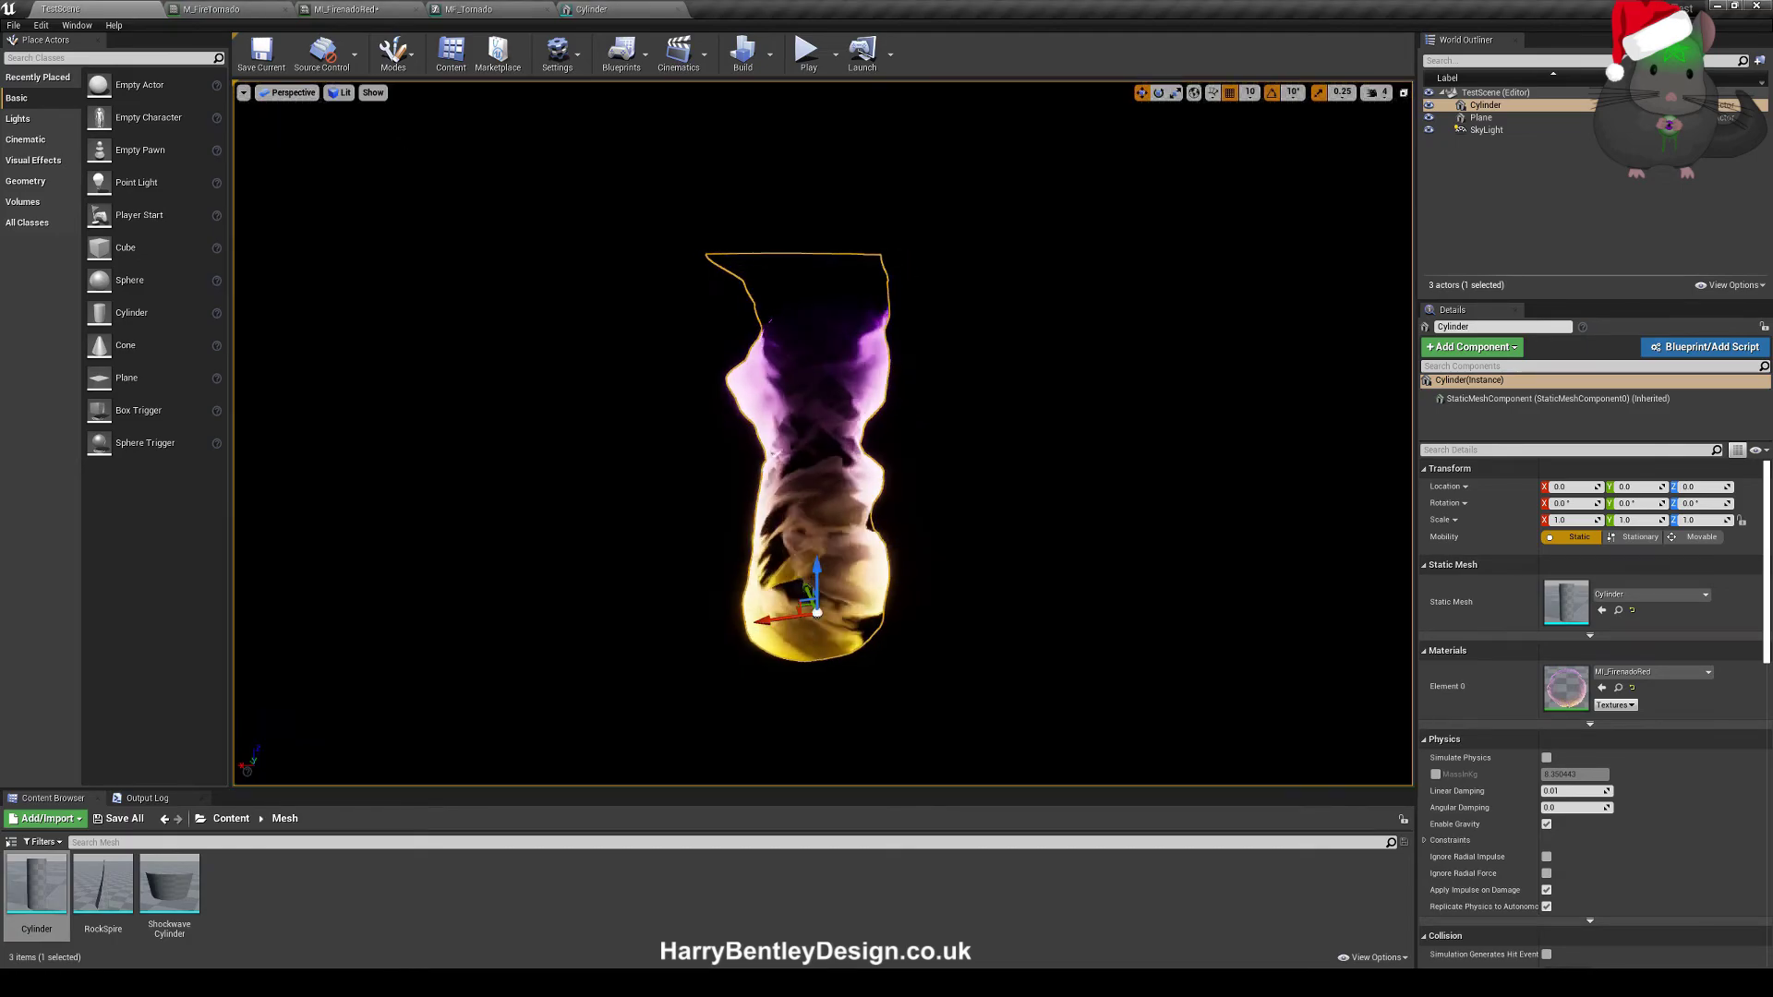
pyautogui.scroll(-5, 801, 480)
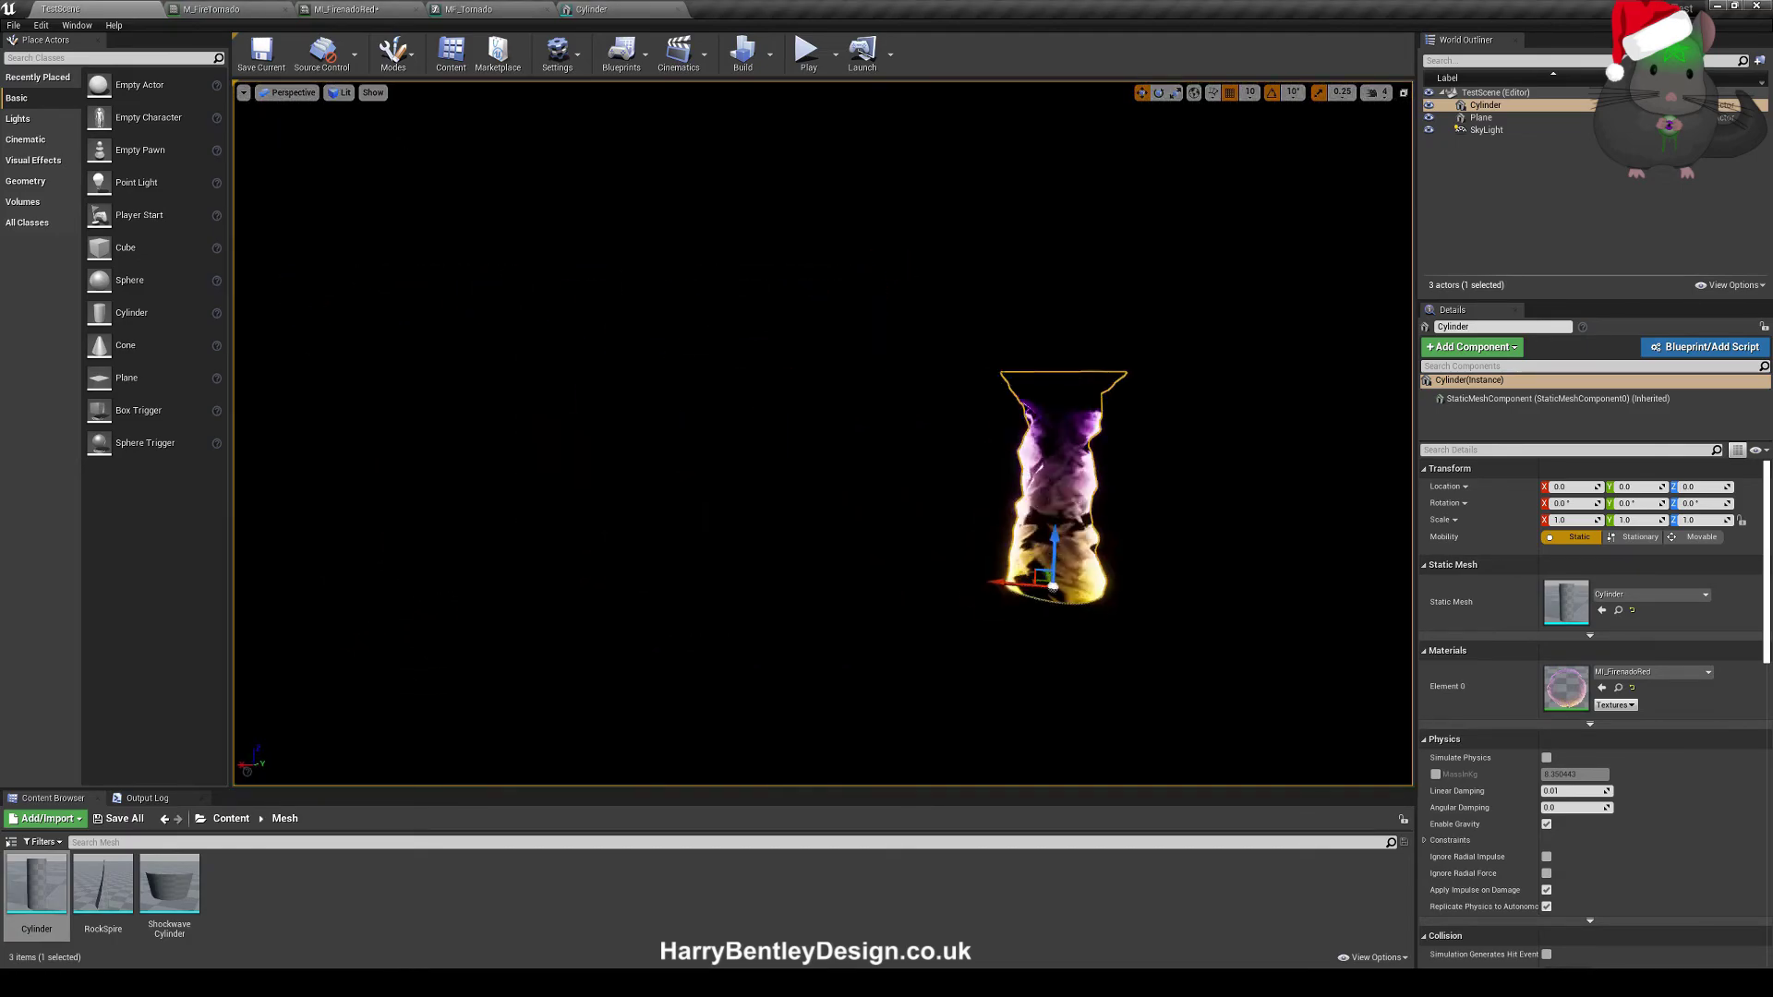
pyautogui.moveTo(822, 433); pyautogui.dragTo(822, 388, button='right')
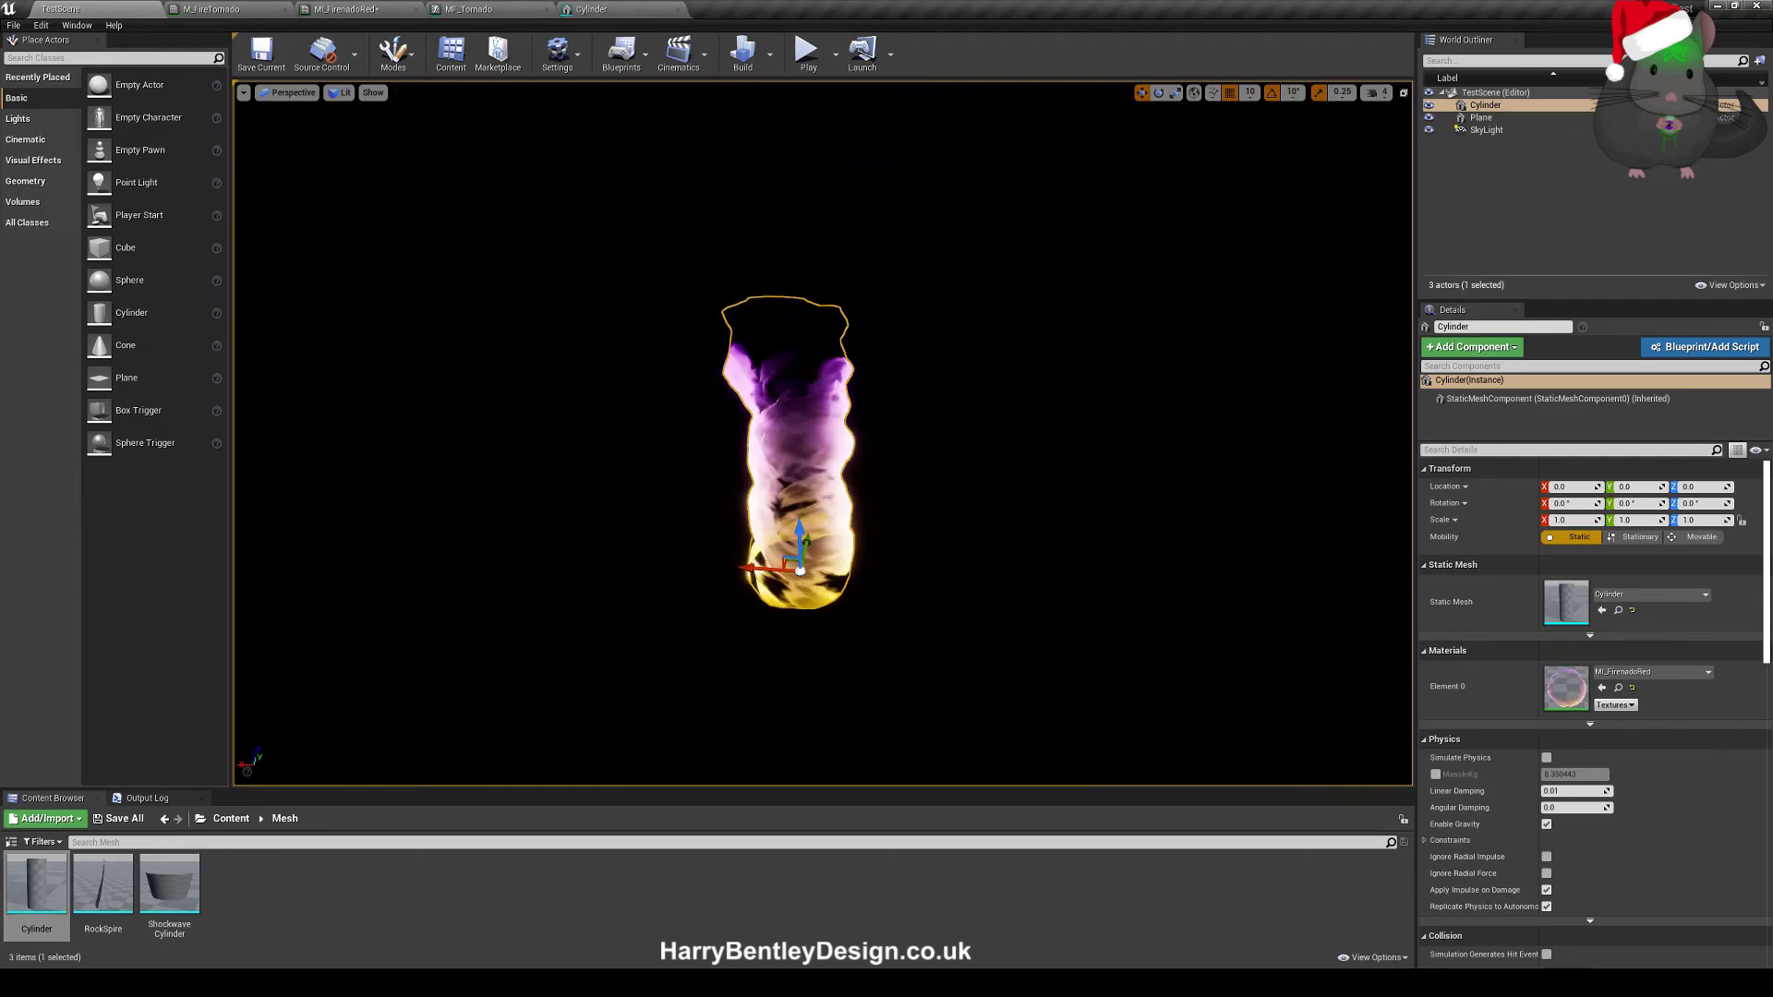
pyautogui.moveTo(822, 387)
pyautogui.mouseDown(button='right')
pyautogui.moveTo(822, 434)
pyautogui.moveTo(822, 393)
pyautogui.mouseUp(button='right')
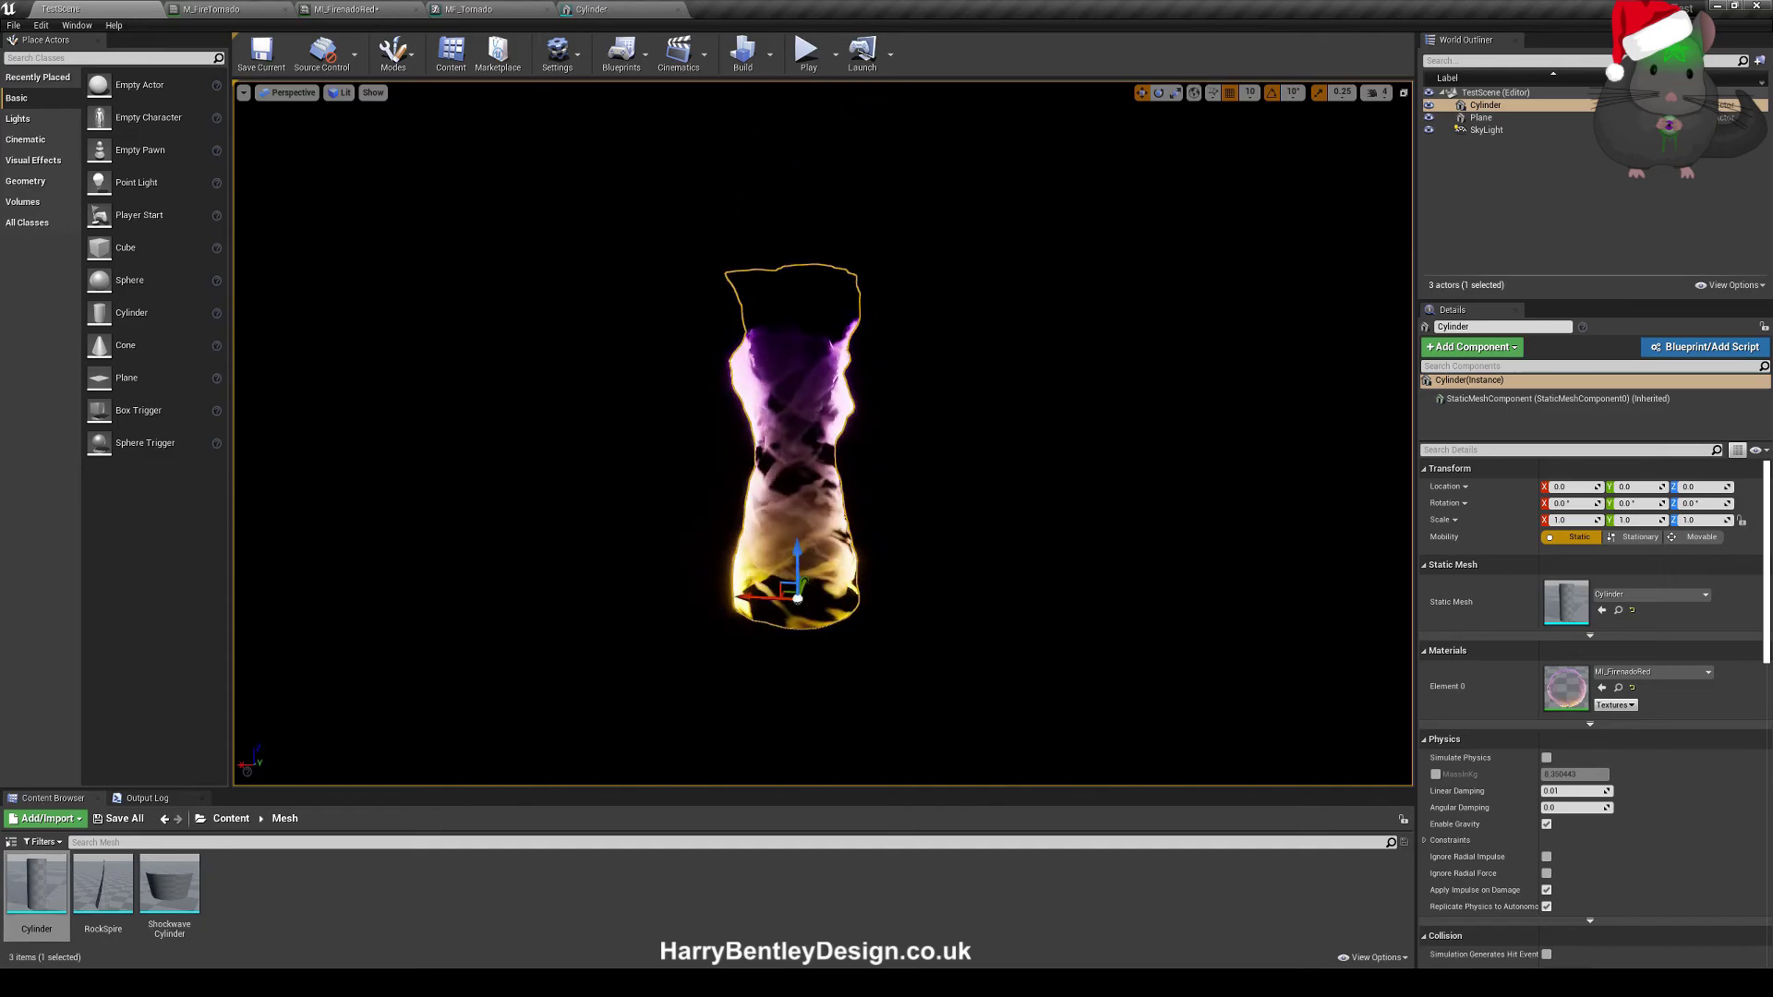
pyautogui.click(979, 554)
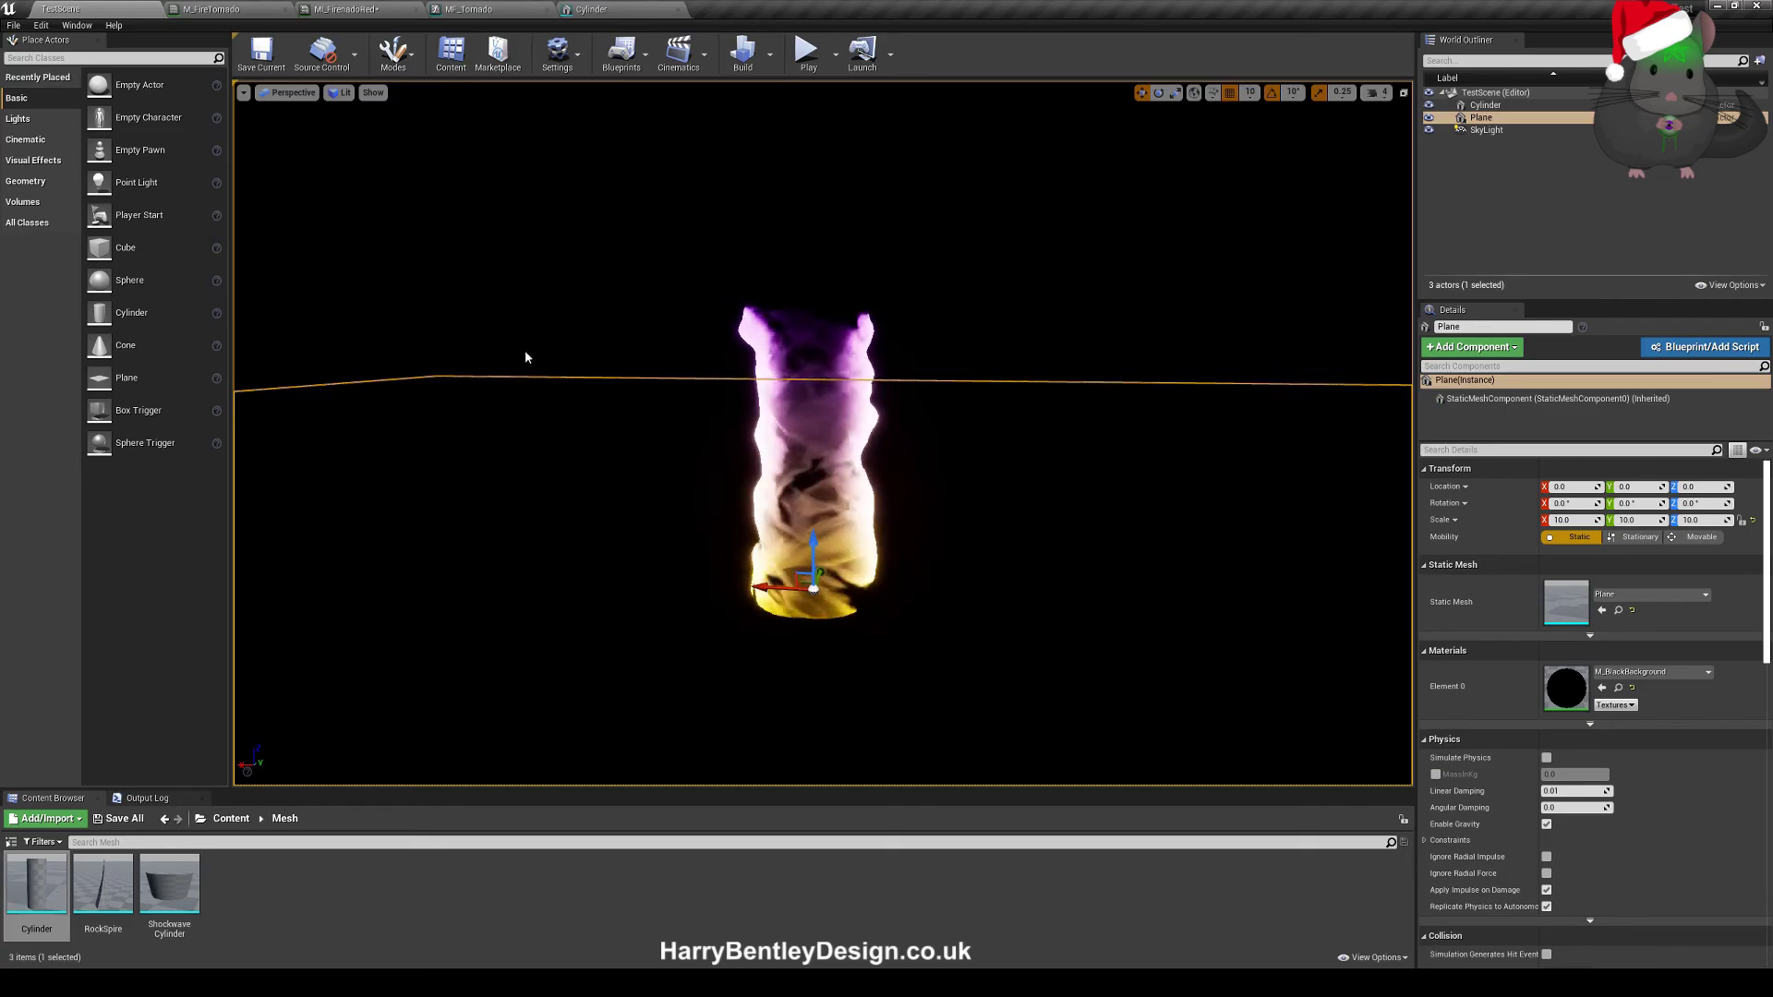
# - Review the M_FireTornado graph once more, from the spinning texture coordinates and top fade-out through to the material output node
pyautogui.click(233, 9)
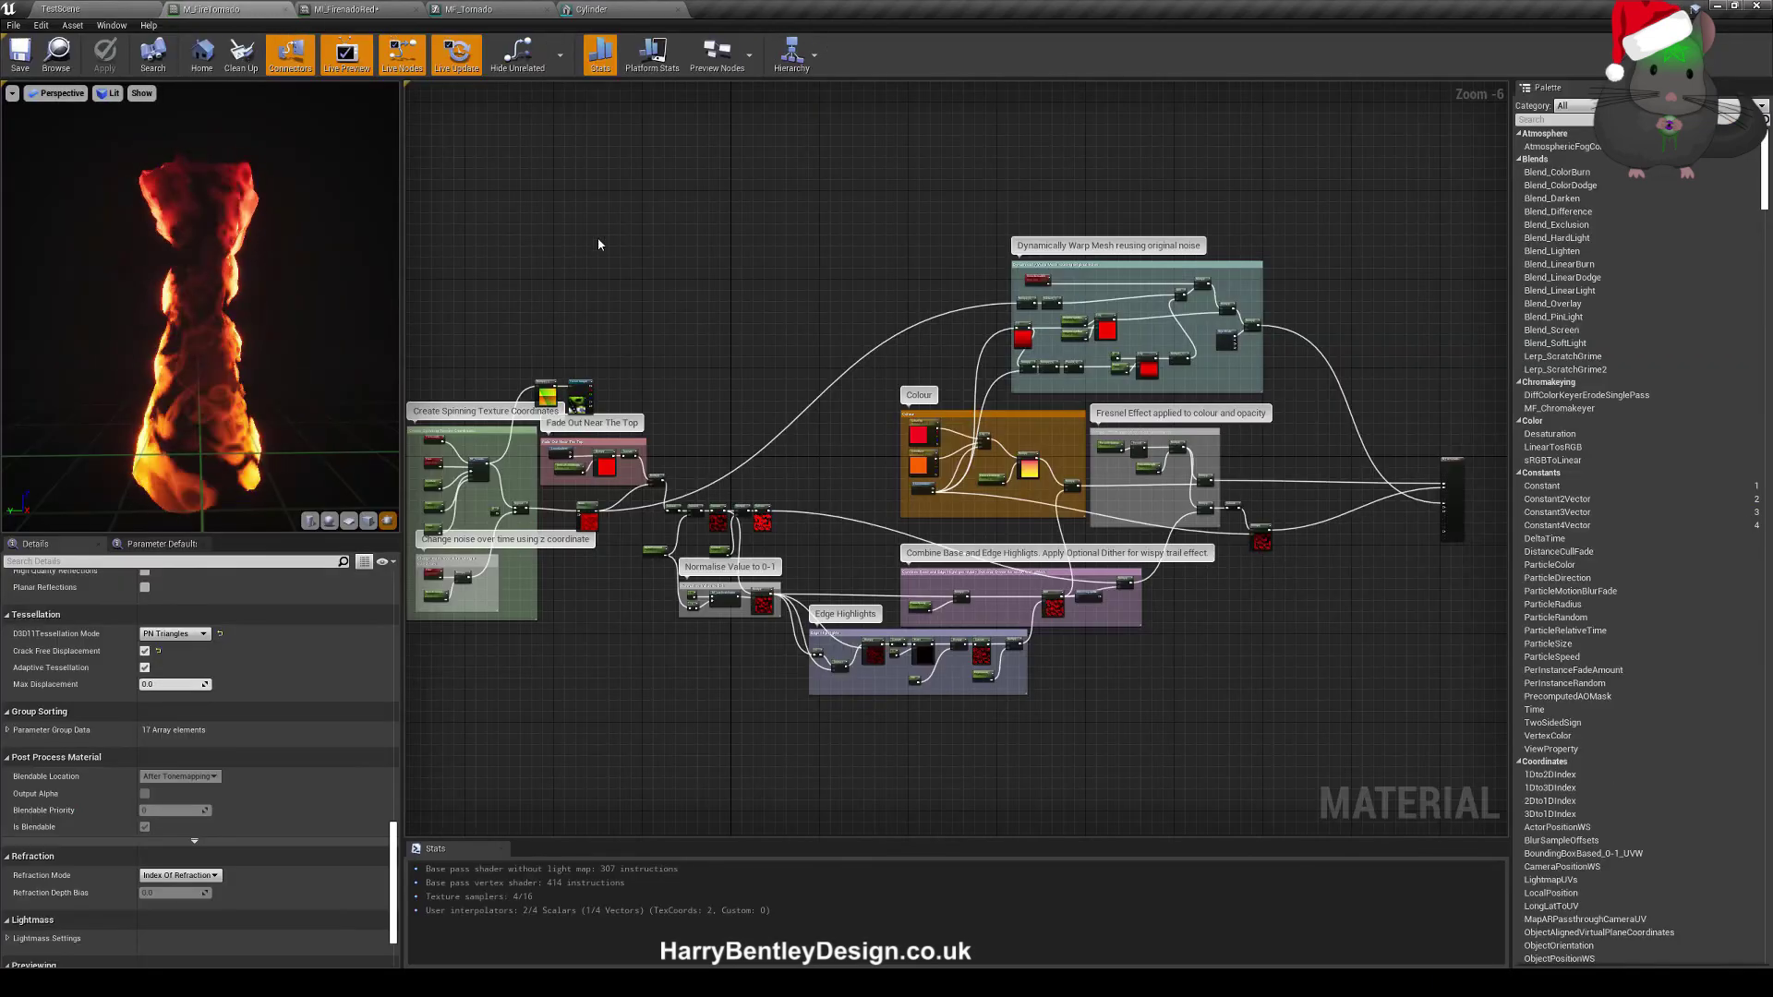
pyautogui.moveTo(599, 245); pyautogui.dragTo(956, 210, button='right')
pyautogui.scroll(2, 677, 231)
pyautogui.scroll(1, 986, 292)
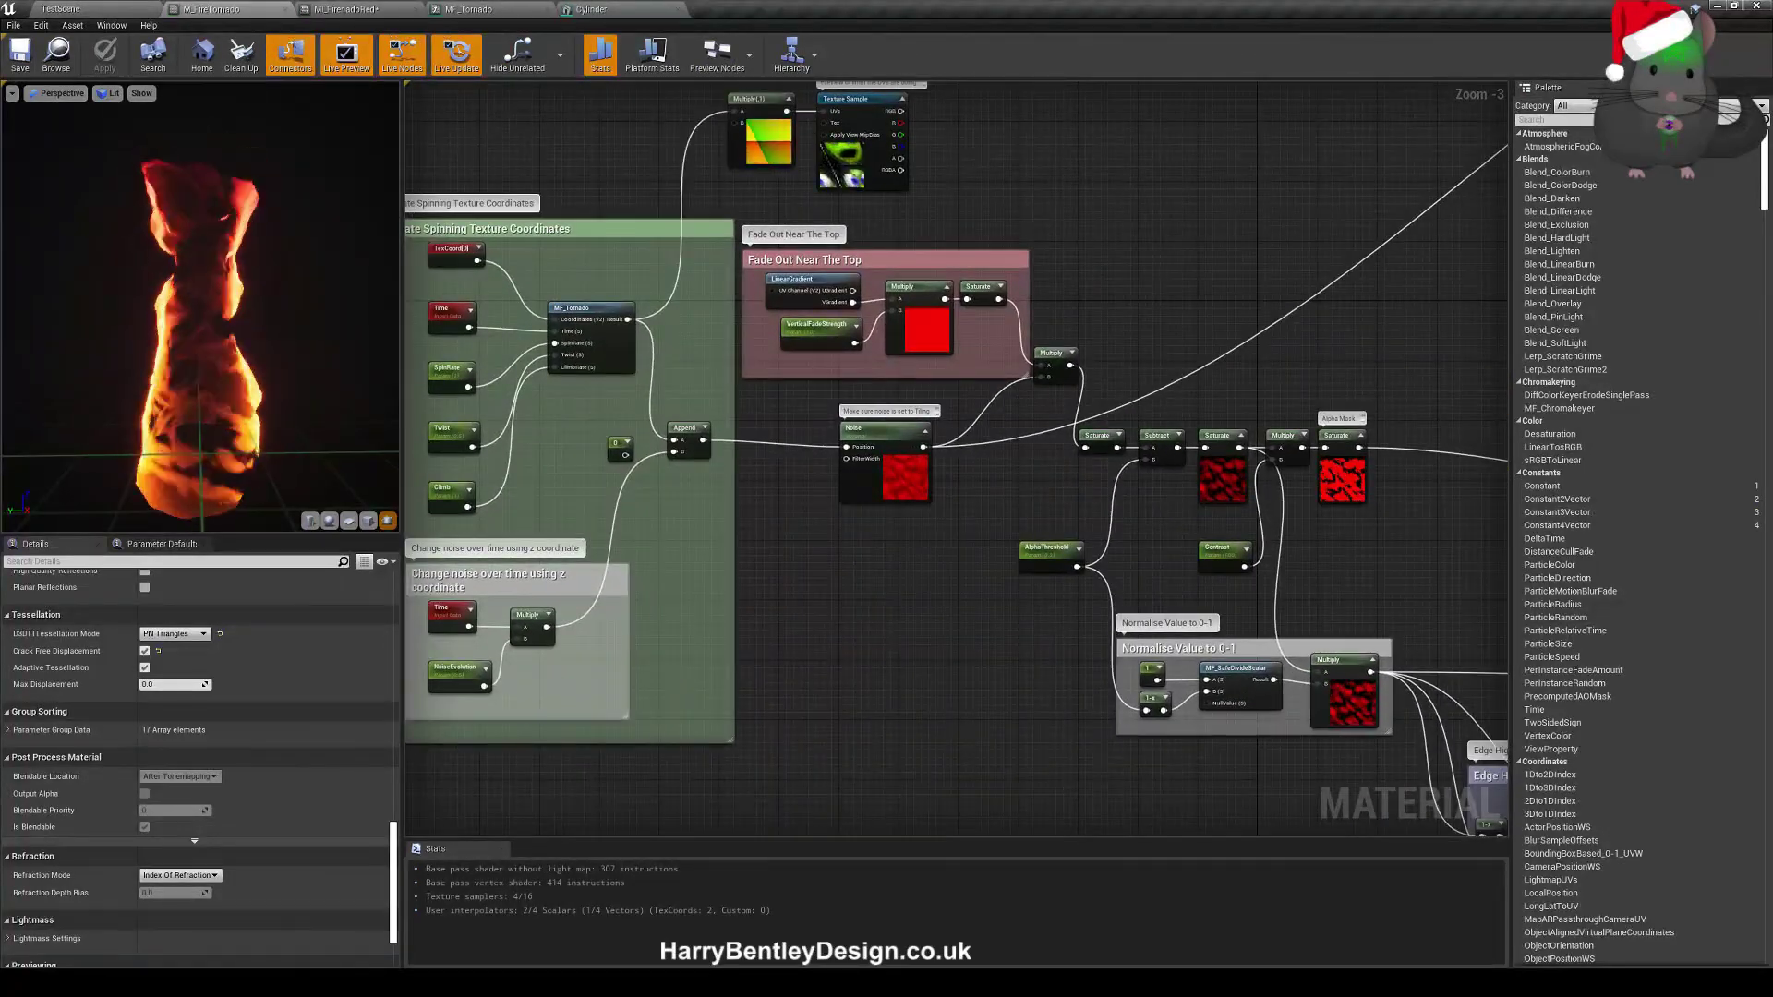
pyautogui.moveTo(1388, 259); pyautogui.dragTo(530, 161, button='right')
pyautogui.moveTo(1255, 360); pyautogui.dragTo(1080, 582, button='right')
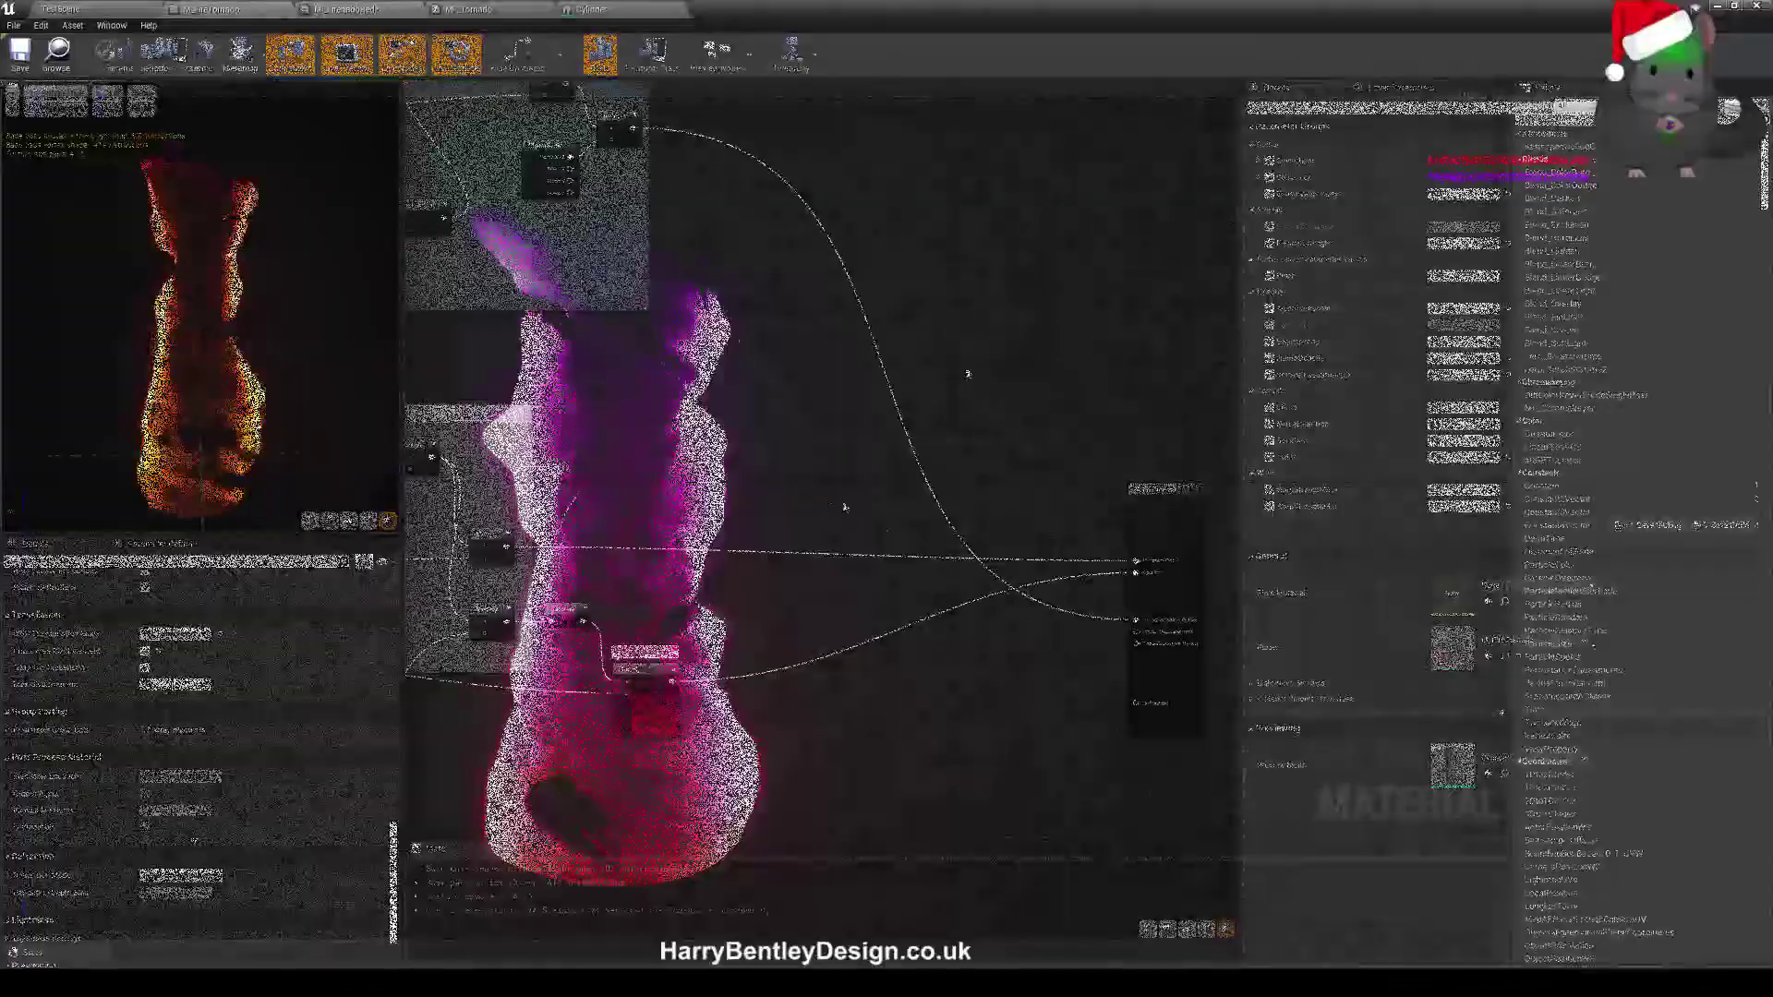